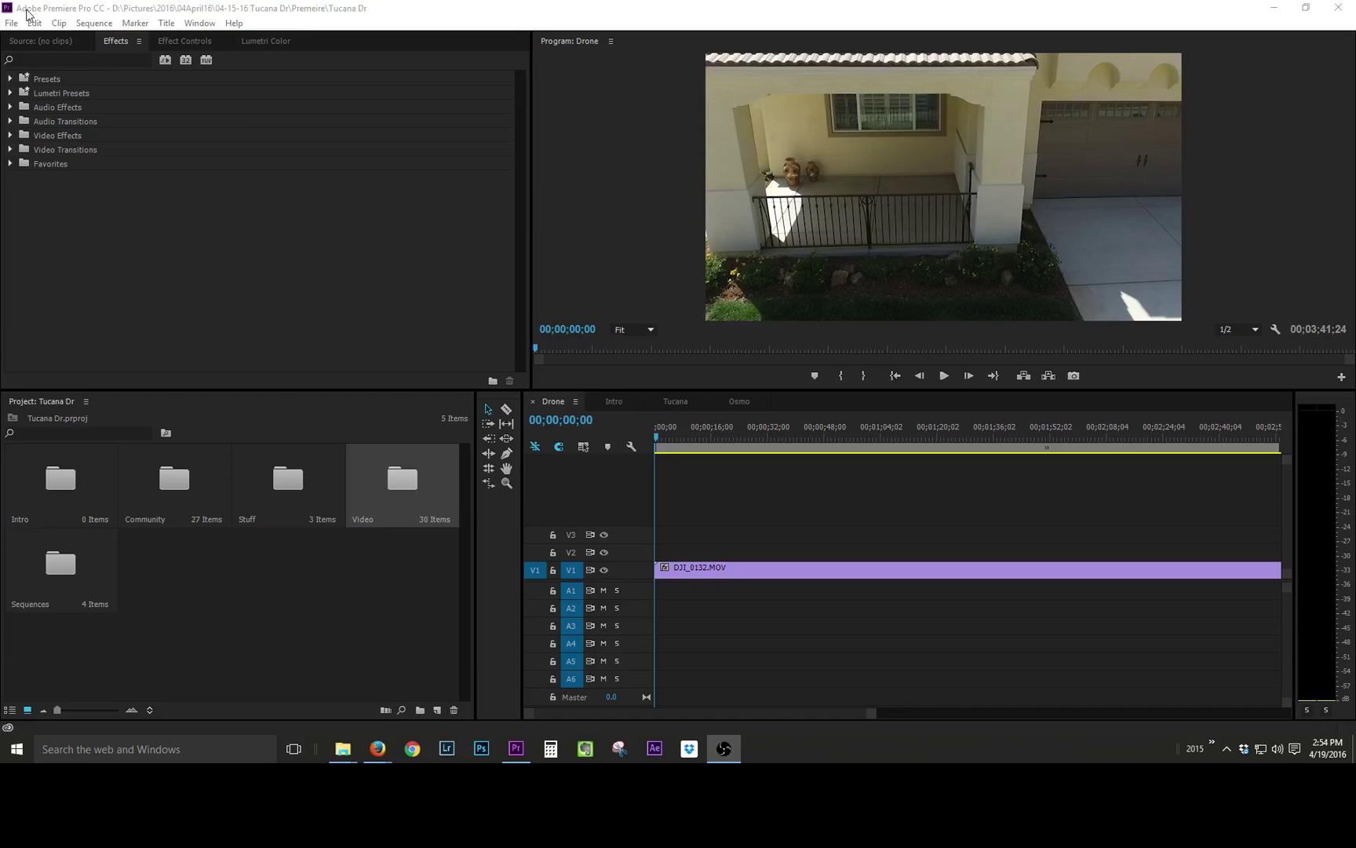
left_click(14, 23)
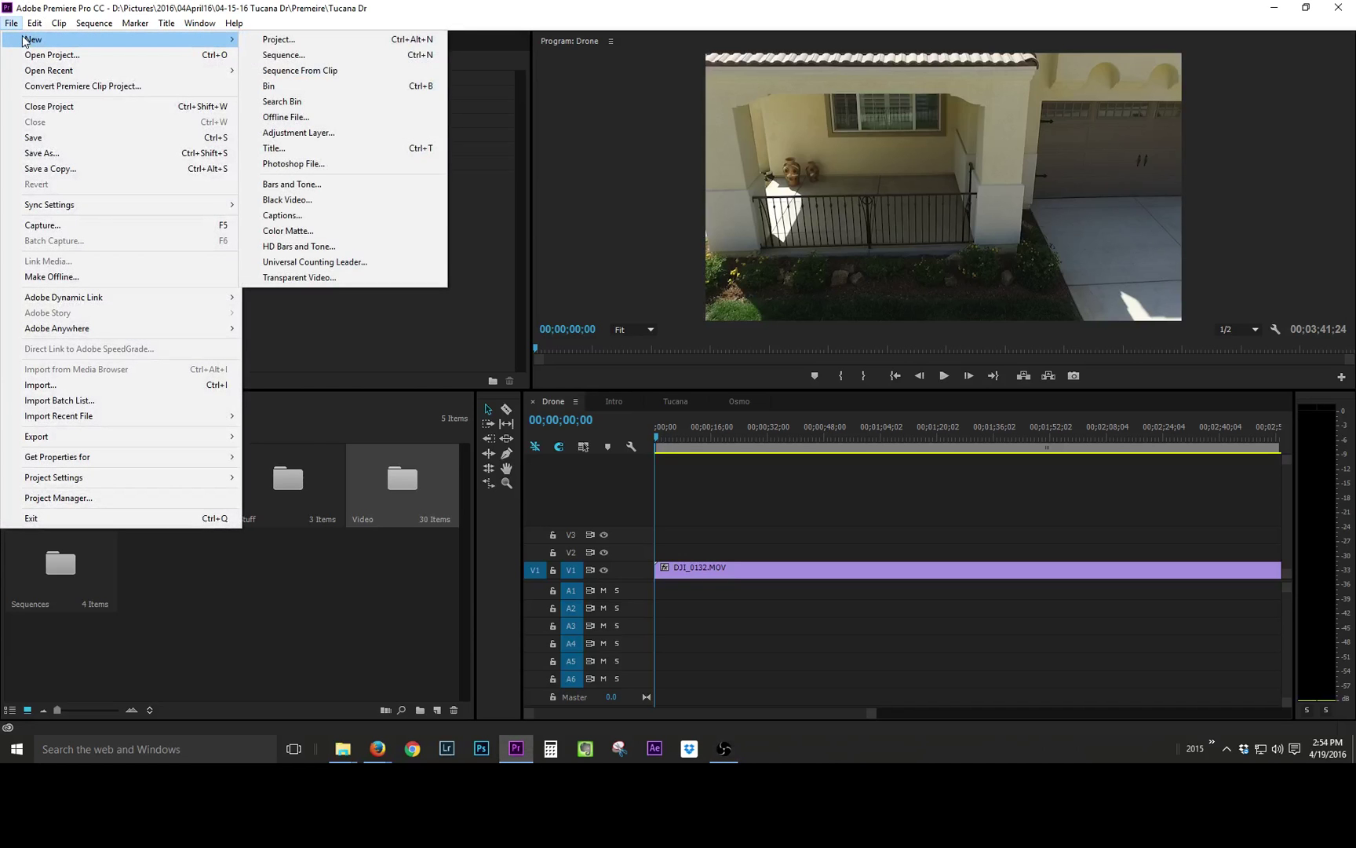
left_click(177, 448)
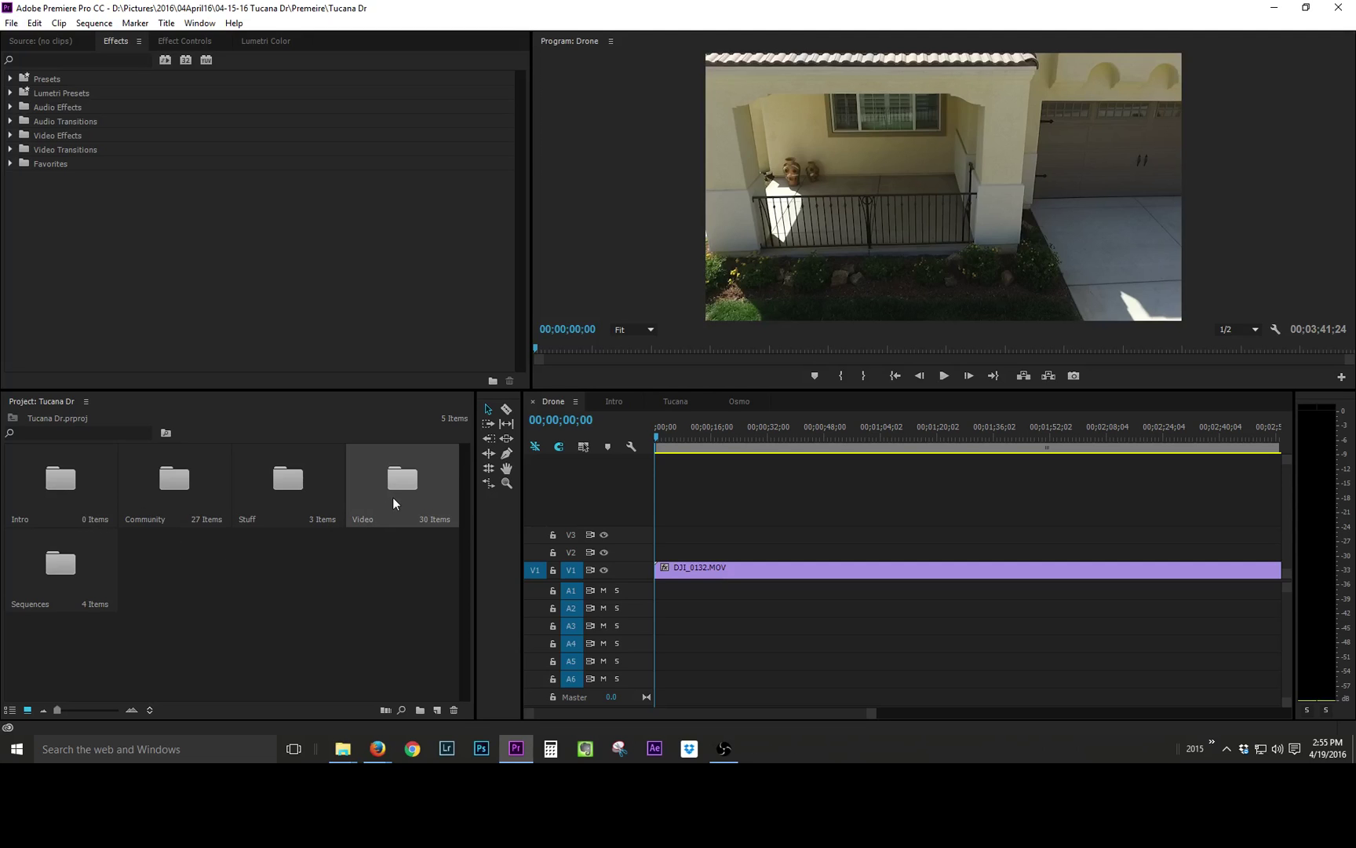
Step: Look through the contents of the Stuff, Community and Sequences bins in the project
double_click(295, 493)
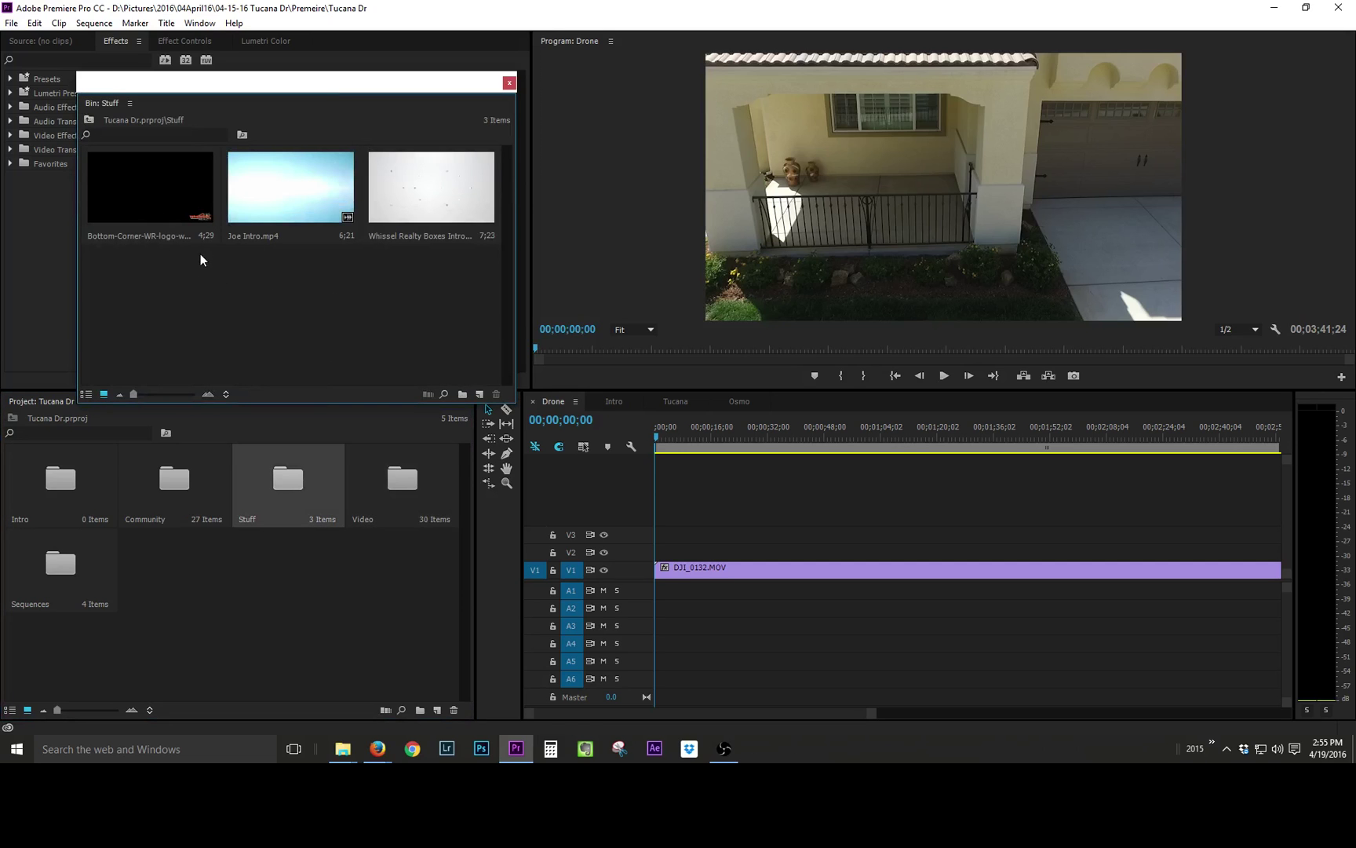
left_click(510, 83)
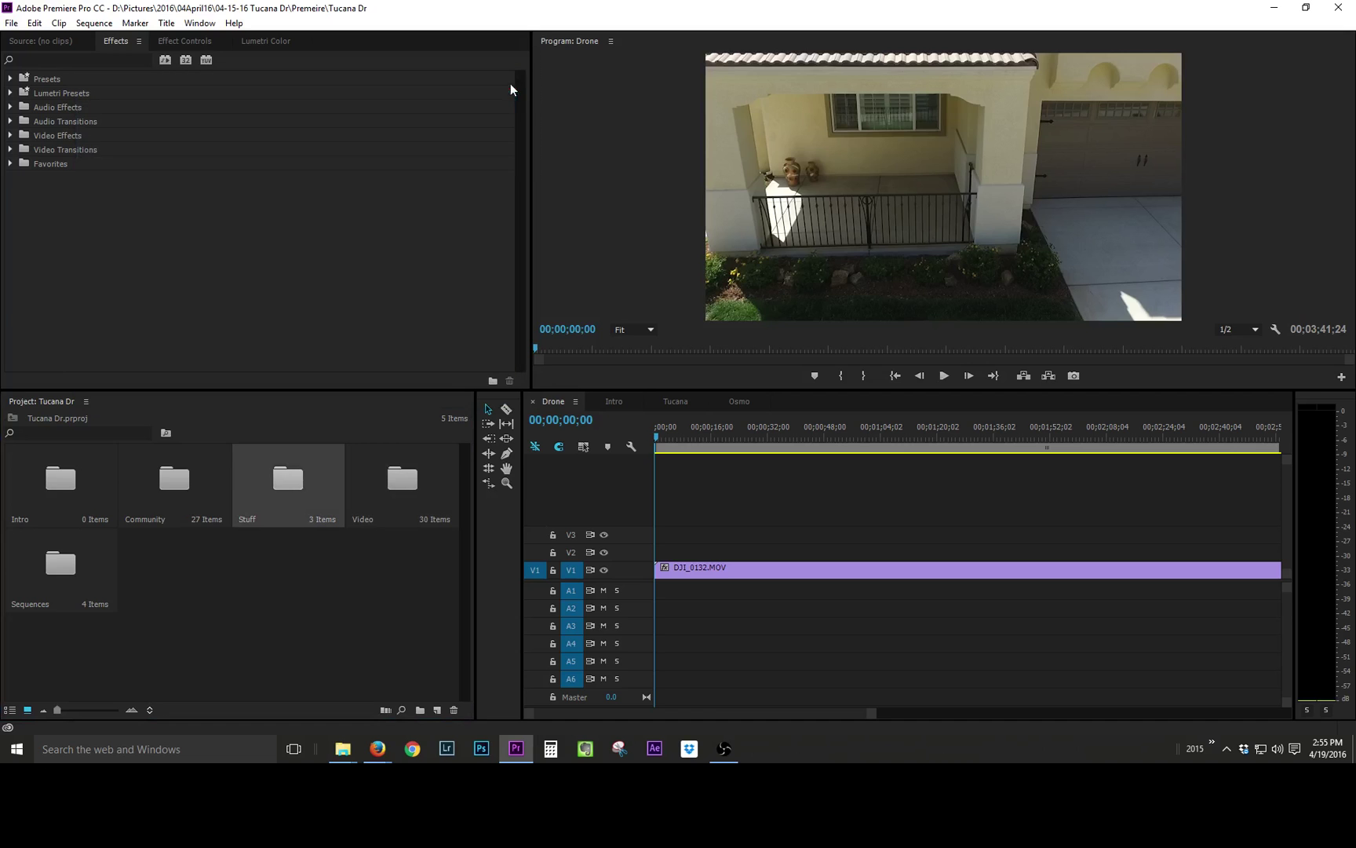
double_click(188, 495)
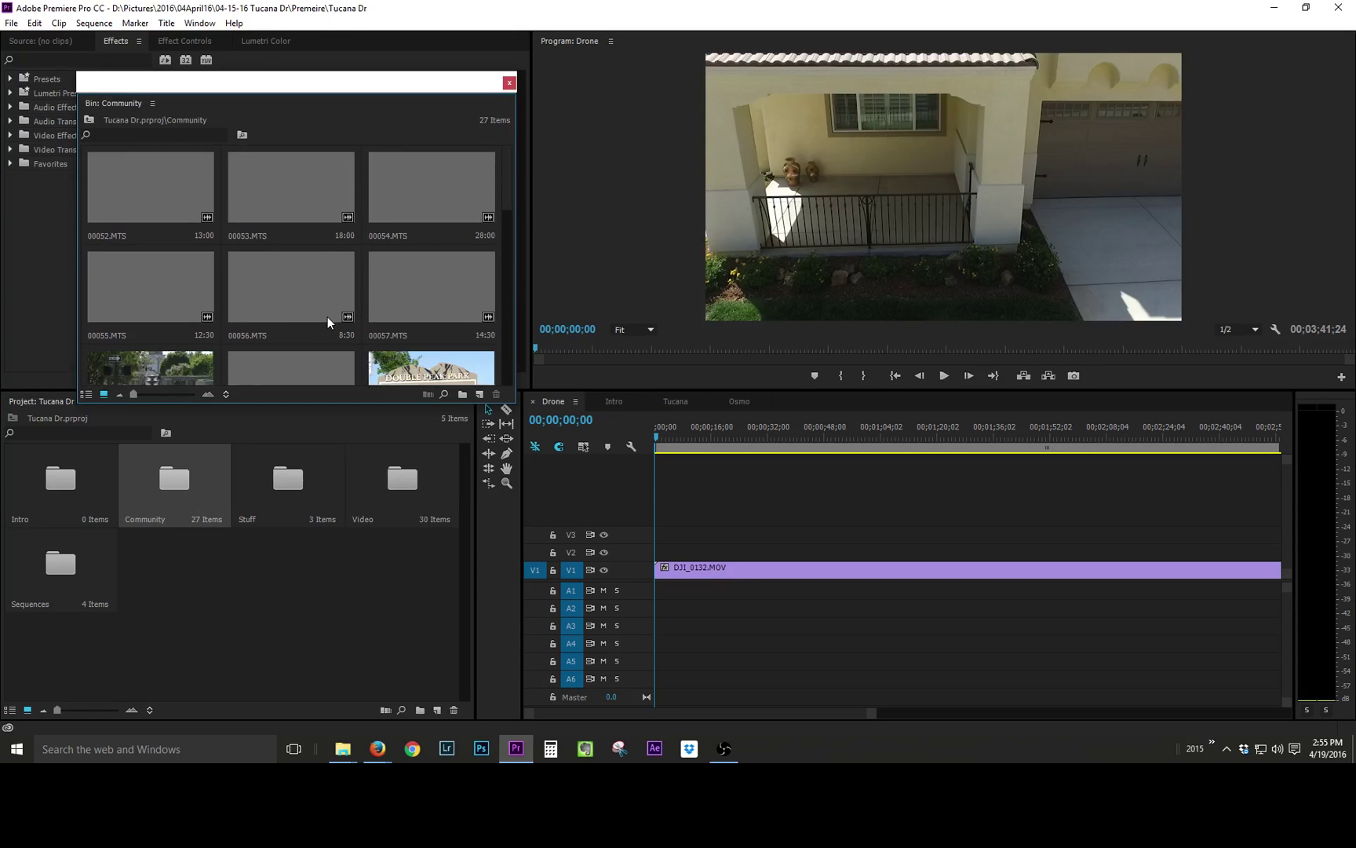
scroll(328, 317, "down", 2)
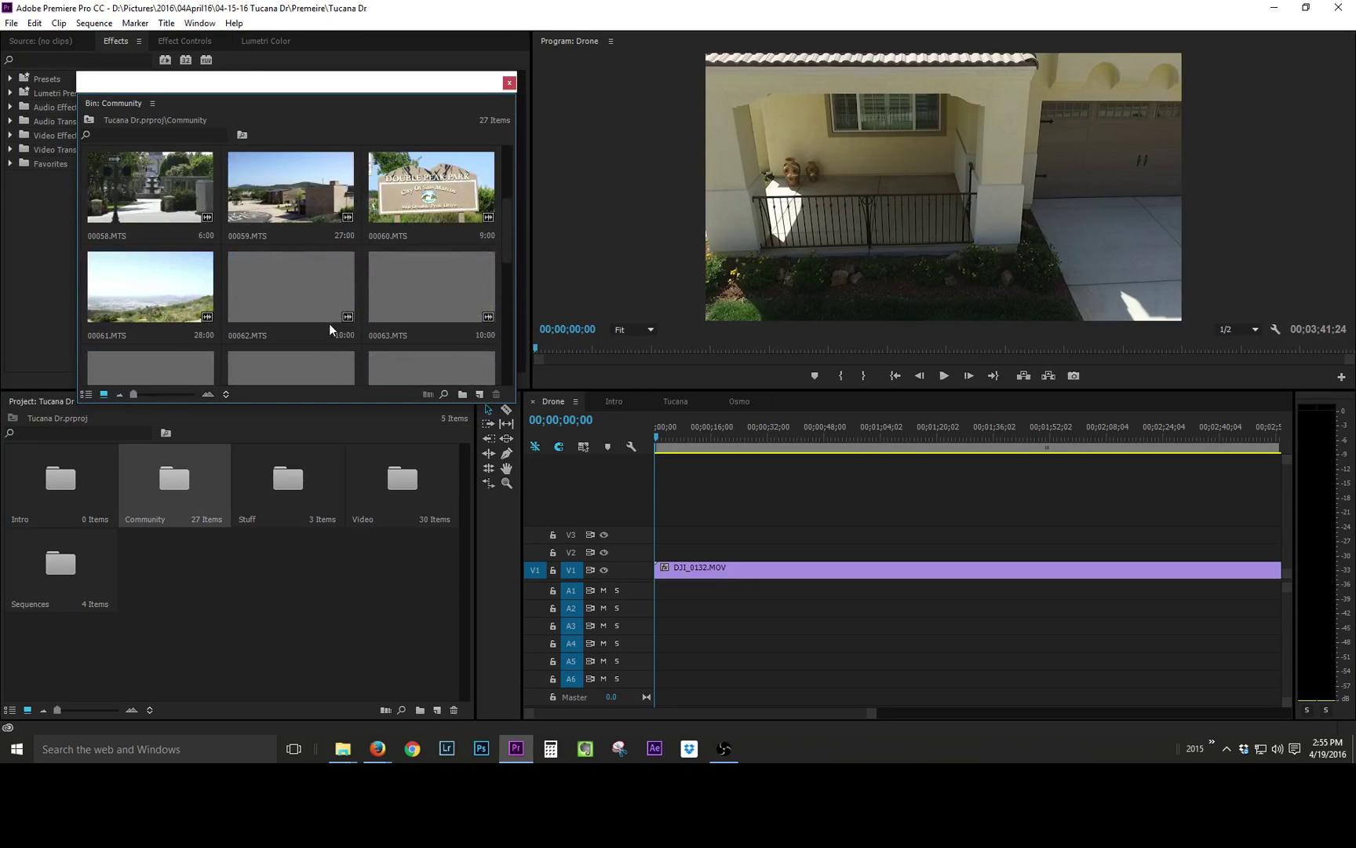
left_click(510, 83)
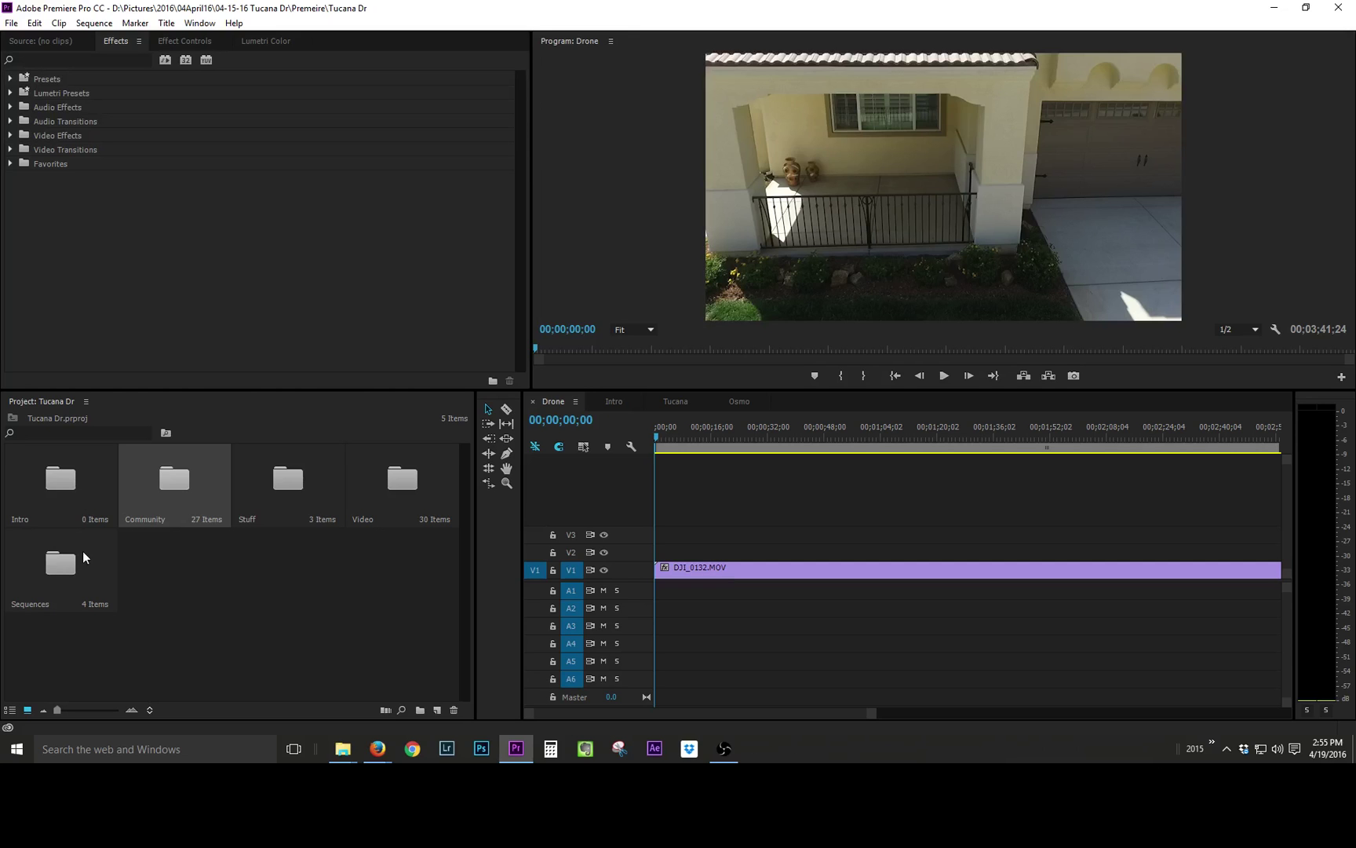
left_click(51, 577)
double_click(51, 576)
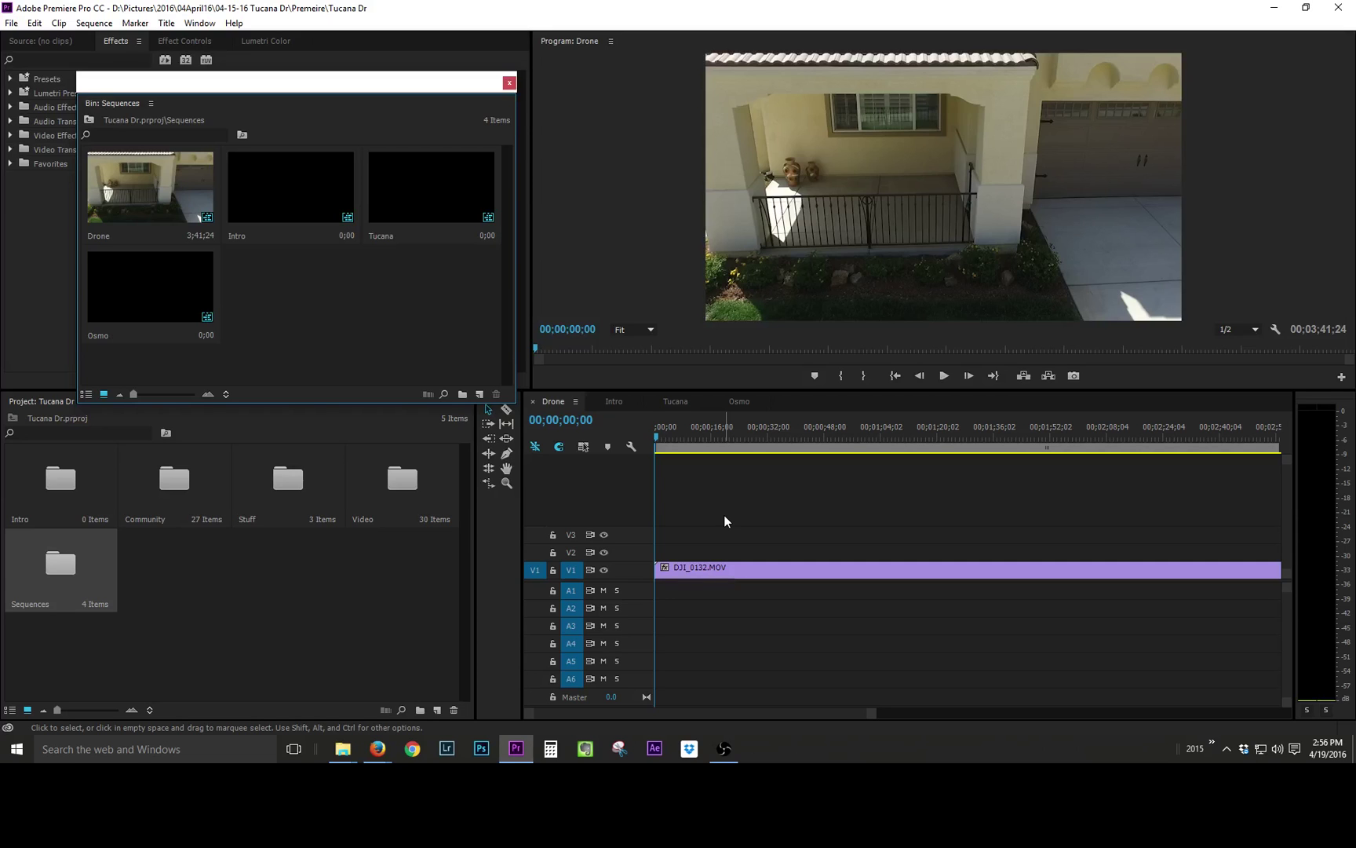
left_click(509, 83)
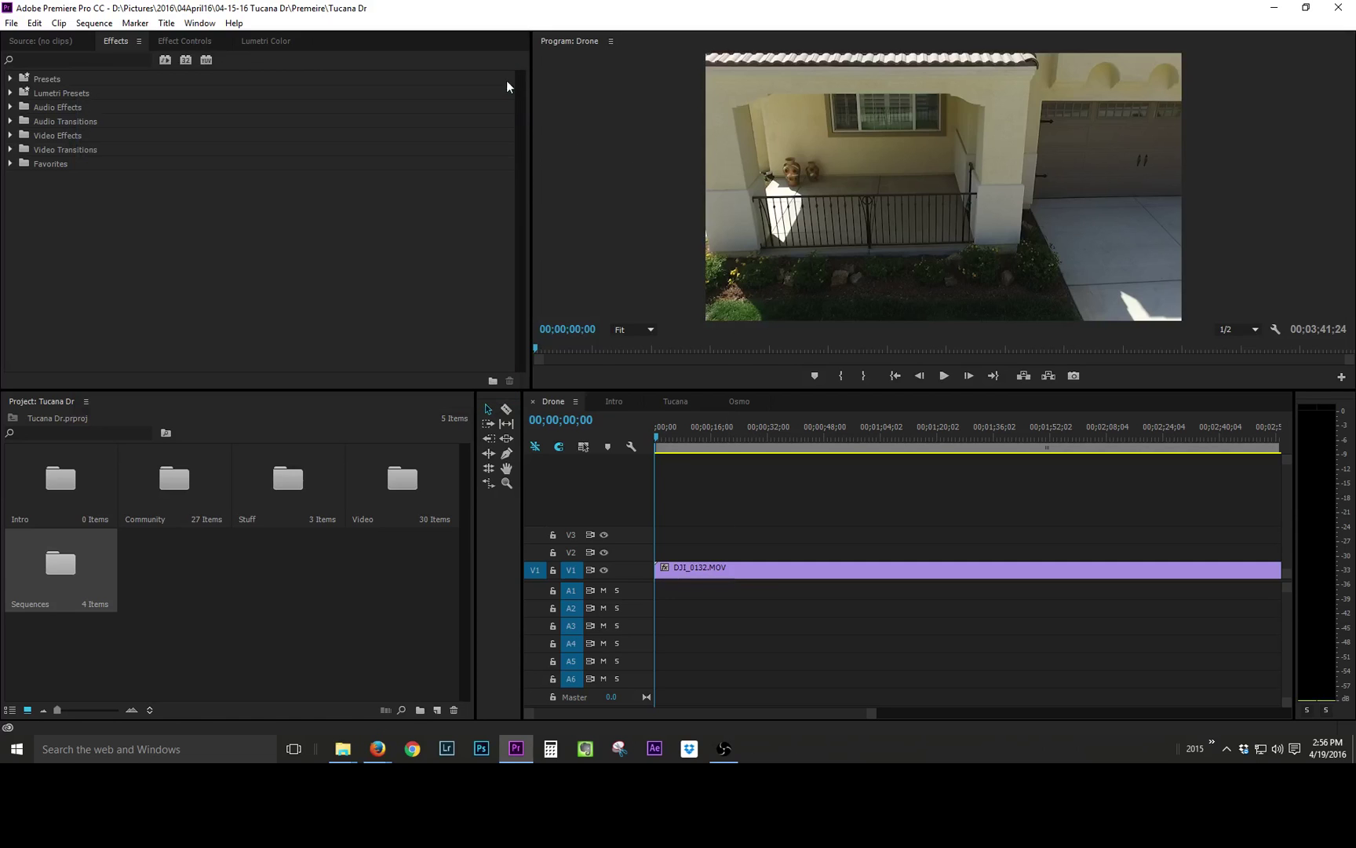
Step: Set the scale of the DJI_0132.MOV clip in the Drone sequence to 66.7
left_click(738, 569)
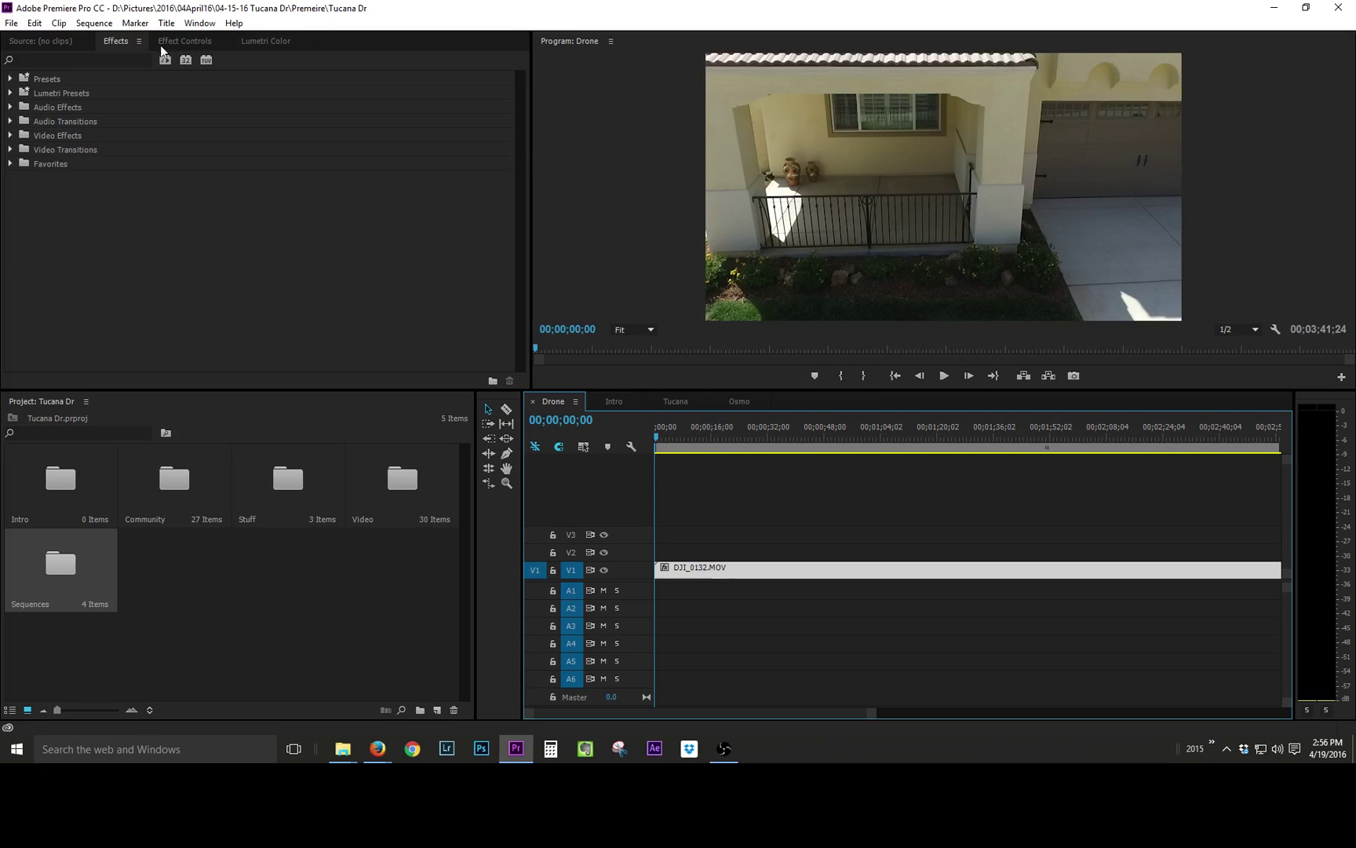
left_click(198, 43)
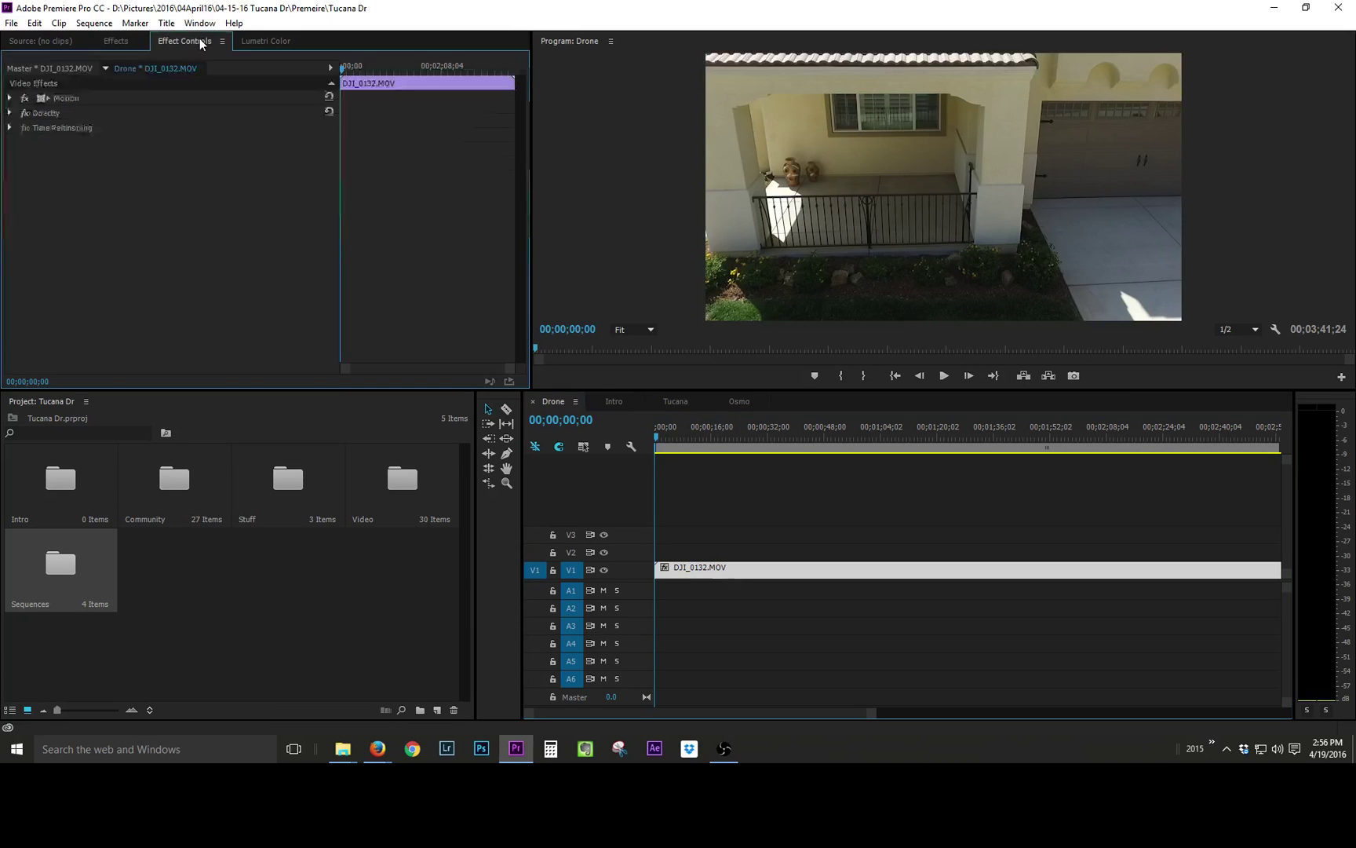
left_click(179, 127)
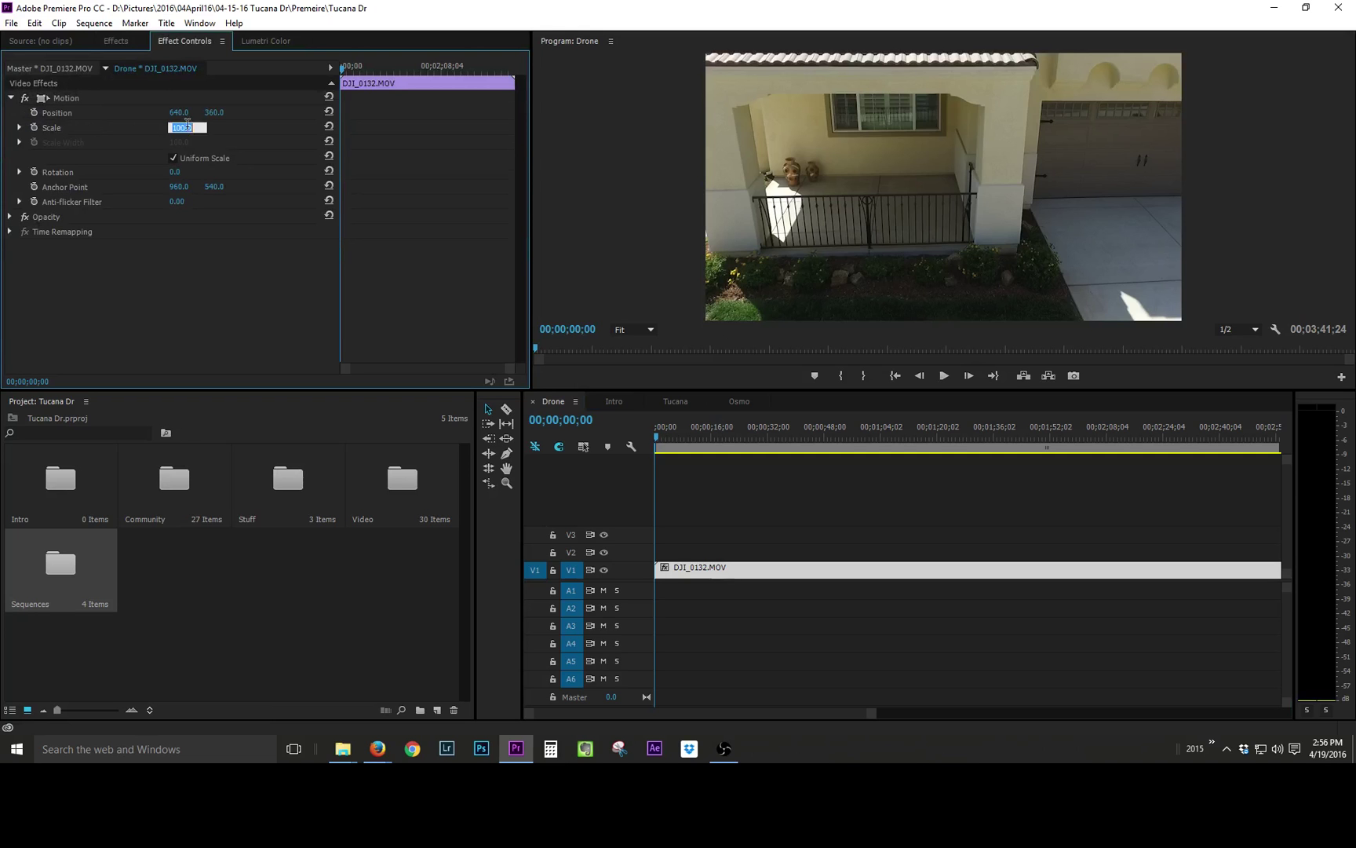
type("66.7")
key("Return")
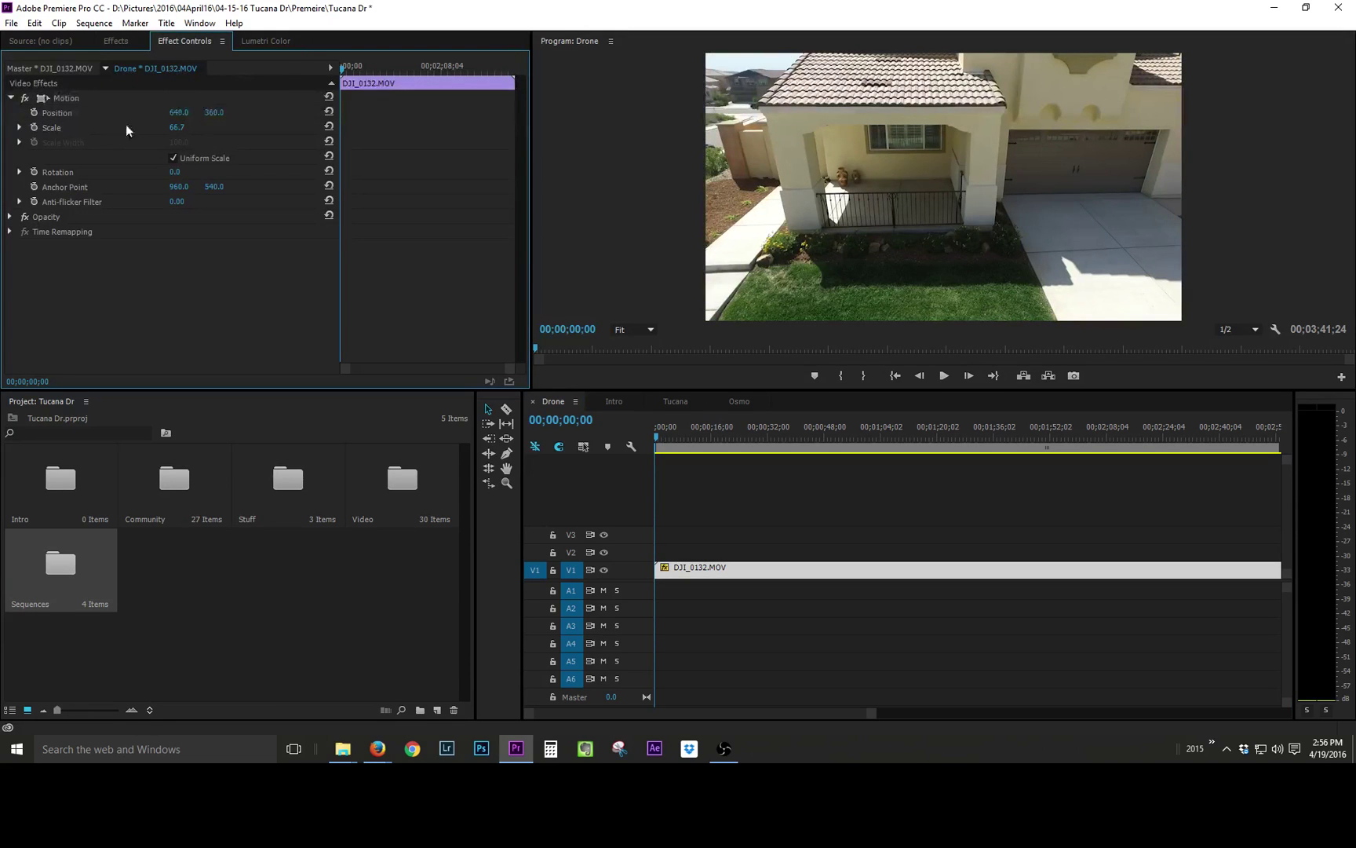
left_click_drag(176, 127, 212, 128)
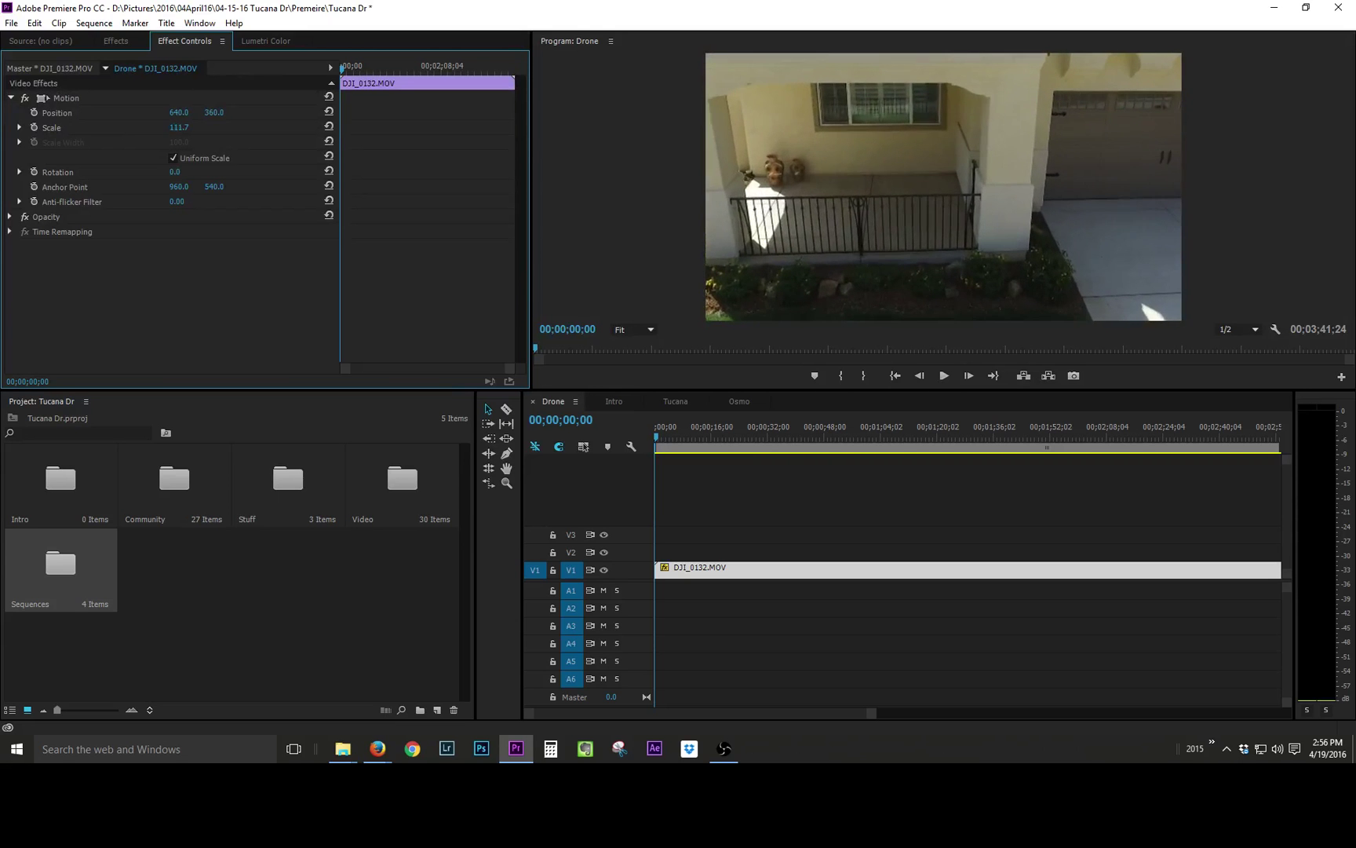
key("ctrl+z")
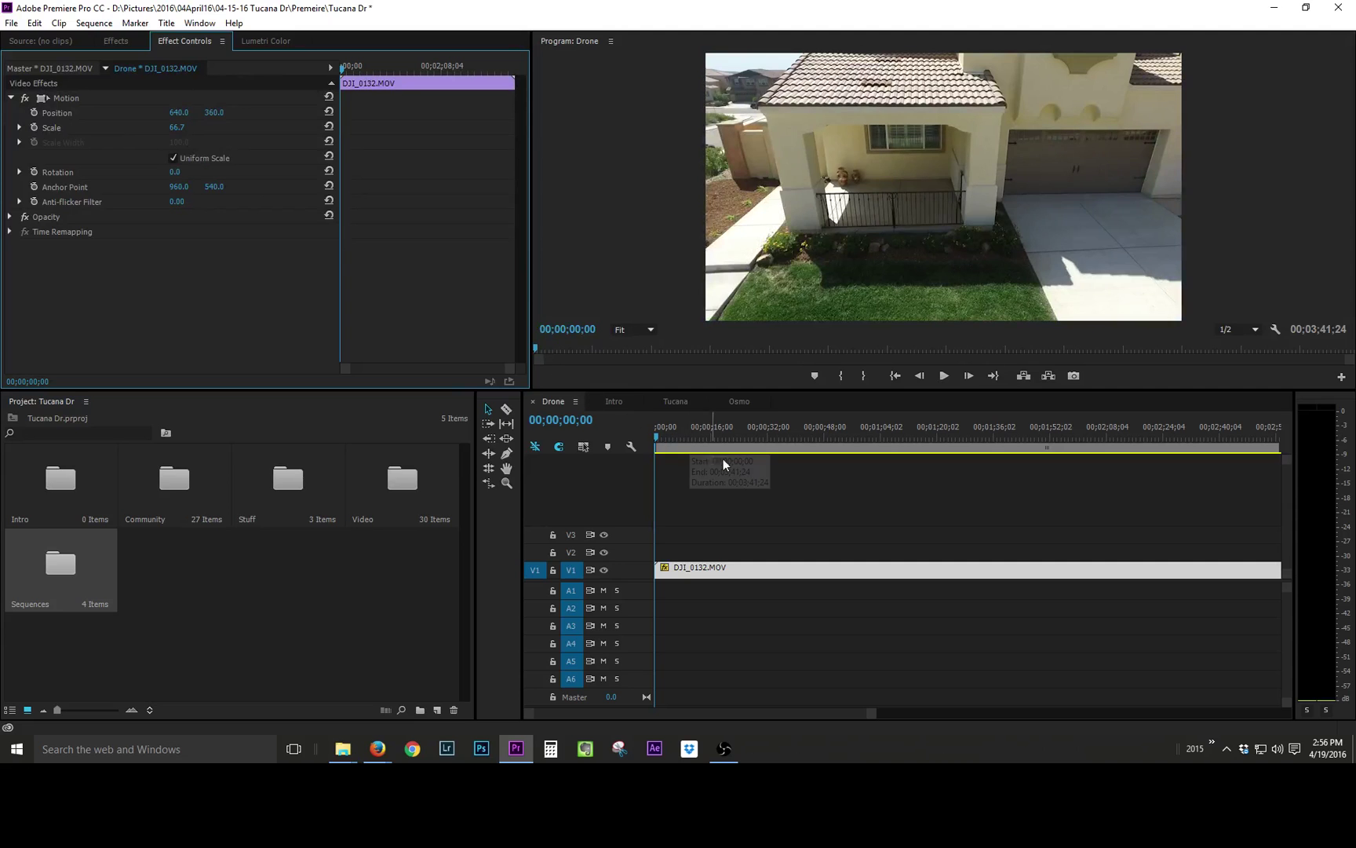
left_click(706, 475)
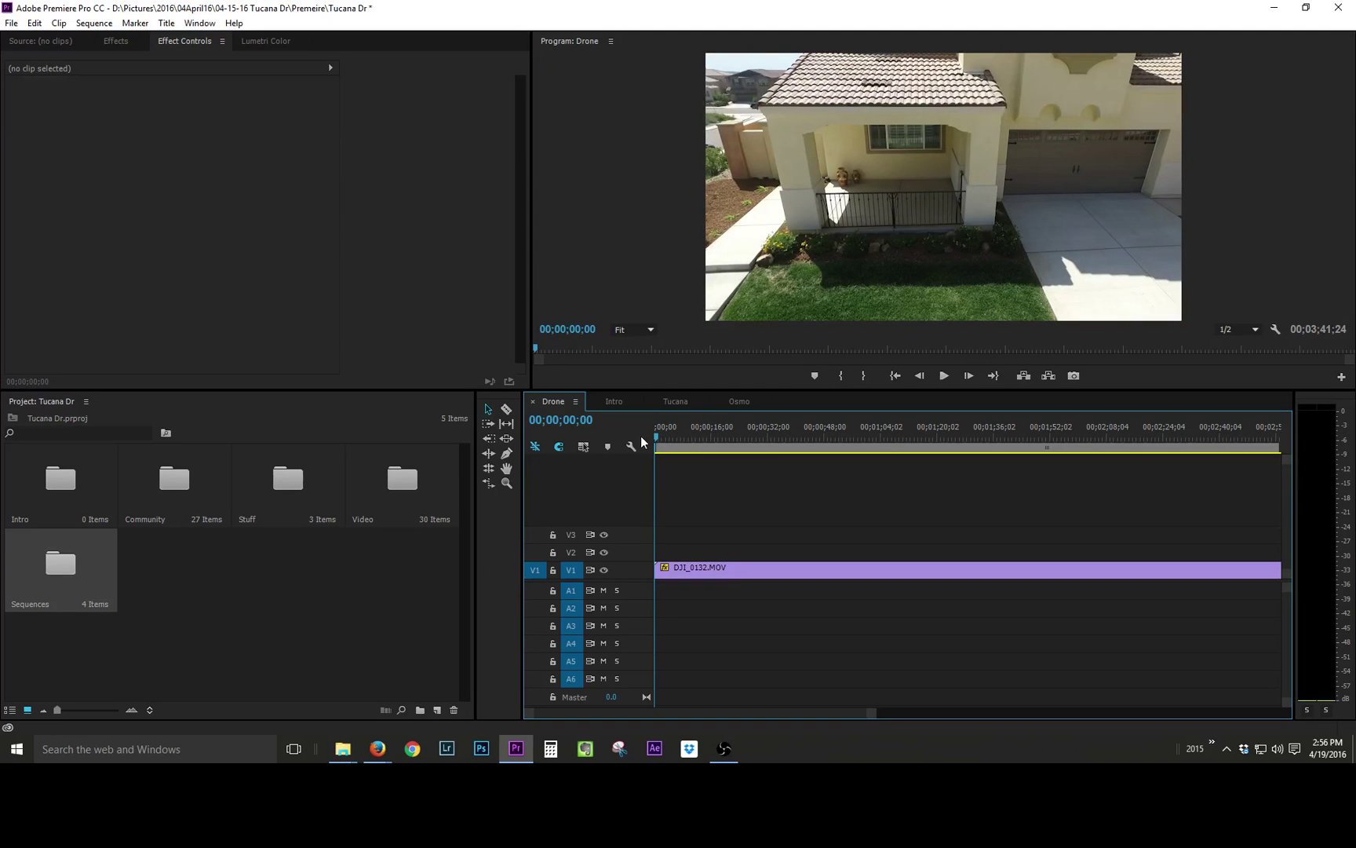
Step: Cut the drone clip at 00;01;05;25 and 00;01;18;10 and move the segment between the cuts up to track V2
left_click_drag(657, 435, 808, 440)
key("minus")
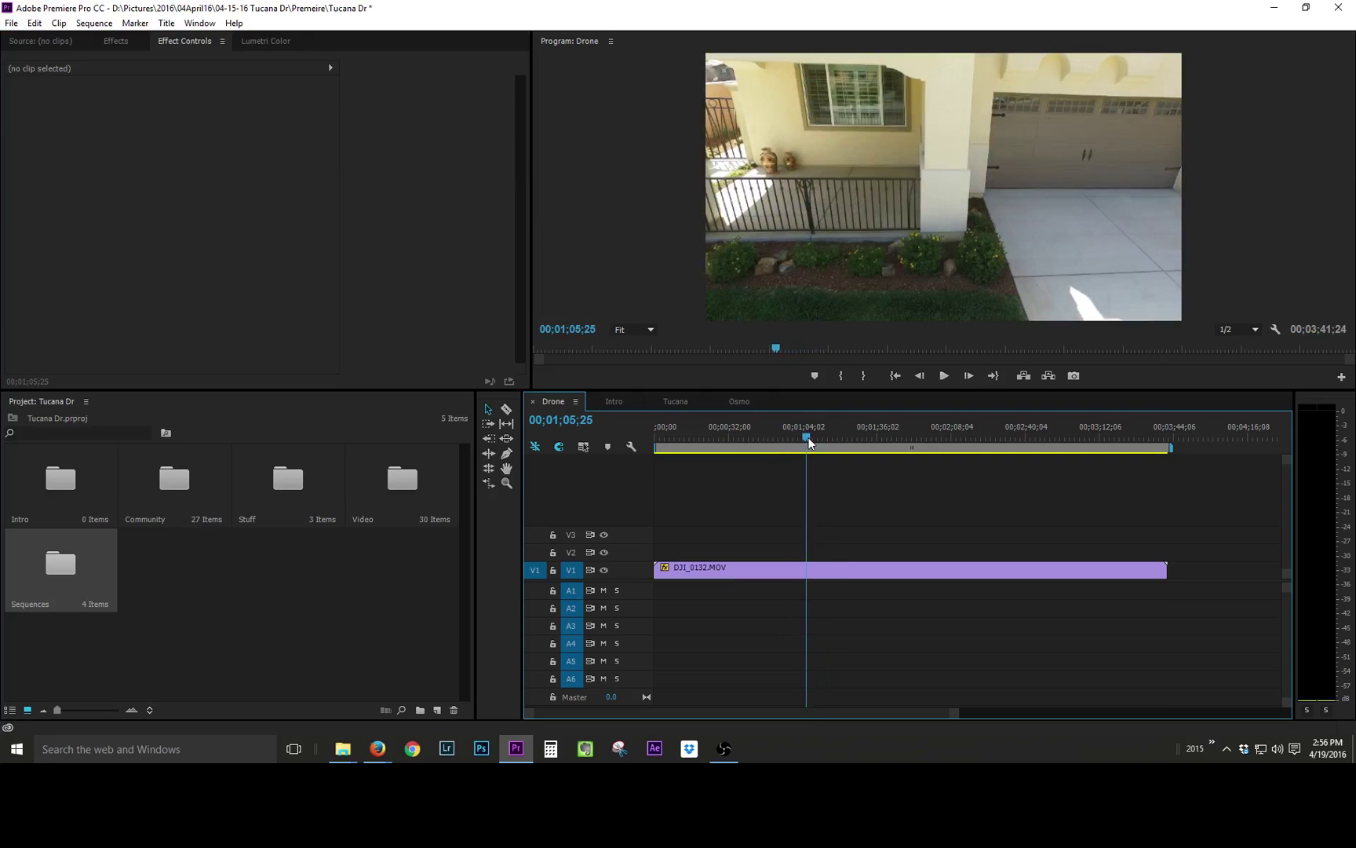
key("c")
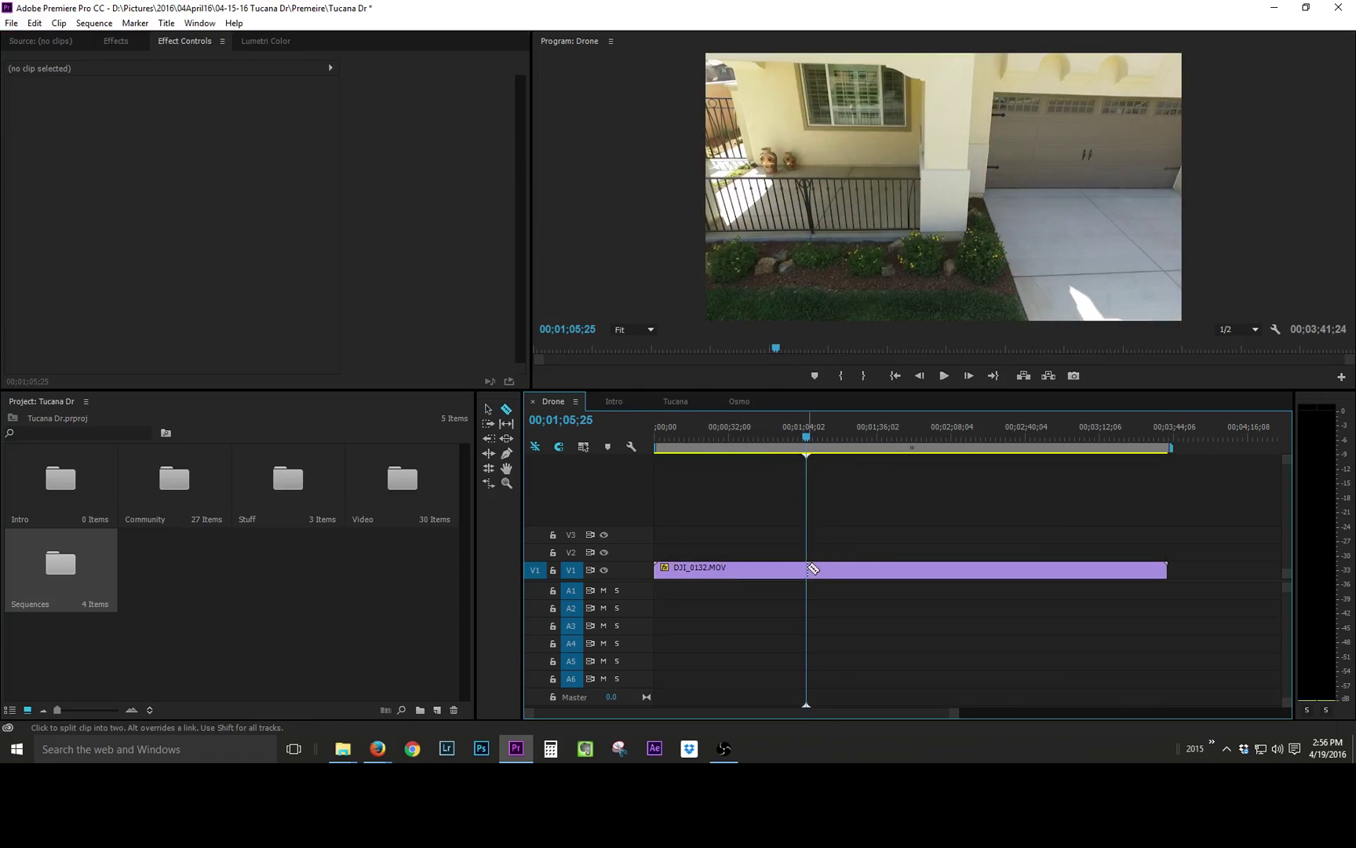
left_click(809, 567)
mouse_move(826, 435)
left_mouse_down()
mouse_move(842, 435)
mouse_move(832, 439)
left_mouse_up()
left_click(835, 569)
key("v")
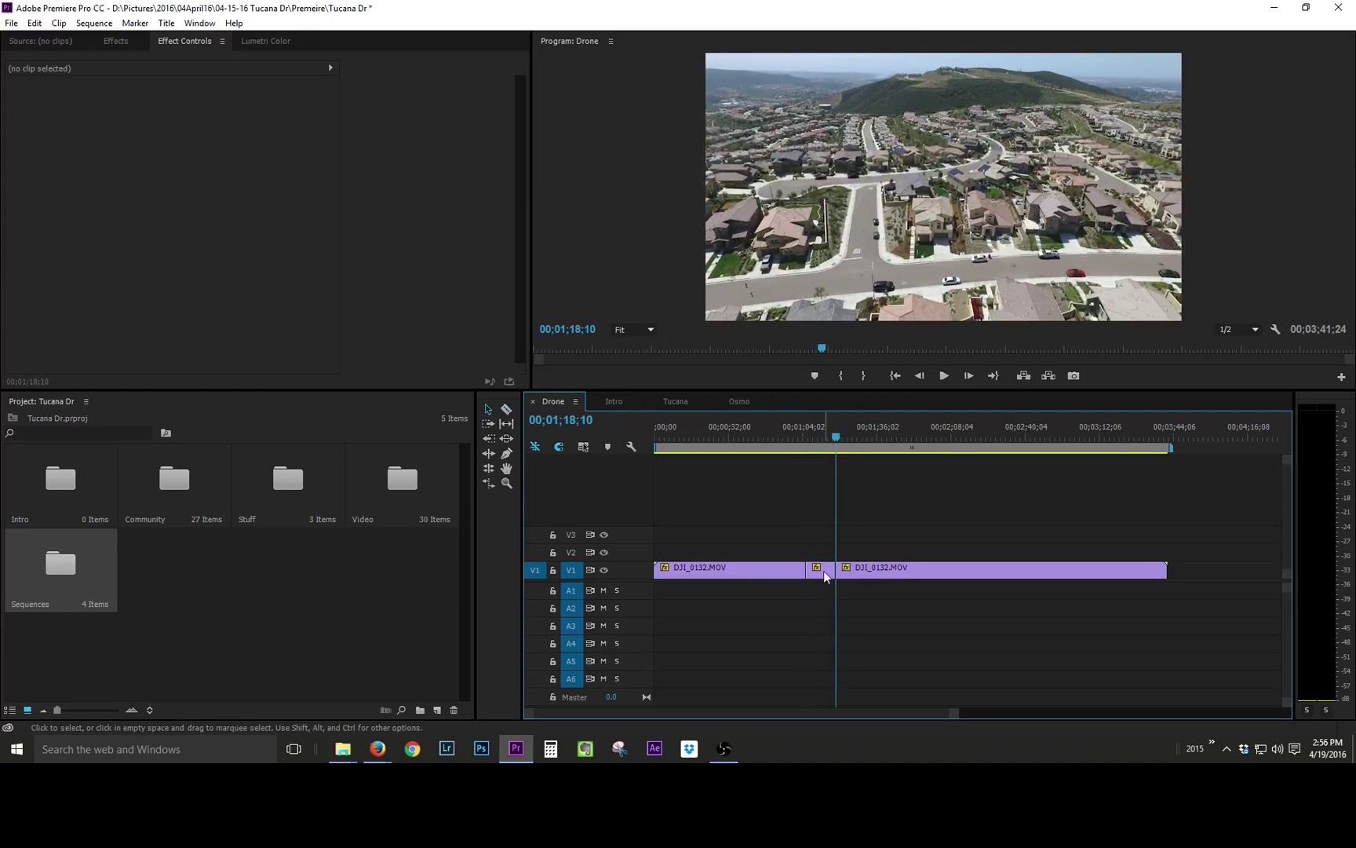
left_click_drag(821, 569, 822, 554)
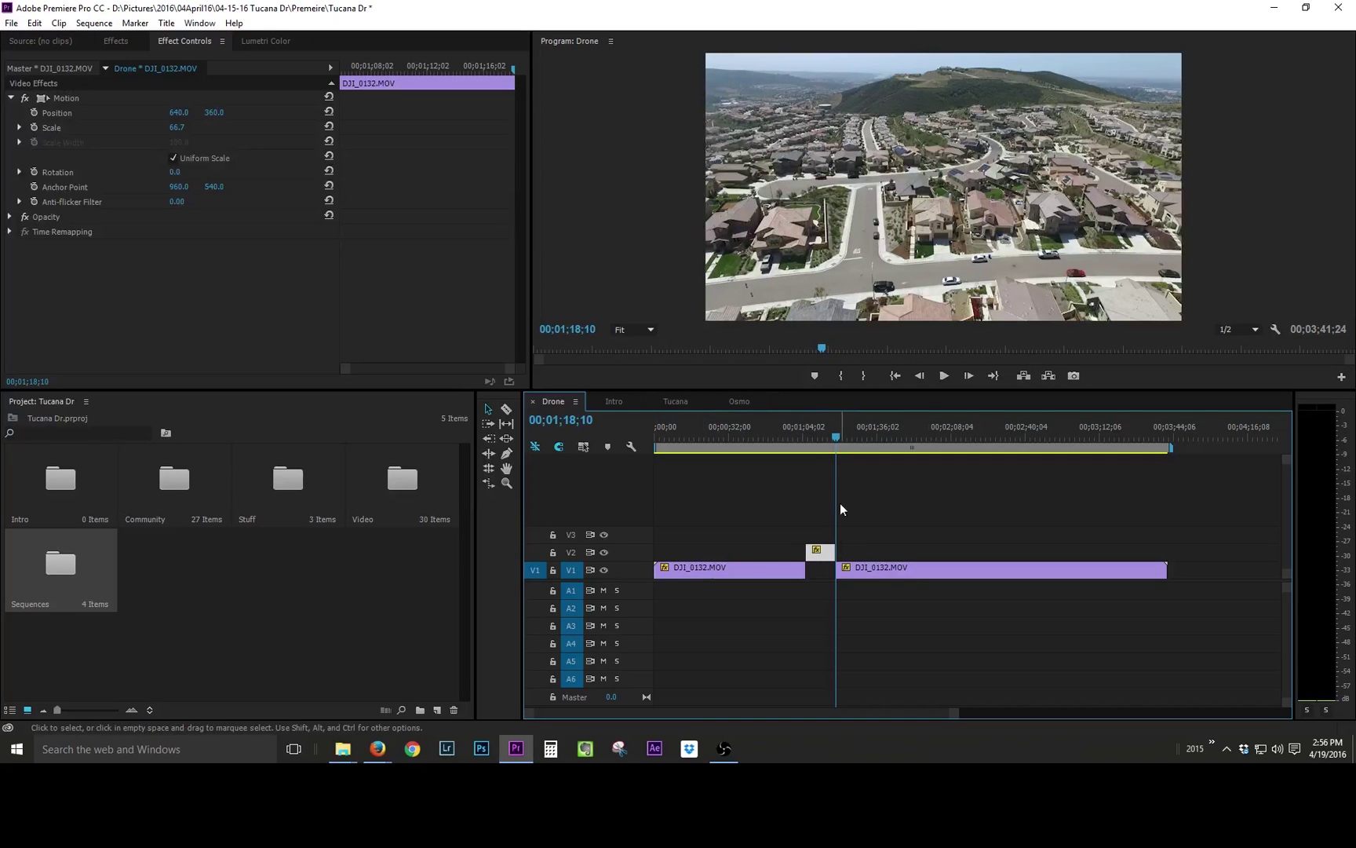
Step: Split the drone clip at 00;03;11;01 and 00;03;19;11 and raise the piece between those cuts to track V2
left_click_drag(837, 436, 1095, 445)
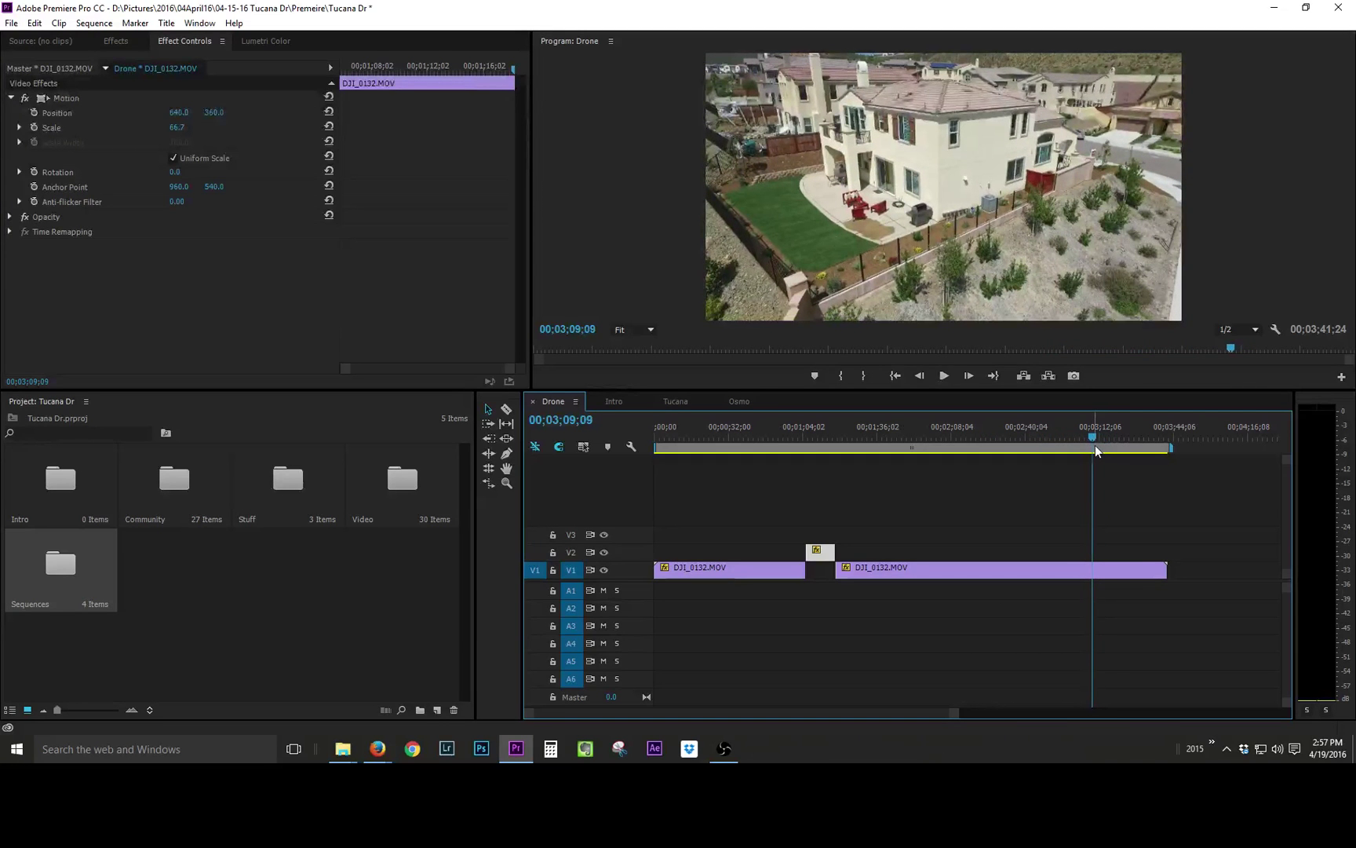
key("space")
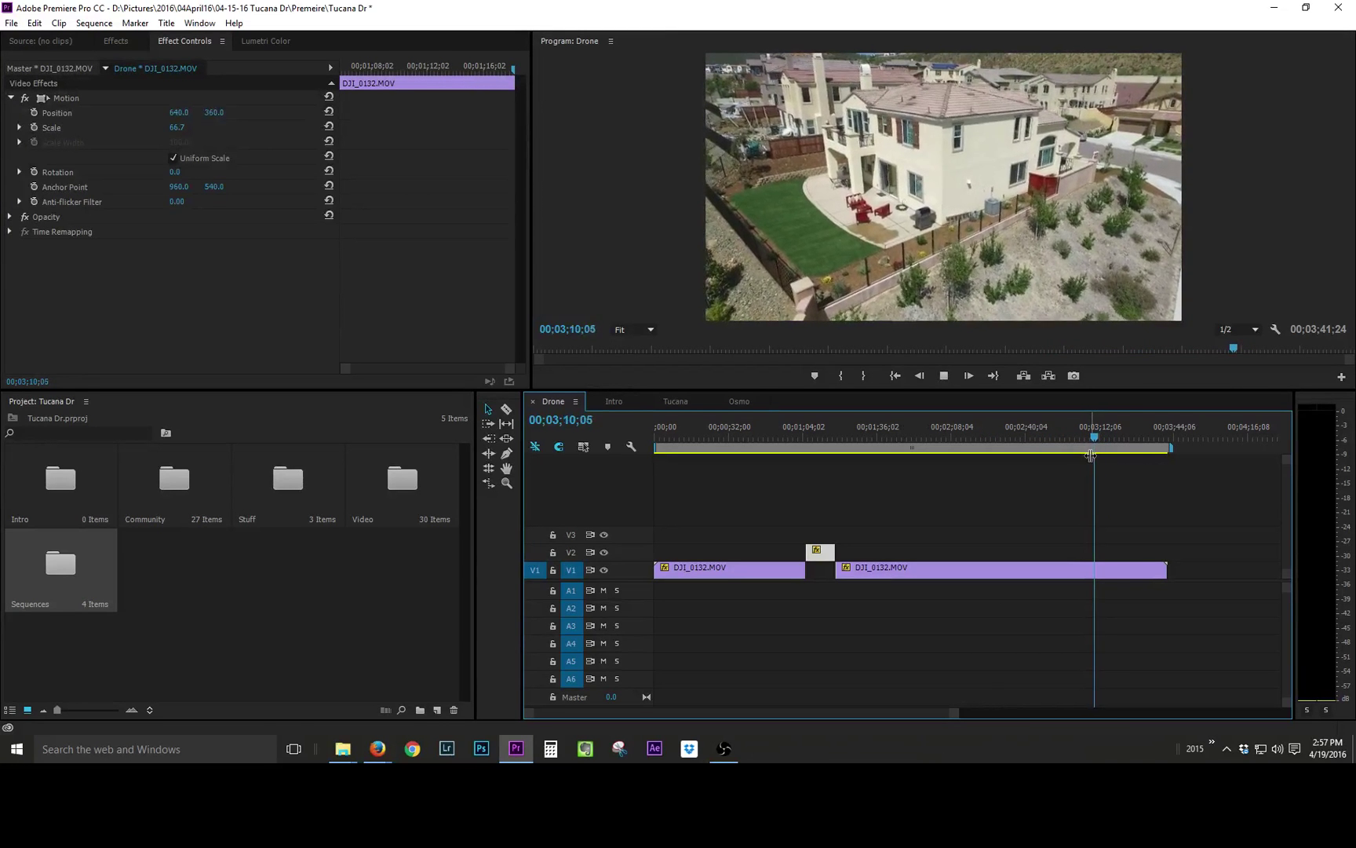
key("space")
key("c")
left_click(1097, 567)
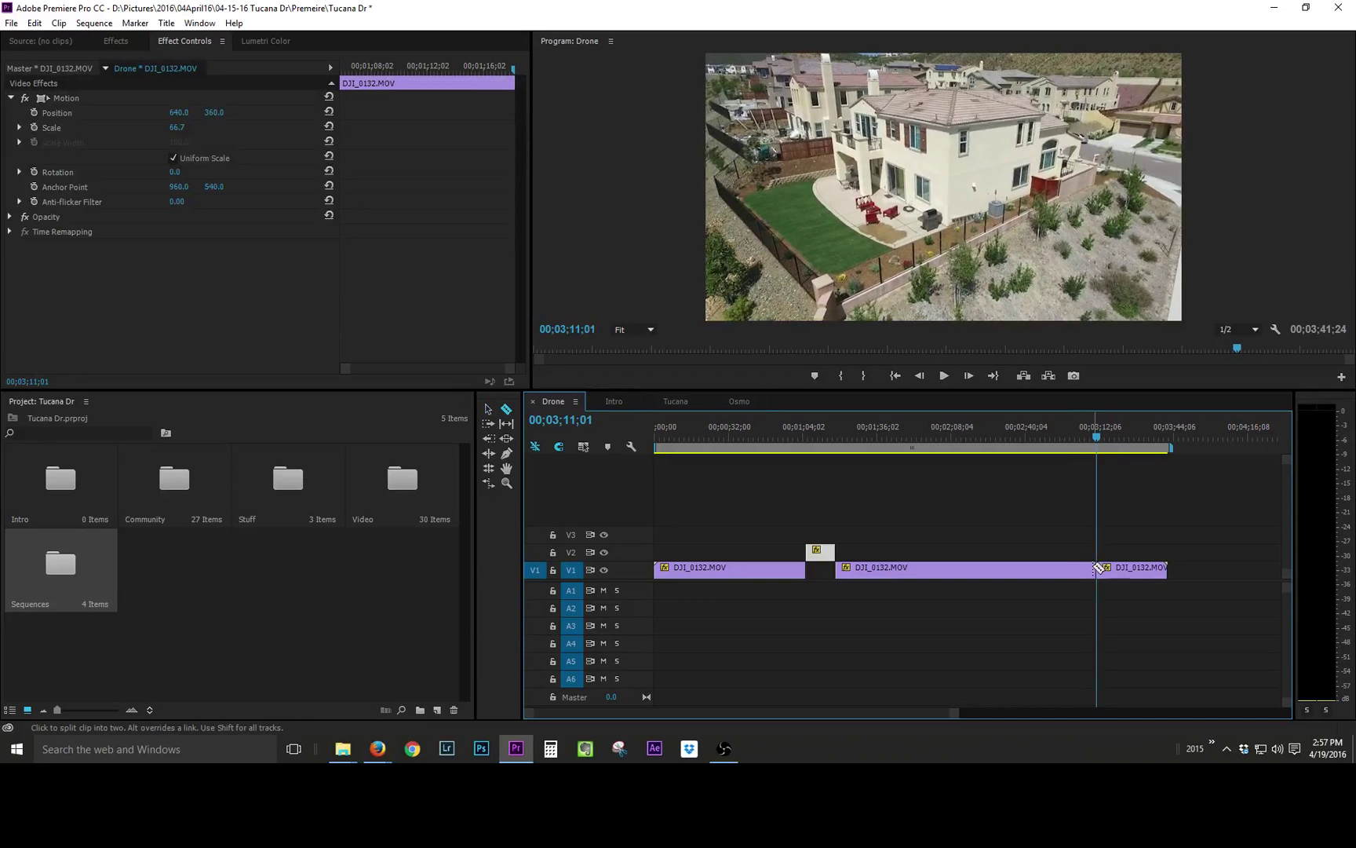
left_click_drag(1099, 439, 1117, 442)
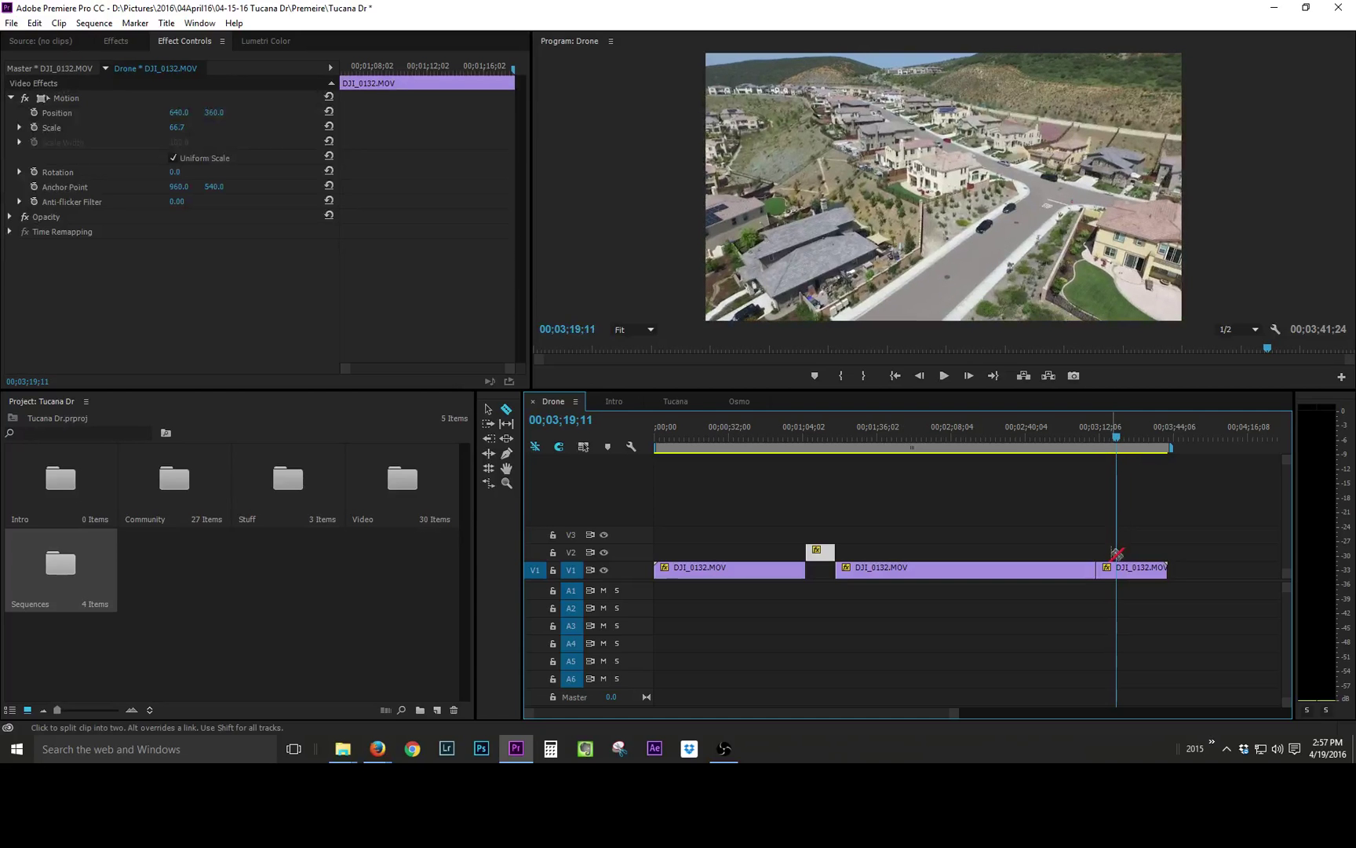
left_click(1116, 567)
key("v")
left_click_drag(1112, 575, 1111, 554)
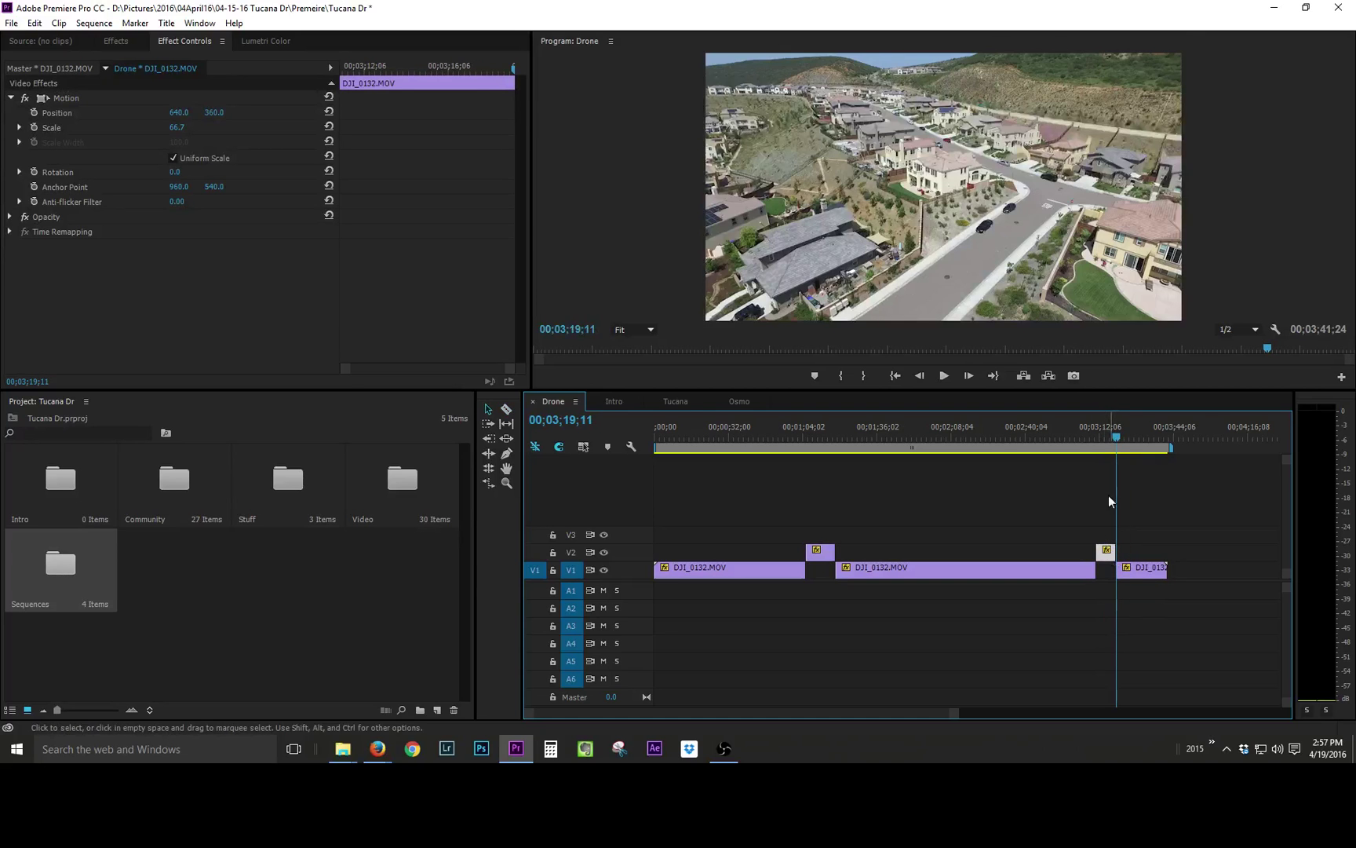
Step: Isolate the drone footage from 00;01;43;27 to 00;01;52;22 with two cuts and move it up to track V2
left_click(1121, 438)
left_click_drag(1121, 438, 951, 449)
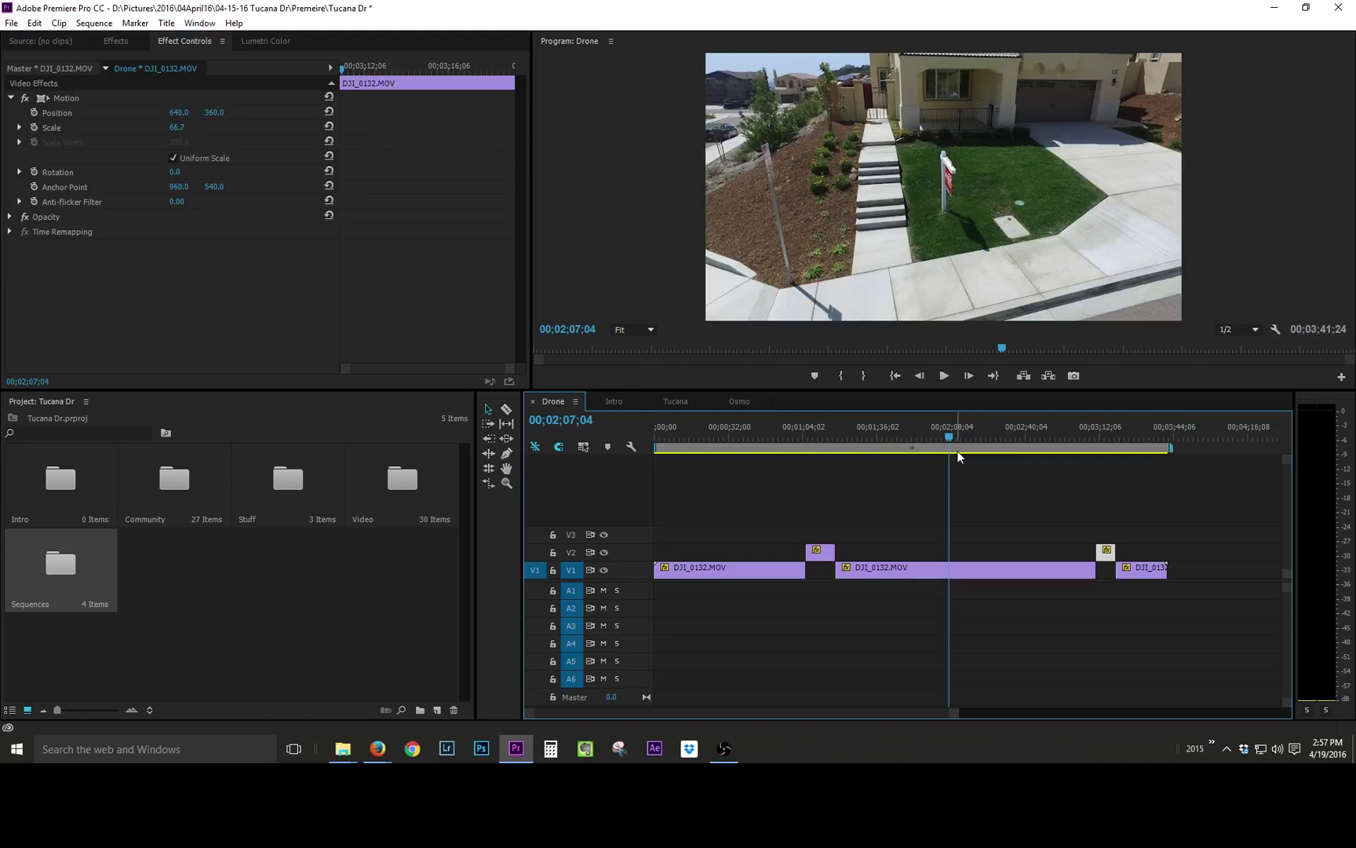
left_click_drag(944, 436, 896, 453)
key("c")
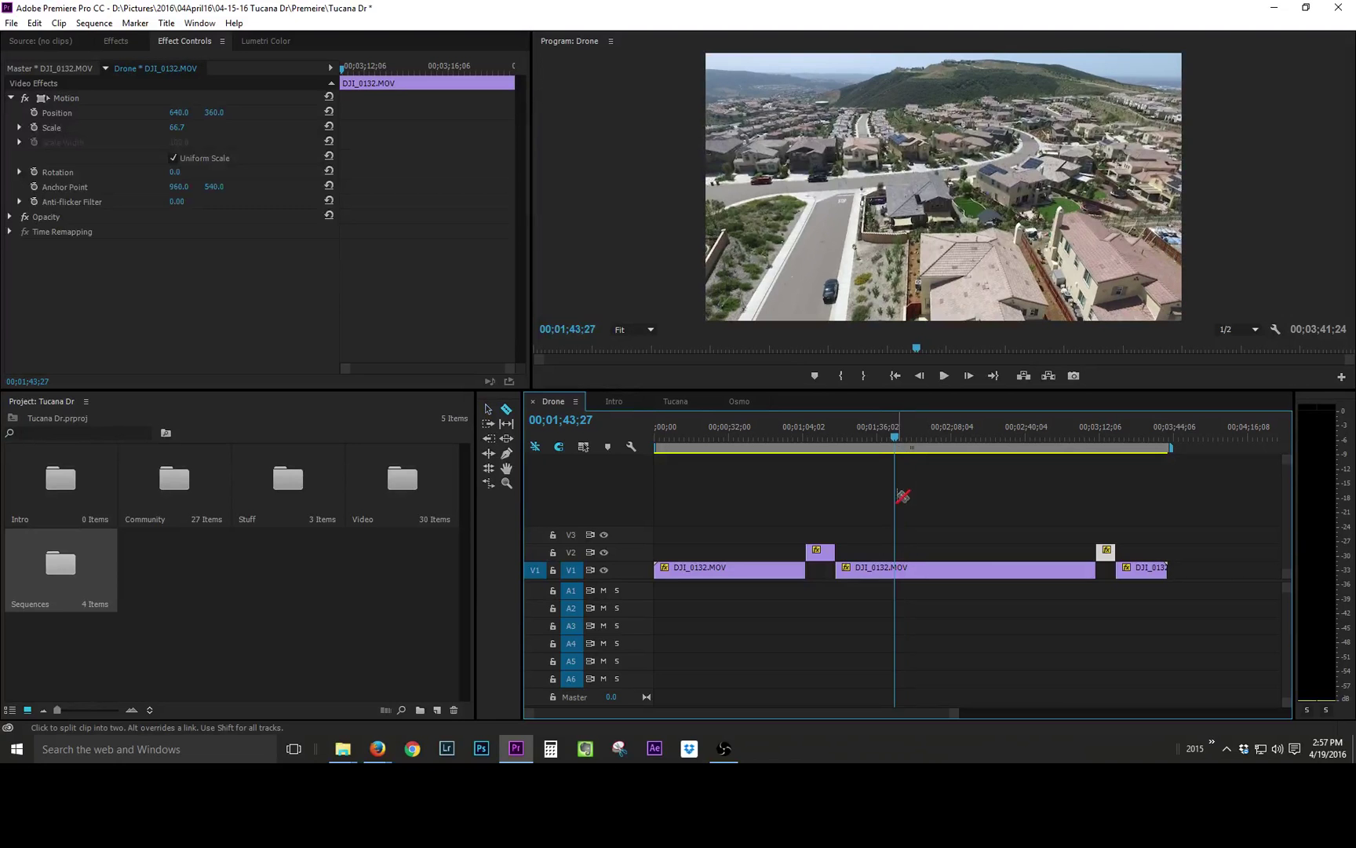
left_click(896, 565)
left_click_drag(894, 445, 915, 444)
left_click(915, 569)
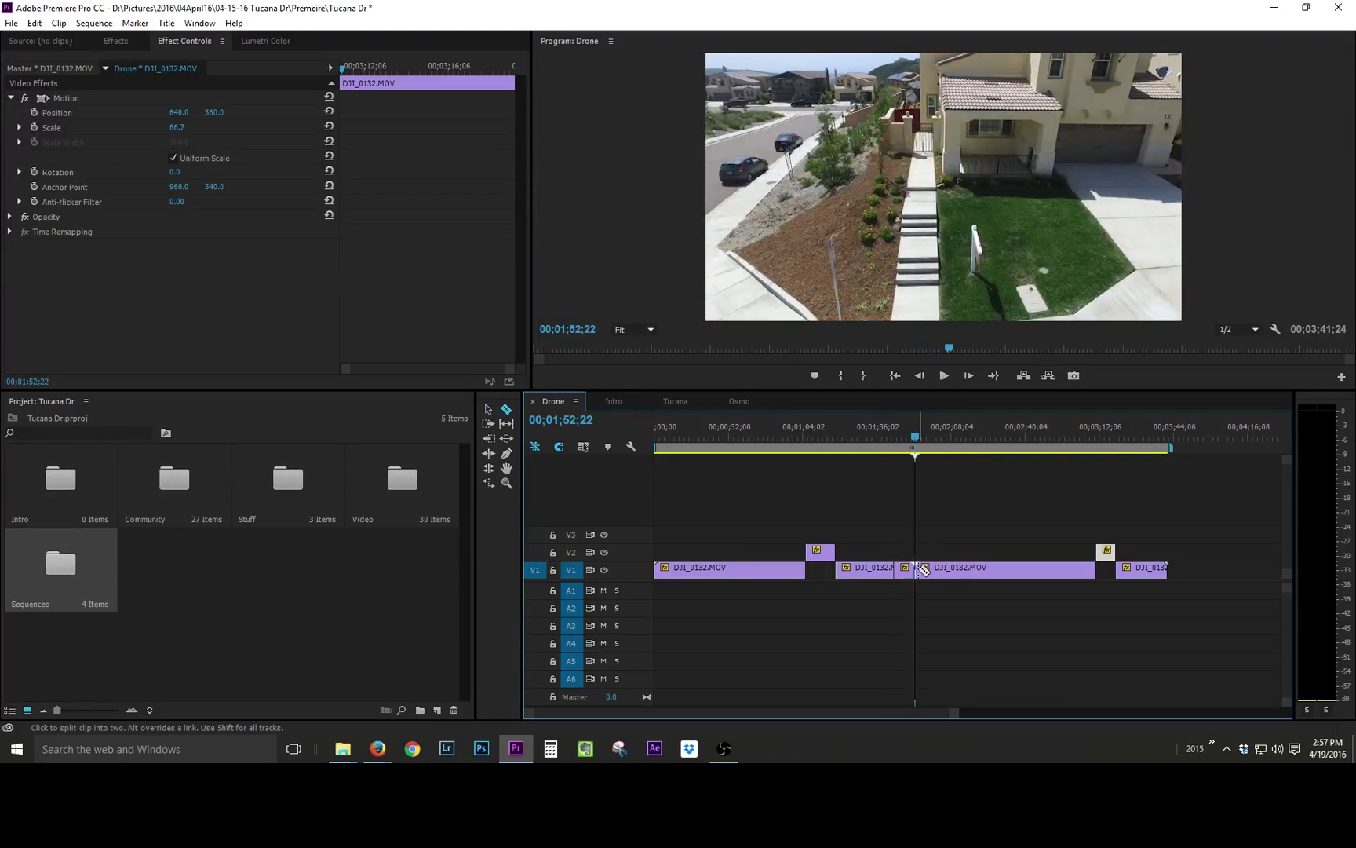
key("v")
left_click_drag(911, 574, 910, 557)
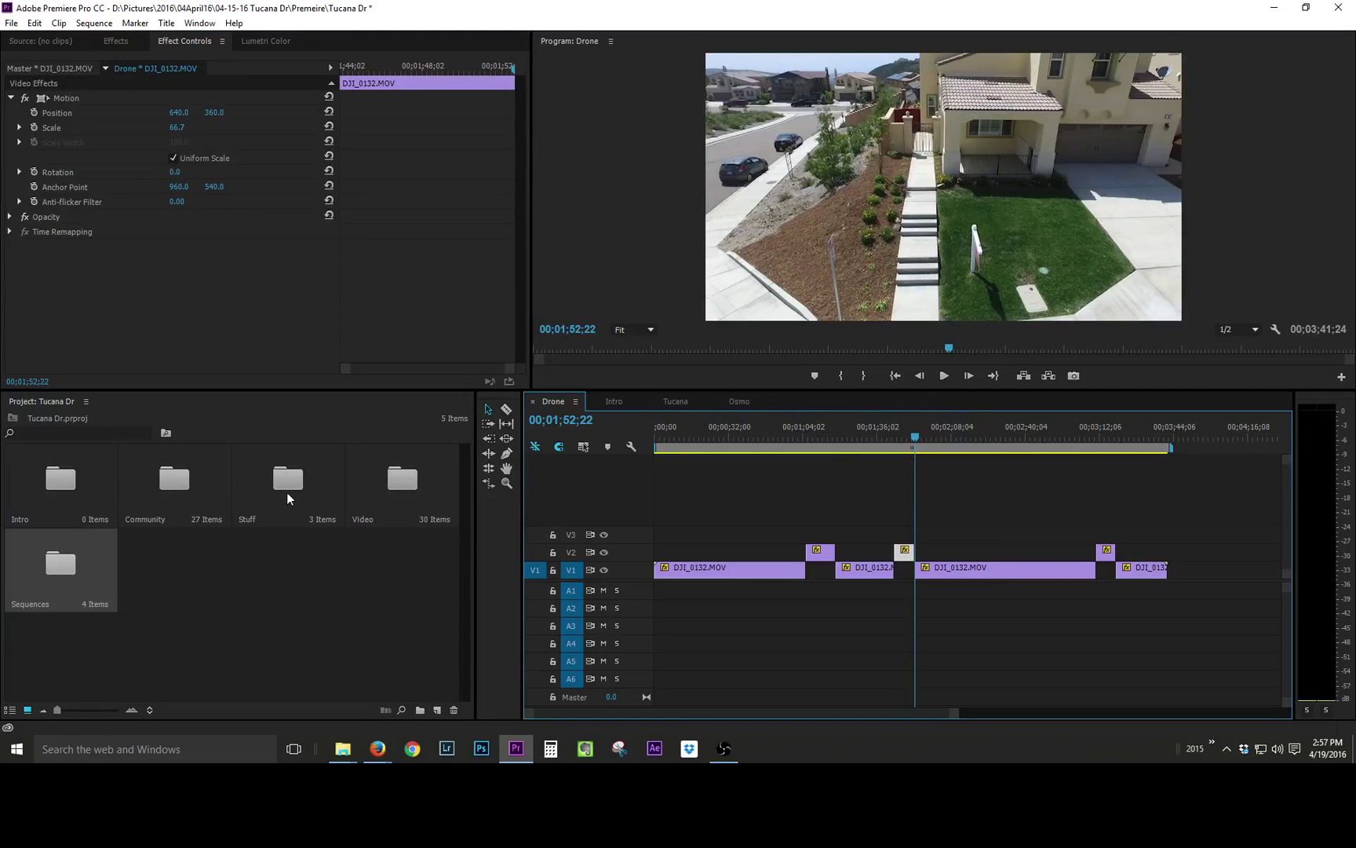
Step: Place DJI_0007.MOV from the Video bin at the start of the Osmo sequence, keeping the existing sequence settings
left_click(400, 502)
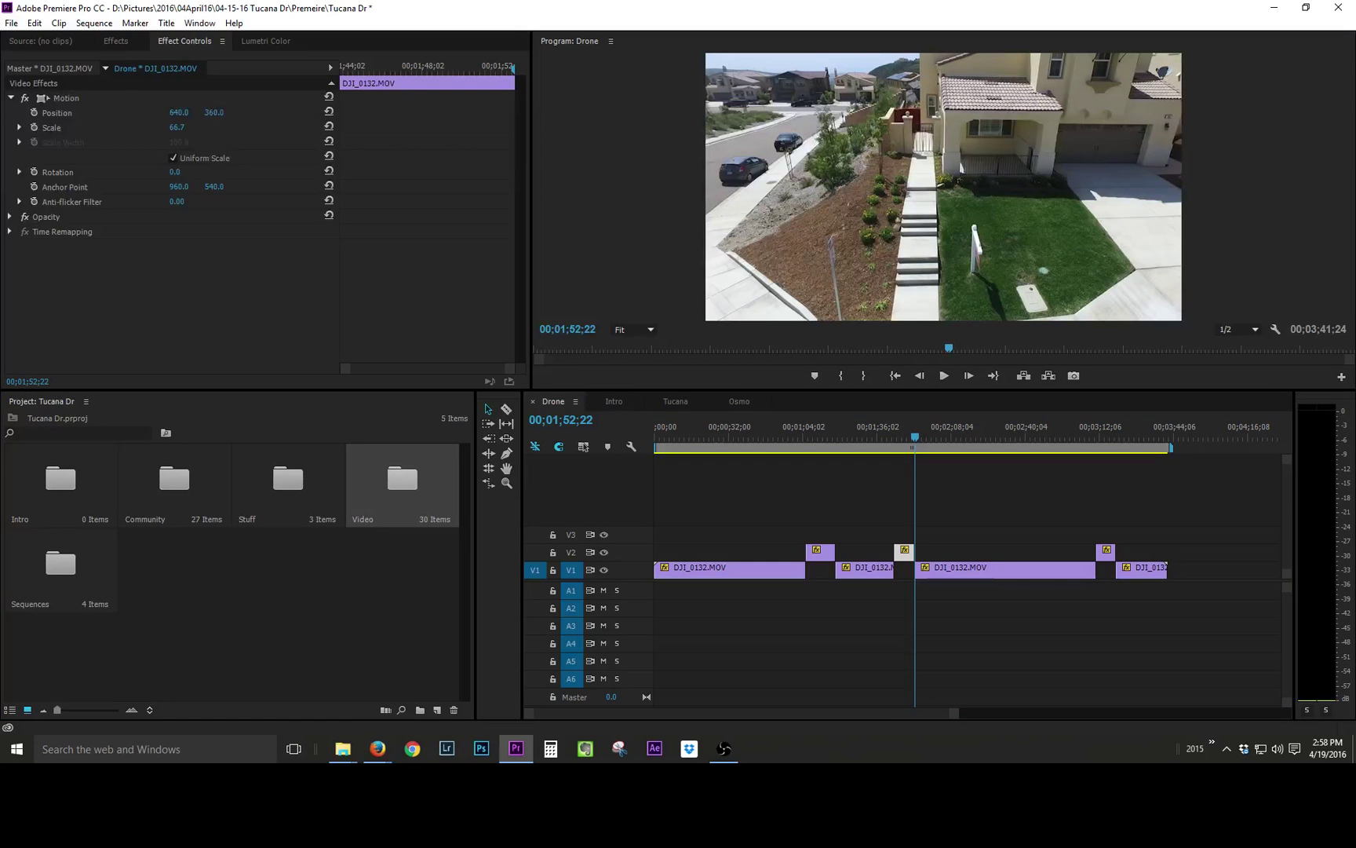
double_click(400, 491)
left_click_drag(1092, 291, 826, 198)
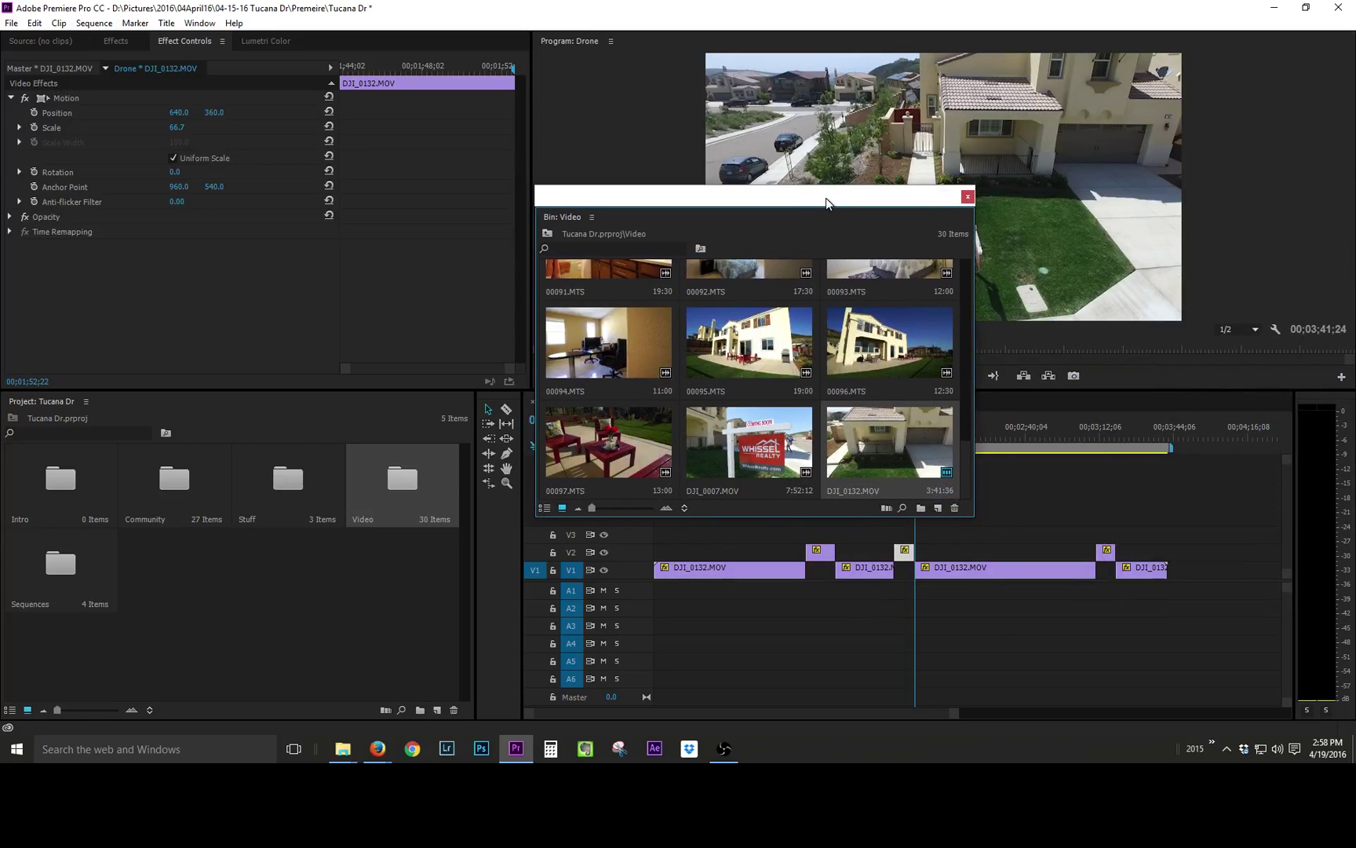
left_click_drag(826, 198, 1355, 236)
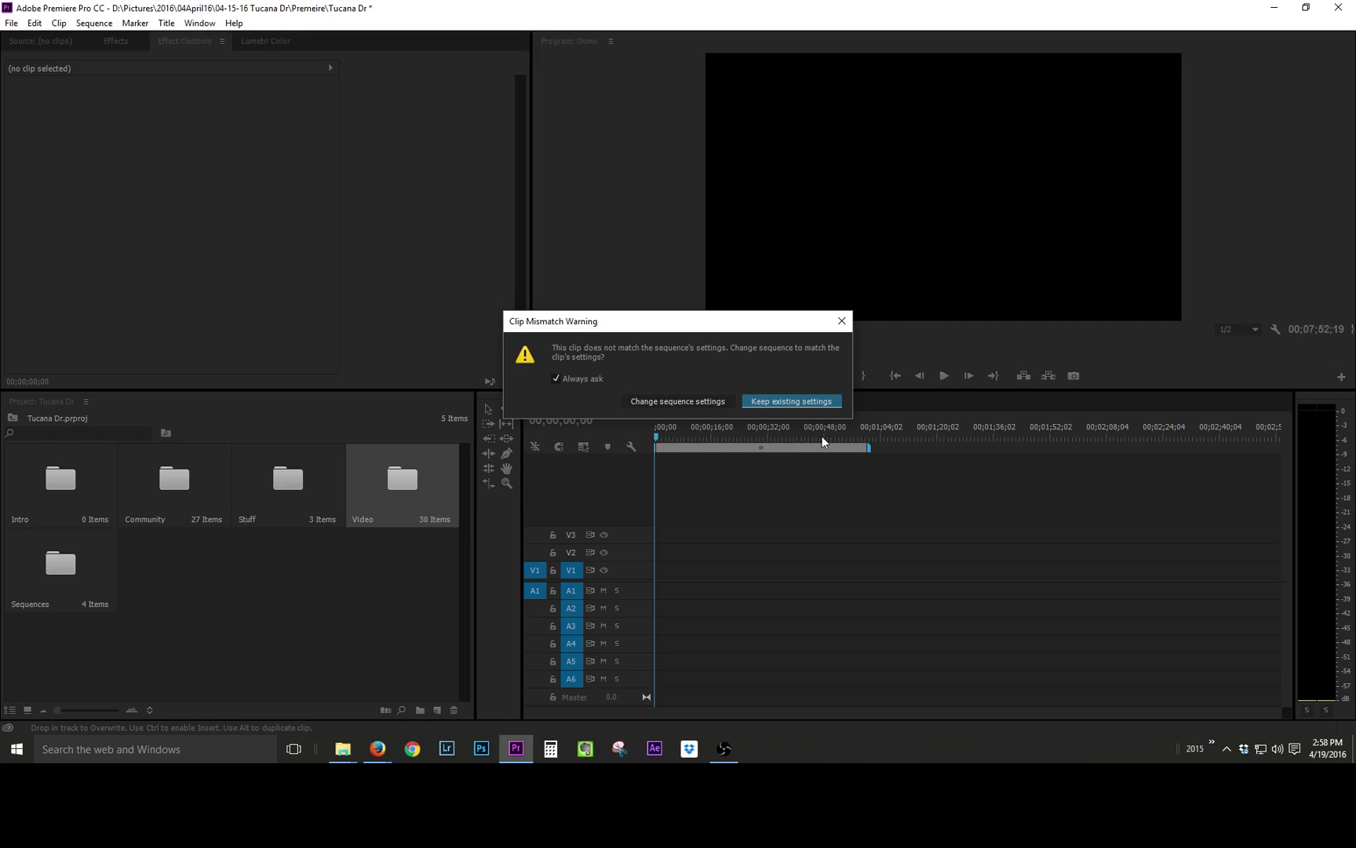
left_click(785, 403)
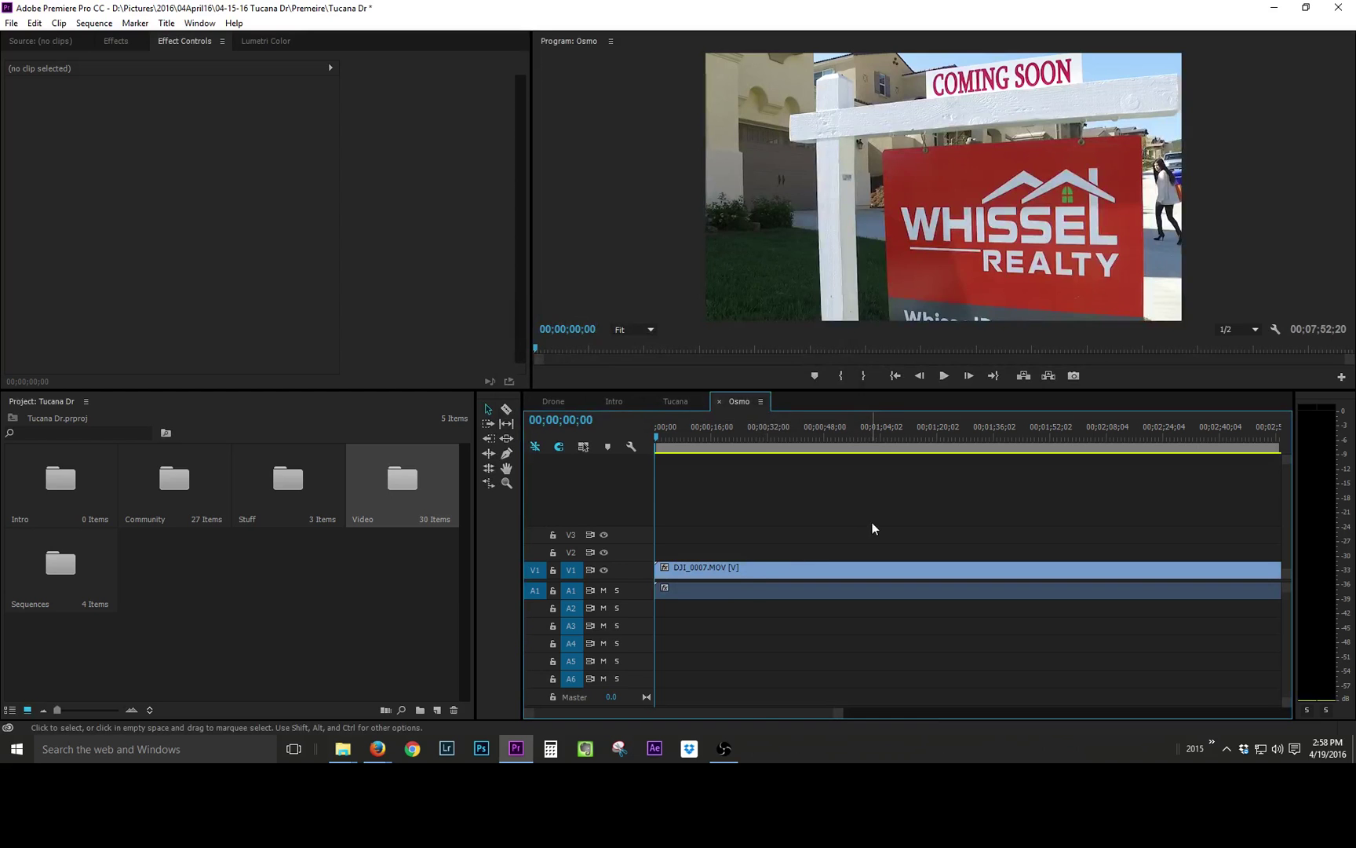
Step: Play back the opening of the DJI_0007.MOV clip in the Osmo sequence
key("space")
key("space")
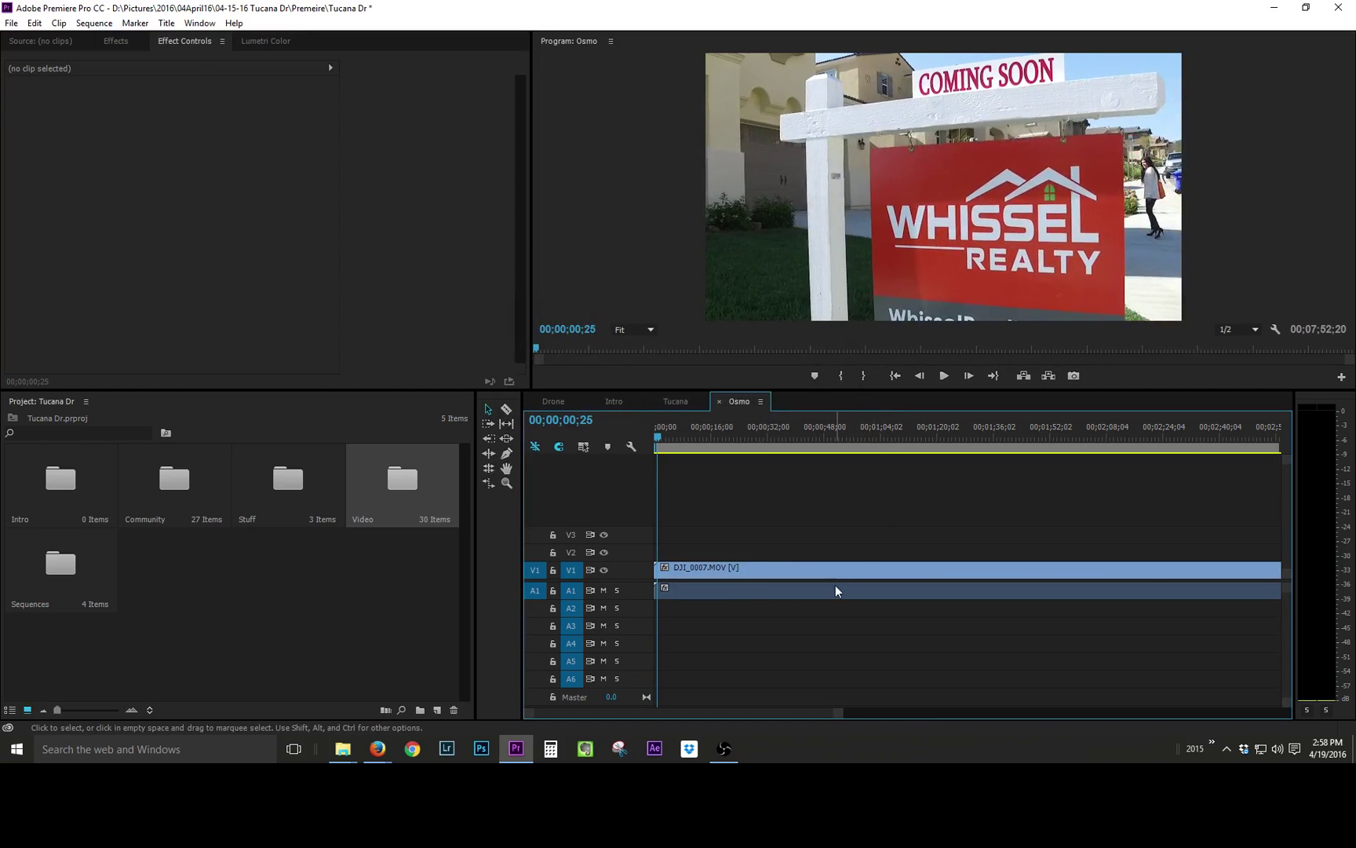
left_click(835, 591)
left_click(863, 520)
key("space")
key("space")
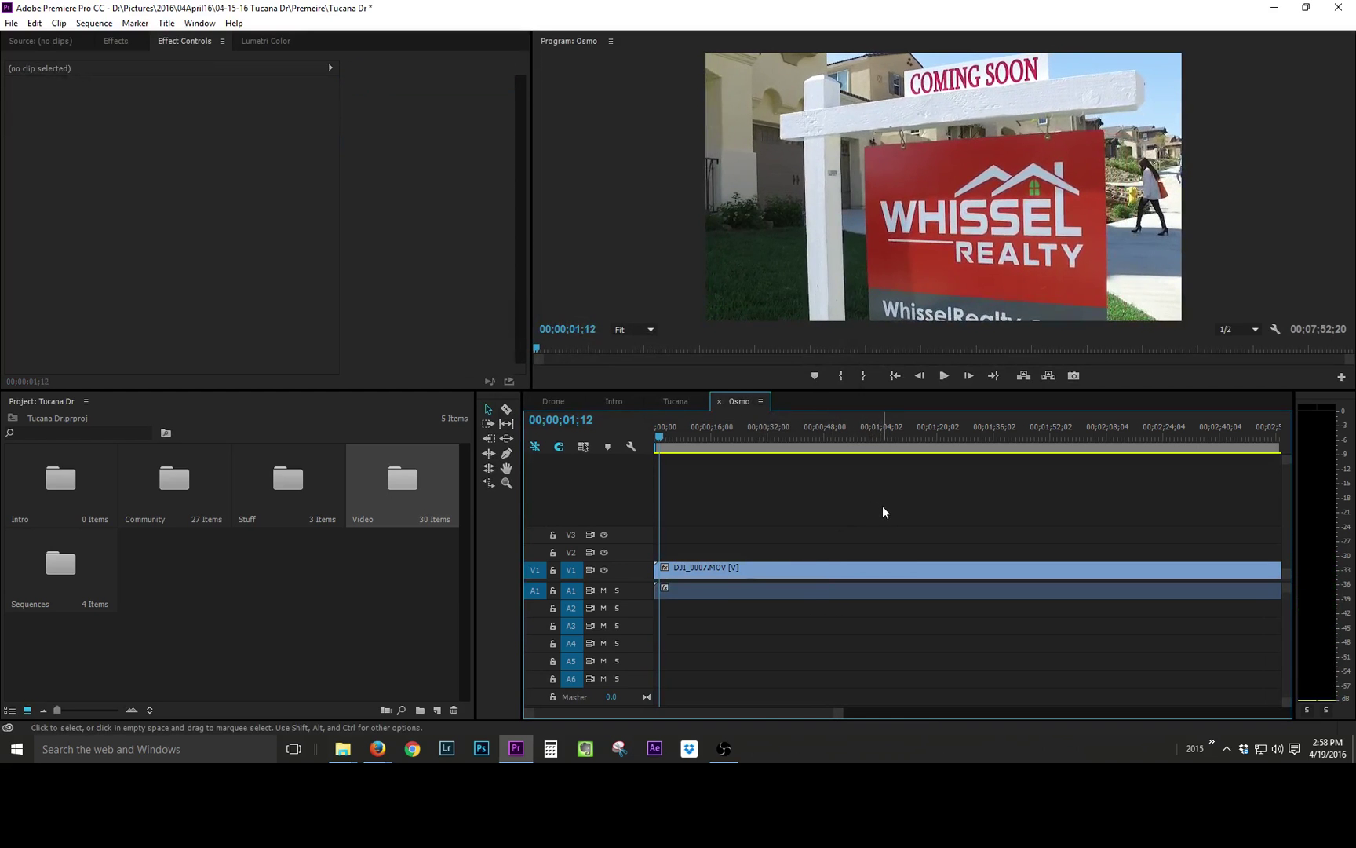
Step: Set the scale of the DJI_0007.MOV clip in the Osmo sequence to 66.7 and delete its audio
key("space")
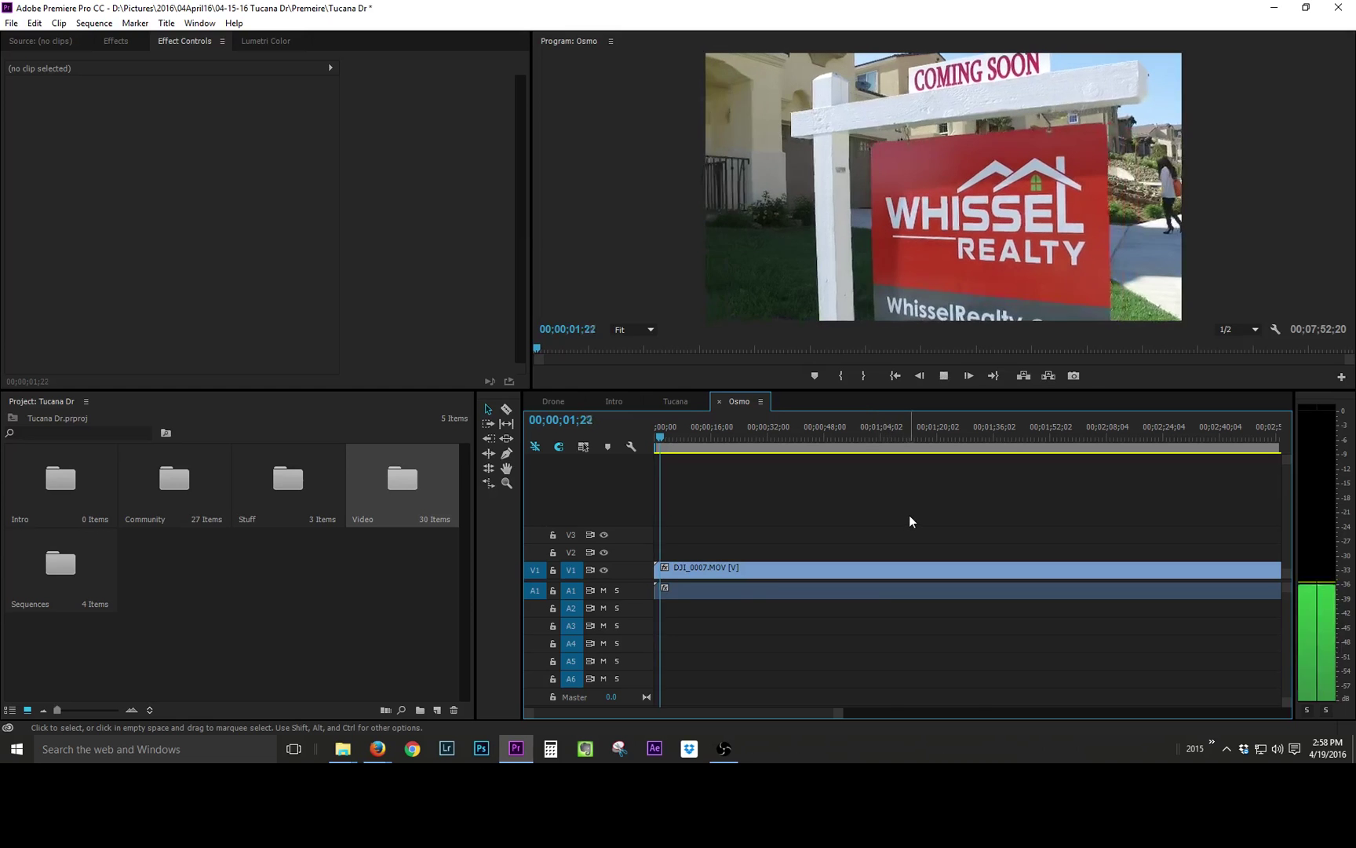
key("space")
key("minus")
key("minus")
key("minus")
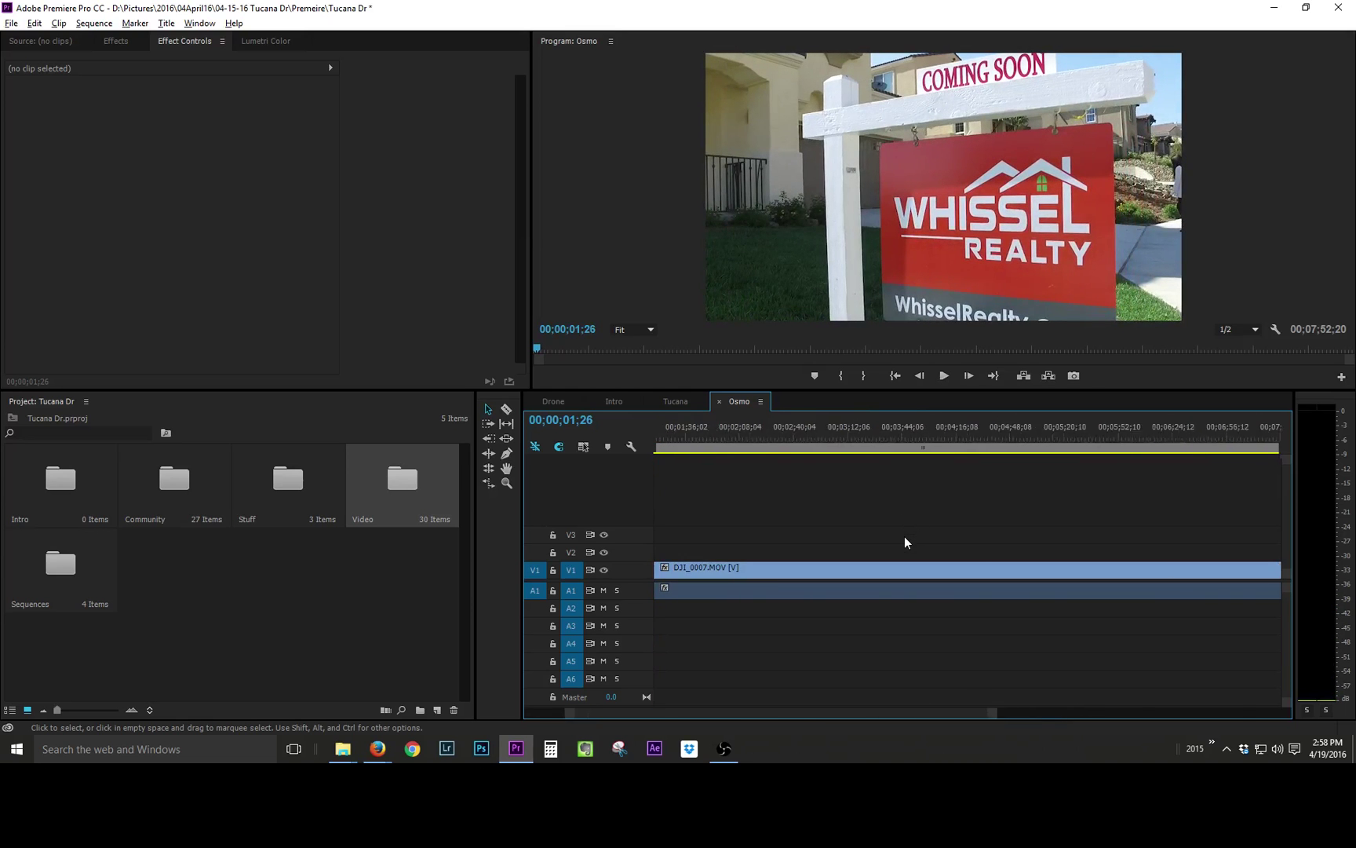
key("minus")
key("minus")
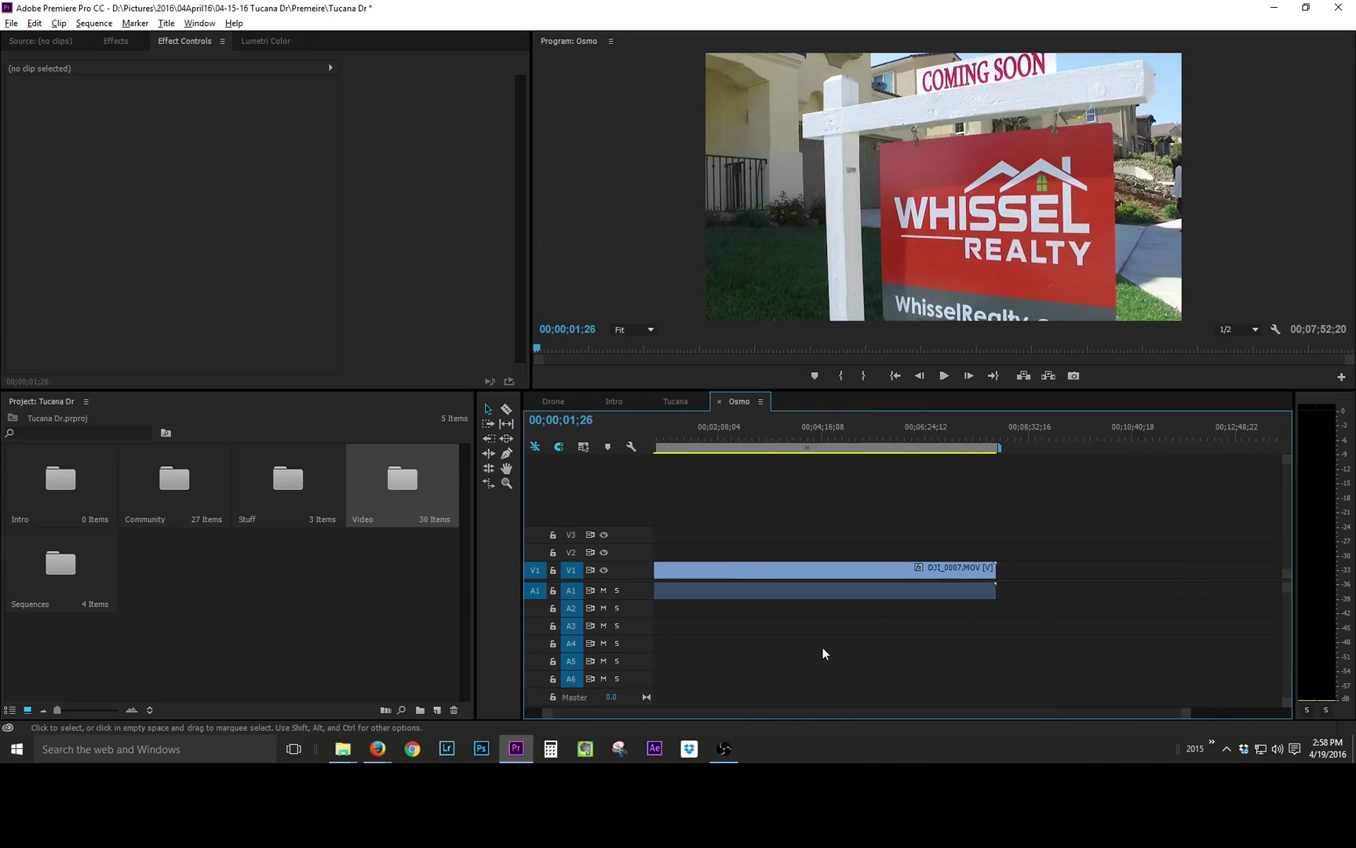
key("equal")
key("equal")
left_click(864, 570)
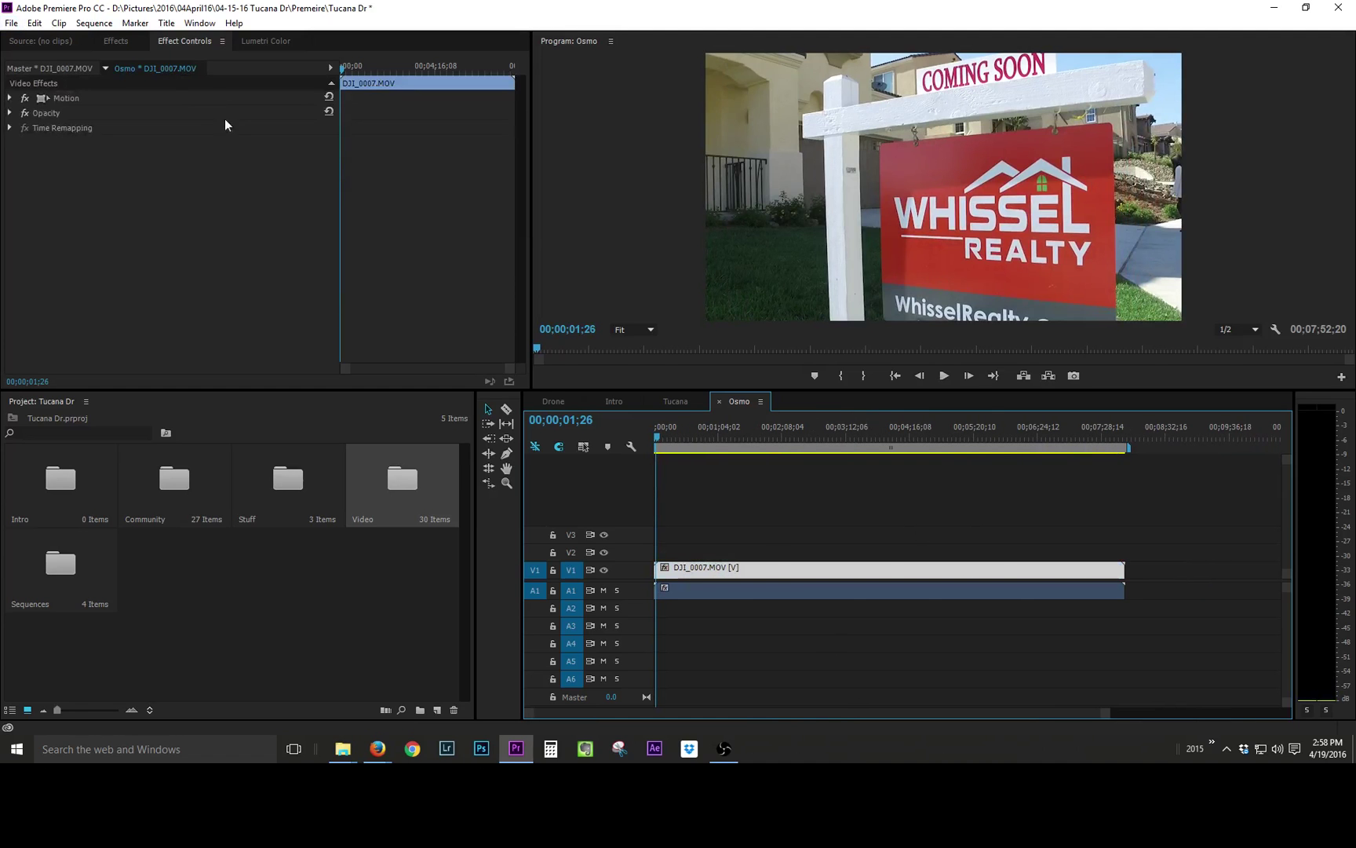
left_click(45, 99)
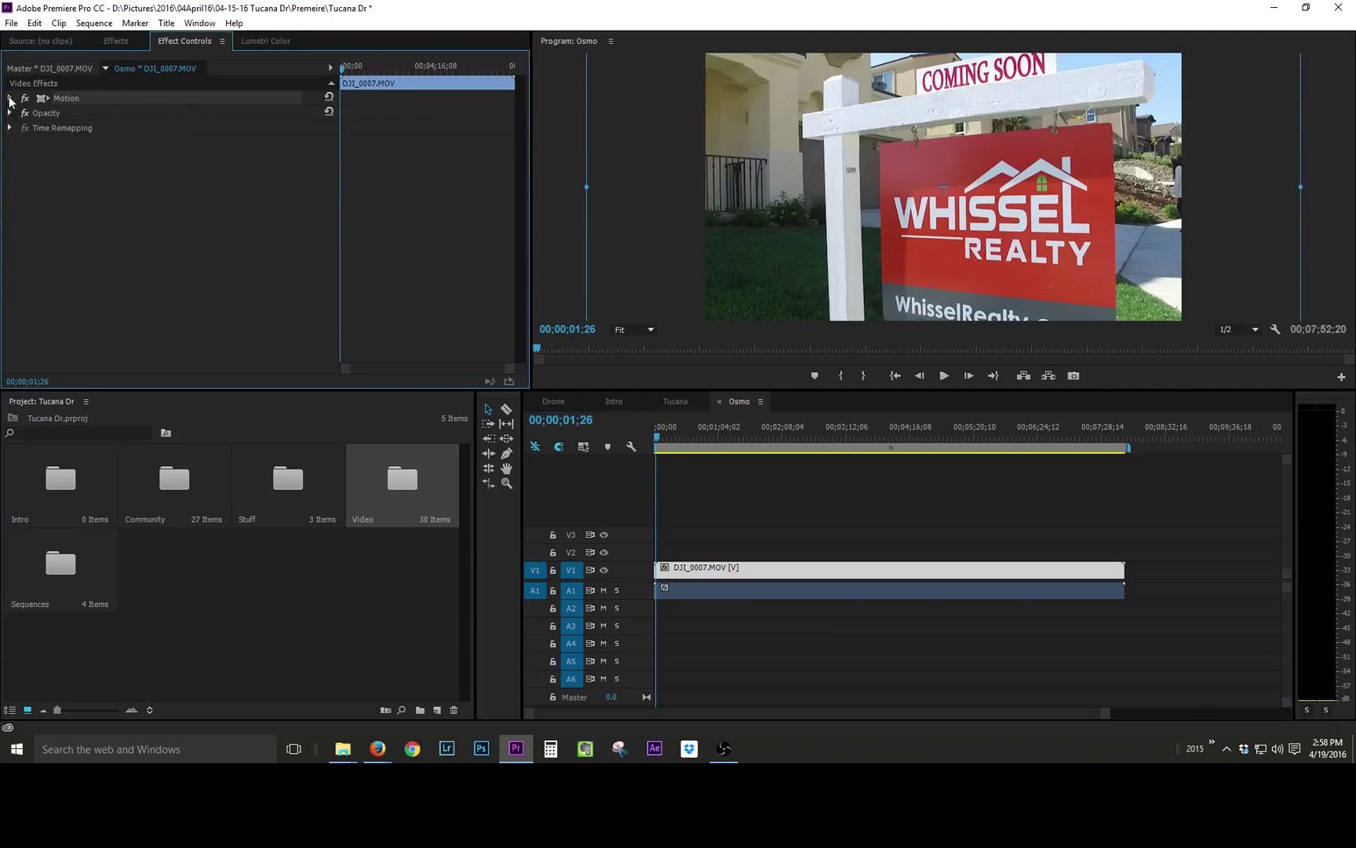
left_click(10, 99)
left_click(179, 127)
type("66.7")
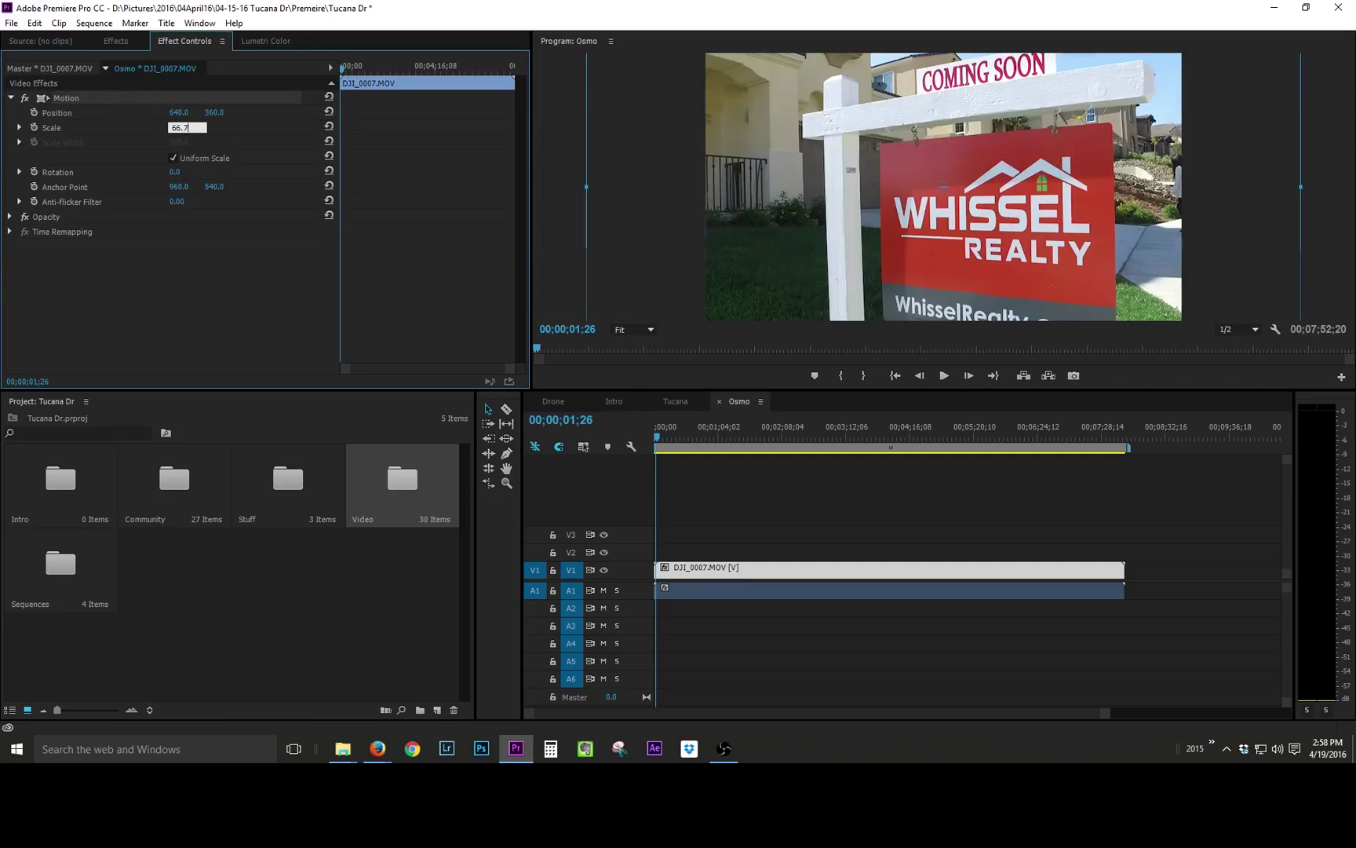
key("Return")
left_click(741, 594)
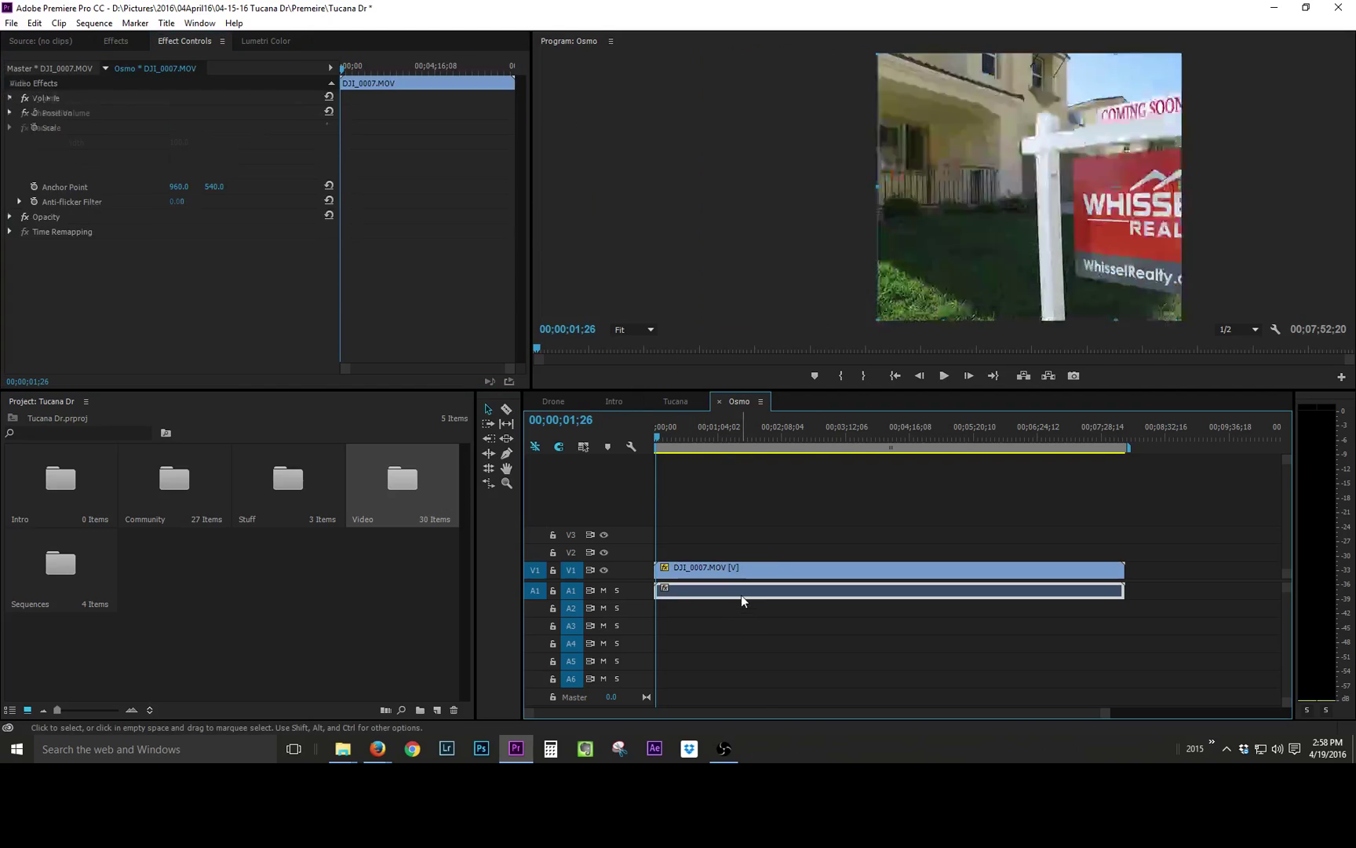
key("Delete")
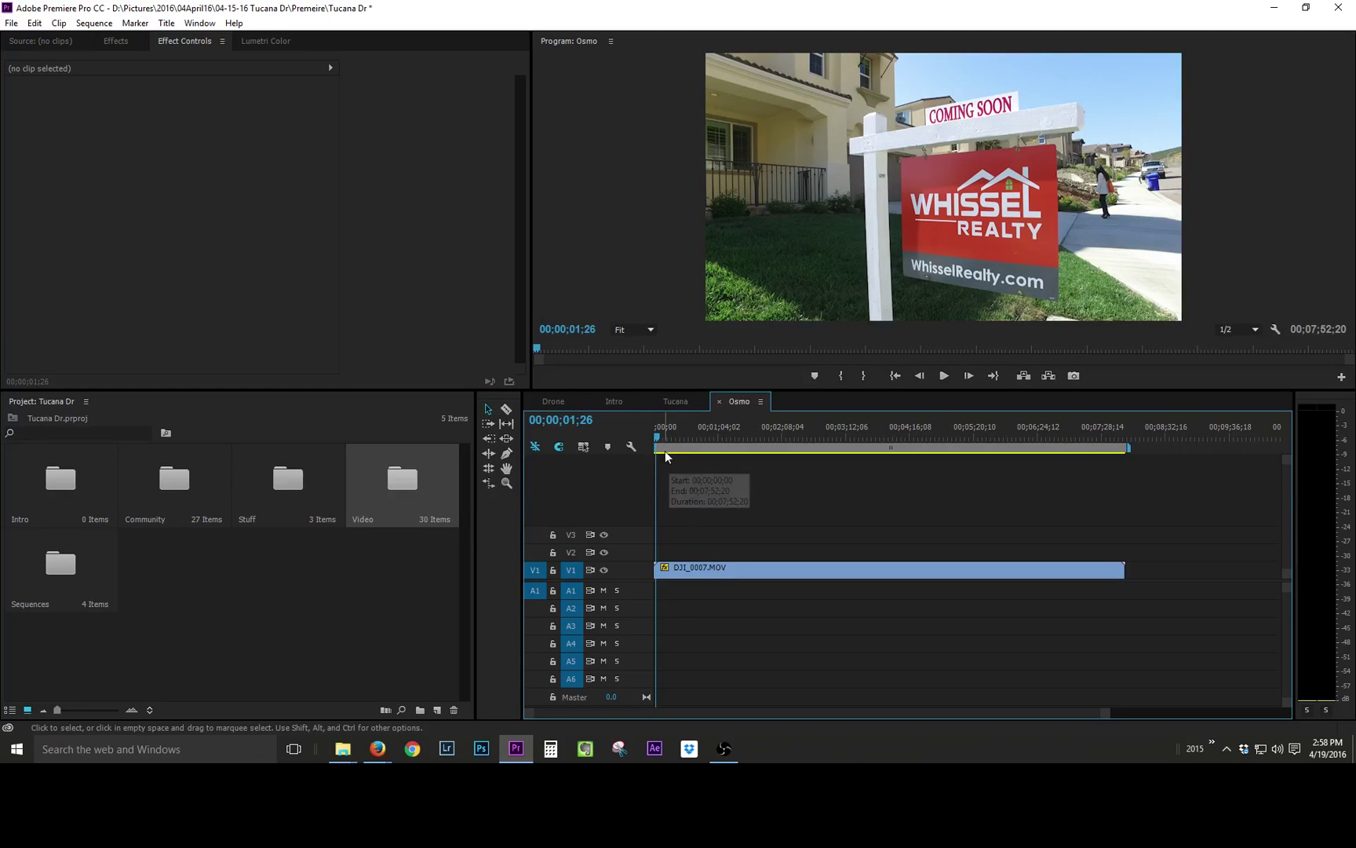
Step: Cut the DJI_0007.MOV clip in the Osmo sequence at 00;00;58;20 and 00;01;12;28 to isolate the walk up to the front door
left_click_drag(658, 436, 716, 438)
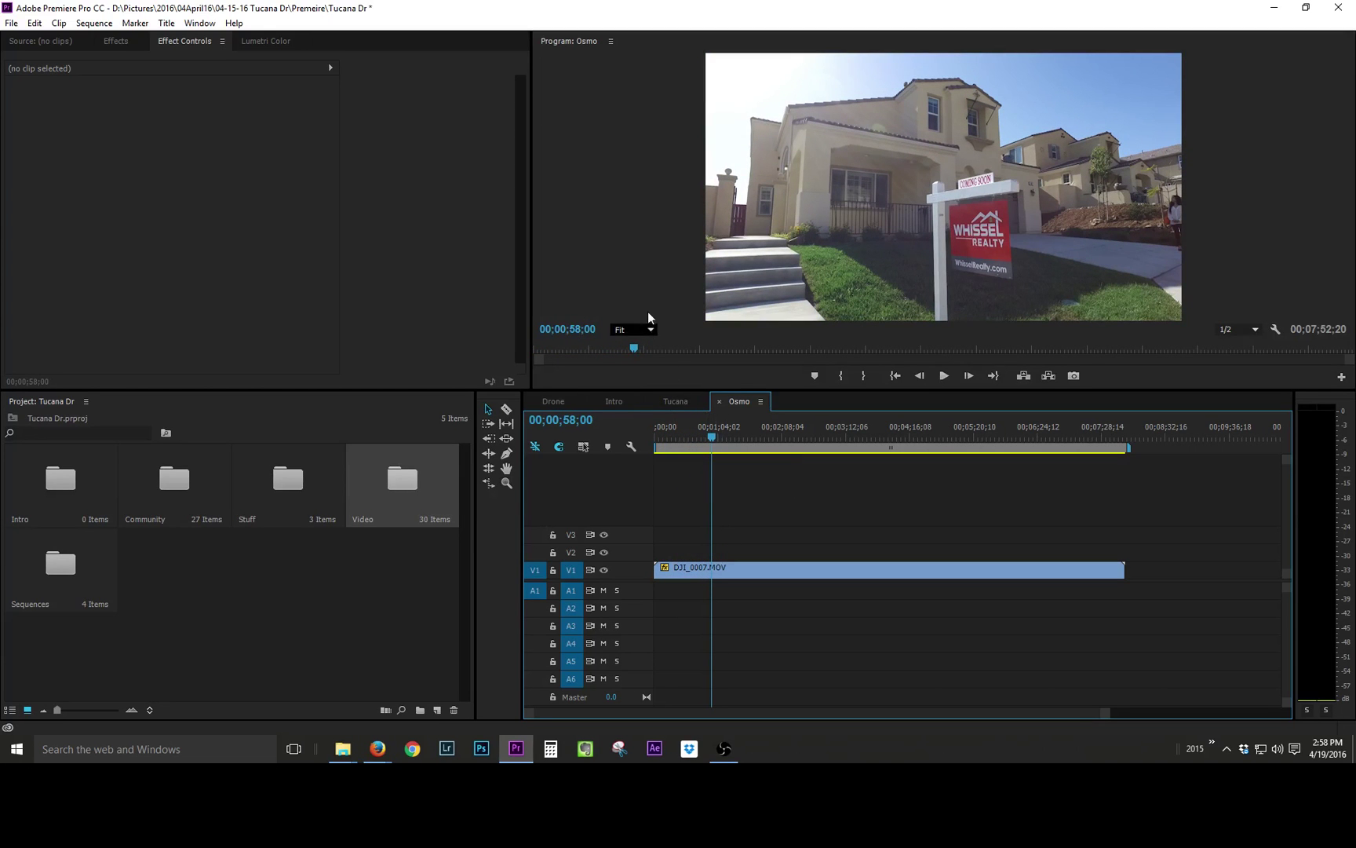
left_click(654, 290)
key("space")
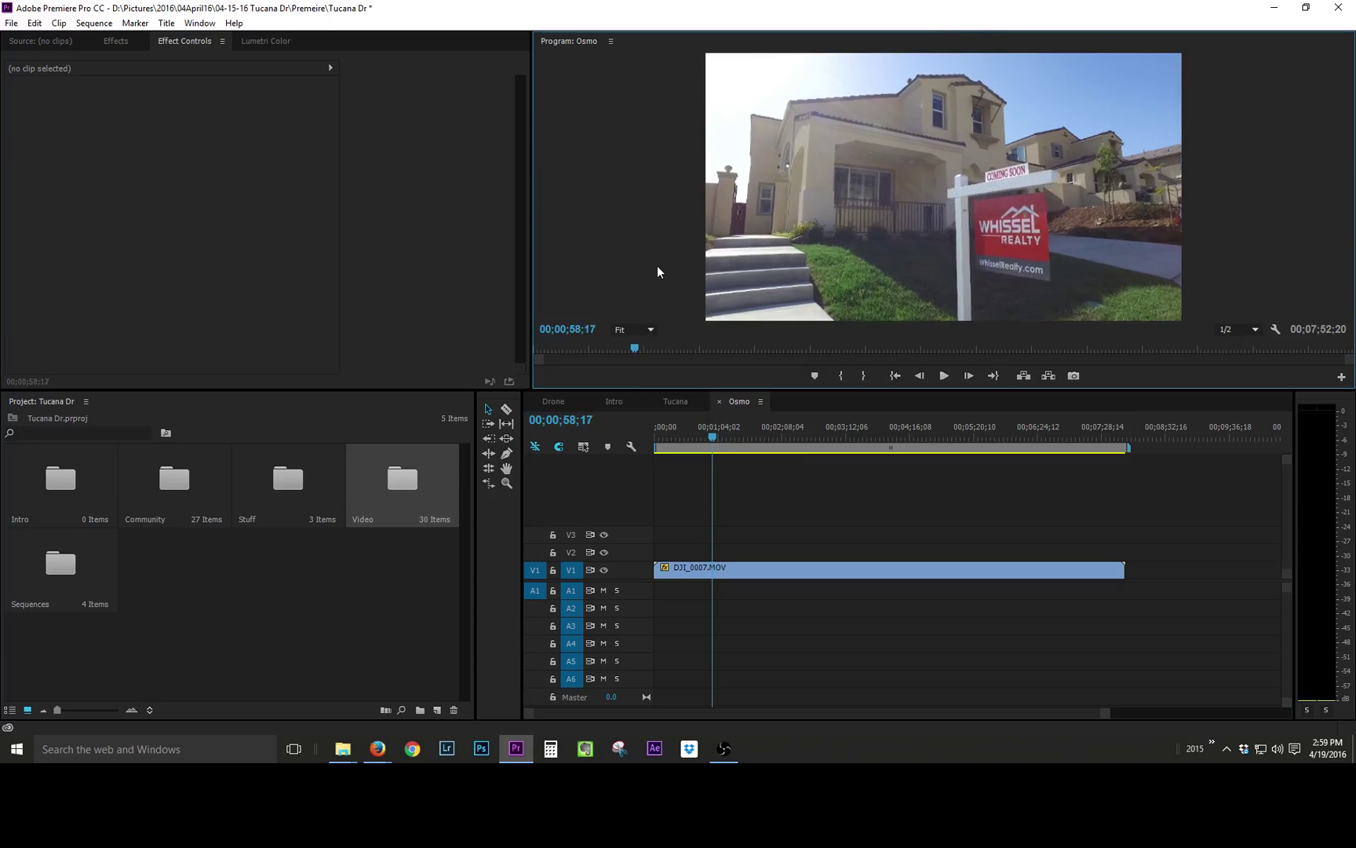
left_click(729, 494)
key("c")
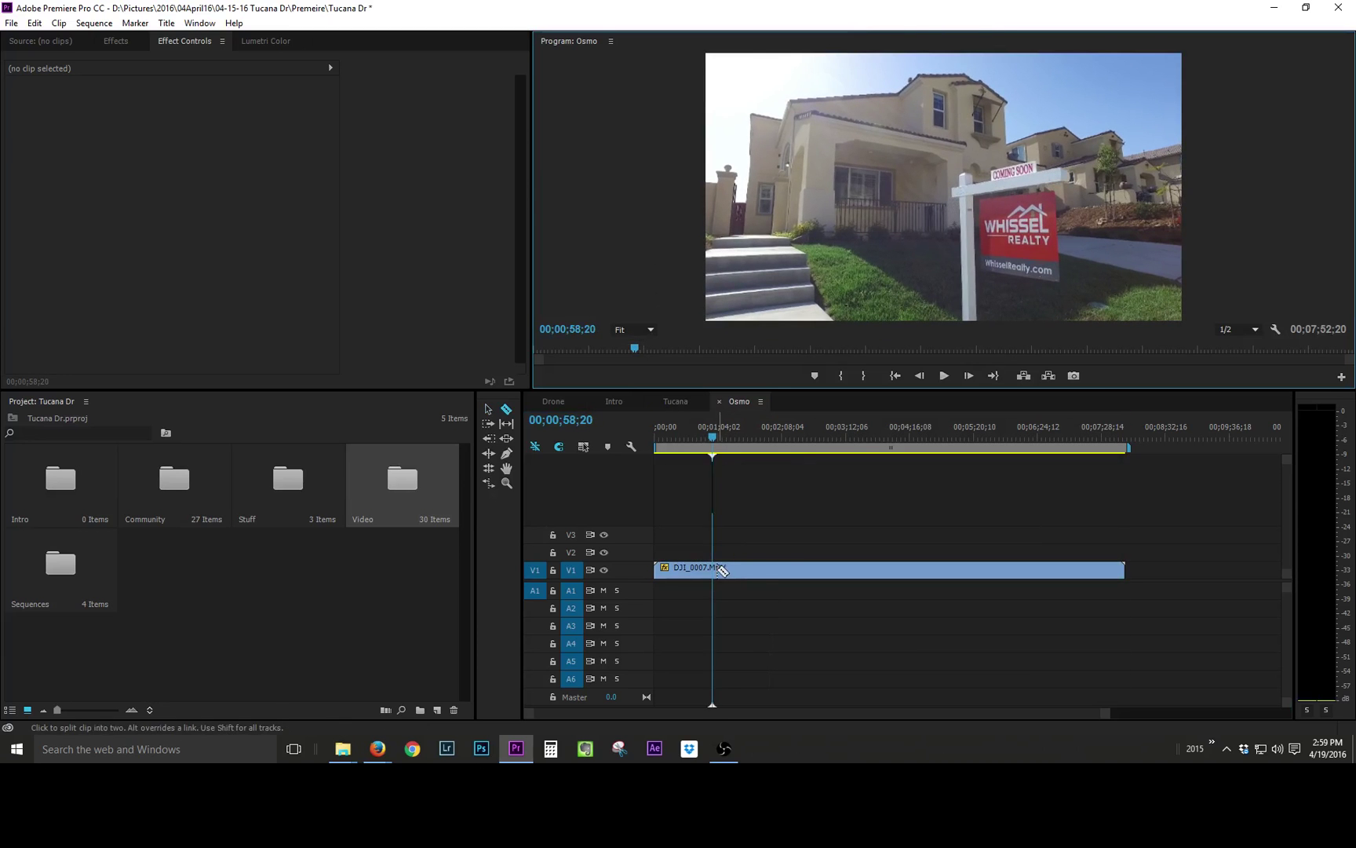
left_click(713, 570)
left_click_drag(712, 435, 727, 439)
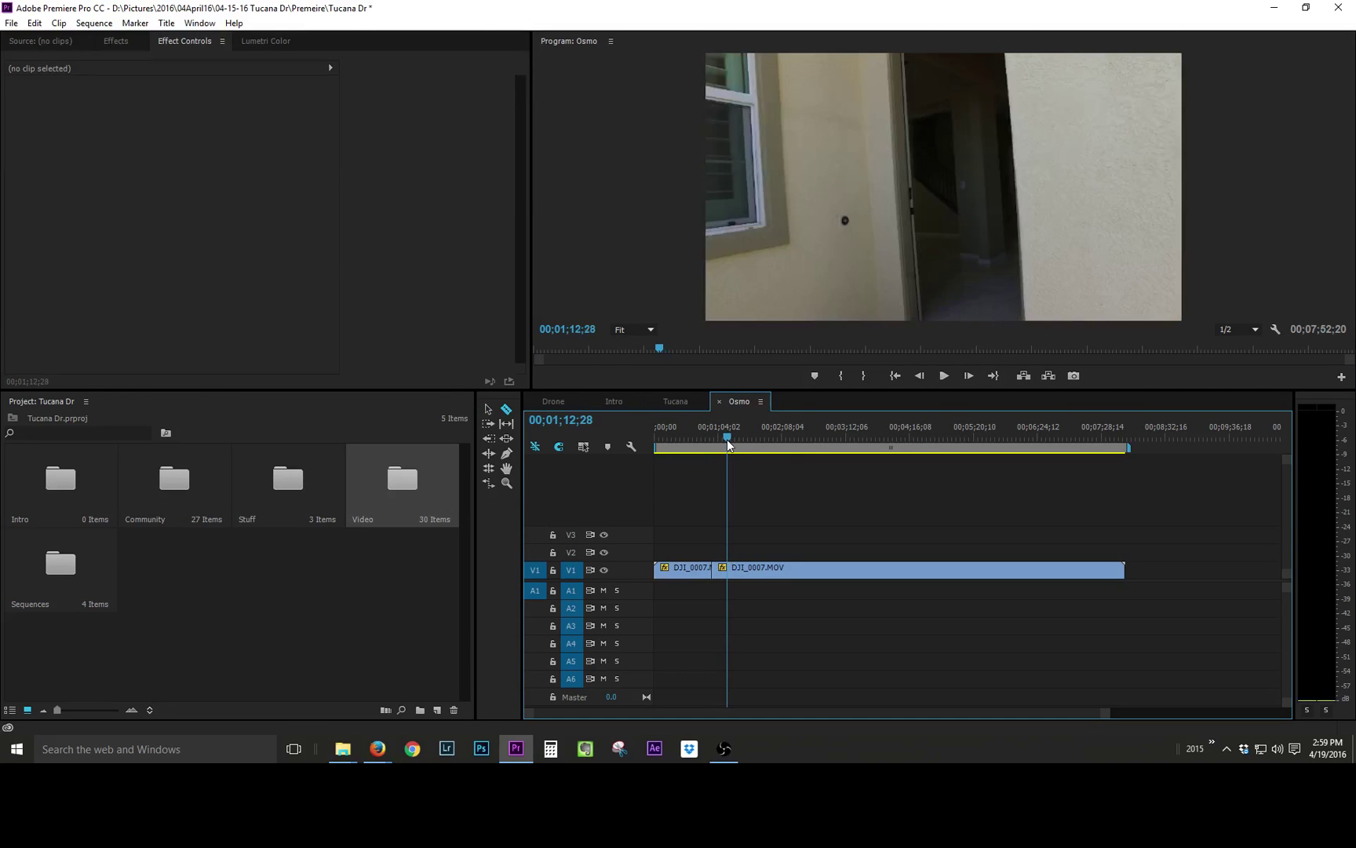
left_click(730, 568)
key("v")
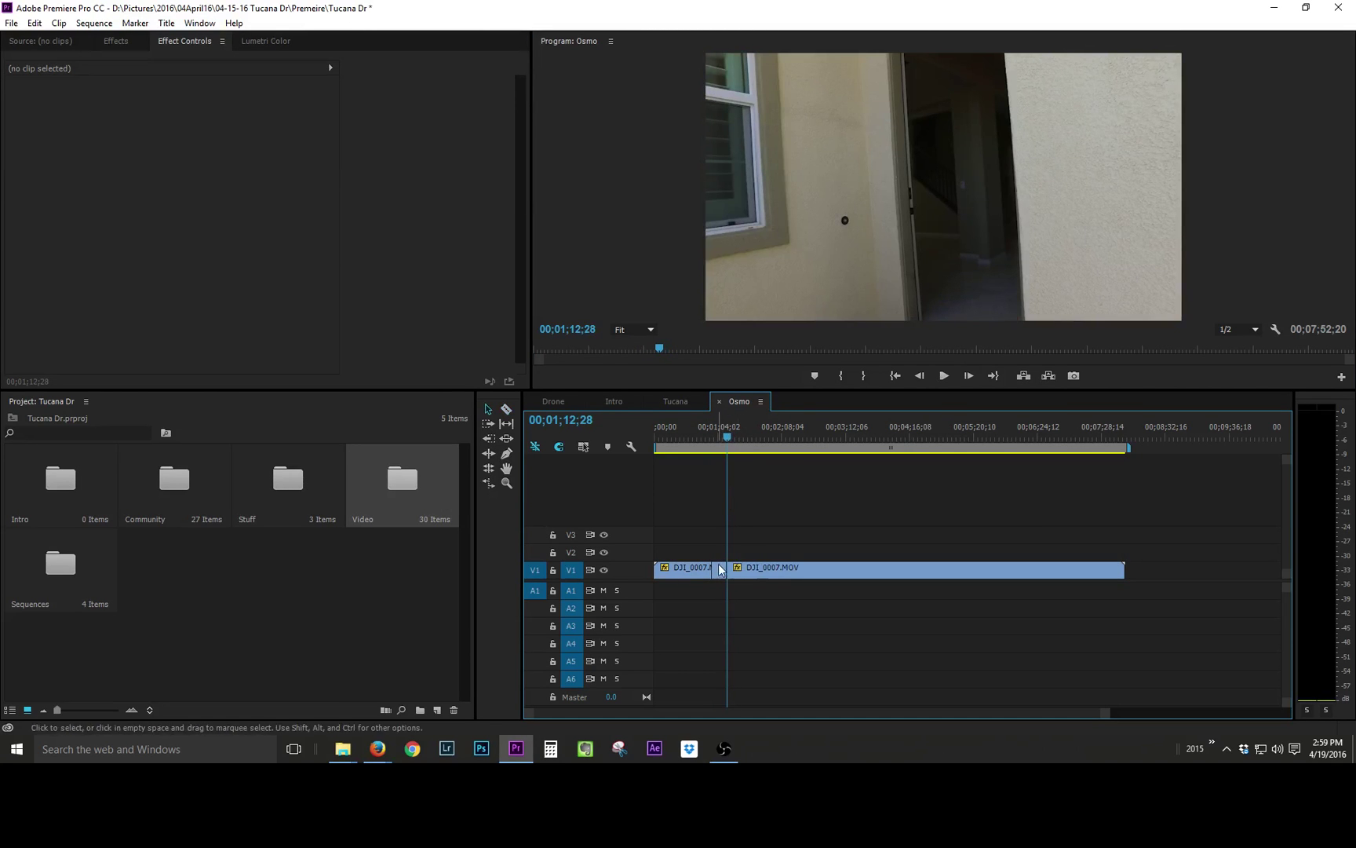
Step: Copy the earliest V2 segment of the Drone sequence, around 00;01;09;06, to the start of track V1 in the Tucana sequence
left_click(680, 402)
left_click(554, 404)
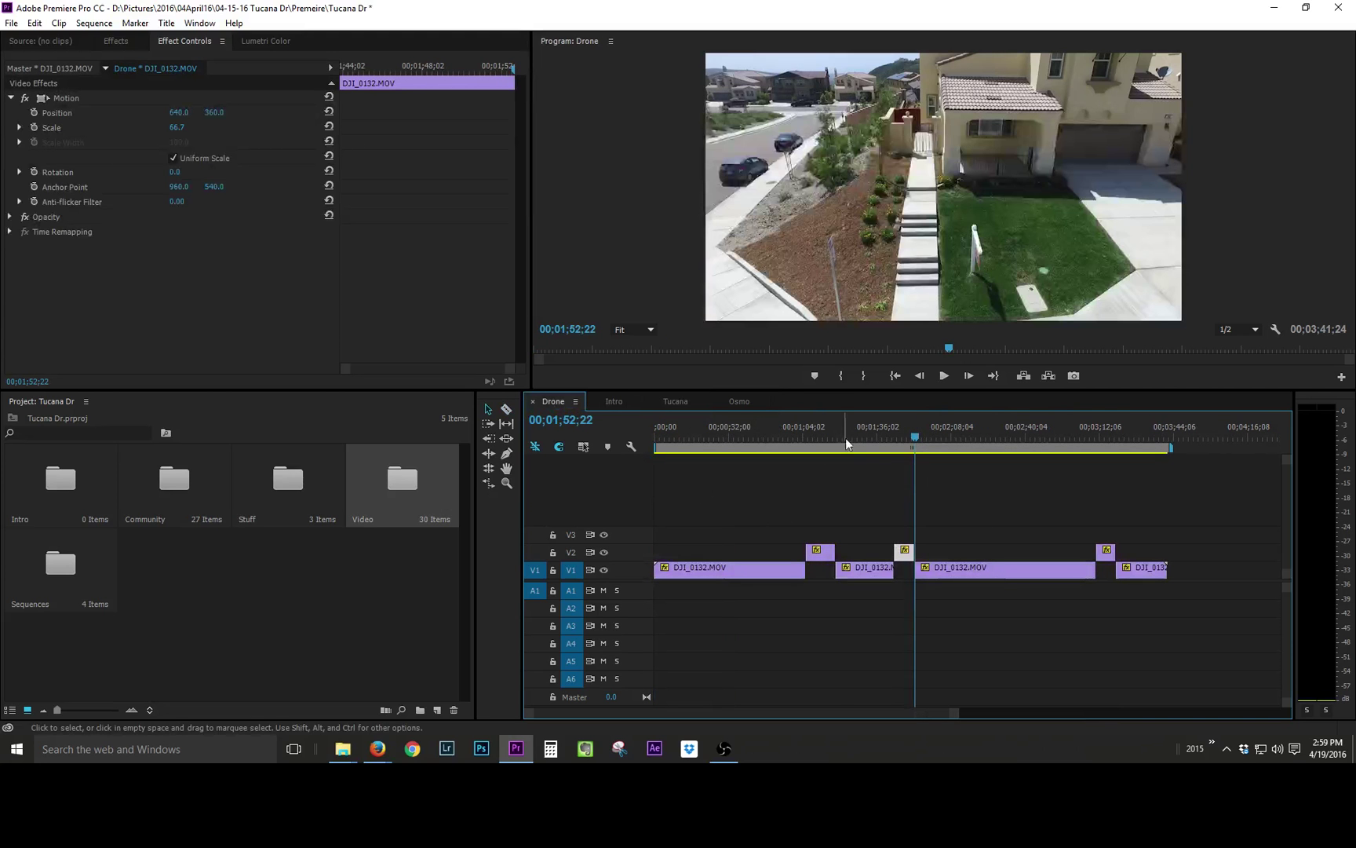
left_click_drag(881, 437, 816, 435)
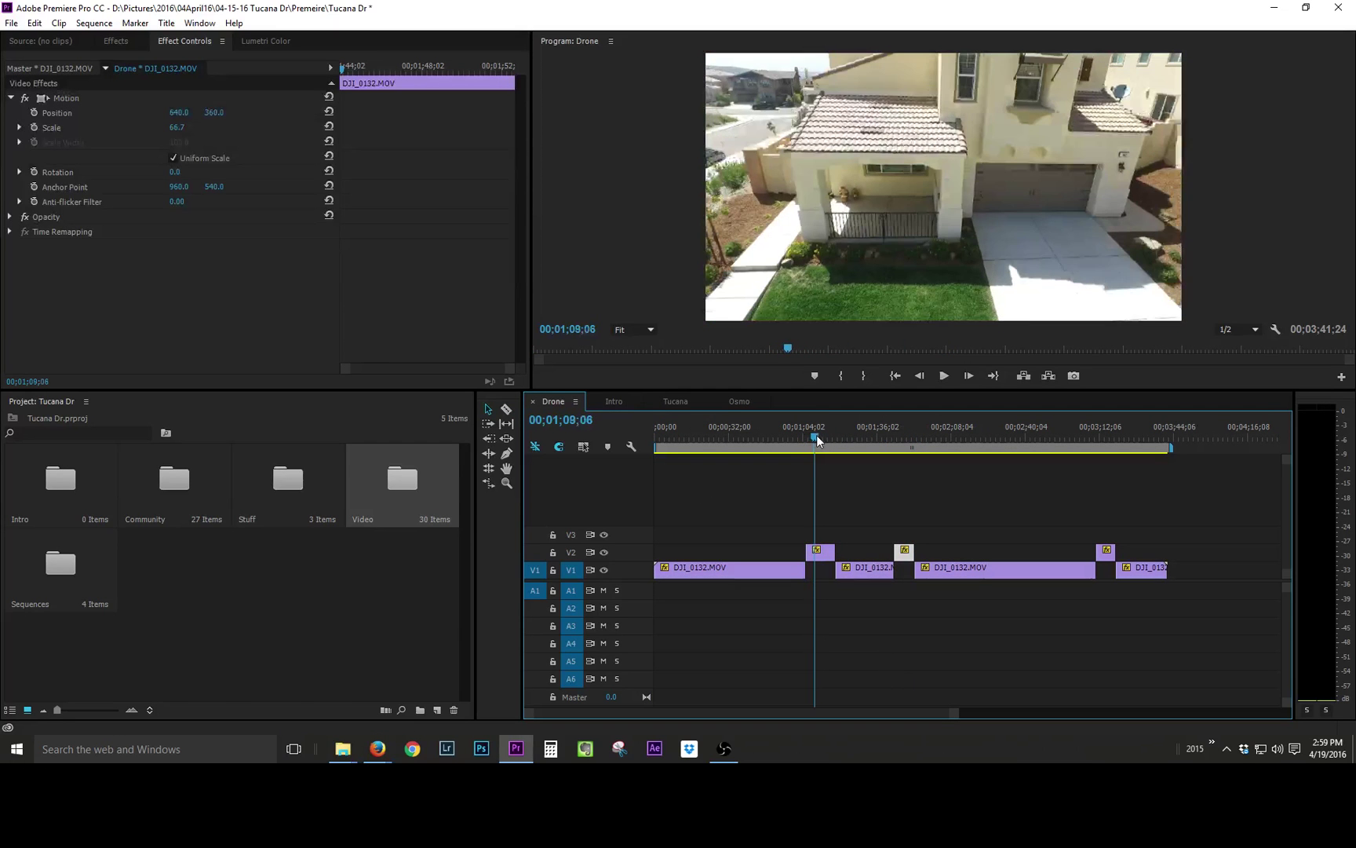
left_click(820, 555)
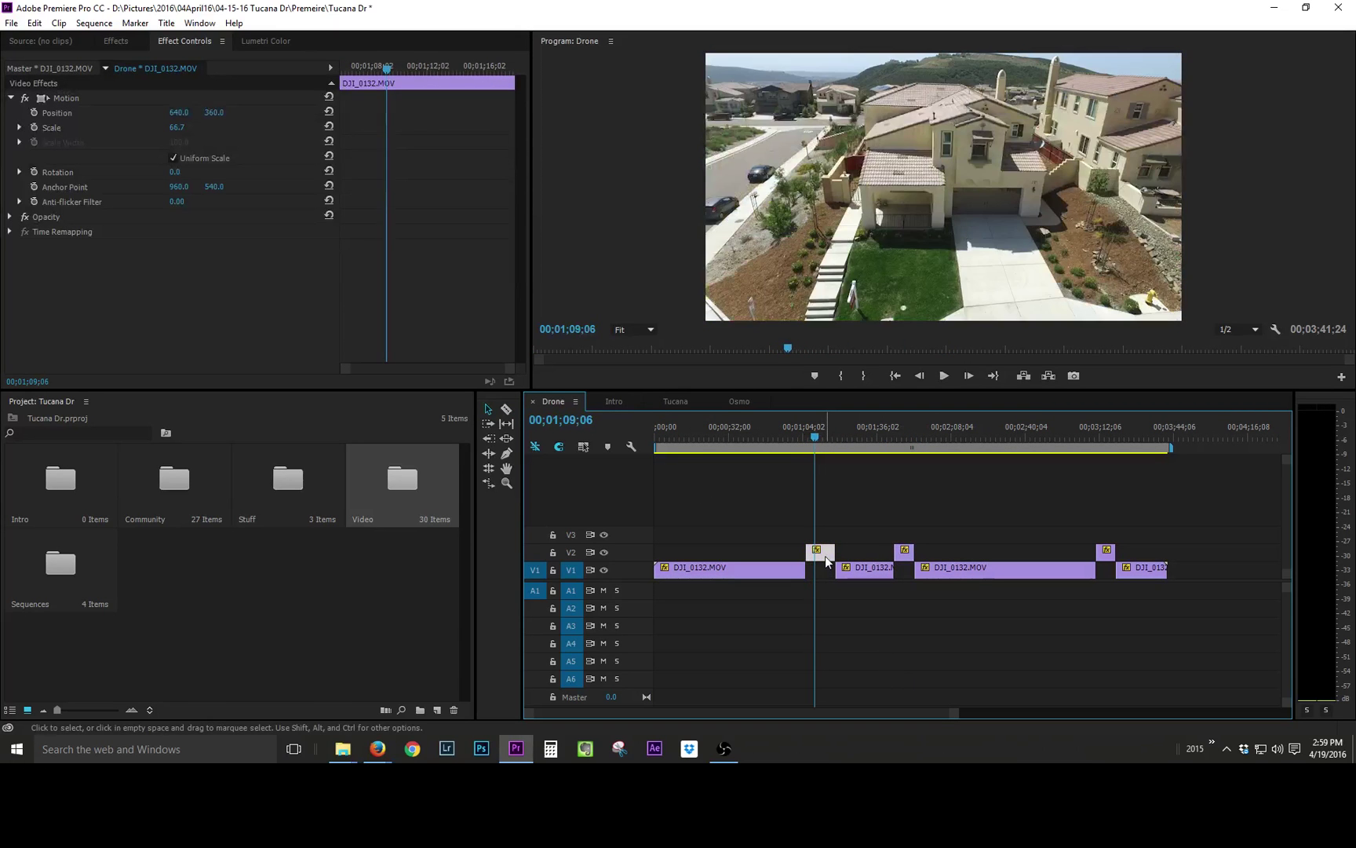
left_click(625, 402)
left_click(692, 402)
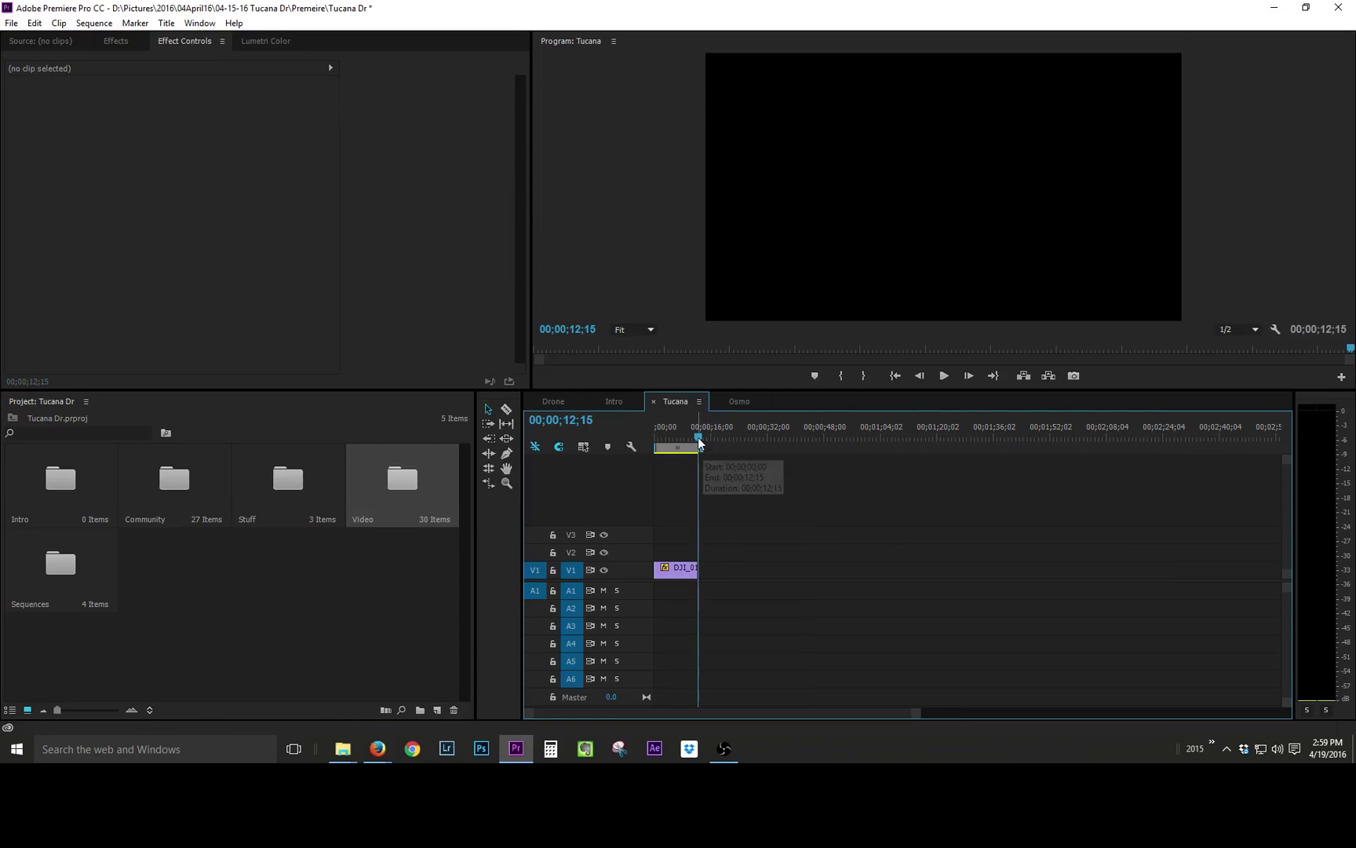
Step: Check the speed and duration settings of the drone clip in the Tucana sequence
mouse_move(658, 437)
left_mouse_down()
mouse_move(645, 437)
mouse_move(678, 440)
left_mouse_up()
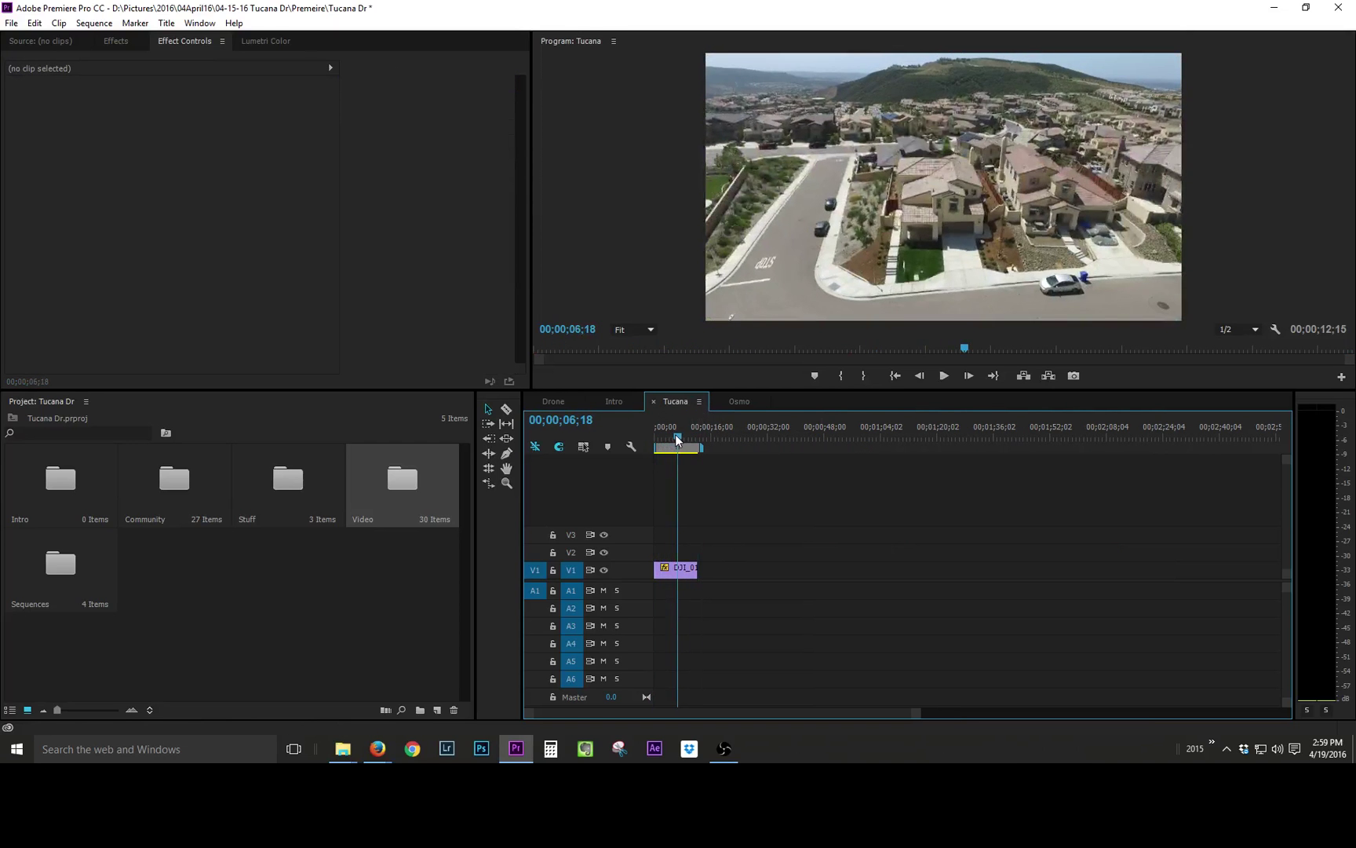
right_click(679, 569)
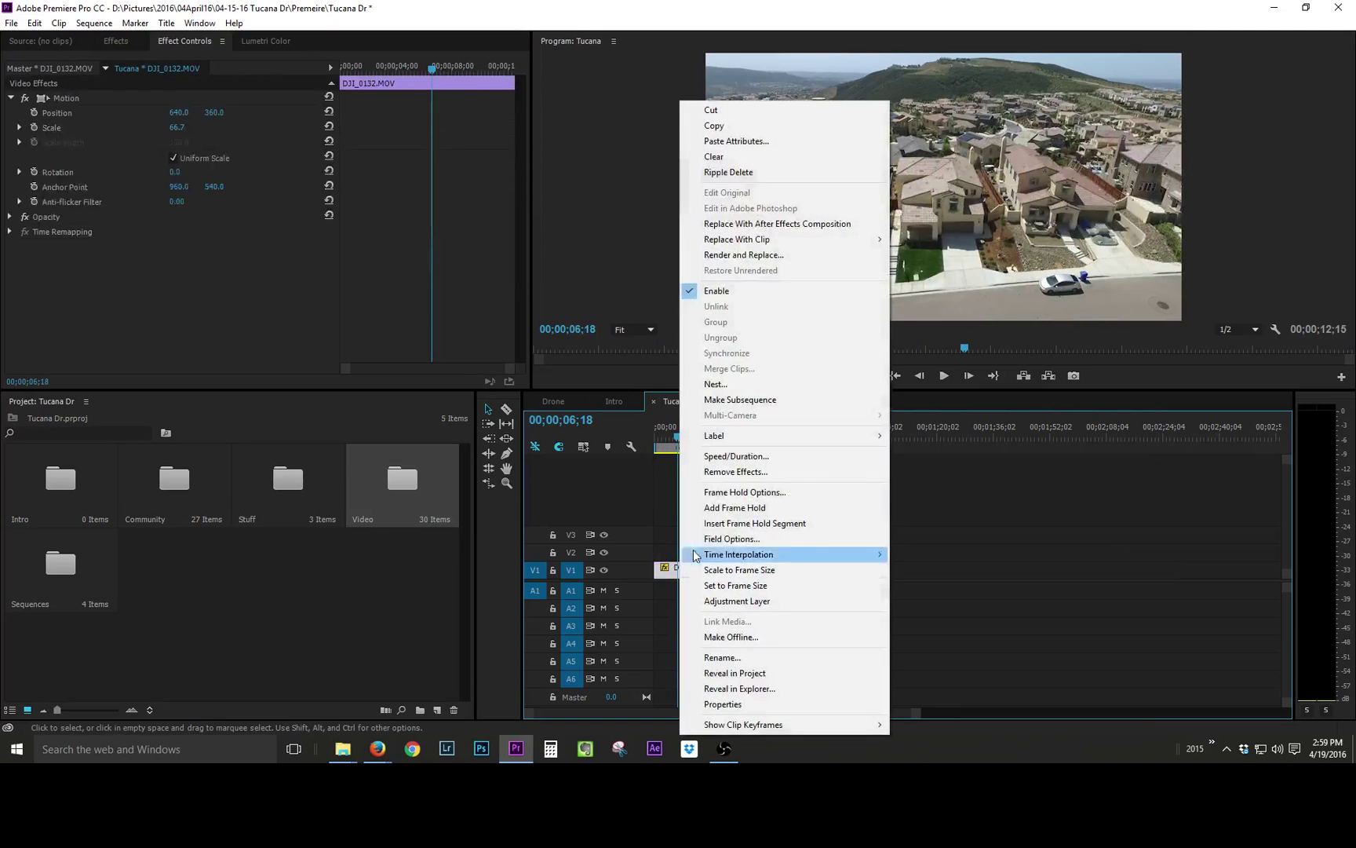
left_click(734, 457)
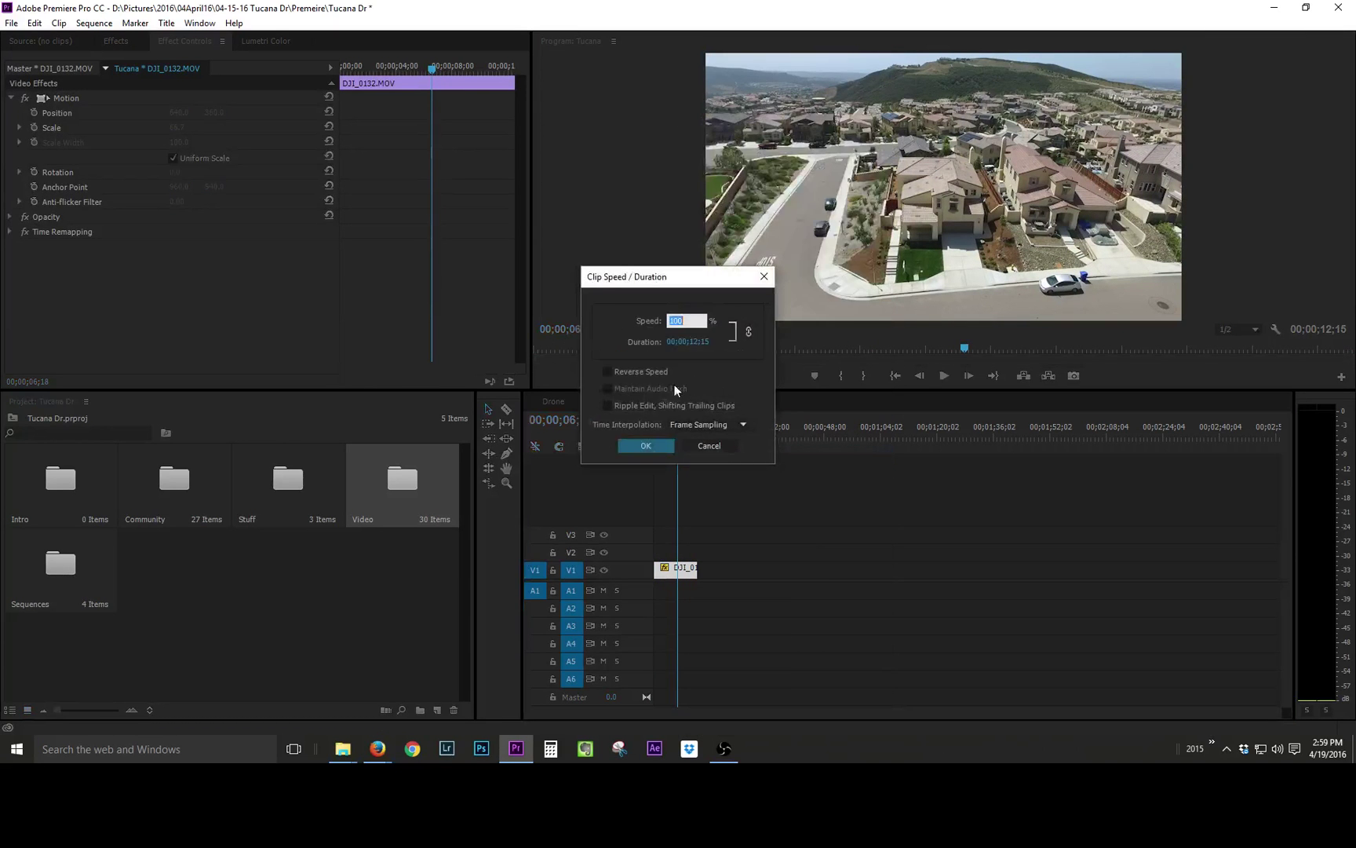
left_click(646, 446)
Step: Review the drone clip in the Tucana sequence from its start, playing back the approach to the house from 00;00;08;18
key("Home")
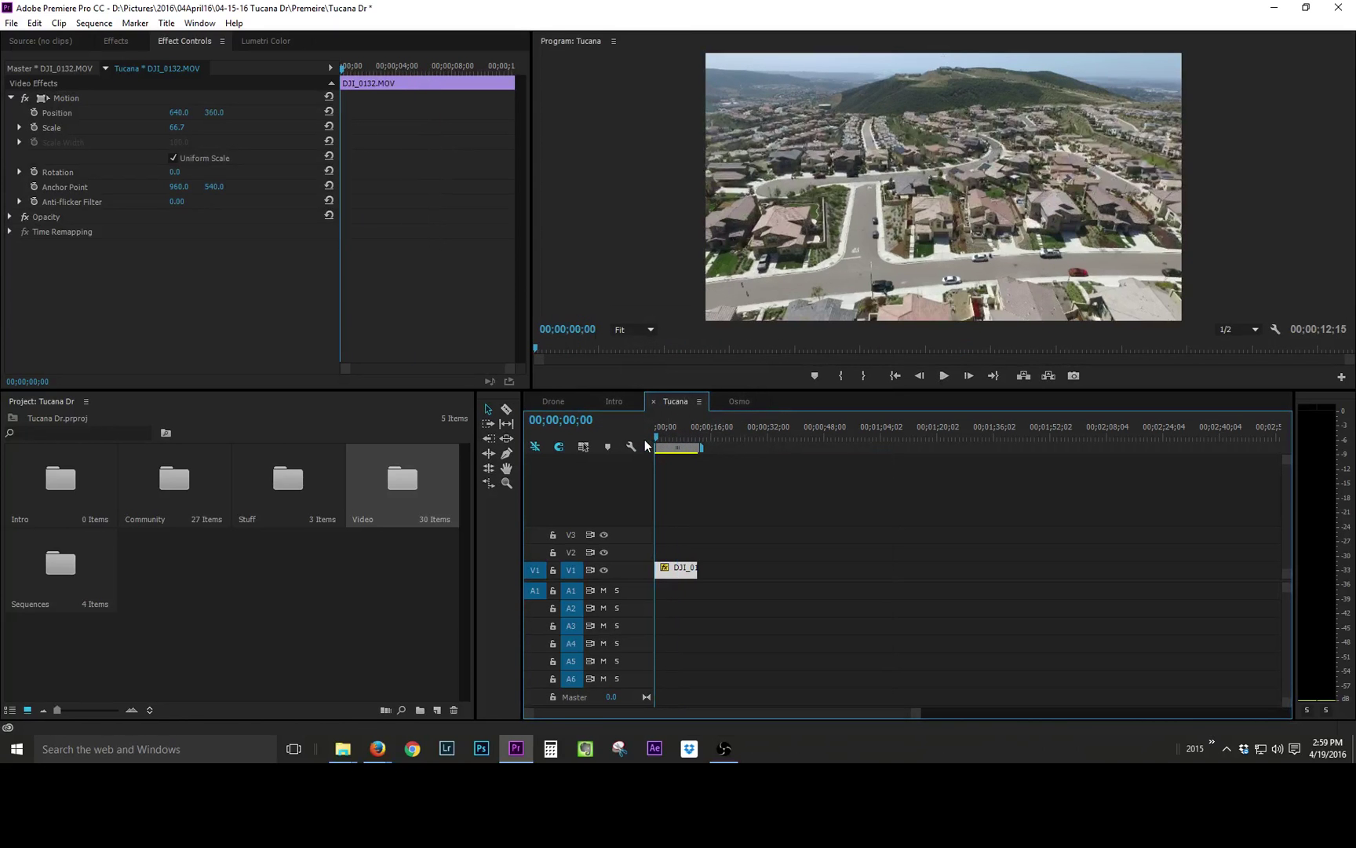
left_click_drag(656, 441, 685, 449)
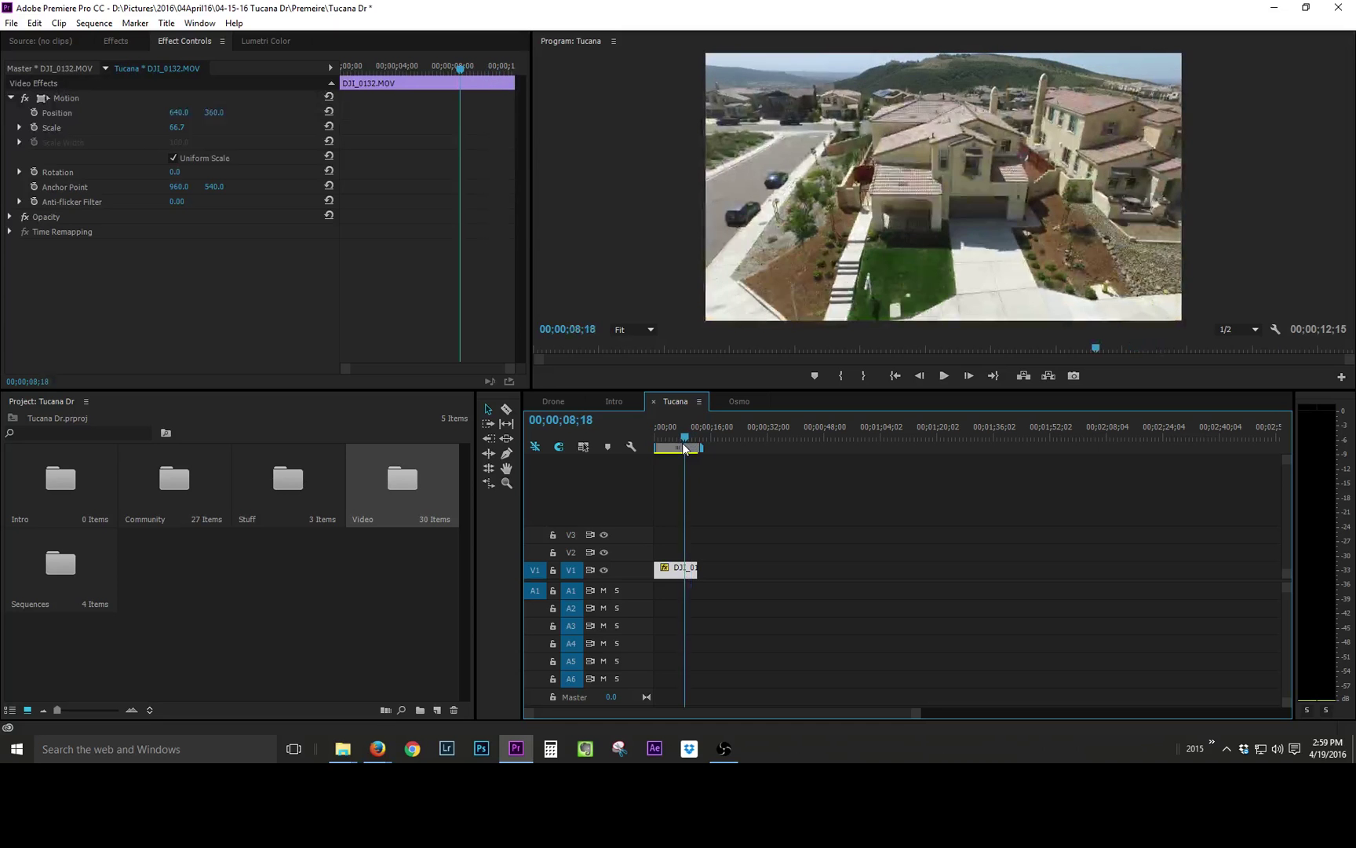
key("space")
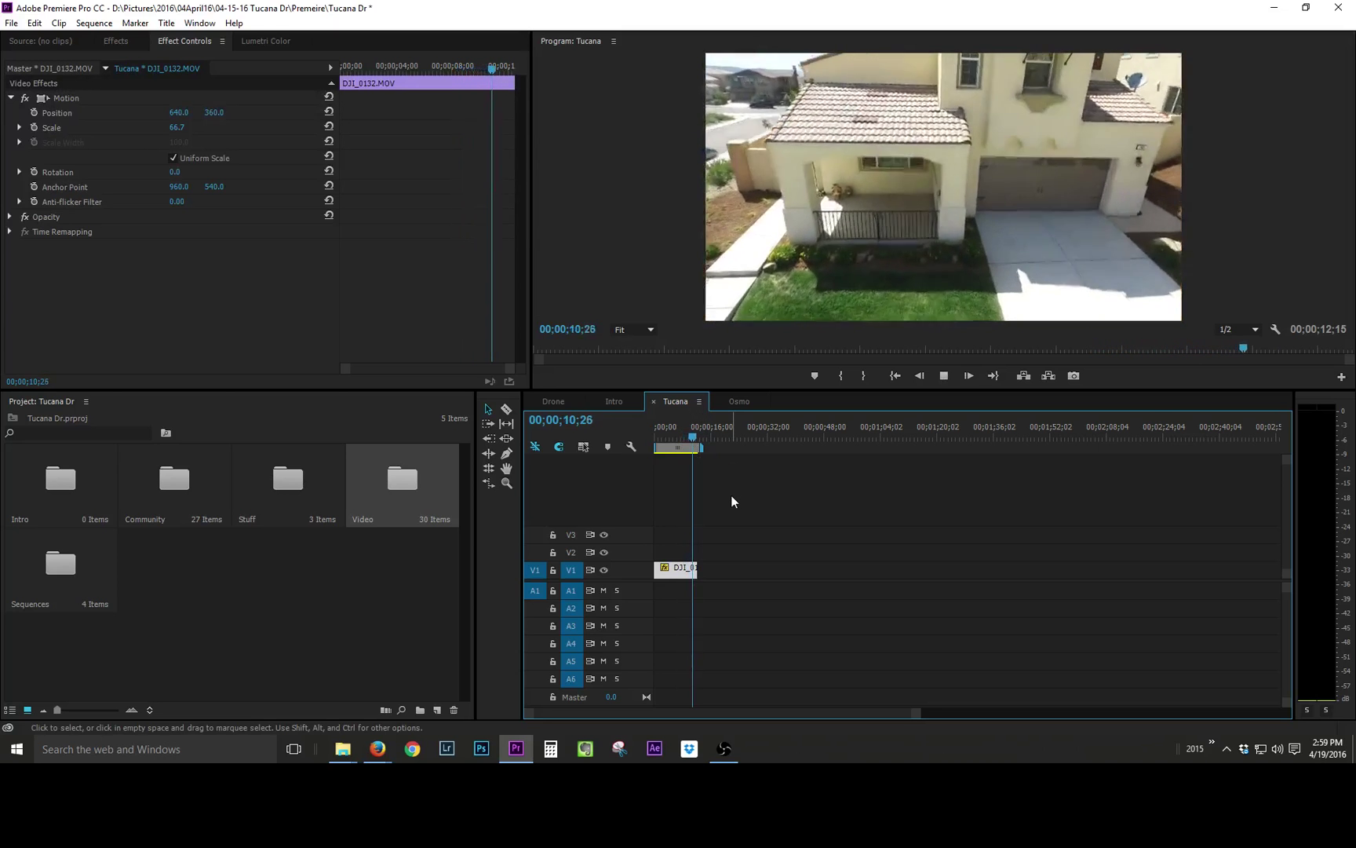
key("space")
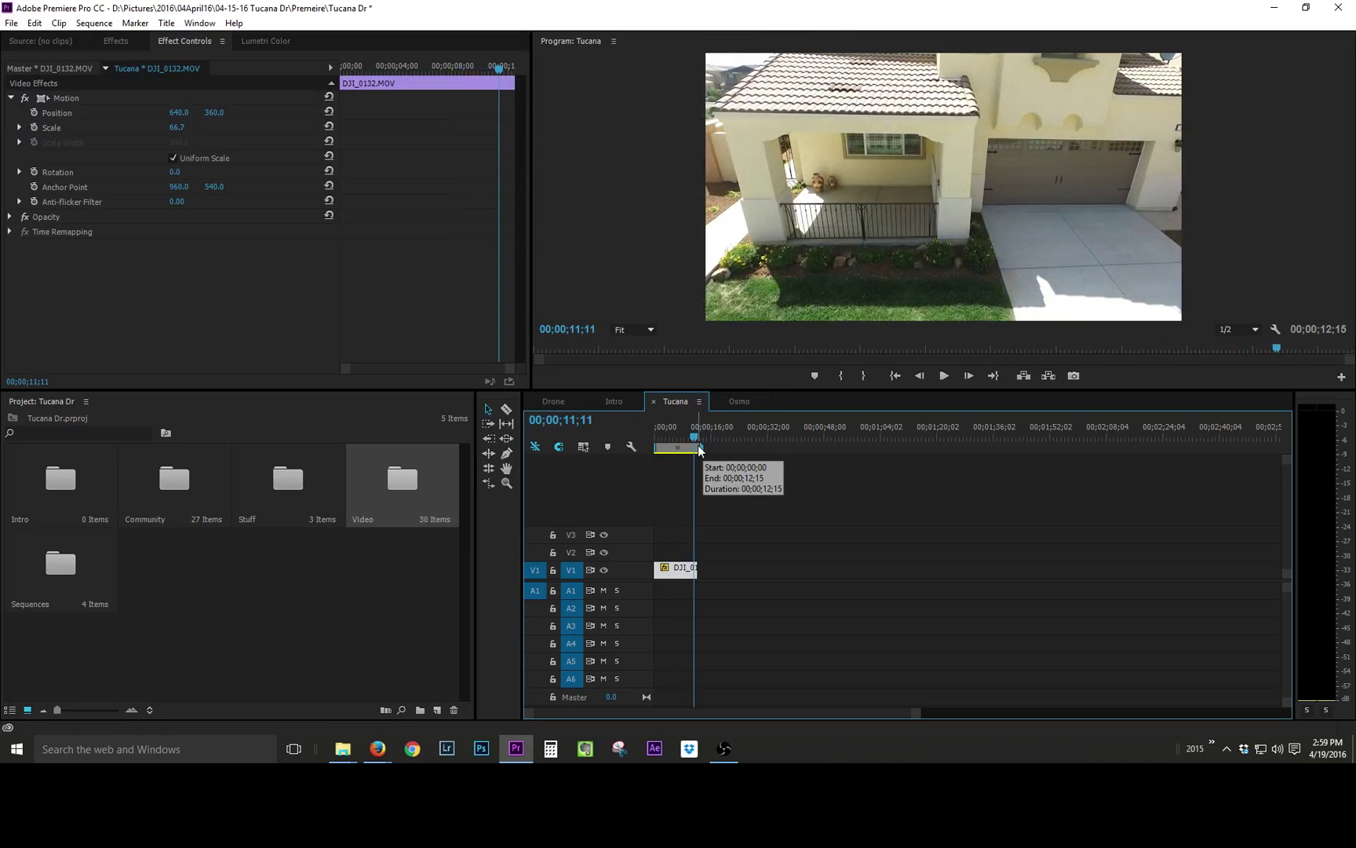
Step: Copy the isolated DJI_0007.MOV segment from the Osmo sequence to track V1 of the Tucana sequence at 00;00;18;23
left_click(710, 436)
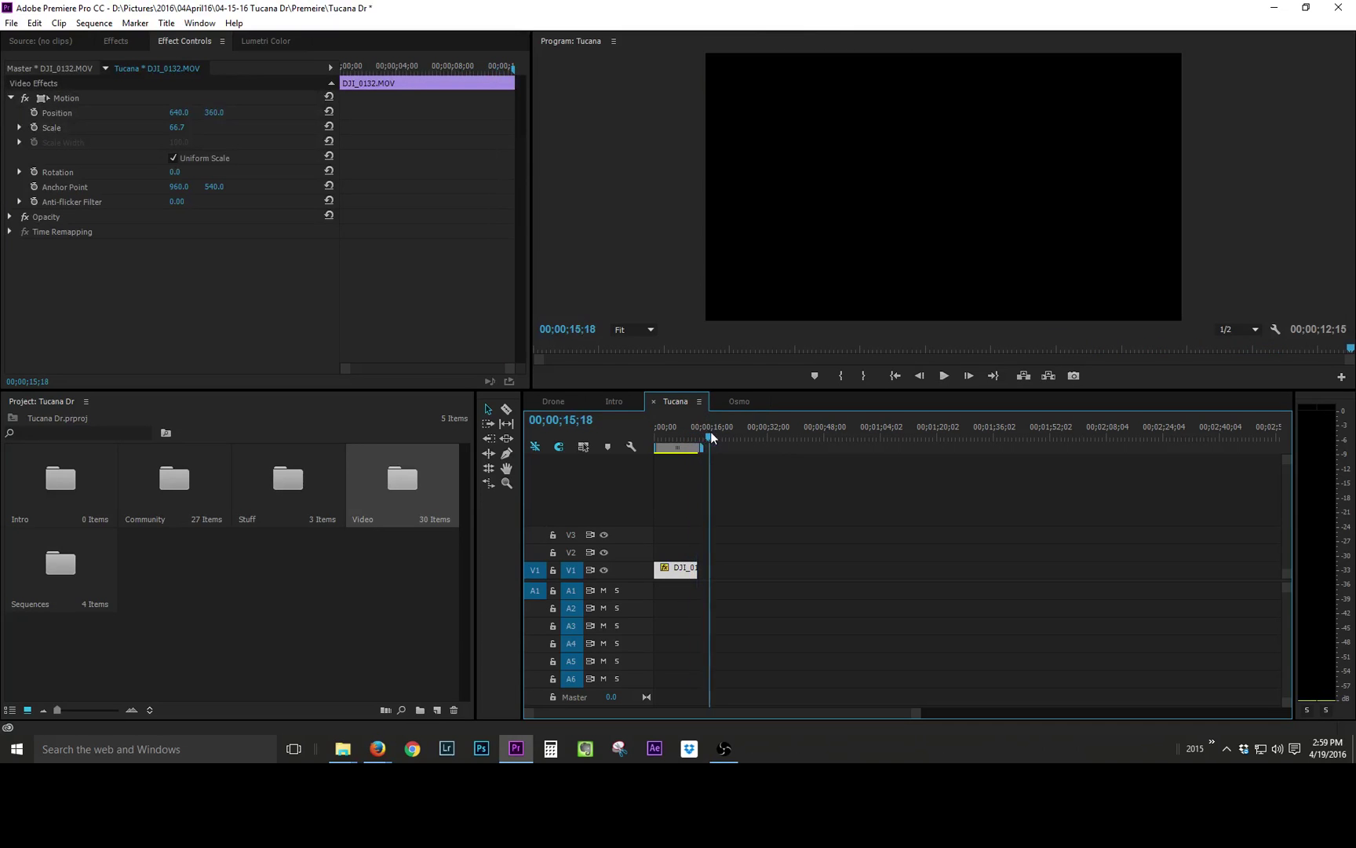
left_click_drag(712, 437, 723, 436)
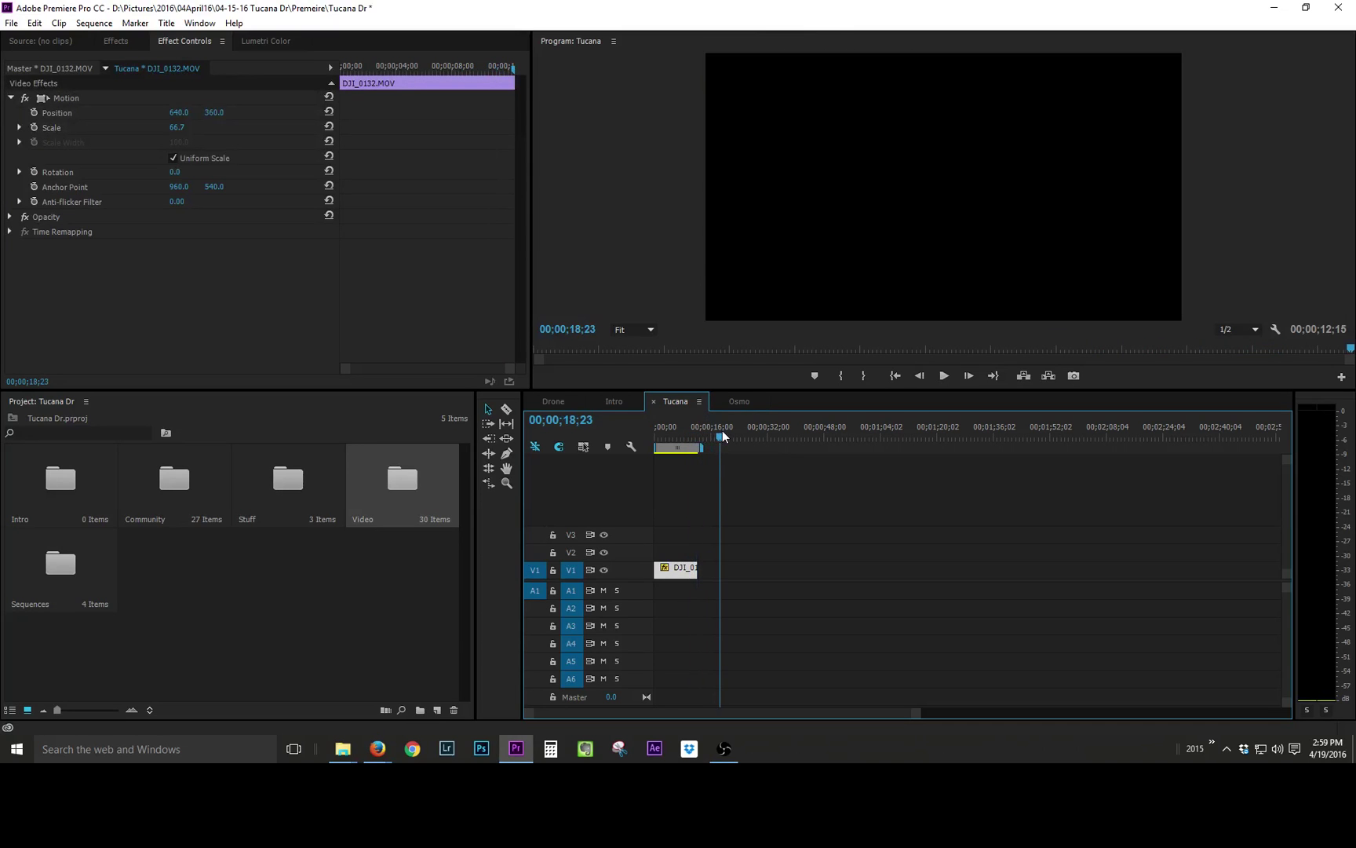
left_click(554, 401)
left_click(746, 404)
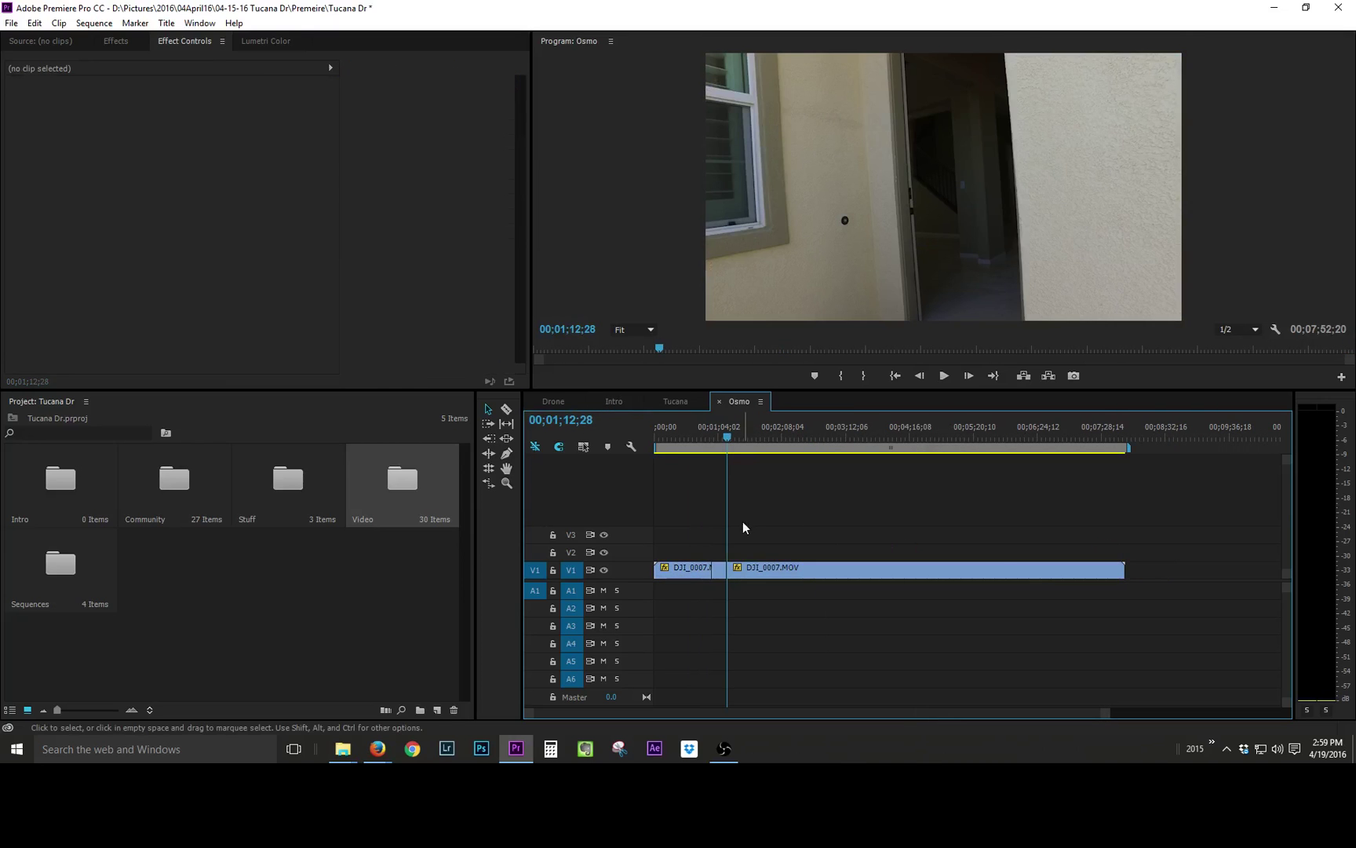
left_click(718, 573)
left_click(668, 402)
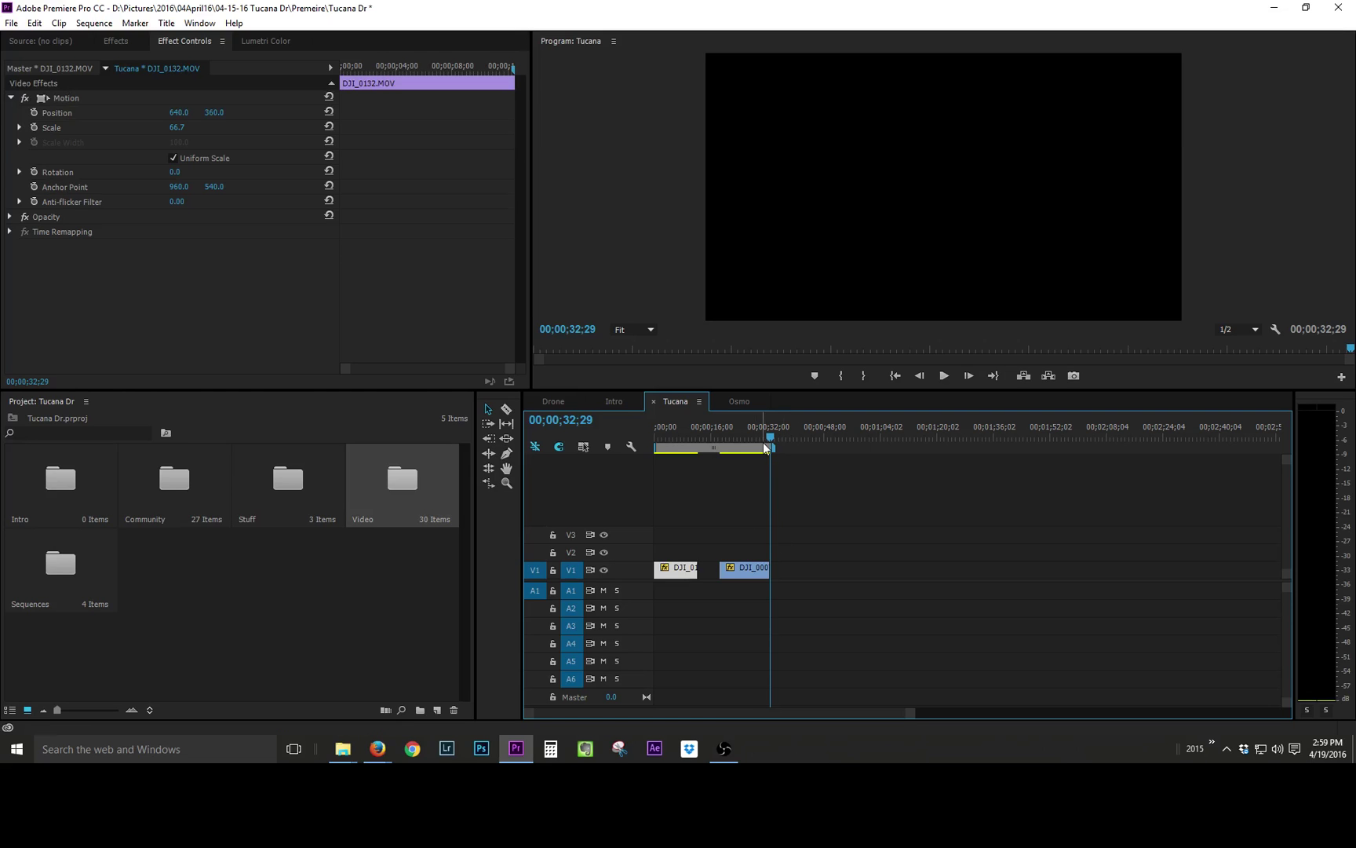
Step: Place 00070.MTS from the Video bin on track V2 ahead of the DJI_0007.MOV segment in the Tucana sequence and delete its audio
mouse_move(765, 437)
left_mouse_down()
mouse_move(735, 450)
mouse_move(766, 444)
left_mouse_up()
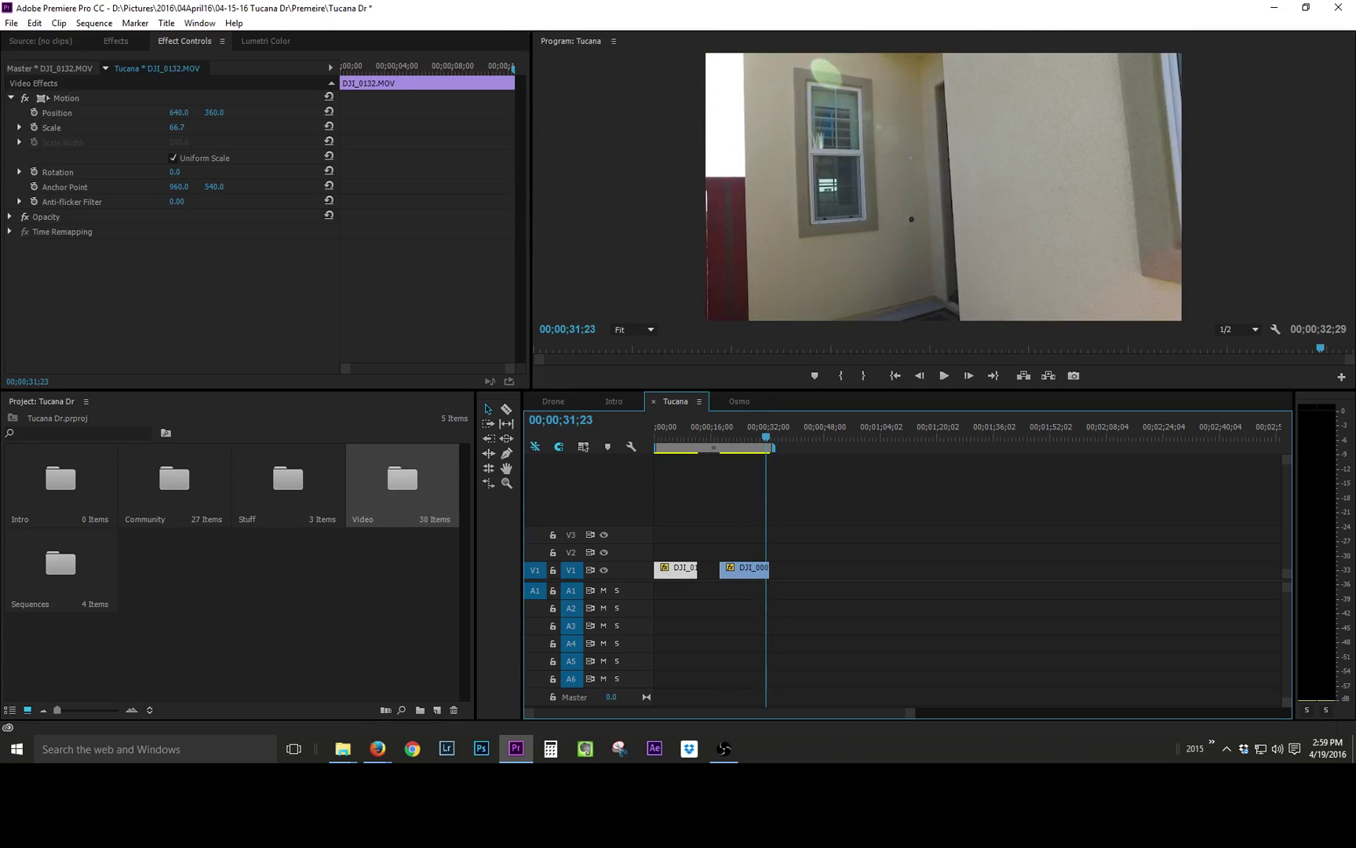
double_click(402, 478)
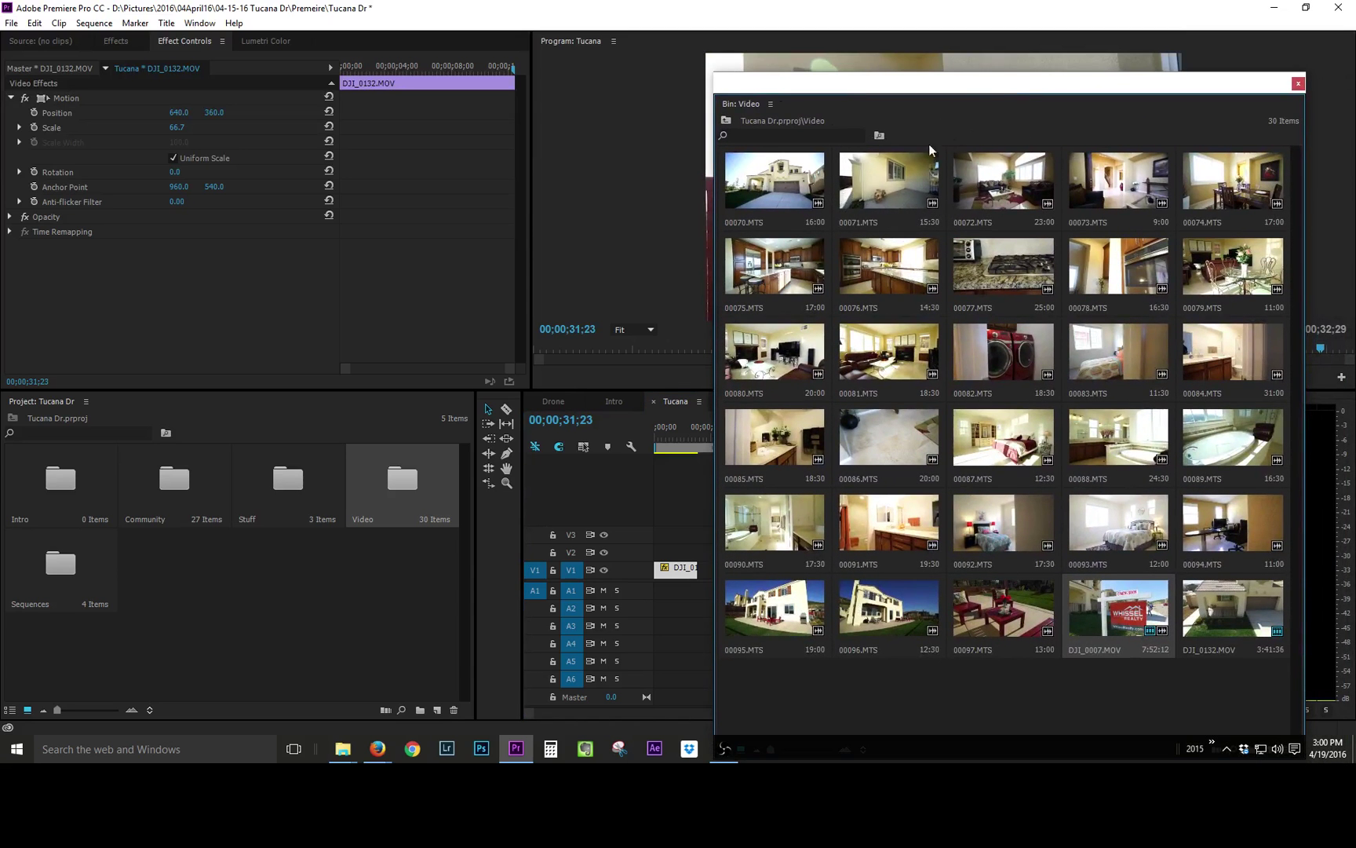
left_click_drag(997, 85, 1355, 132)
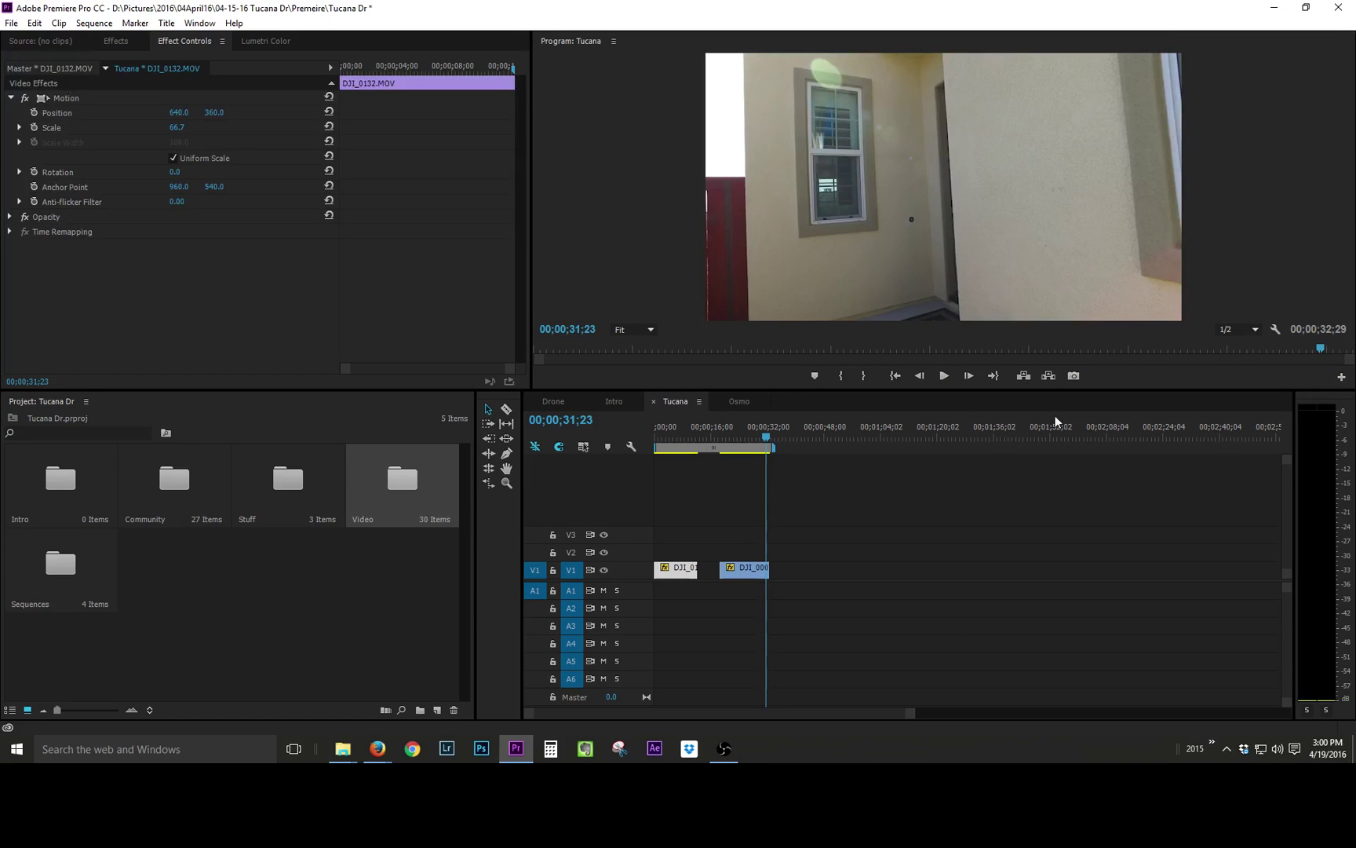
left_click_drag(1056, 415, 786, 581)
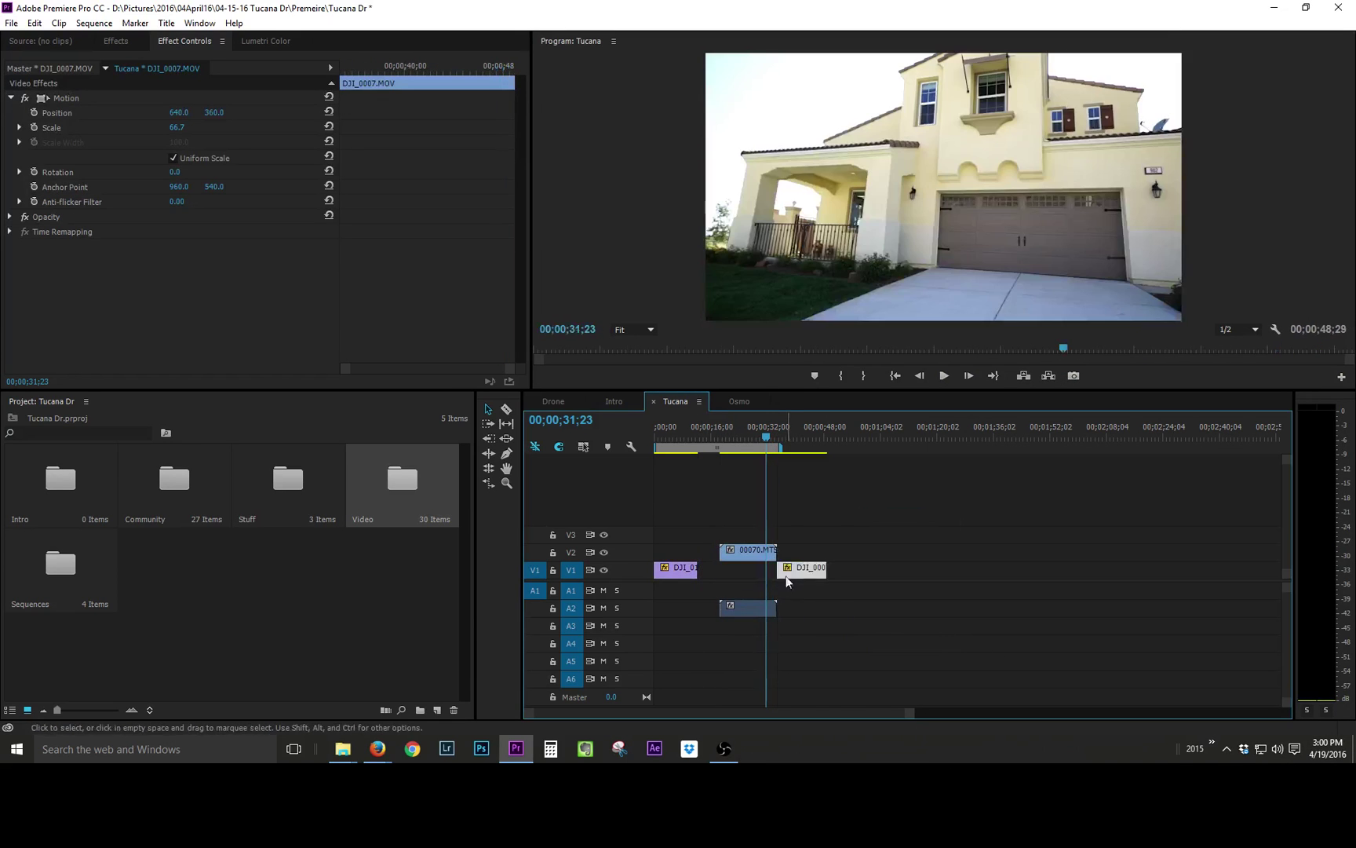
left_click(769, 611)
key("Delete")
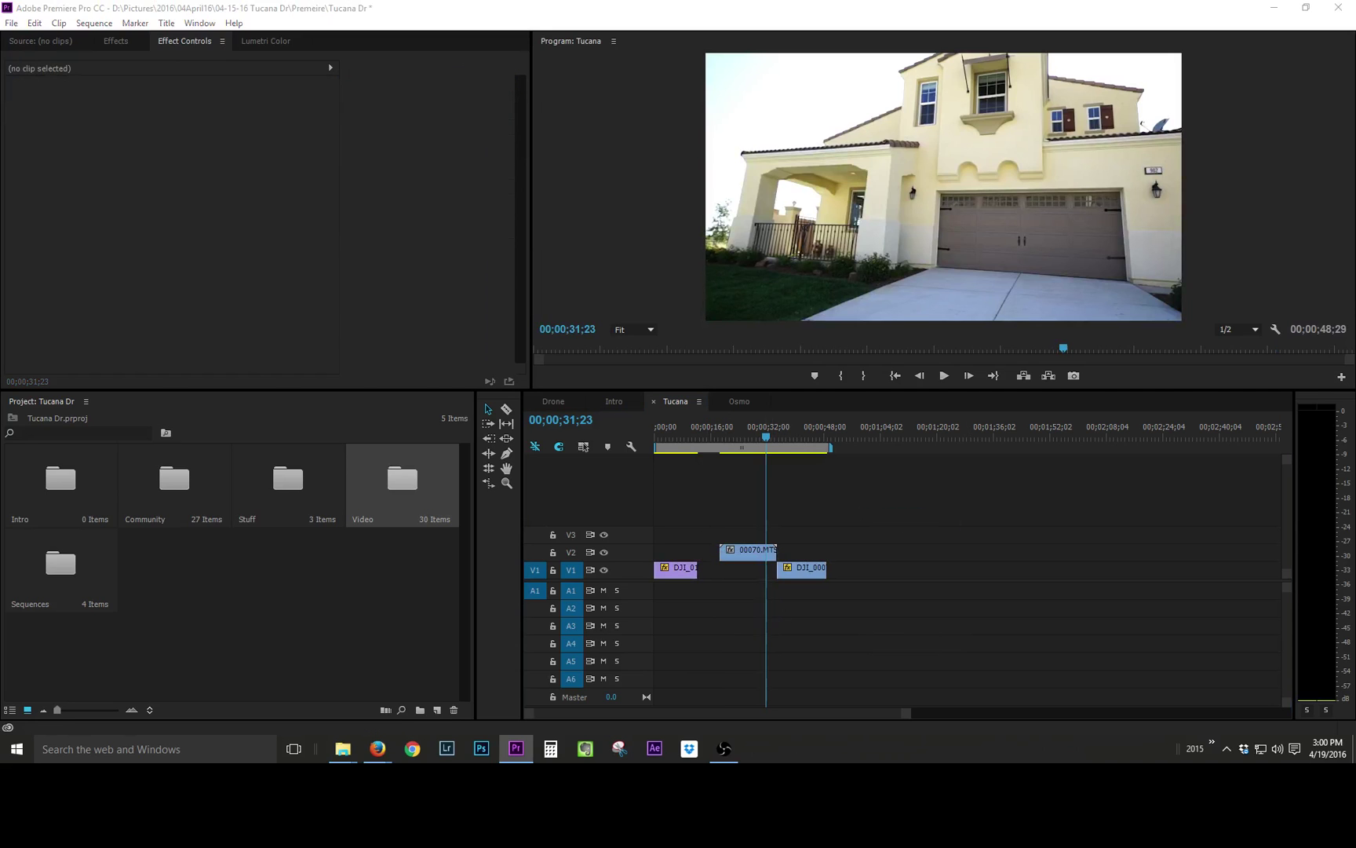
left_click(378, 748)
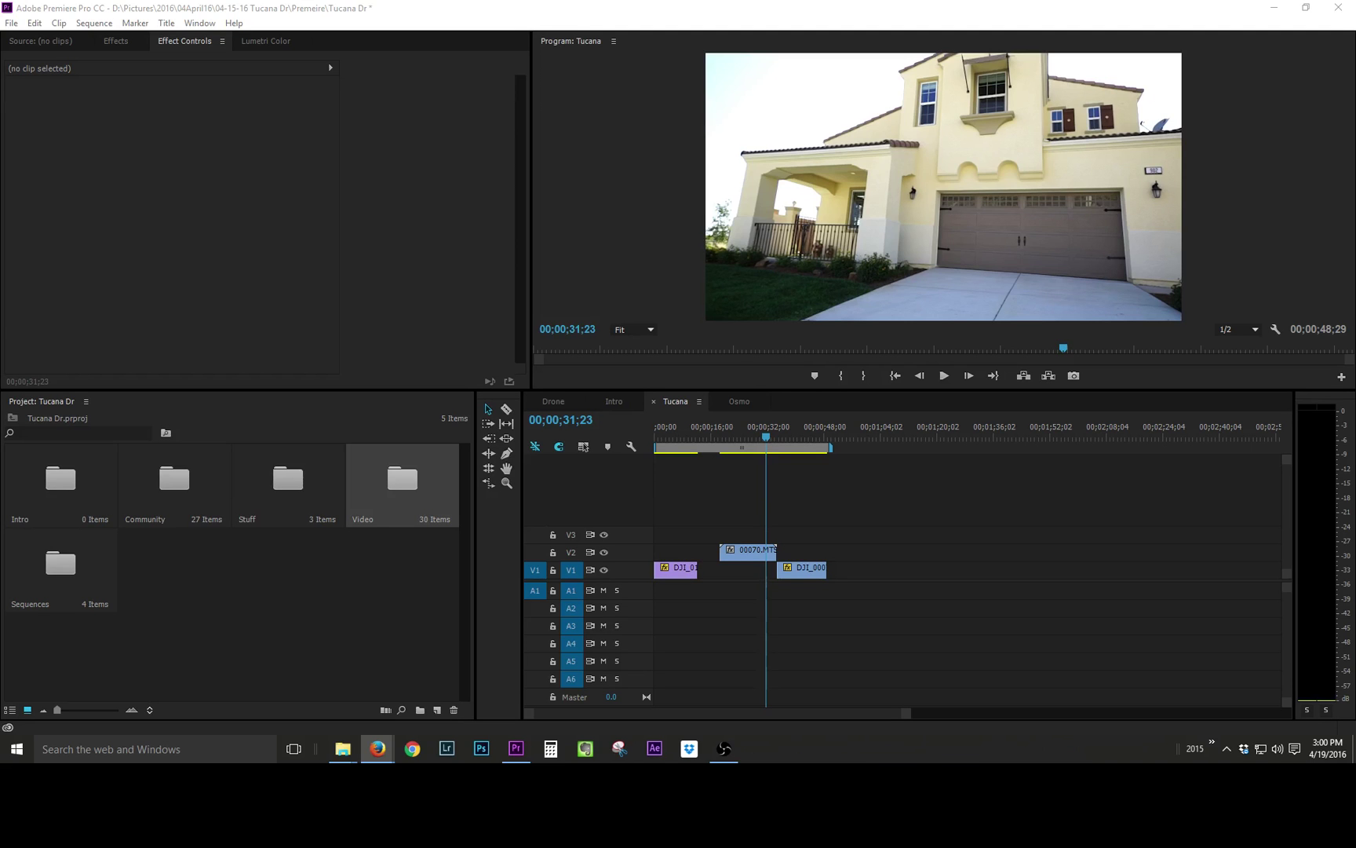
key("alt+Tab")
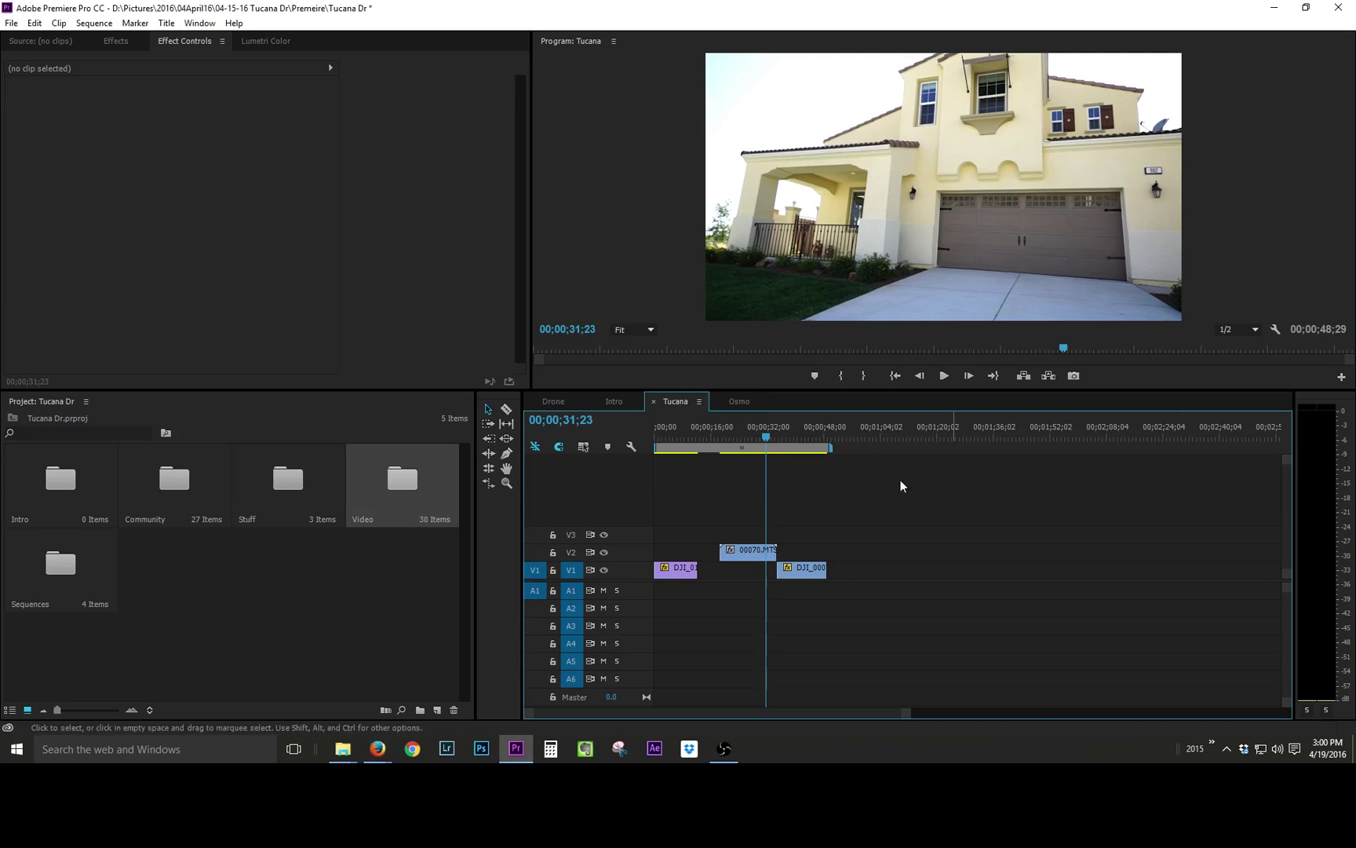
Step: Set the scale of 00070.MTS to 66.7 so its full picture fits the Tucana frame
left_click_drag(765, 436, 738, 453)
left_click(747, 550)
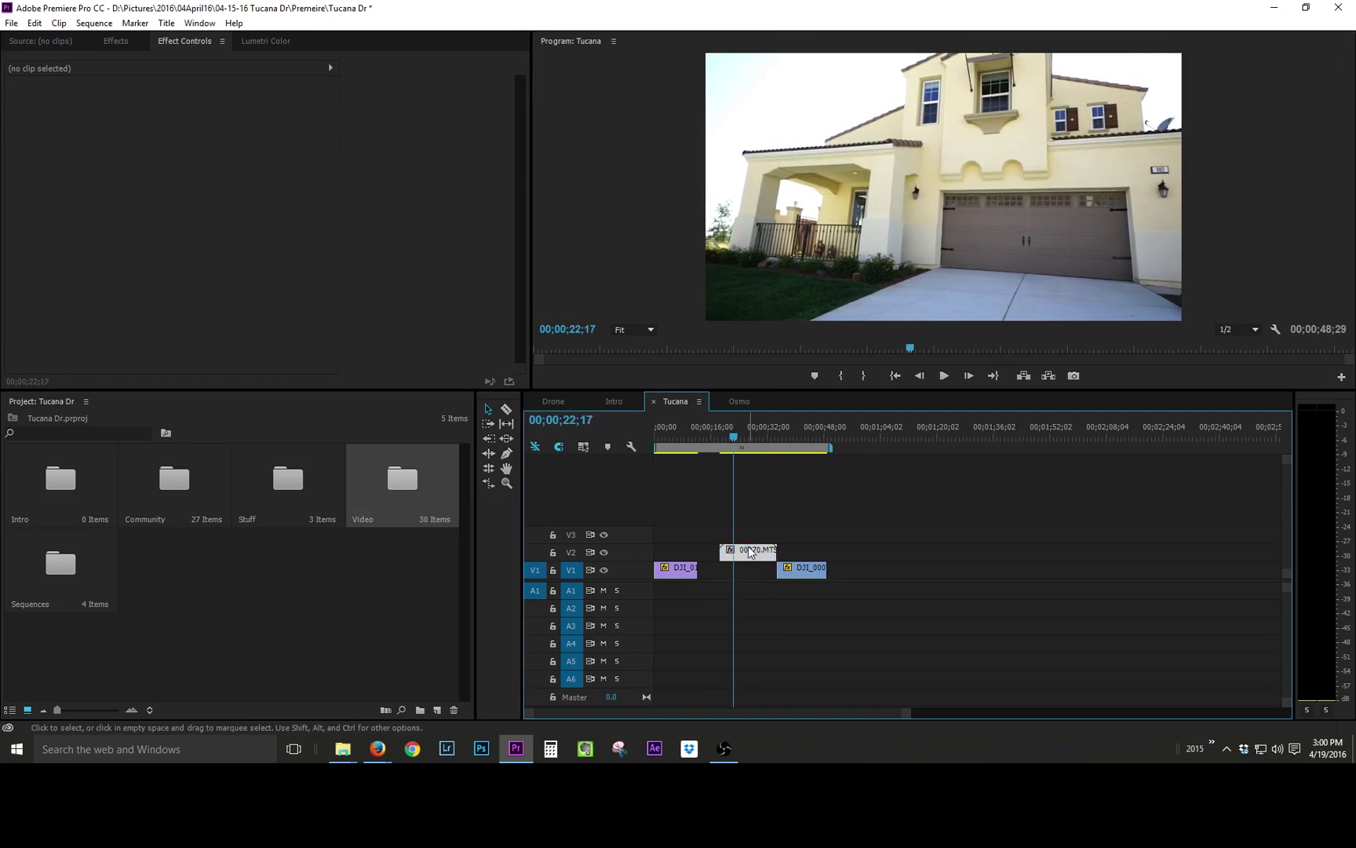
left_click(11, 98)
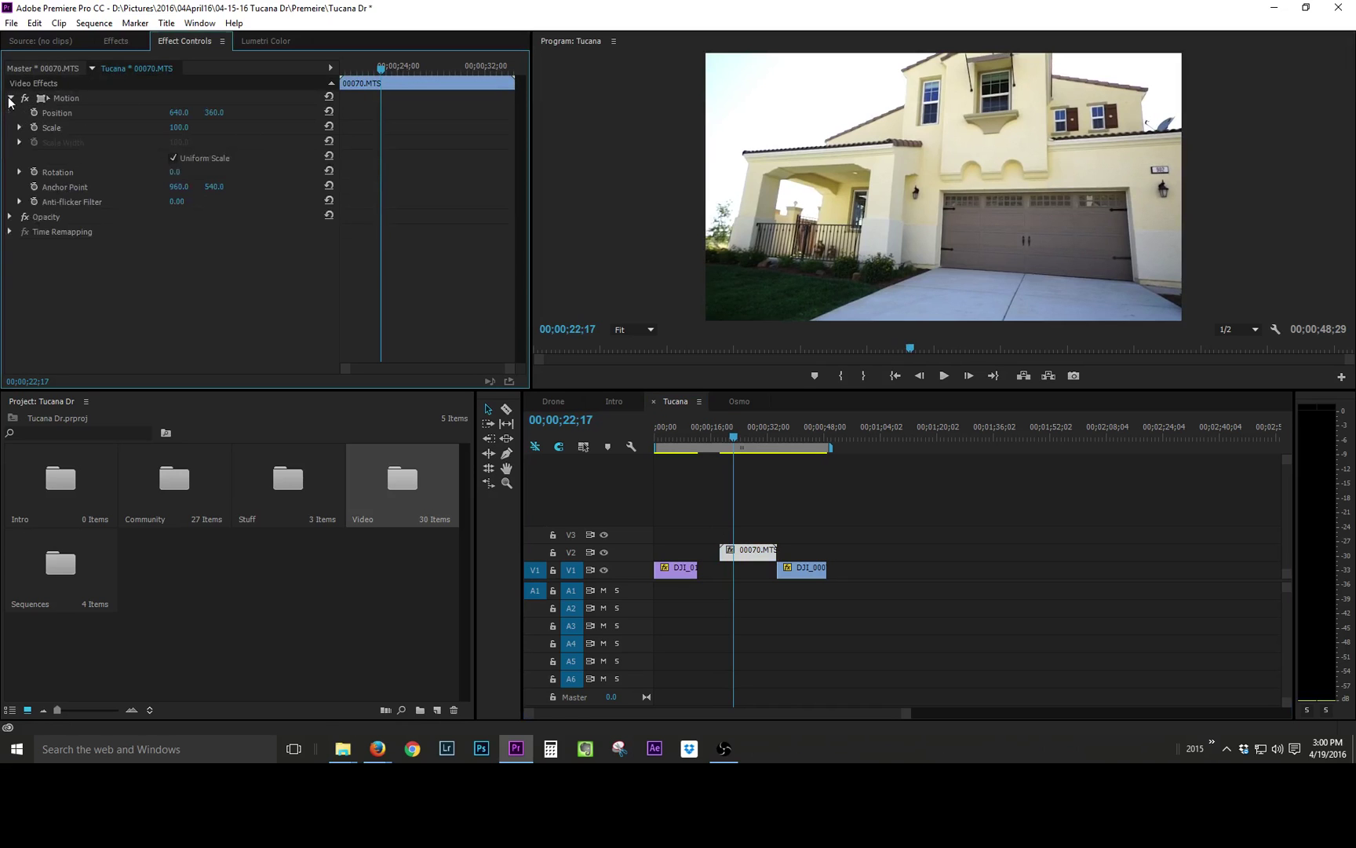
left_click(182, 128)
type("66.7")
key("Return")
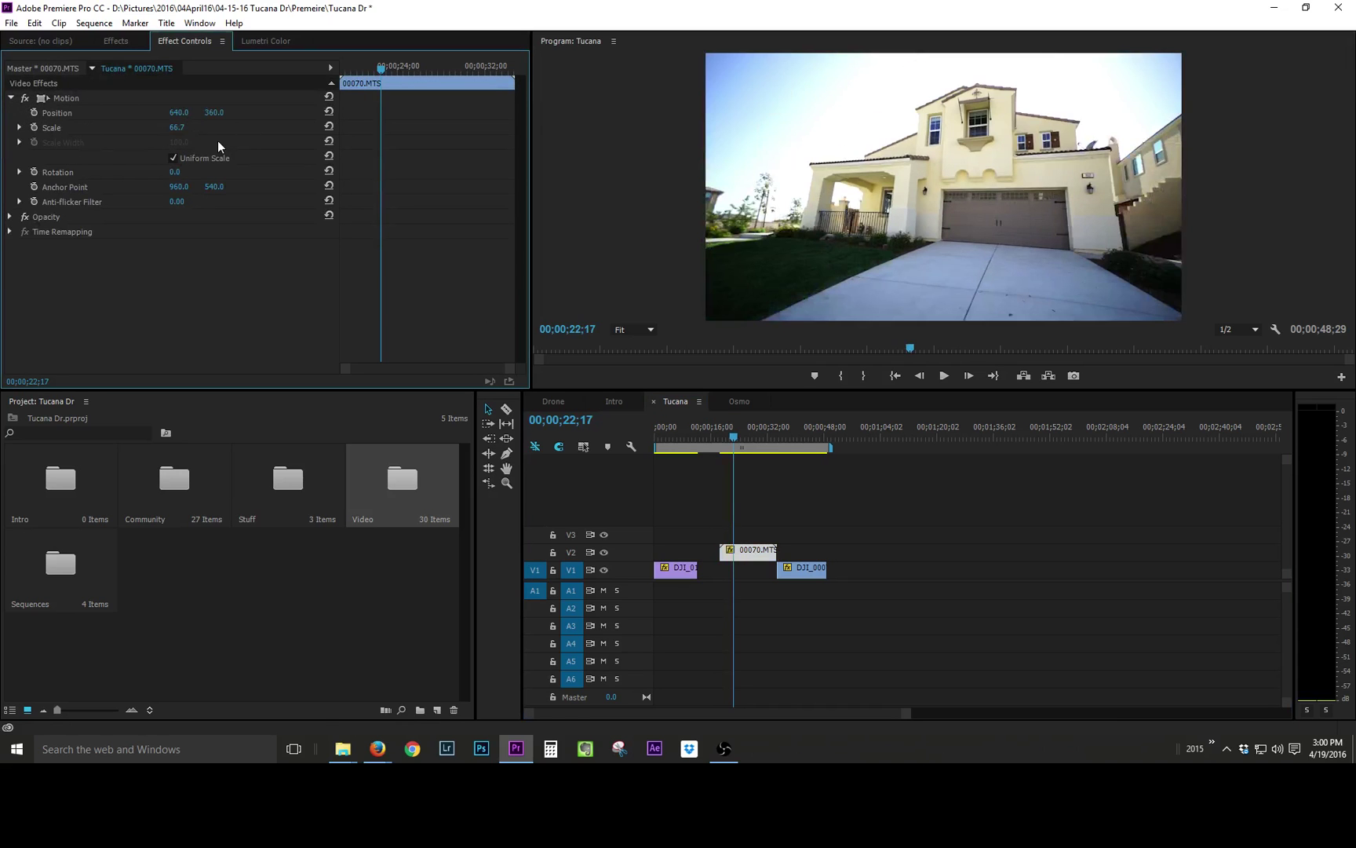
left_click(734, 431)
left_click(76, 98)
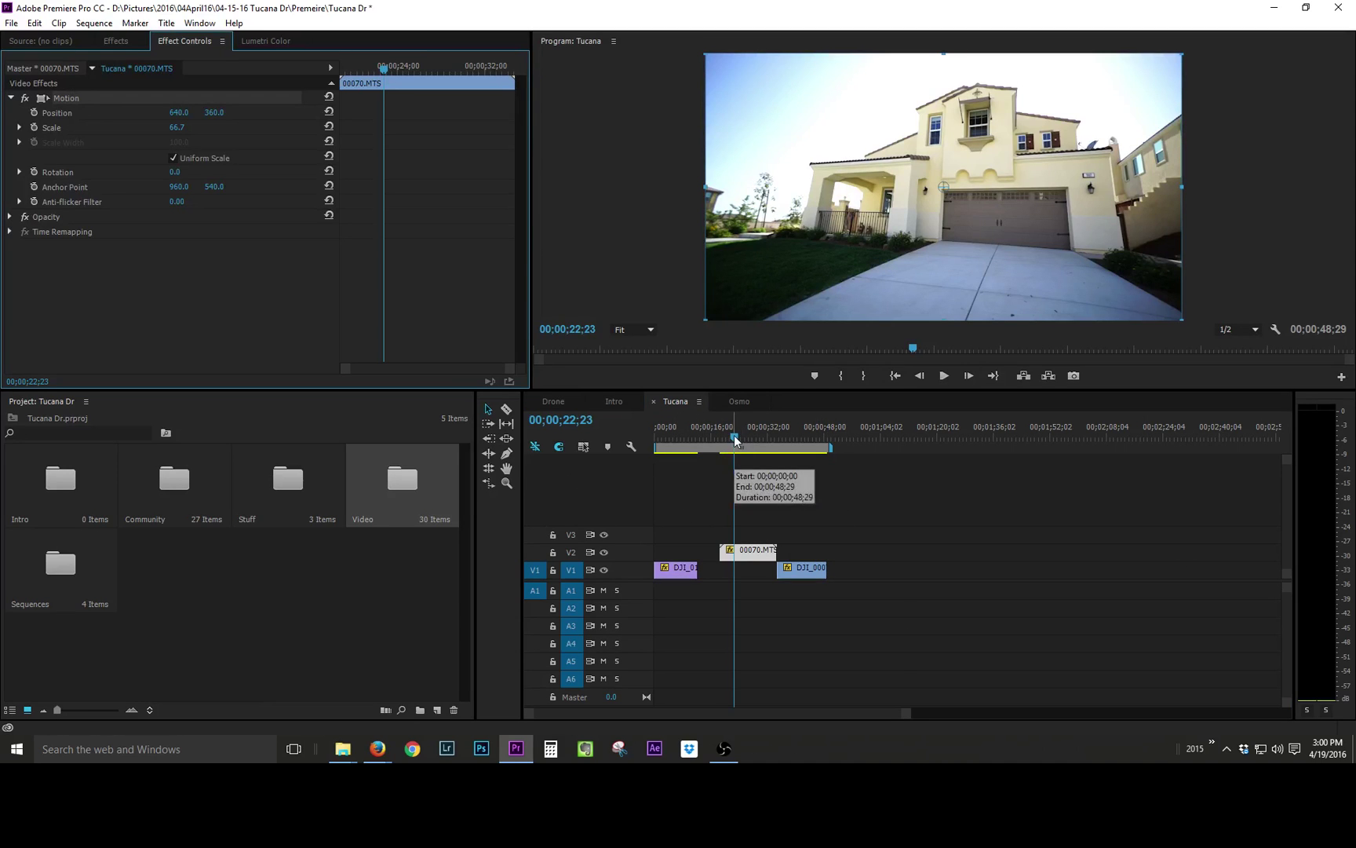
Step: Cut 00070.MTS at 00;00;21;23 and 00;00;26;28 and delete the outer pieces, keeping only the middle segment
mouse_move(735, 435)
left_mouse_down()
mouse_move(751, 440)
mouse_move(731, 437)
left_mouse_up()
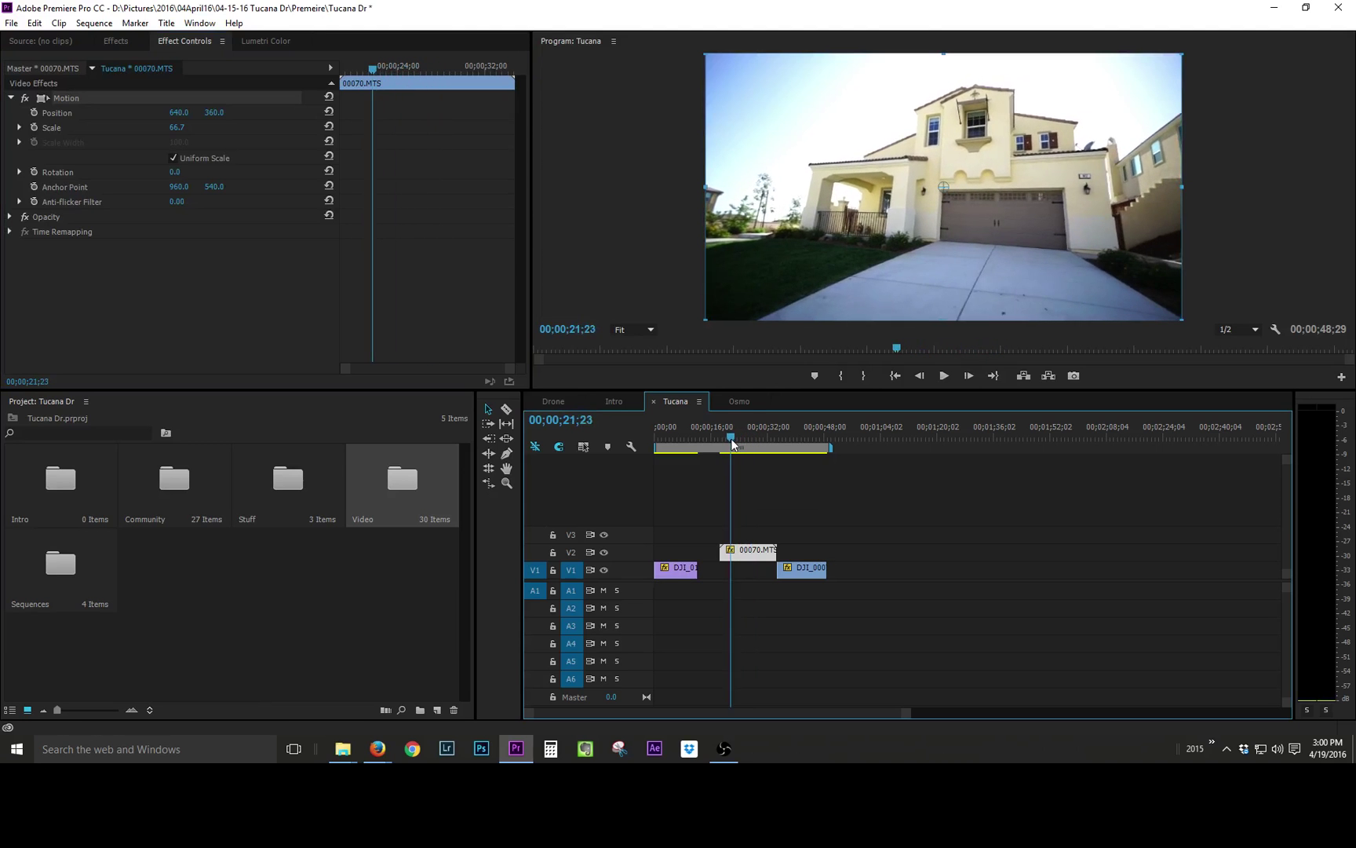
key("c")
left_click(733, 552)
key("space")
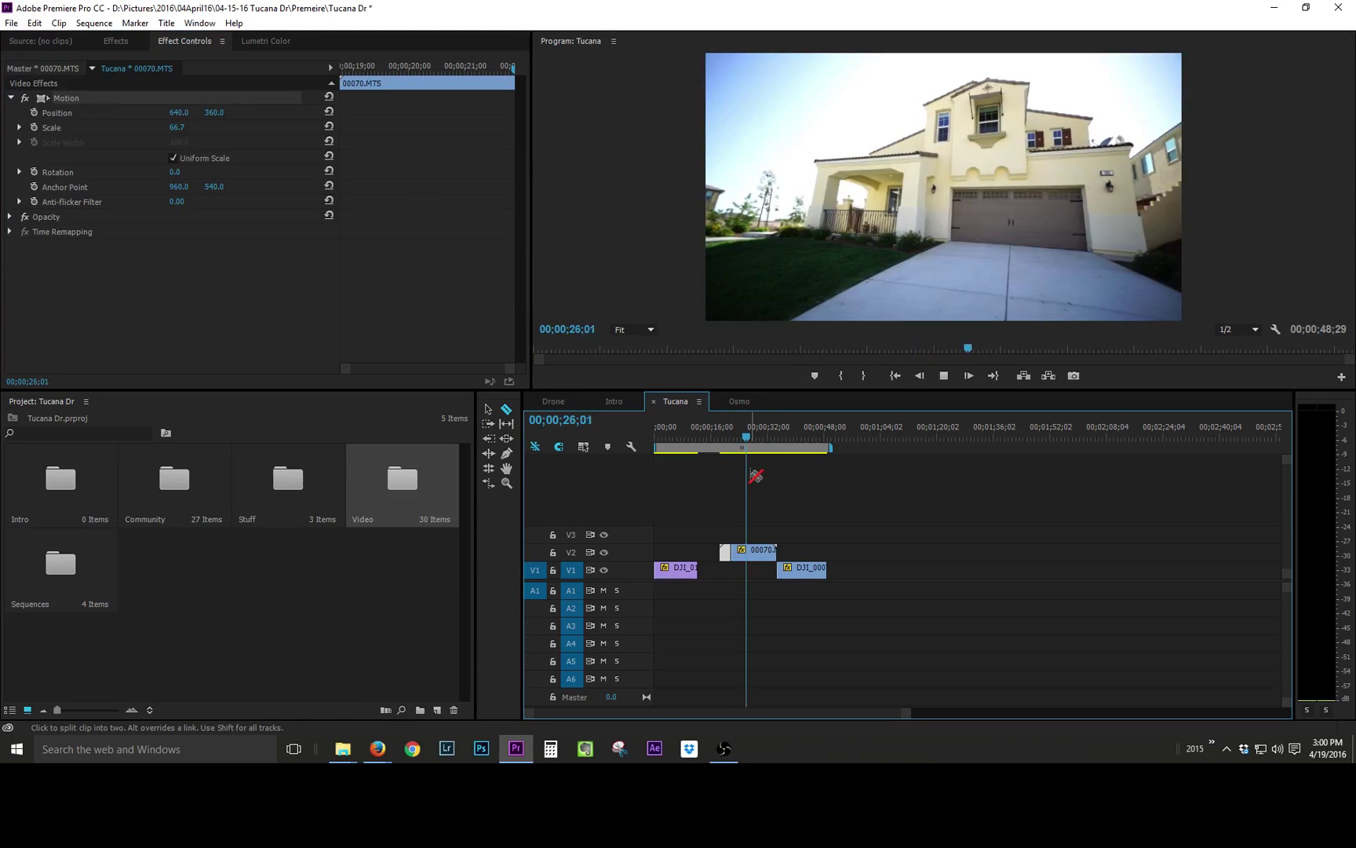
key("space")
left_click(752, 552)
key("v")
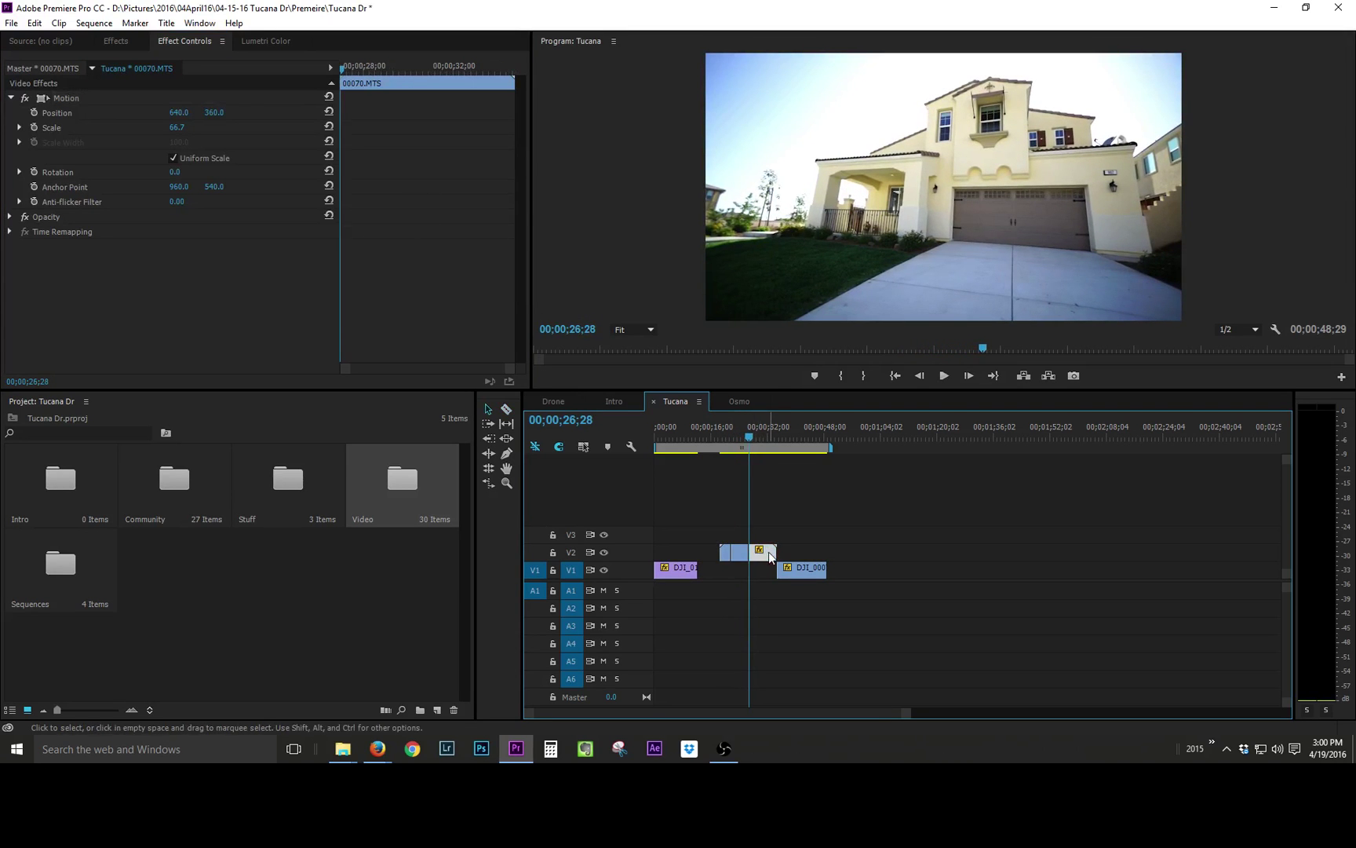
left_click(767, 439)
left_click_drag(767, 438, 777, 437)
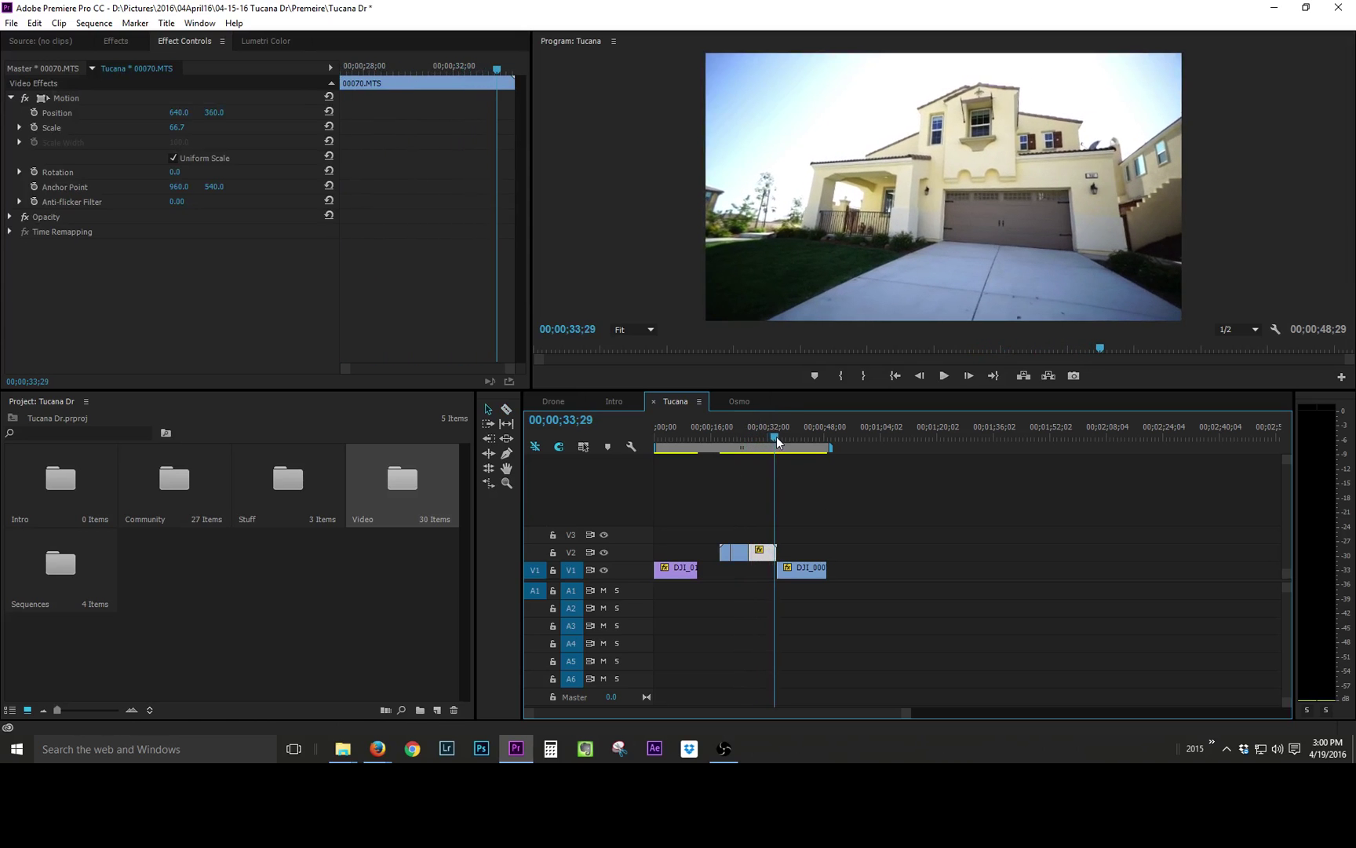
key("Delete")
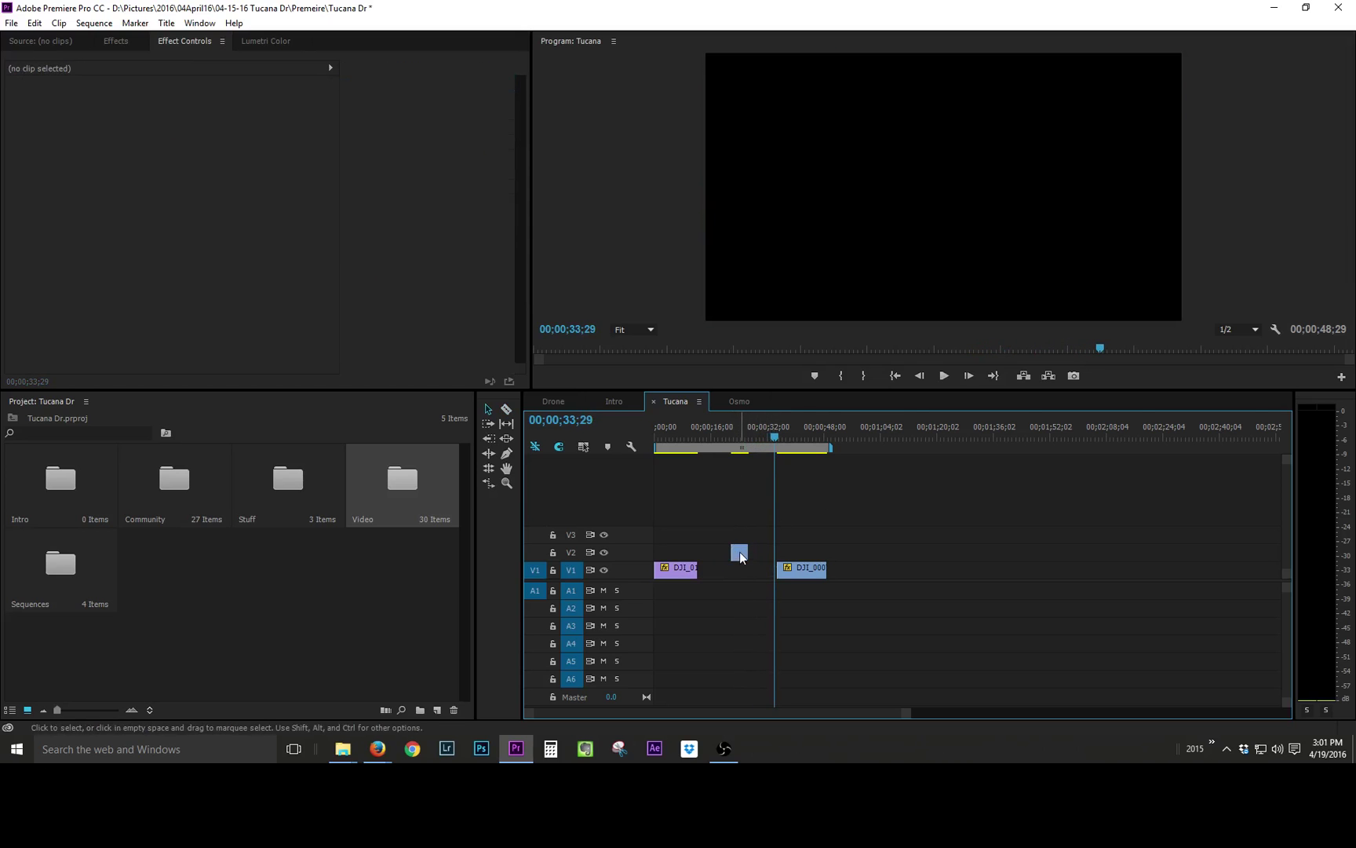
Step: Place the trimmed 00070.MTS segment on V1 directly against the start of the DJI_0007.MOV segment and open the Video bin
left_click_drag(739, 552, 785, 575)
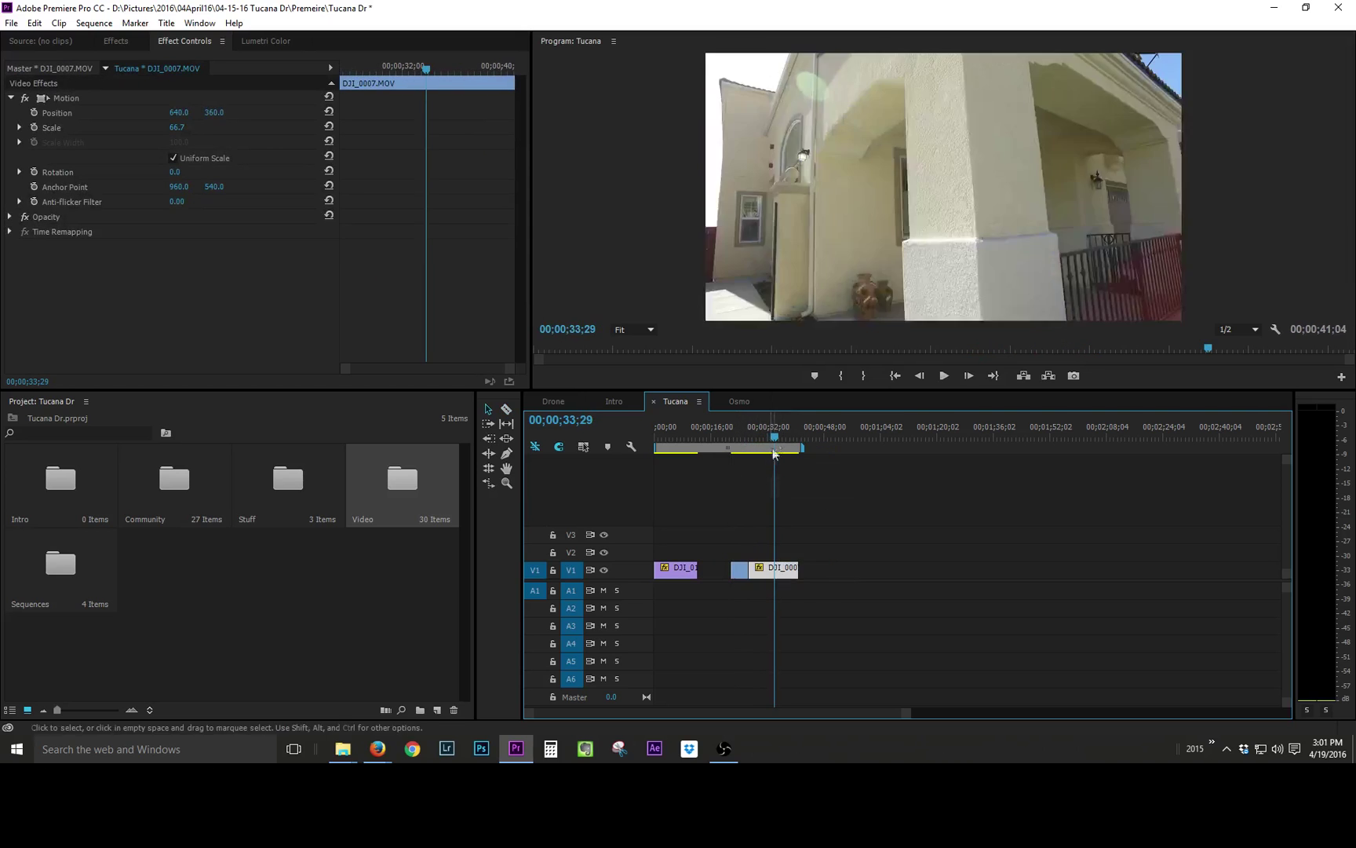
mouse_move(773, 438)
left_mouse_down()
mouse_move(739, 441)
mouse_move(793, 447)
left_mouse_up()
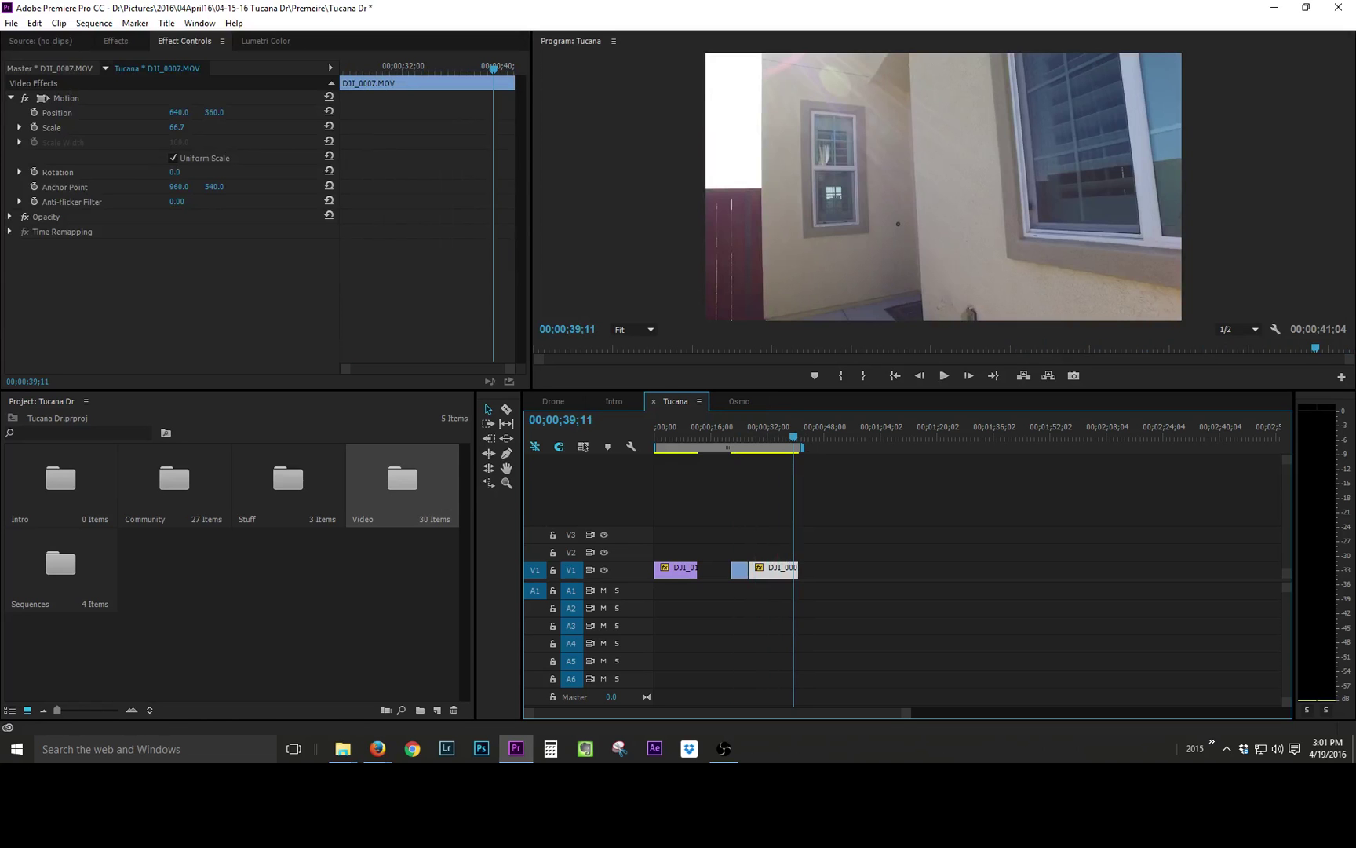
double_click(400, 447)
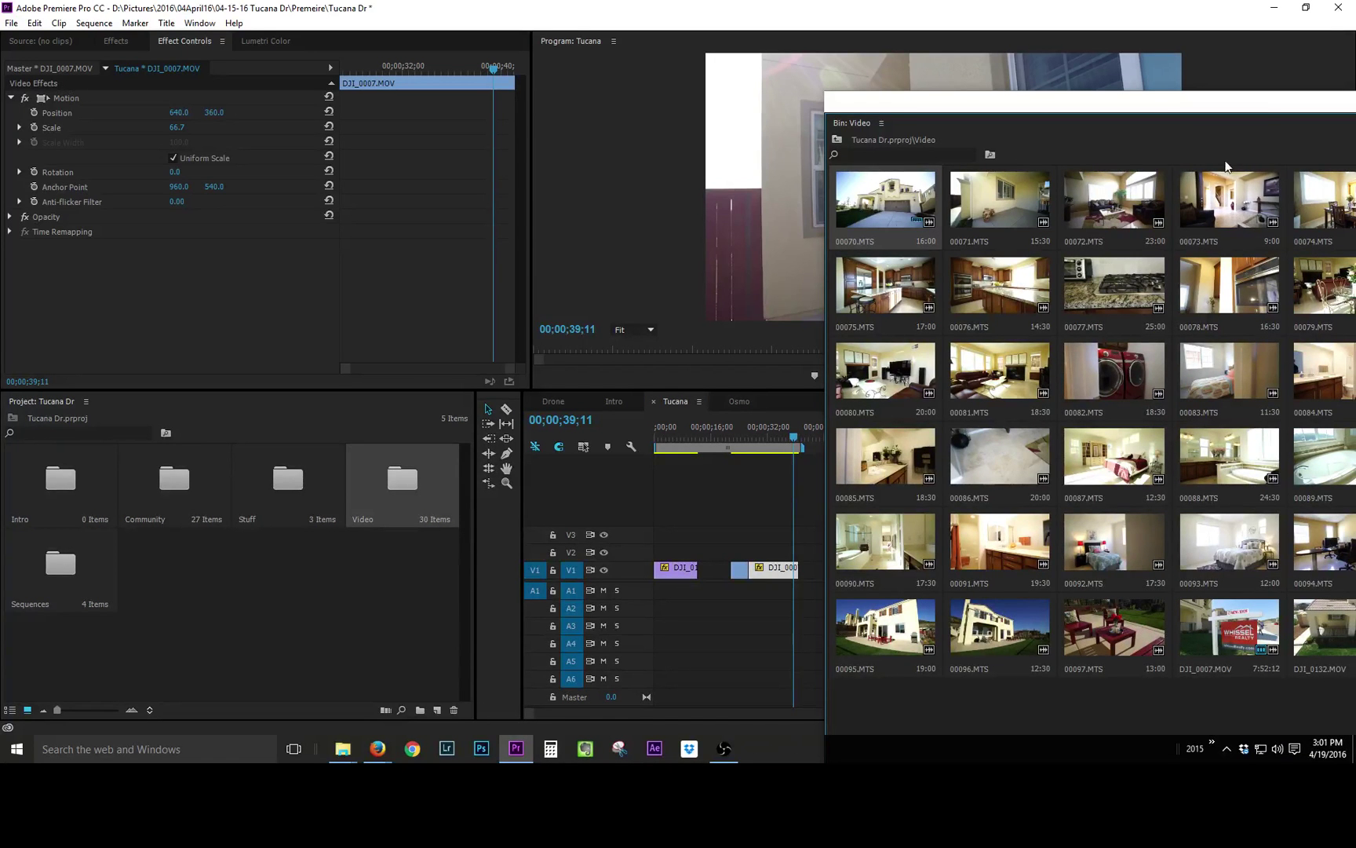
left_click_drag(1339, 216, 837, 569)
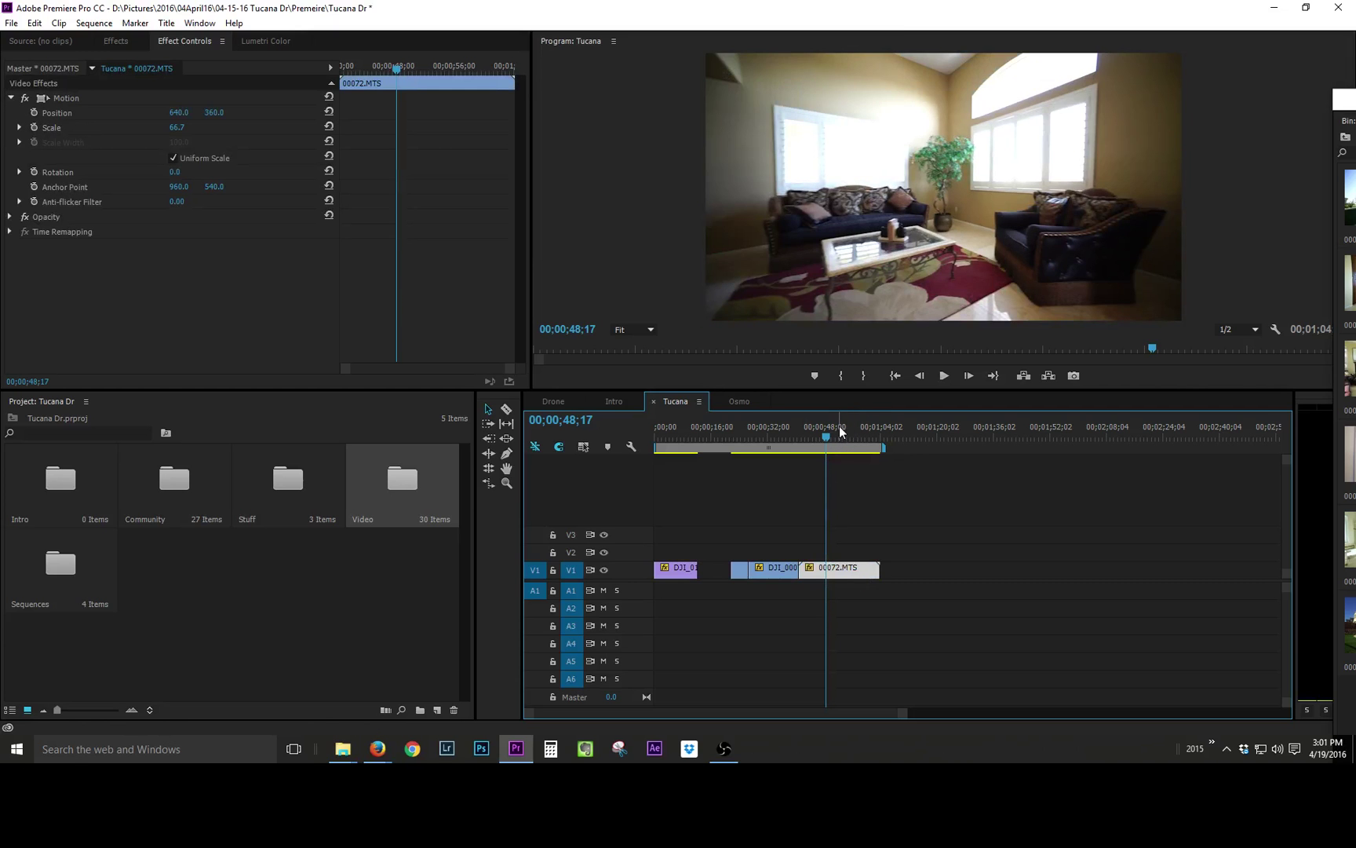
left_click(823, 438)
left_click_drag(822, 438, 798, 451)
key("Delete")
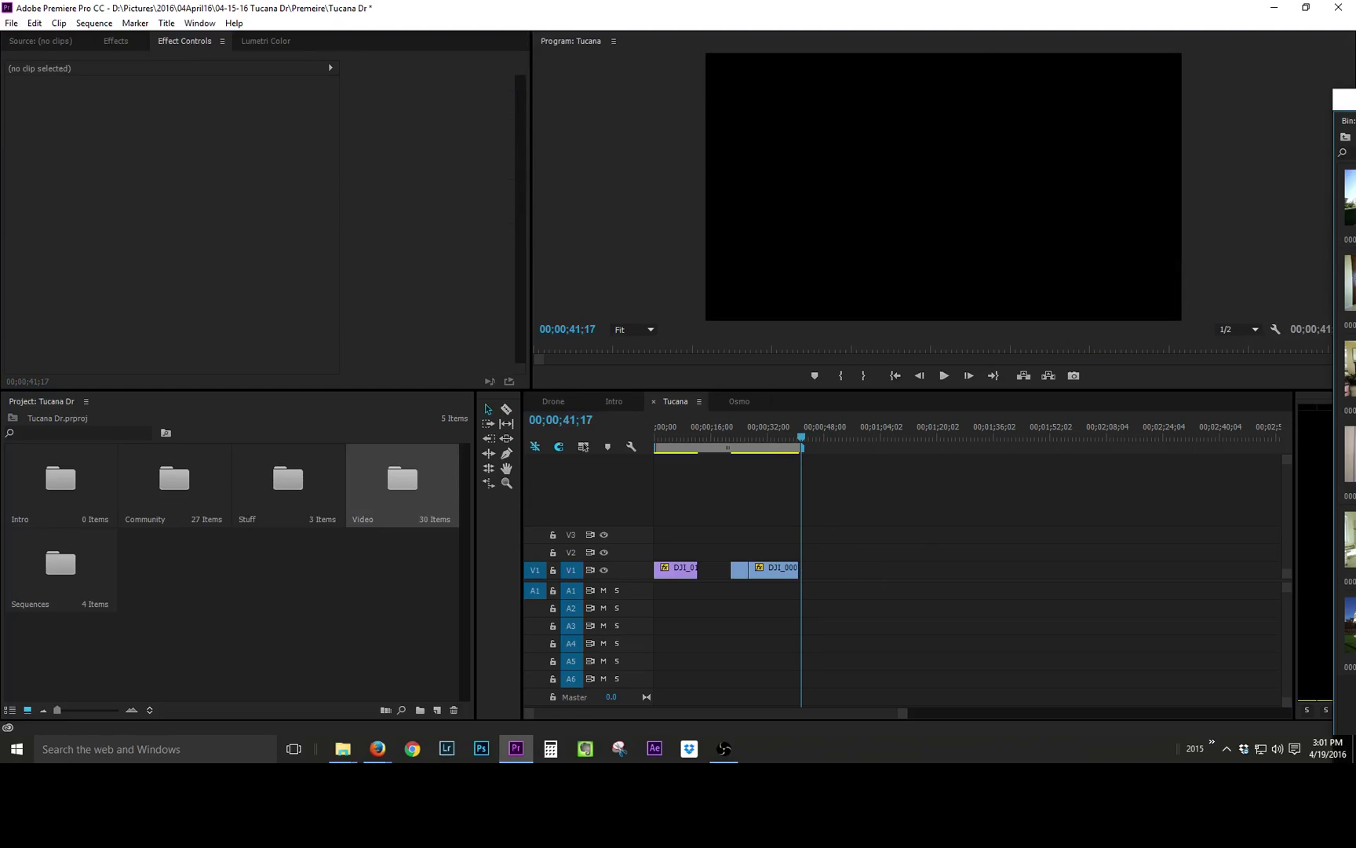
Step: Add 00073.MTS from the Video bin after the DJI_0007.MOV segment on V1 and enlarge it to a scale of 72.4
left_click_drag(1350, 369, 821, 603)
left_click(817, 569)
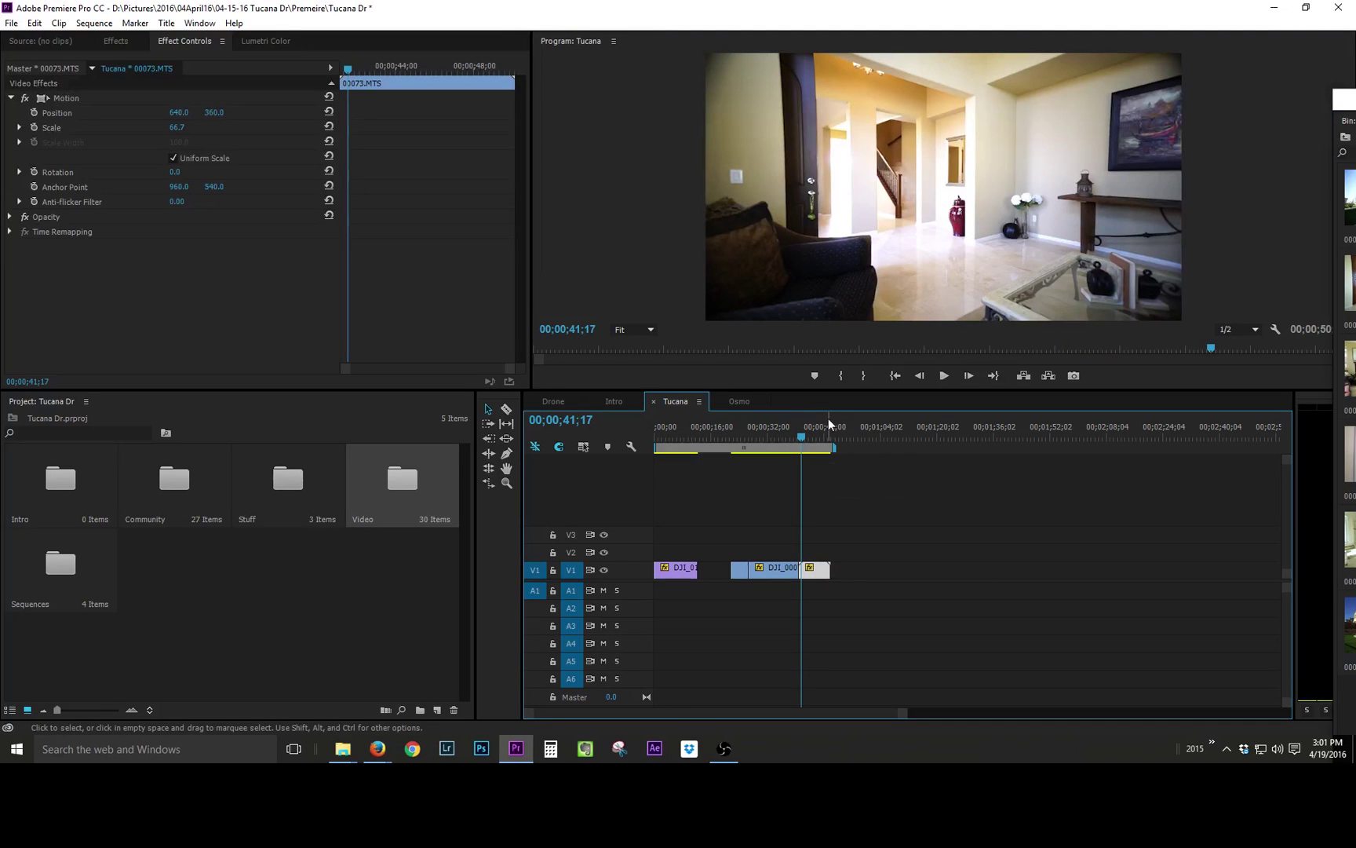
mouse_move(795, 449)
left_mouse_down()
mouse_move(785, 444)
mouse_move(814, 441)
left_mouse_up()
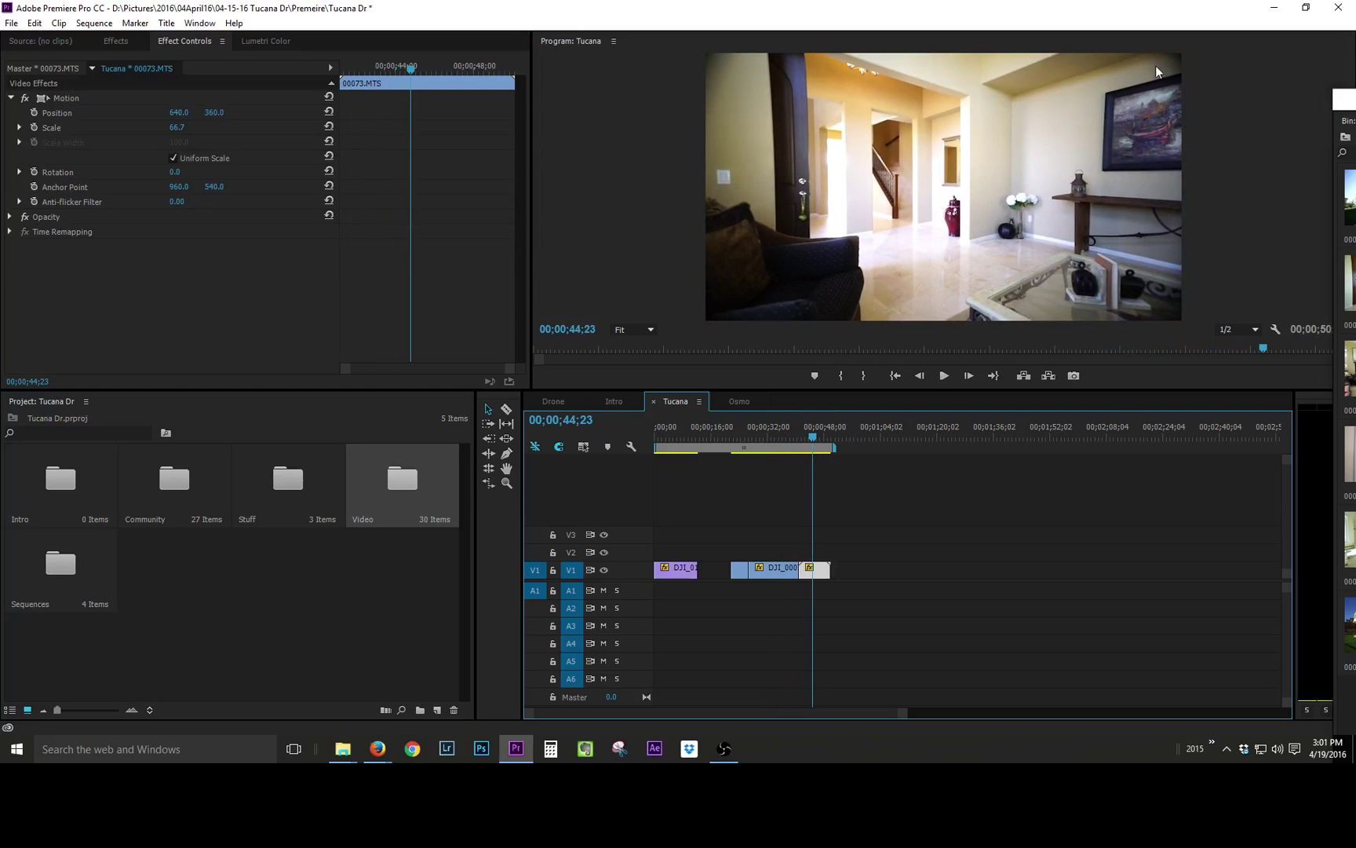
left_click(177, 128)
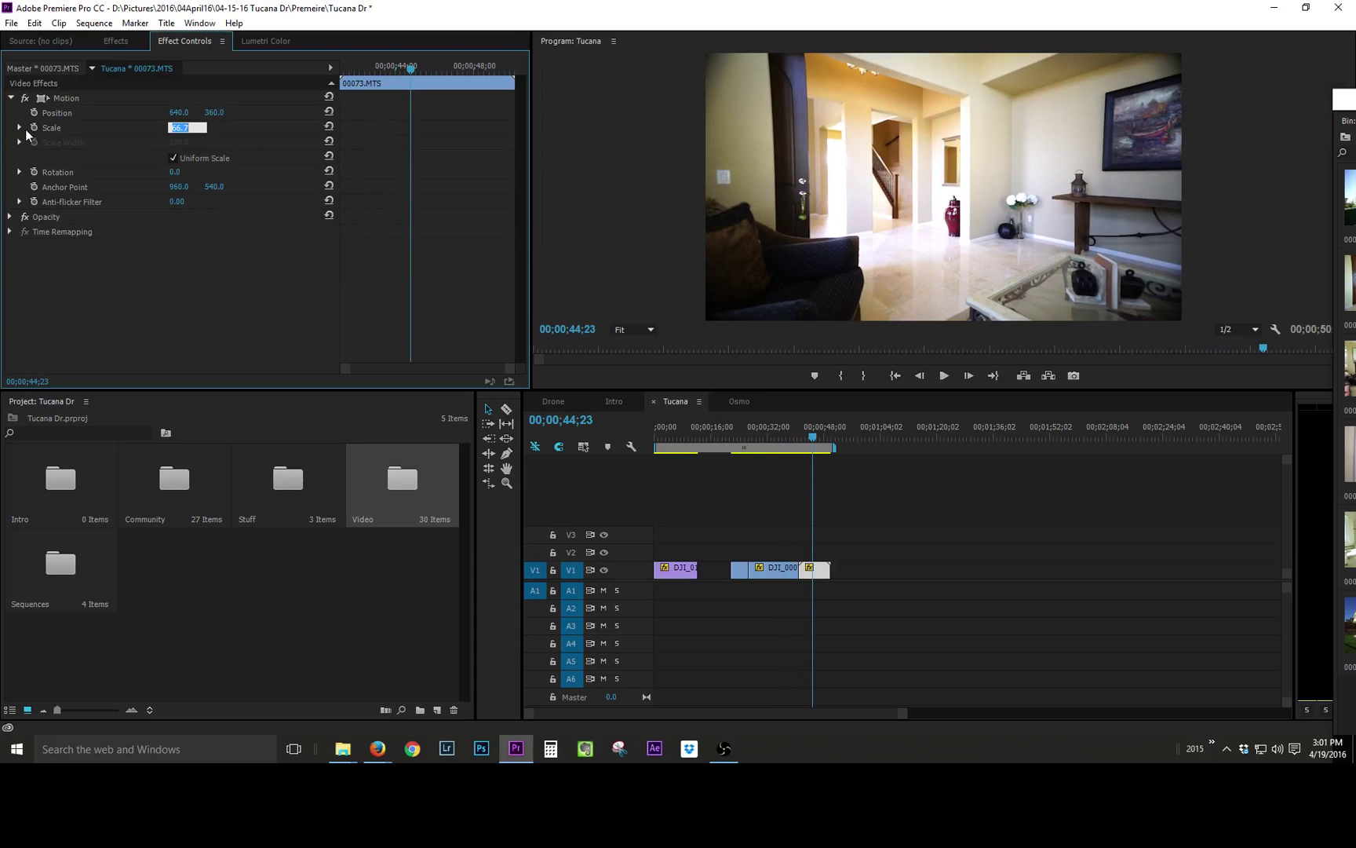
left_click(74, 99)
left_click_drag(706, 188, 688, 190)
Step: Play 00073.MTS from its start and split it just after 00;00;43;05
left_click(793, 430)
key("space")
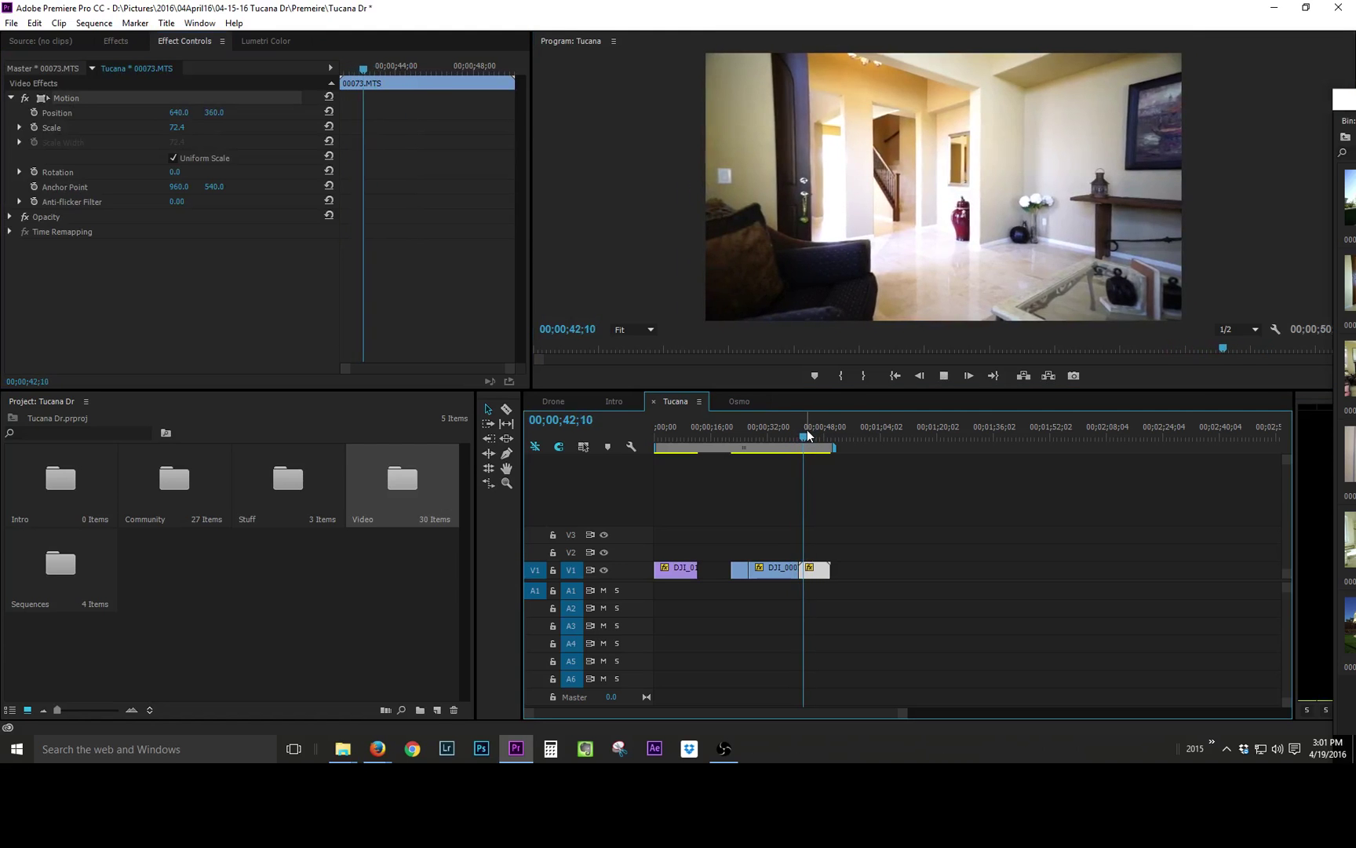
key("space")
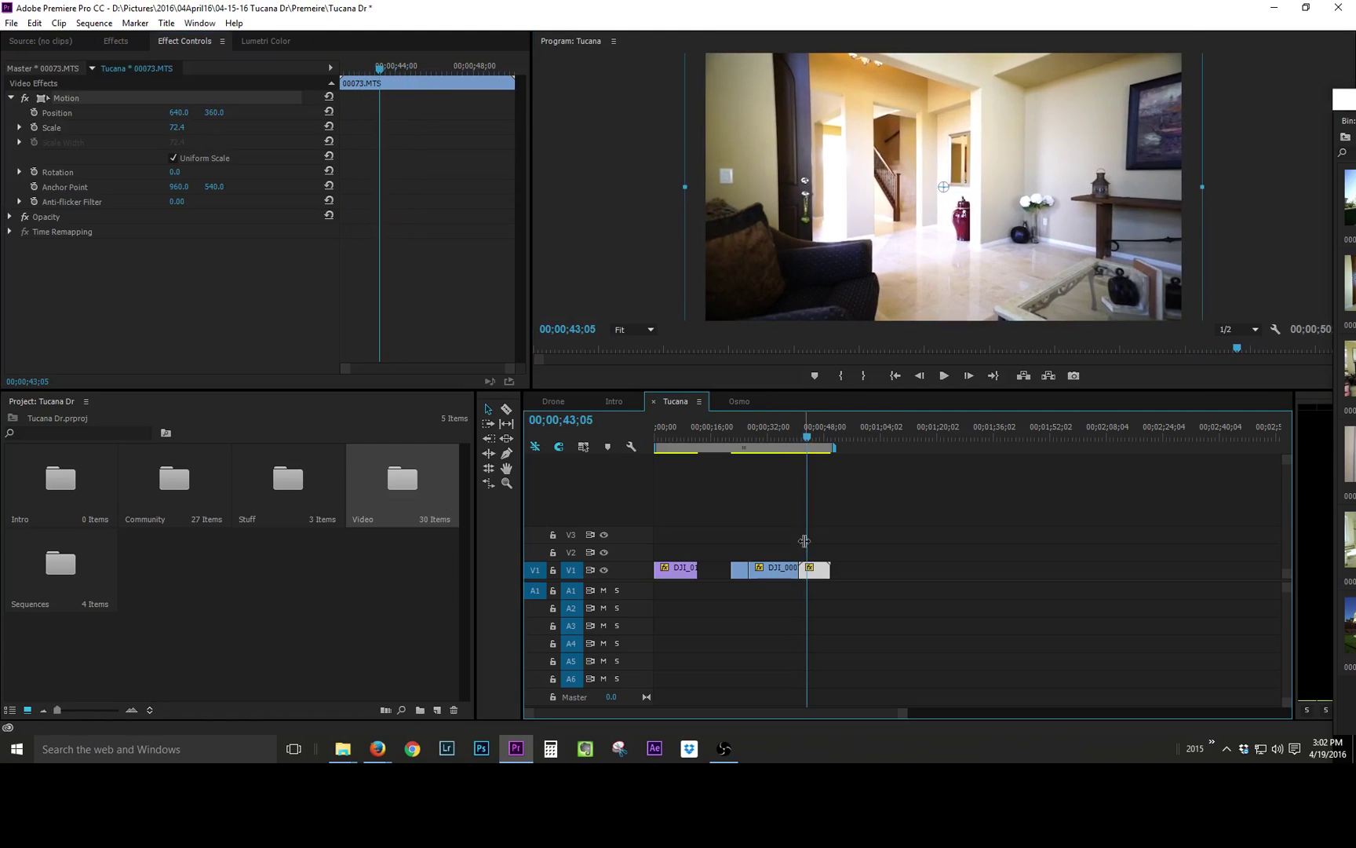
key("shift+Right")
key("c")
left_click(807, 568)
Step: Cut 00073.MTS at 00;00;47;29, delete the tail, and move the kept piece over the unwanted opening against the DJI_0007.MOV segment
left_click_drag(809, 436, 823, 438)
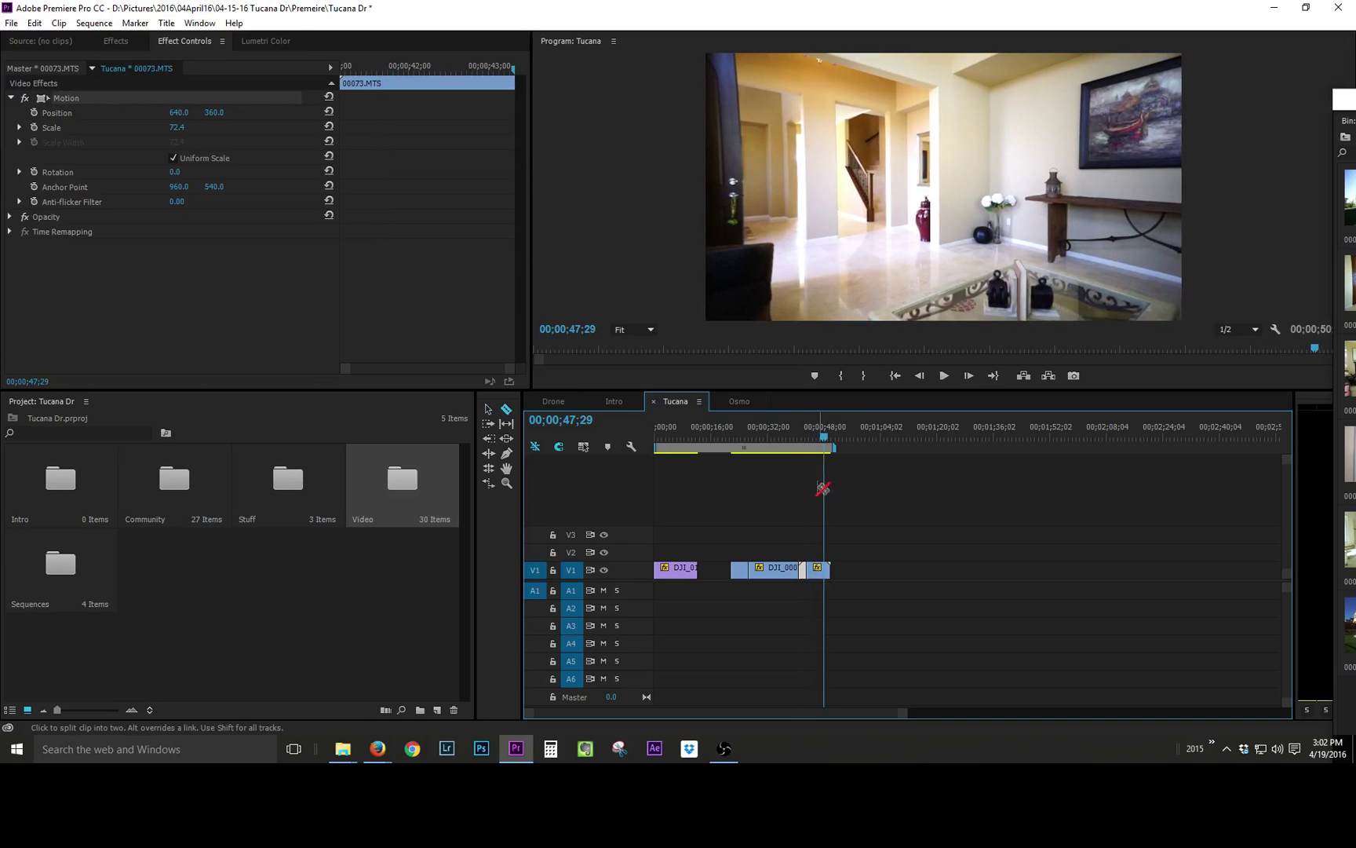
left_click(826, 572)
key("v")
left_click(826, 572)
key("Delete")
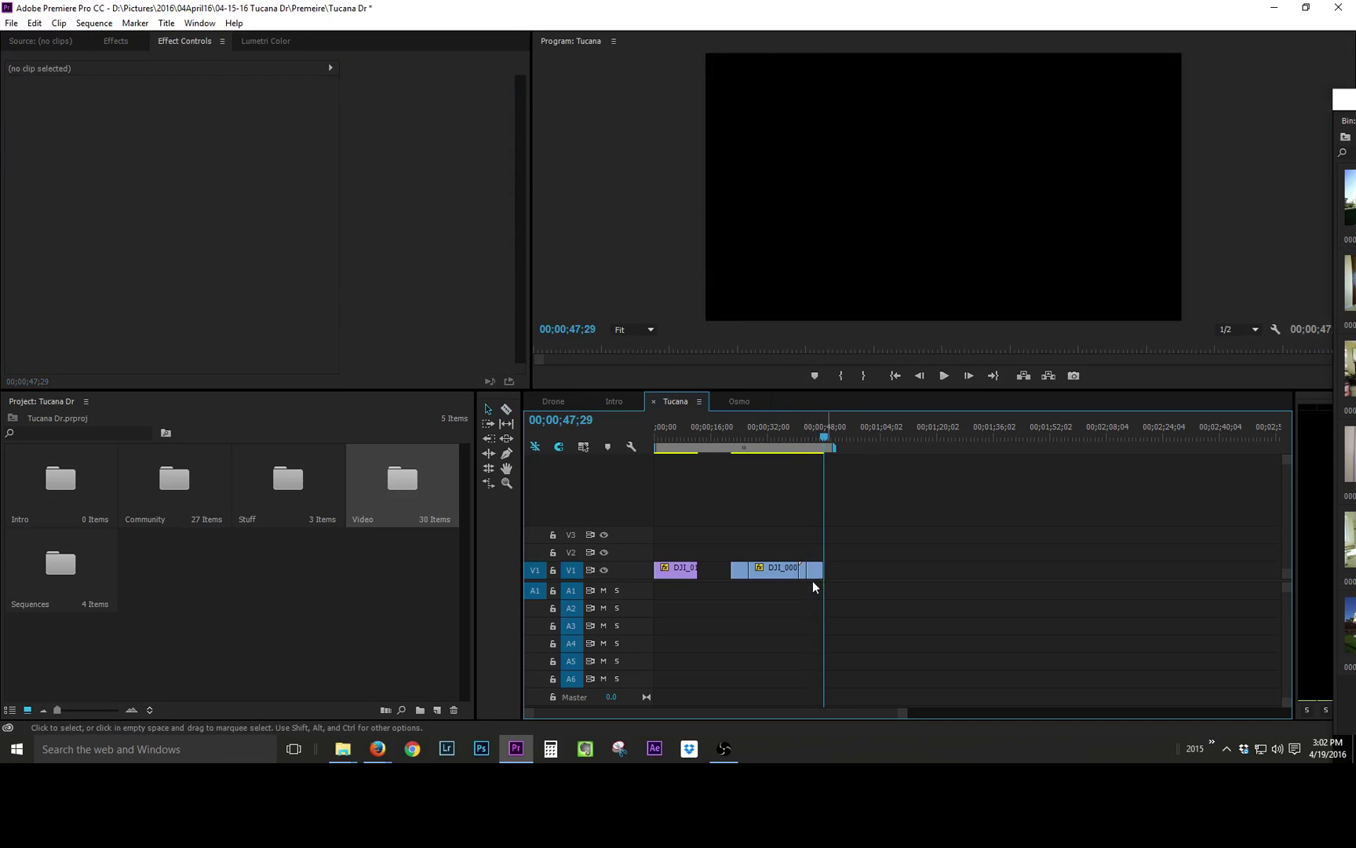
left_click_drag(814, 577, 806, 577)
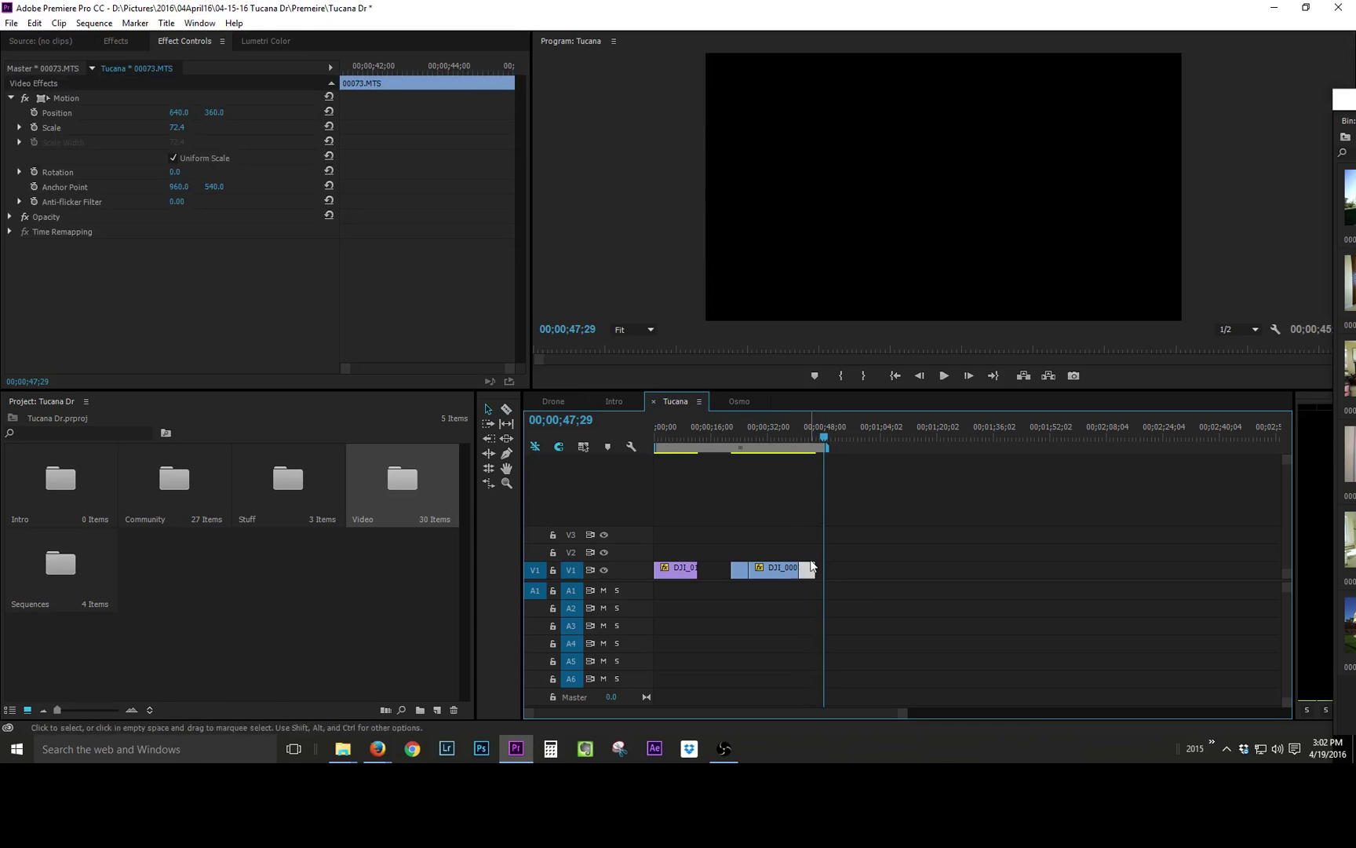
left_click(814, 439)
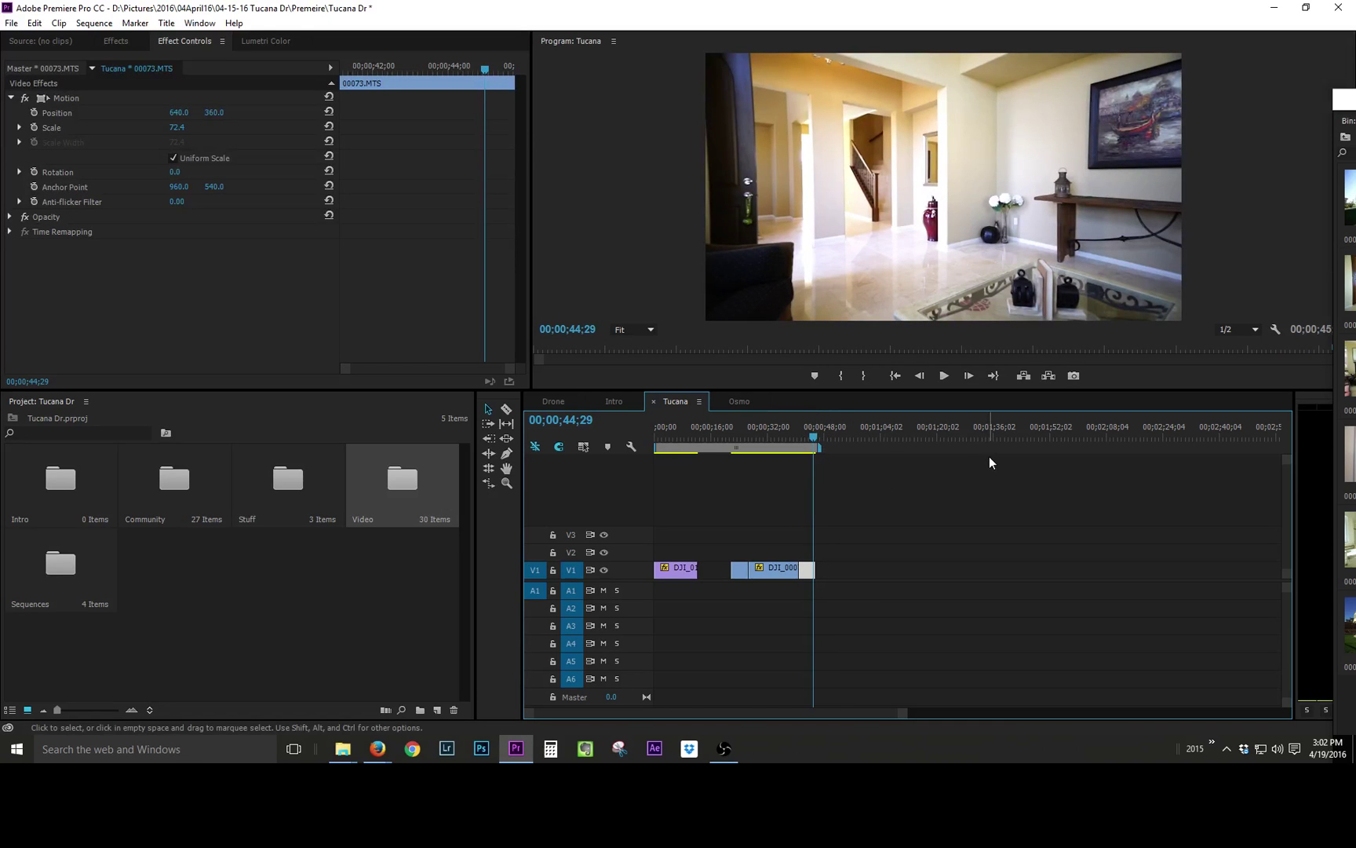
Step: In the Osmo sequence, isolate the living room segment of DJI_0007.MOV with cuts at 00;01;20;00 and 00;01;24;08
left_click(745, 401)
mouse_move(738, 439)
left_mouse_down()
mouse_move(767, 438)
mouse_move(736, 440)
left_mouse_up()
key("c")
left_click(735, 569)
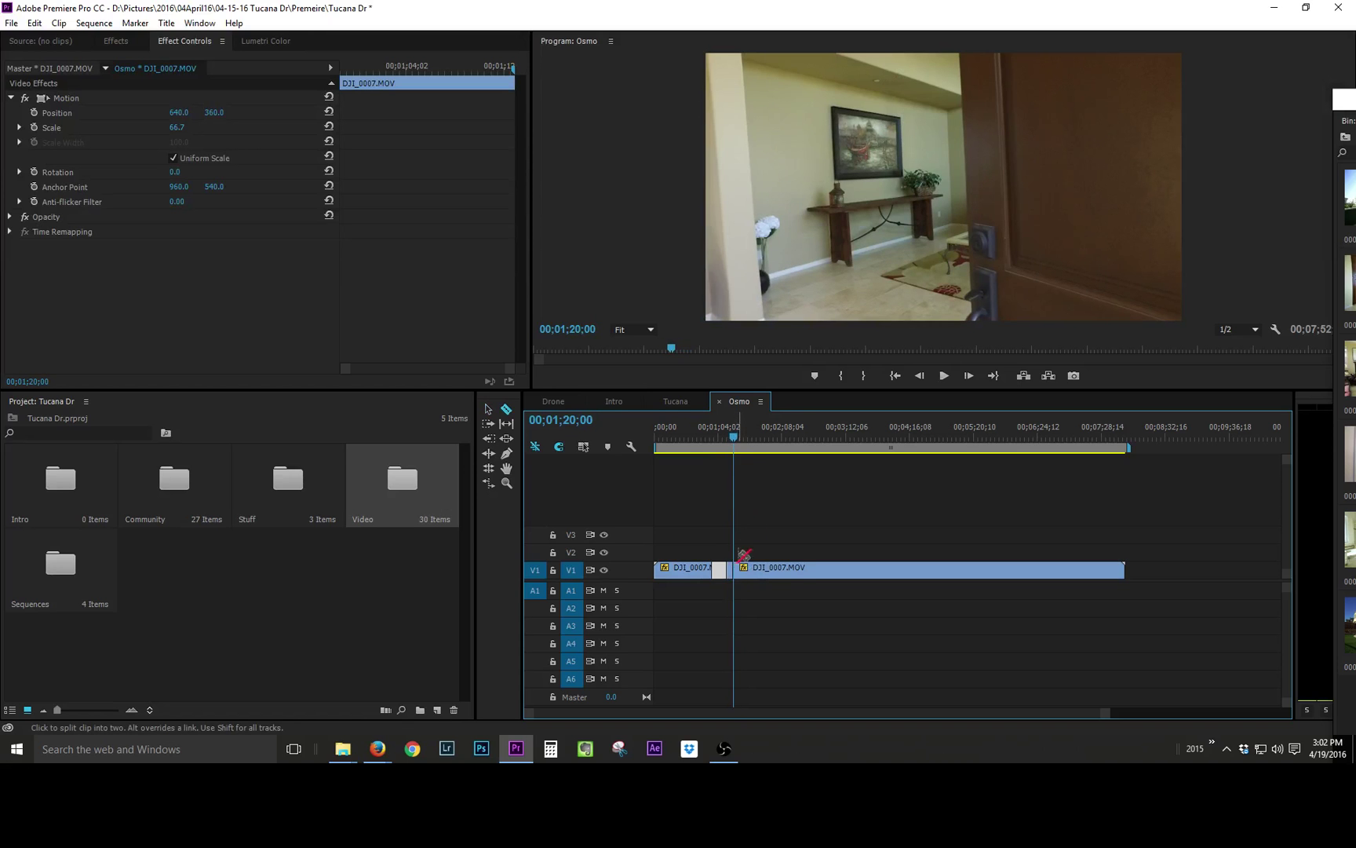
left_click(738, 438)
left_click_drag(738, 438, 741, 438)
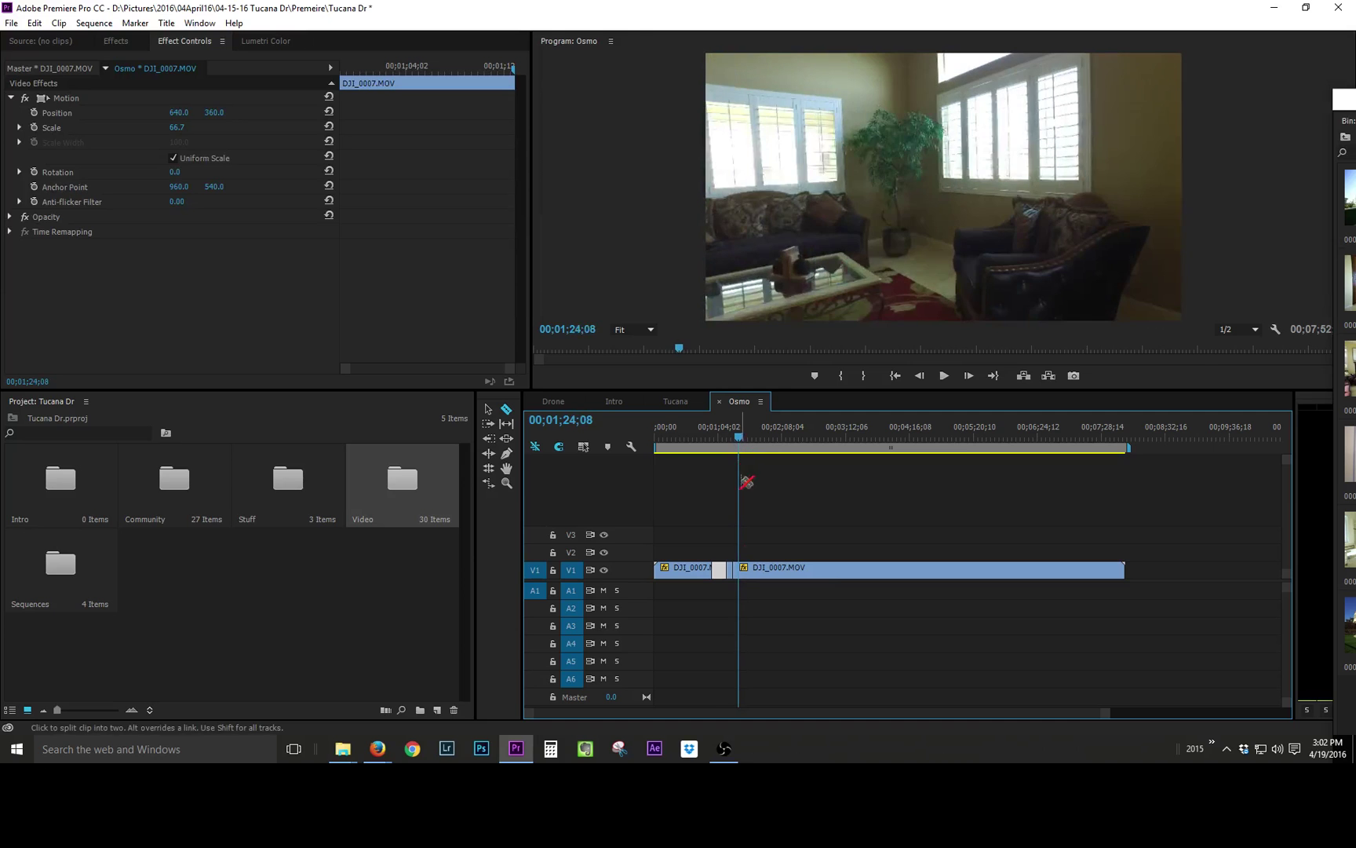
left_click(739, 569)
key("v")
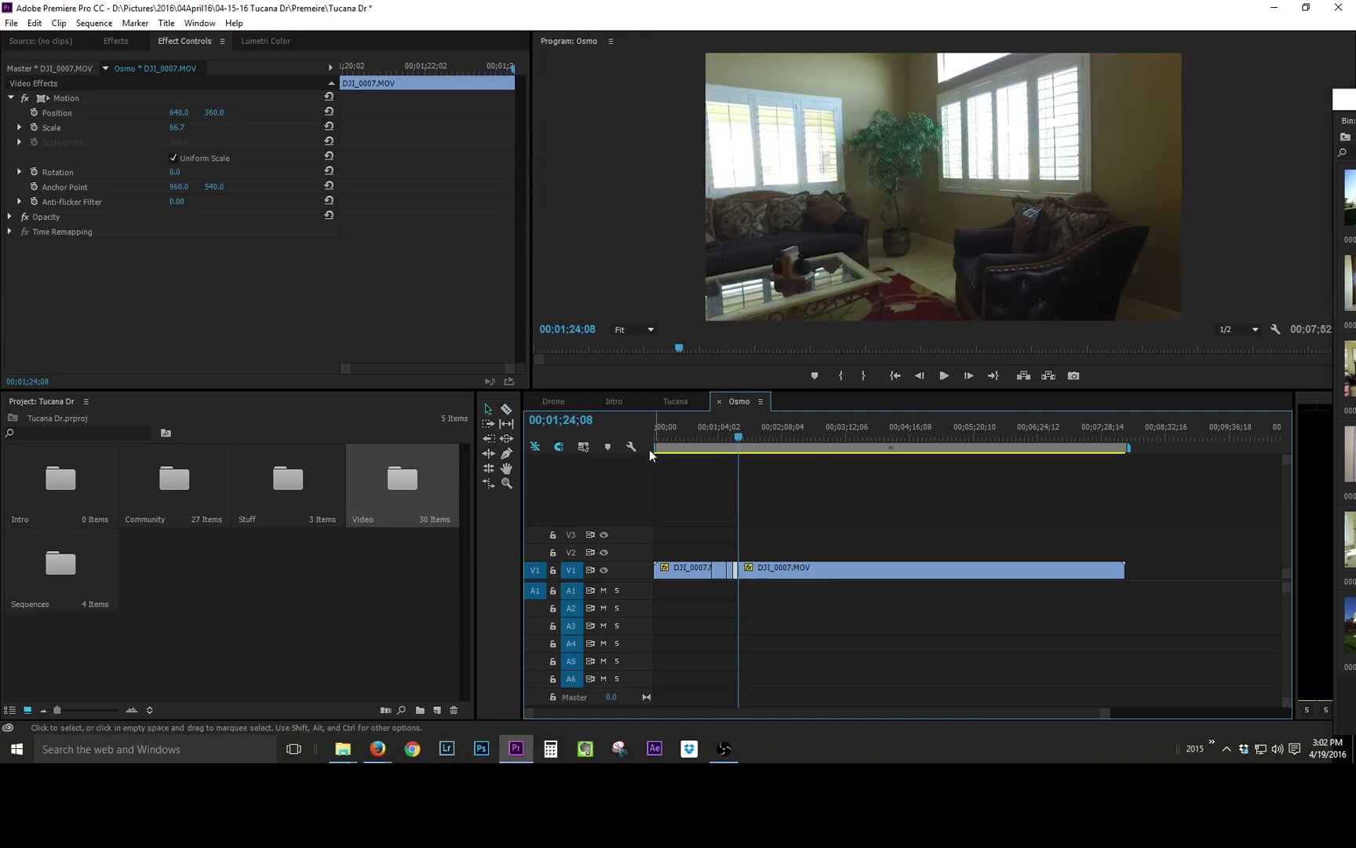
Step: Copy the isolated living room segment to track V1 of the Tucana sequence and move it up against the 00073.MTS segment
left_click(673, 402)
left_click(850, 428)
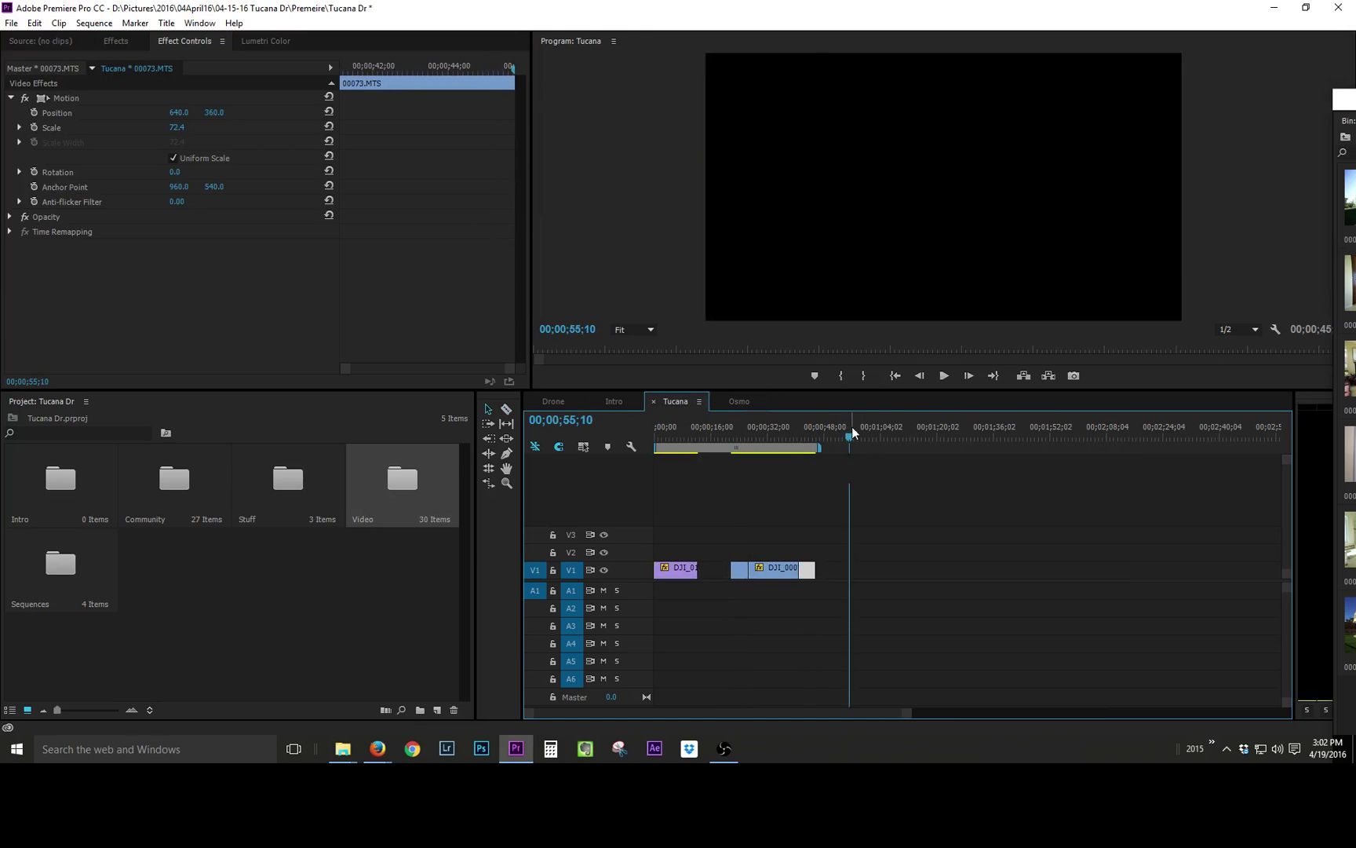
key("ctrl+v")
left_click_drag(855, 580, 806, 572)
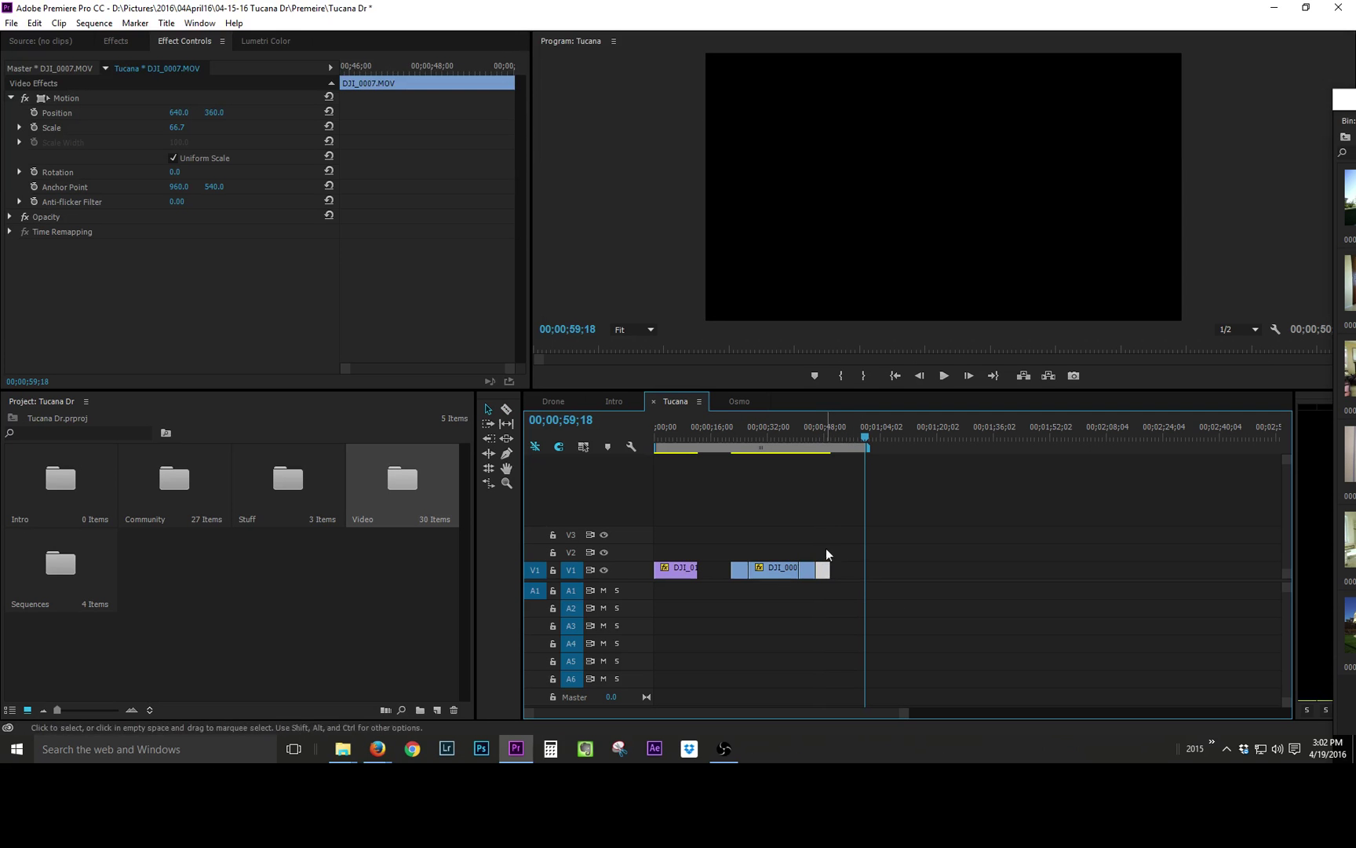
Step: Reorder the last two V1 segments so the living room DJI_0007.MOV shot precedes 00073.MTS, and review the transition
mouse_move(831, 431)
left_mouse_down()
mouse_move(817, 436)
mouse_move(837, 439)
left_mouse_up()
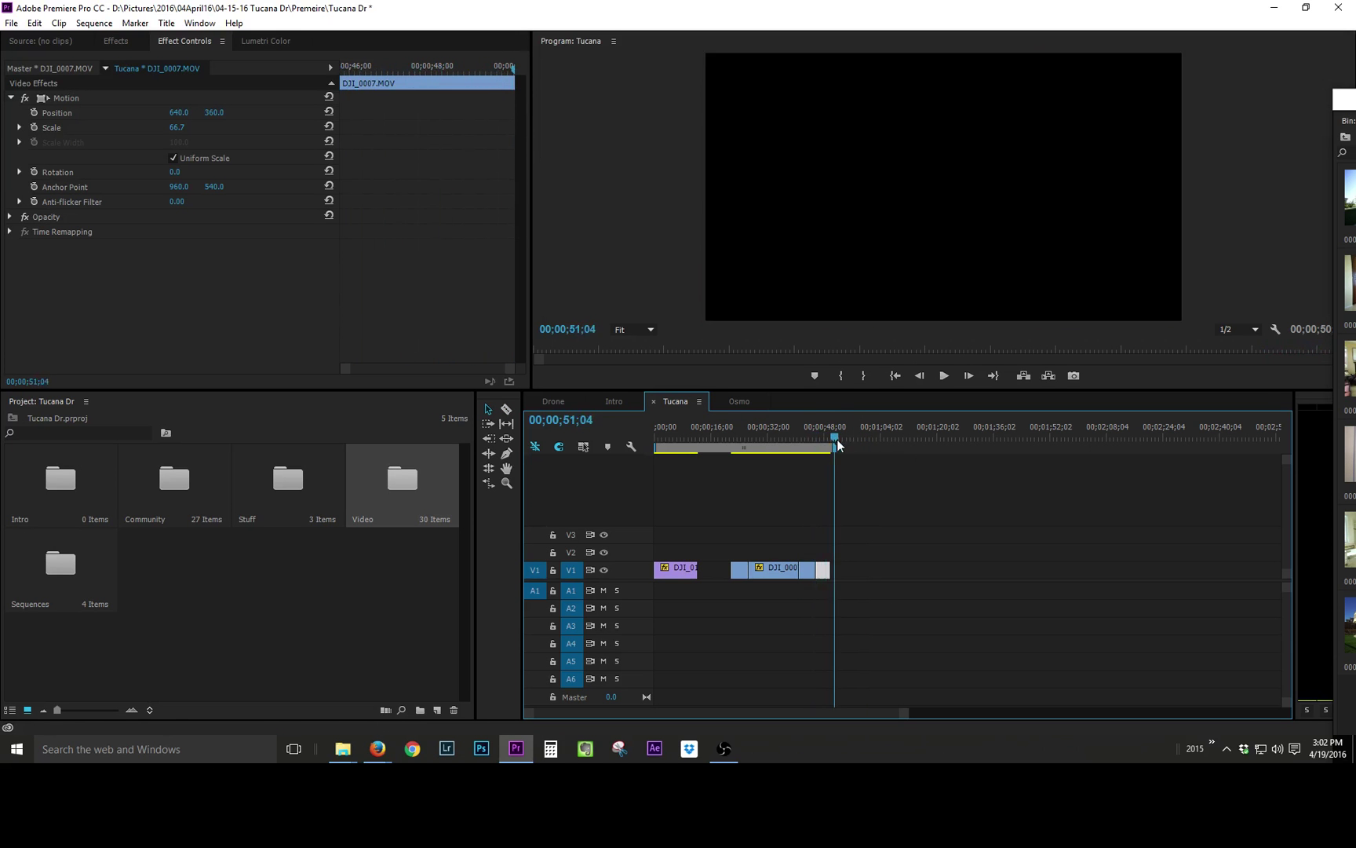
mouse_move(822, 570)
left_mouse_down()
mouse_move(845, 572)
mouse_move(808, 576)
mouse_move(822, 573)
left_mouse_up()
left_click(864, 510)
left_click(791, 428)
left_click_drag(793, 436, 829, 442)
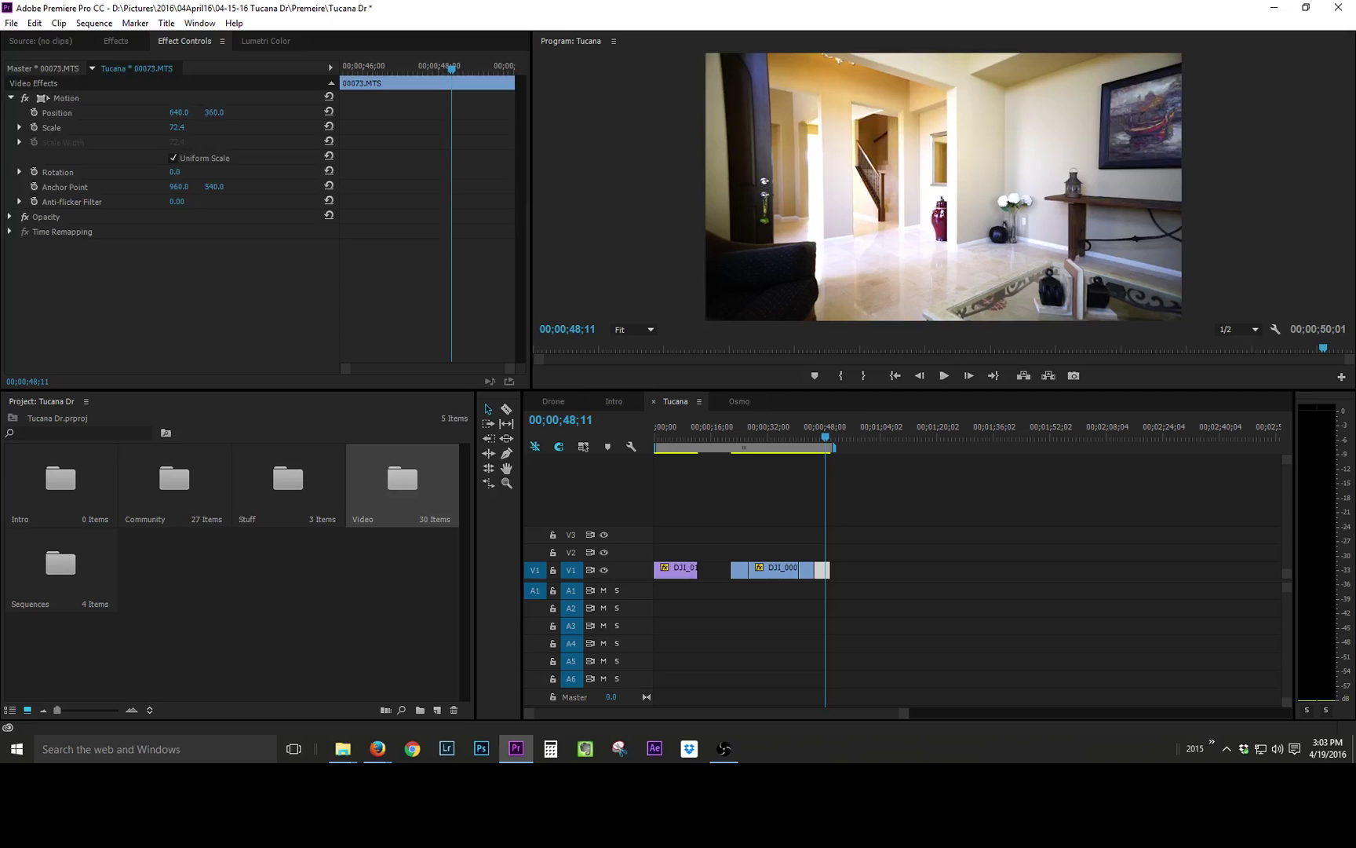
left_click(819, 431)
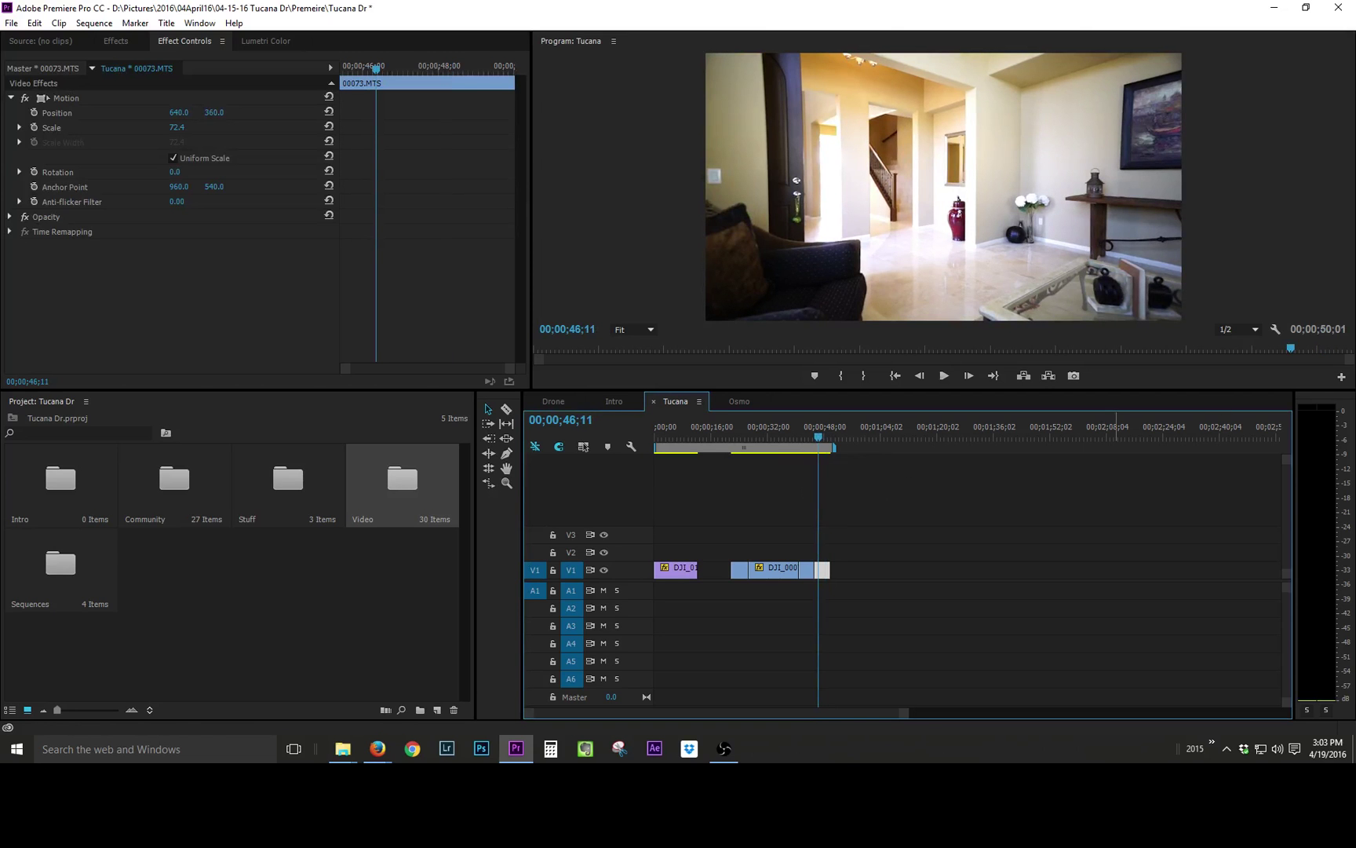
Step: In the Osmo sequence, isolate the dining room segment of DJI_0007.MOV with cuts at 00;01;41;07 and 00;01;44;23
left_click(738, 402)
left_click_drag(732, 435, 749, 438)
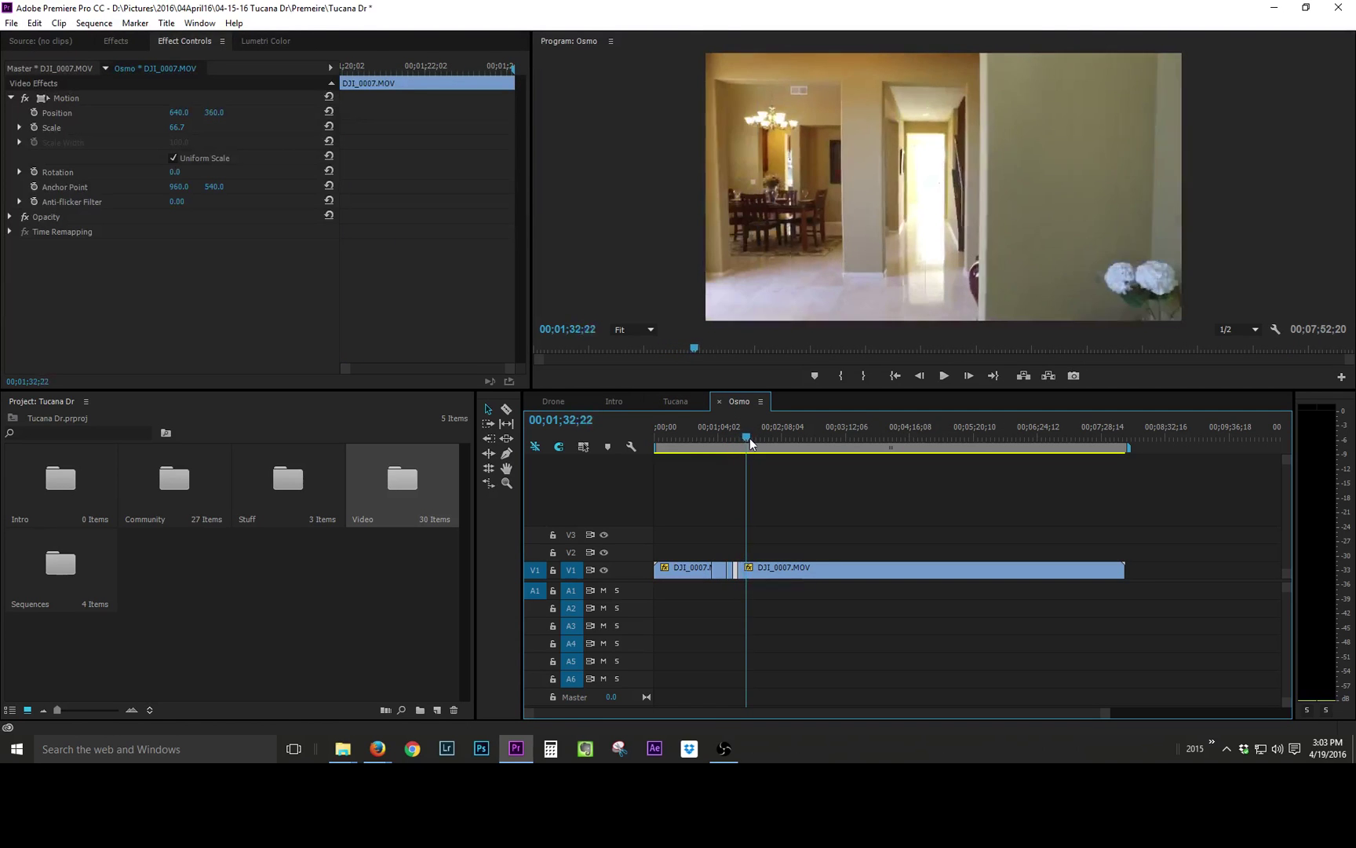
key("space")
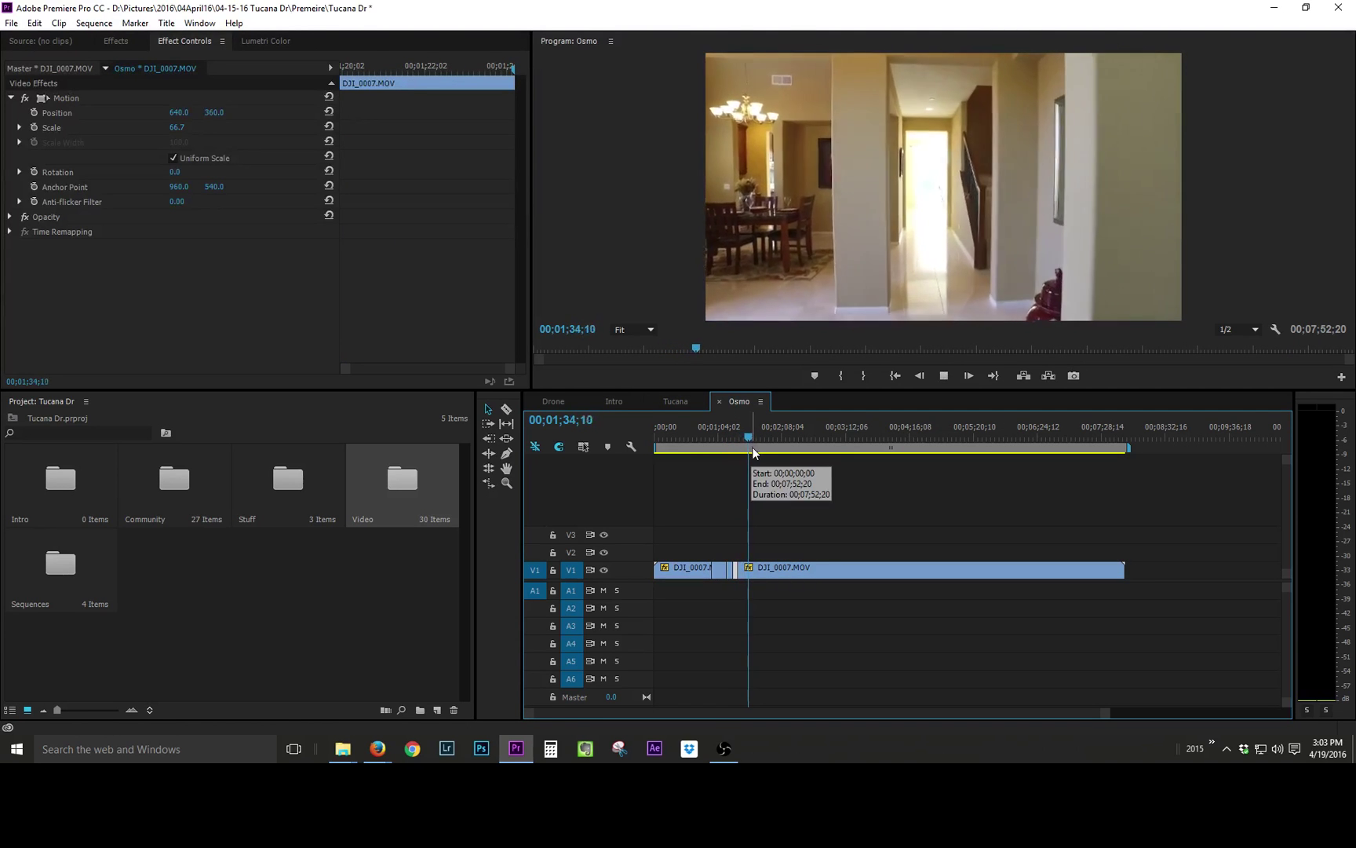
left_click_drag(751, 445, 759, 440)
key("c")
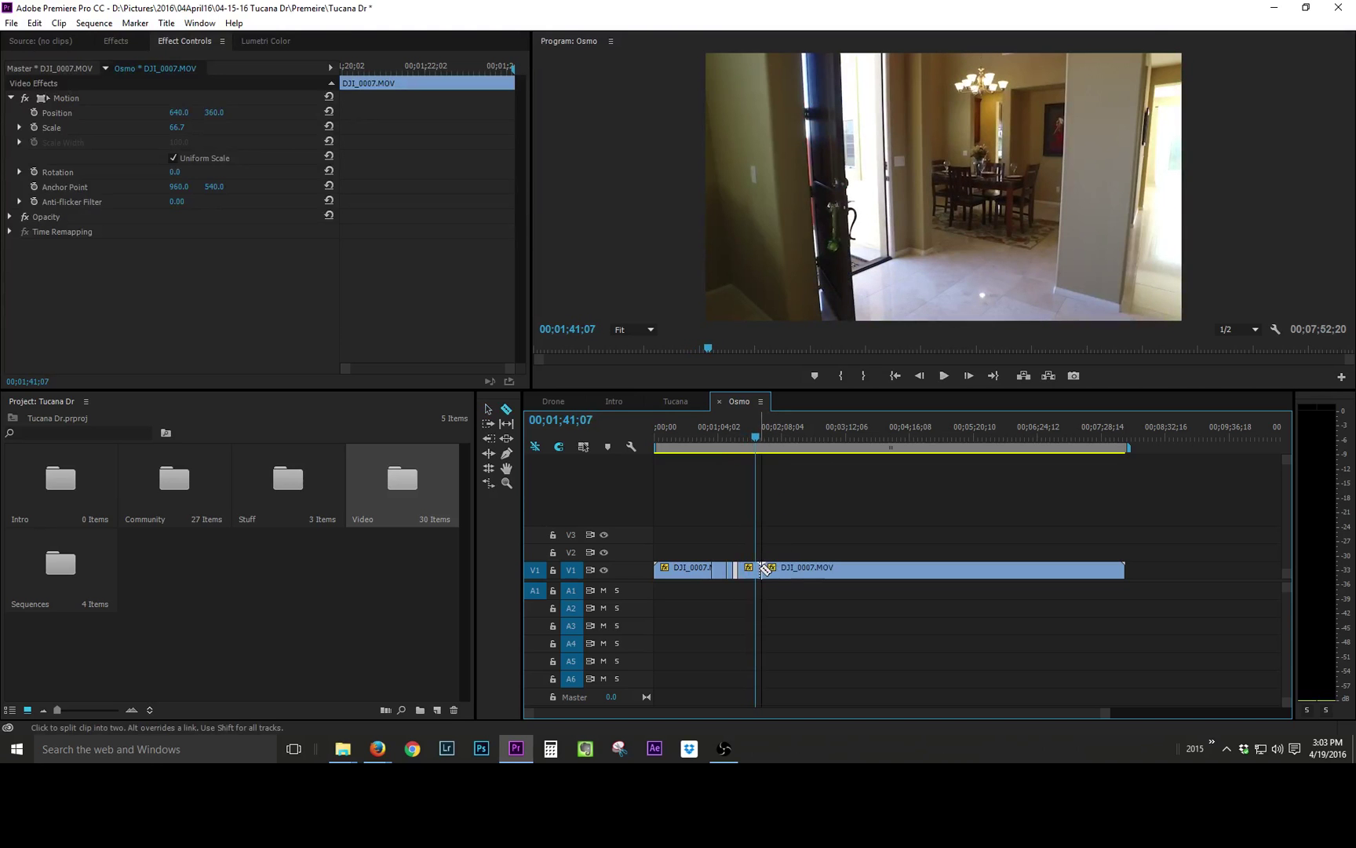
left_click(759, 435)
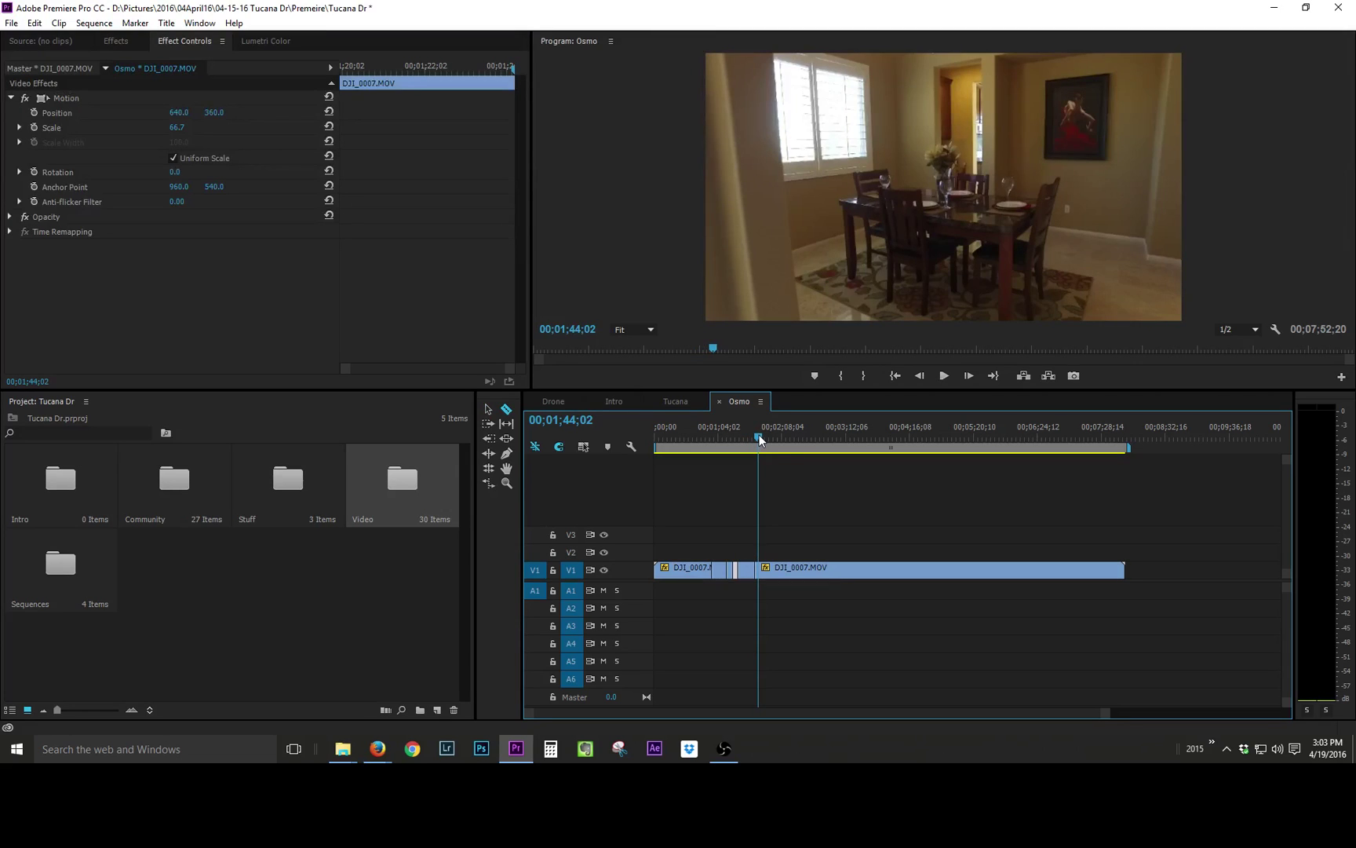
key("v")
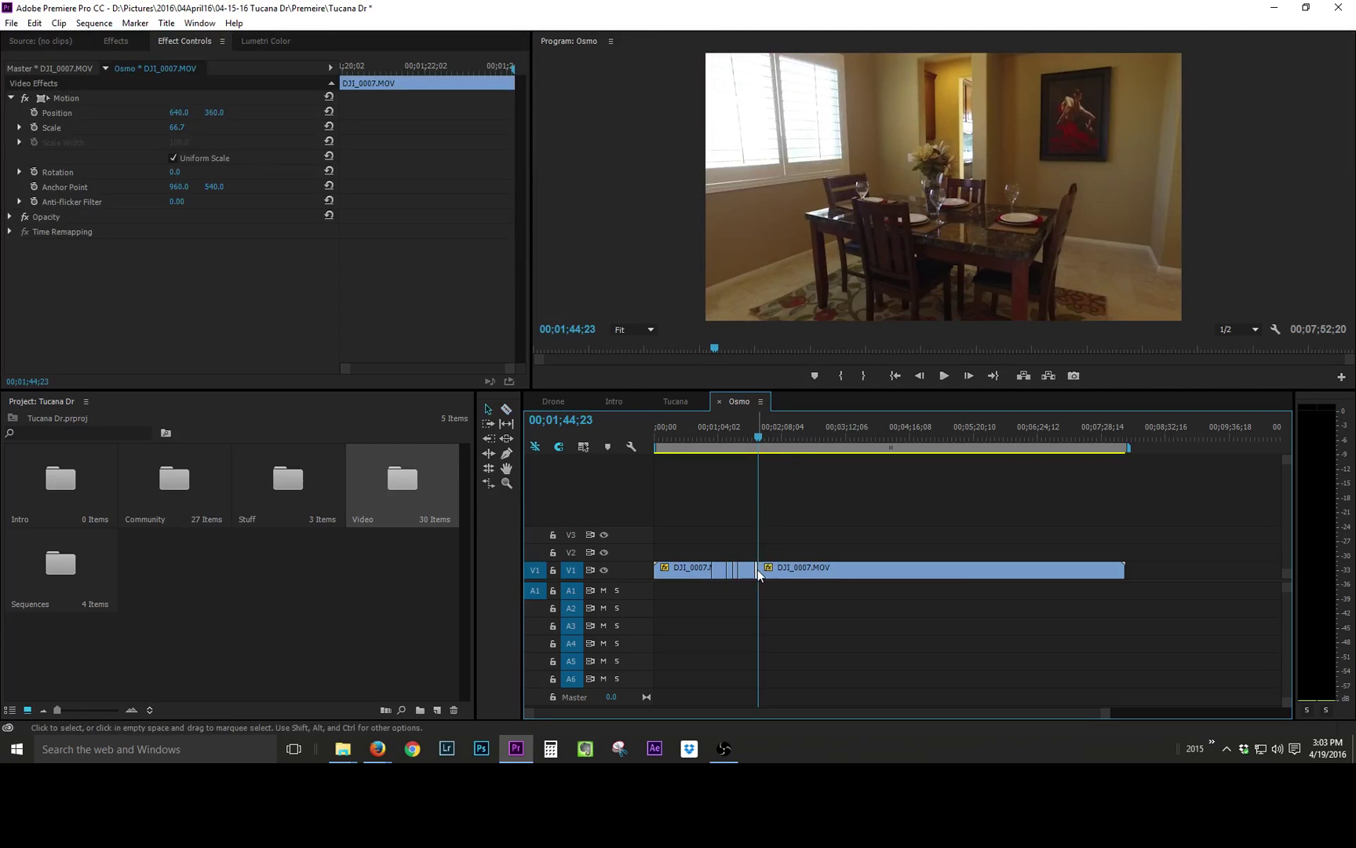
left_click(757, 569)
key("=")
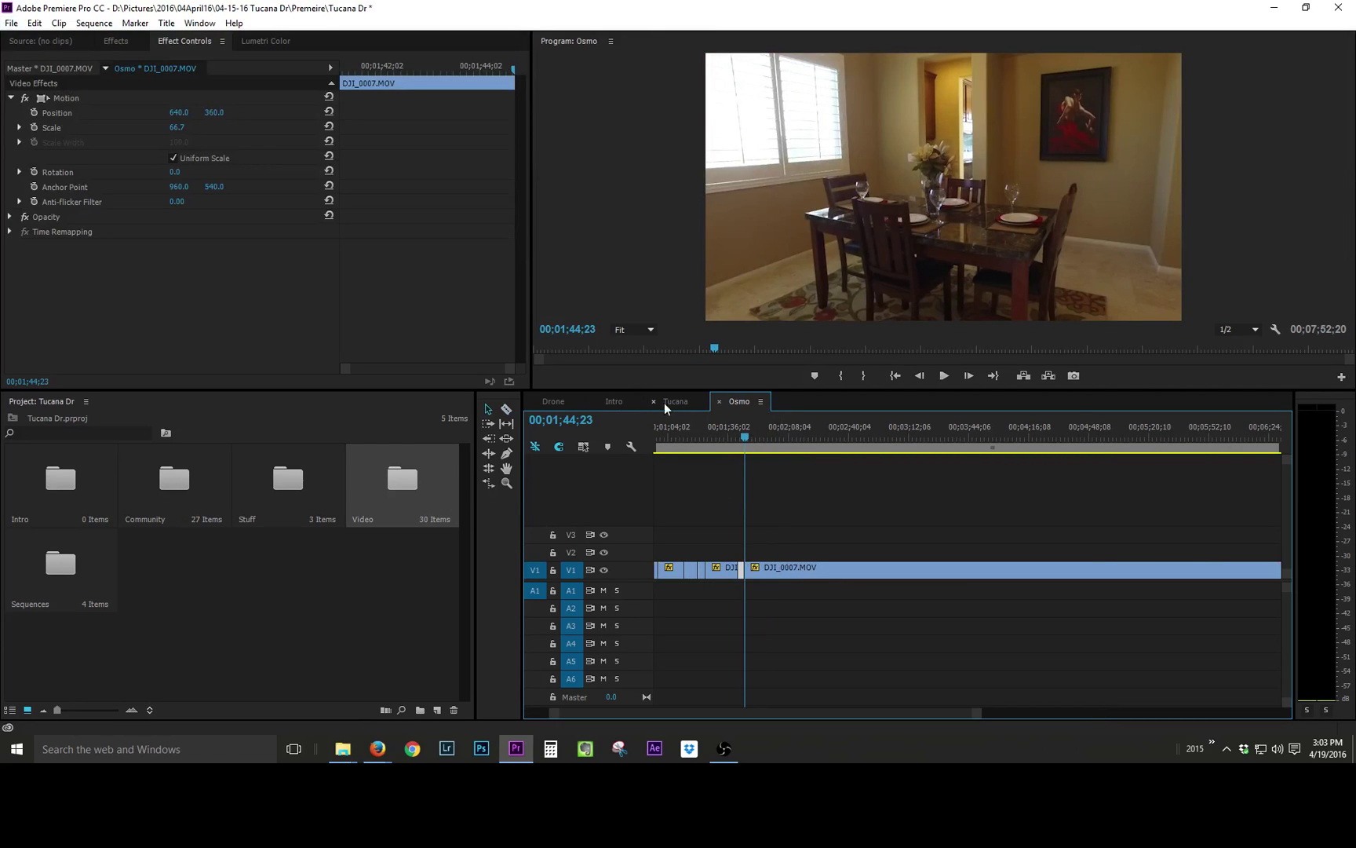
Step: Copy the isolated dining room segment to track V1 of the Tucana sequence, move it up against 00073.MTS, and review the transition
left_click(680, 401)
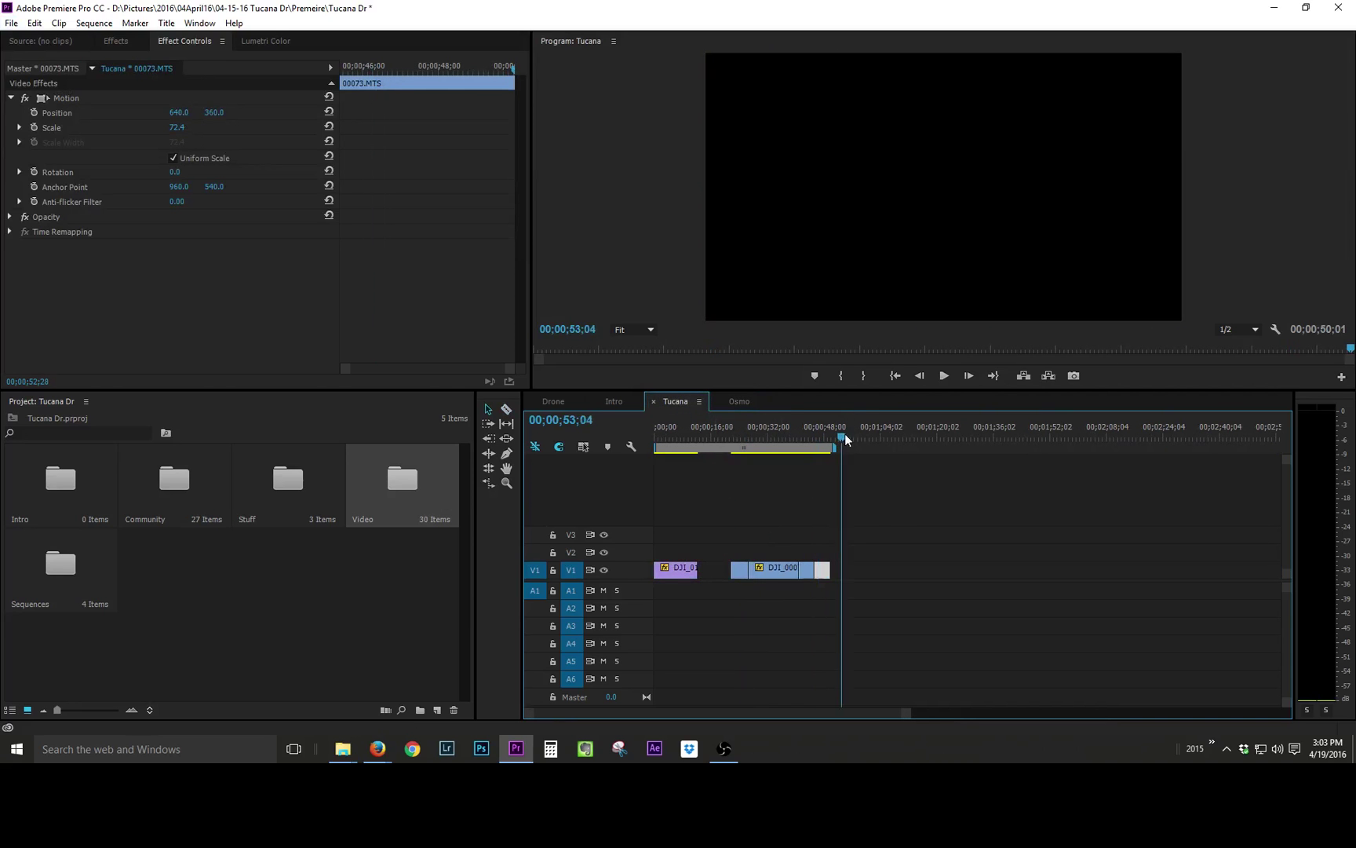
left_click_drag(857, 571, 841, 571)
mouse_move(832, 437)
left_mouse_down()
mouse_move(820, 442)
mouse_move(838, 443)
left_mouse_up()
left_click(738, 401)
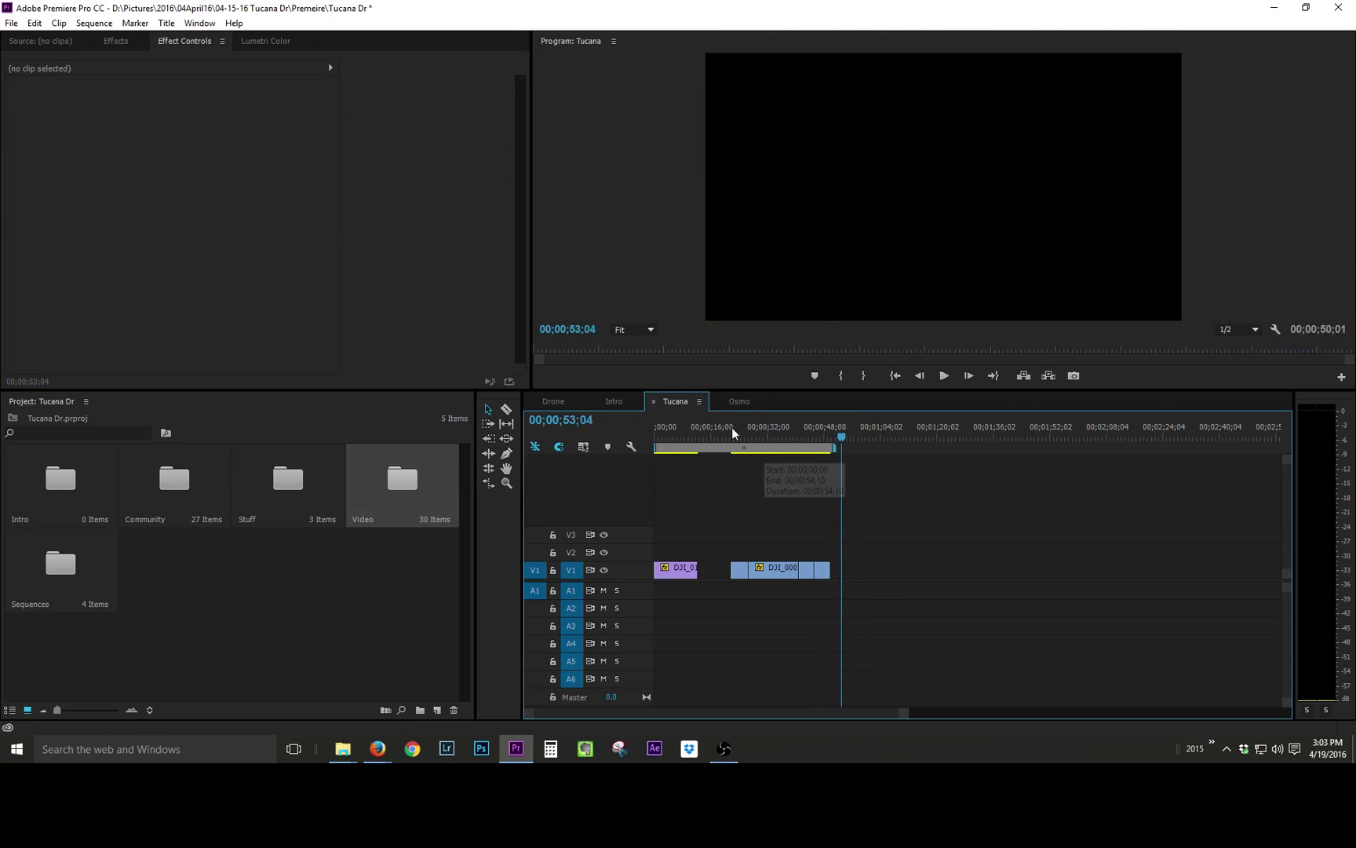
key("=")
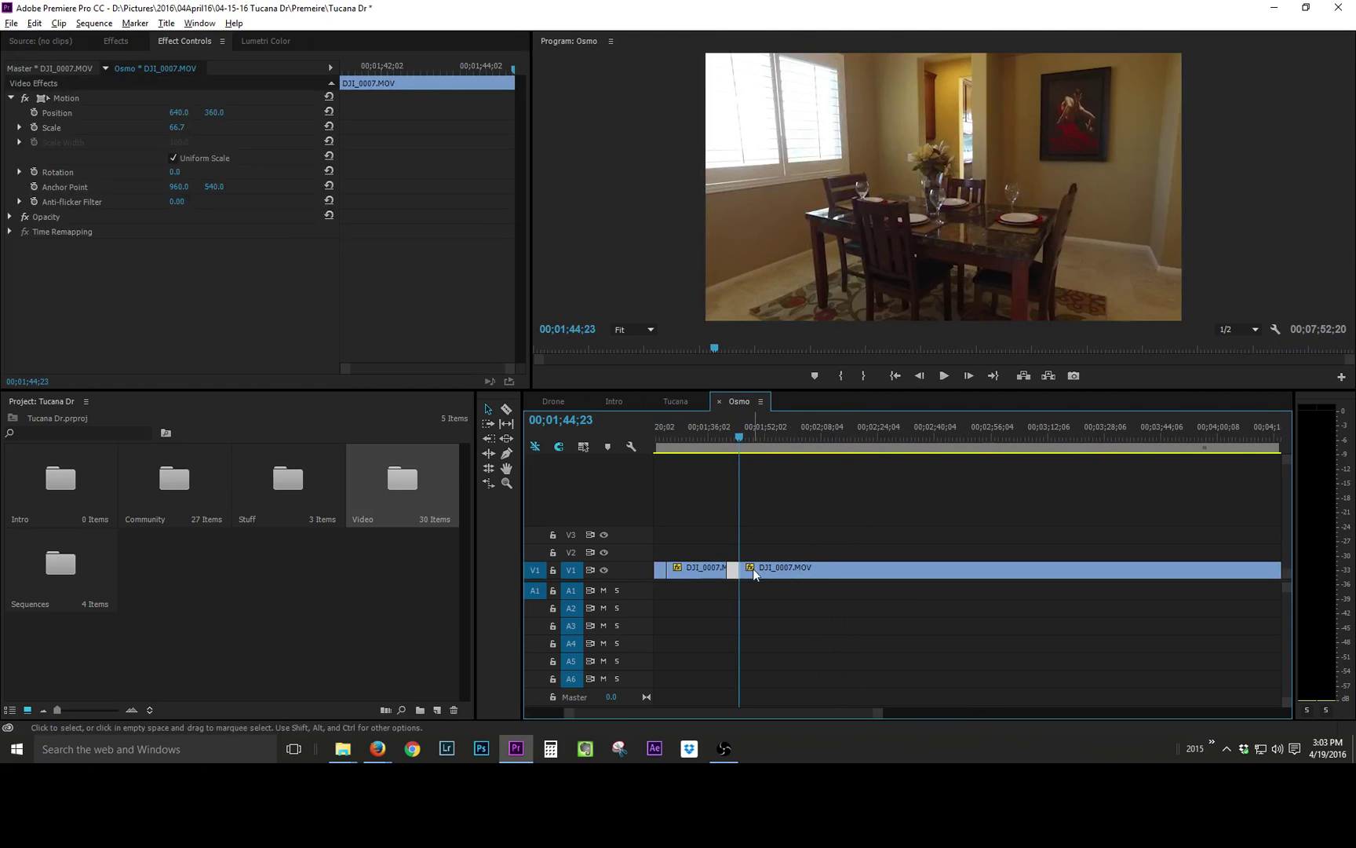
left_click(736, 571)
left_click(675, 401)
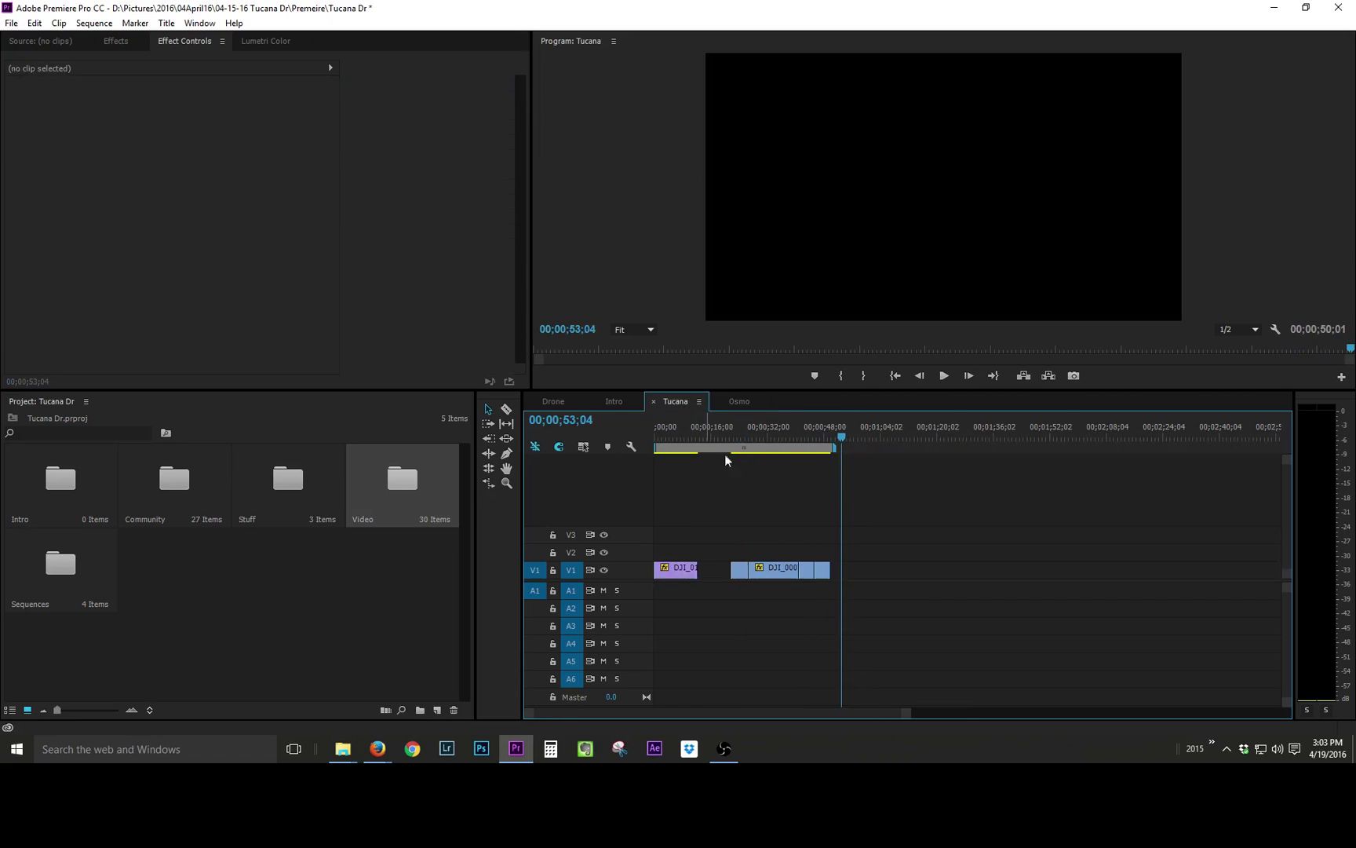
left_click_drag(845, 572, 841, 576)
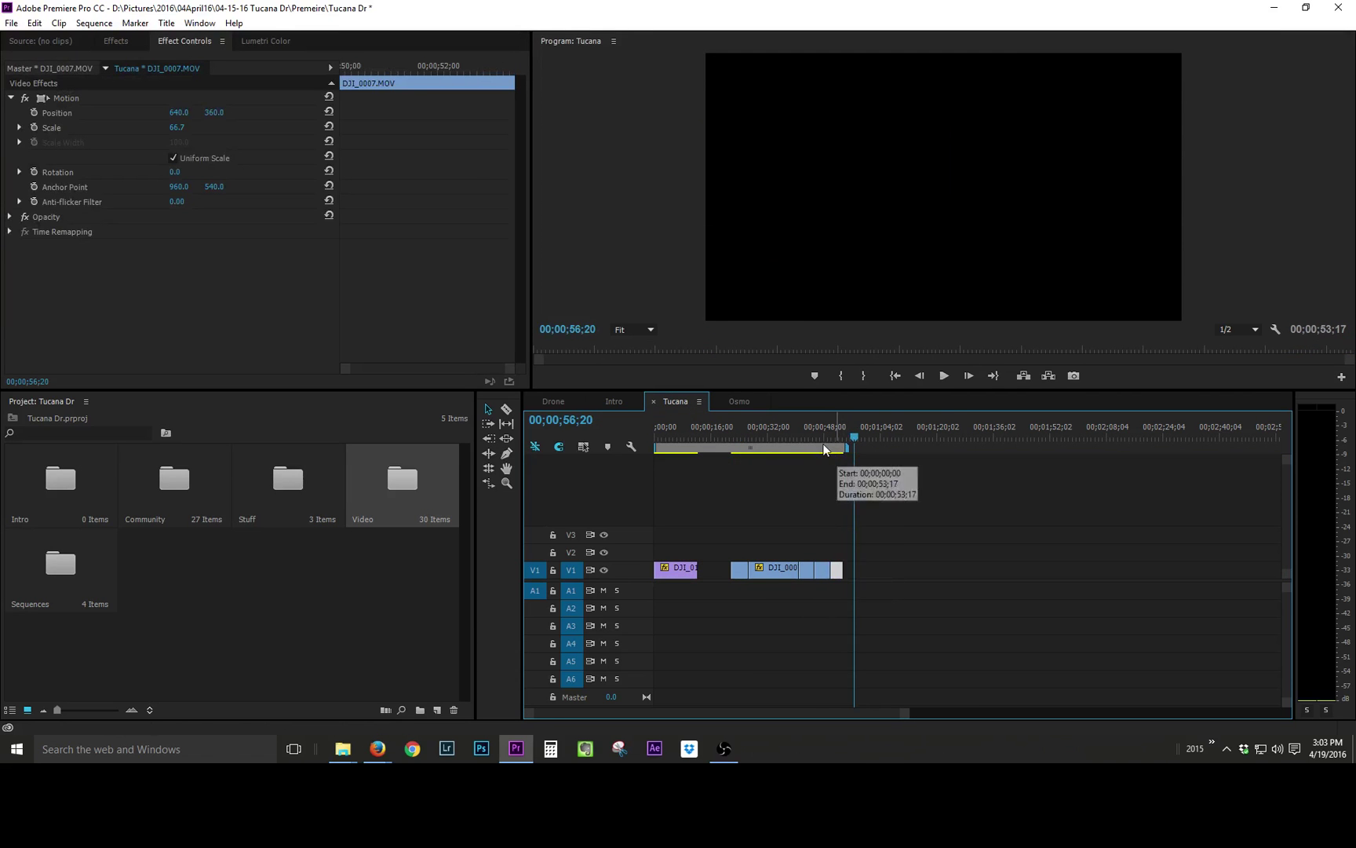
left_click(831, 442)
key("space")
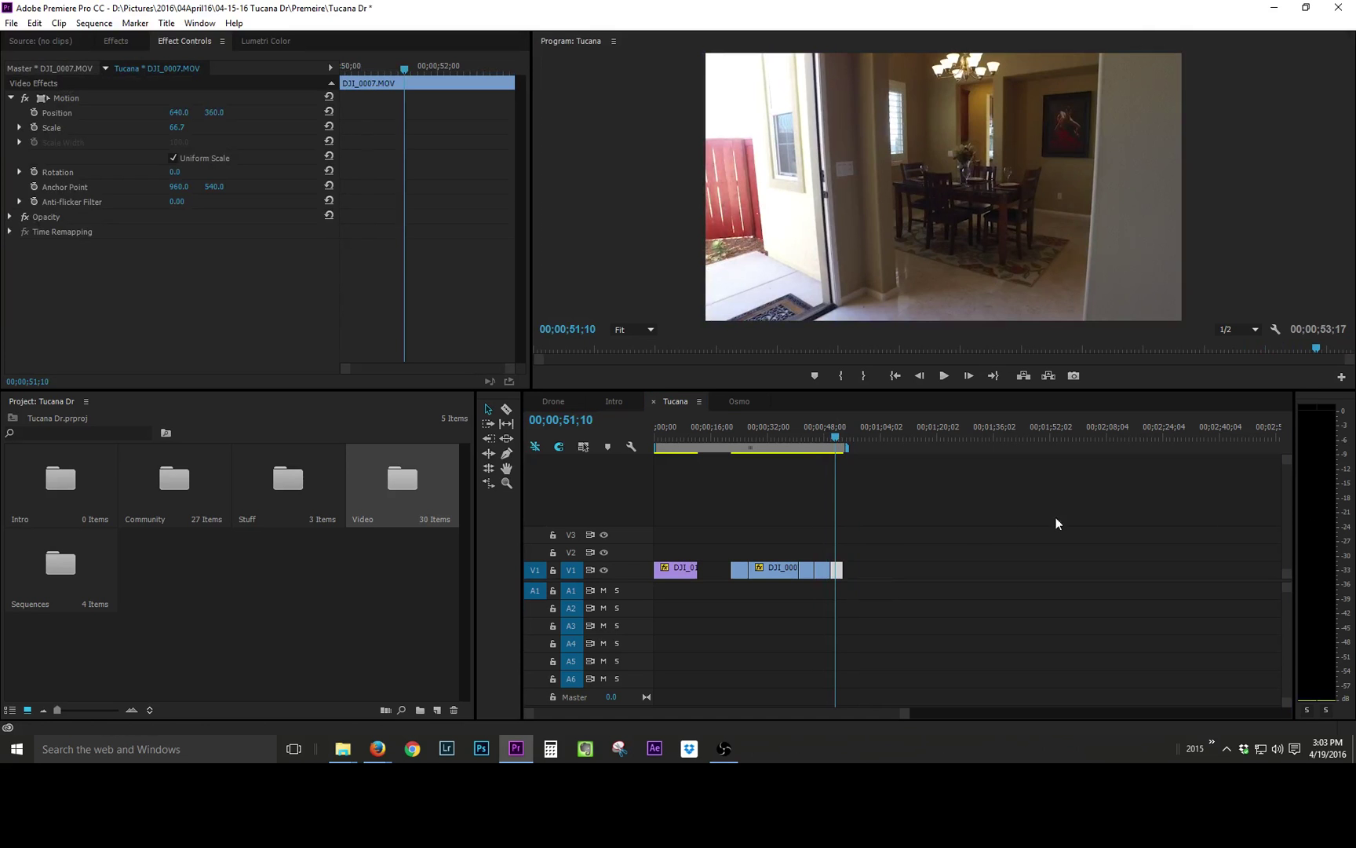
Step: Add 00074.MTS to the end of track V1 in the Tucana sequence and scale its picture down toward the frame size
left_click_drag(910, 550, 867, 591)
mouse_move(839, 438)
left_mouse_down()
mouse_move(881, 444)
mouse_move(854, 436)
left_mouse_up()
left_click(876, 568)
left_click(157, 98)
Step: Cut away the opening of 00074.MTS before 00;00;56;10 and its tail, and move the kept piece against the dining room DJI_0007.MOV segment
left_click(879, 566)
left_click(854, 567)
key("v")
left_click(859, 569)
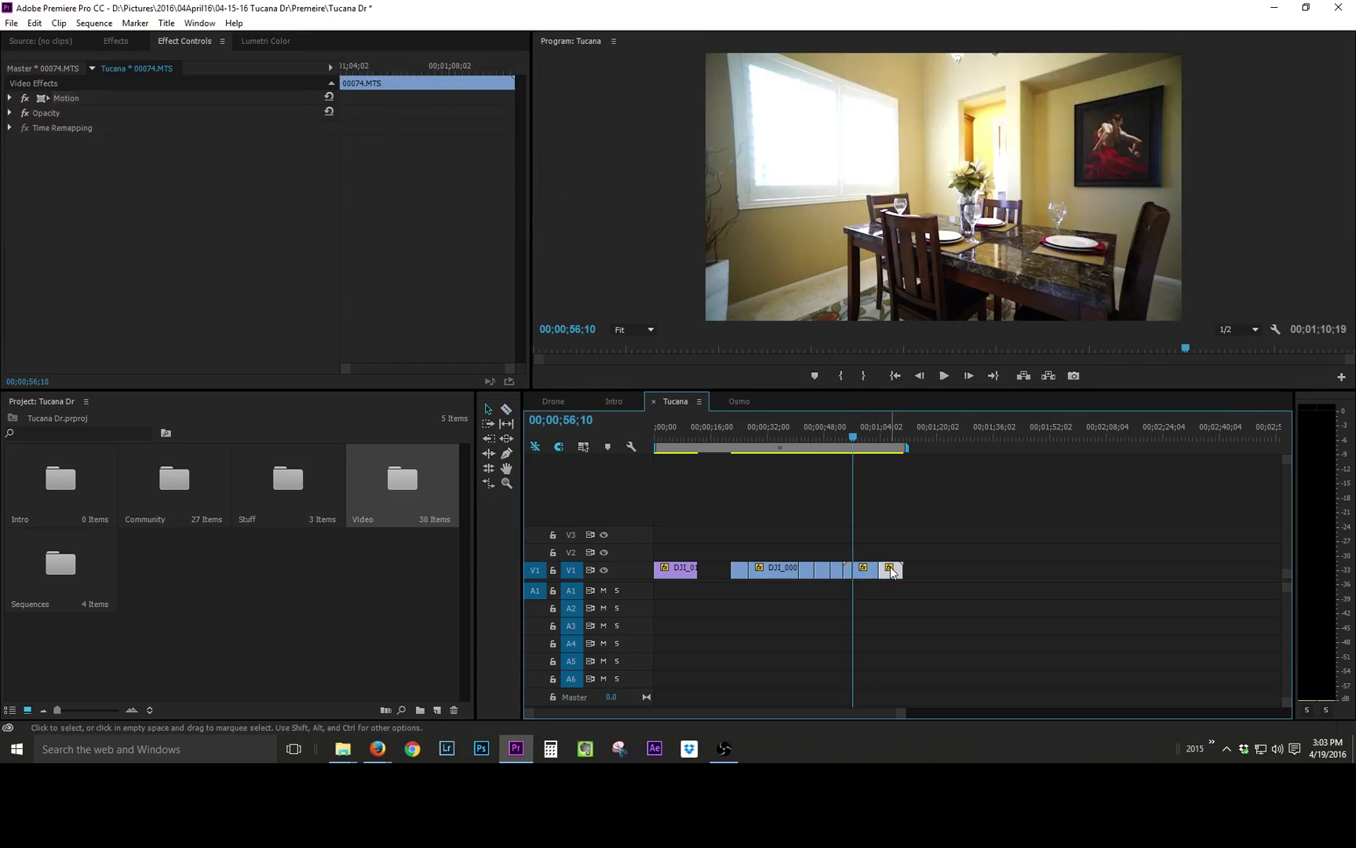
key("shift+Delete")
left_click_drag(858, 572, 864, 569)
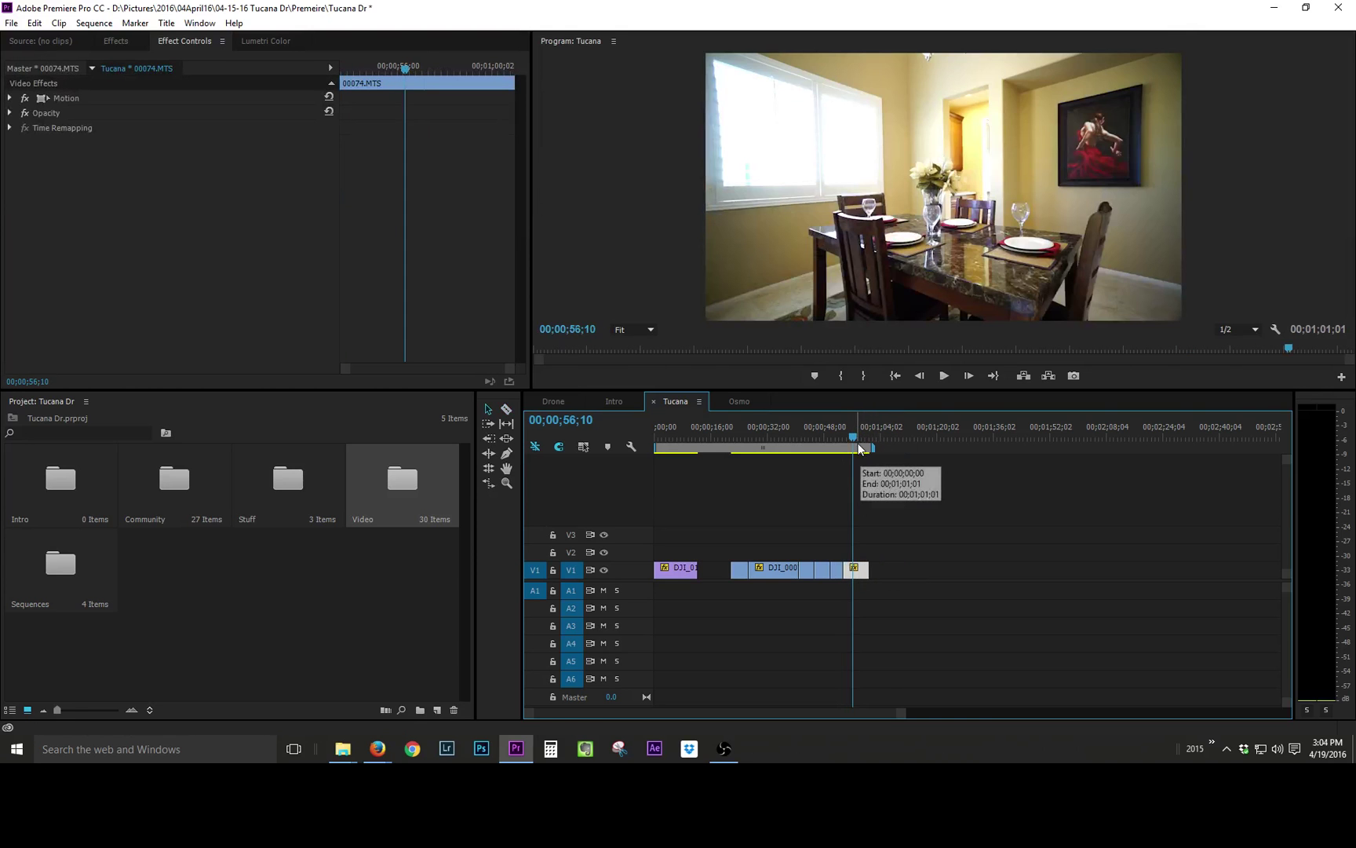
Step: Copy the DJI_0007.MOV segment leading from the dining table toward the kitchen from Osmo into Tucana, directly after 00074.MTS on track V1
left_click(738, 401)
left_click(675, 401)
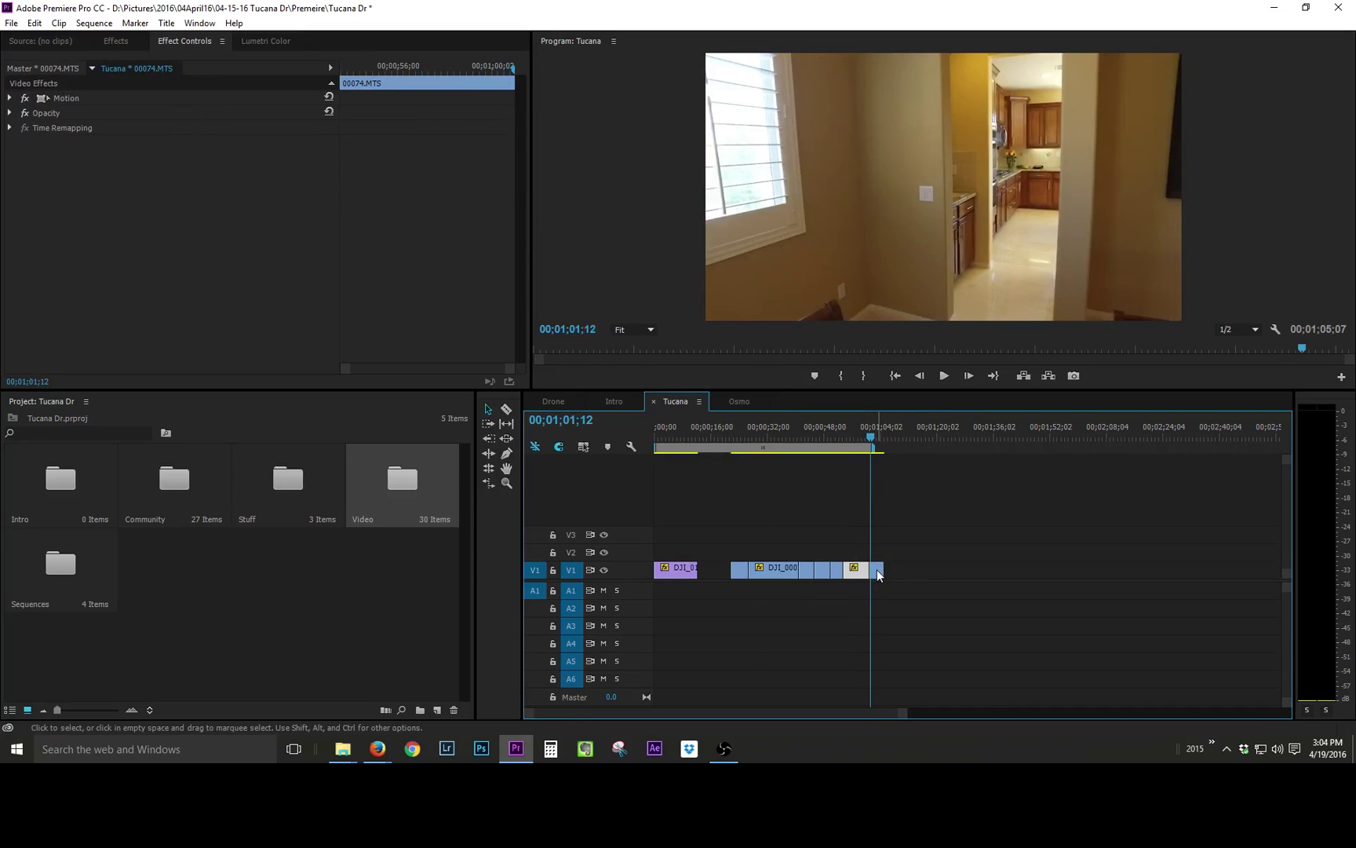
mouse_move(876, 570)
left_mouse_down()
mouse_move(888, 569)
mouse_move(870, 570)
left_mouse_up()
mouse_move(872, 447)
left_mouse_down()
mouse_move(857, 445)
mouse_move(880, 453)
left_mouse_up()
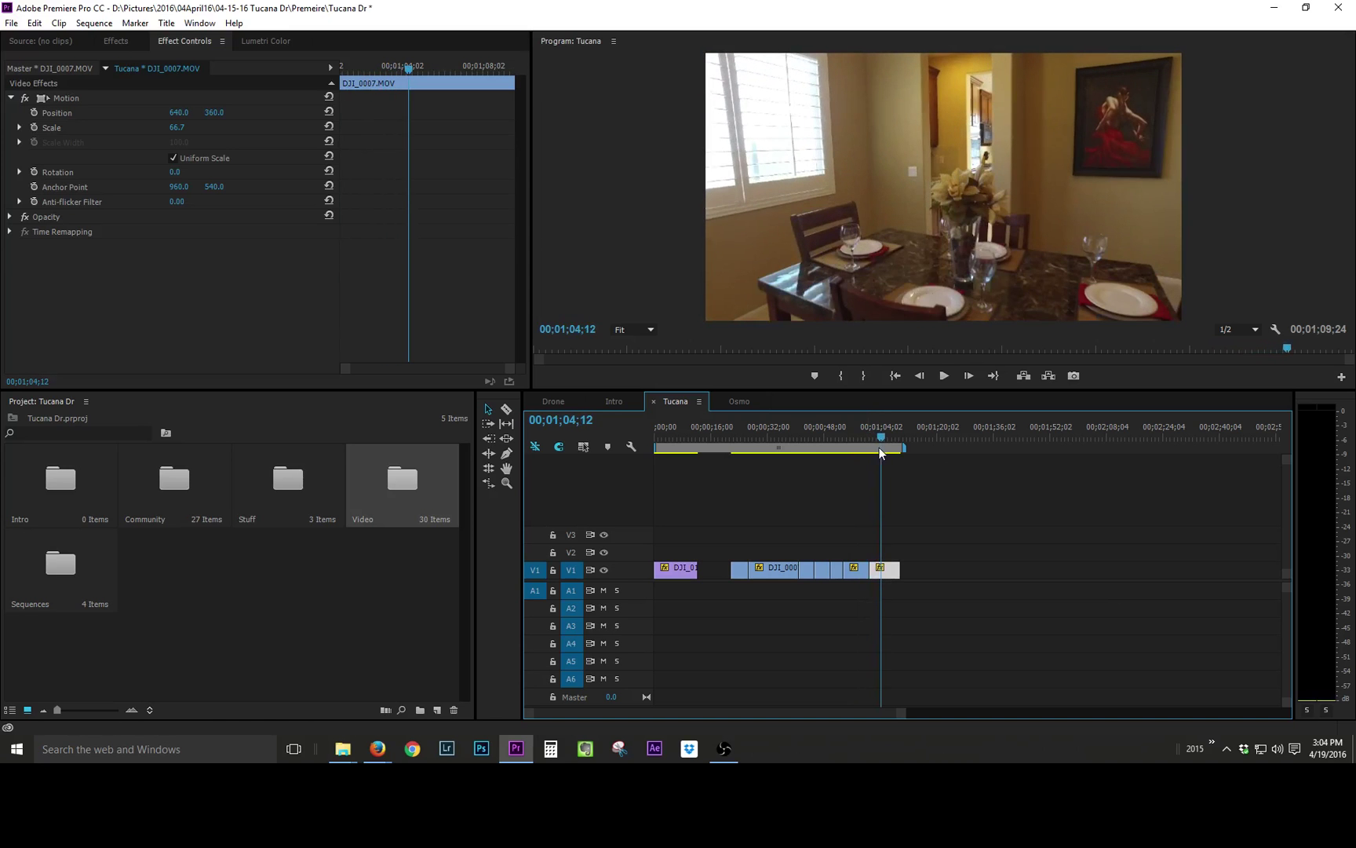
Step: Cut the last DJI_0007.MOV segment at 00;01;04;12, delete its opening, and move the kept piece against 00074.MTS
left_click(881, 574)
key("v")
key("Delete")
left_click_drag(886, 572, 873, 571)
left_click_drag(881, 447, 890, 448)
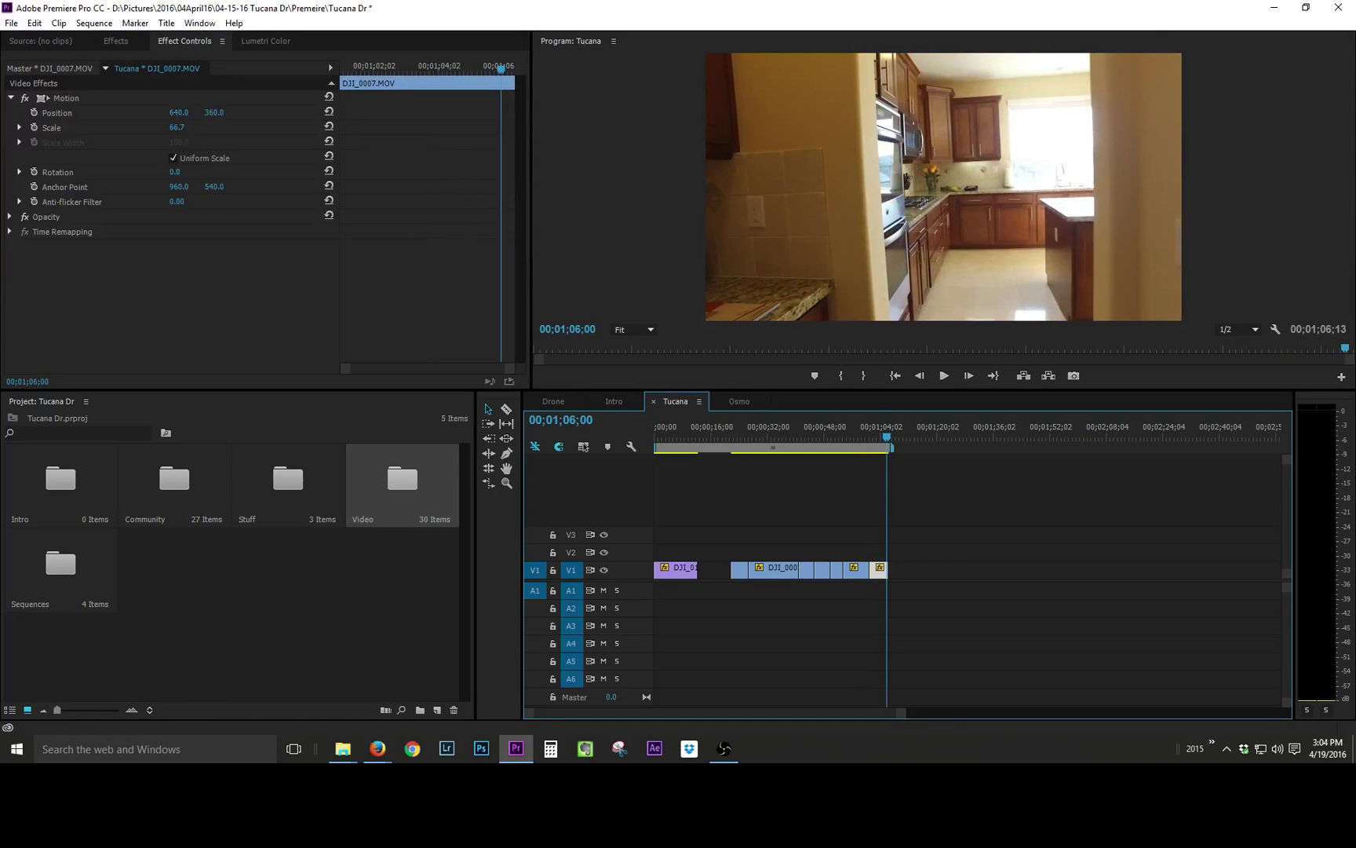
Step: Add 00078.MTS after the last DJI_0007.MOV segment on track V1 and scale its picture down toward the frame size
left_click_drag(939, 597, 909, 593)
left_click(899, 437)
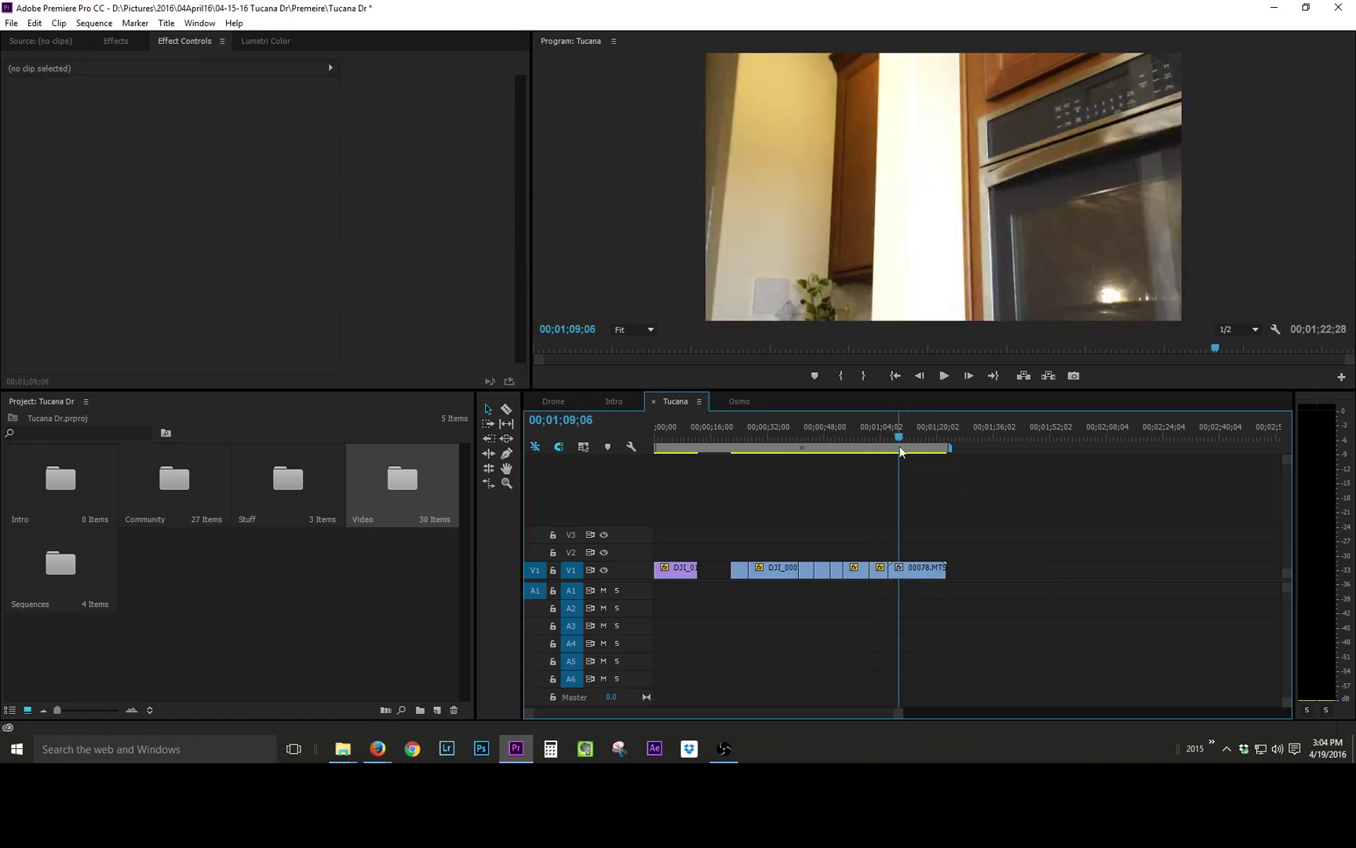
left_click(897, 567)
left_click(85, 99)
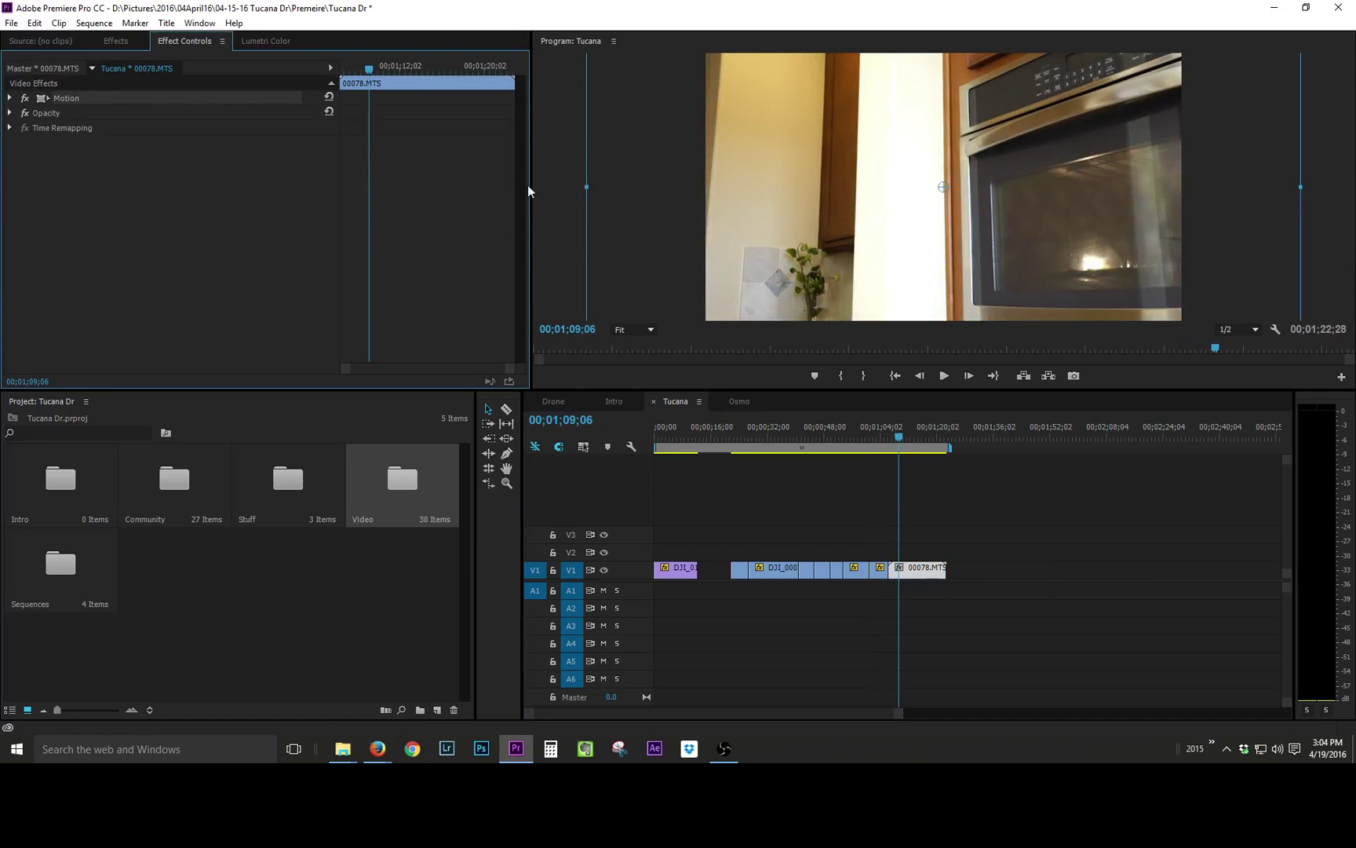
left_click_drag(573, 187, 700, 189)
Step: Cut 00078.MTS at 00;01;08;24 and 00;01;13;01, delete the outer pieces, and move the oven shot against the preceding DJI_0007.MOV segment
mouse_move(911, 435)
left_mouse_down()
mouse_move(928, 430)
mouse_move(899, 428)
left_mouse_up()
key("c")
left_click(902, 566)
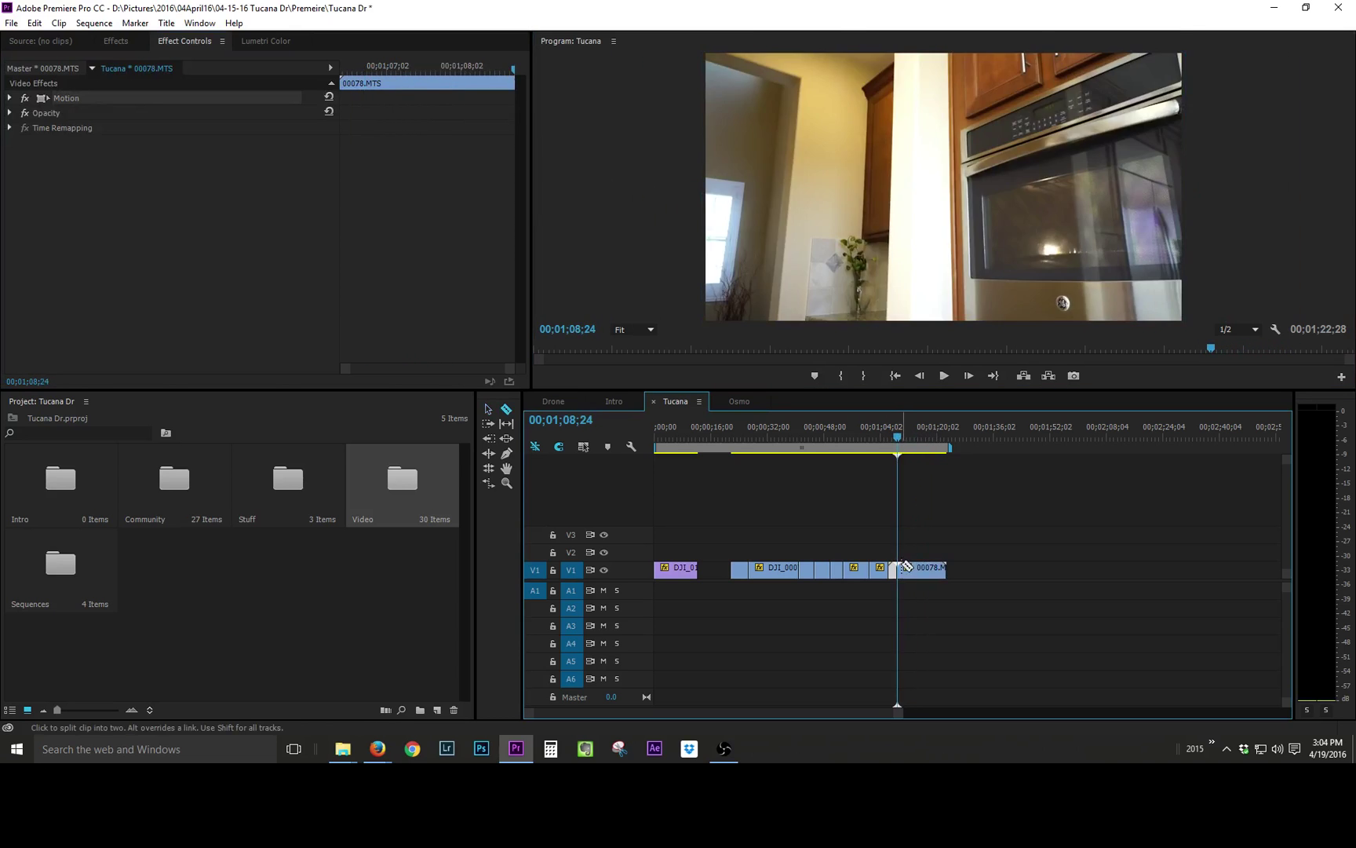
key("space")
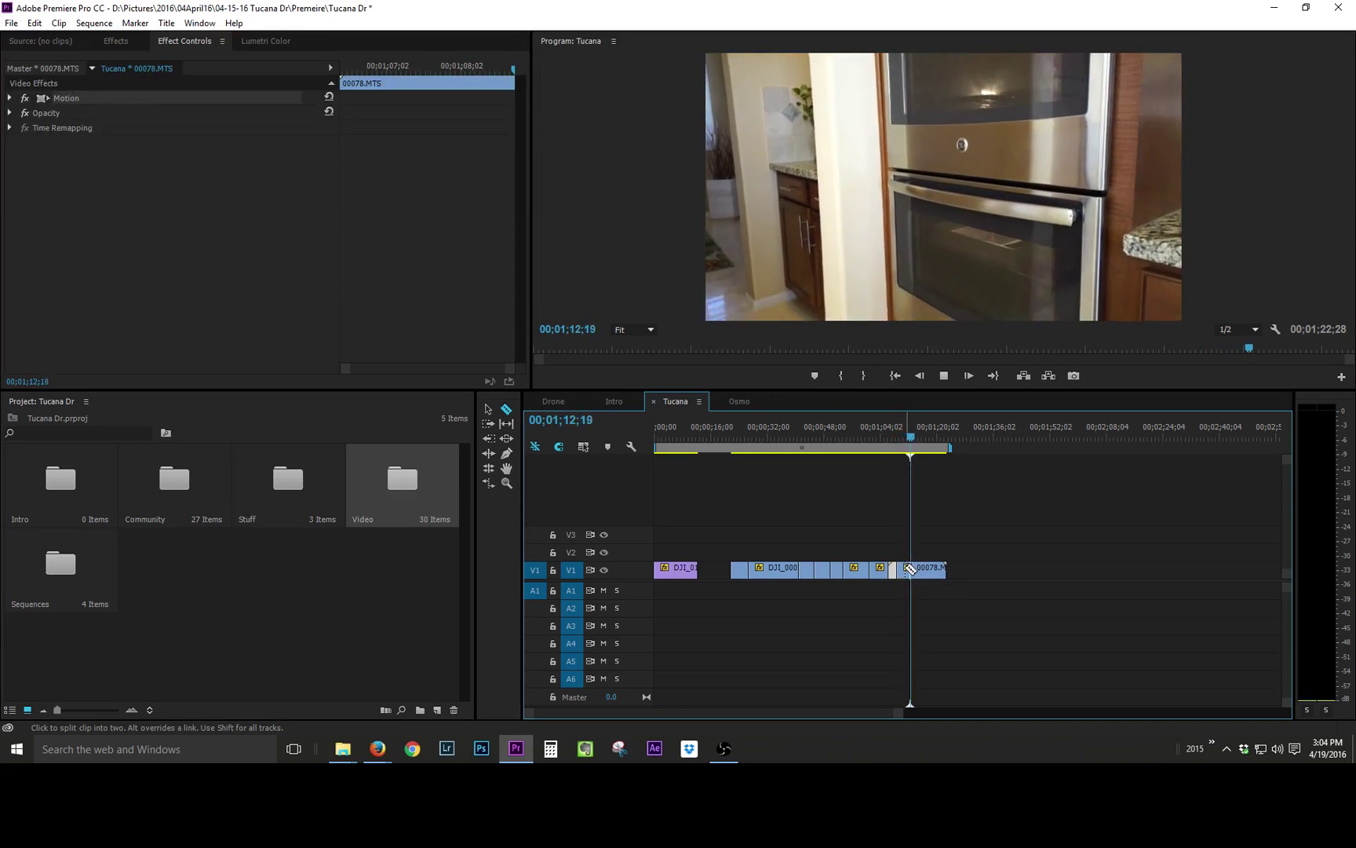
key("space")
left_click(916, 575)
key("v")
left_click(934, 577)
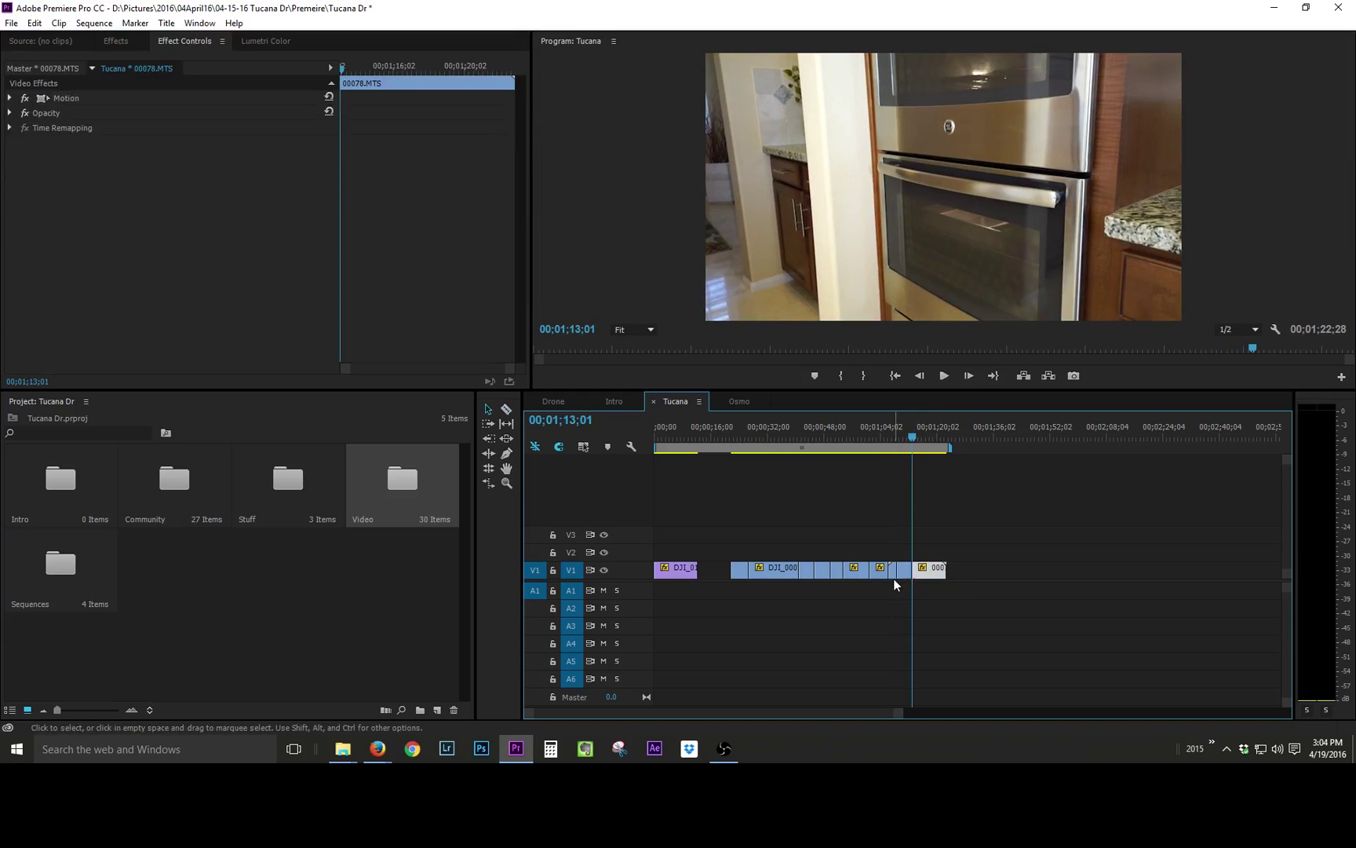
key("Delete")
left_click_drag(908, 571, 903, 571)
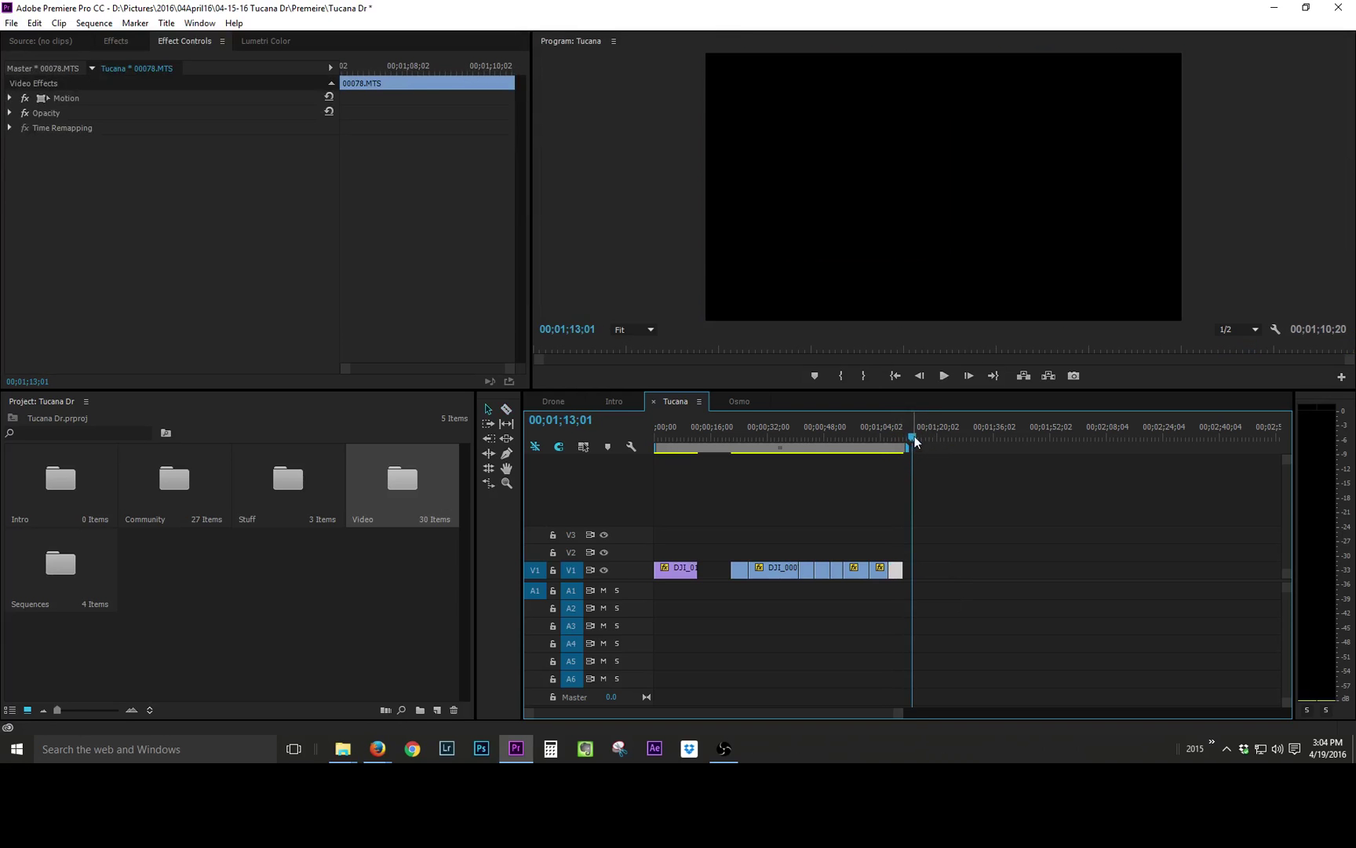
mouse_move(915, 438)
left_mouse_down()
mouse_move(892, 439)
mouse_move(902, 444)
left_mouse_up()
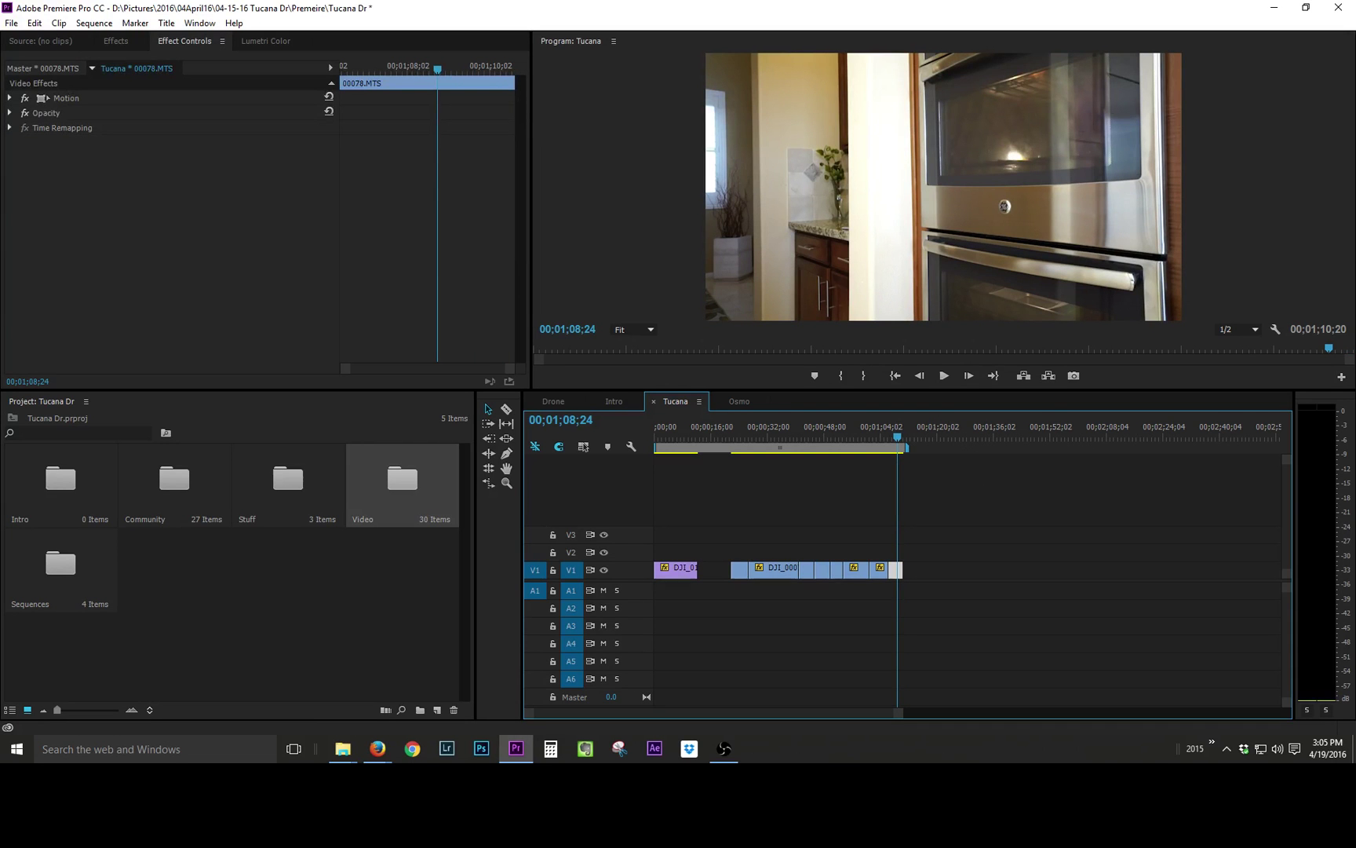
Step: Add 00076.MTS after 00078.MTS on track V1 and set its Scale to 72.7
left_click_drag(1355, 566, 917, 593)
key("Delete")
left_click(927, 570)
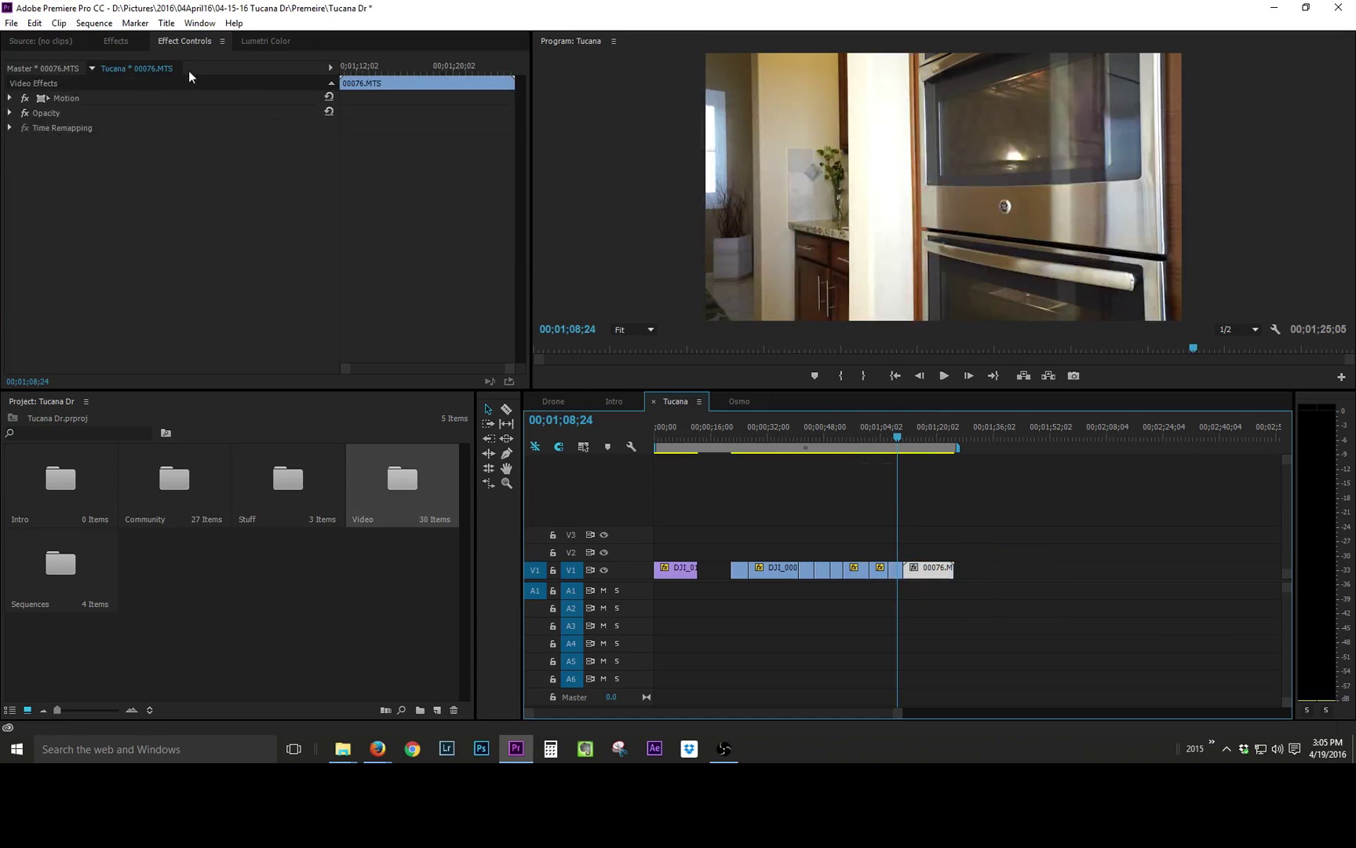
left_click(9, 97)
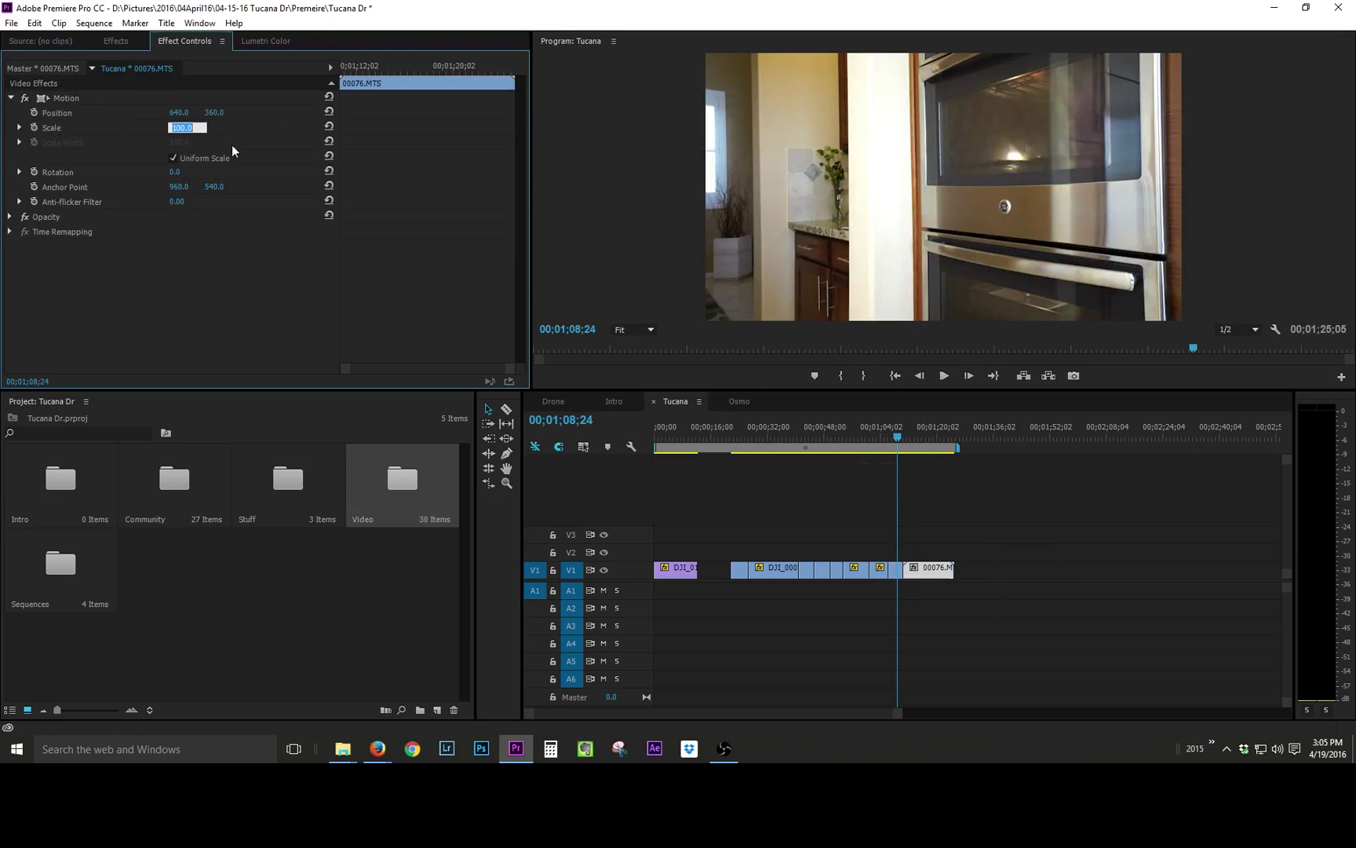
type("7")
key("Return")
left_click(912, 434)
left_click_drag(912, 435, 934, 433)
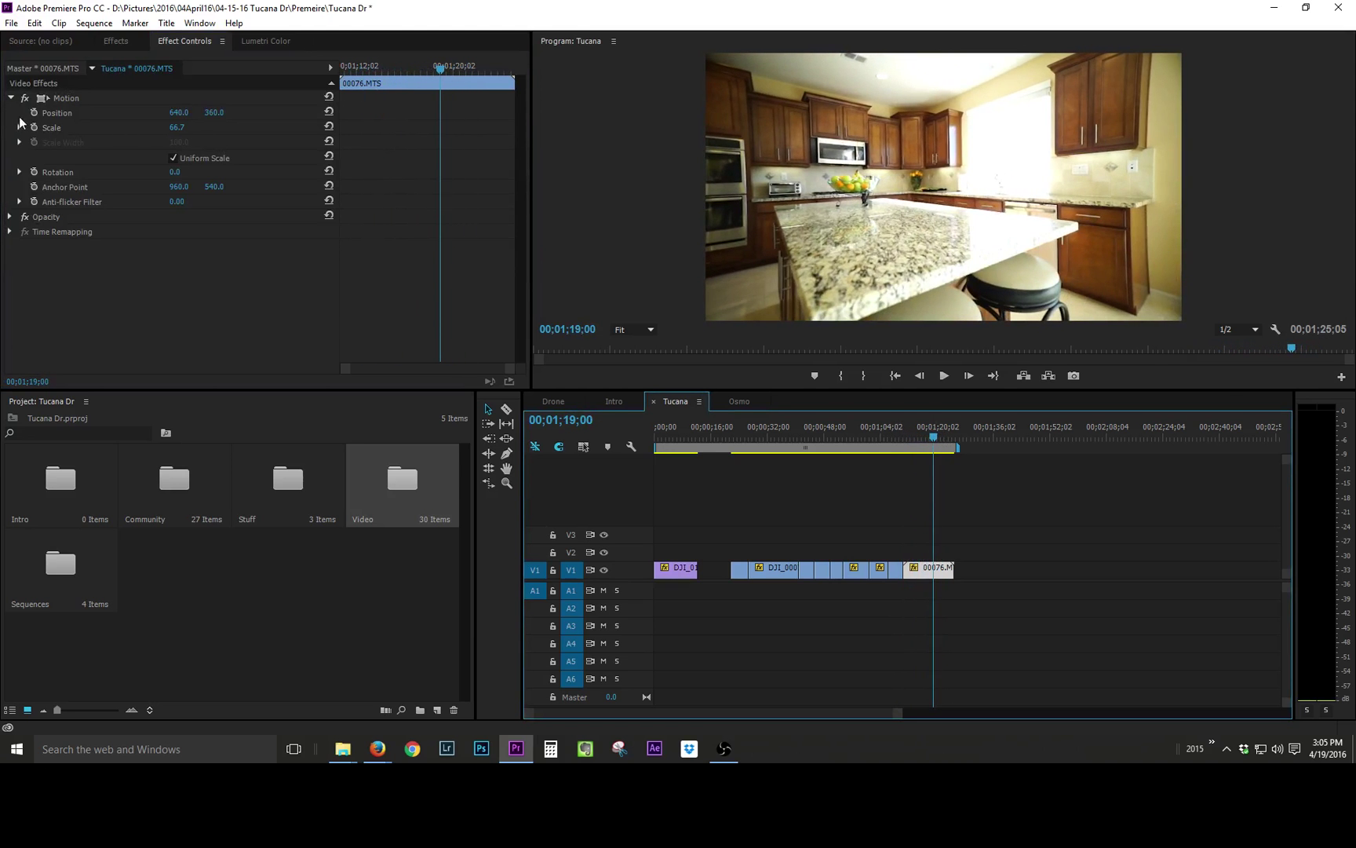
left_click(21, 128)
left_click_drag(222, 157, 239, 154)
Step: Cut 00076.MTS at 00;01;20;12 and 00;01;22;12, delete the outer pieces, and move the kept kitchen shot against 00078.MTS
left_click(939, 441)
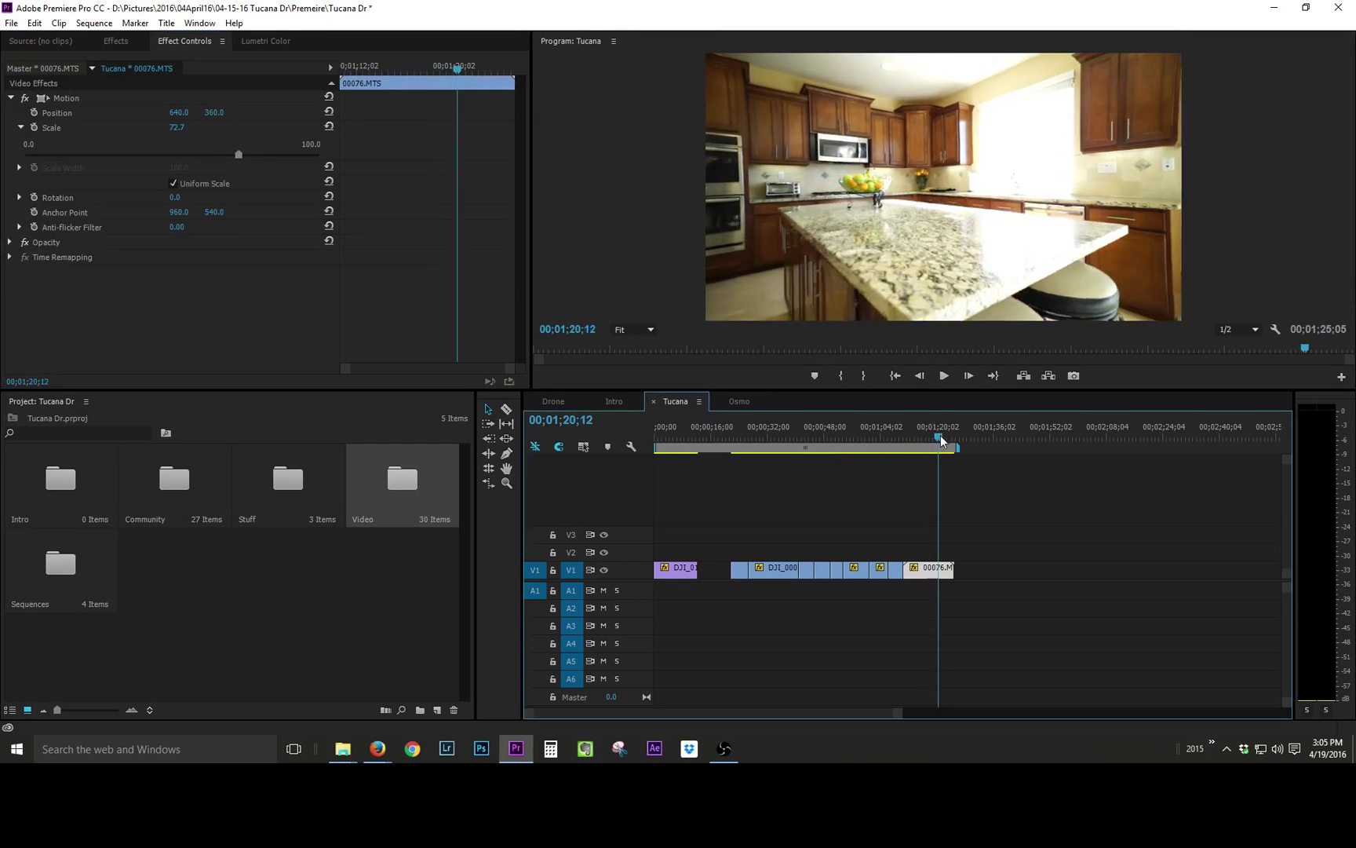
key("c")
left_click(945, 556)
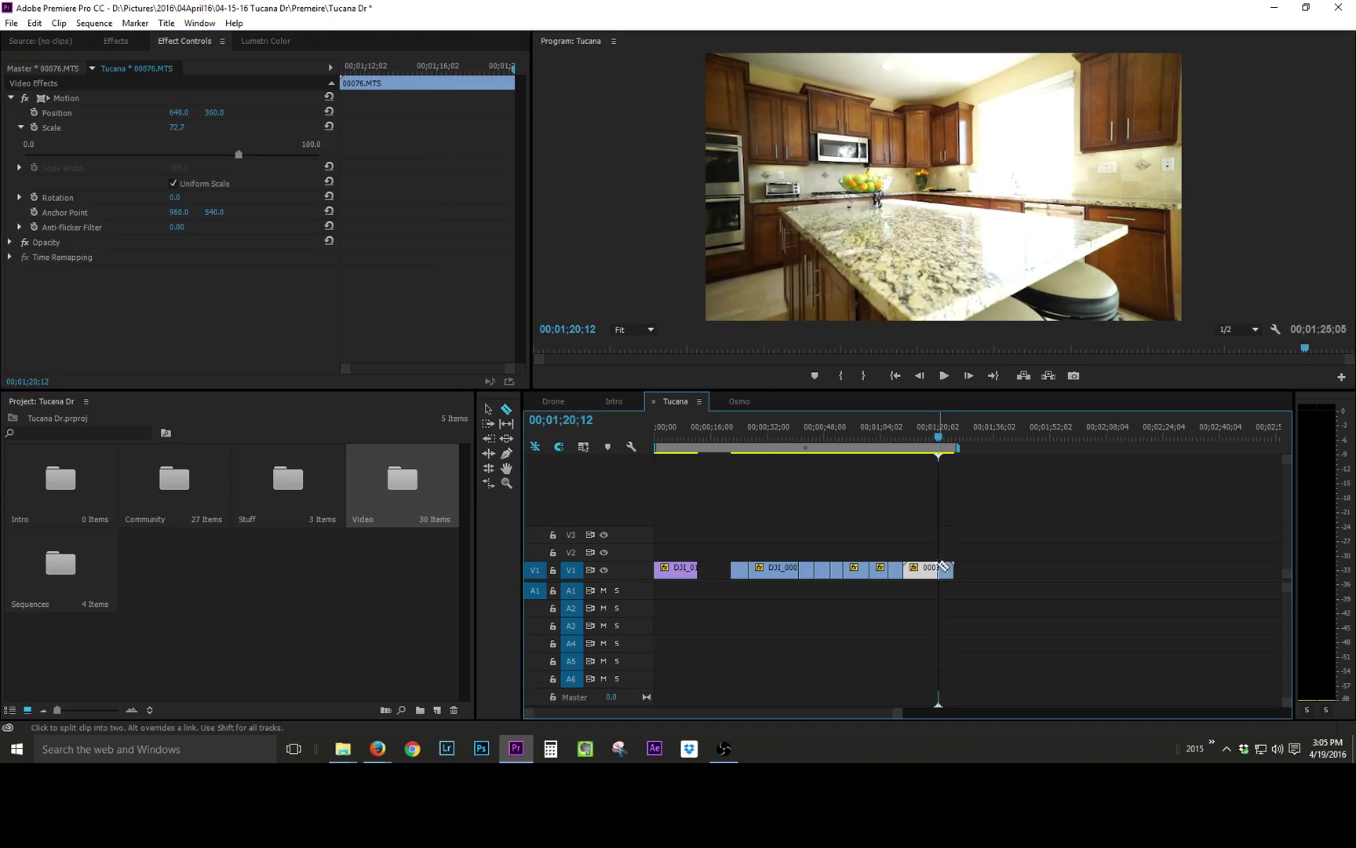
key("space")
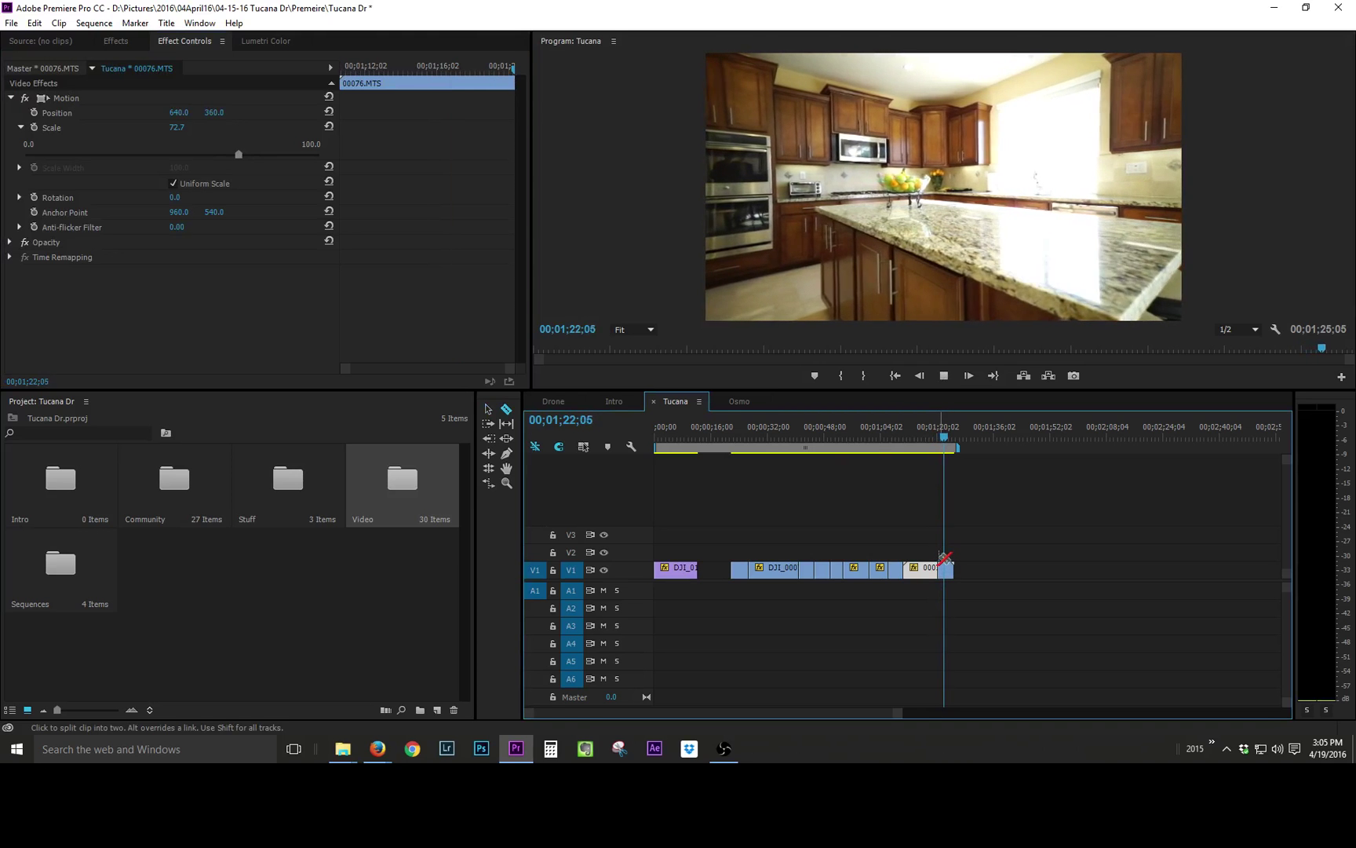
key("space")
key("v")
key("Delete")
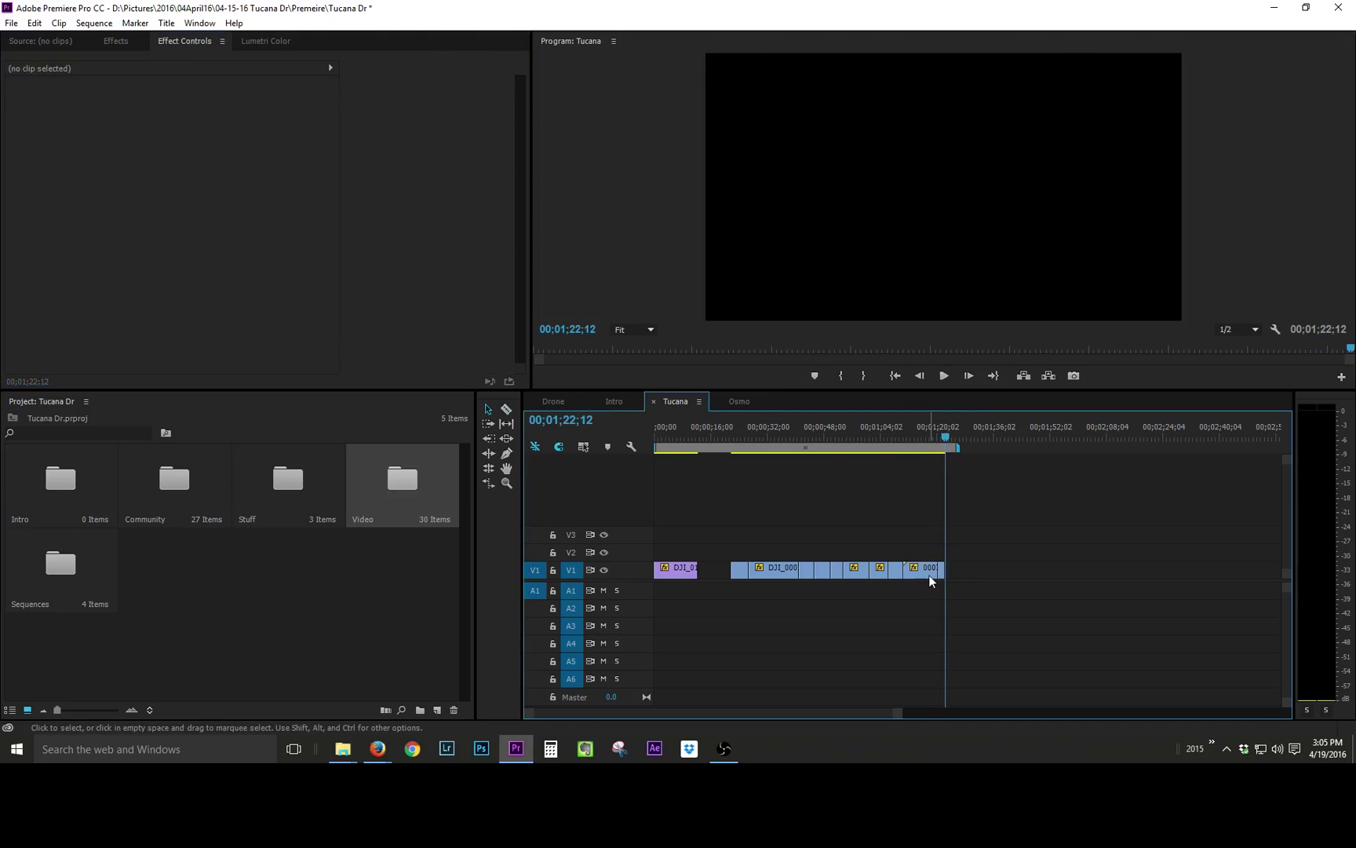
left_click_drag(940, 573, 904, 573)
left_click(893, 440)
left_click_drag(895, 445, 916, 436)
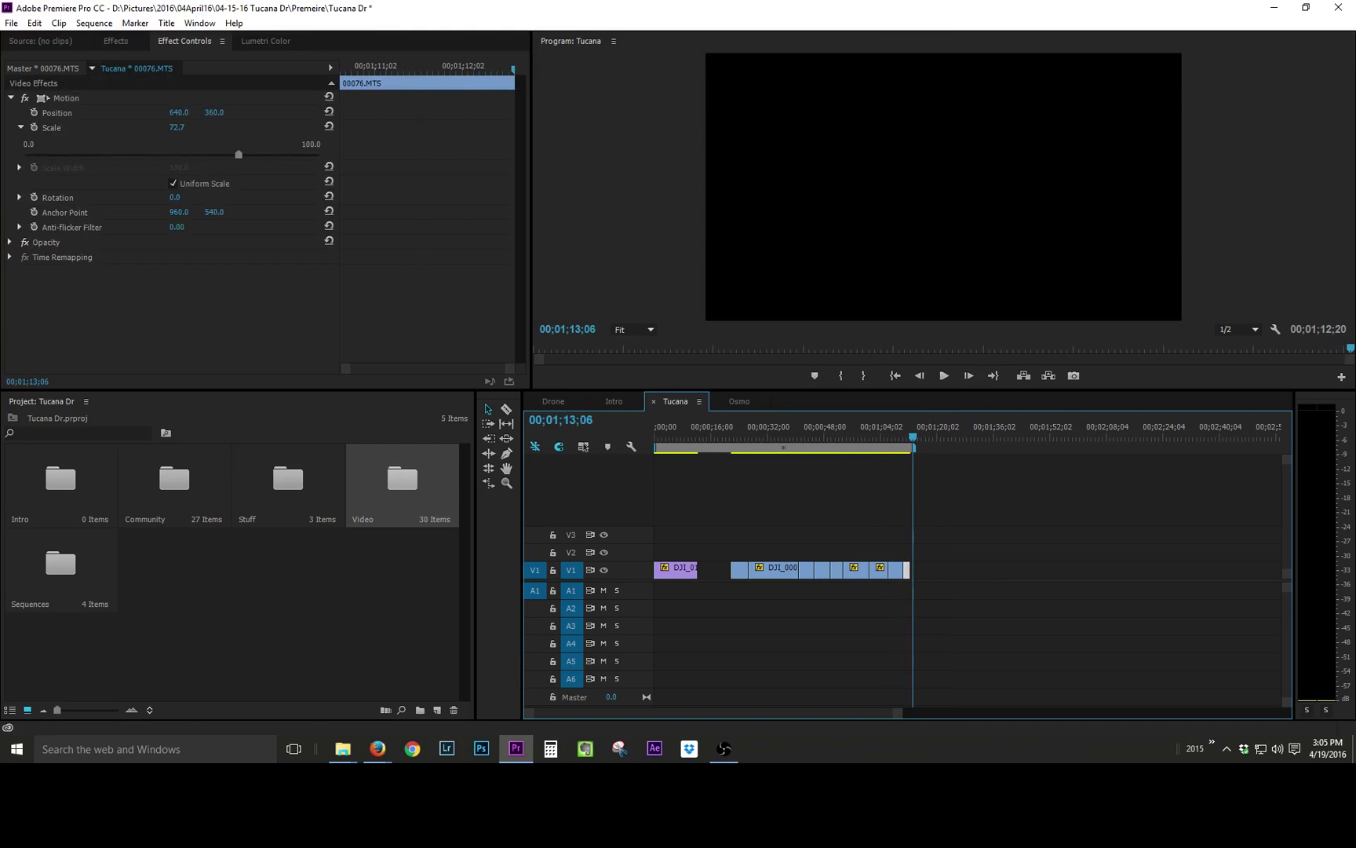
Step: Add 00075.MTS after 00076.MTS on track V1 and cut it where the usable kitchen island shot begins
left_click_drag(1087, 463, 909, 573)
left_click(954, 557)
key("=")
left_click_drag(871, 435, 958, 436)
key("c")
left_click(960, 570)
Step: Cut 00075.MTS at 00;01;28;07 and delete the tail
key("space")
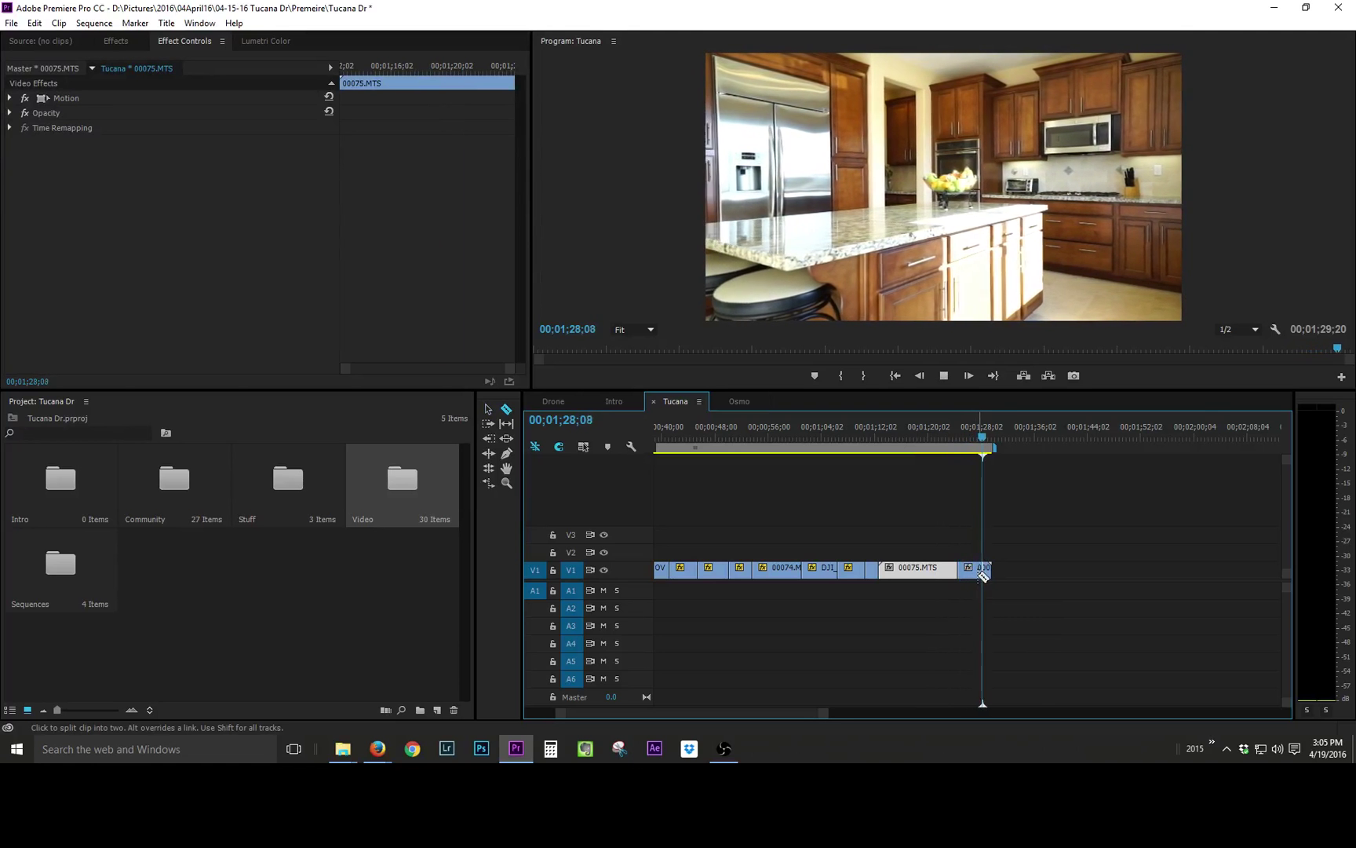
key("space")
left_click(679, 255)
key("Left")
key("Left")
key("Left")
key("Left")
key("Left")
key("Left")
key("Left")
key("Left")
key("Left")
key("Left")
key("Left")
key("Left")
key("Left")
key("Left")
key("Left")
key("Left")
key("Left")
key("Left")
key("Left")
key("Left")
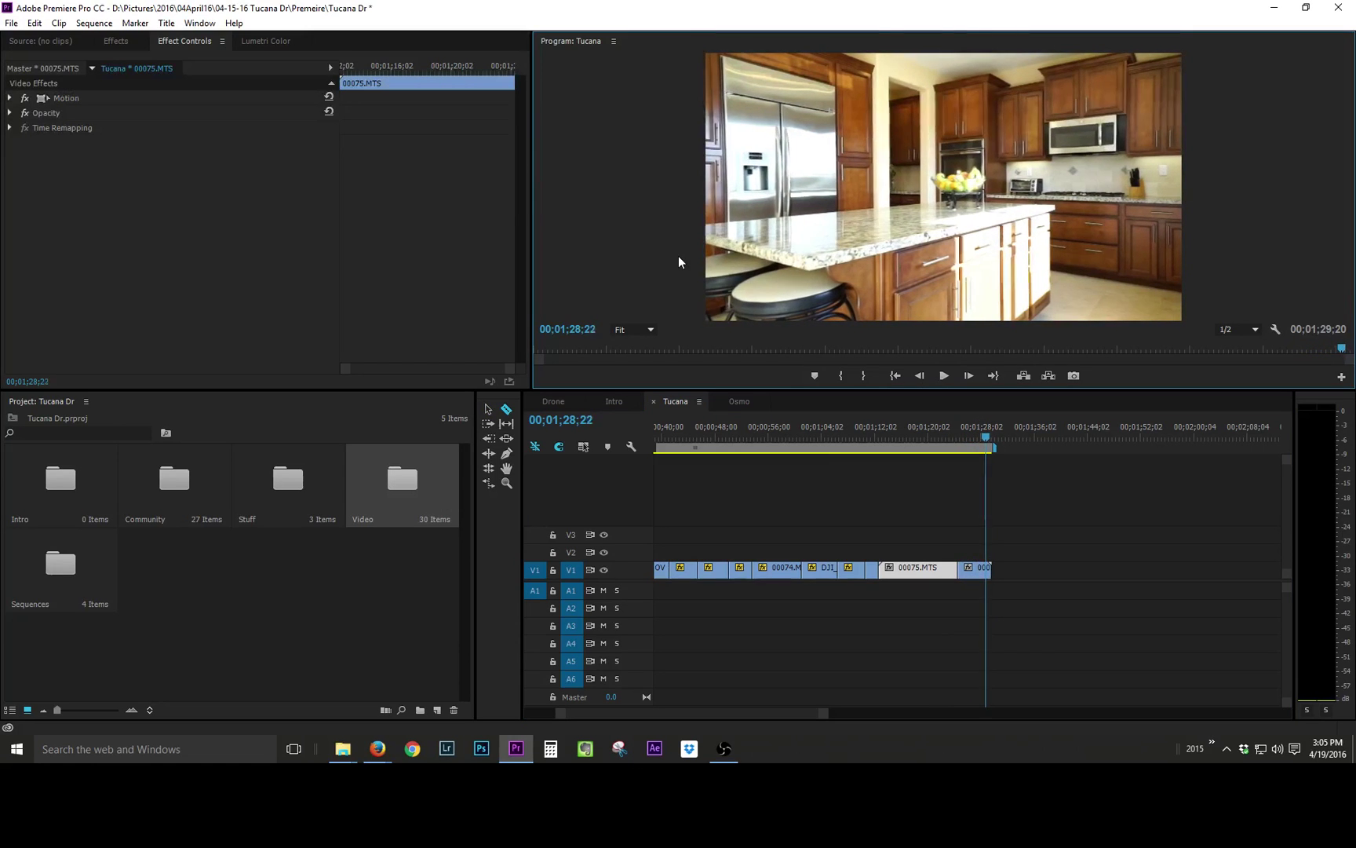
left_click(985, 568)
key("v")
left_click(987, 569)
key("Delete")
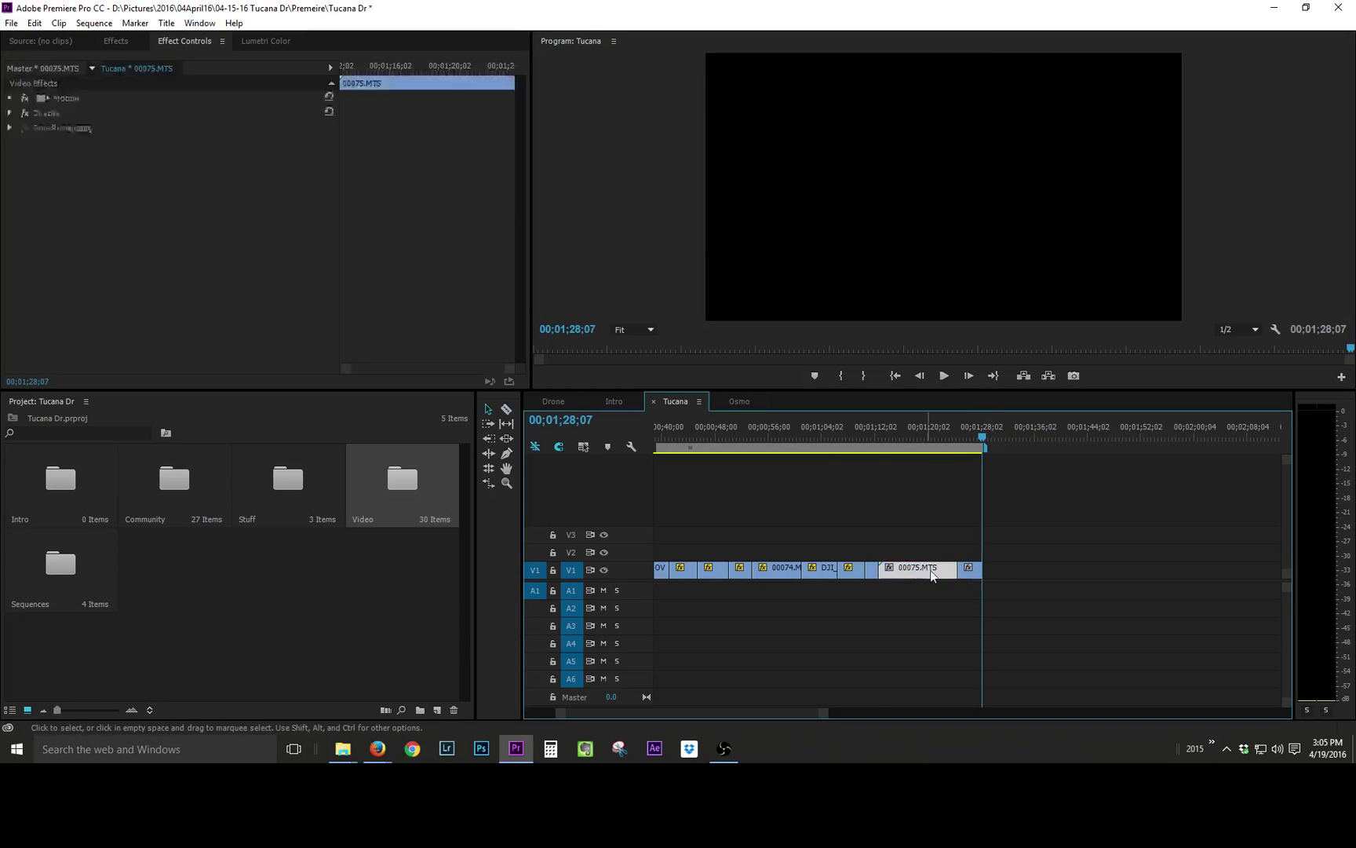
Step: Delete the unusable start of 00075.MTS and move the kept kitchen island shot against 00076.MTS on track V1
left_click_drag(973, 572, 904, 570)
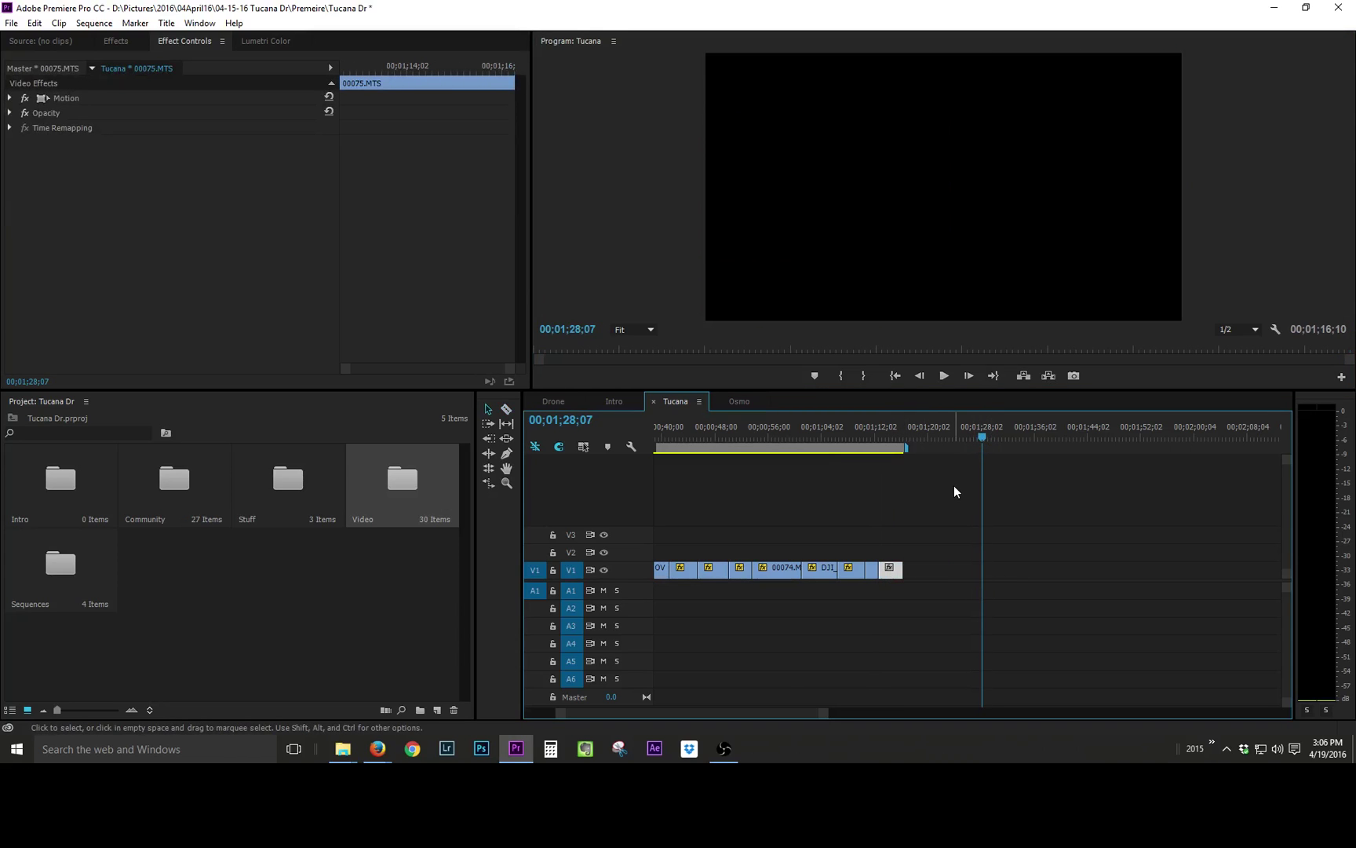
left_click_drag(980, 435, 897, 434)
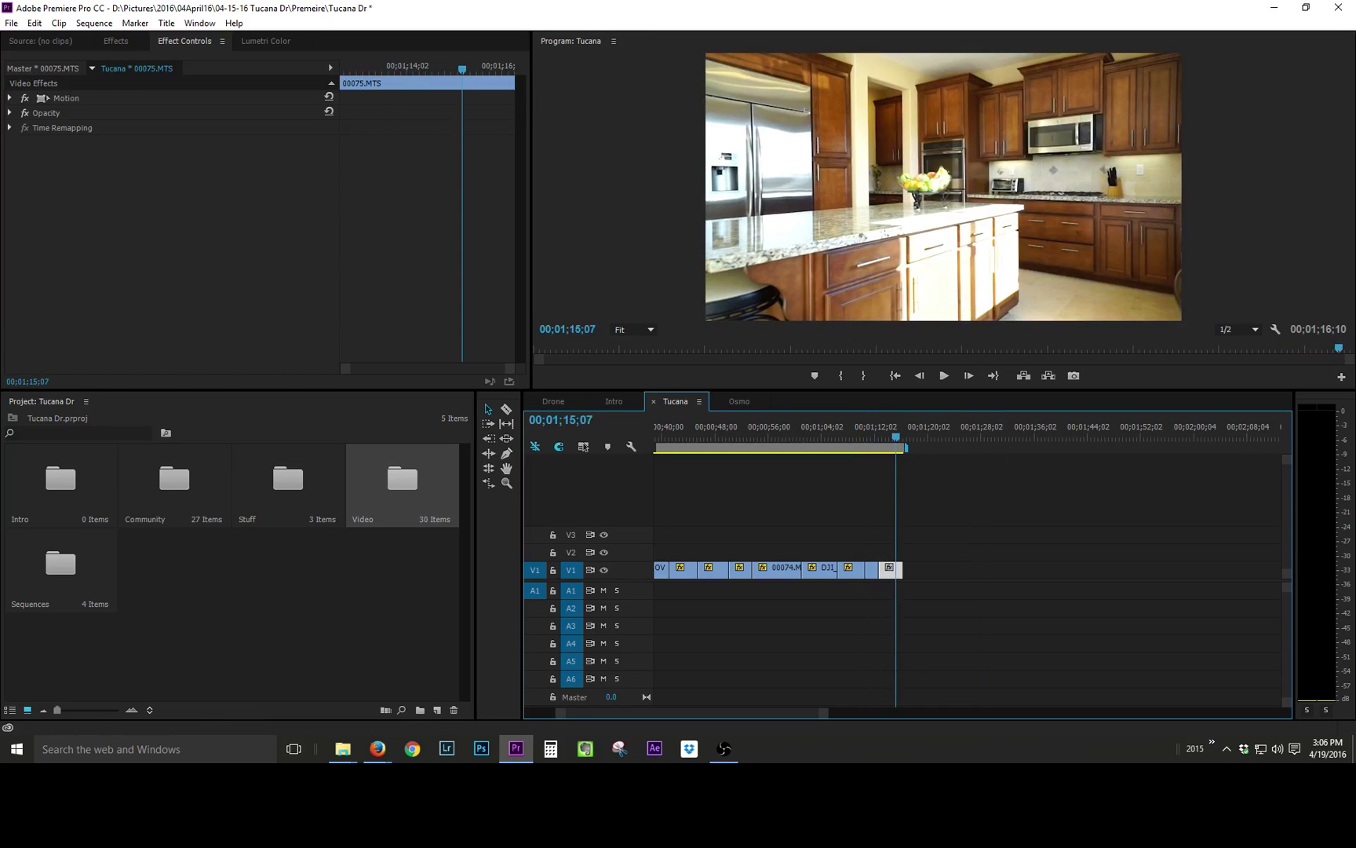
Step: Add 00077.MTS after 00075.MTS on track V1, scale it down to show more of the cooktop, and remove its audio
left_click_drag(1355, 590, 922, 592)
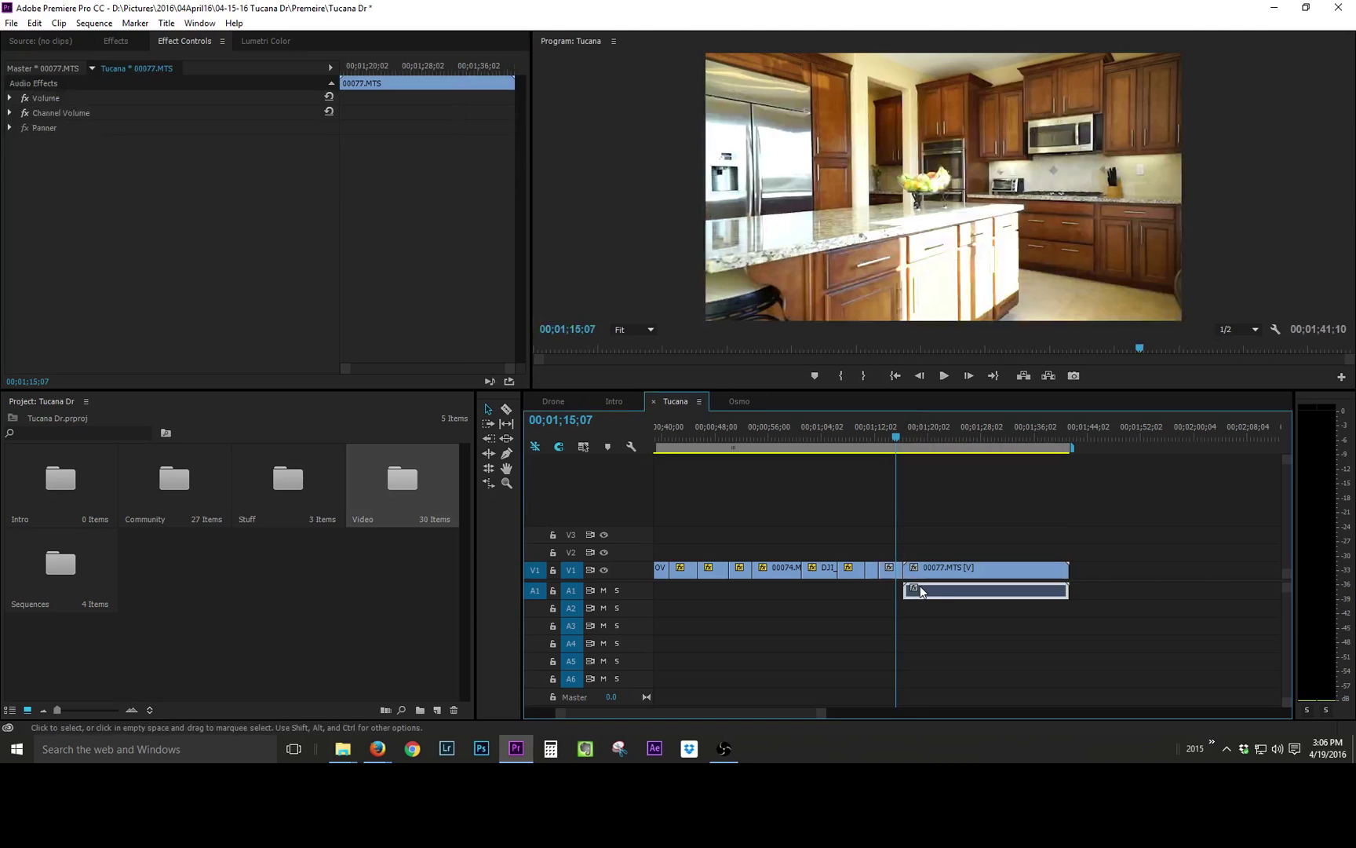
left_click(956, 570)
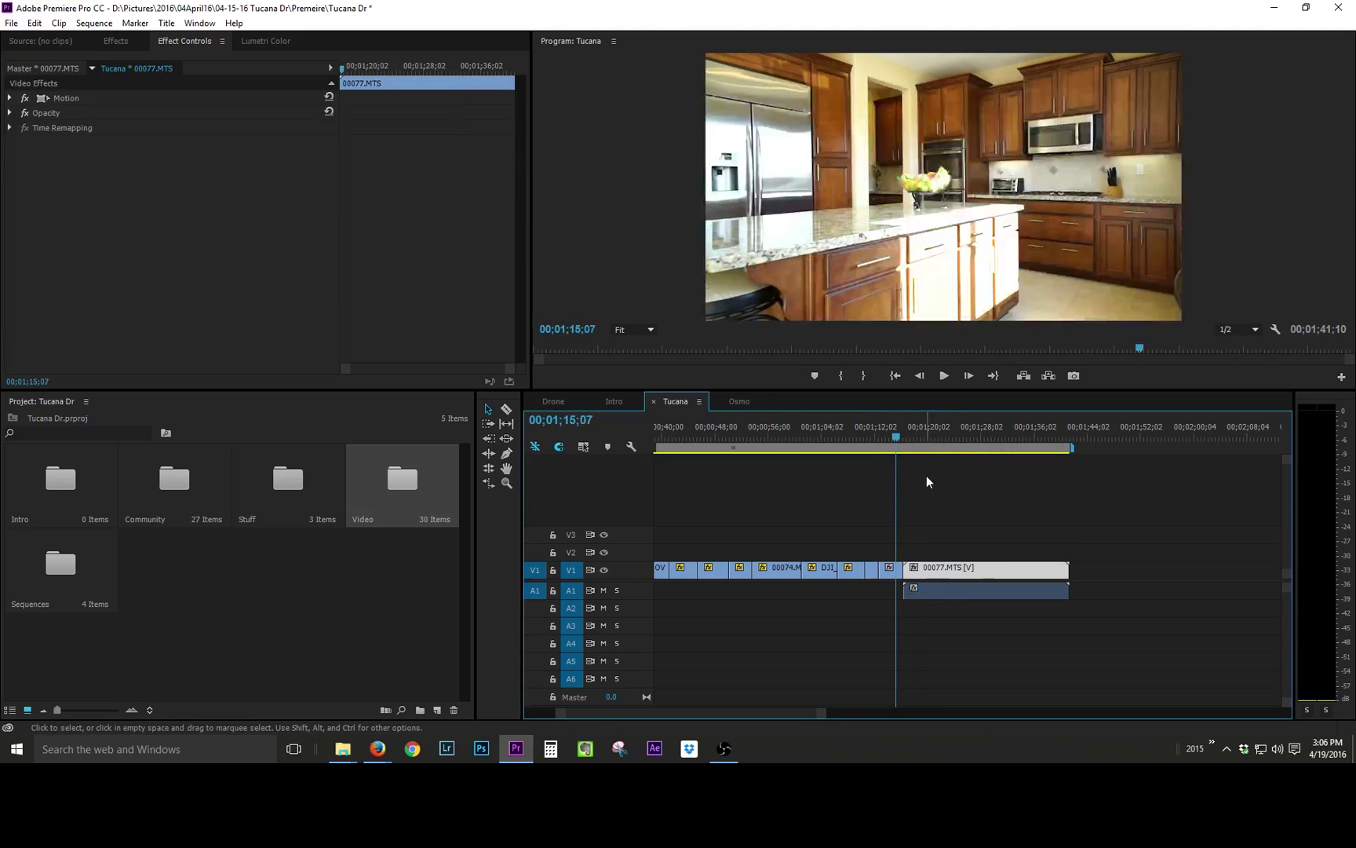
left_click(947, 429)
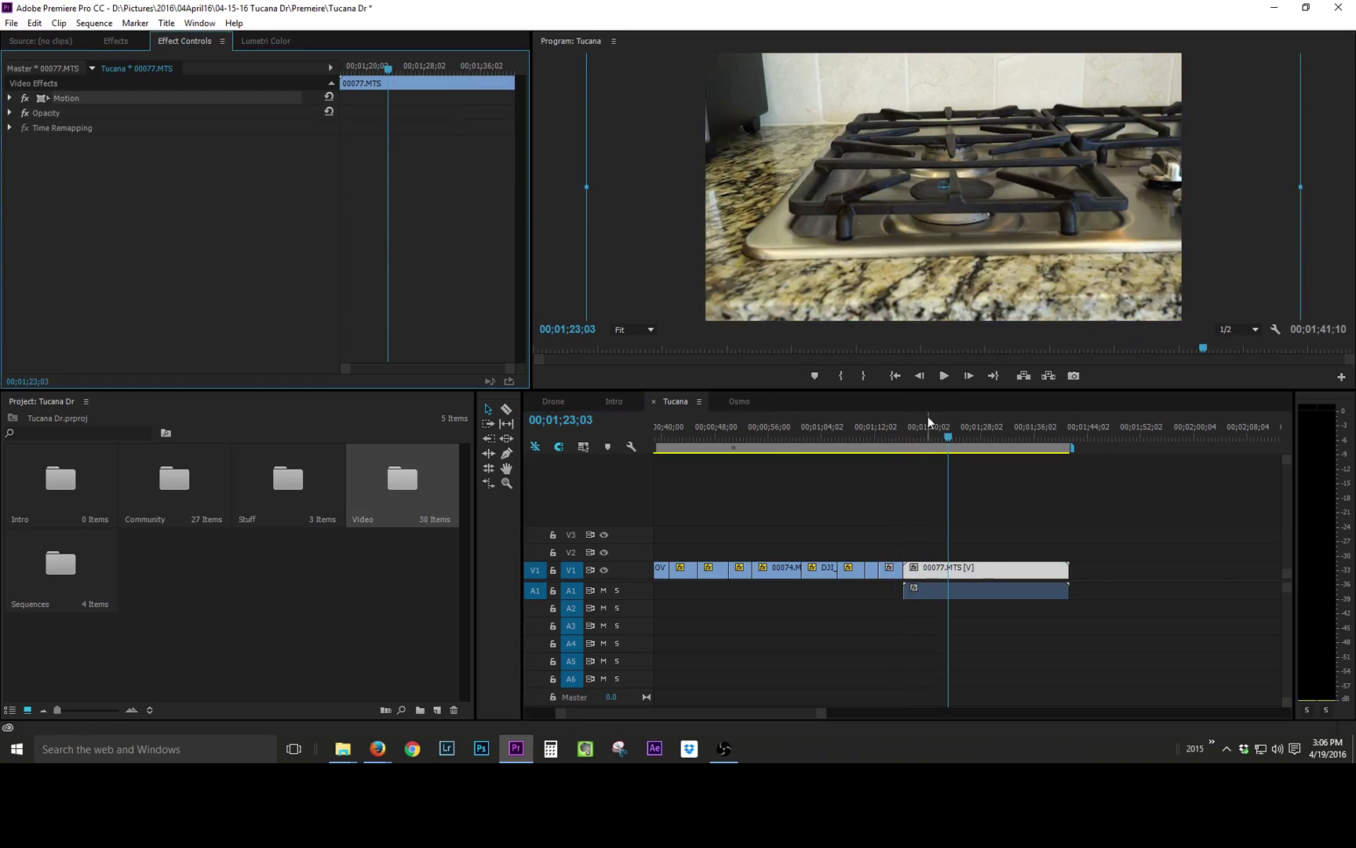
left_click_drag(595, 187, 643, 189)
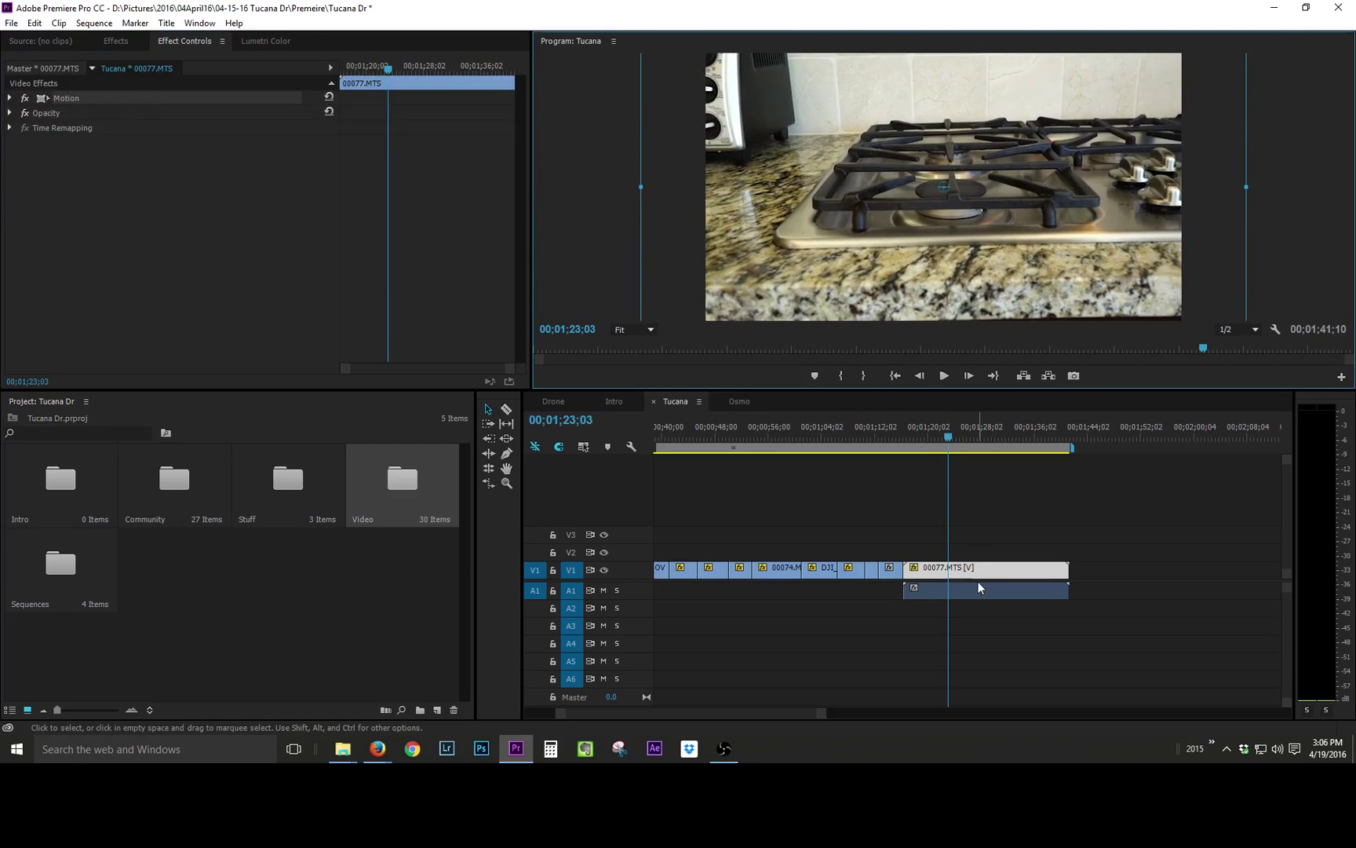
left_click(958, 459)
Step: Cut 00077.MTS around the usable cooktop shot ending at 00;01;38;24, delete the outer pieces, and move the kept shot against 00075.MTS
left_click_drag(958, 429, 1056, 428)
key("c")
left_click(1032, 562)
left_click(1053, 568)
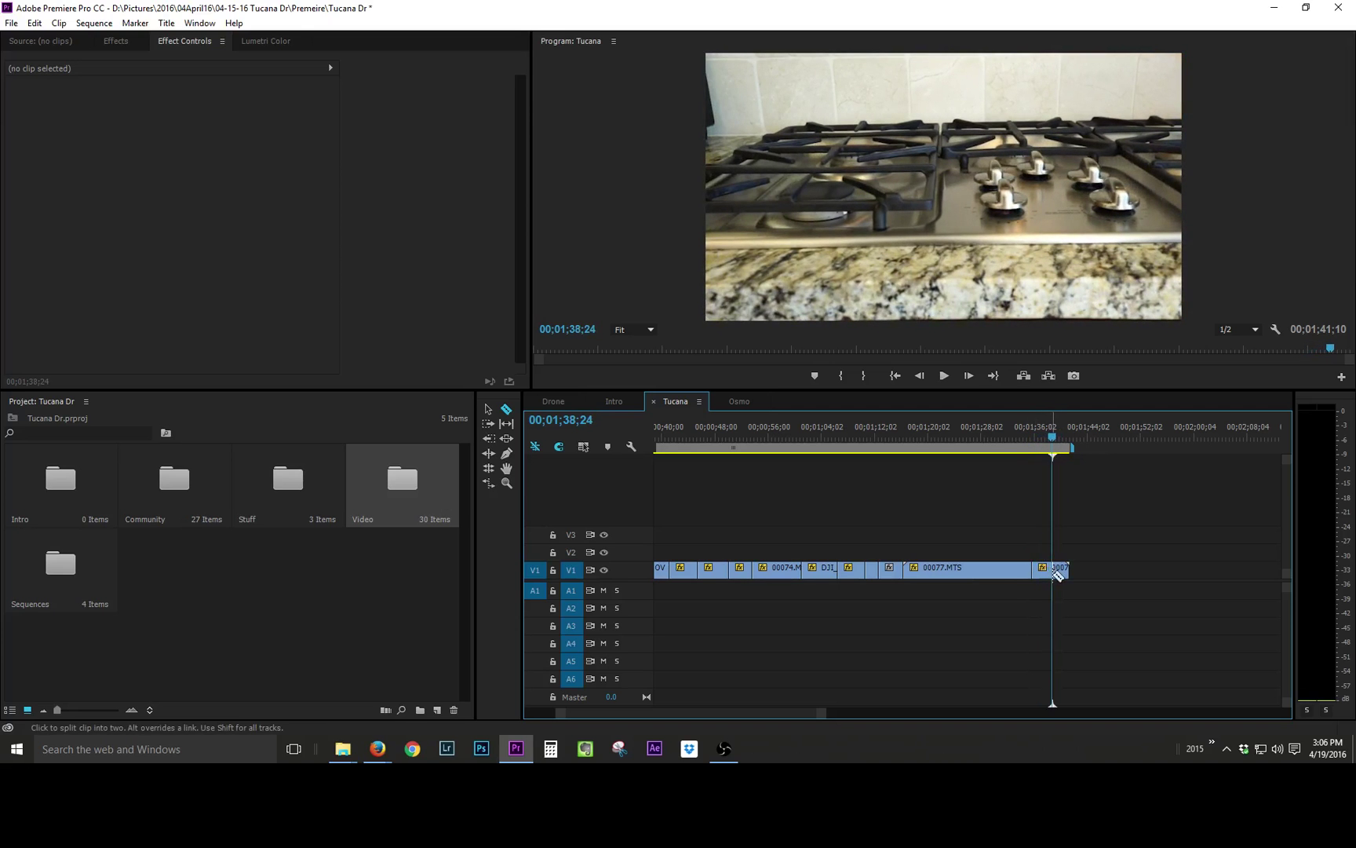
key("v")
left_click(1062, 570)
left_click(1009, 575, "shift")
key("Delete")
left_click_drag(1044, 574, 923, 576)
Step: Shift the 00077.MTS cooktop shot upward in the frame and play back its start to check the framing
left_click_drag(1003, 436, 918, 438)
left_click(92, 99)
mouse_move(799, 195)
left_mouse_down()
mouse_move(803, 251)
mouse_move(802, 150)
mouse_move(802, 172)
left_mouse_up()
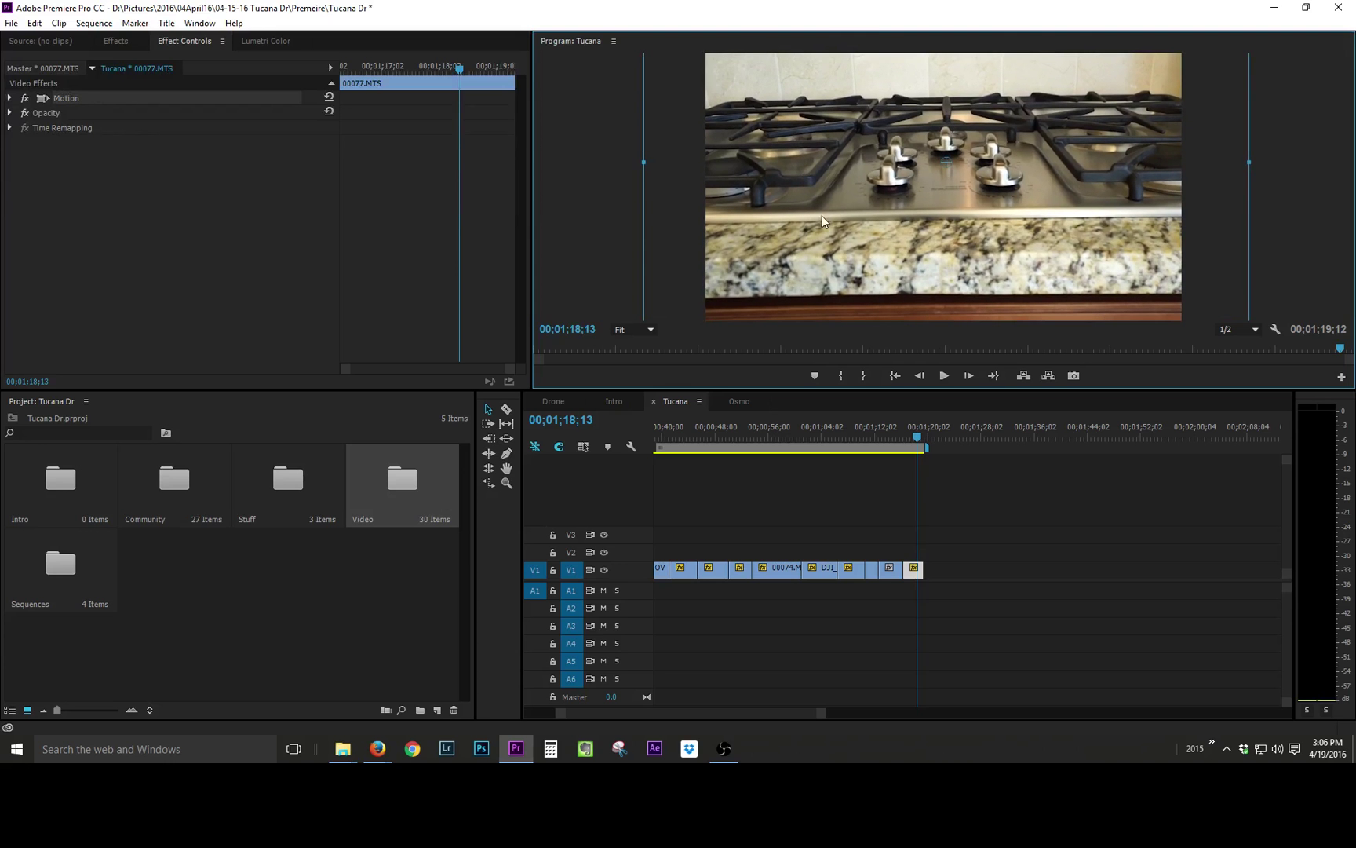
left_click(904, 434)
key("space")
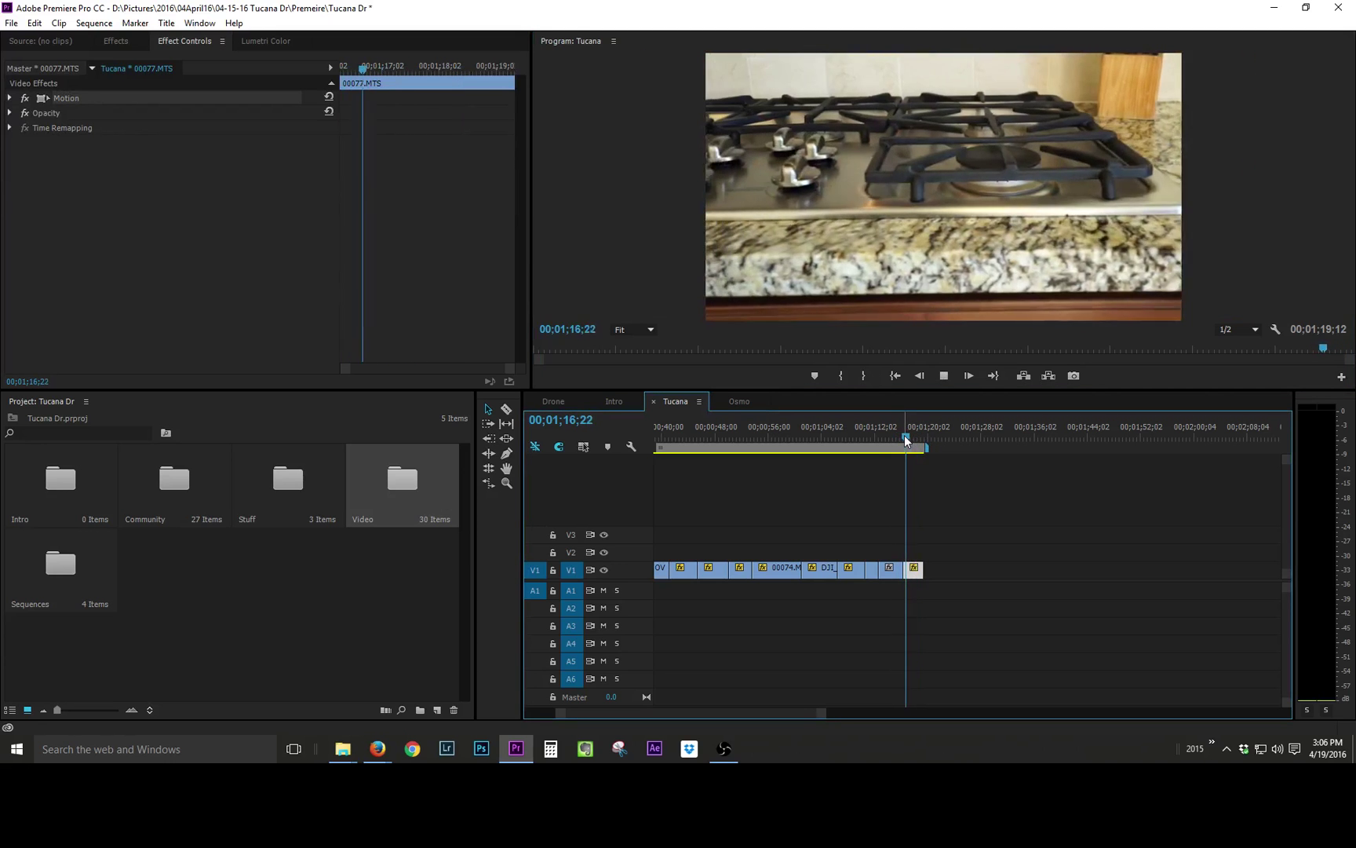
left_click(894, 440)
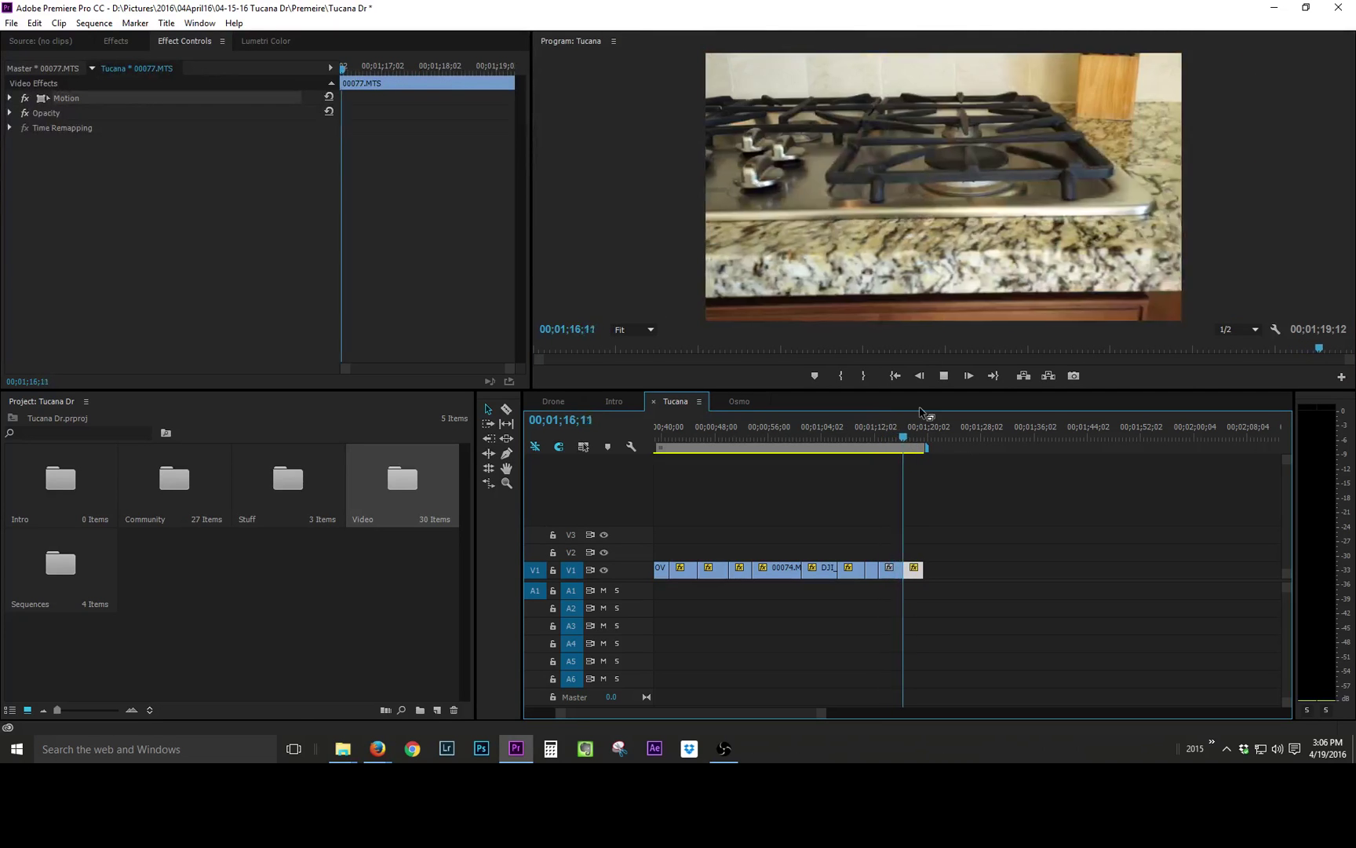
key("space")
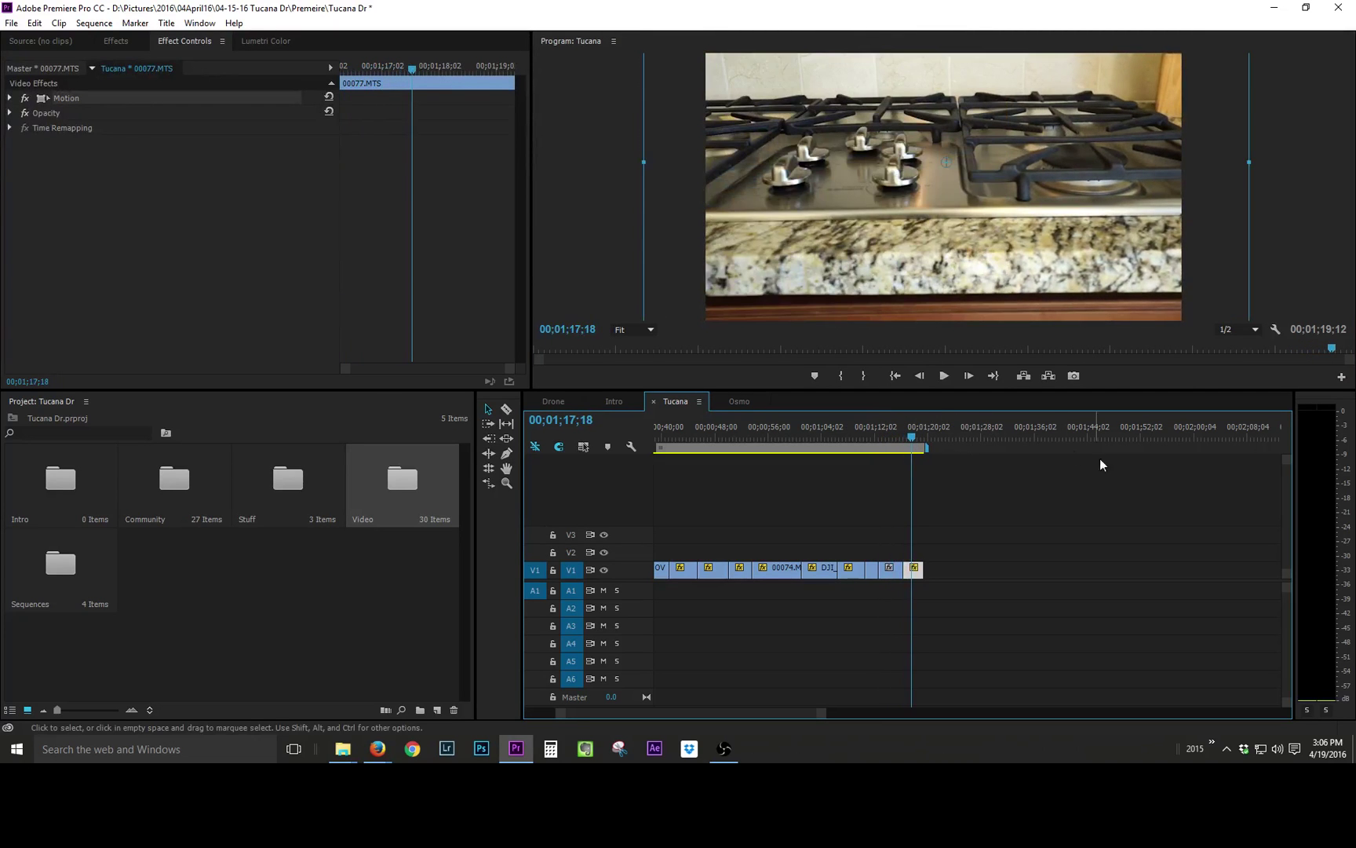
left_click(1039, 484)
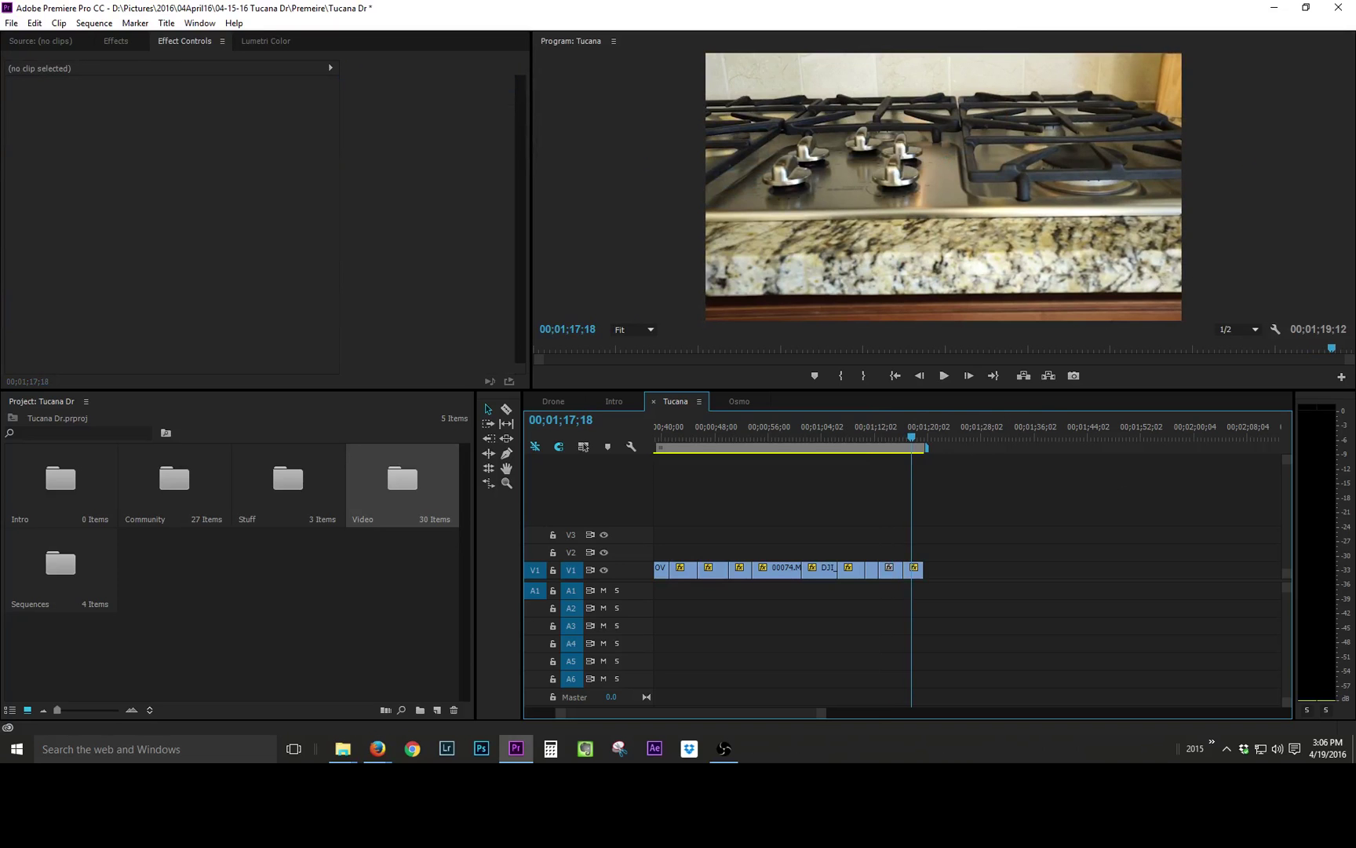
Step: In the Osmo sequence, cut DJI_0007.MOV on both sides of the dining area shot, ending it at 00;02;01;17
left_click(738, 401)
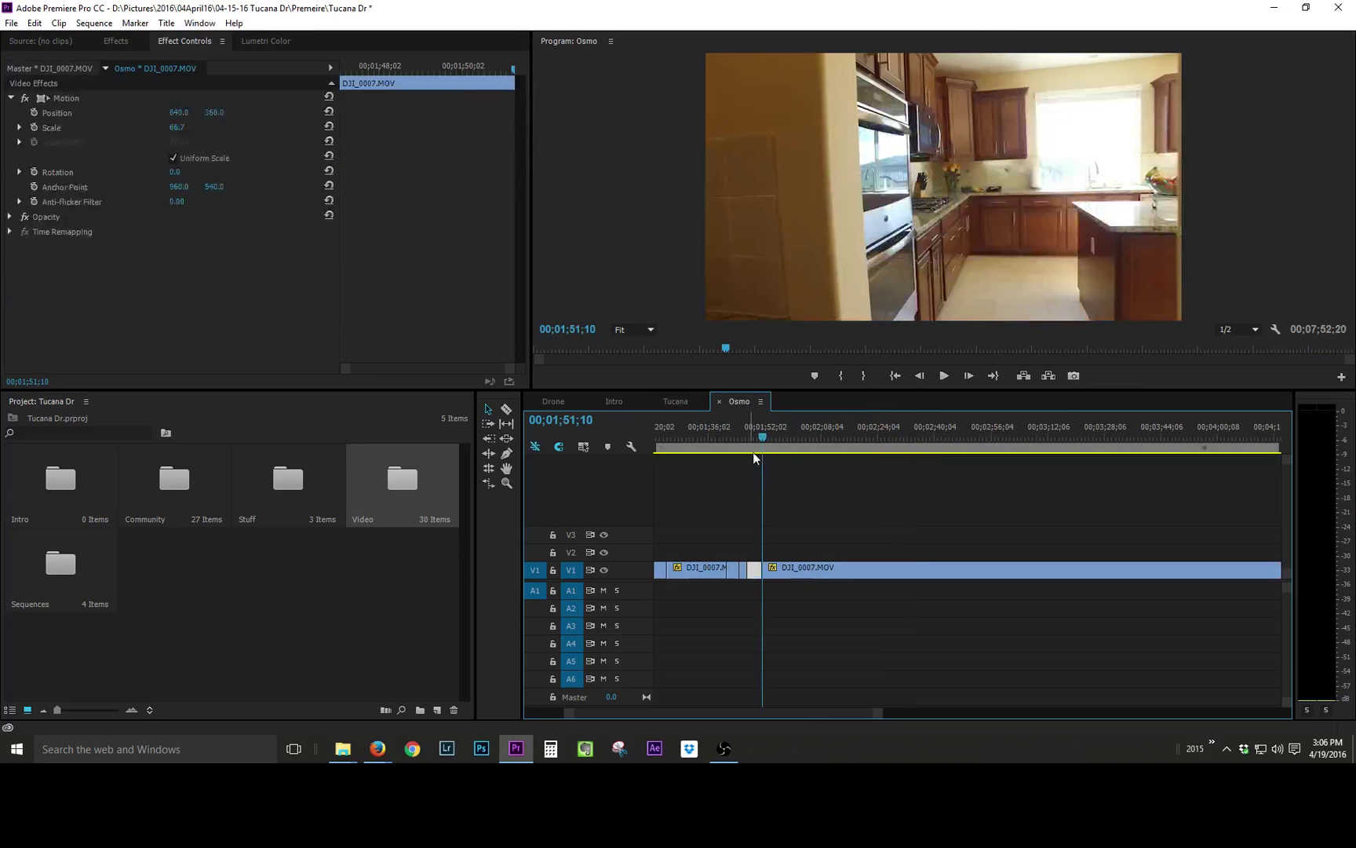
left_click_drag(758, 442, 802, 427)
key("c")
left_click(788, 568)
left_click(789, 434)
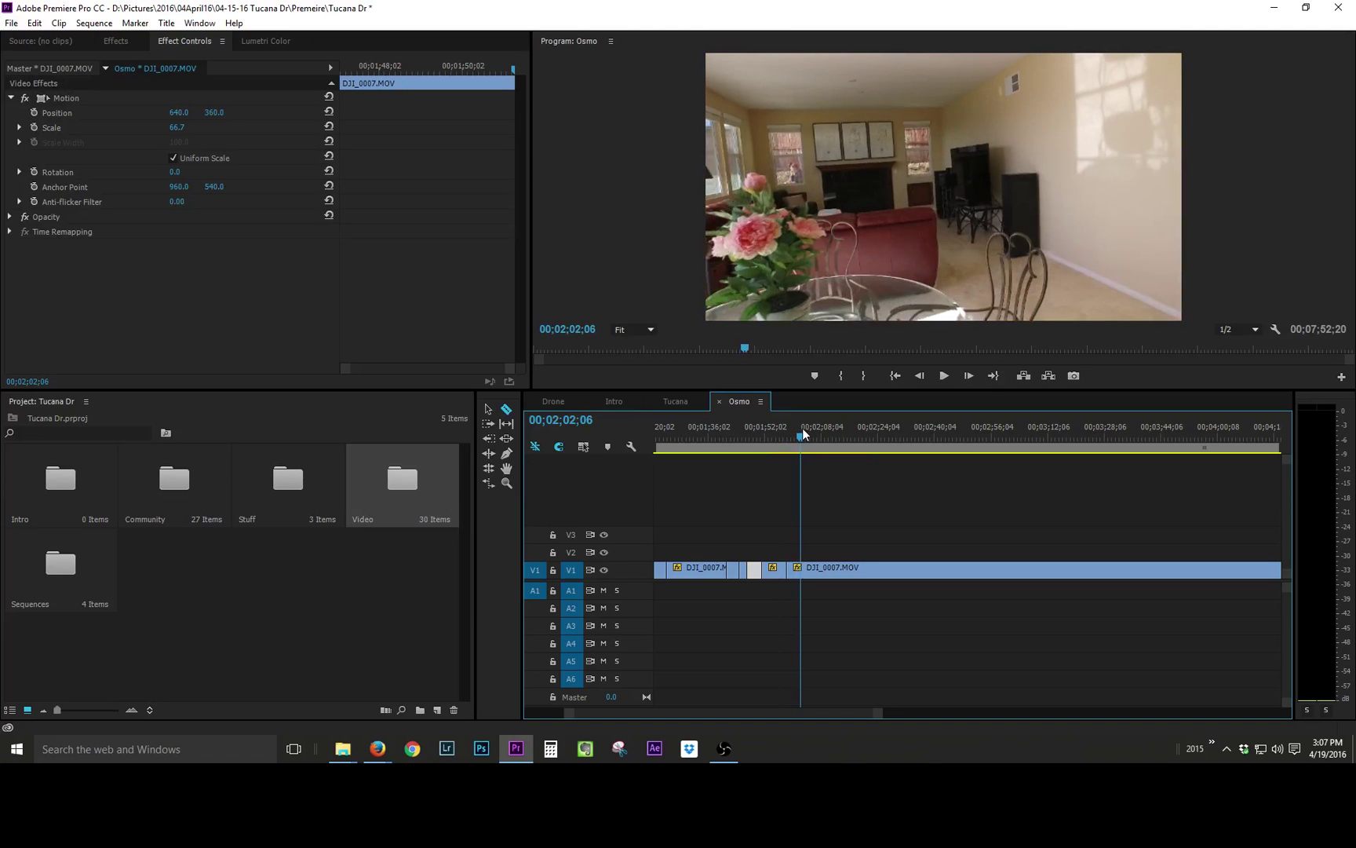
key("j")
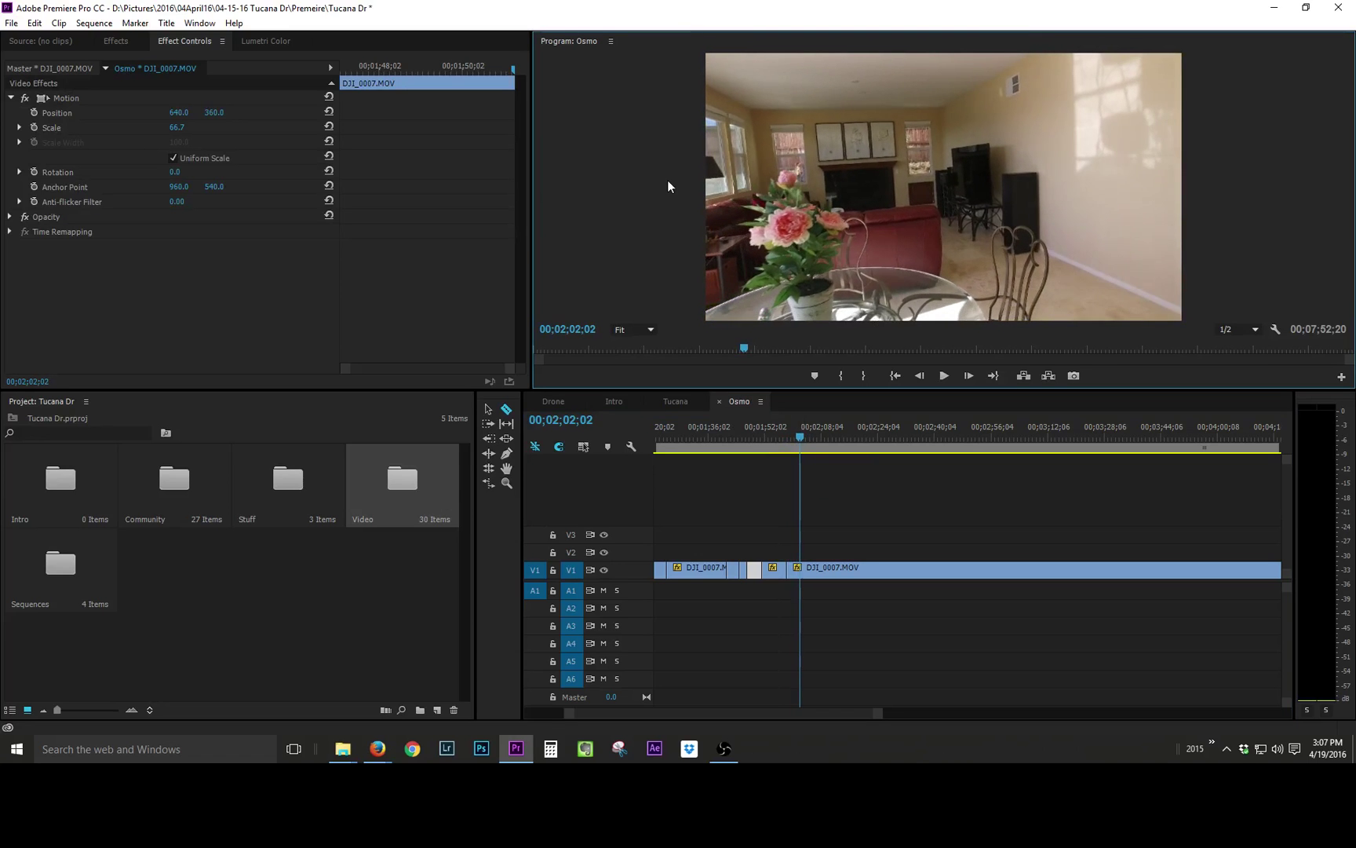
left_click(796, 571)
Step: Place the dining area segment of DJI_0007.MOV after 00077.MTS on track V1 of the Tucana sequence and scrub through it
key("v")
left_click_drag(793, 572, 941, 585)
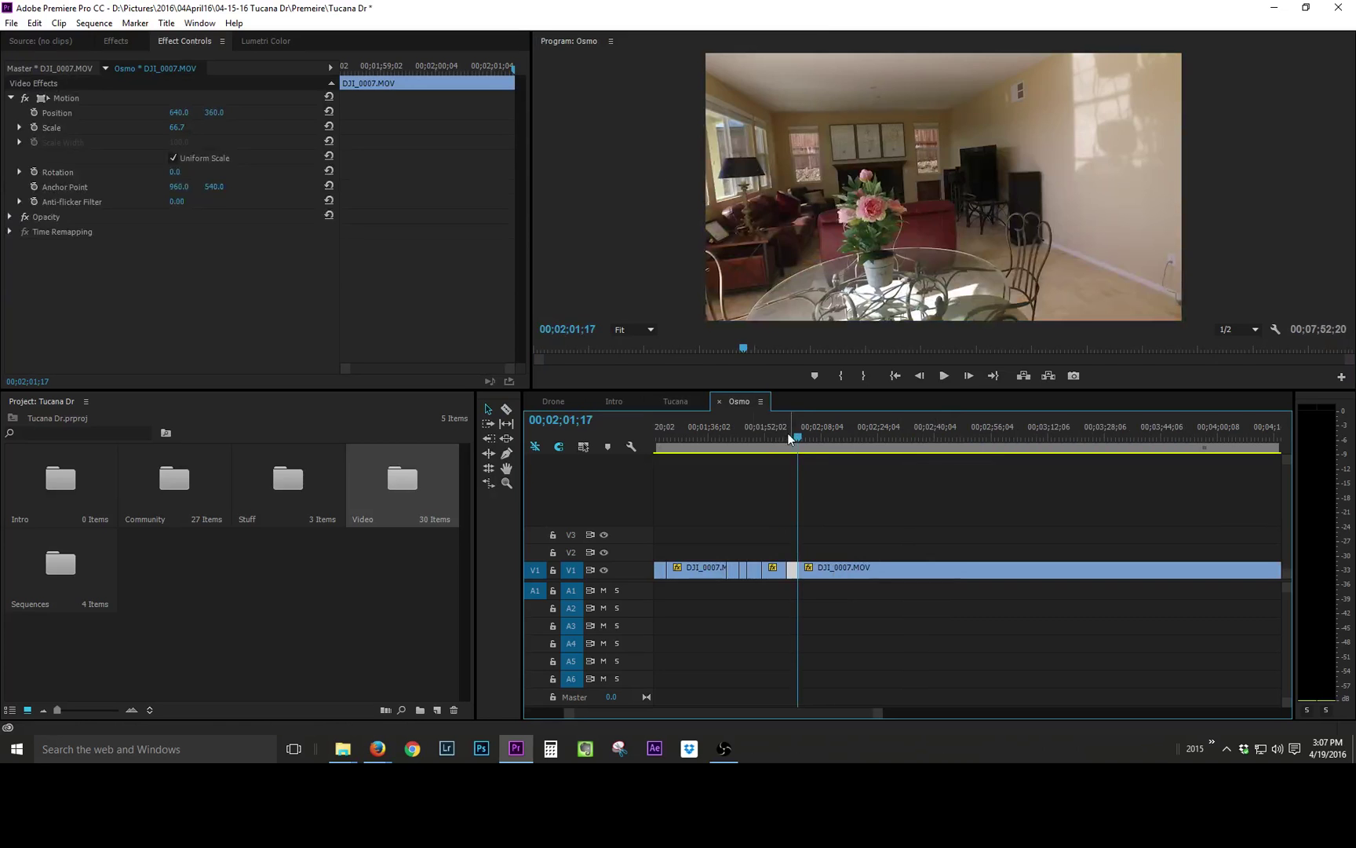
left_click(682, 400)
left_click_drag(902, 436, 944, 442)
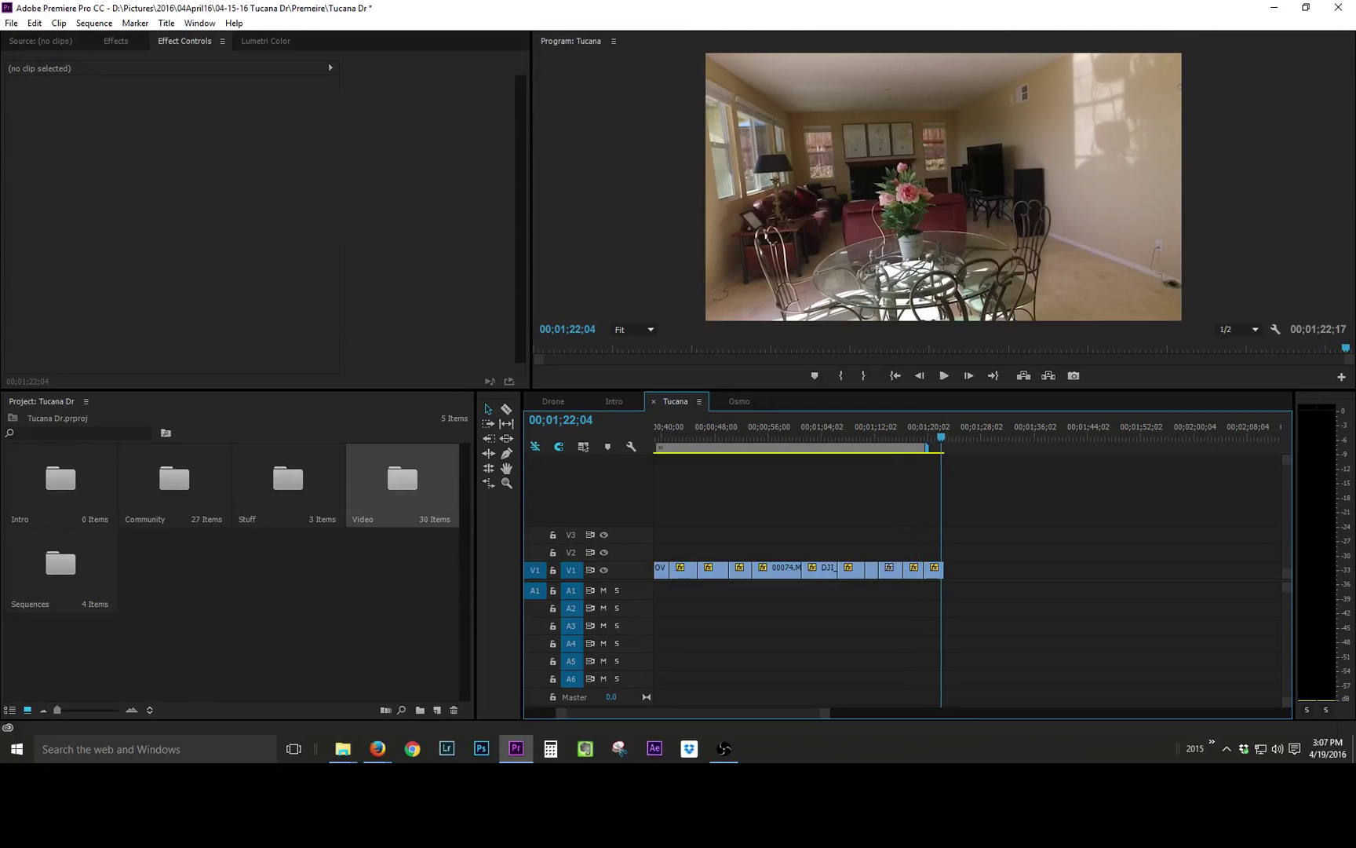
Step: Add 00080.MTS after the dining area clip on track V1 and set its Scale to 70.3
left_click_drag(969, 605, 969, 555)
left_click(957, 438)
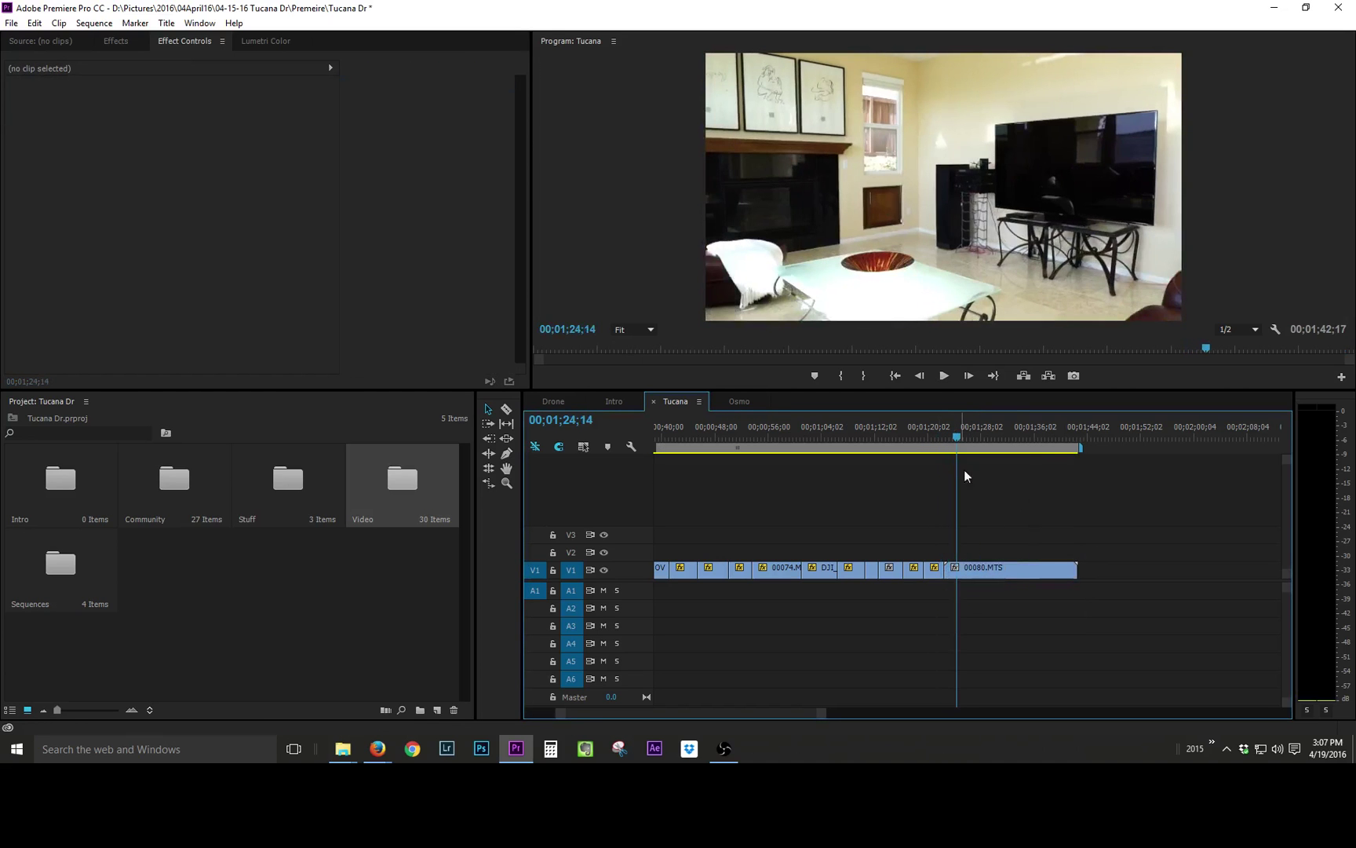
left_click(973, 570)
left_click(11, 98)
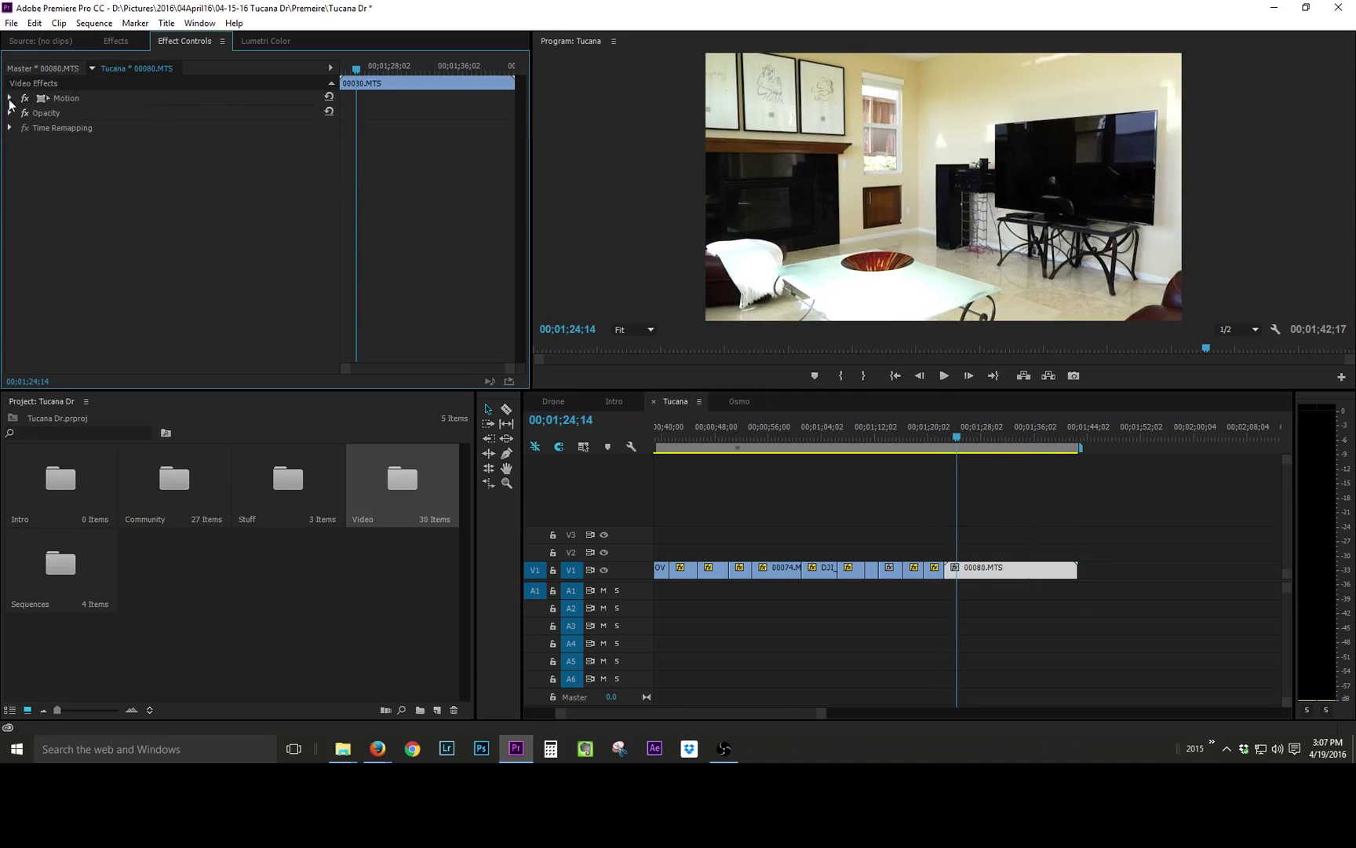
left_click(102, 100)
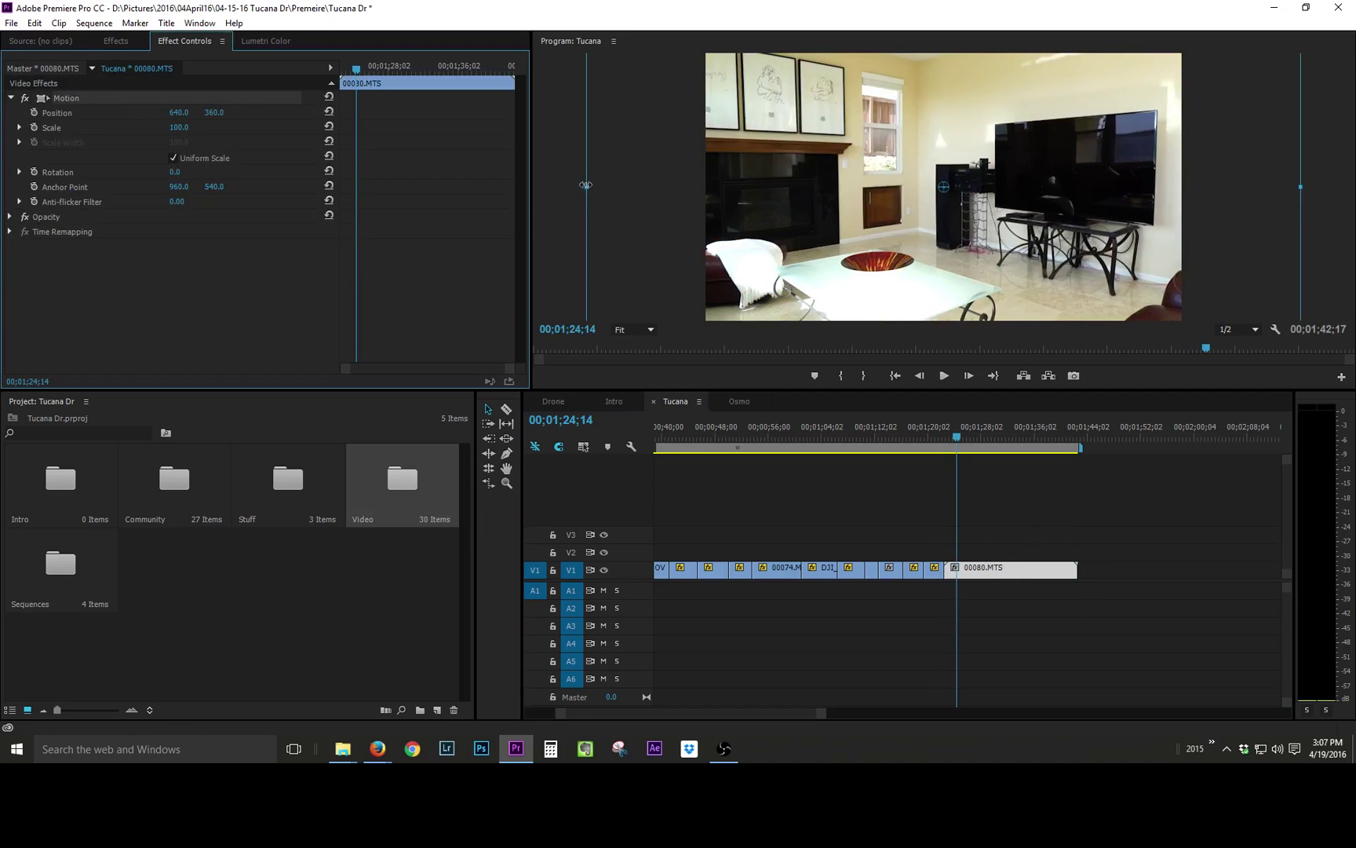
left_click_drag(586, 185, 692, 185)
Step: Cut 00080.MTS before its usable living room shot, delete the leading part, and move the kept shot against the dining area clip
left_click(978, 437)
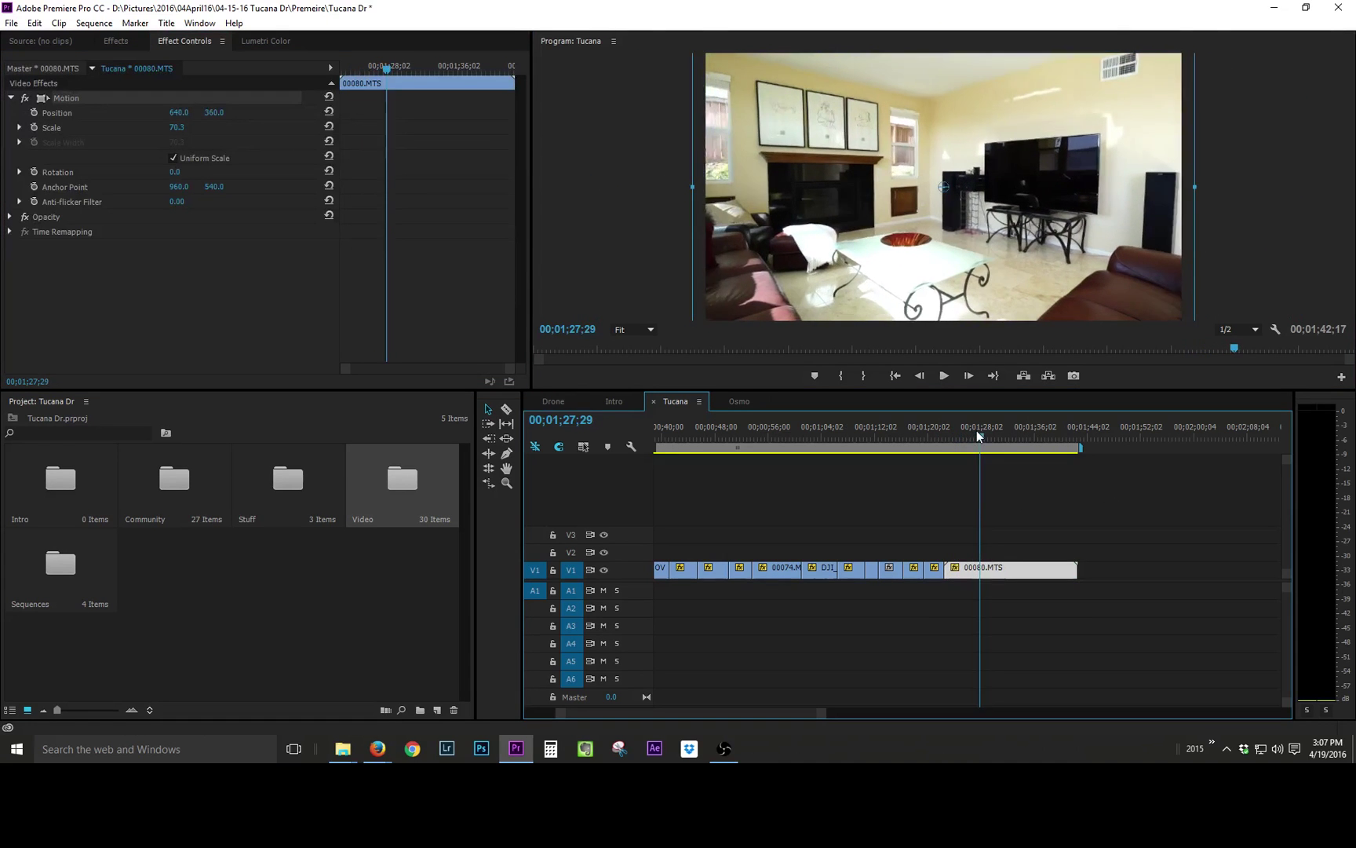
left_click_drag(976, 430, 1069, 436)
key("c")
left_click(1037, 576)
key("v")
key("Delete")
left_click_drag(1062, 570, 980, 568)
left_click_drag(940, 422, 967, 425)
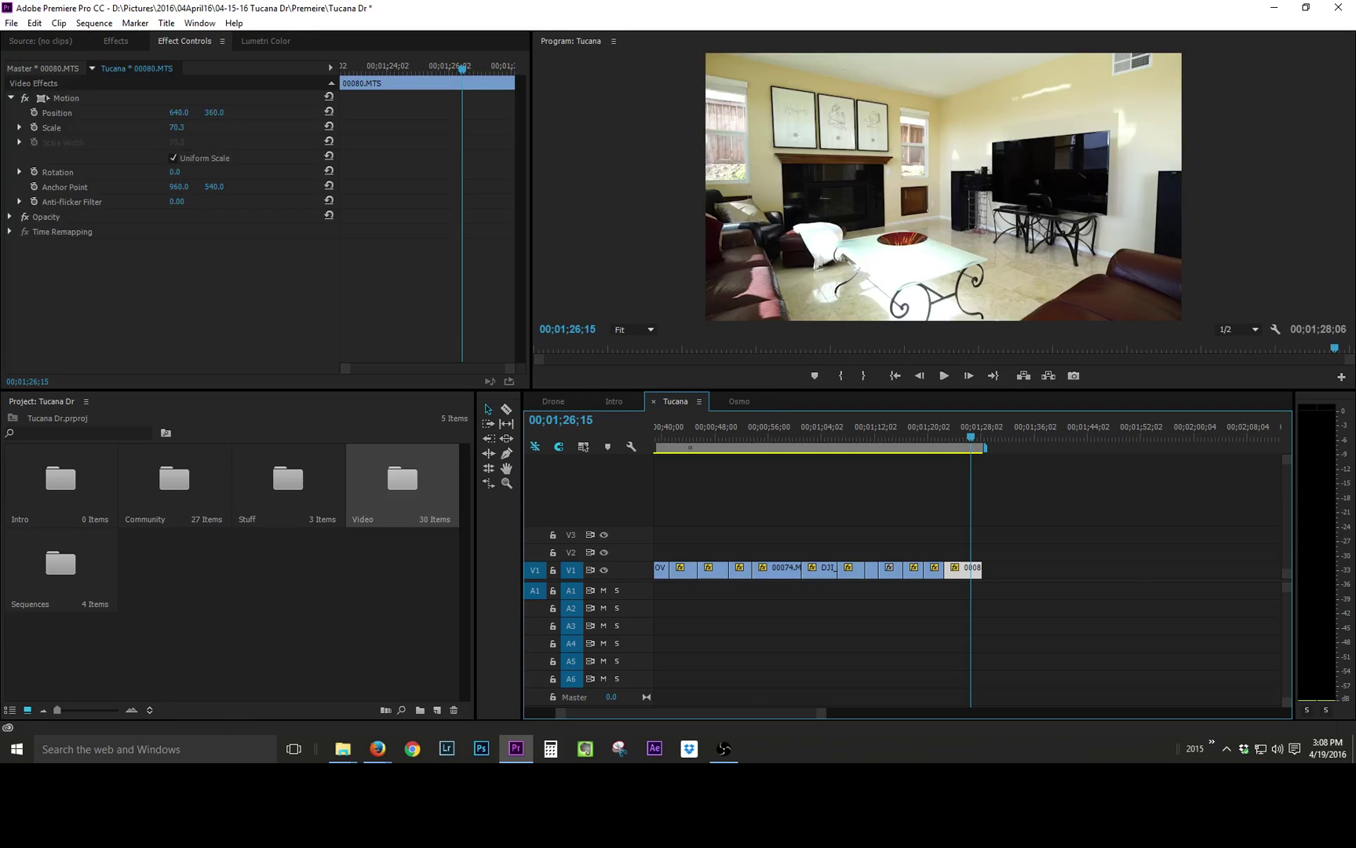
Step: Add 00081.MTS after 00080.MTS on track V1 and cut it where the usable sofa and fireplace shot begins
left_click_drag(1310, 492, 983, 568)
left_click(971, 512)
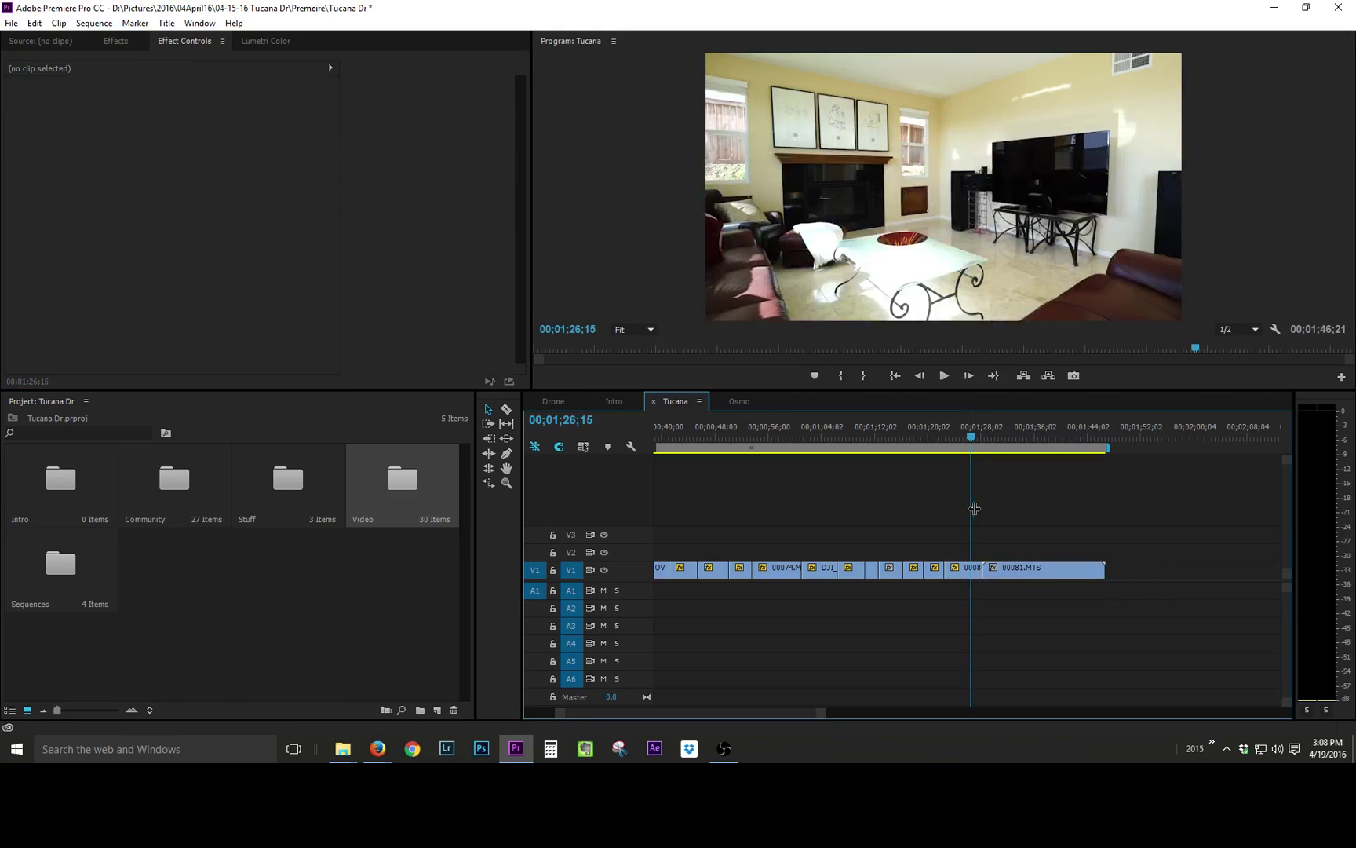
left_click_drag(974, 437, 1089, 433)
key("c")
left_click(1084, 566)
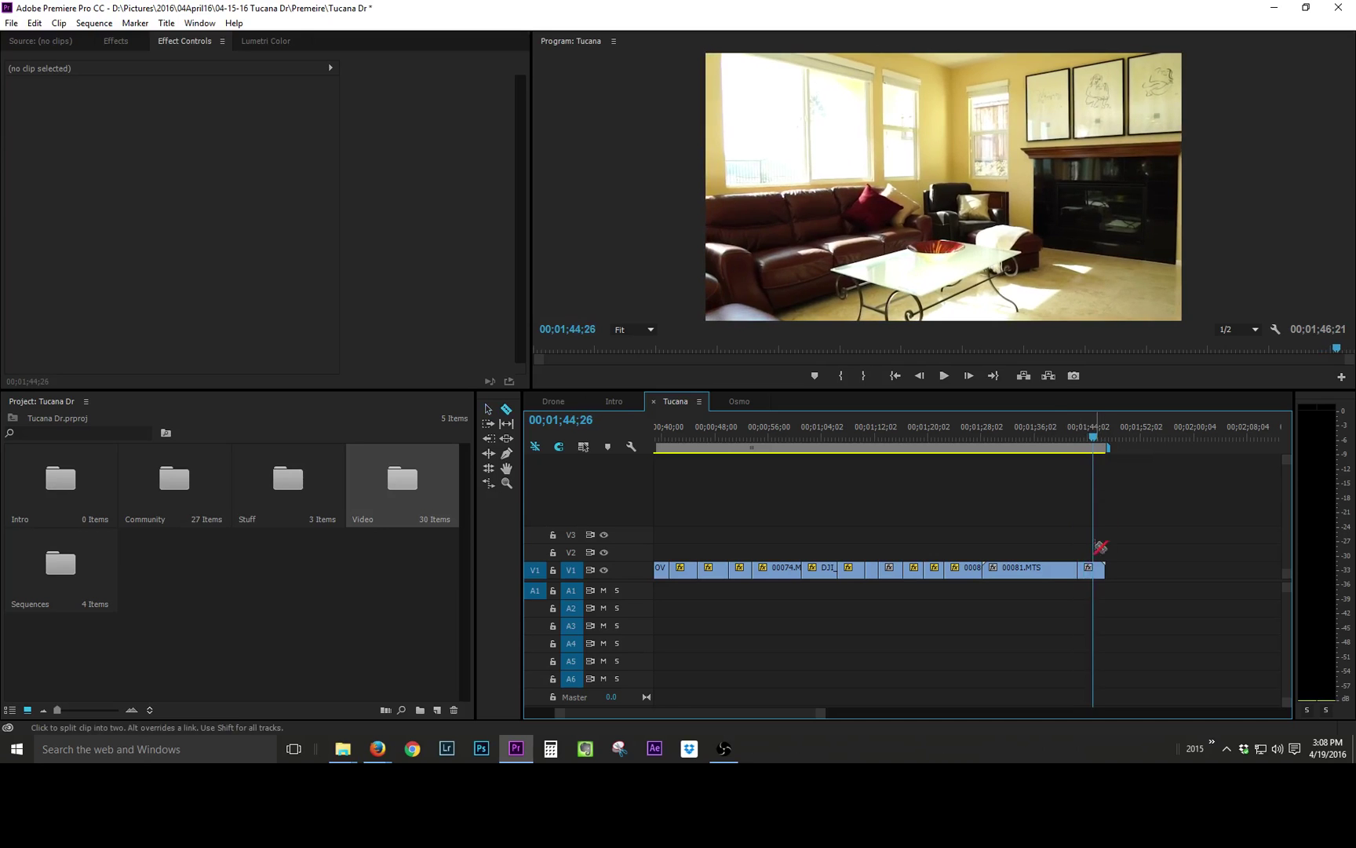
Step: End the 00081.MTS shot at 00;01;44;26, delete the outer pieces, and move the kept shot against 00080.MTS
left_click(1053, 575)
key("Delete")
left_click_drag(1074, 572, 999, 576)
Step: Scale down the 00081.MTS shot so its frame shows more of the living room
left_click(978, 437)
left_click_drag(978, 436, 990, 439)
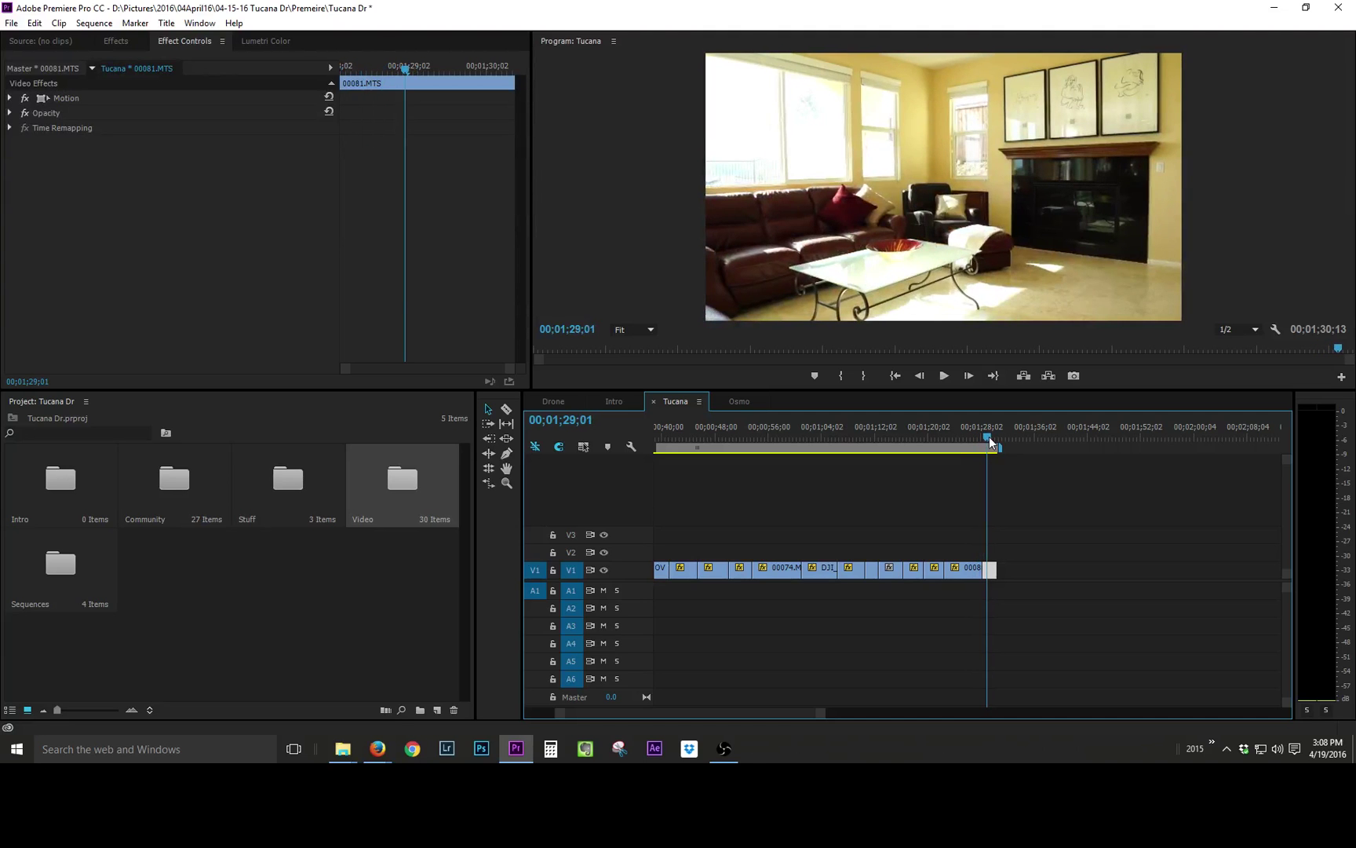
left_click(63, 101)
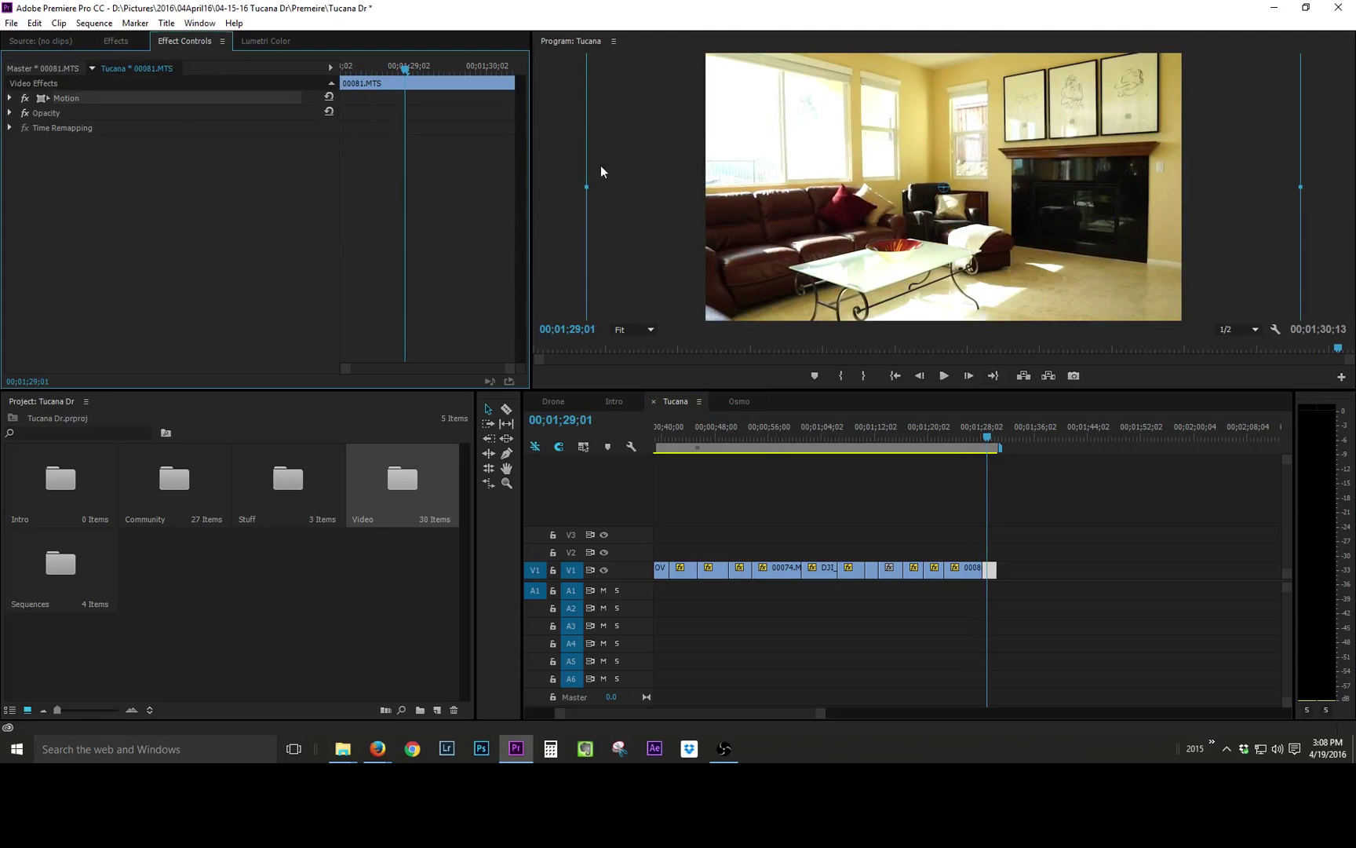
mouse_move(706, 186)
left_mouse_down()
mouse_move(676, 186)
mouse_move(688, 186)
left_mouse_up()
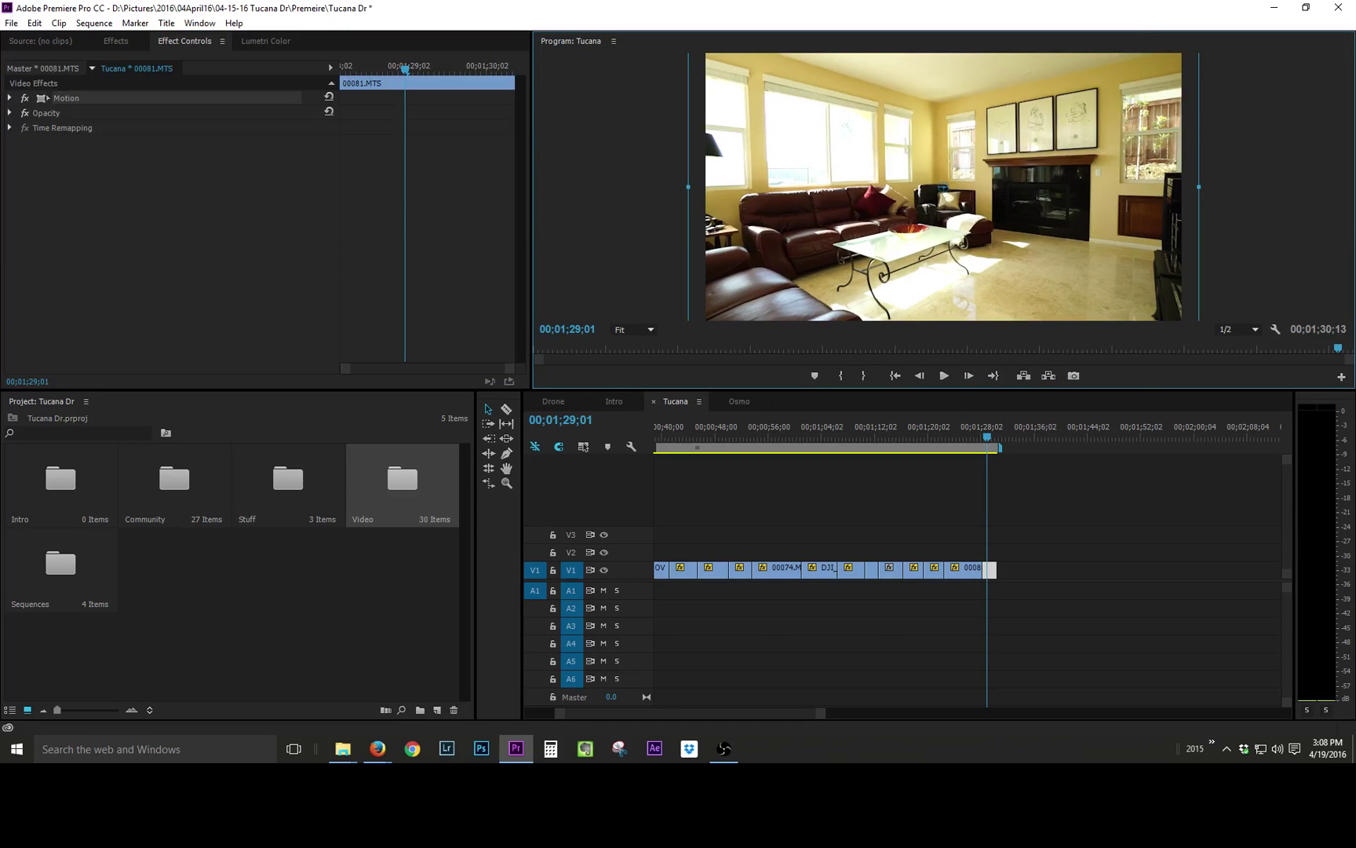
Step: In the Osmo sequence, cut DJI_0007.MOV on both sides of the hallway and laundry approach shot, ending it at 00;02;58;10
left_click(738, 401)
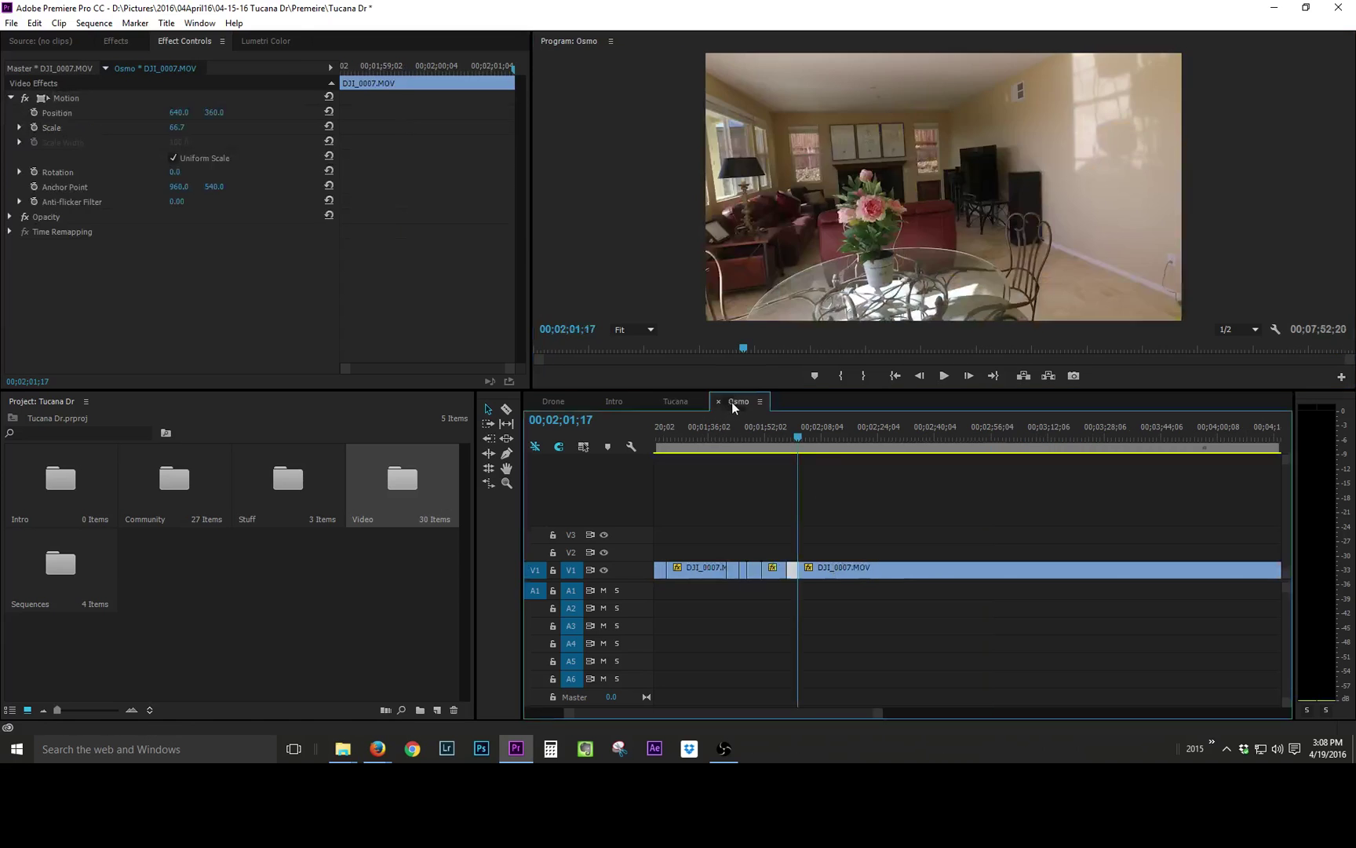
left_click_drag(804, 442, 998, 439)
key("c")
left_click(977, 569)
left_click(980, 438)
left_click(998, 570)
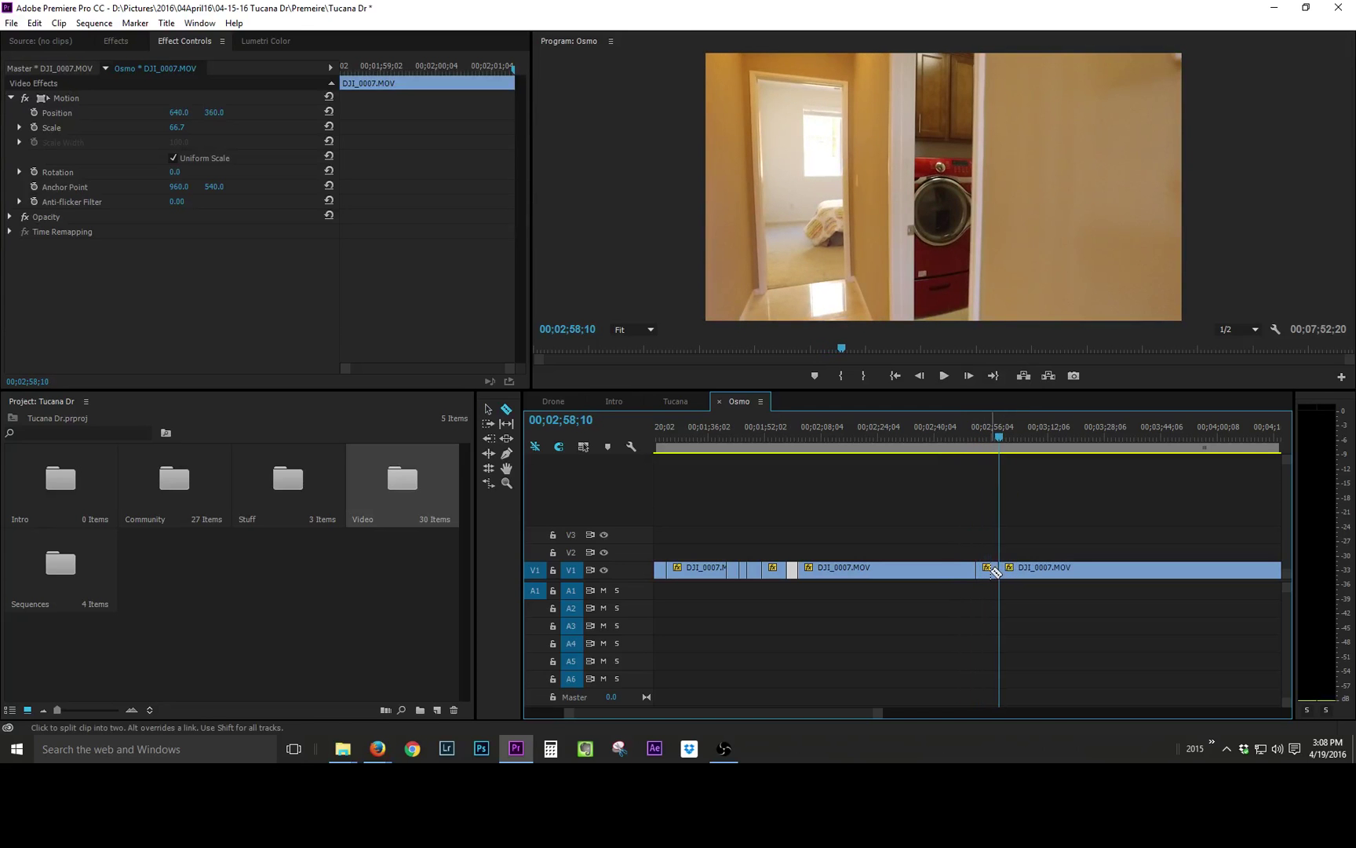
Step: Place the hallway segment of DJI_0007.MOV after 00081.MTS on track V1 of the Tucana sequence
key("v")
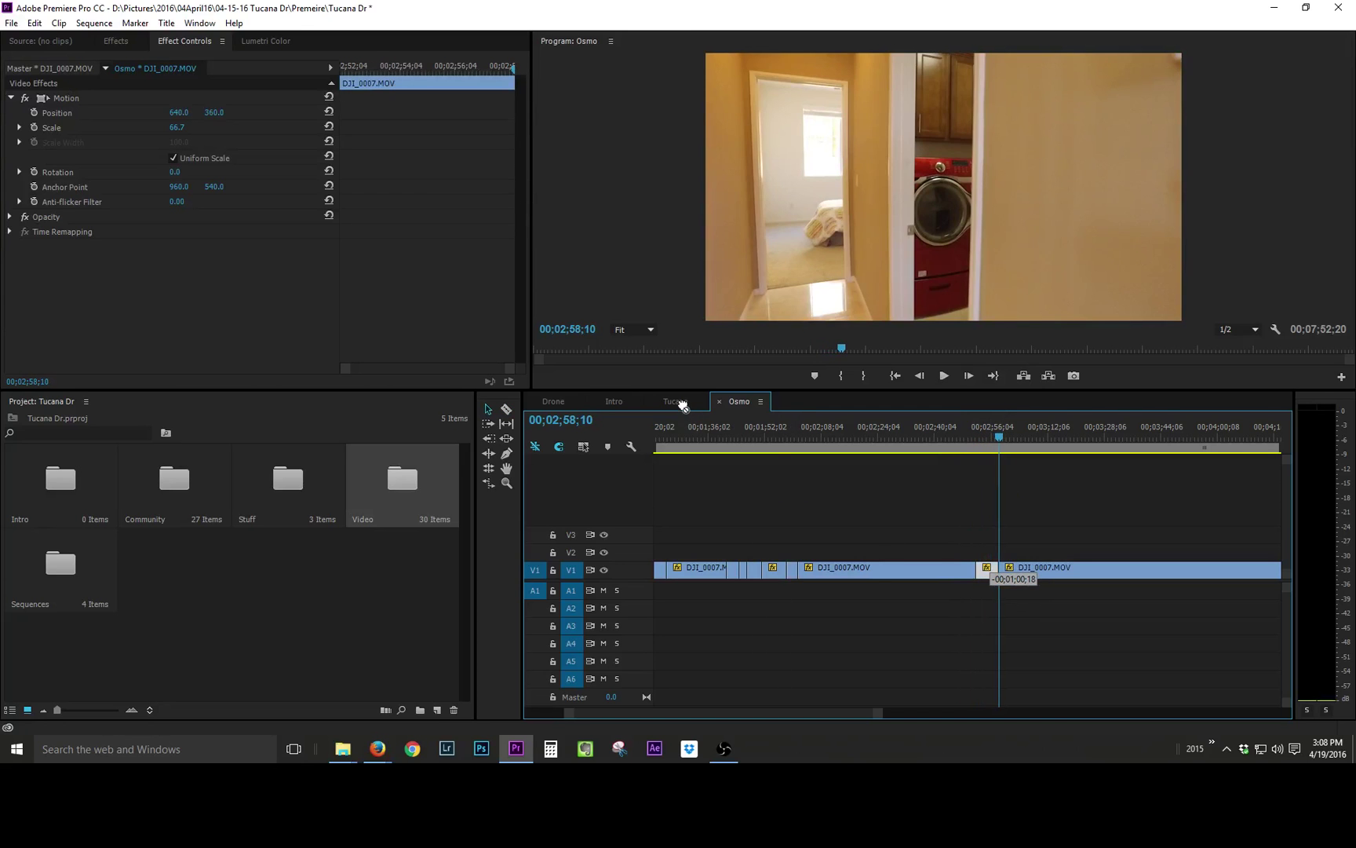
left_click_drag(681, 403, 1032, 445)
left_click(689, 403)
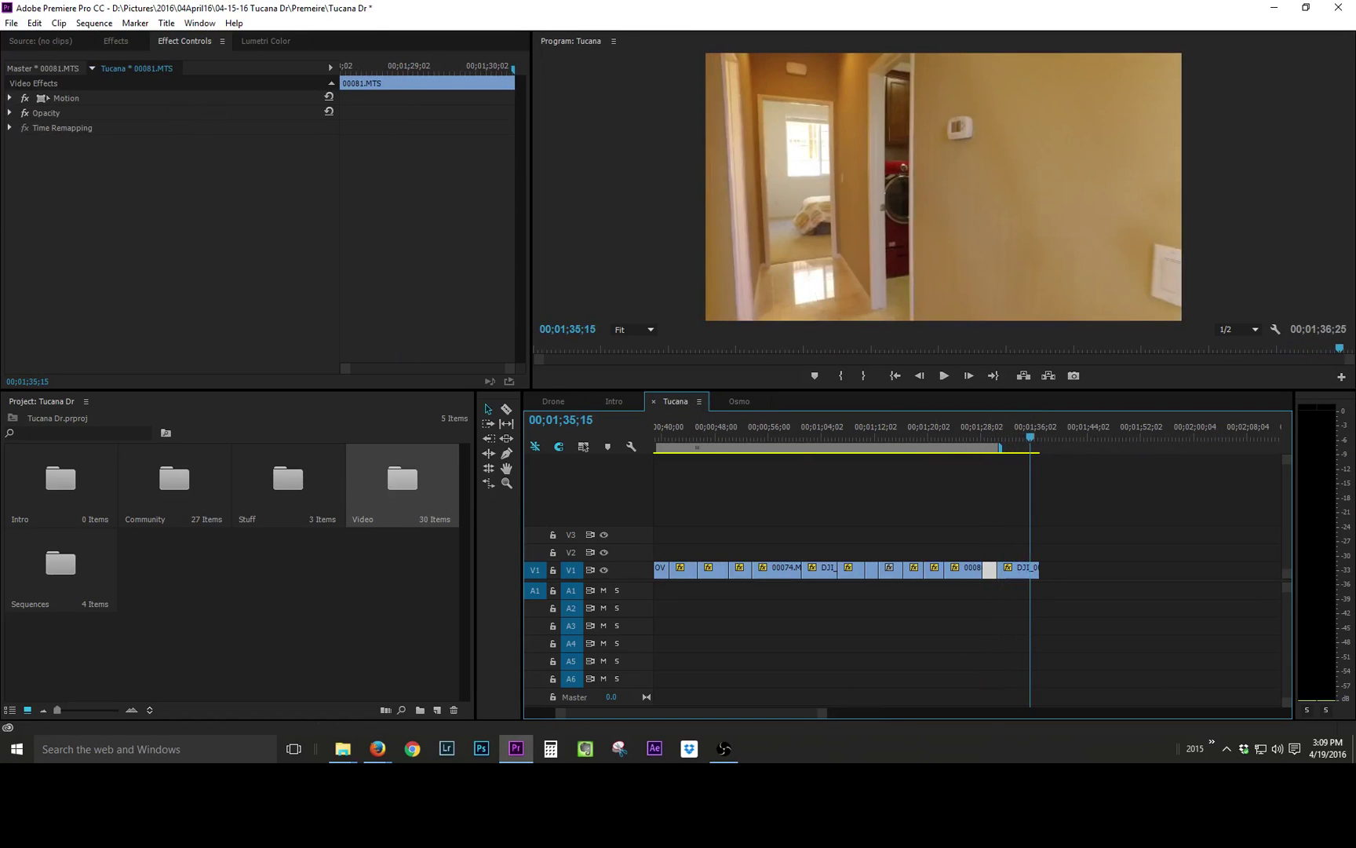
Step: Add 00082.MTS after the hallway clip on track V1 and scale it down to show more of the washer and dryer
left_click_drag(1355, 585, 1047, 568)
left_click(1064, 438)
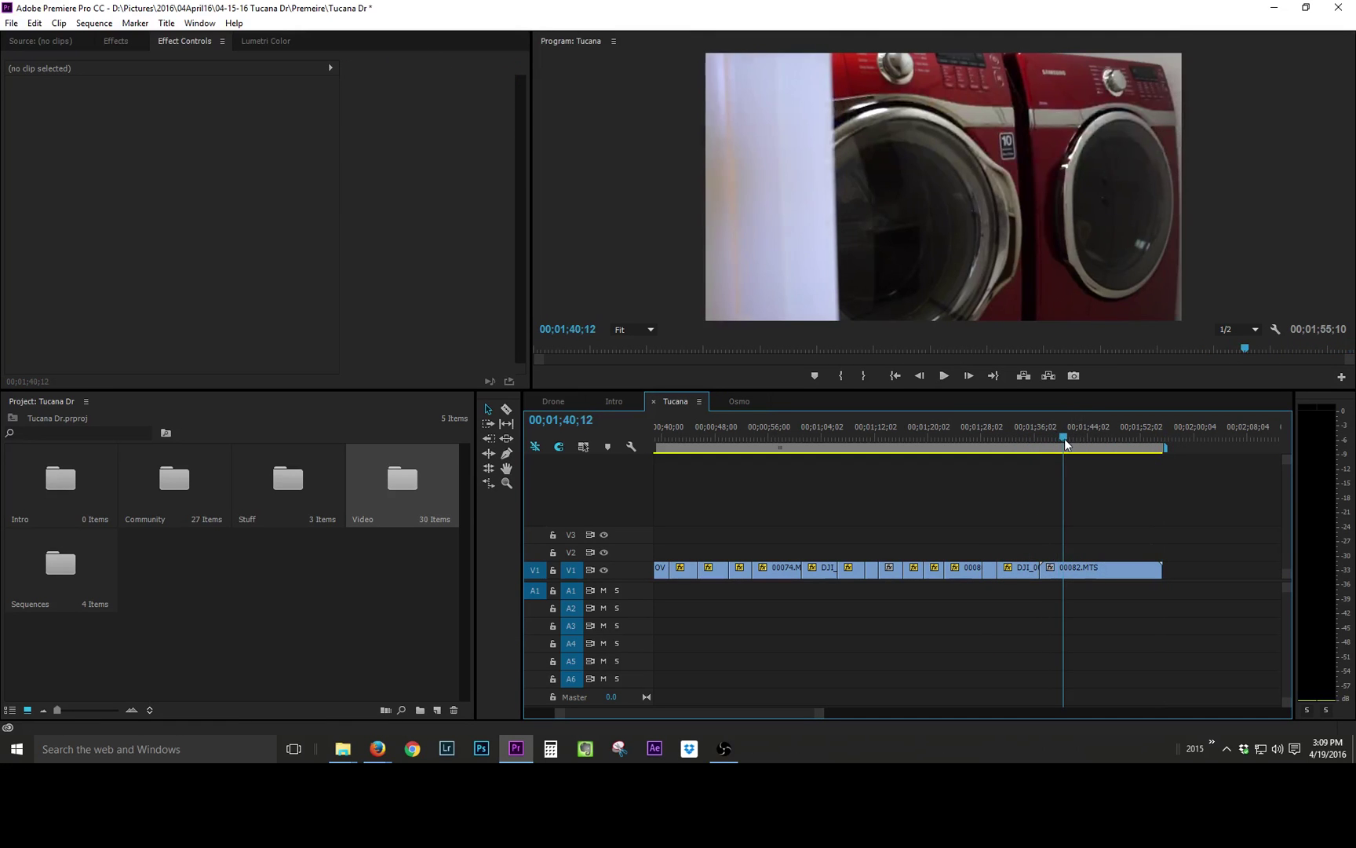
left_click(1080, 573)
left_click(295, 126)
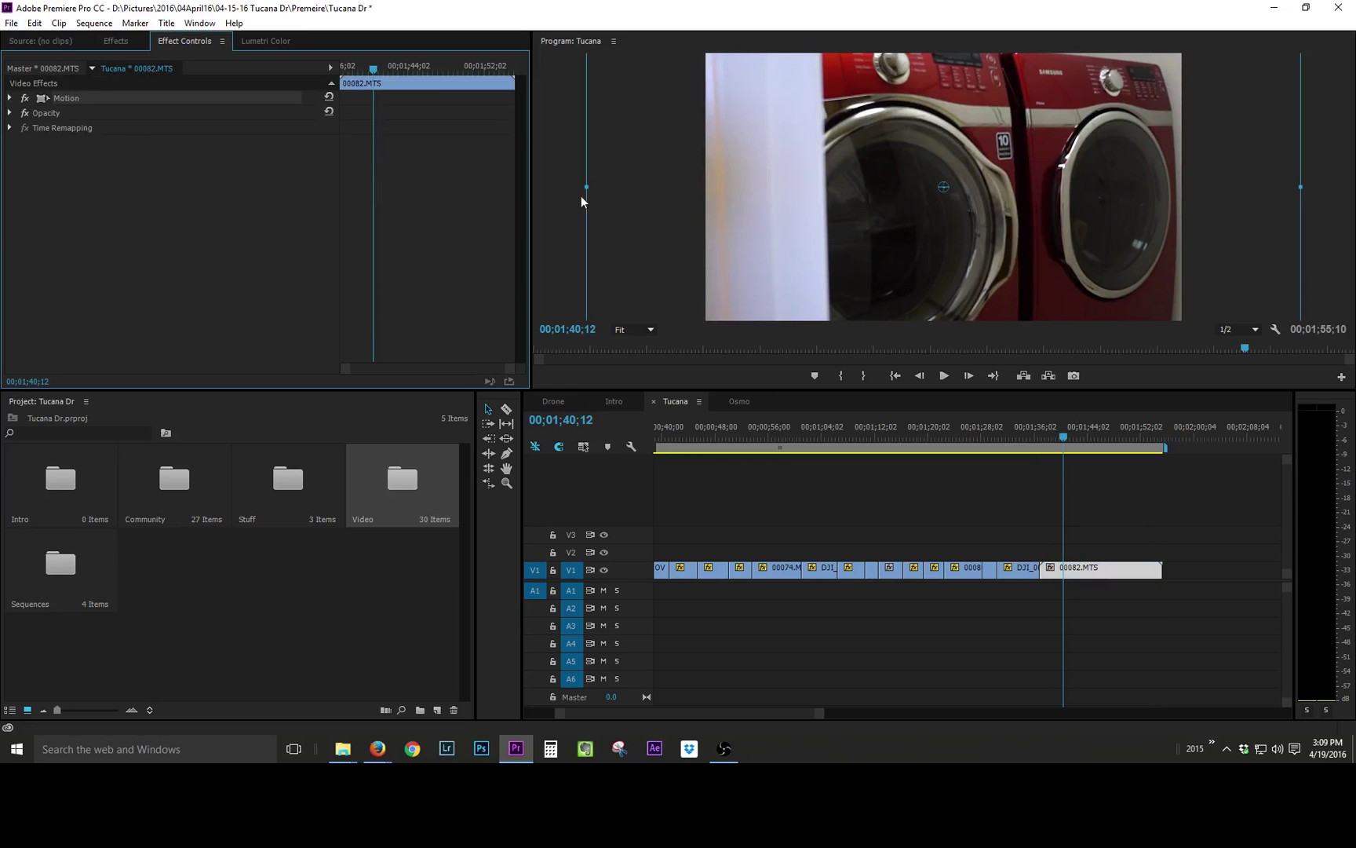
left_click_drag(581, 201, 677, 200)
Step: Cut 00082.MTS at 00;01;41;07, 00;01;46;01 and a few points beyond to isolate a short washer and dryer segment
left_click(1059, 436)
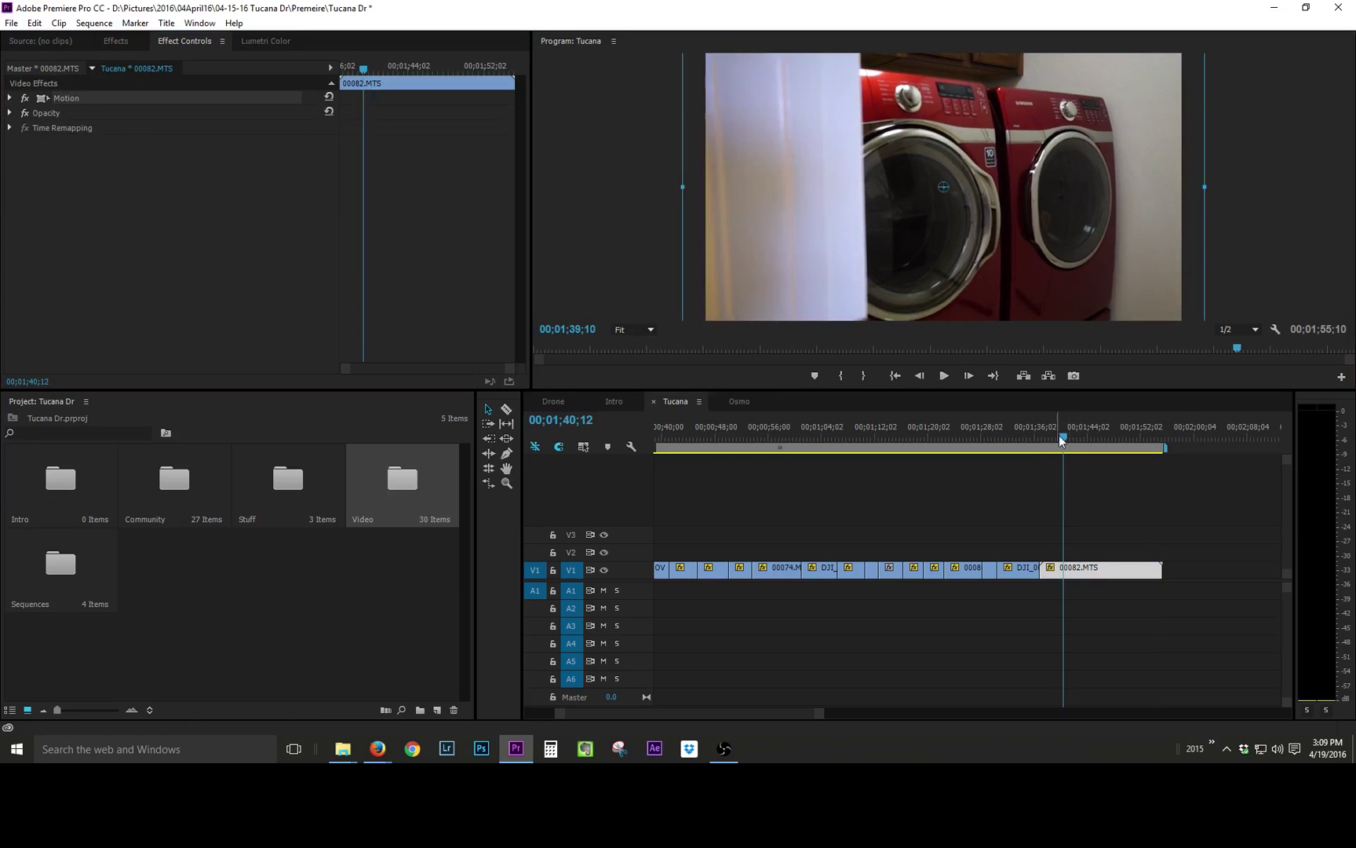
left_click_drag(1059, 435, 1069, 428)
key("c")
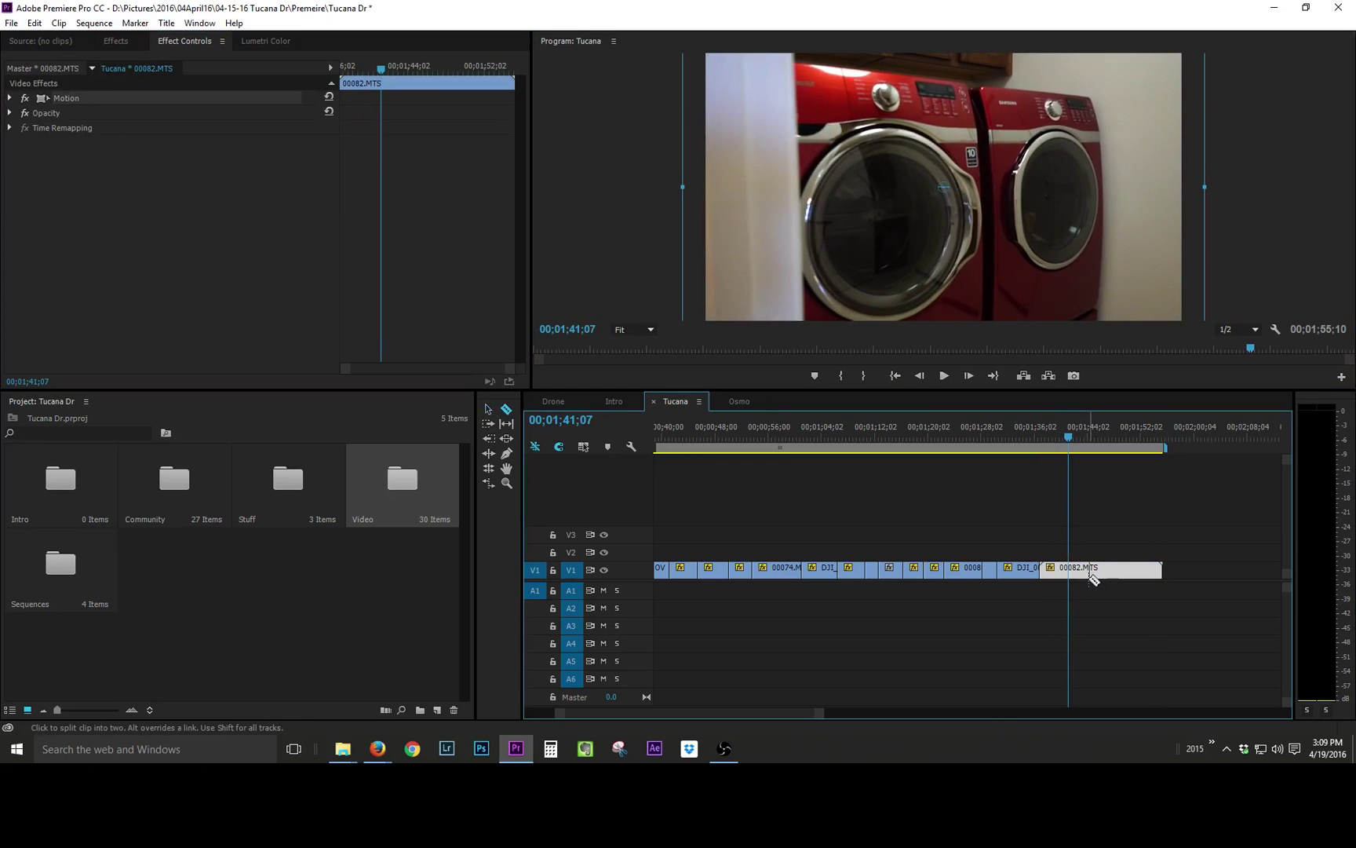
left_click(1072, 572)
mouse_move(1076, 437)
left_mouse_down()
mouse_move(1112, 433)
mouse_move(1097, 448)
left_mouse_up()
left_click(1102, 569)
left_click(1103, 434)
left_click(1137, 569)
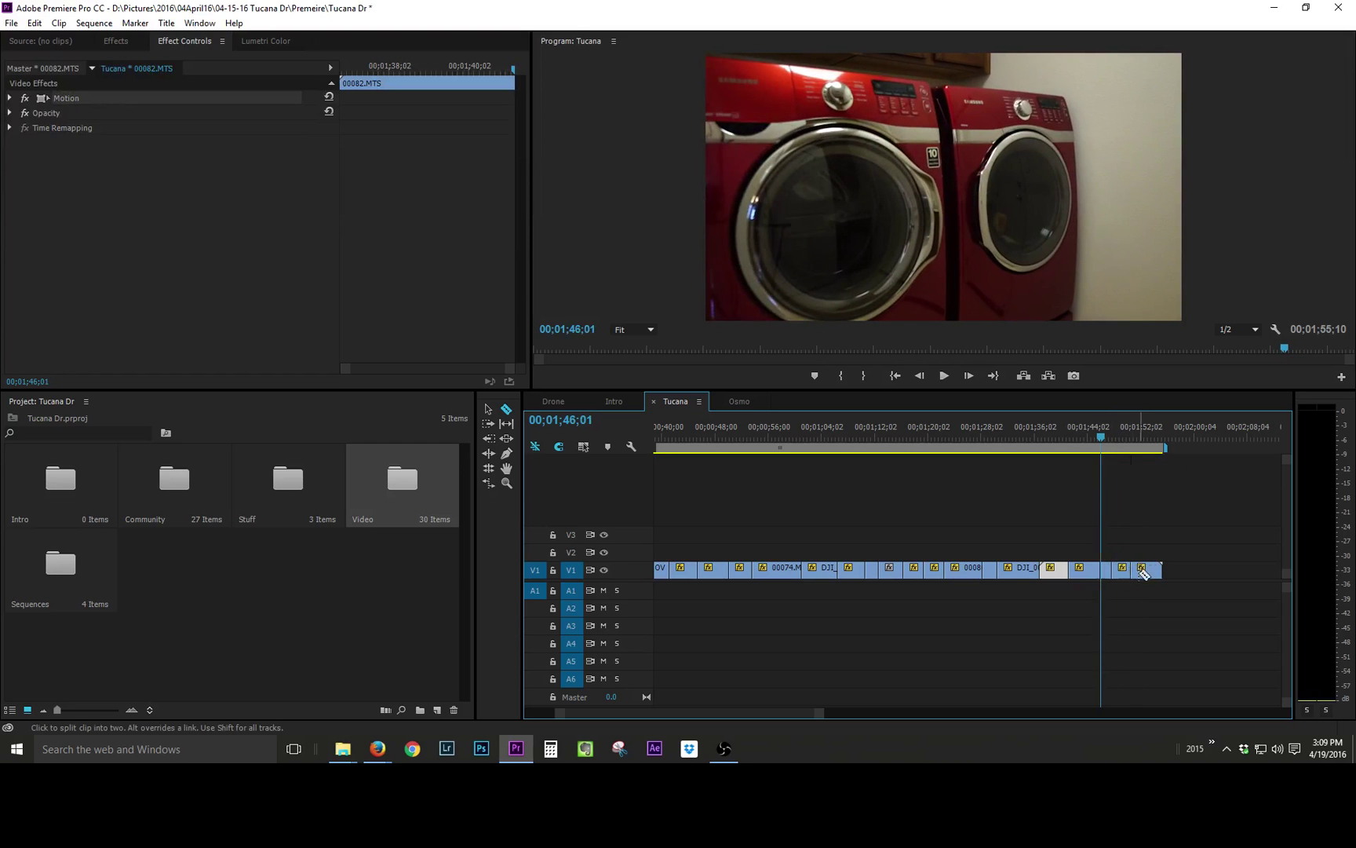
Step: Delete the unwanted pieces of 00082.MTS and keep the short segment starting at 00;01;46;01 directly after the hallway clip
key("v")
left_click(1144, 570)
key("Delete")
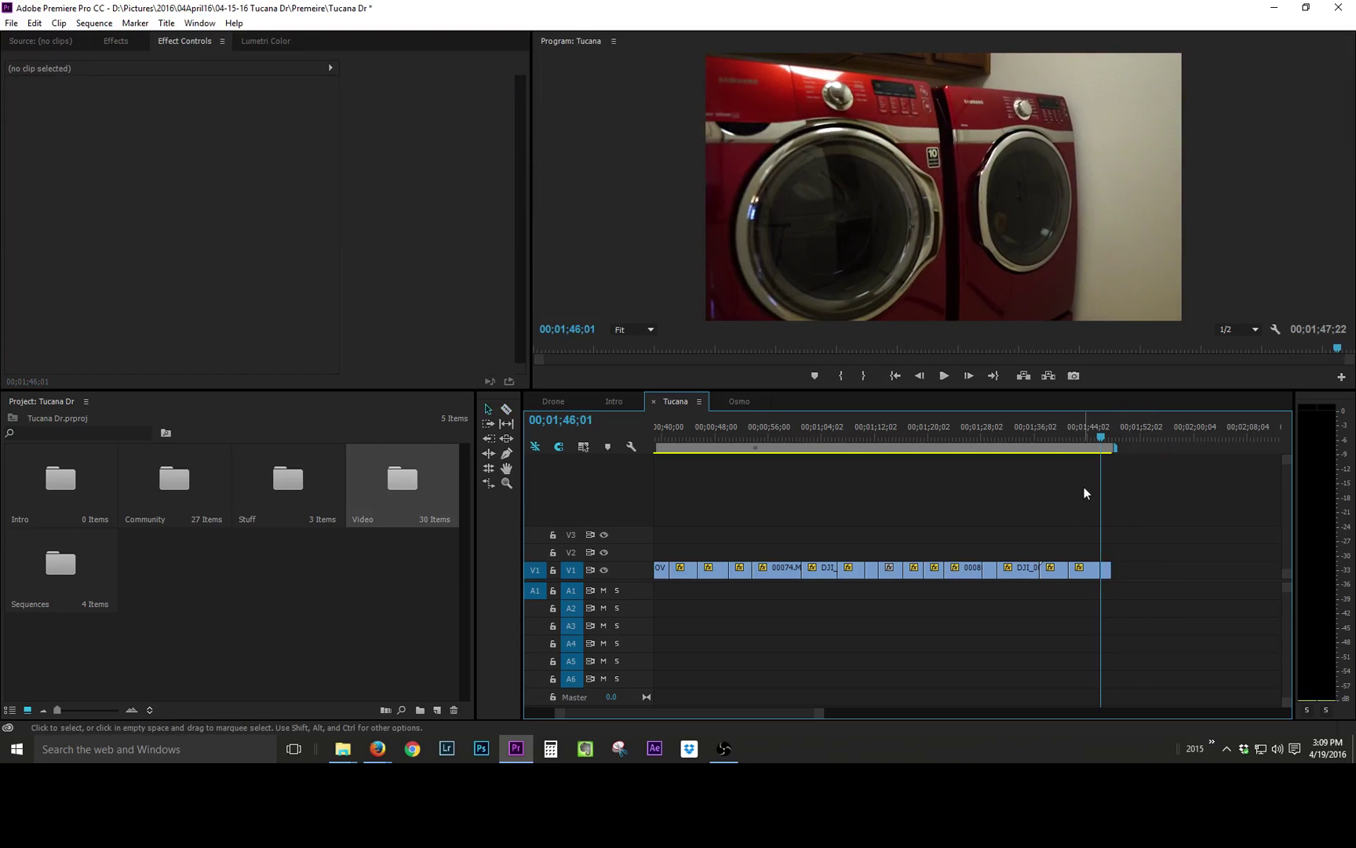
left_click_drag(1035, 443, 1043, 441)
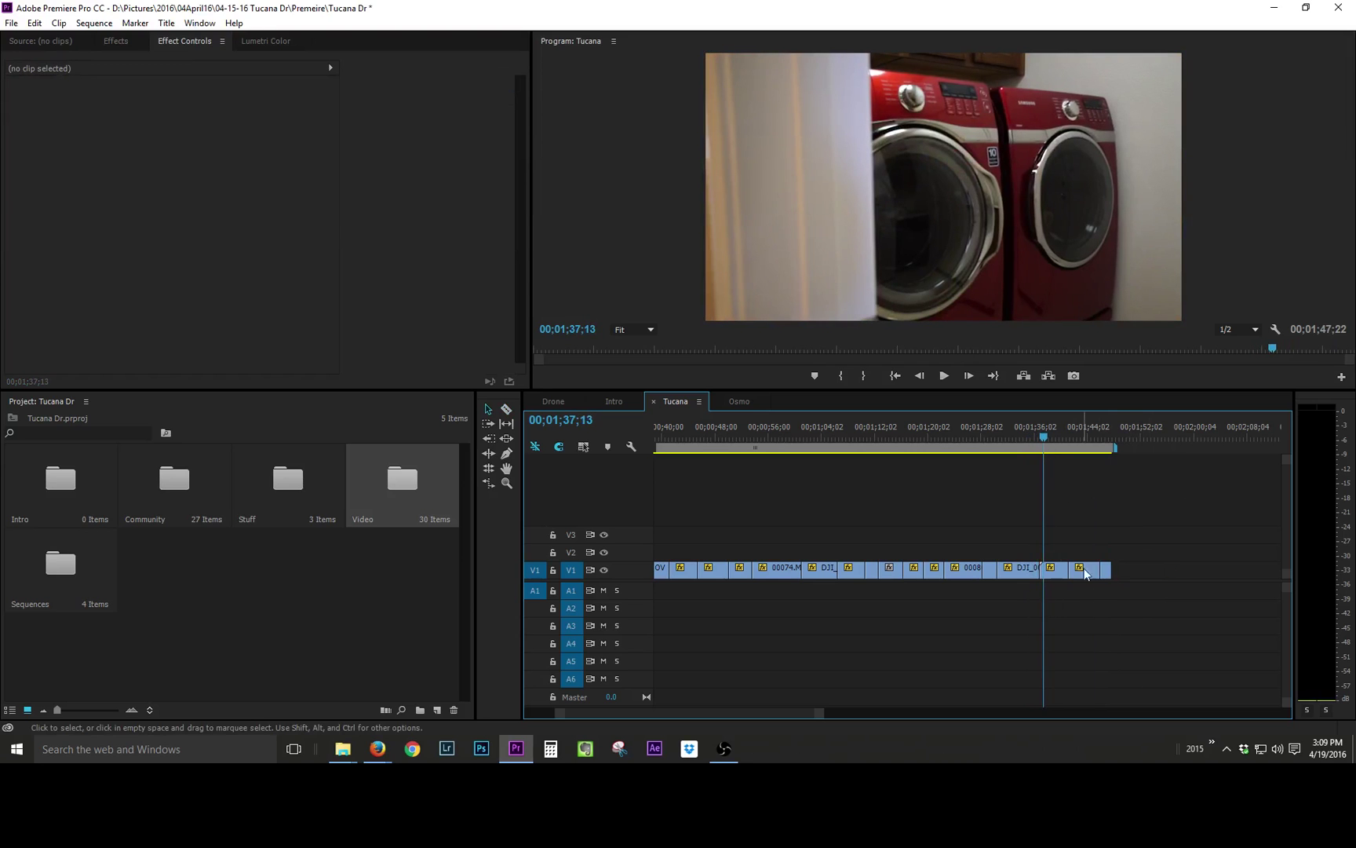
left_click_drag(1064, 524, 1047, 574)
key("Delete")
key("j")
left_click(1028, 441)
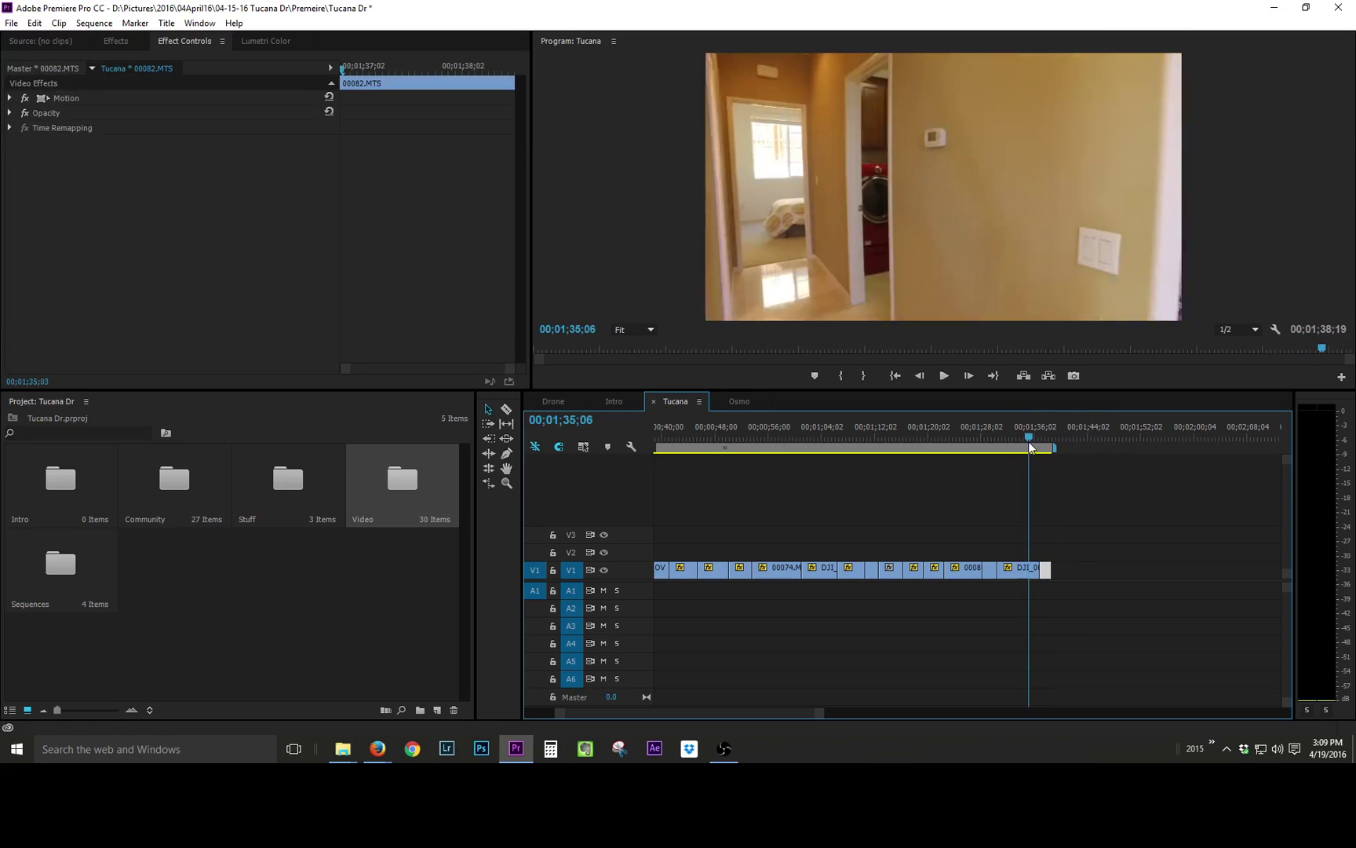
left_click_drag(1029, 442, 1046, 440)
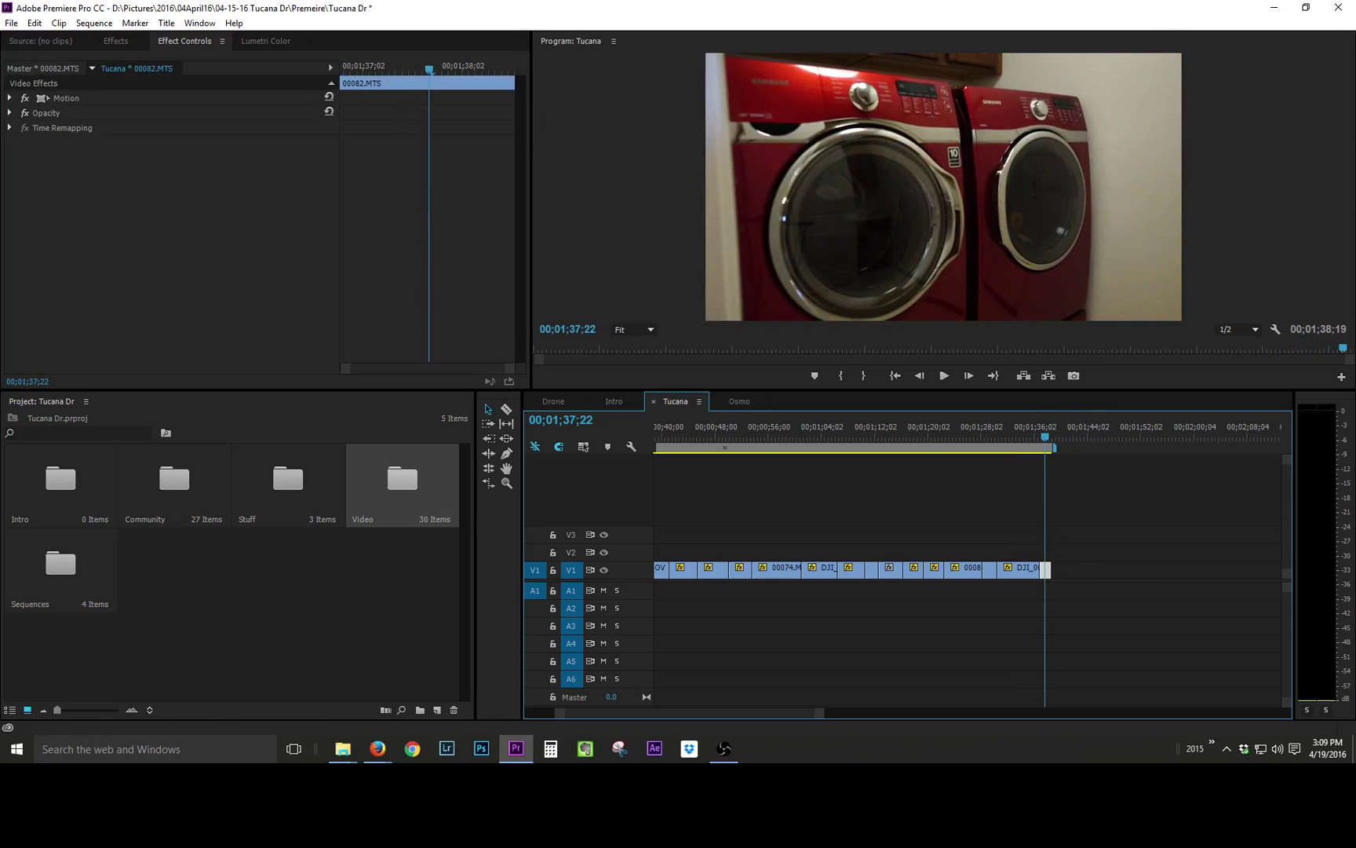
Step: Add 00083.MTS after 00082.MTS on track V1 and cut it at 00;01;40;21 and 00;01;43;17 around the bedroom reveal
left_click_drag(1138, 554, 1078, 593)
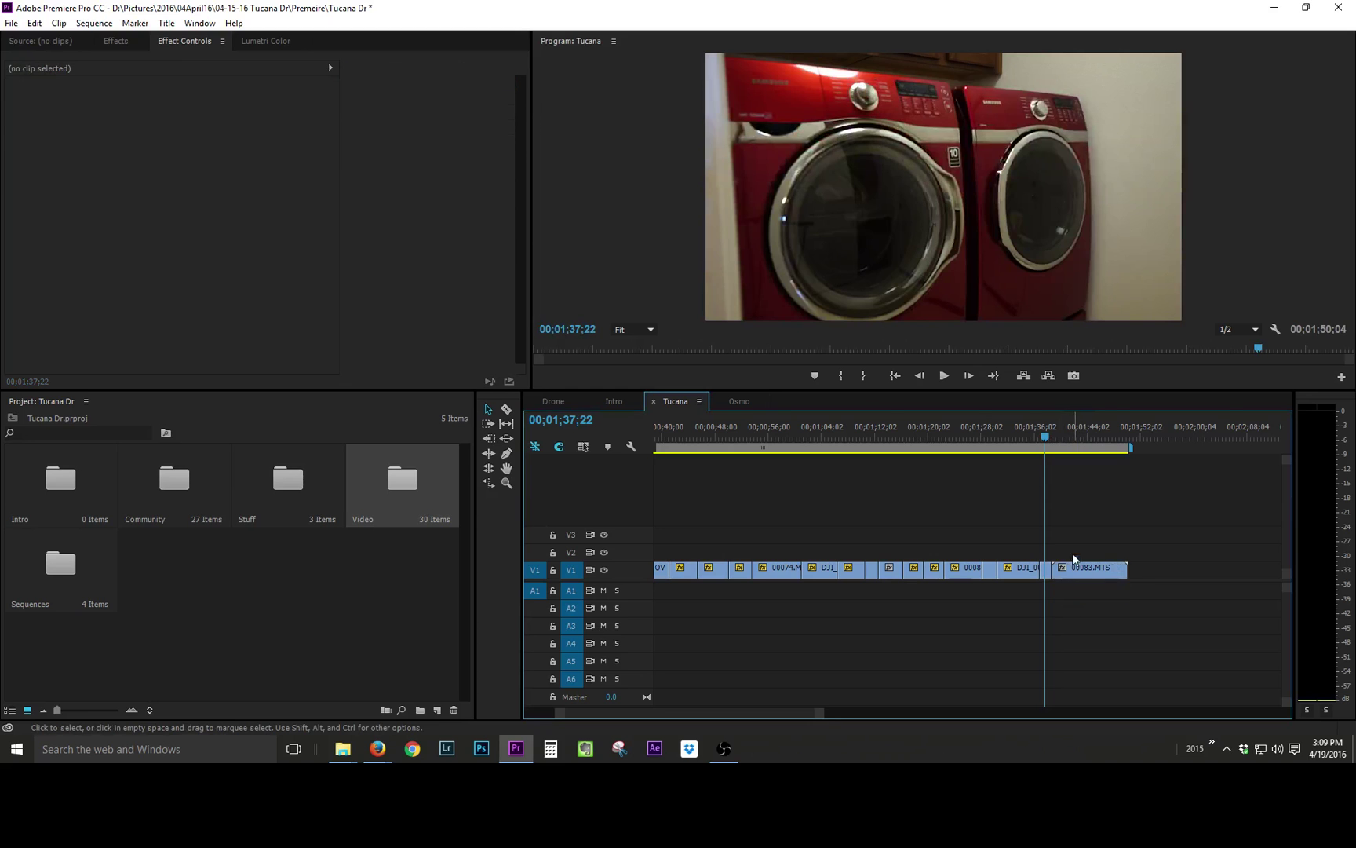
left_click(1039, 438)
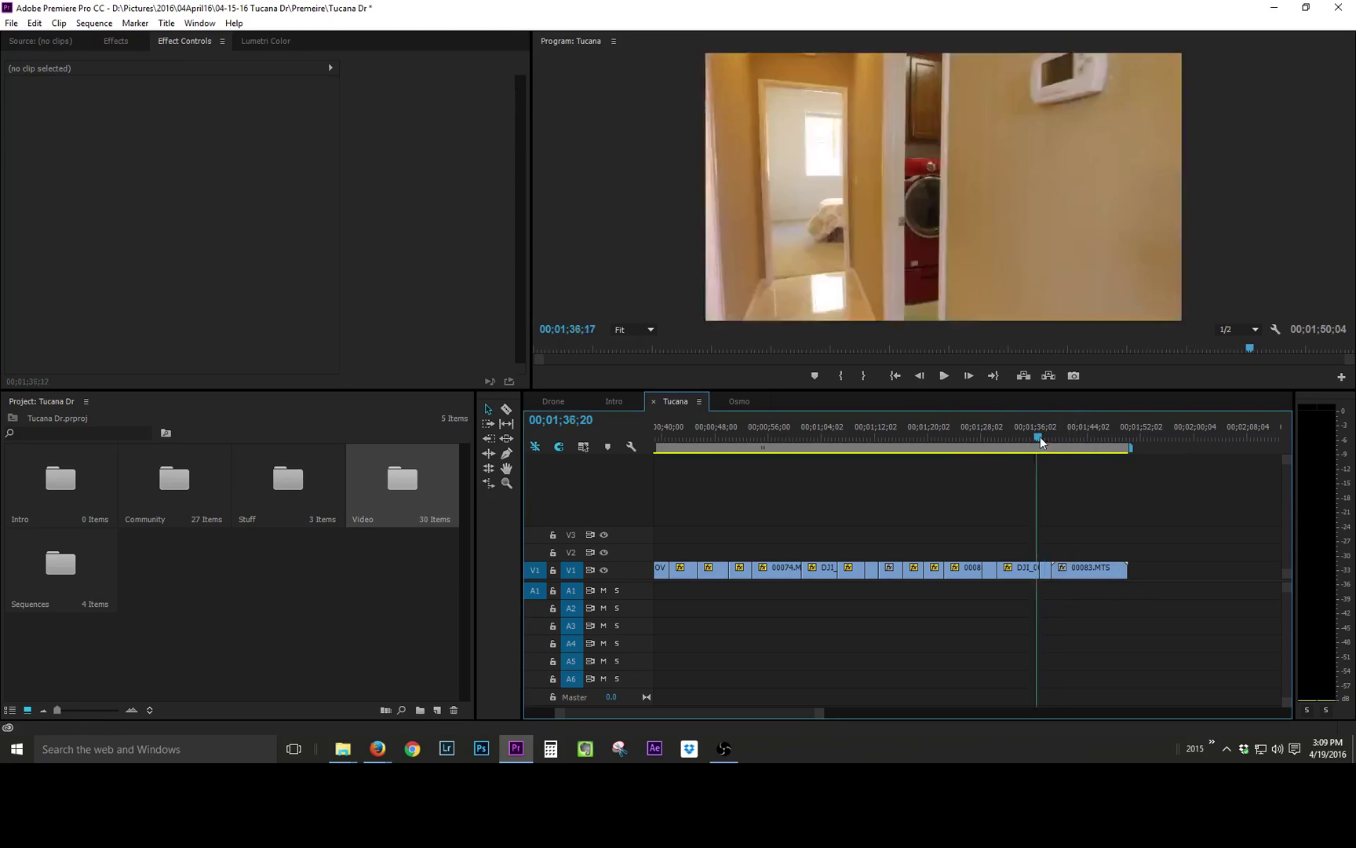
left_click(1065, 439)
left_click(1067, 436)
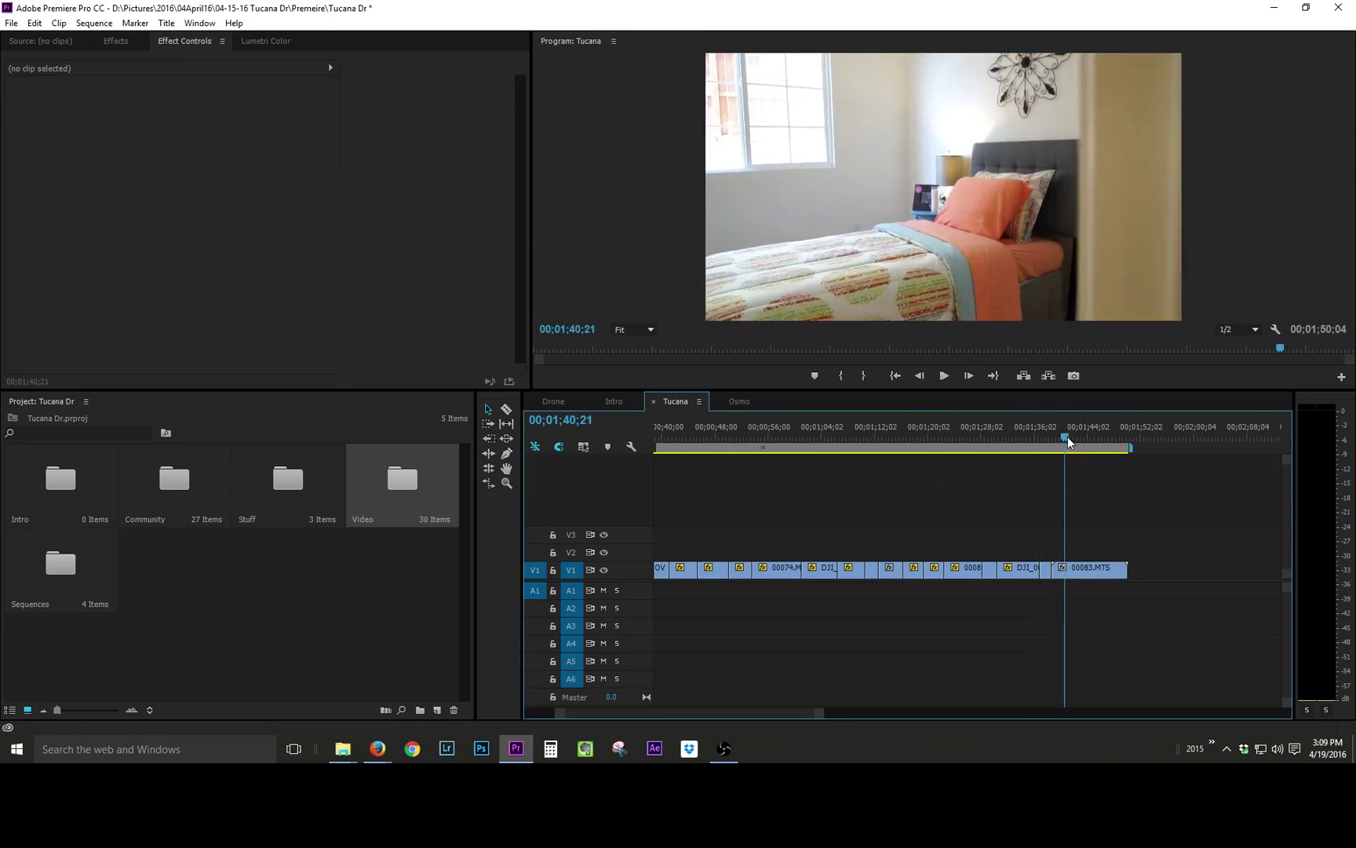
key("c")
left_click(1065, 569)
left_click(1071, 432)
mouse_move(1071, 432)
left_mouse_down()
mouse_move(1098, 433)
mouse_move(1087, 437)
left_mouse_up()
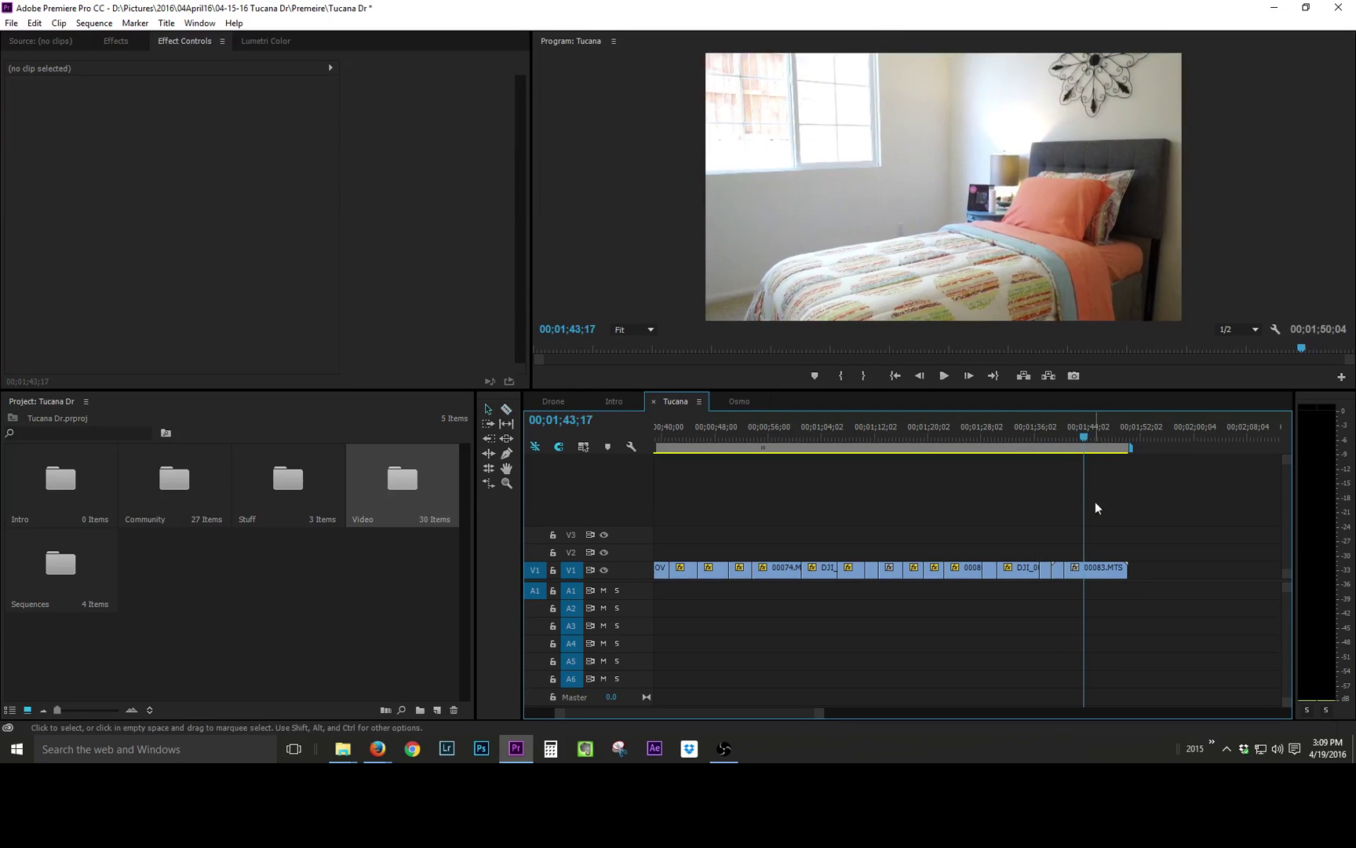
key("v")
left_click(1085, 571)
key("ctrl+k")
Step: Delete the outer pieces of 00083.MTS and move the remaining bedroom segment against the end of 00082.MTS
left_click(1102, 573)
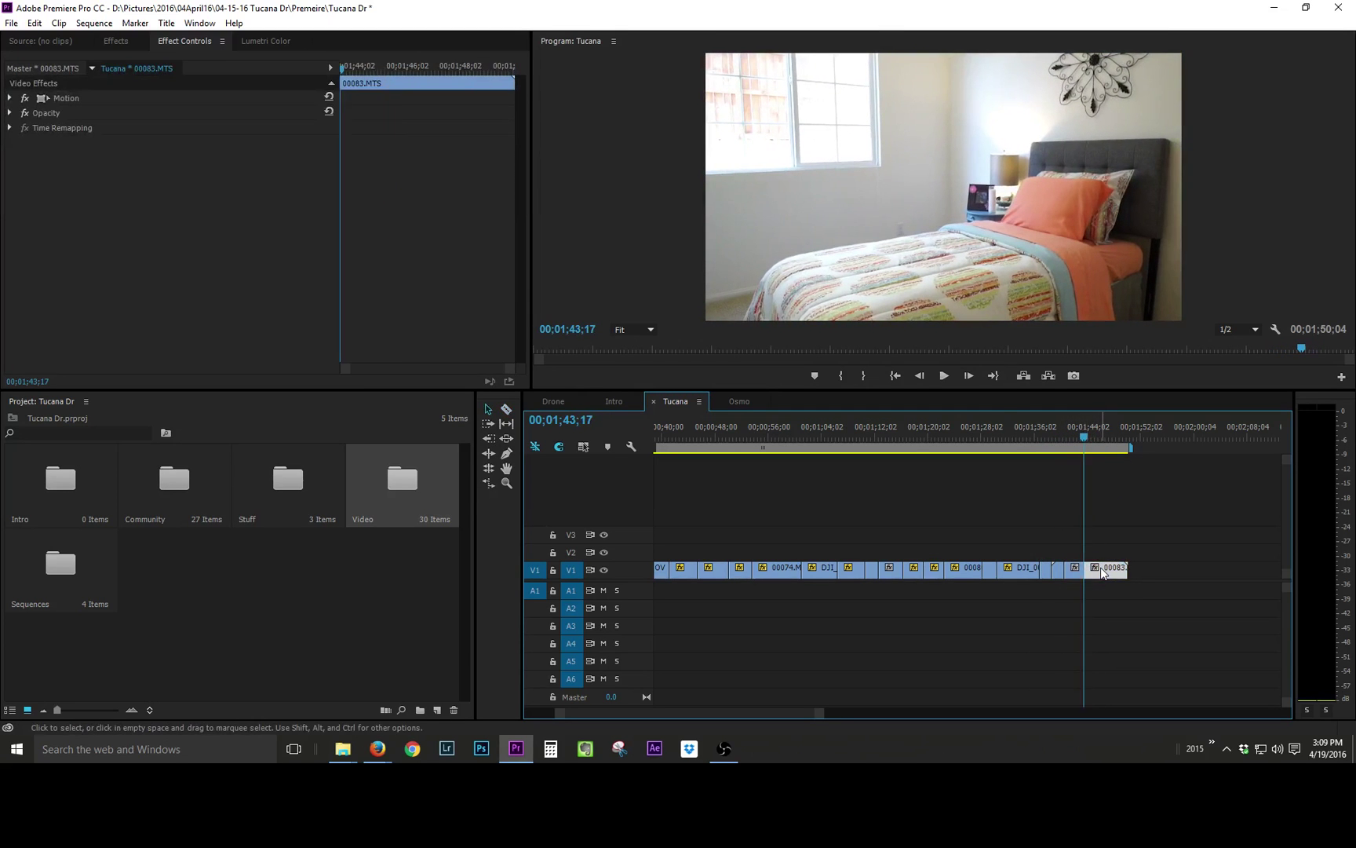
key("Delete")
left_click(1059, 569)
key("Delete")
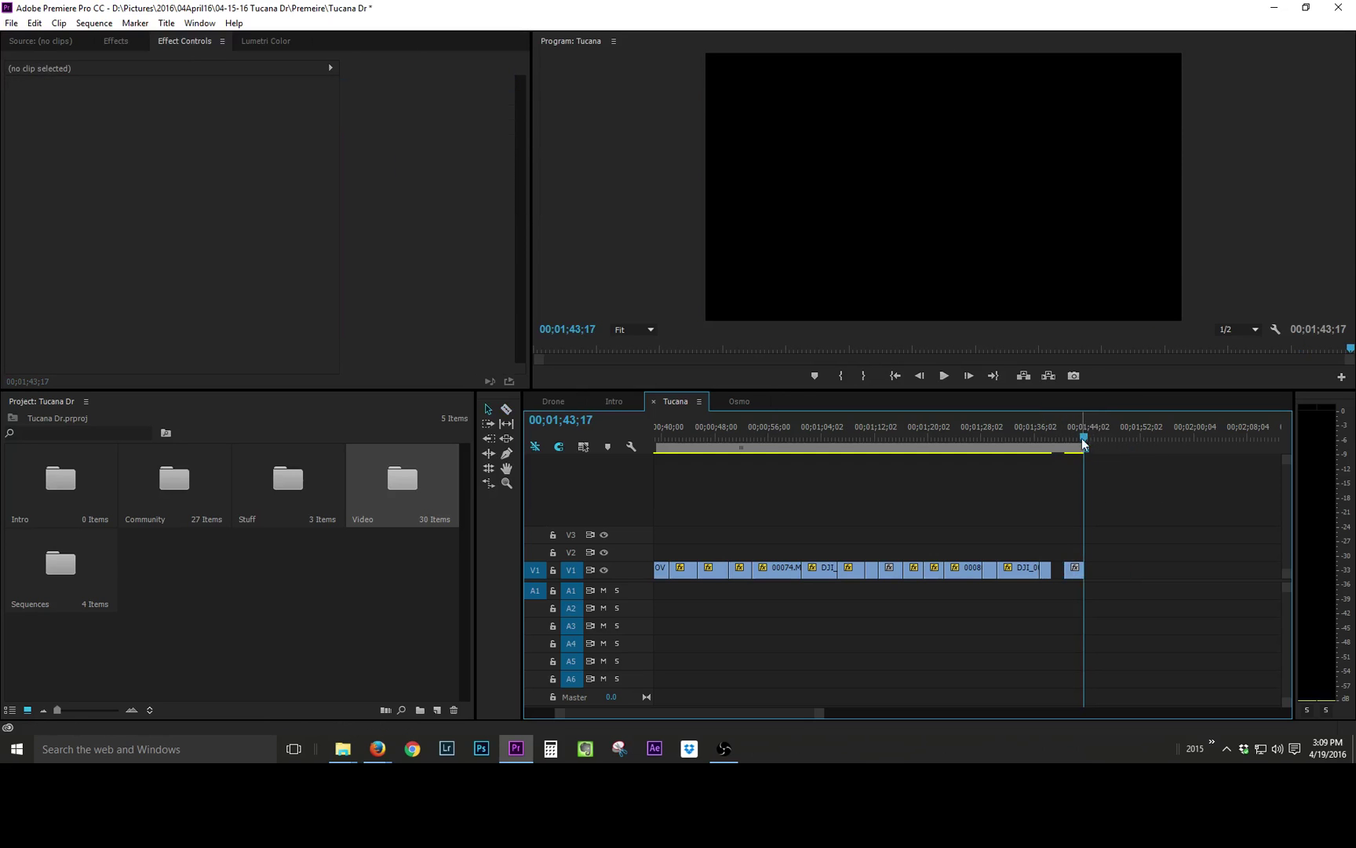
left_click_drag(1083, 443, 1048, 439)
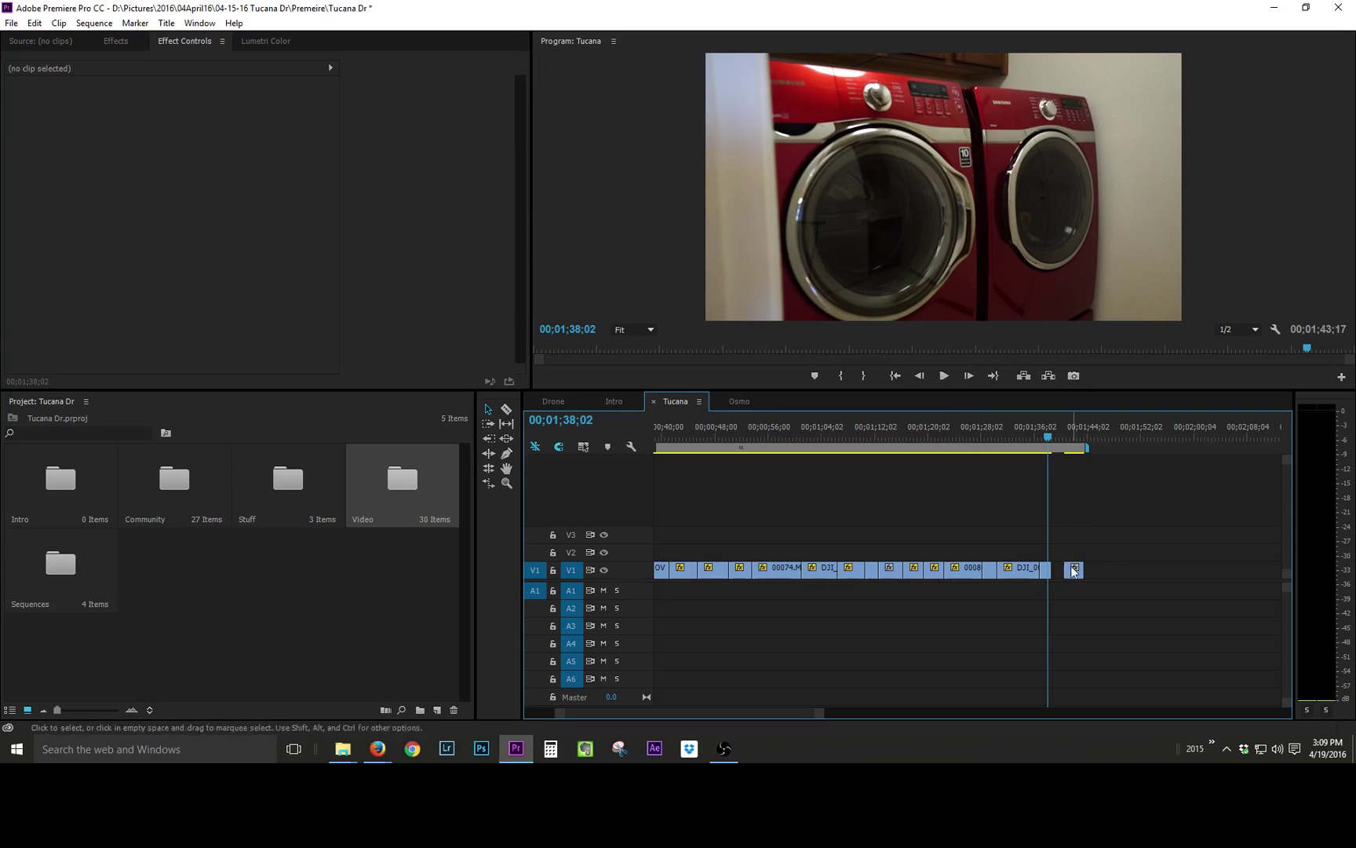
left_click_drag(1073, 572, 1060, 573)
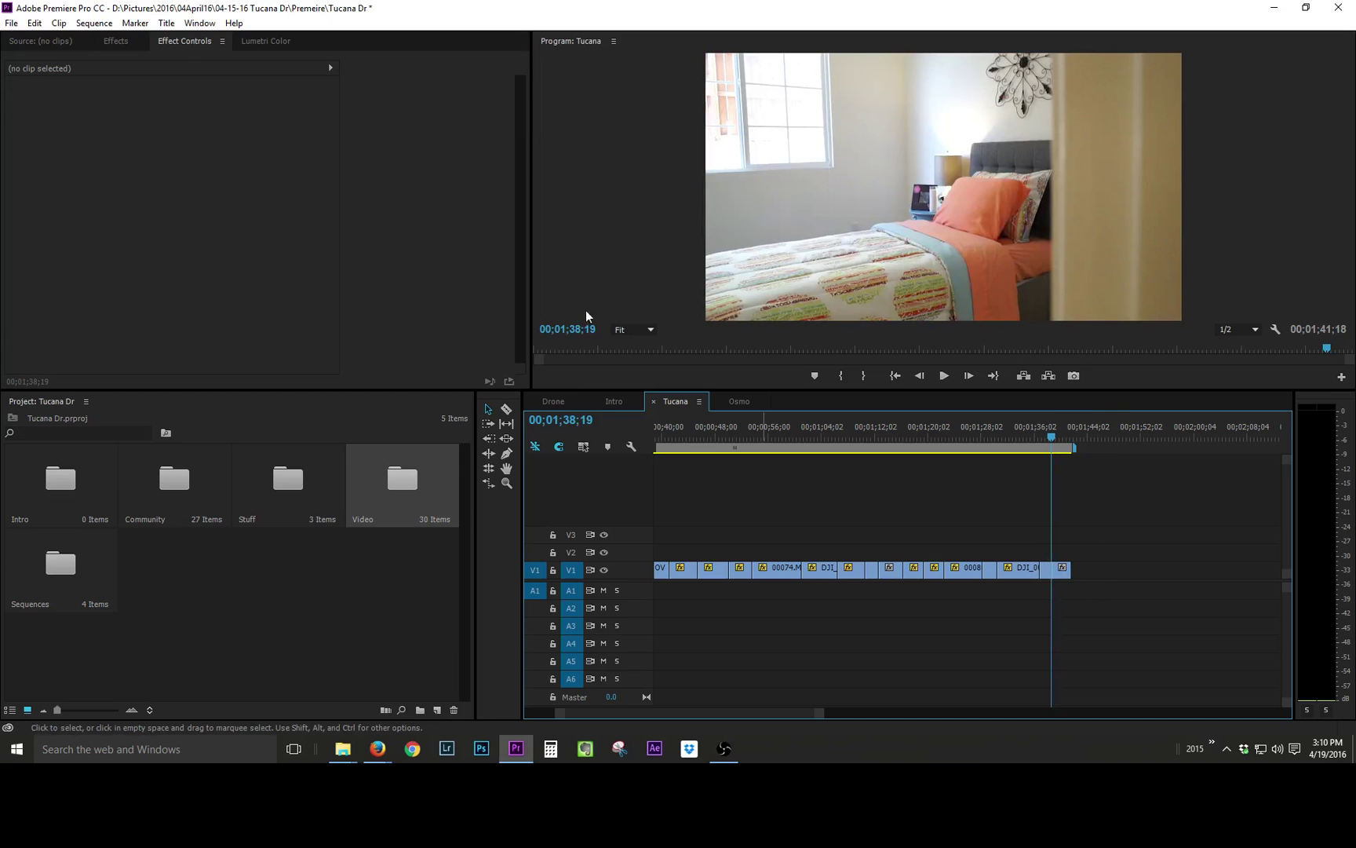
Step: Scale down the 00083.MTS segment so its frame shows more of the bedroom, and play it back
key("shift+7")
key("shift+5")
left_click(1062, 568)
left_click_drag(599, 216, 708, 218)
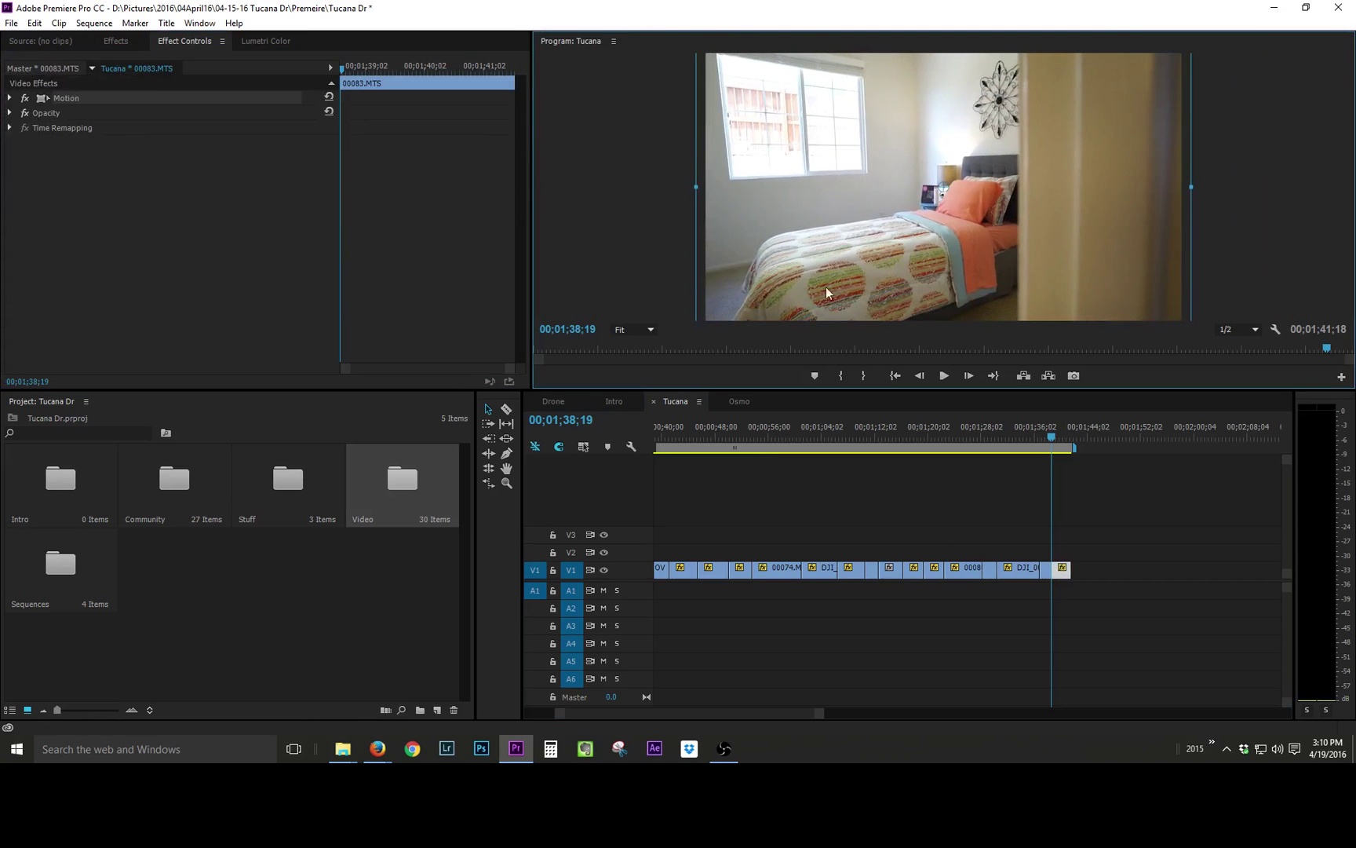
left_click(1050, 436)
key("space")
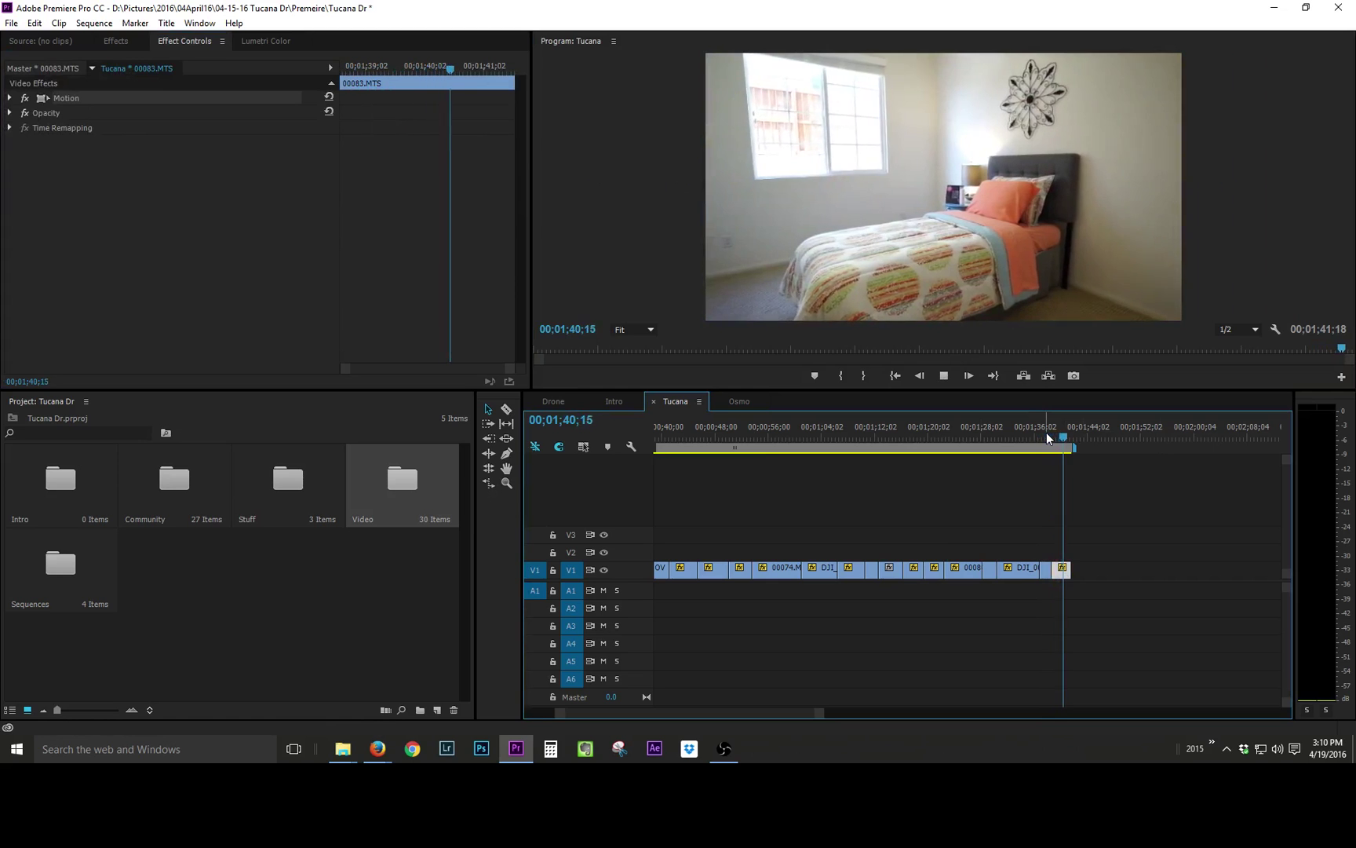
key("space")
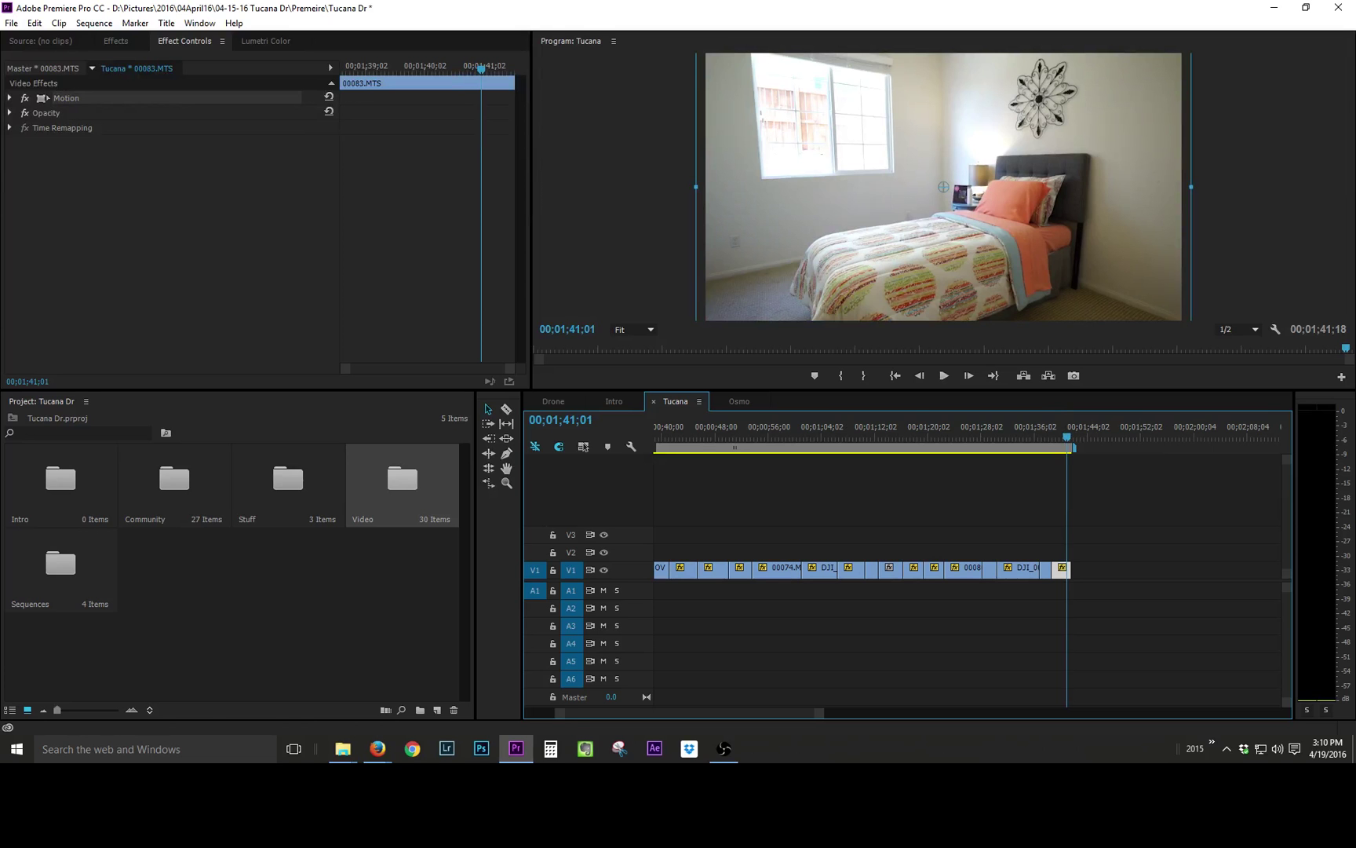
Step: Examine the bedroom footage of DJI_0007.MOV around 00;03;13;23 in the Osmo sequence, then return to the Tucana sequence
left_click(734, 402)
left_click_drag(998, 438, 1056, 445)
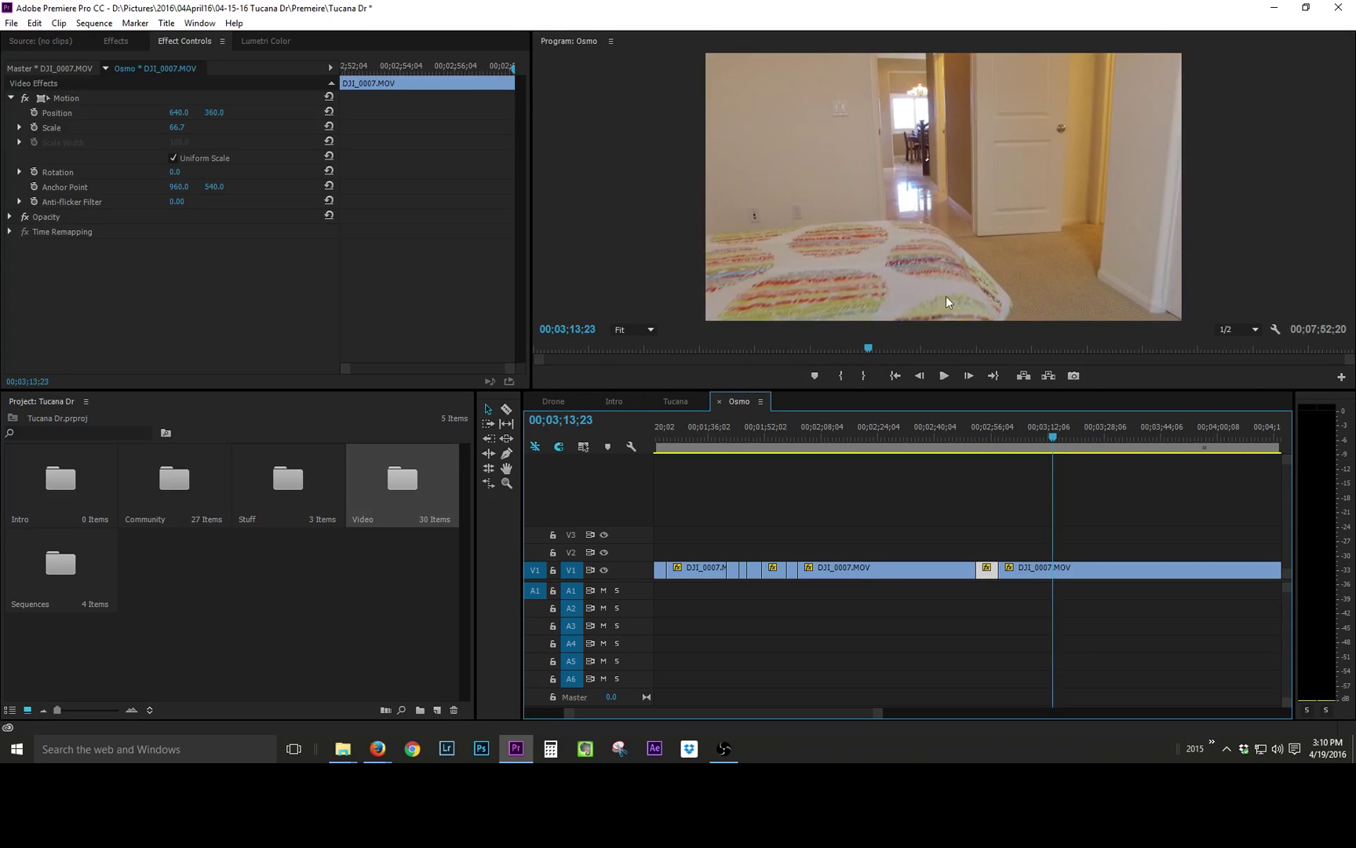
left_click(692, 402)
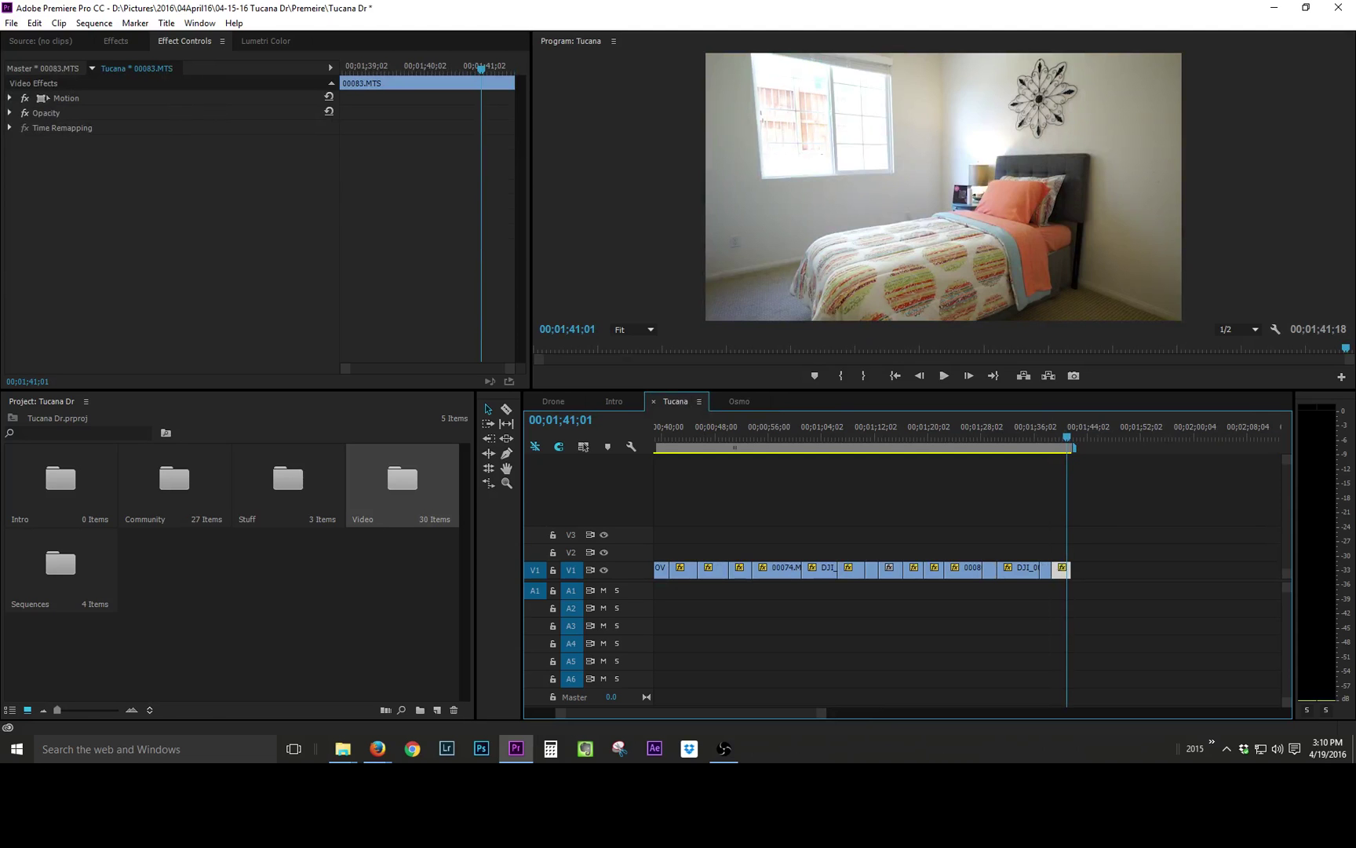
Step: Add 00084.MTS after the bedroom clip on track V1 and set its scale to 66.7
left_click_drag(1355, 583, 1103, 586)
left_click(1000, 438)
left_click(1036, 571)
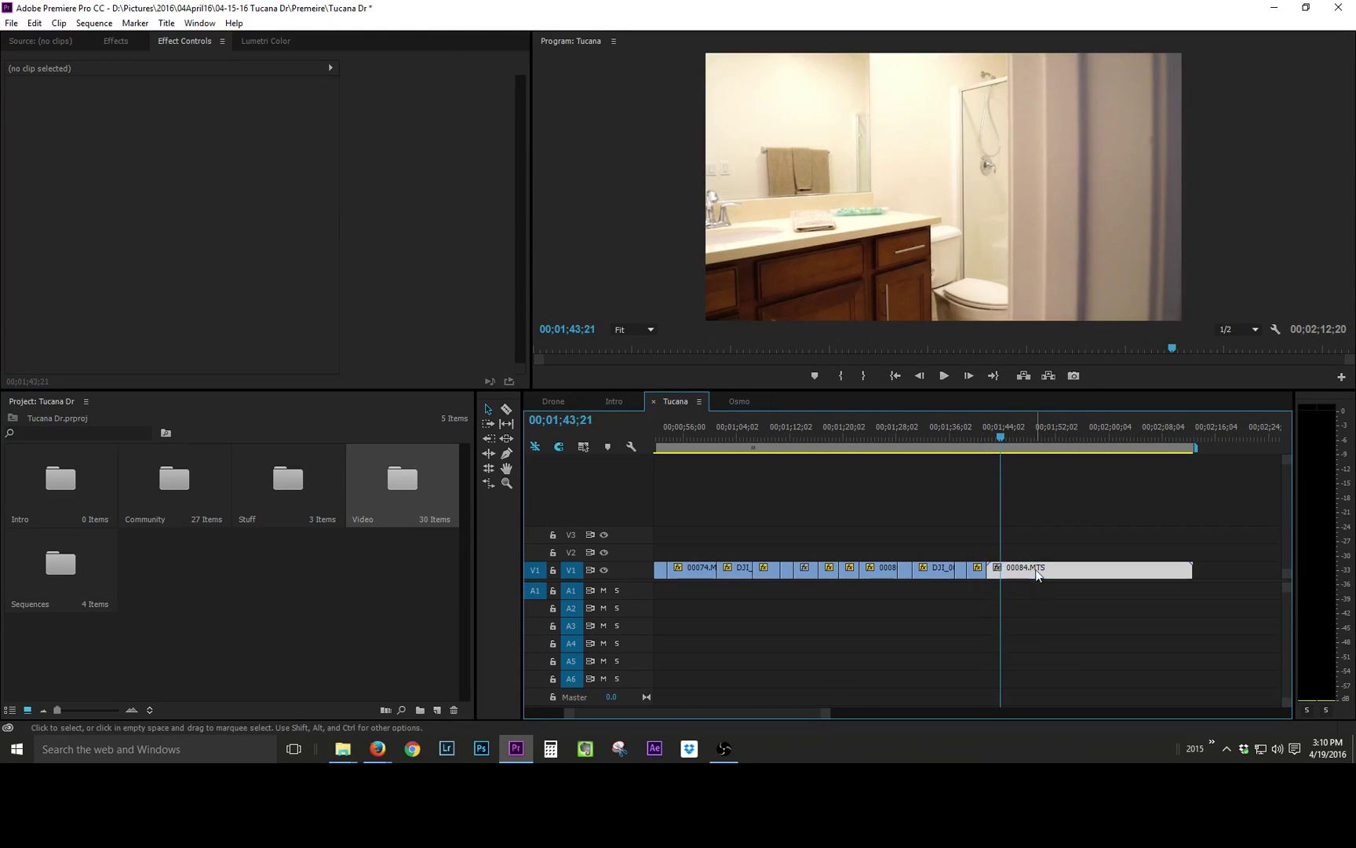
left_click(76, 98)
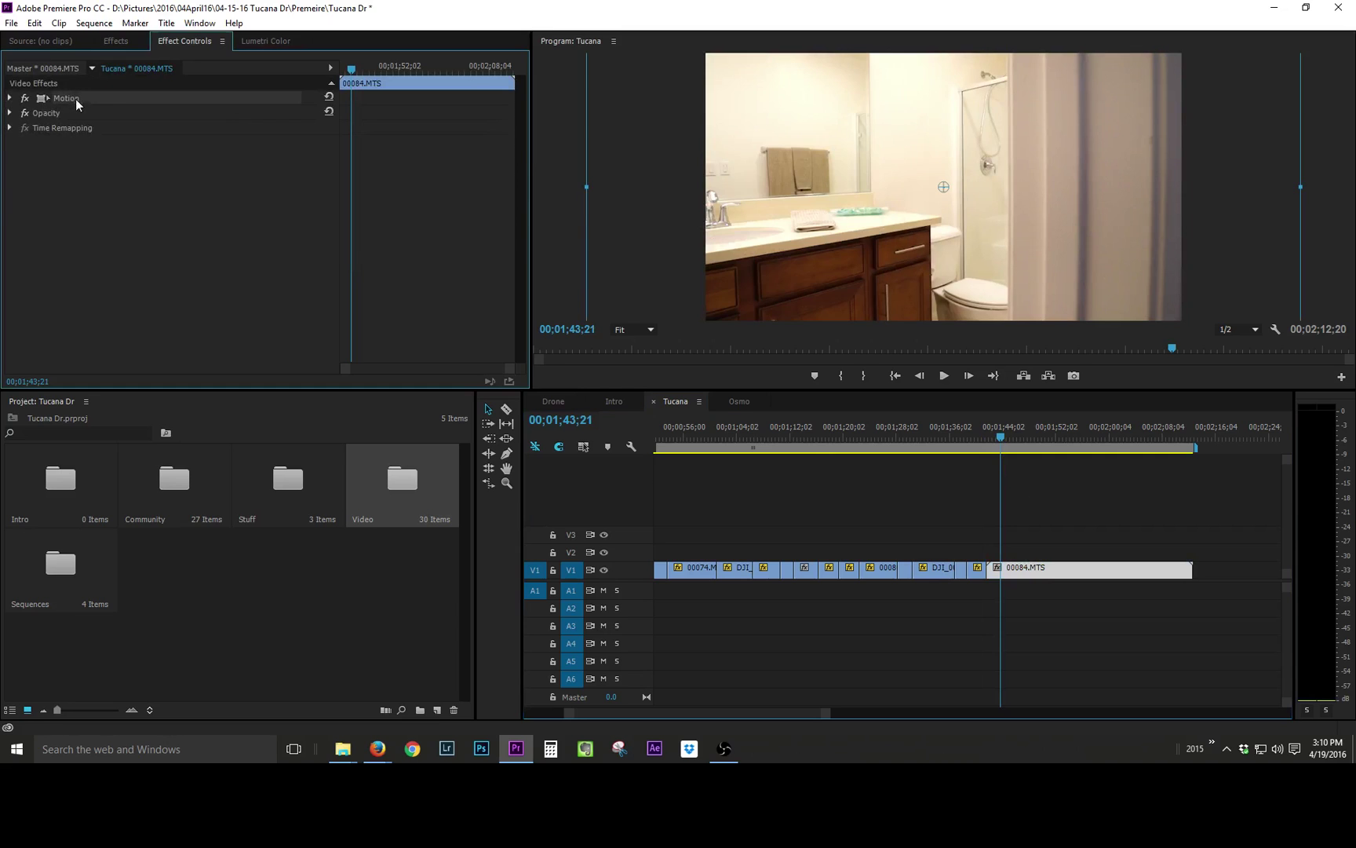
left_click(11, 98)
type("66.7")
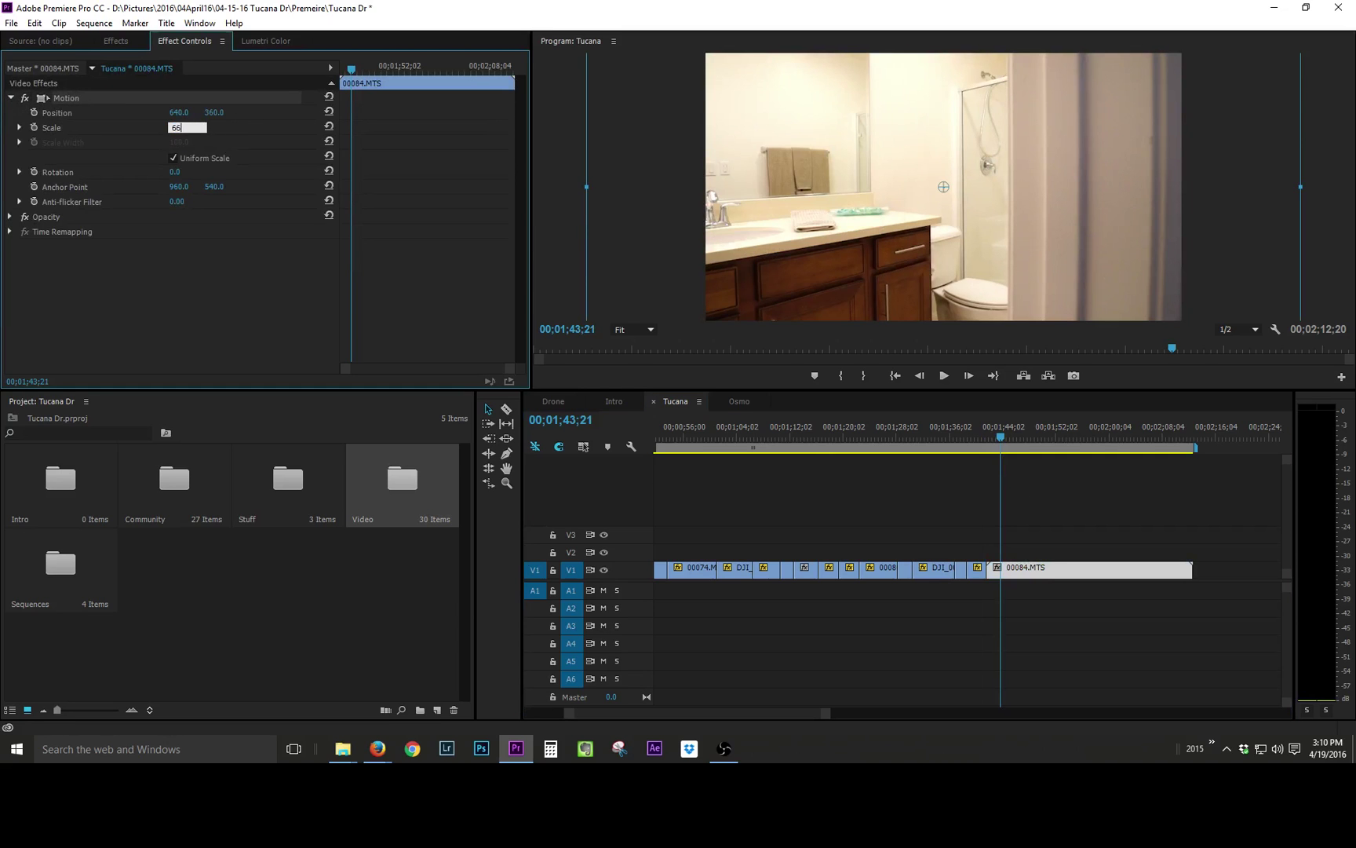
key("Return")
Step: Cut 00084.MTS at 00;02;02;10 and 00;02;04;23 around the bathroom reveal and delete everything after the second cut
left_click_drag(979, 426, 1127, 442)
key("c")
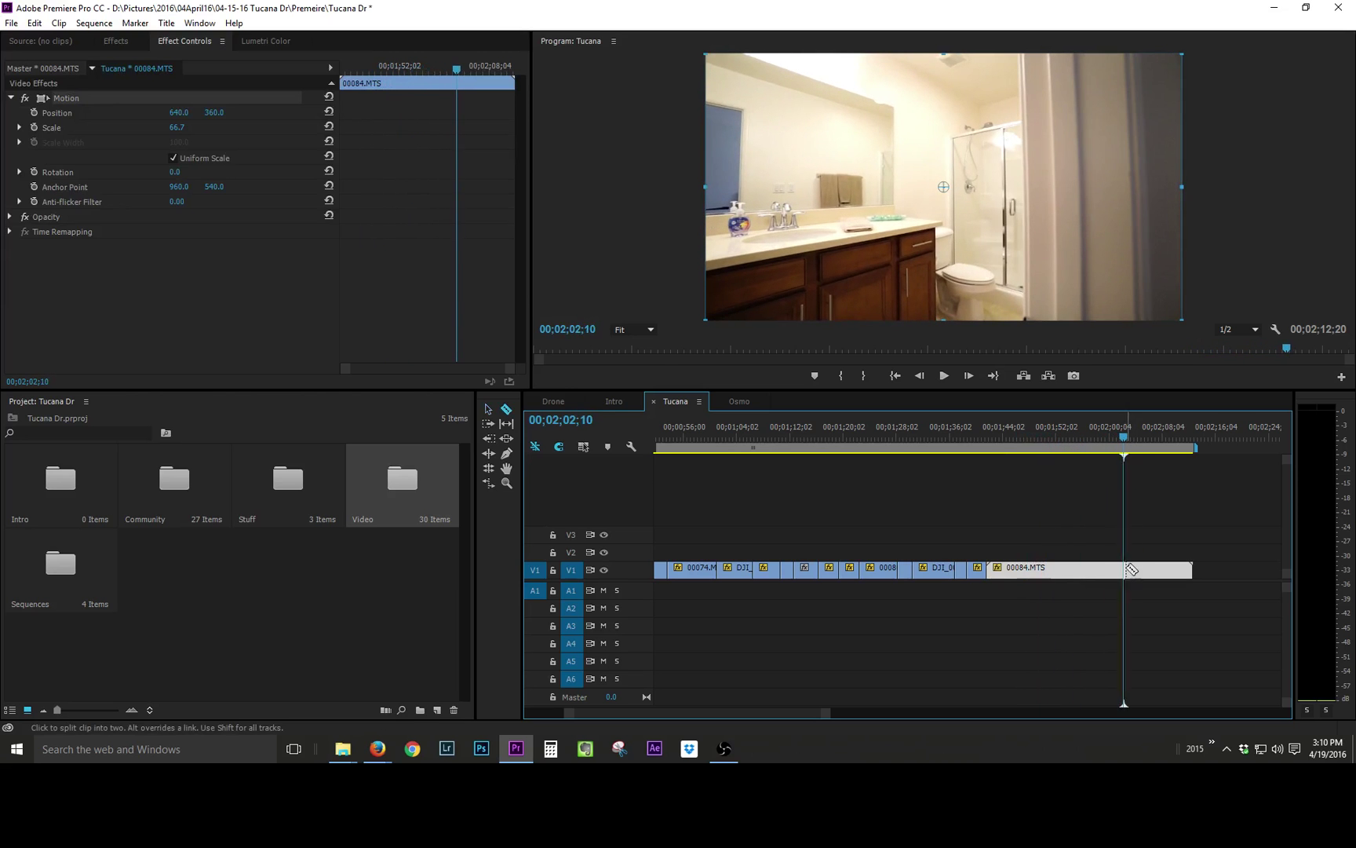
left_click(1123, 570)
left_click(1147, 439)
left_click_drag(1149, 436, 1194, 437)
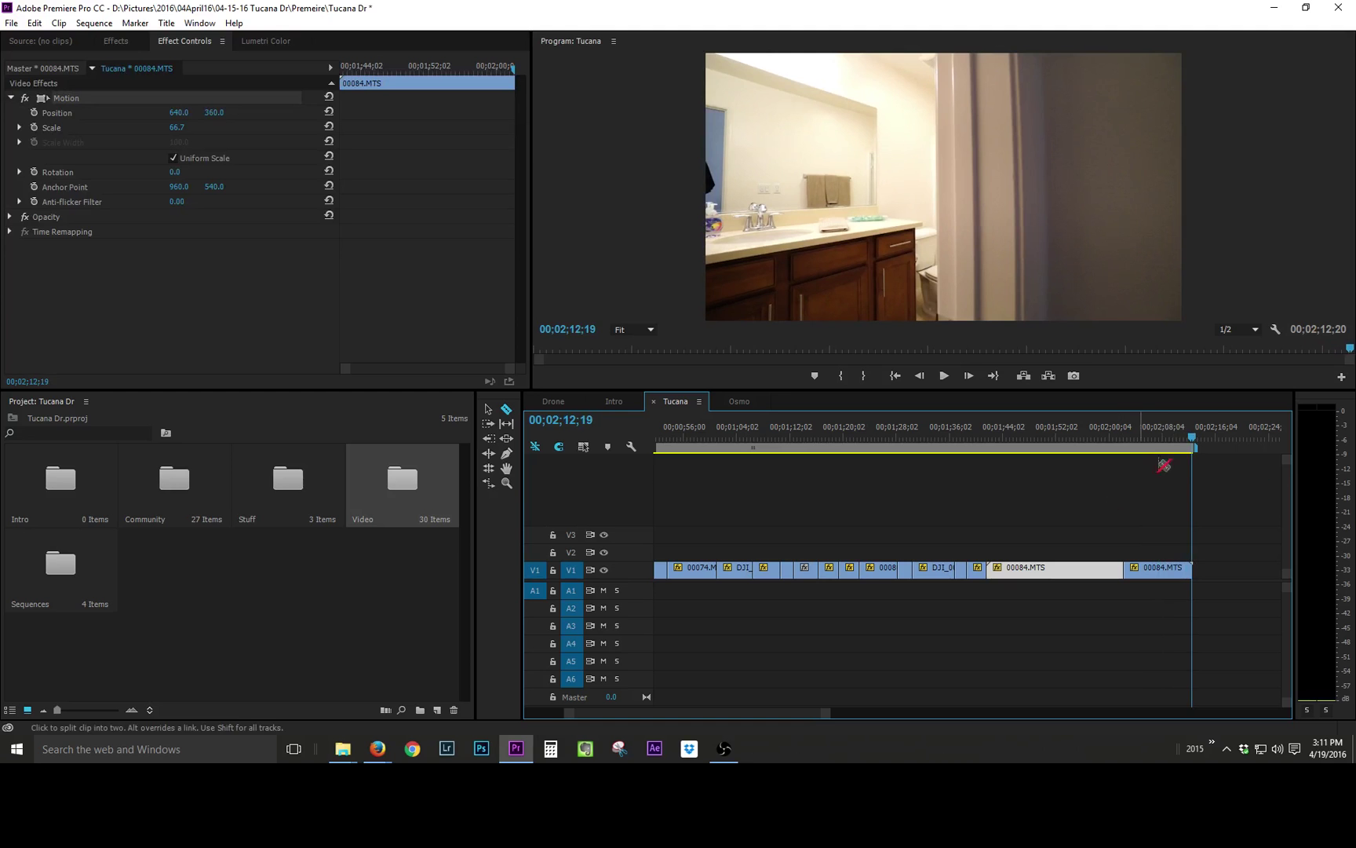
left_click_drag(1182, 445, 1123, 451)
key("space")
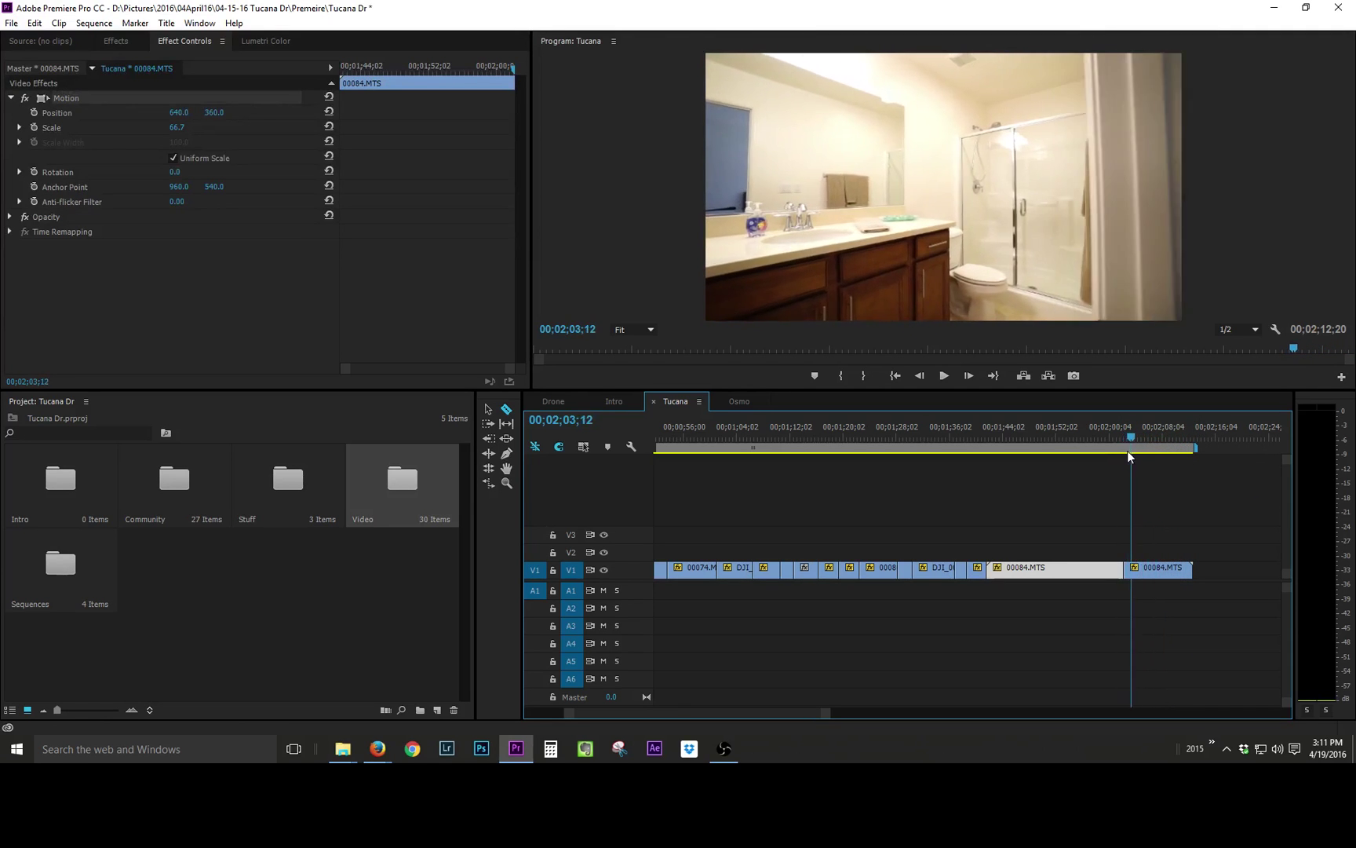
key("ctrl+shift+x")
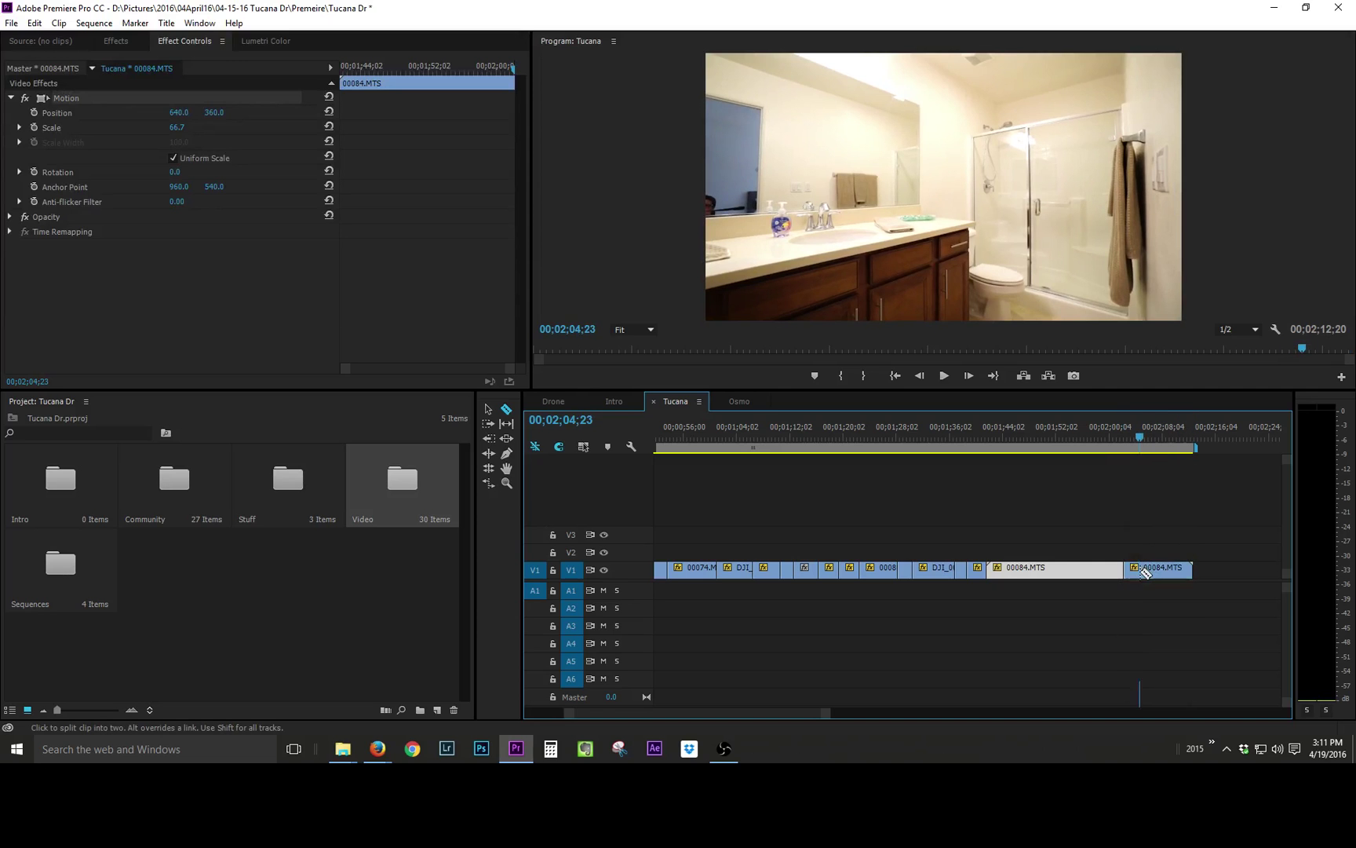
left_click(1149, 571)
key("Delete")
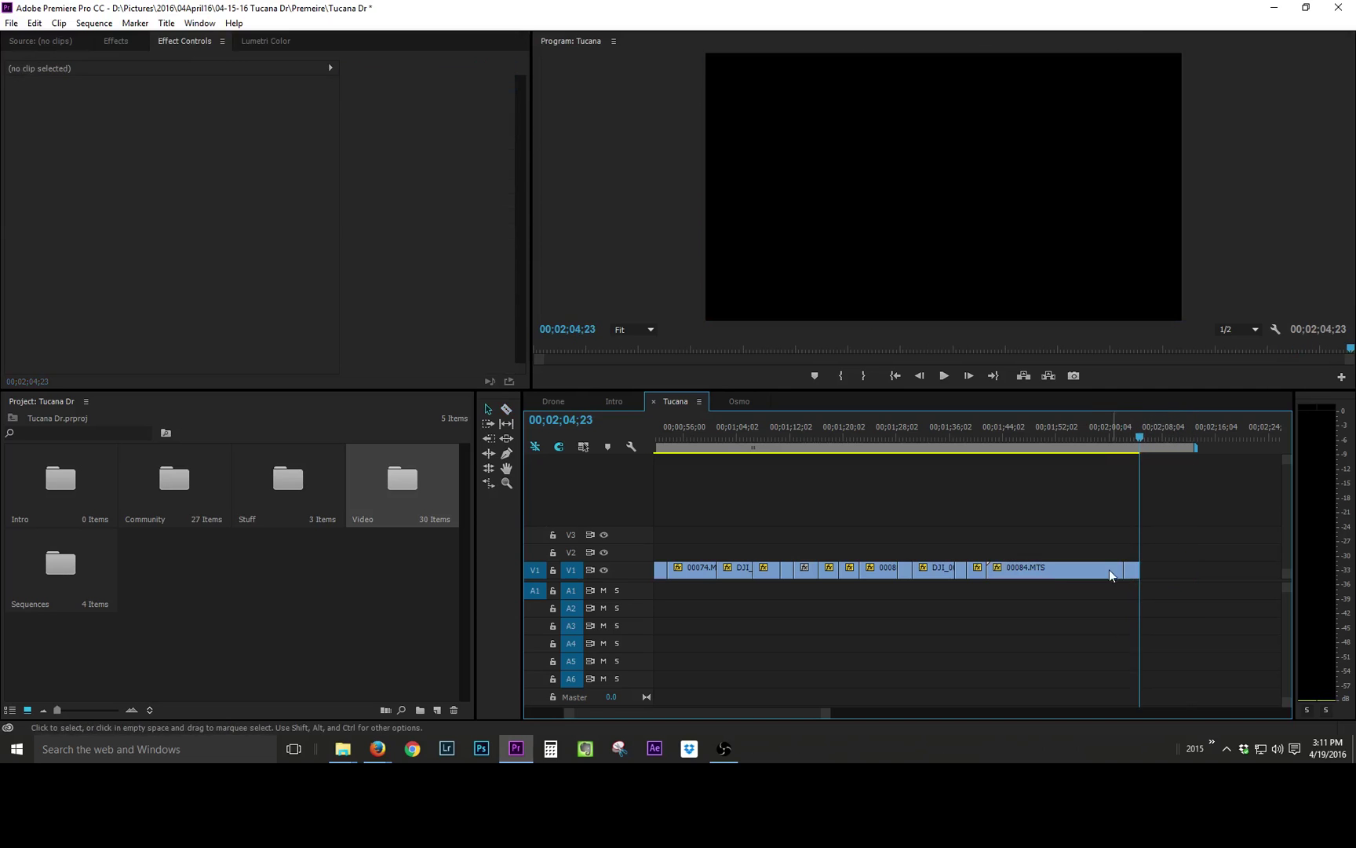
Step: Move the short bathroom segment of 00084.MTS directly after 00083.MTS, replacing the longer leading piece
key("v")
left_click_drag(1133, 571, 997, 571)
left_click(992, 435)
left_click_drag(992, 435, 995, 436)
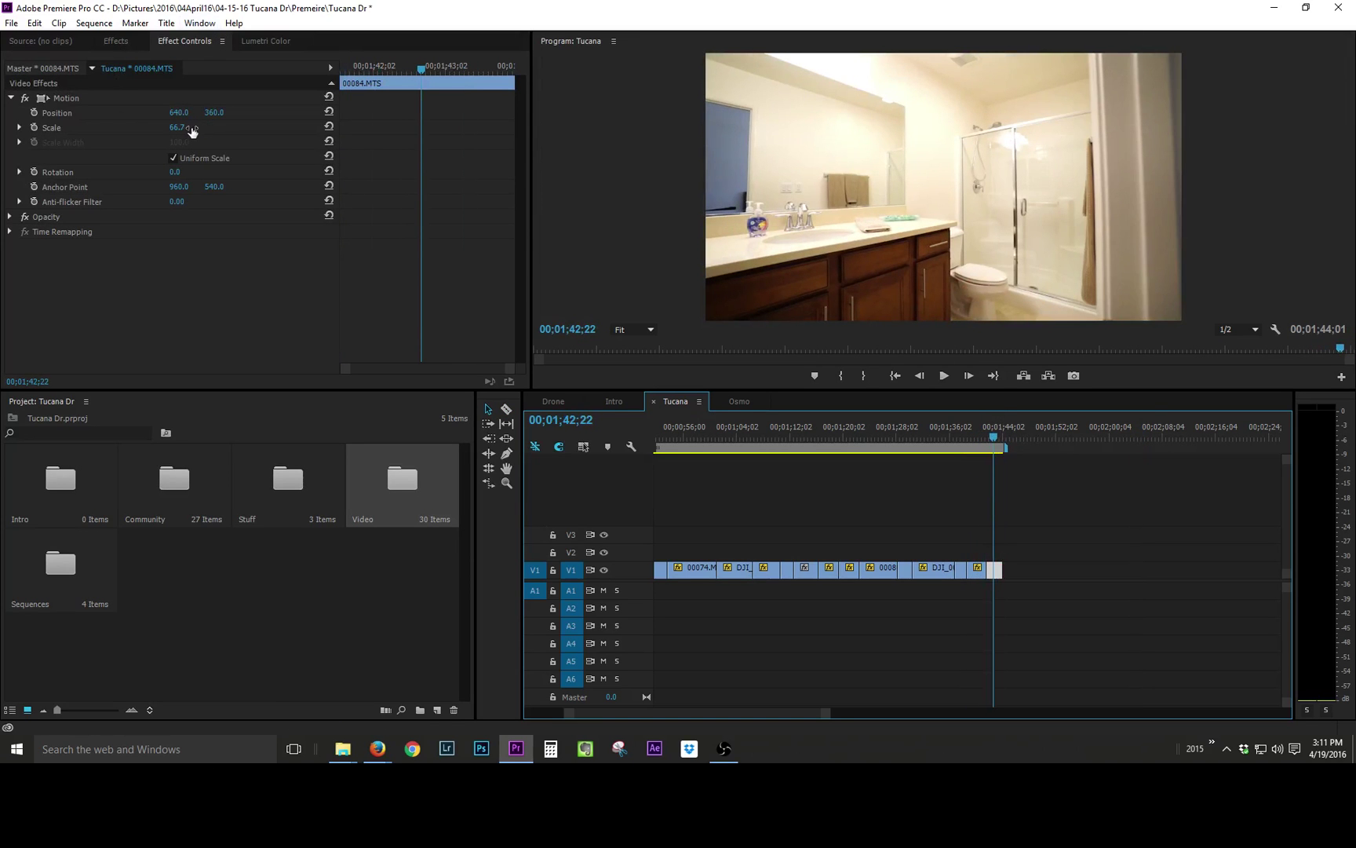
Step: Play the bathroom segment to its end and scale it up to 71.2 to crop the frame edges
left_click(639, 204)
key("space")
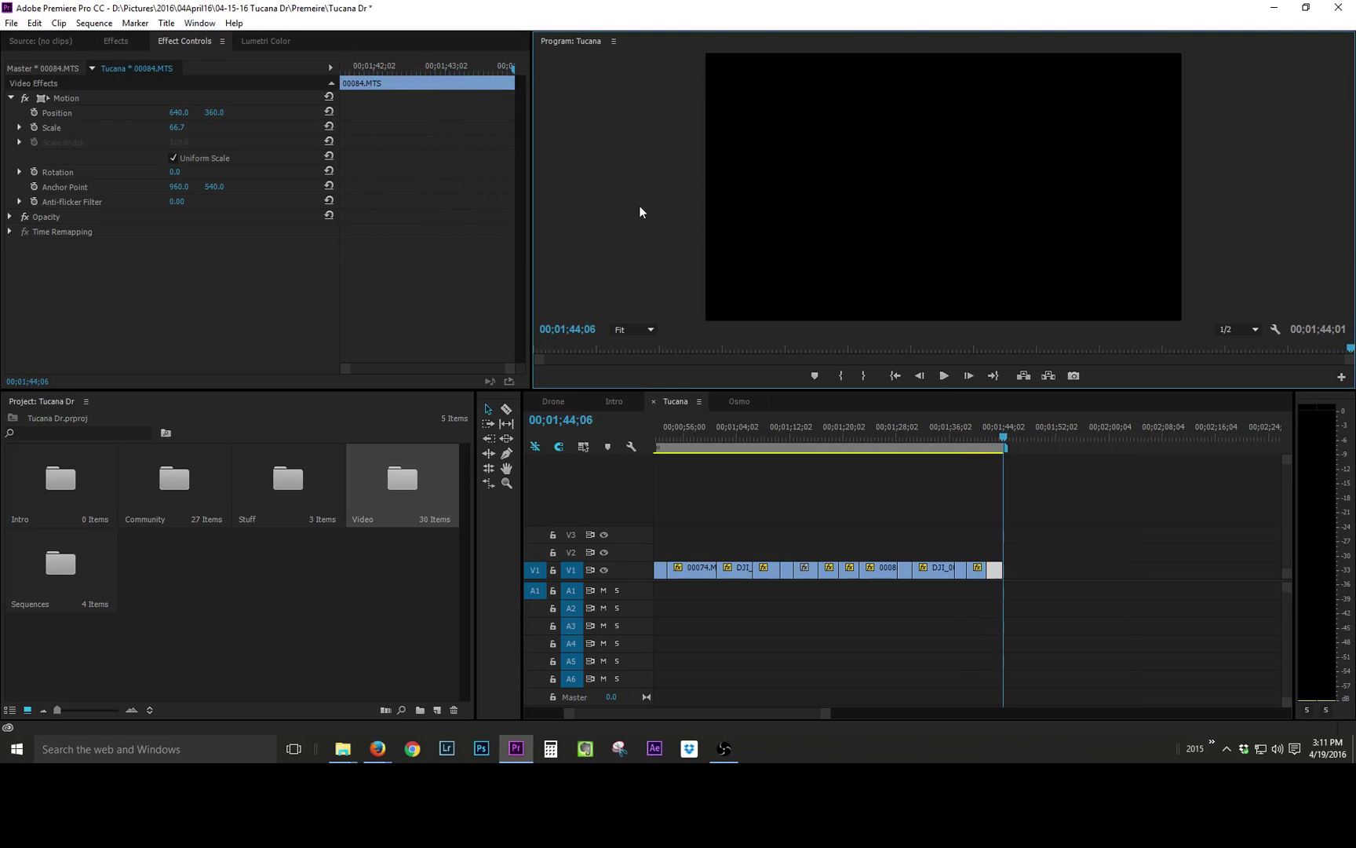
key("Left")
key("Left")
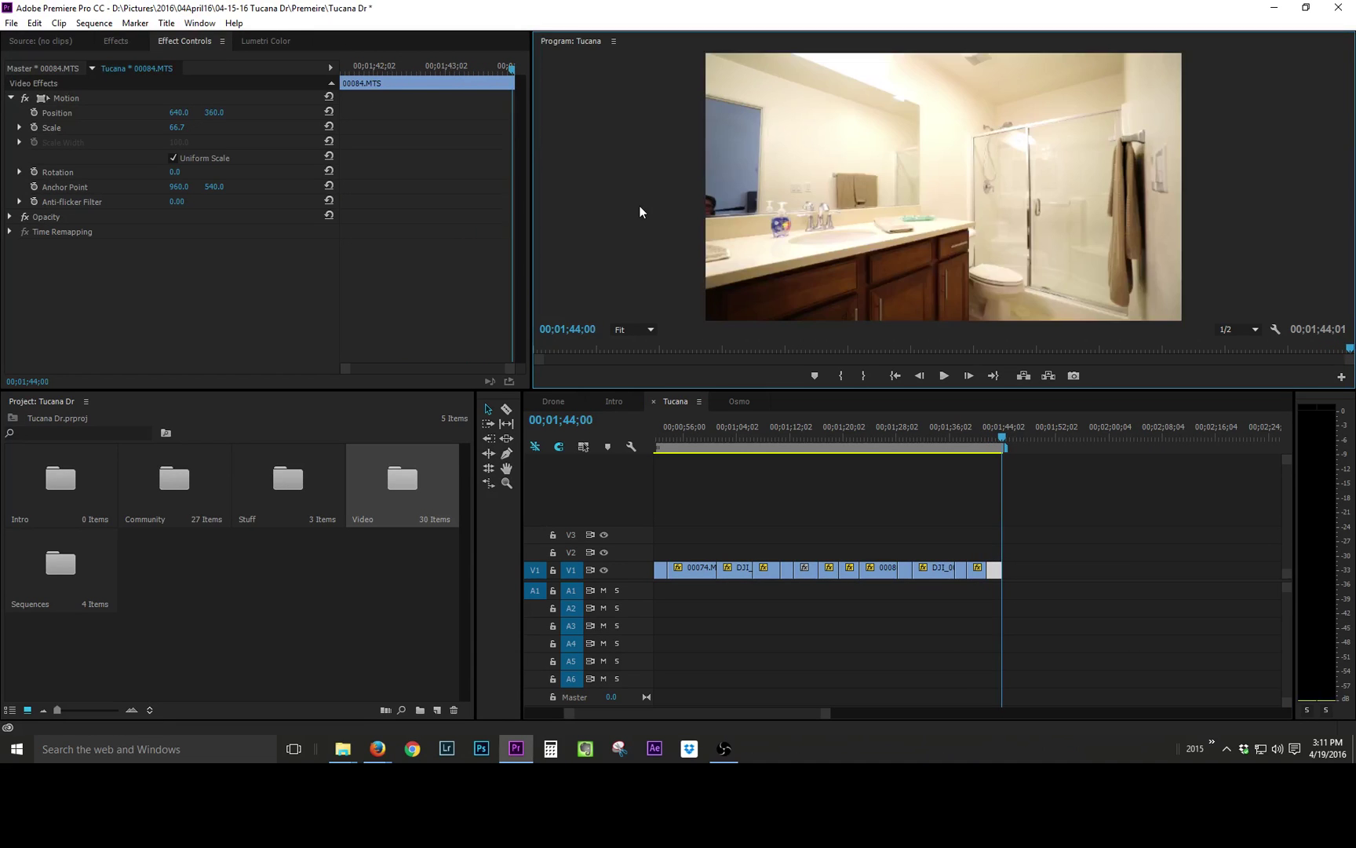
left_click(66, 98)
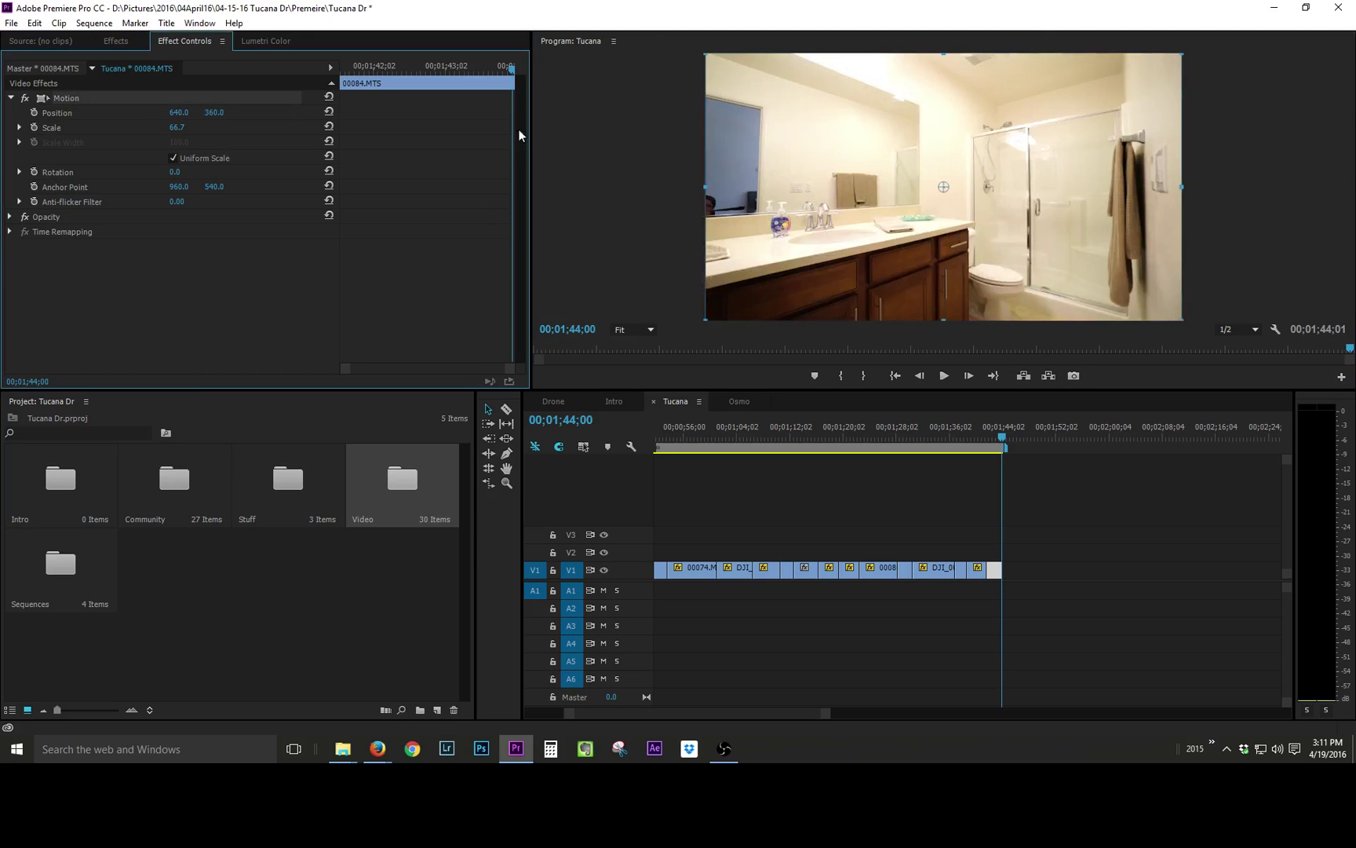
left_click_drag(704, 188, 684, 189)
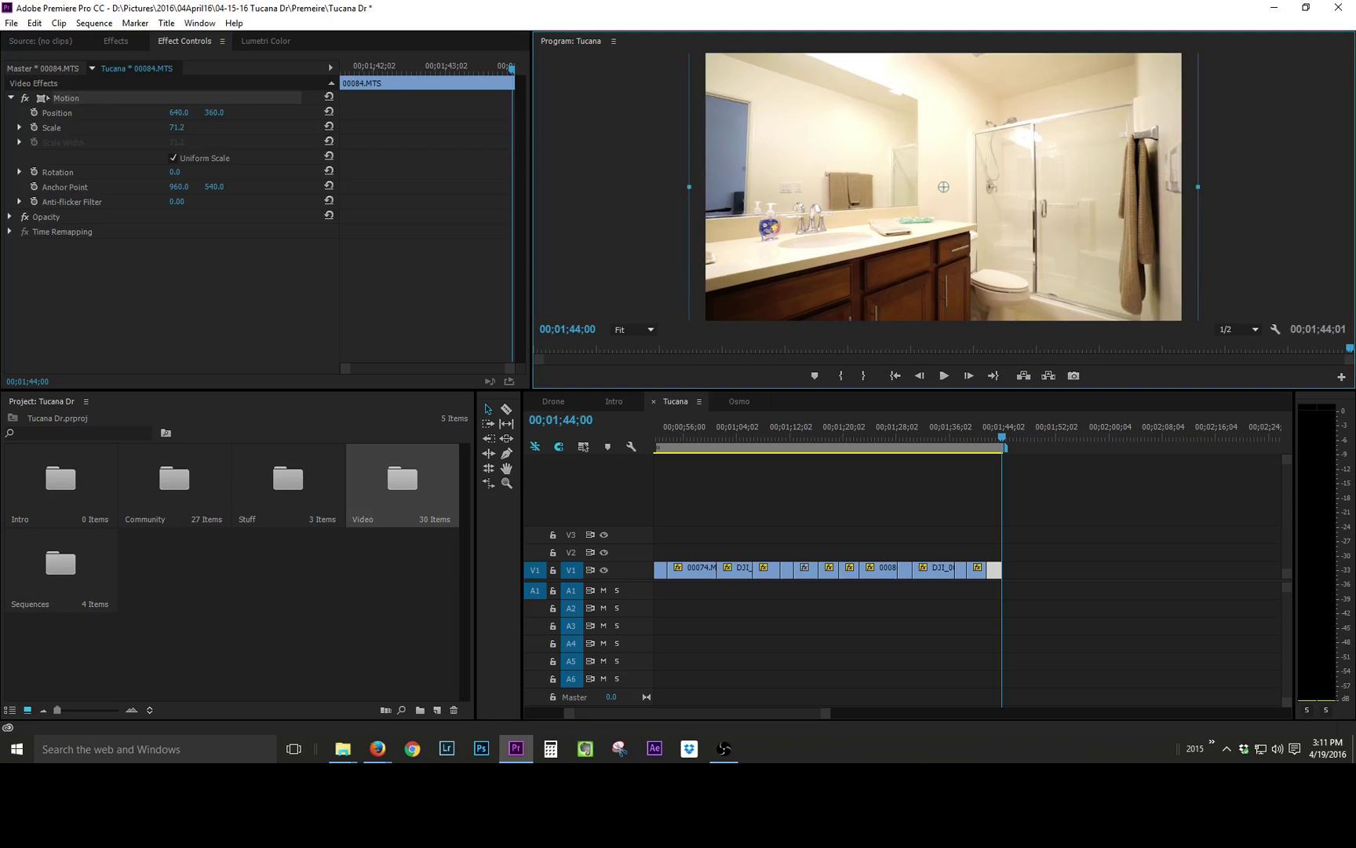
Step: Move the 00083.MTS and 00084.MTS segments together farther along track V1 to open a gap after 00082.MTS
left_click_drag(1003, 438, 964, 439)
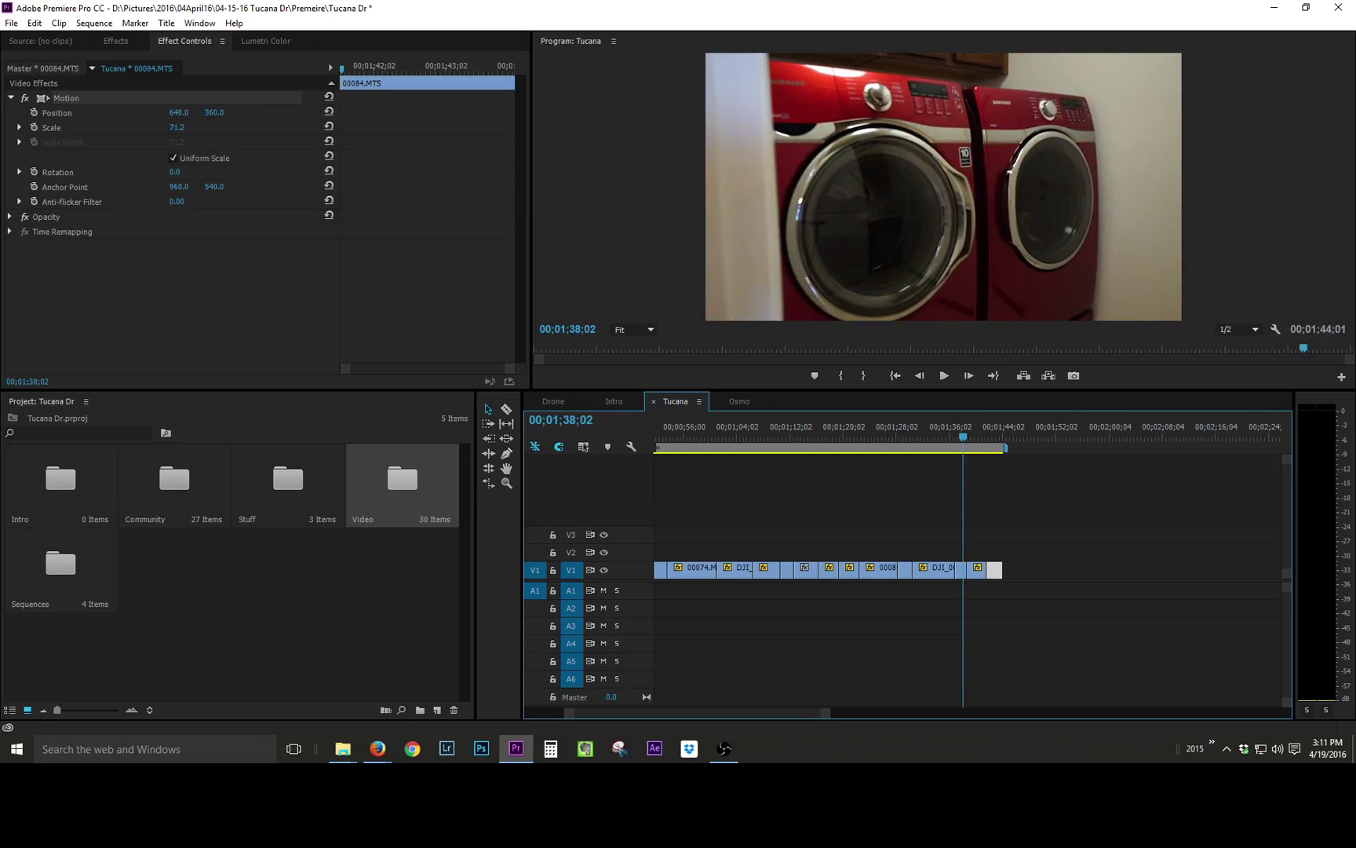
left_click_drag(979, 581, 1120, 581)
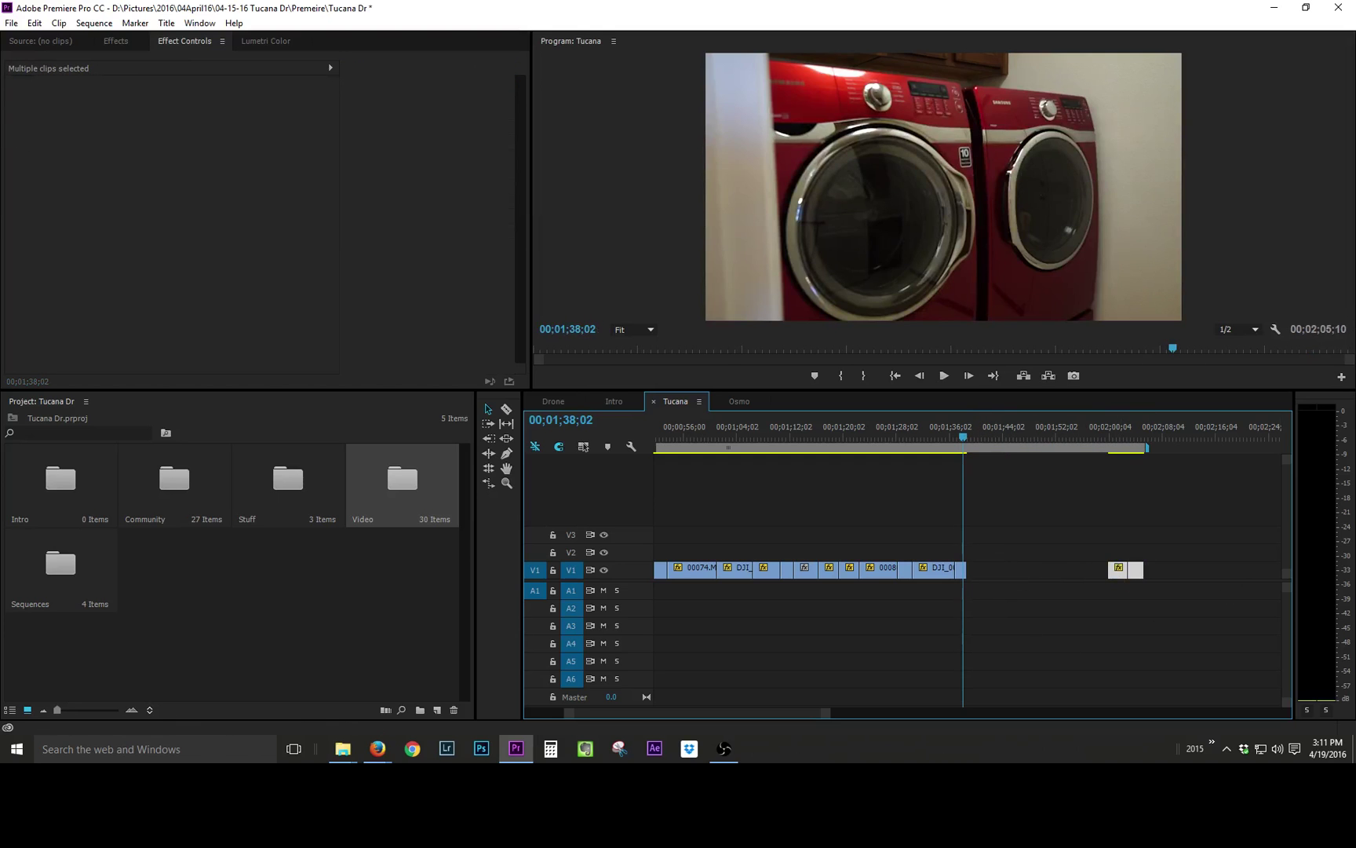
Step: Place 00085.MTS without its audio on track V2 over the gap and scale it down to show more of the bathroom
left_click_drag(1296, 524, 988, 610)
key("Delete")
left_click(982, 436)
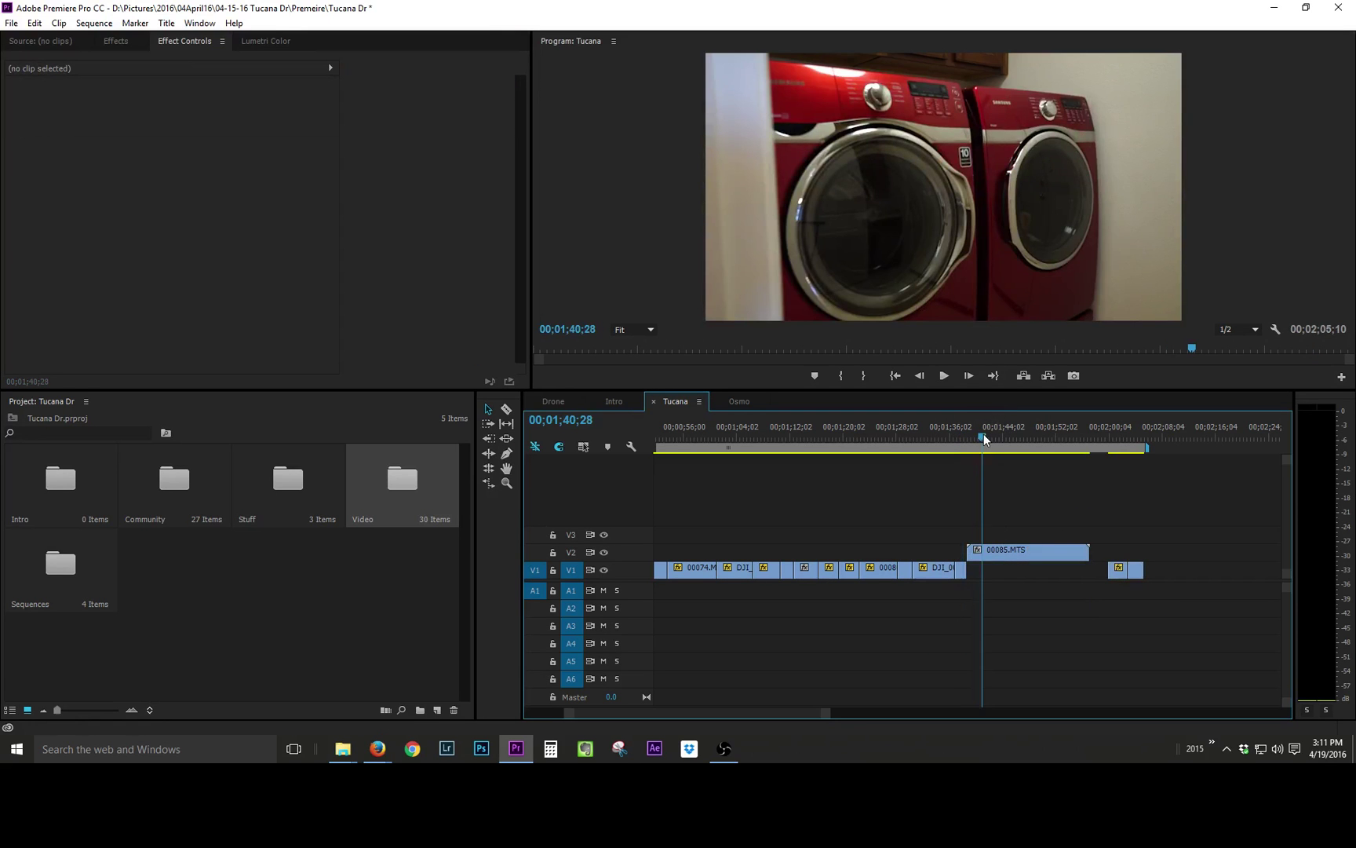
left_click(999, 549)
left_click(118, 99)
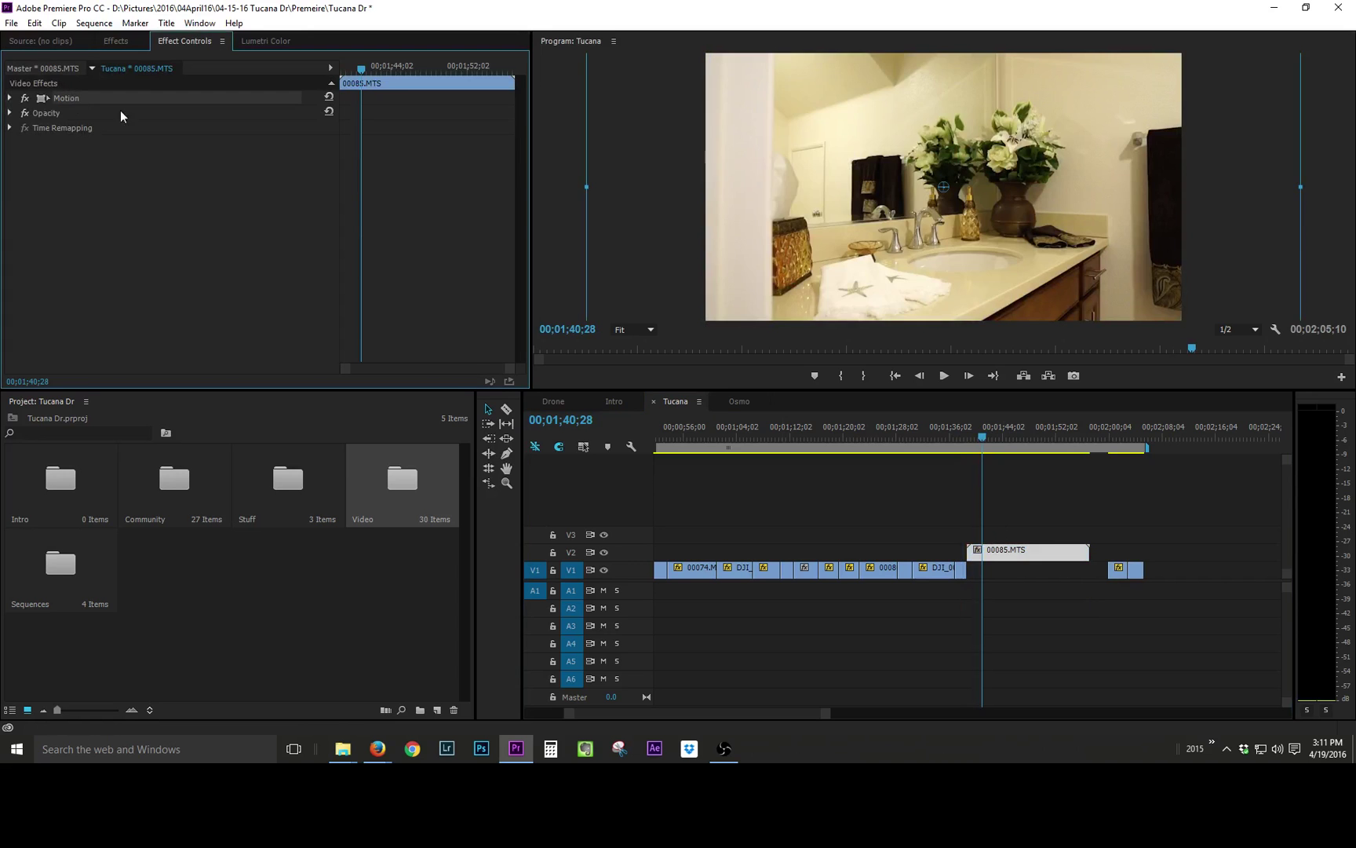
left_click_drag(590, 184, 675, 200)
Step: Cut 00085.MTS at 00;01;44;00 and 00;01;48;24 and delete the pieces before and after the middle segment
left_click(1002, 438)
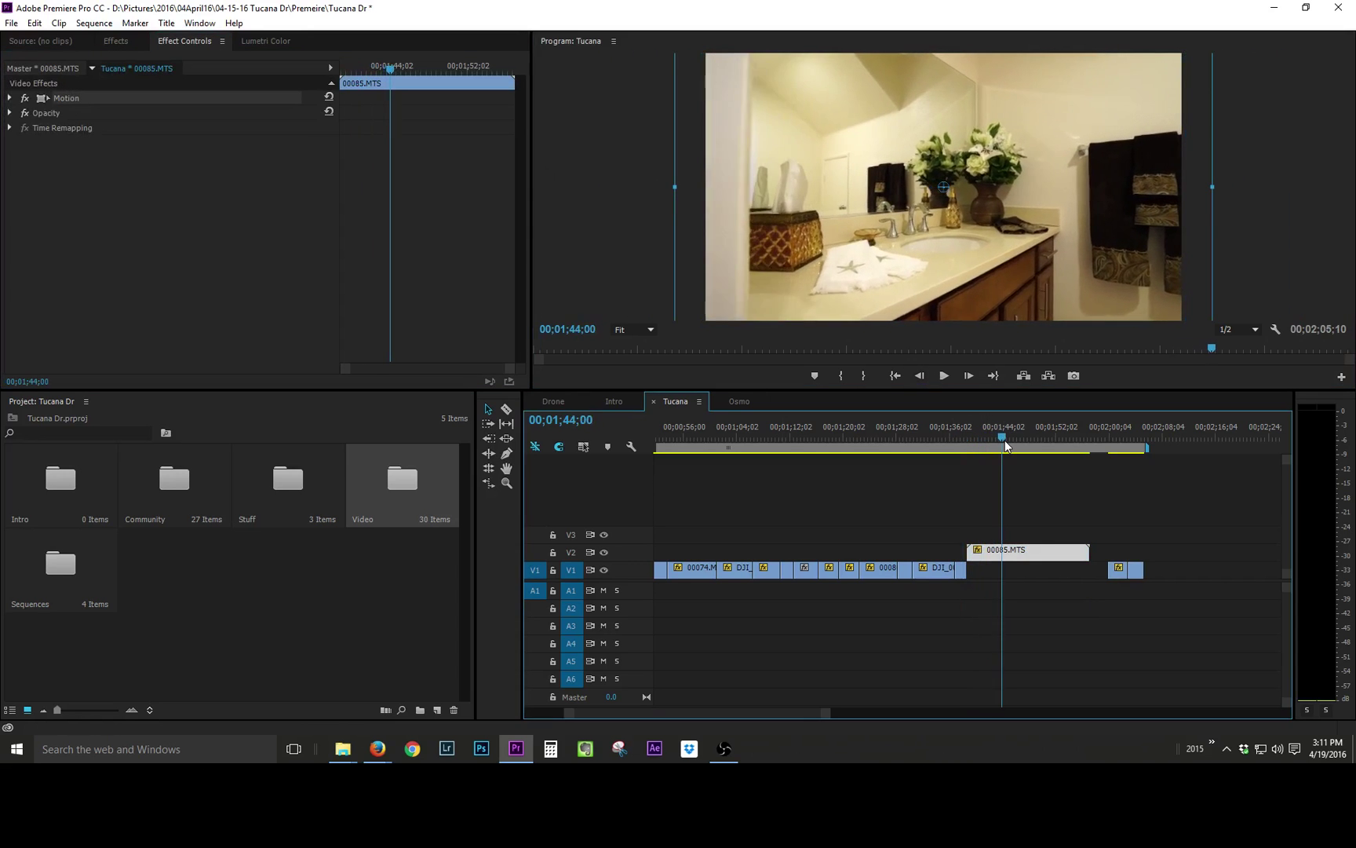
key("c")
left_click(1007, 552)
left_click_drag(1006, 438, 1035, 436)
key("v")
left_click(1052, 552)
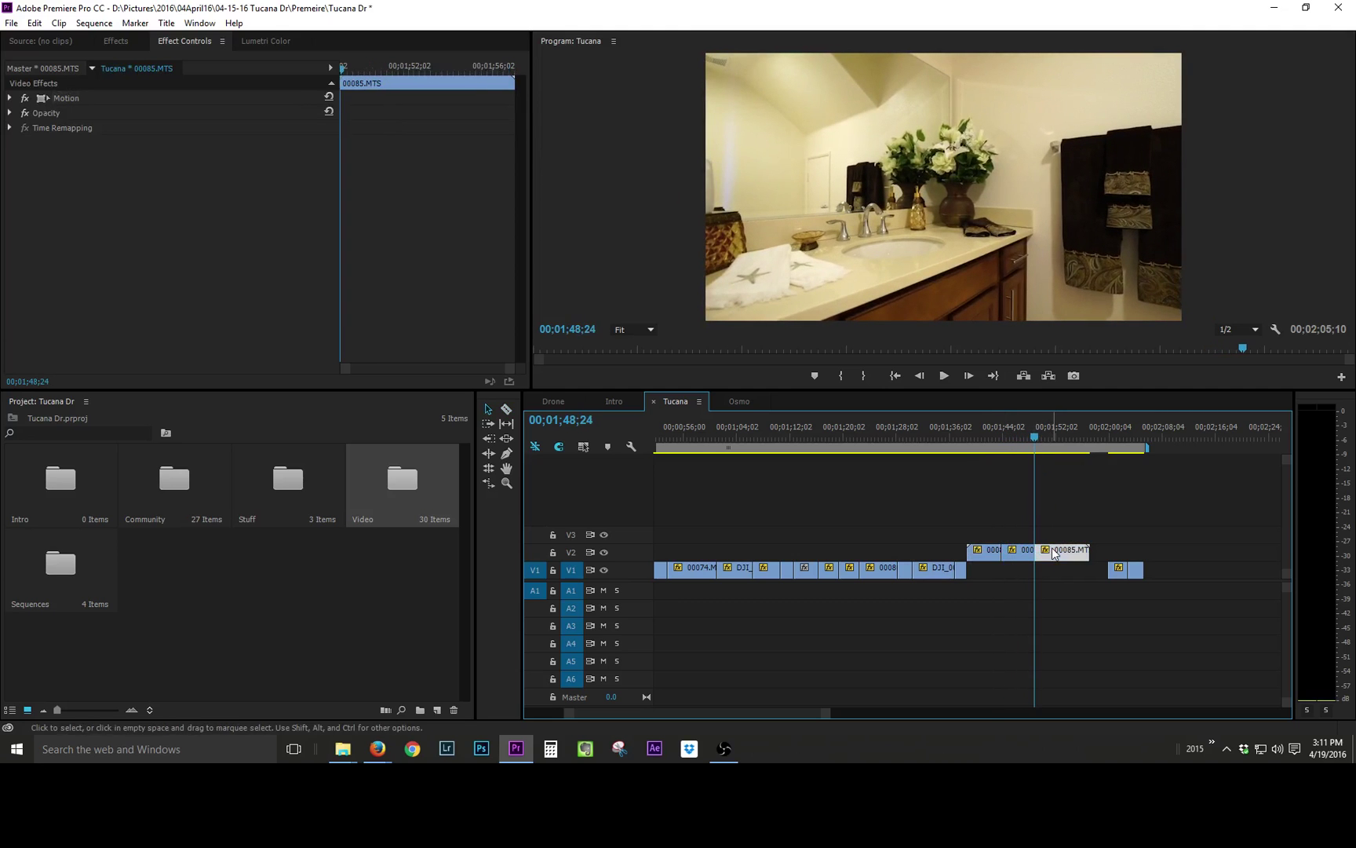
key("Delete")
left_click(986, 551)
key("Delete")
Step: Move the 00085.MTS segment onto track V1 at the start of the gap and close the remaining space before the bedroom clip
left_click_drag(1020, 559, 983, 570)
right_click(1017, 573)
left_click(1068, 582)
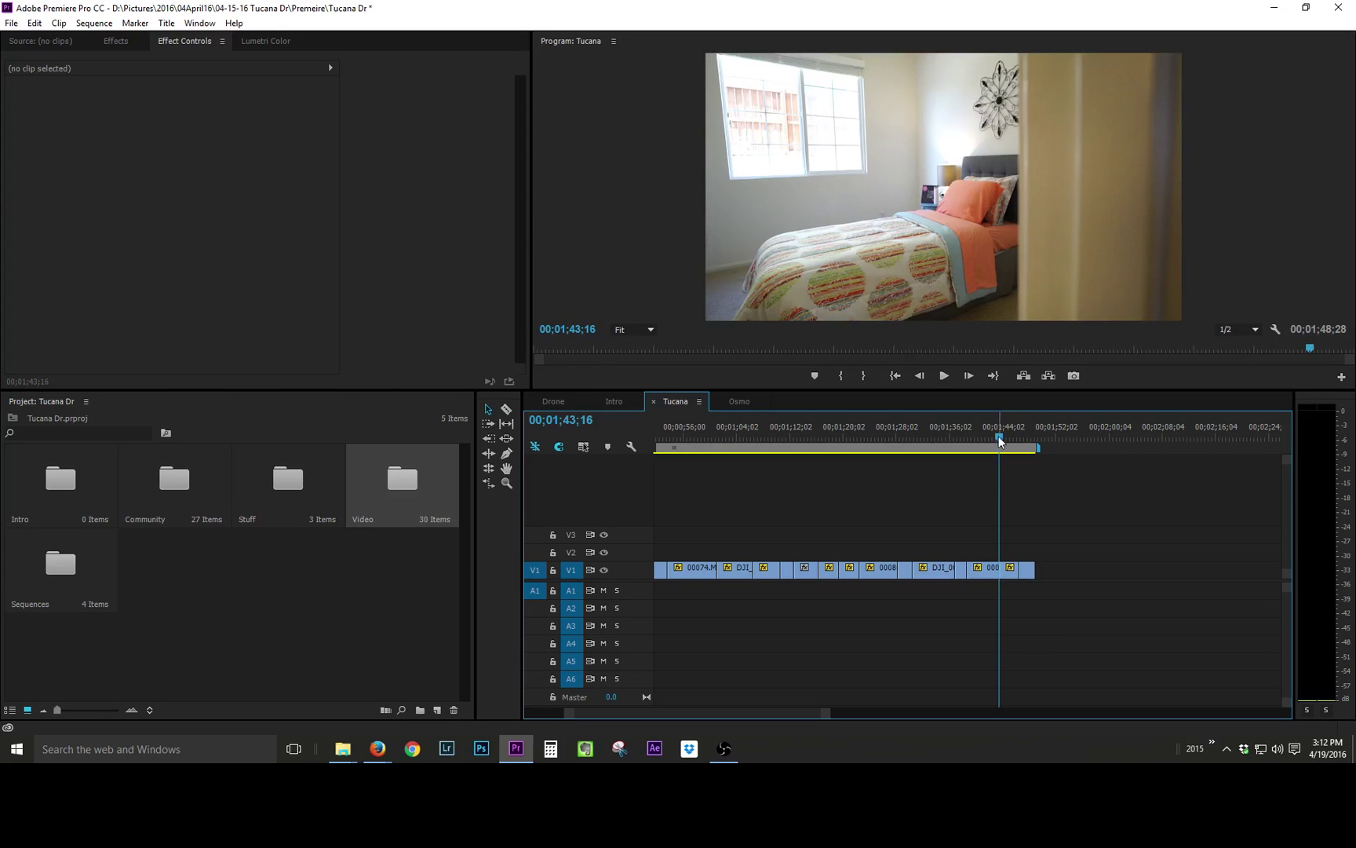
left_click_drag(999, 436, 1031, 449)
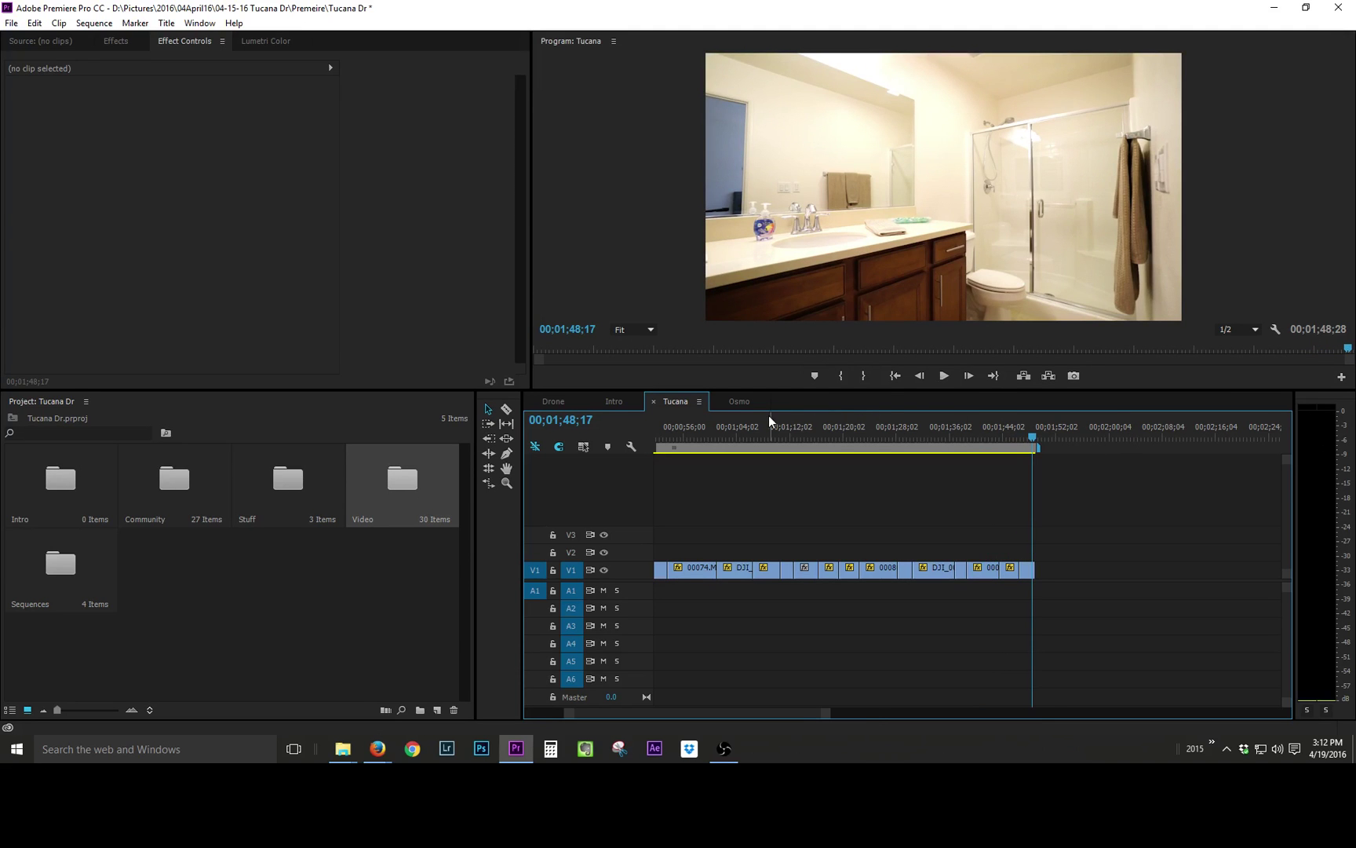
Step: Cut DJI_0007.MOV in the Osmo sequence at 00;03;33;09 and 00;03;35;17 around the climb to the stair landing
left_click(739, 401)
left_click_drag(1068, 436, 1118, 418)
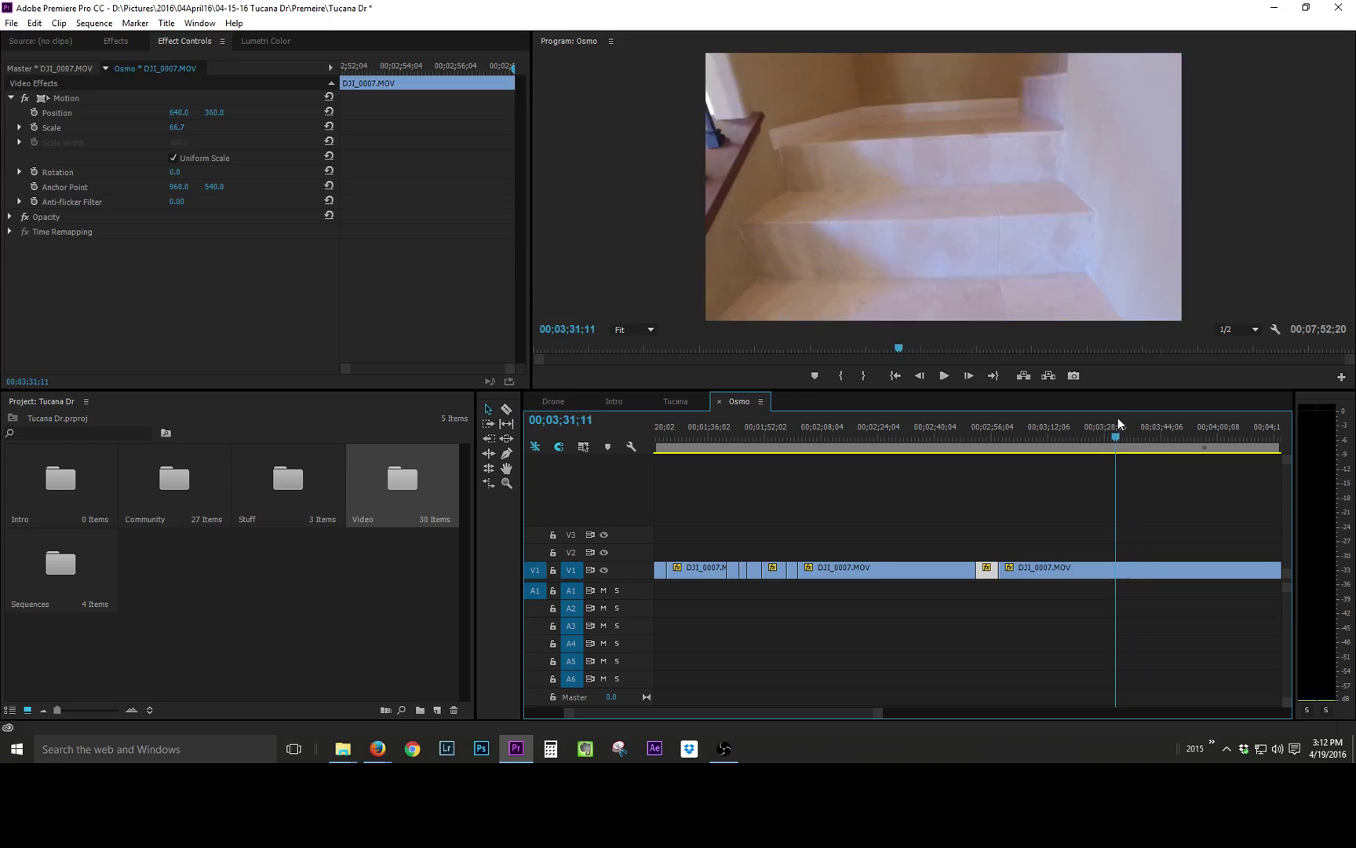
key("space")
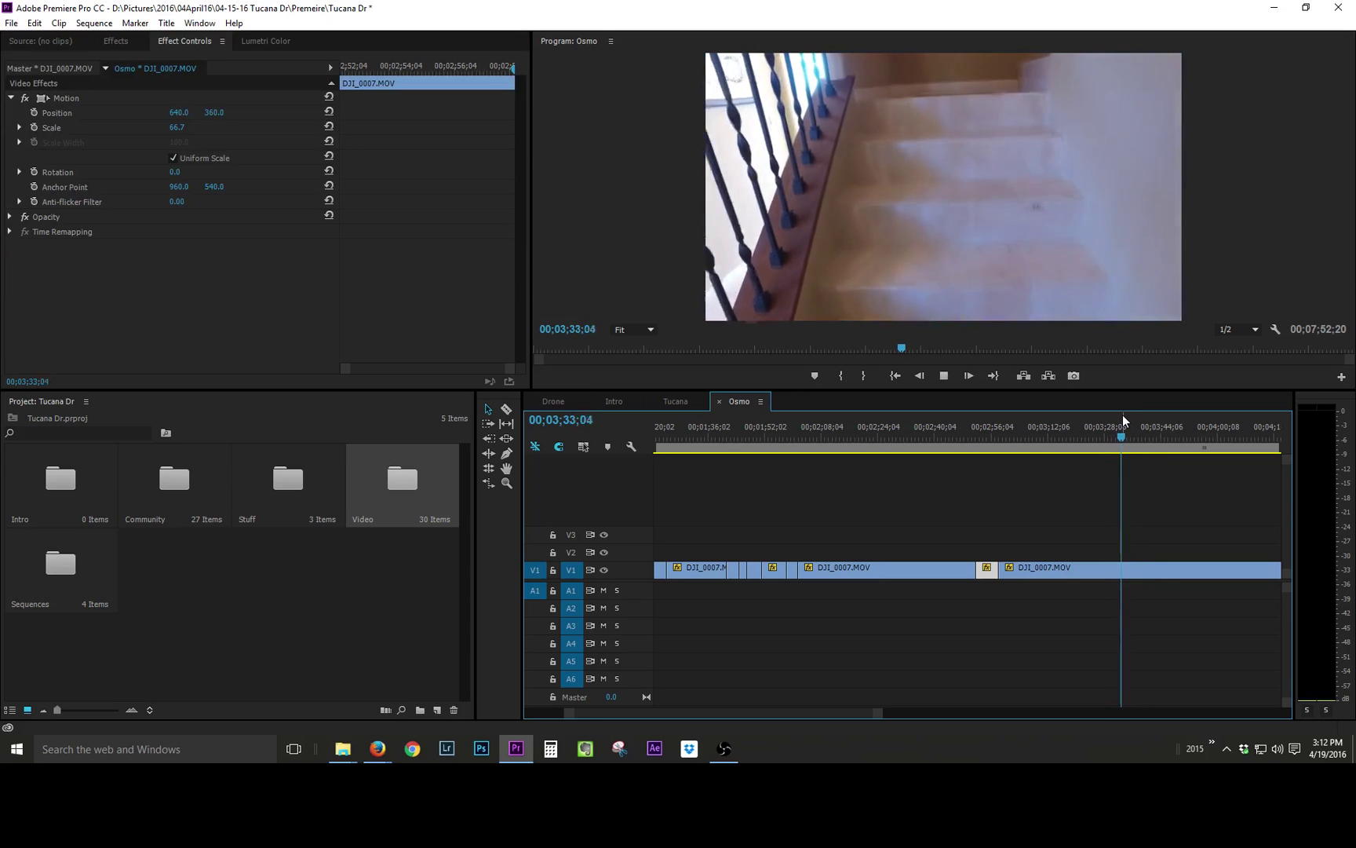
key("space")
key("c")
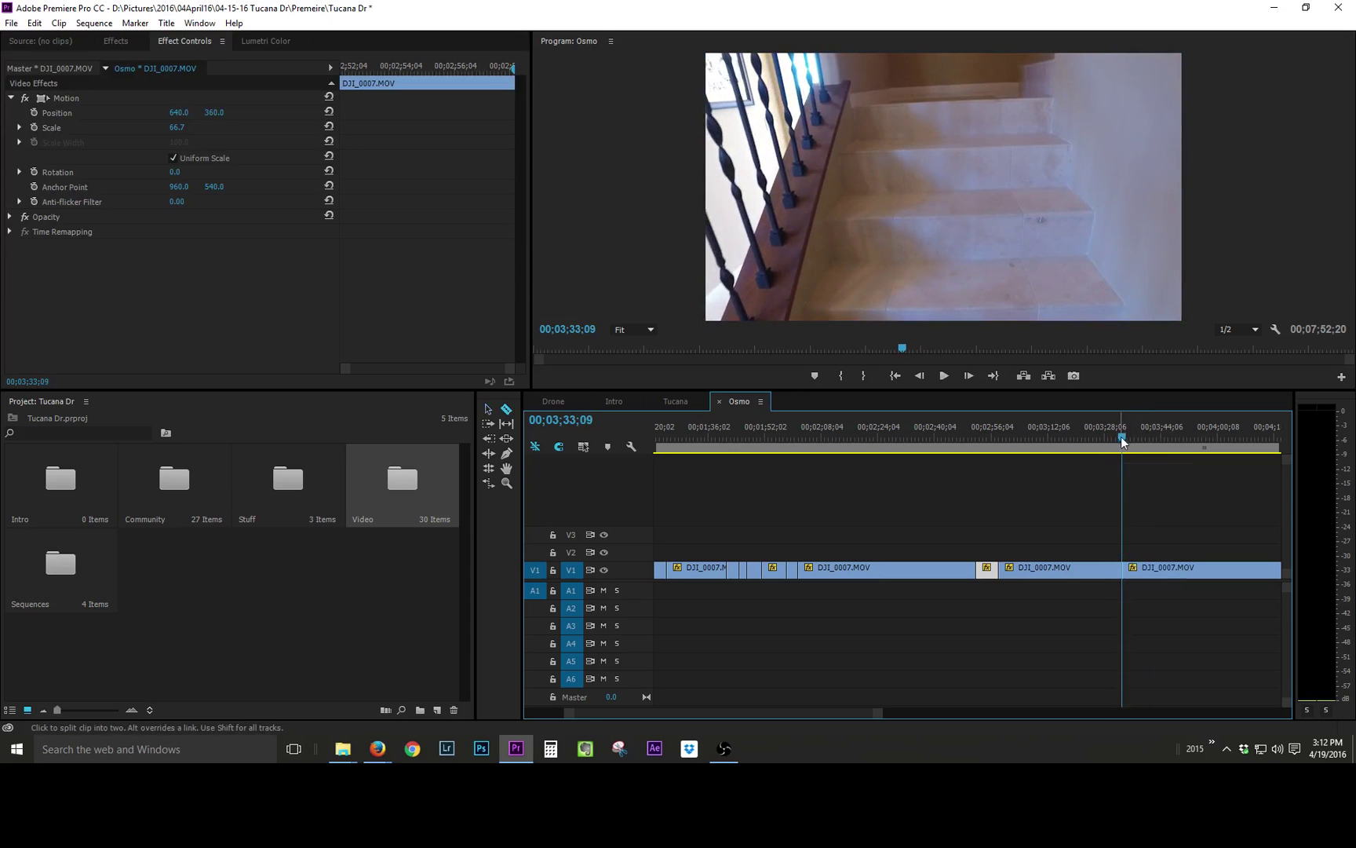
key("space")
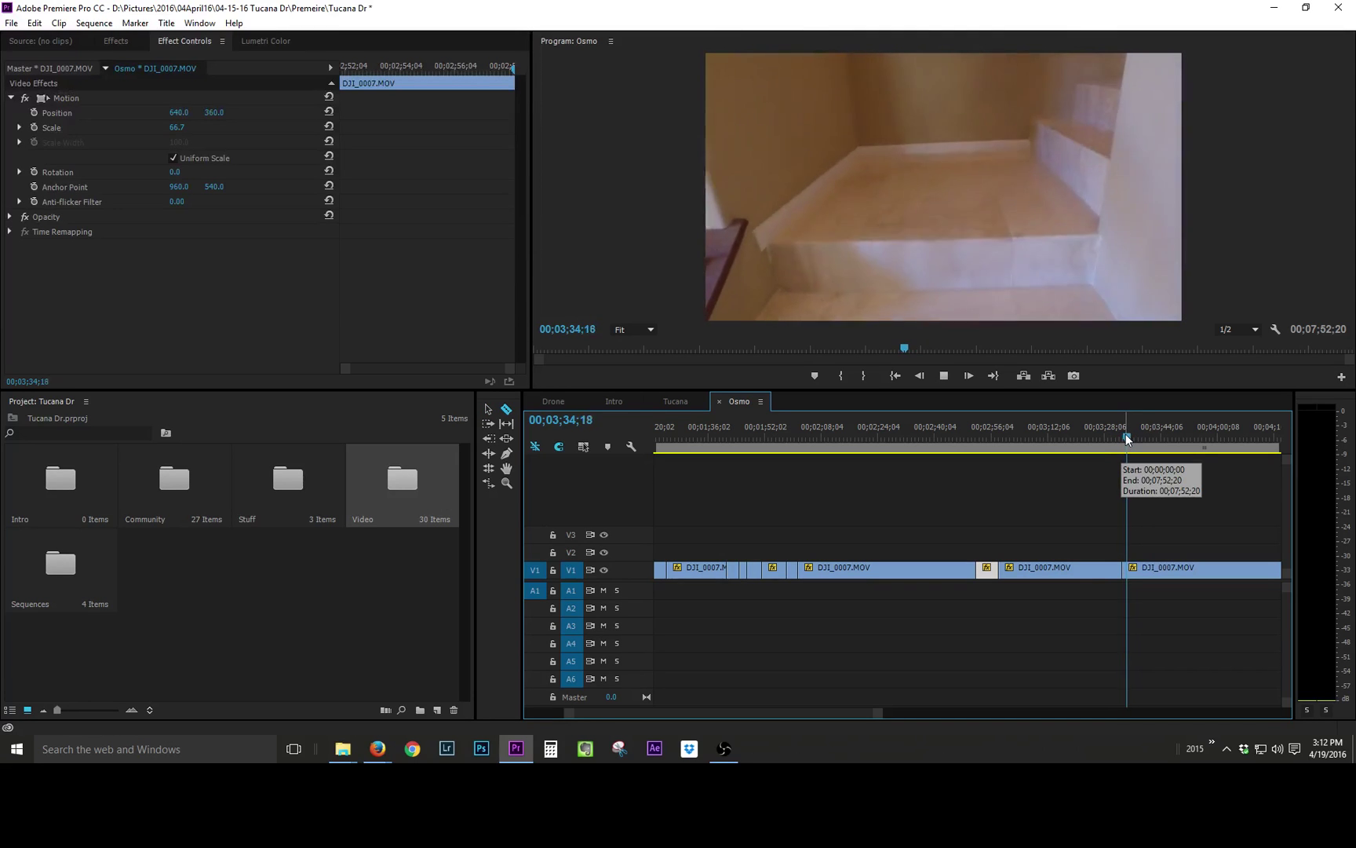
key("space")
left_click(1135, 569)
key("v")
Step: Copy the short stair segment of DJI_0007.MOV to the end of track V1 in the Tucana sequence
left_click(1127, 570)
left_click_drag(683, 402, 824, 401)
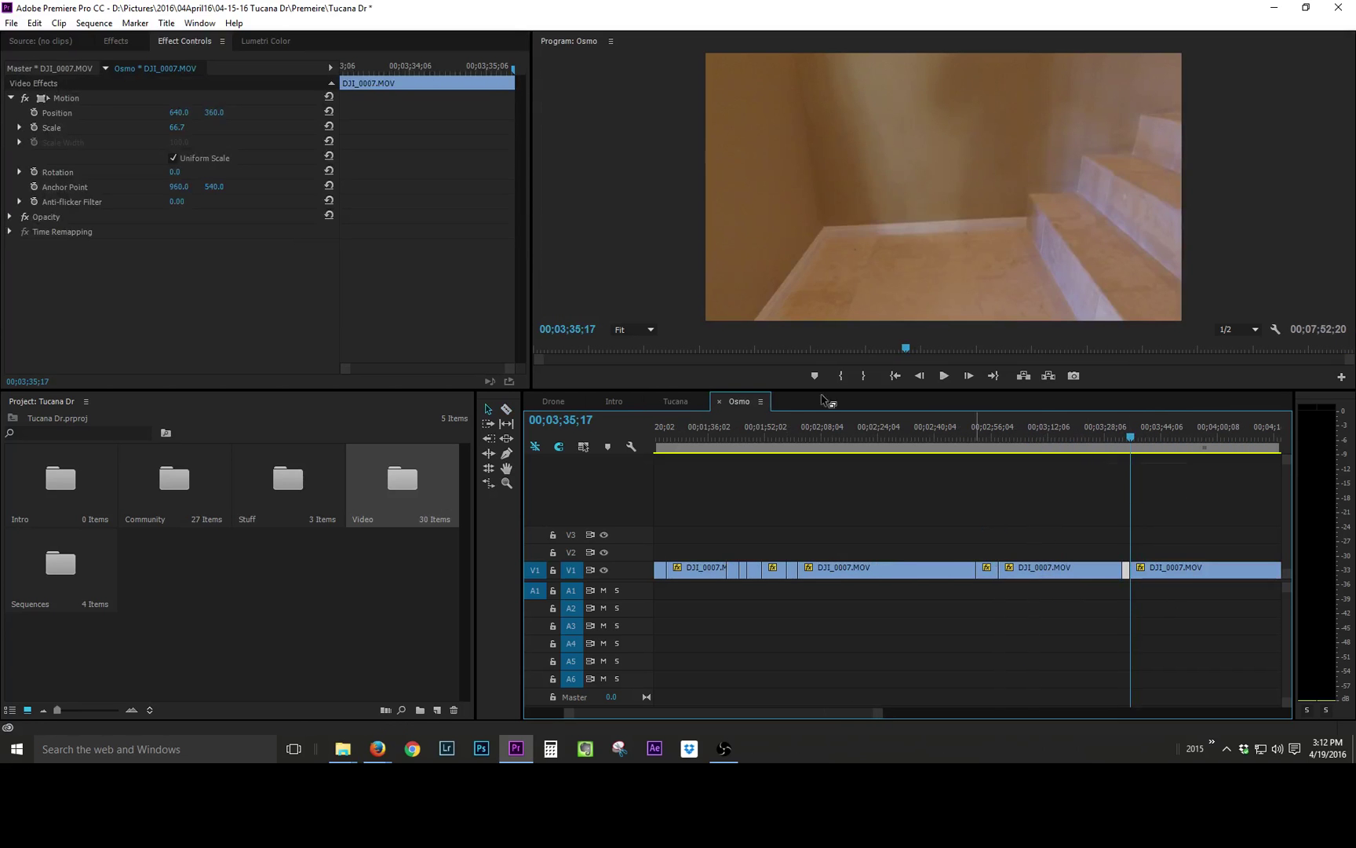
left_click(680, 405)
key("space")
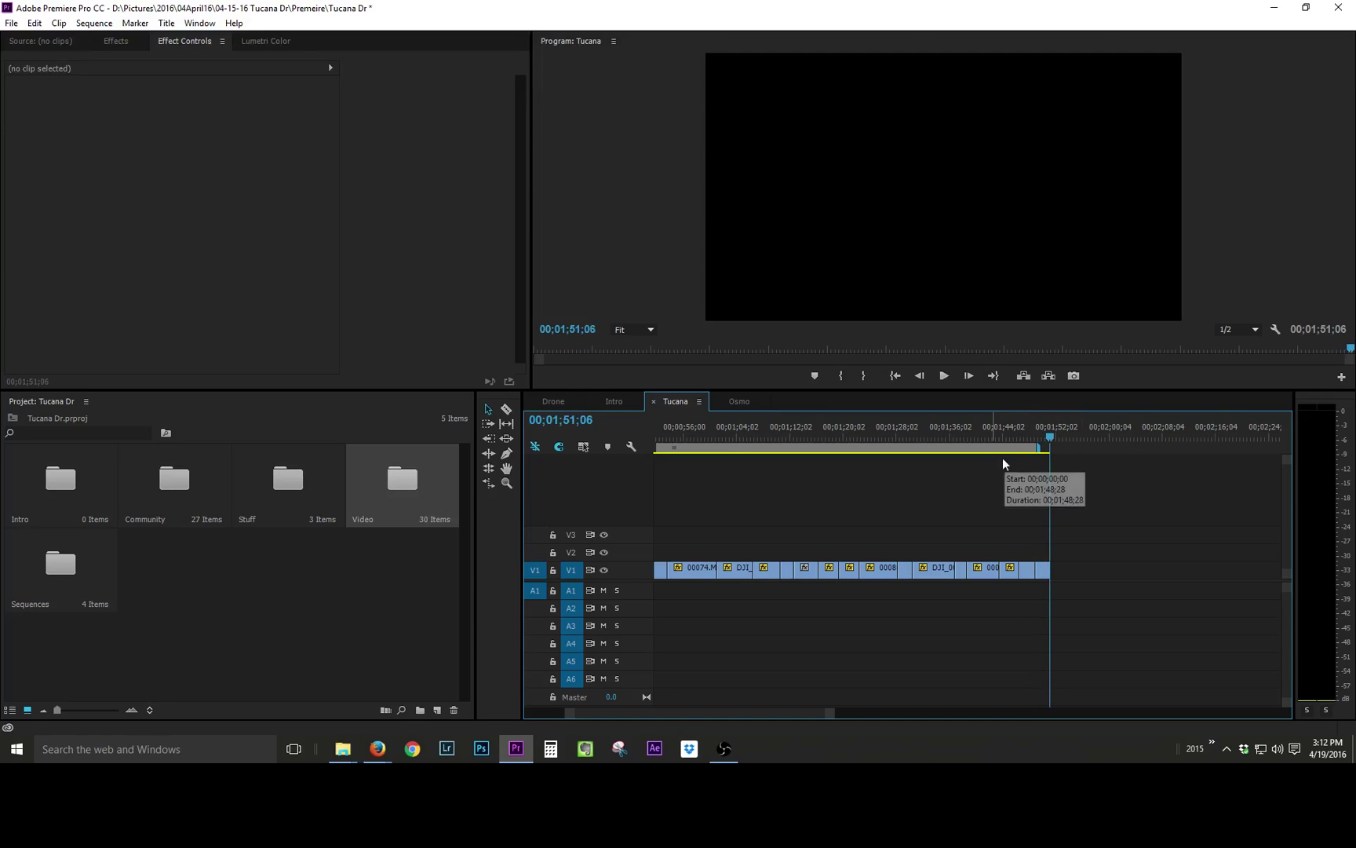
scroll(1084, 495, "down", 2)
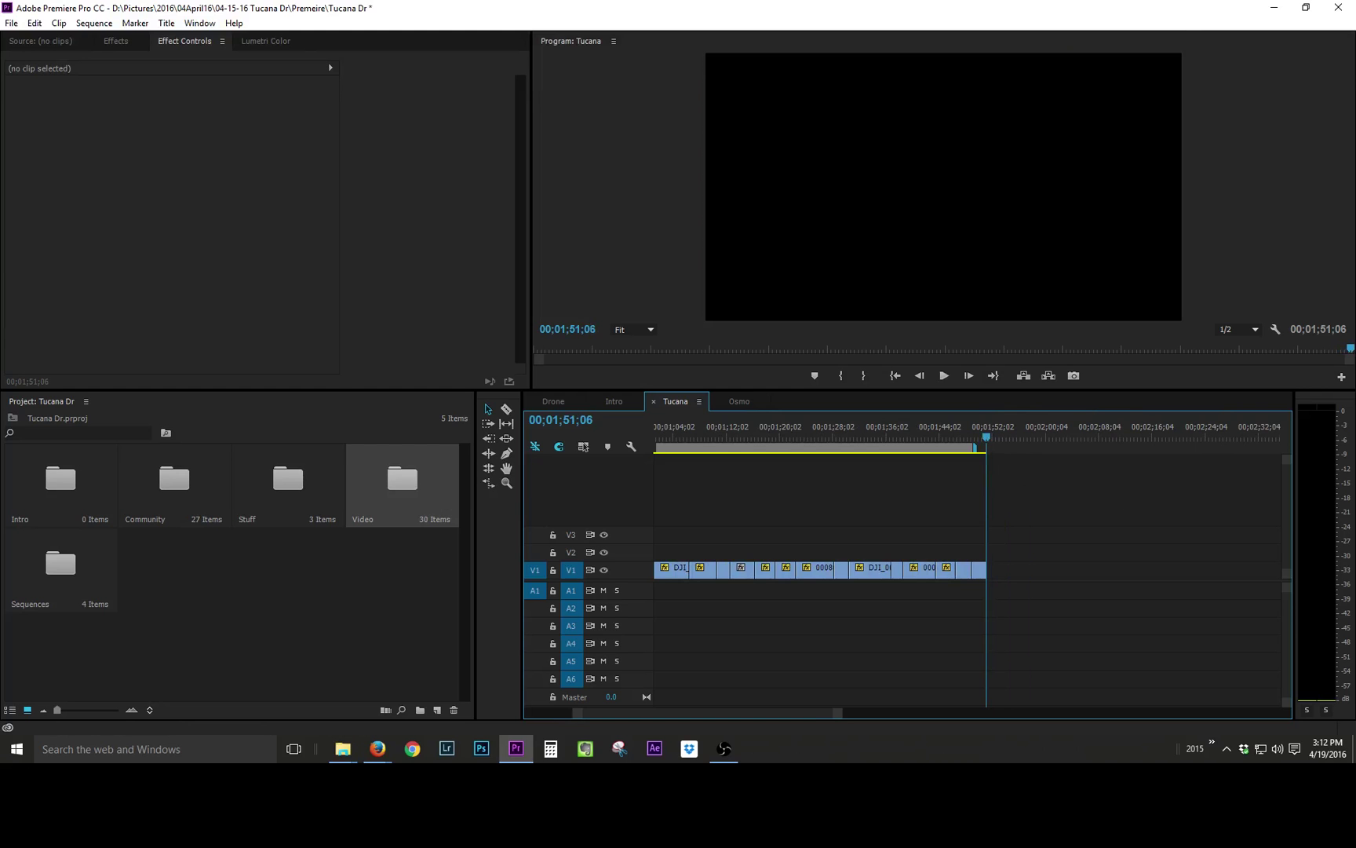
Step: Check the Osmo walkthrough for the room after the stairs and add 00091.MTS at the end of the Tucana sequence
left_click(777, 401)
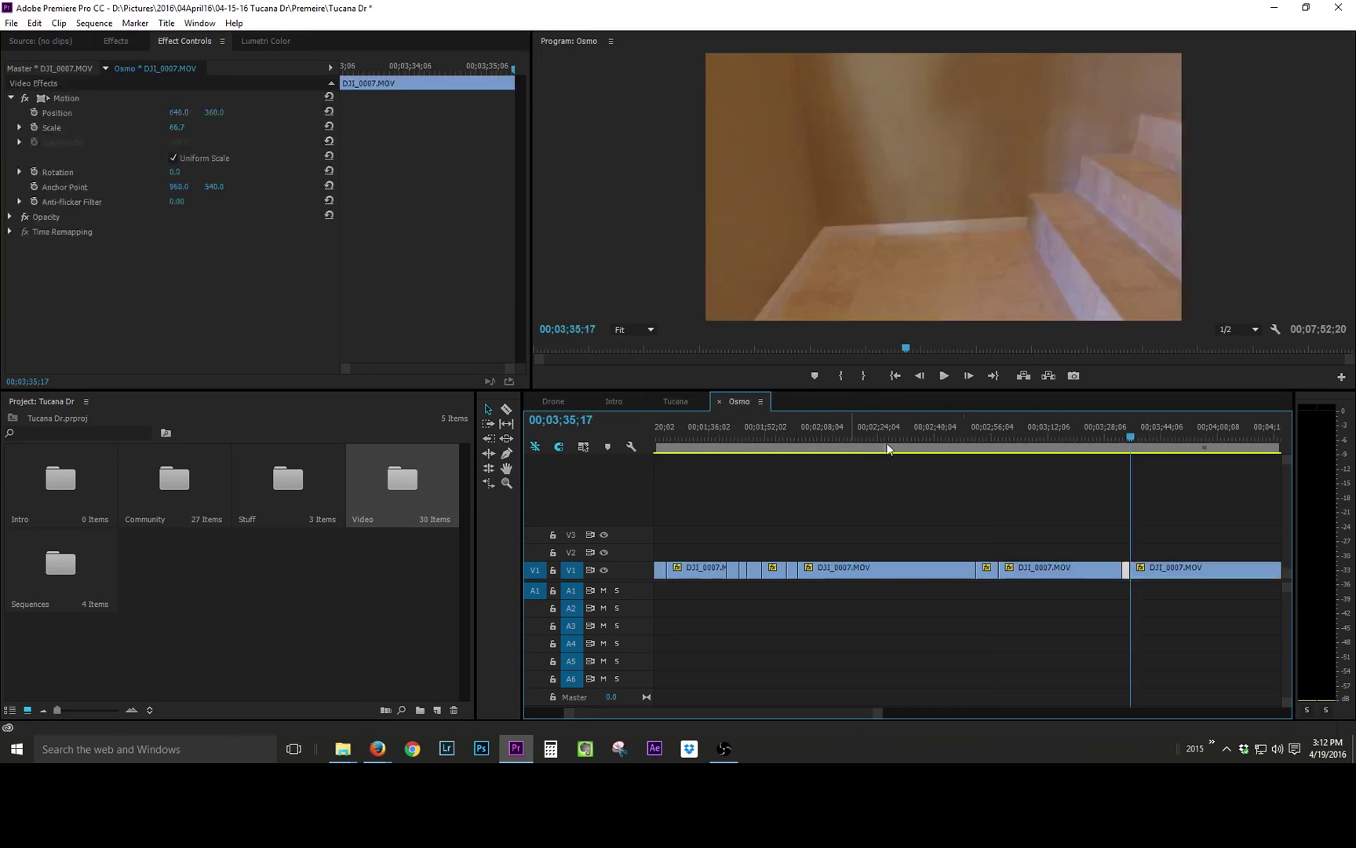
left_click_drag(1000, 435, 1042, 432)
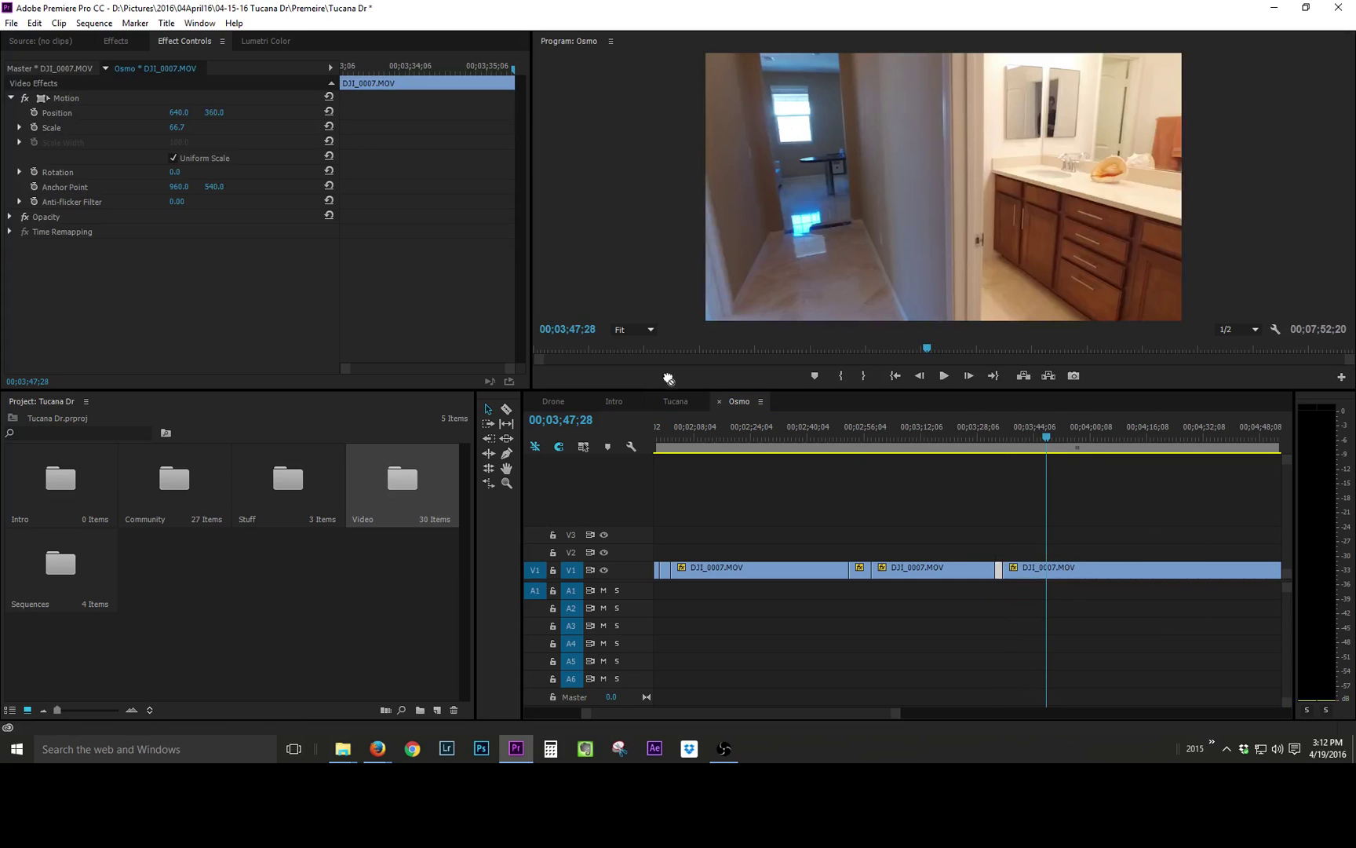
left_click(674, 402)
left_click_drag(981, 573, 1006, 591)
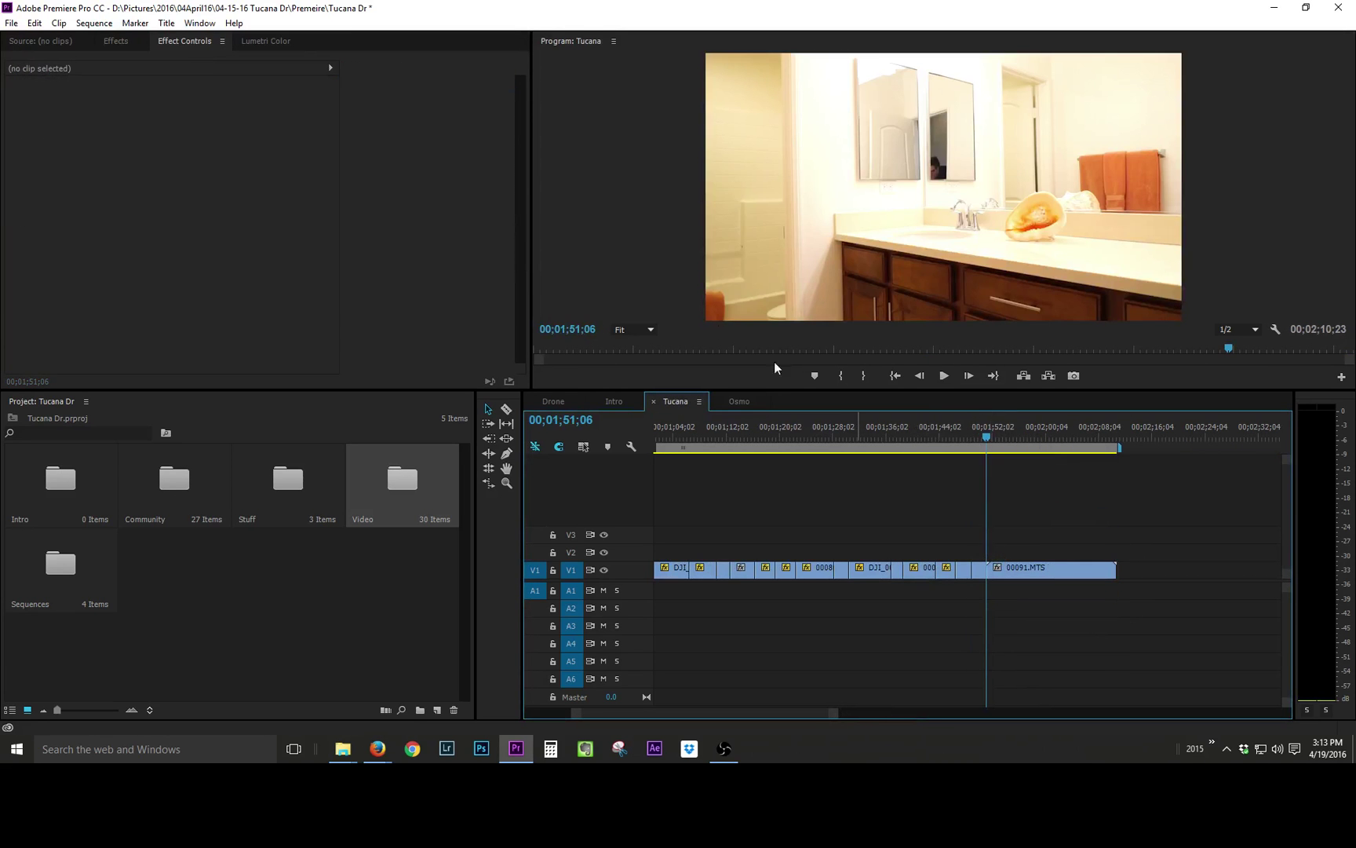
Step: Scale 00091.MTS down in the frame to show more of the bathroom vanity and shower
left_click(116, 41)
left_click(182, 44)
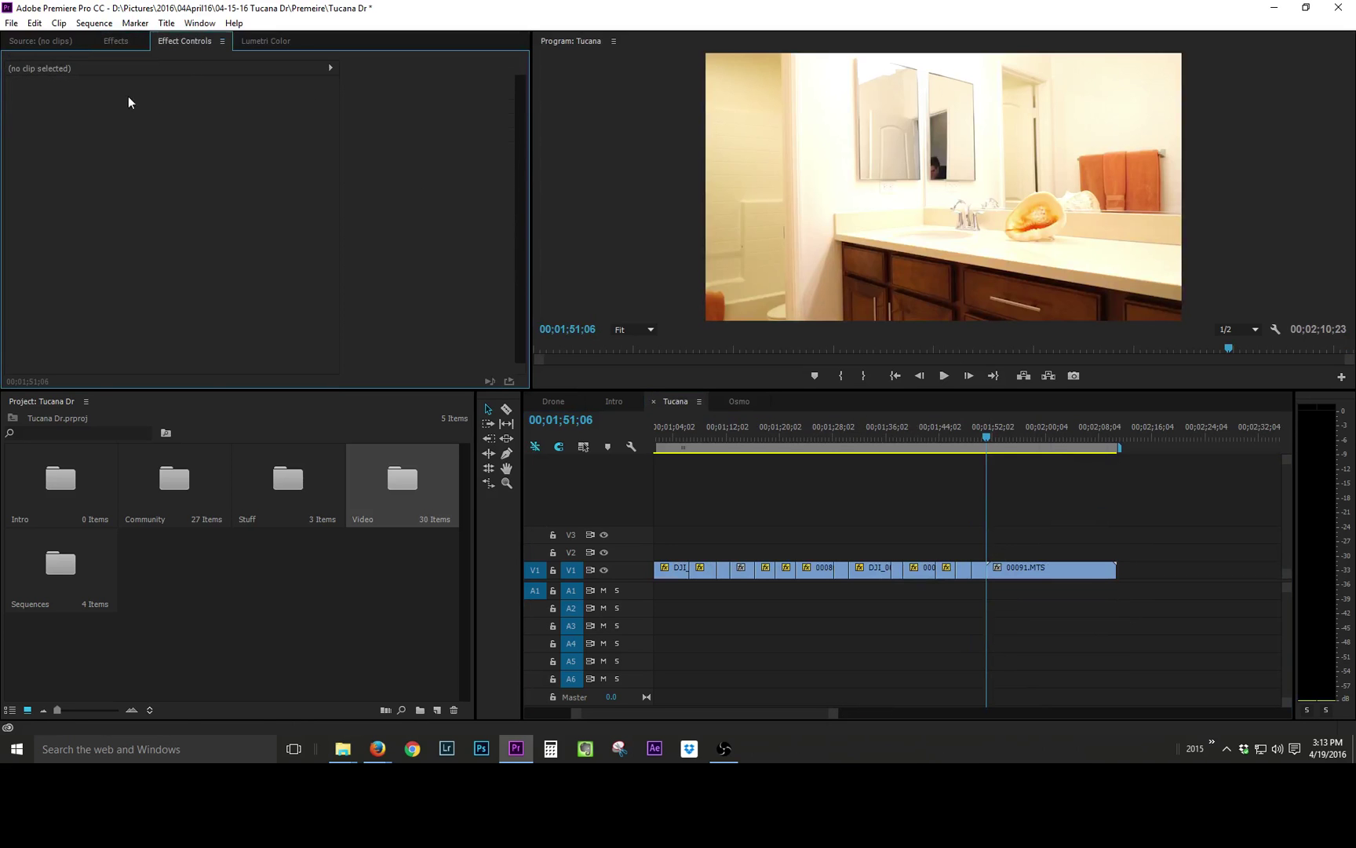
left_click(1034, 569)
left_click(1014, 437)
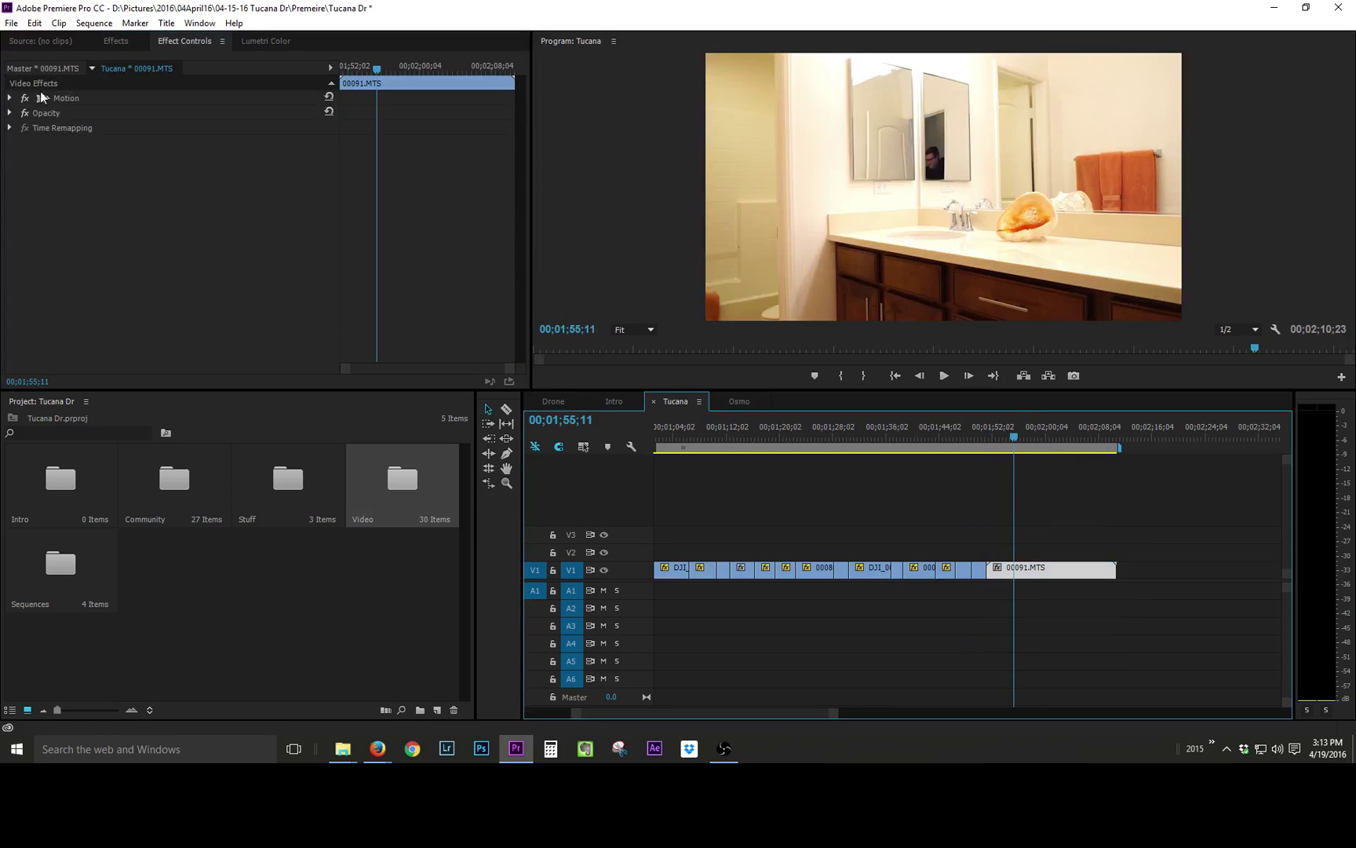
left_click(47, 97)
left_click_drag(585, 184, 688, 185)
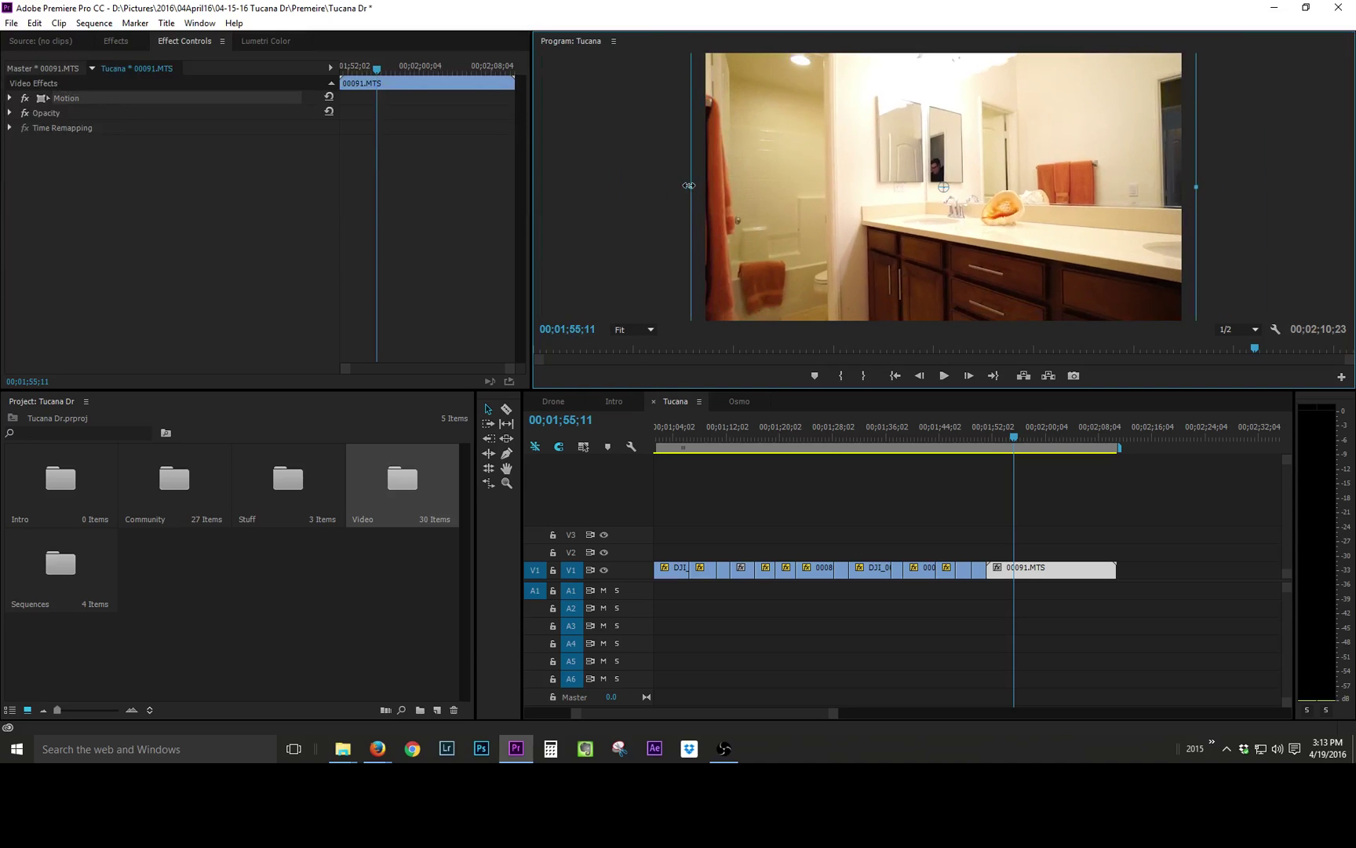
Step: Trim 00091.MTS to the short bathroom reveal starting at 00;02;06;11 and move that segment directly after the stair segment
left_click_drag(1014, 437, 1074, 438)
key("space")
key("c")
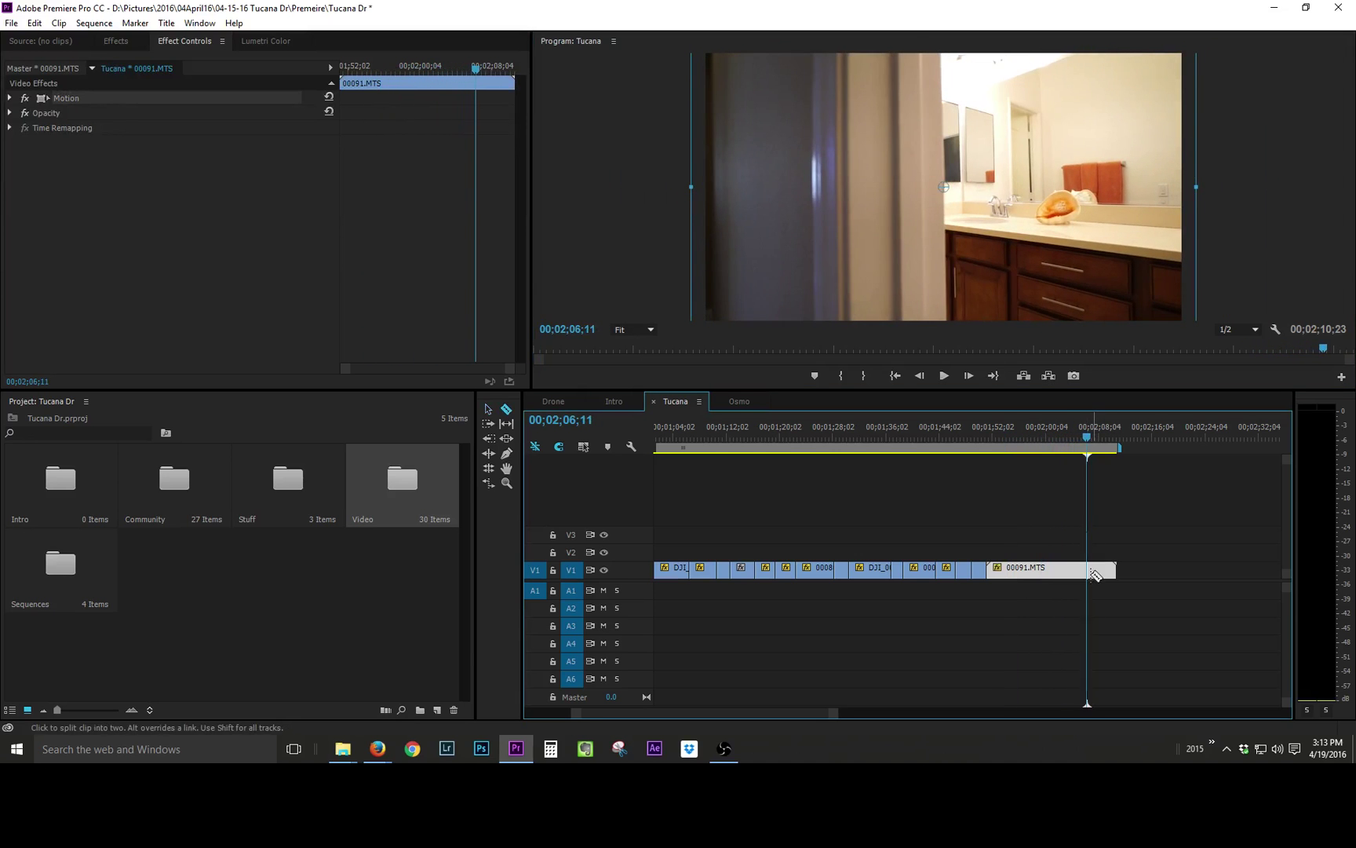
left_click(1091, 570)
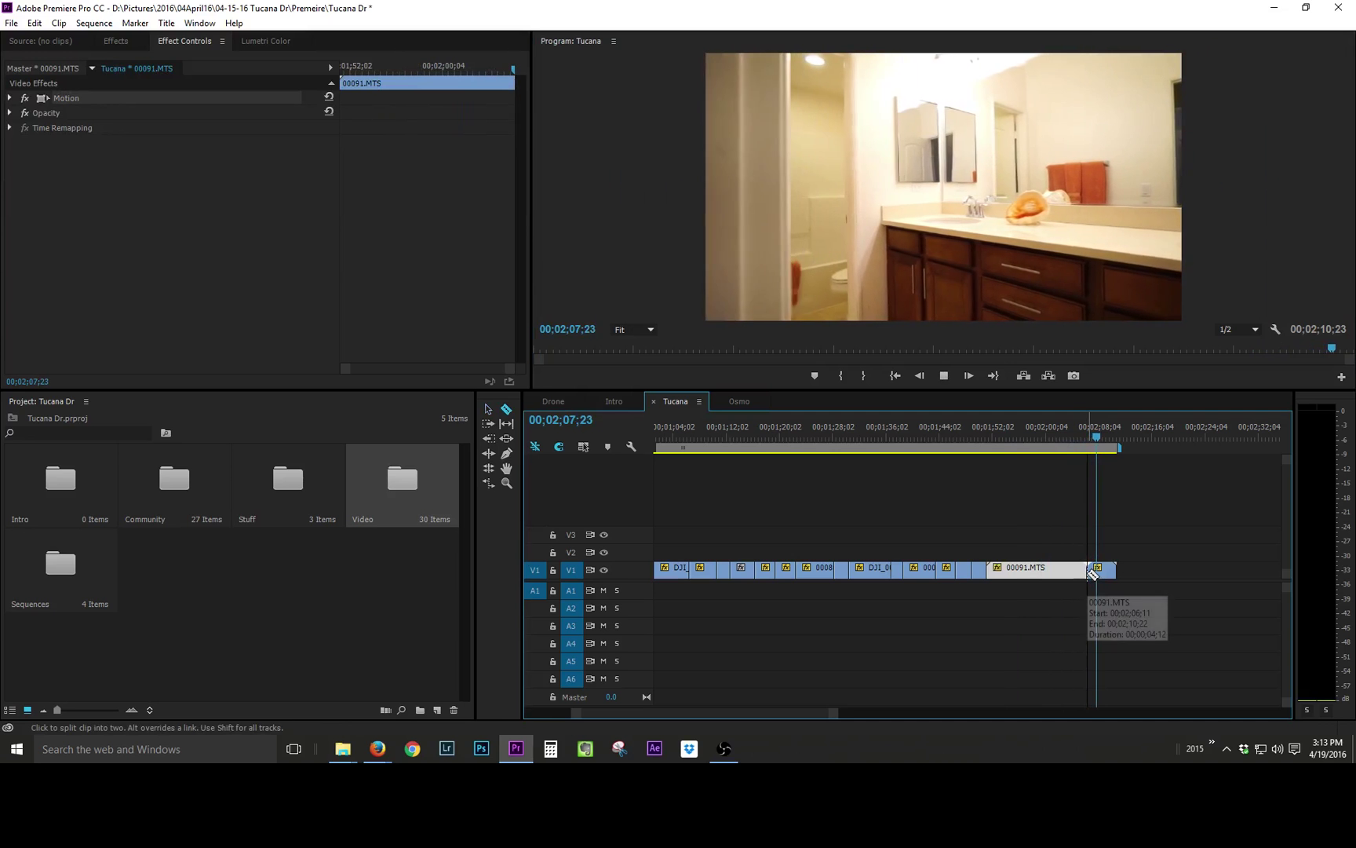
key("space")
left_click(688, 208)
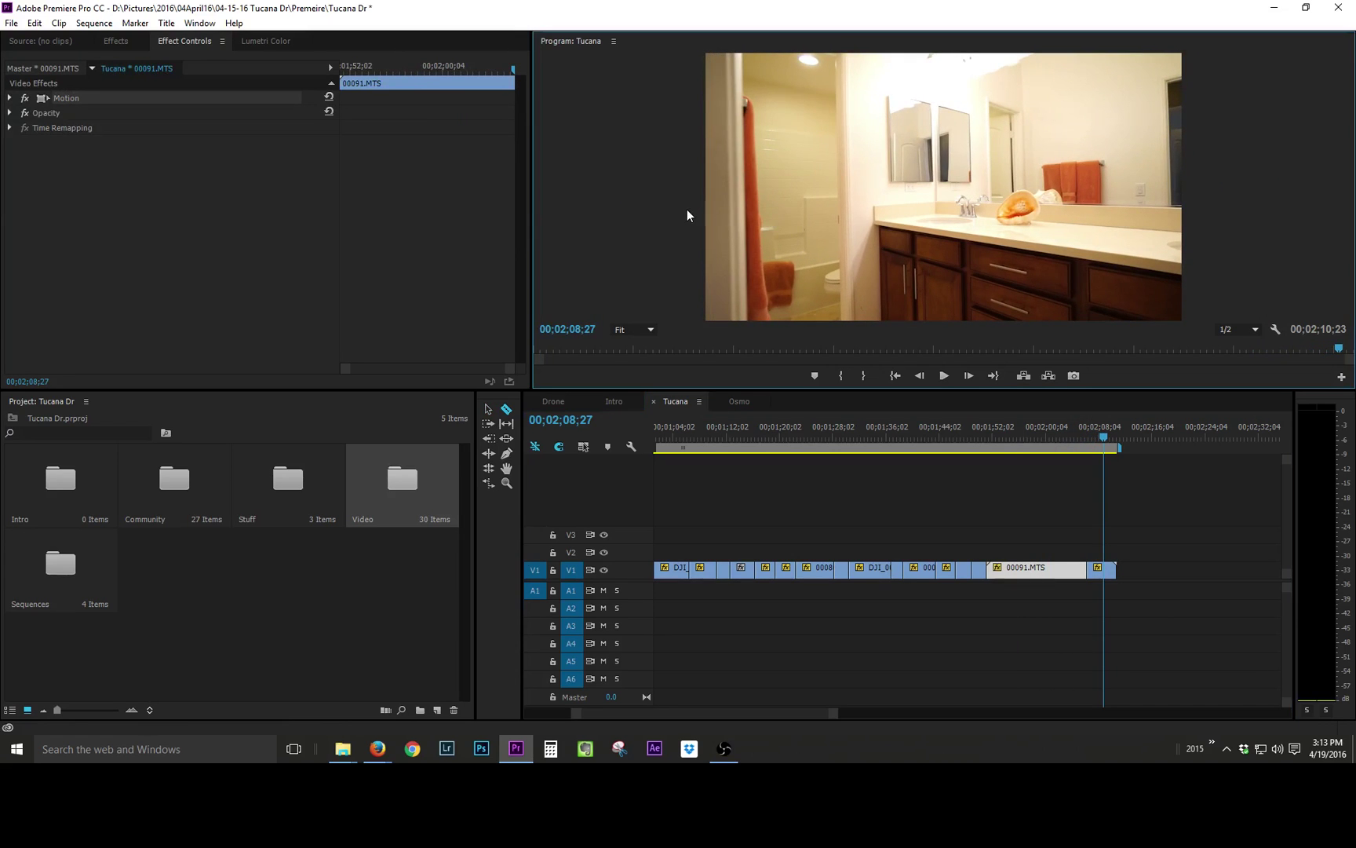
key("Left")
left_click(1111, 575)
key("v")
key("Delete")
left_click_drag(1073, 572, 965, 579)
Step: Review the Osmo walkthrough up to 00;04;18;11 for the room order and add 00094.MTS at the end of the Tucana sequence
left_click_drag(970, 424, 1157, 431)
left_click(740, 401)
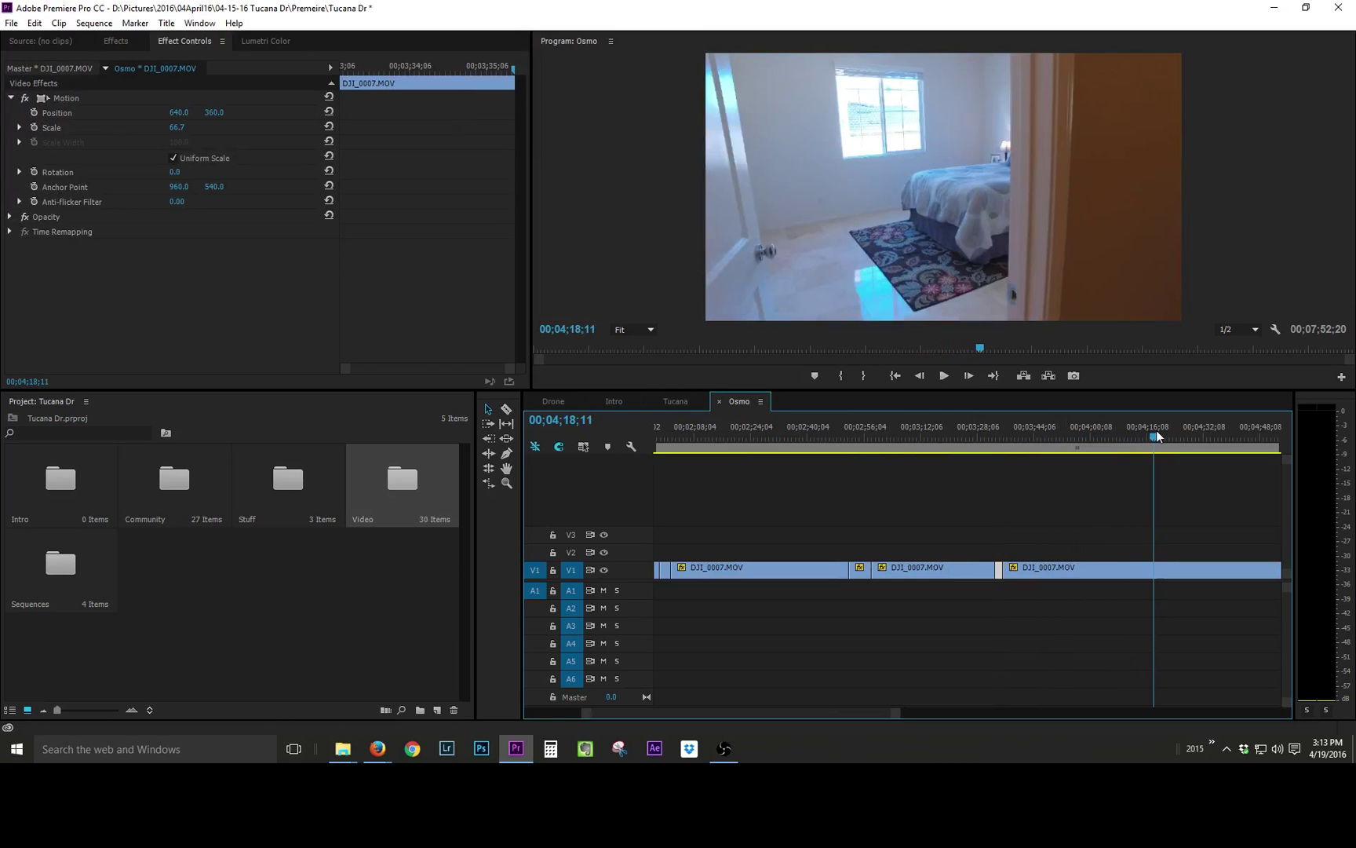
left_click(692, 401)
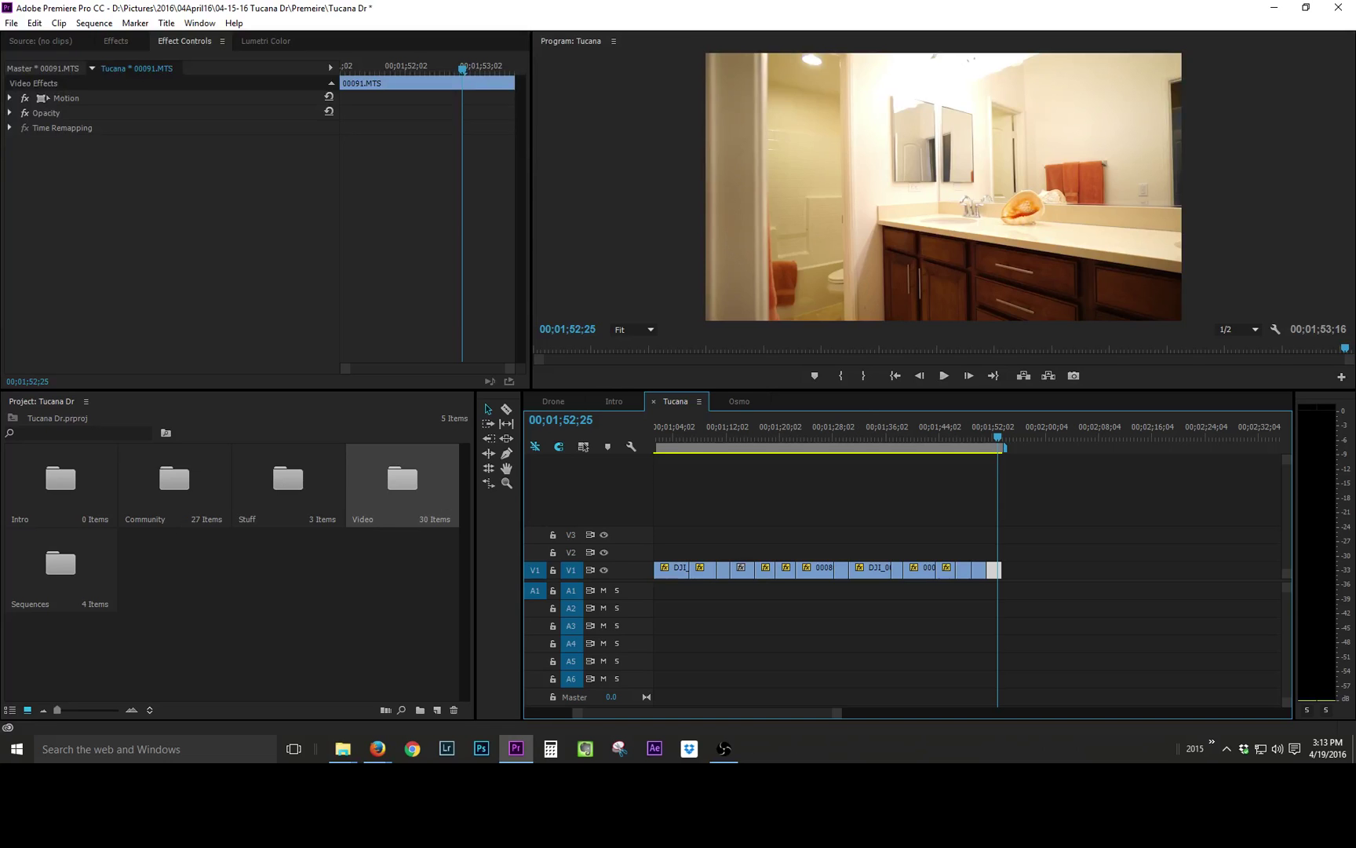
left_click_drag(399, 448, 1025, 589)
Step: Apply the Motion settings of the trimmed 00091.MTS segment to 00094.MTS
left_click_drag(1007, 428, 998, 430)
left_click(994, 570)
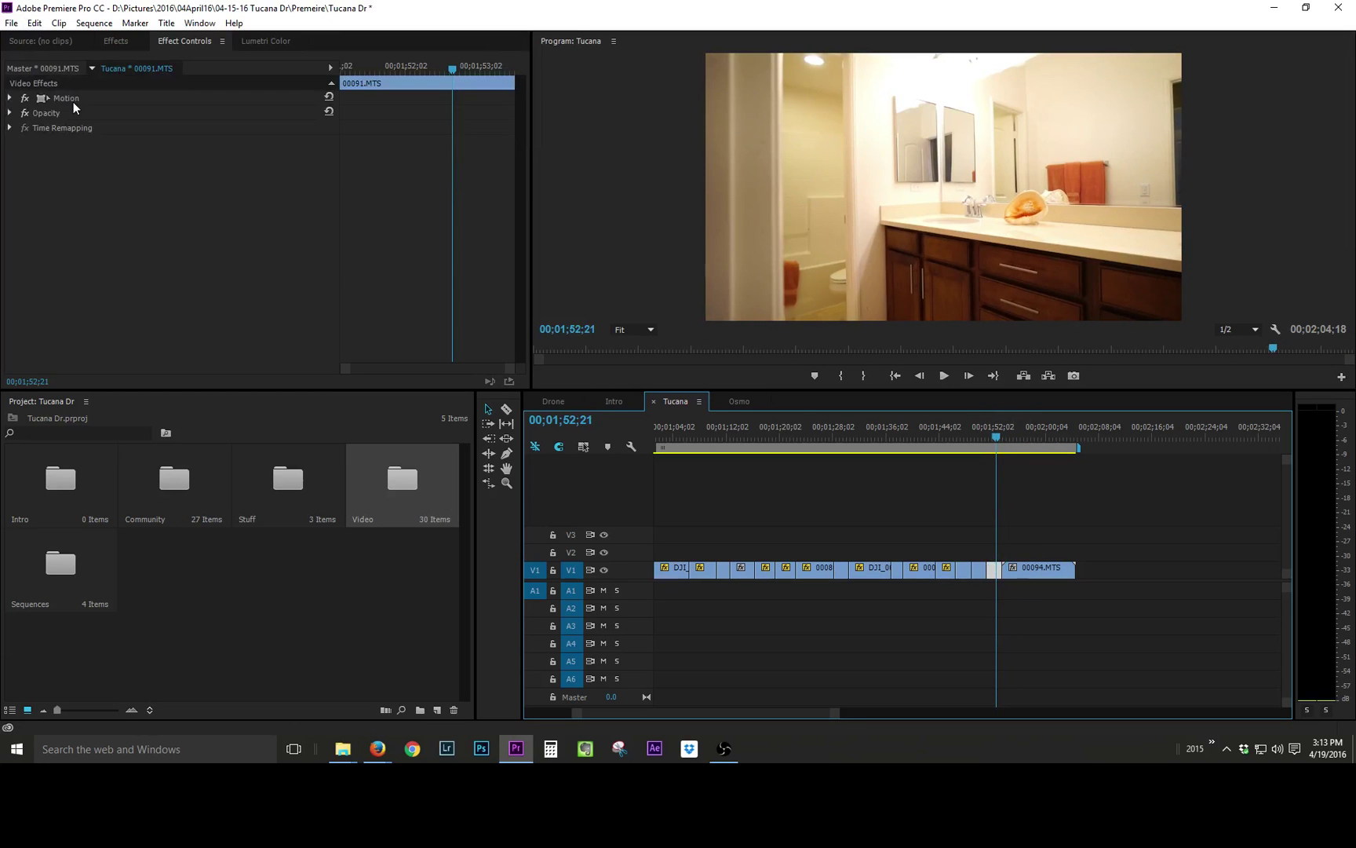
left_click(73, 100)
left_click(1035, 568)
Step: Trim 00094.MTS to the office reveal between 00;01;55;21 and 00;01;59;01 and move that segment directly after 00091.MTS
left_click_drag(1029, 431, 1037, 437)
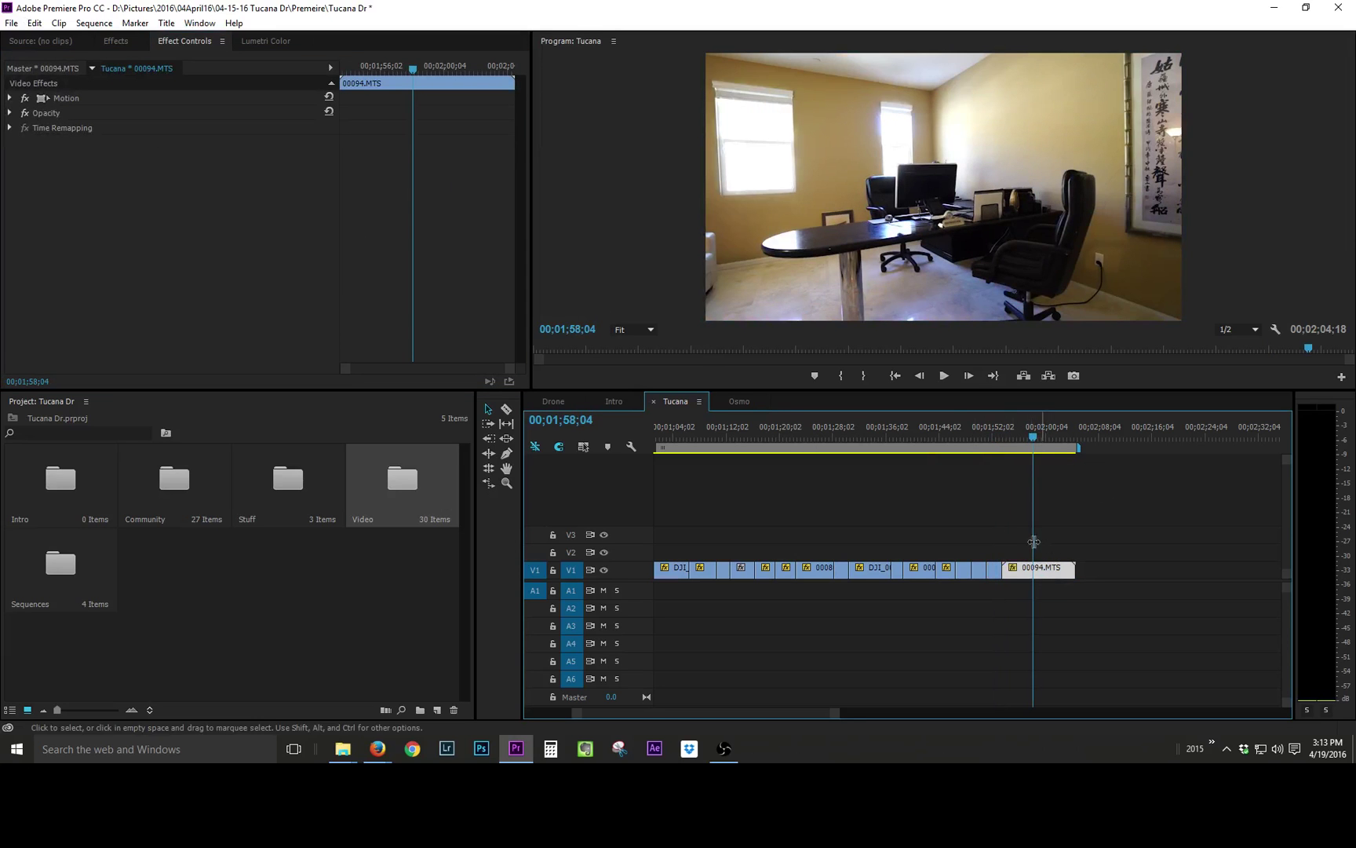
mouse_move(1017, 436)
left_mouse_down()
mouse_move(1048, 440)
mouse_move(1018, 447)
left_mouse_up()
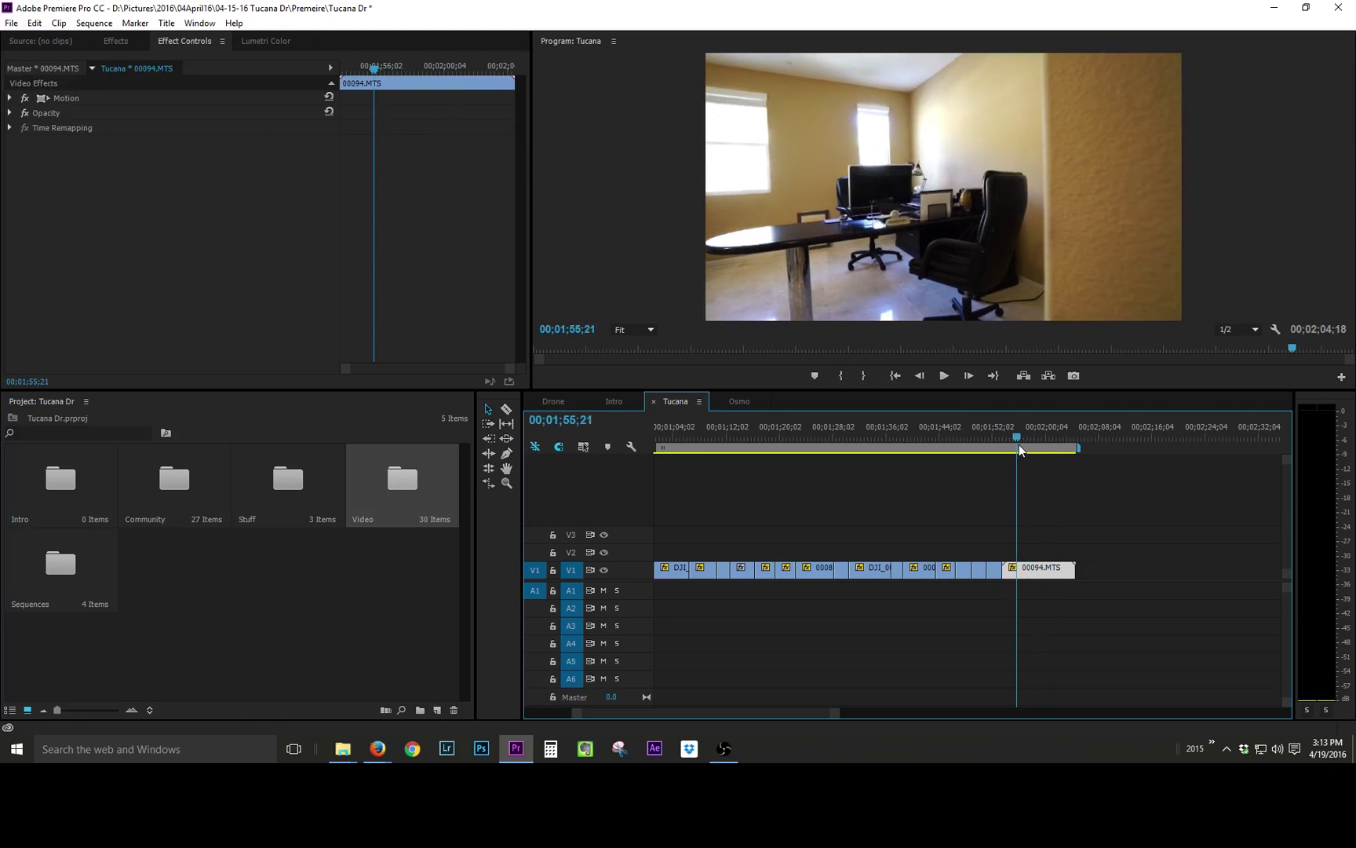
key("c")
left_click(1021, 569)
key("space")
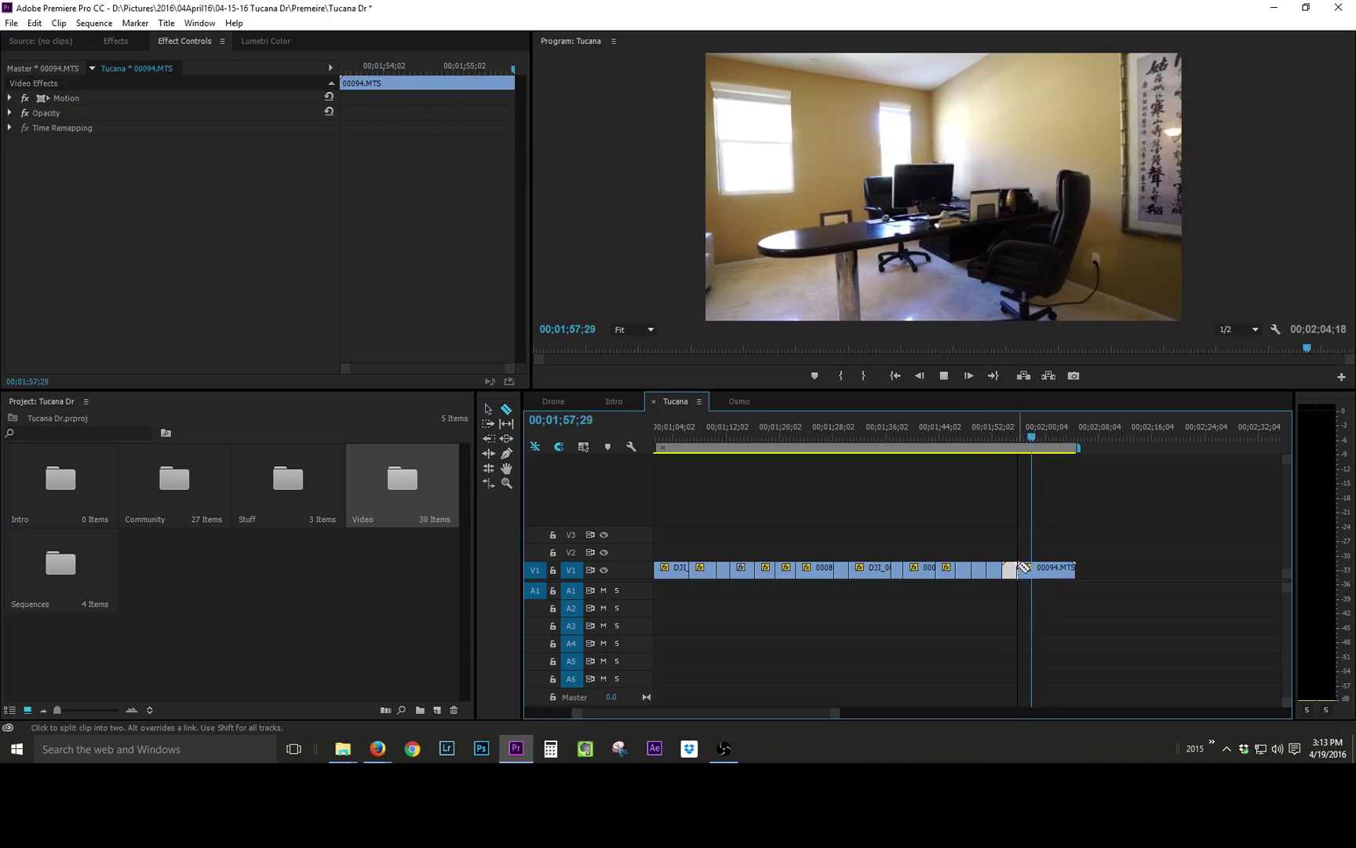
key("space")
left_click(1041, 571)
key("v")
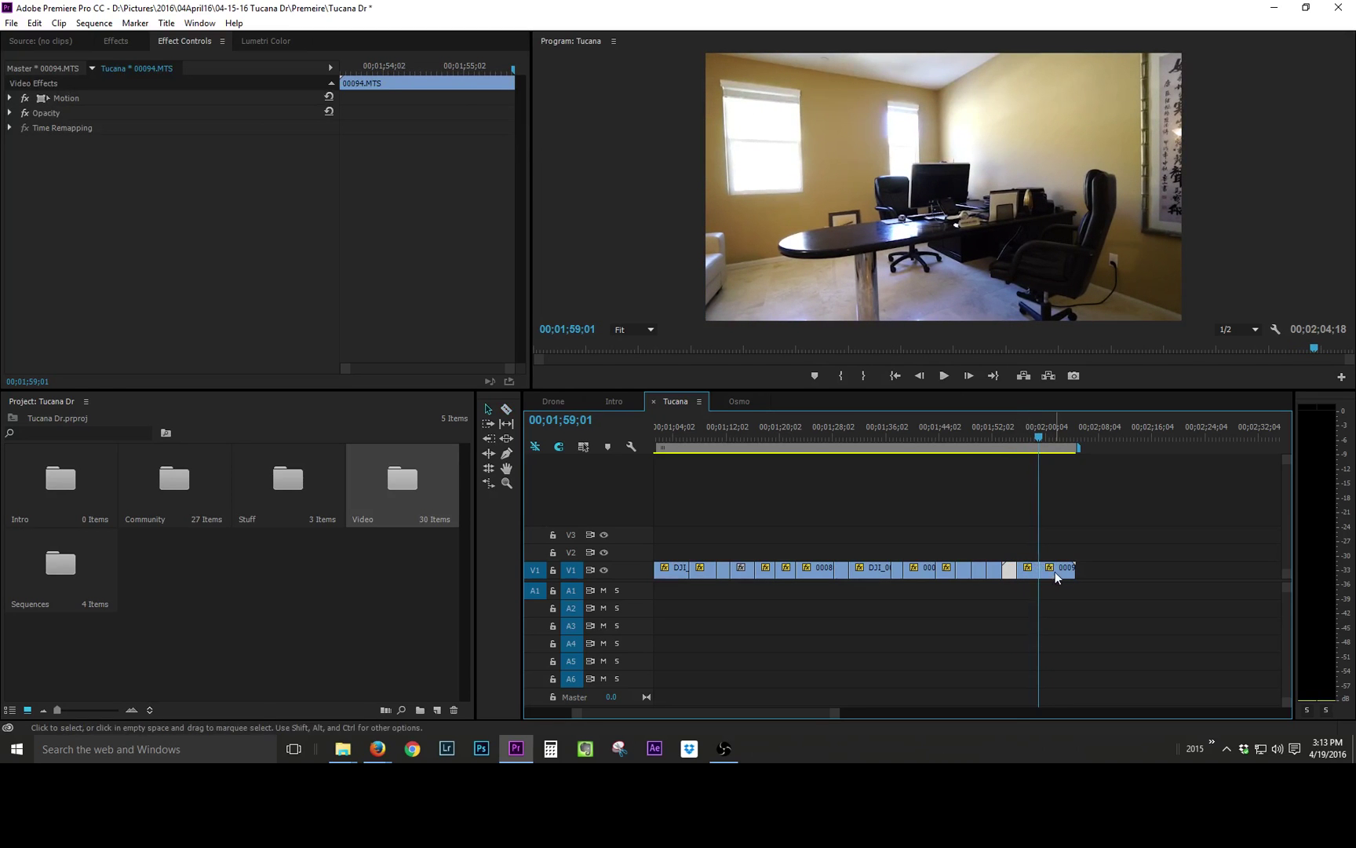
key("Delete")
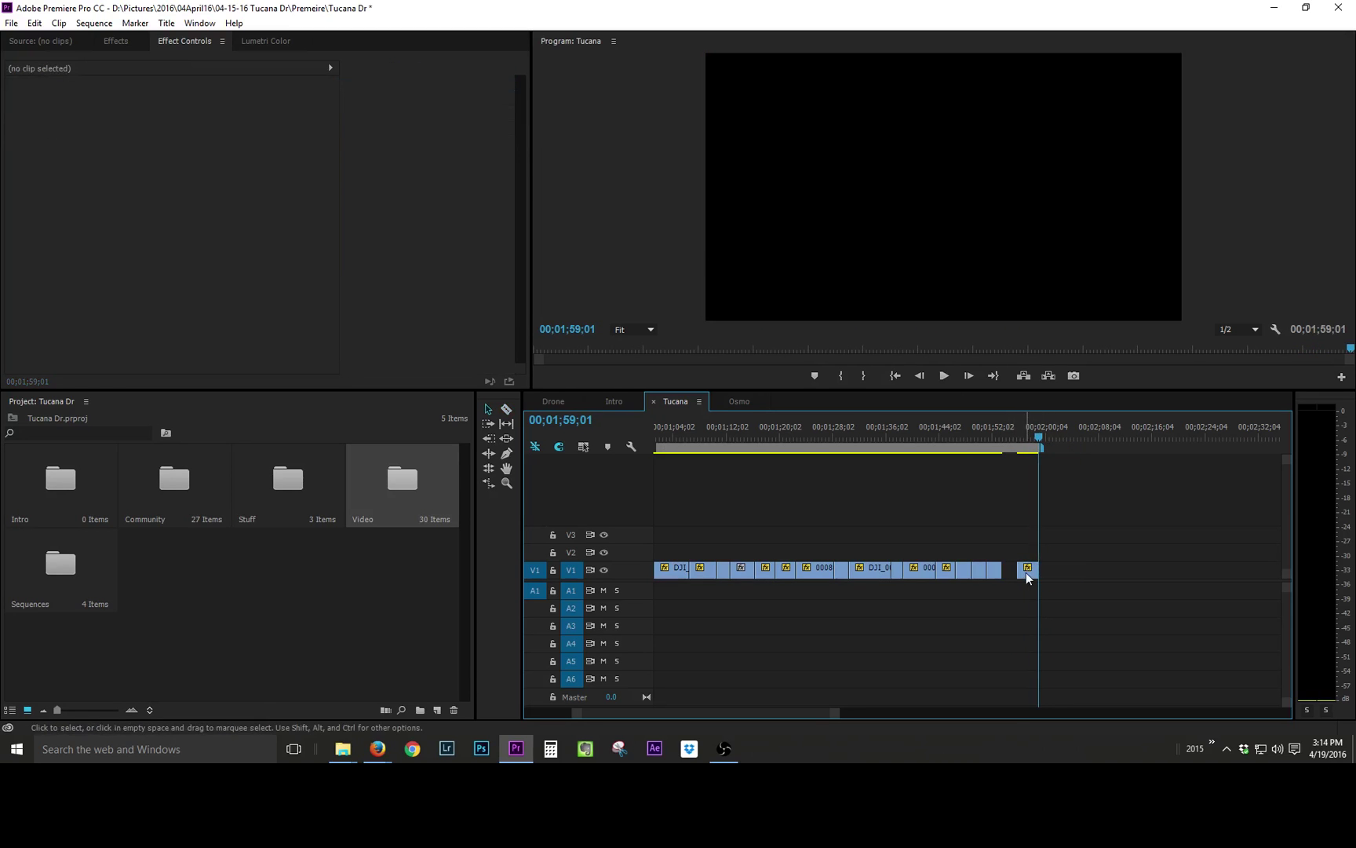
left_click_drag(1036, 571, 1023, 572)
left_click(1008, 439)
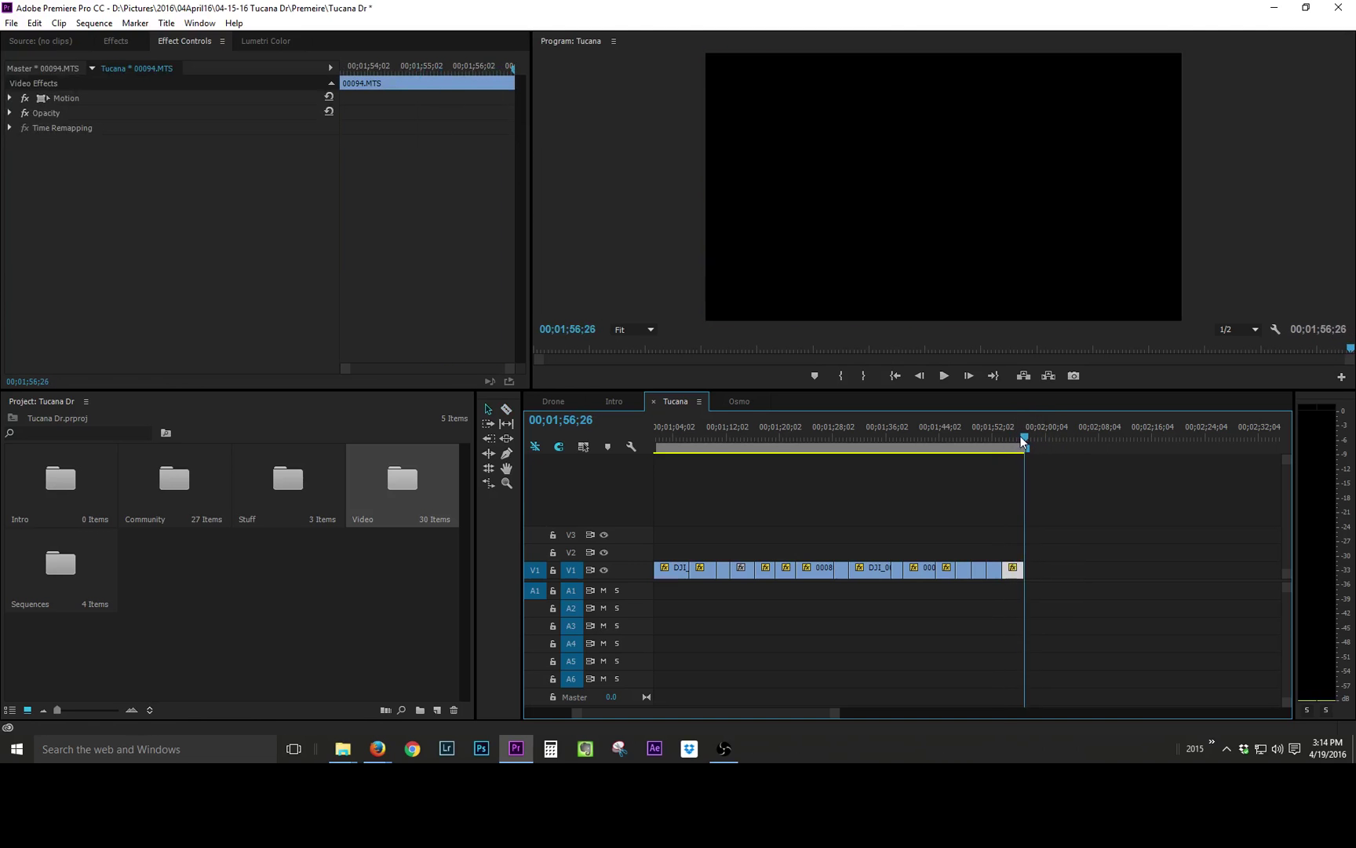
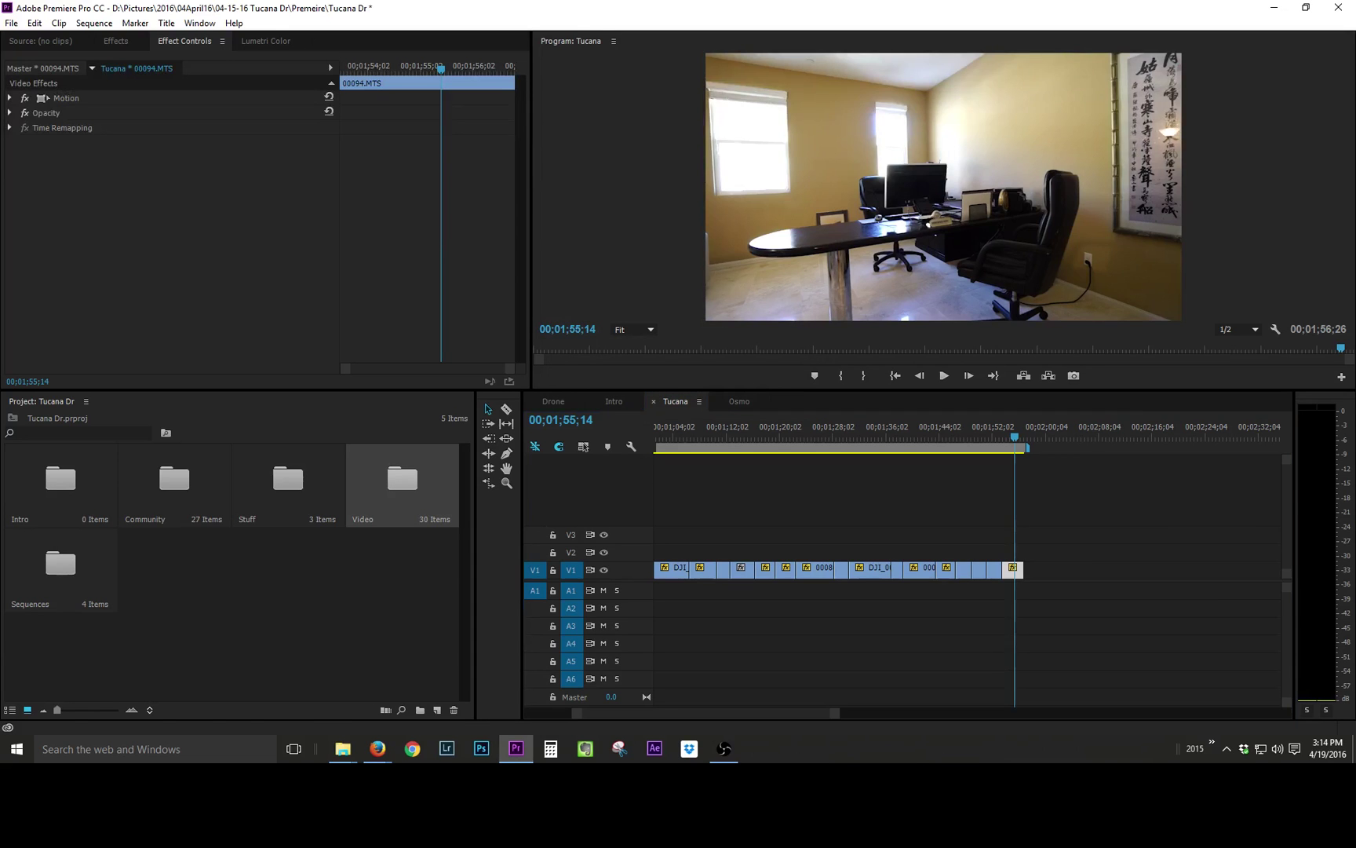
Step: Add 00093.MTS and 00092.MTS without their audio on track V1 after the office segment
left_click_drag(1292, 585, 1098, 585)
key("Delete")
Step: Cut 00093.MTS at 00;01;59;09 and 00;02;02;14 and delete the pieces outside the bedroom reveal
left_click_drag(1016, 427, 1043, 440)
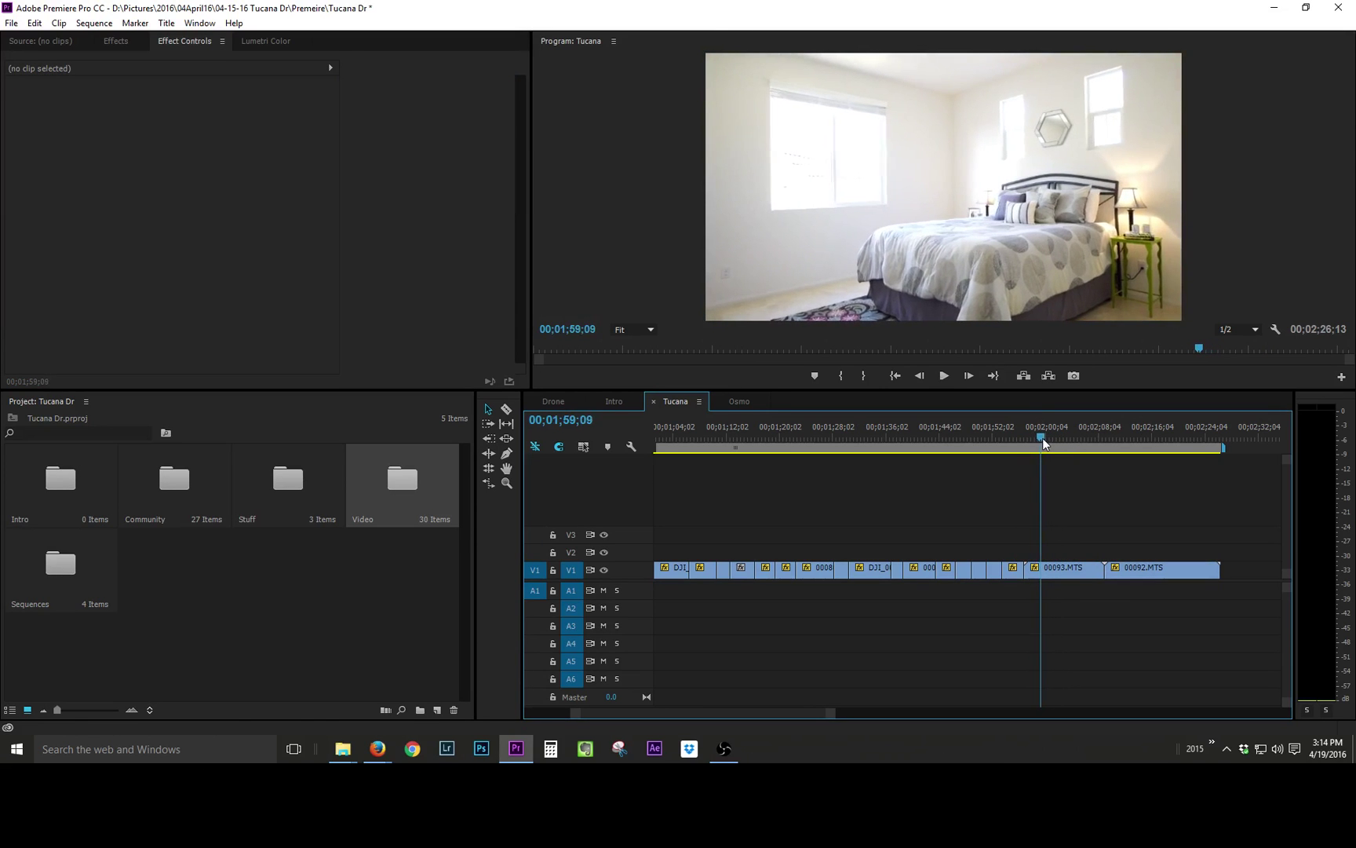
key("c")
key("space")
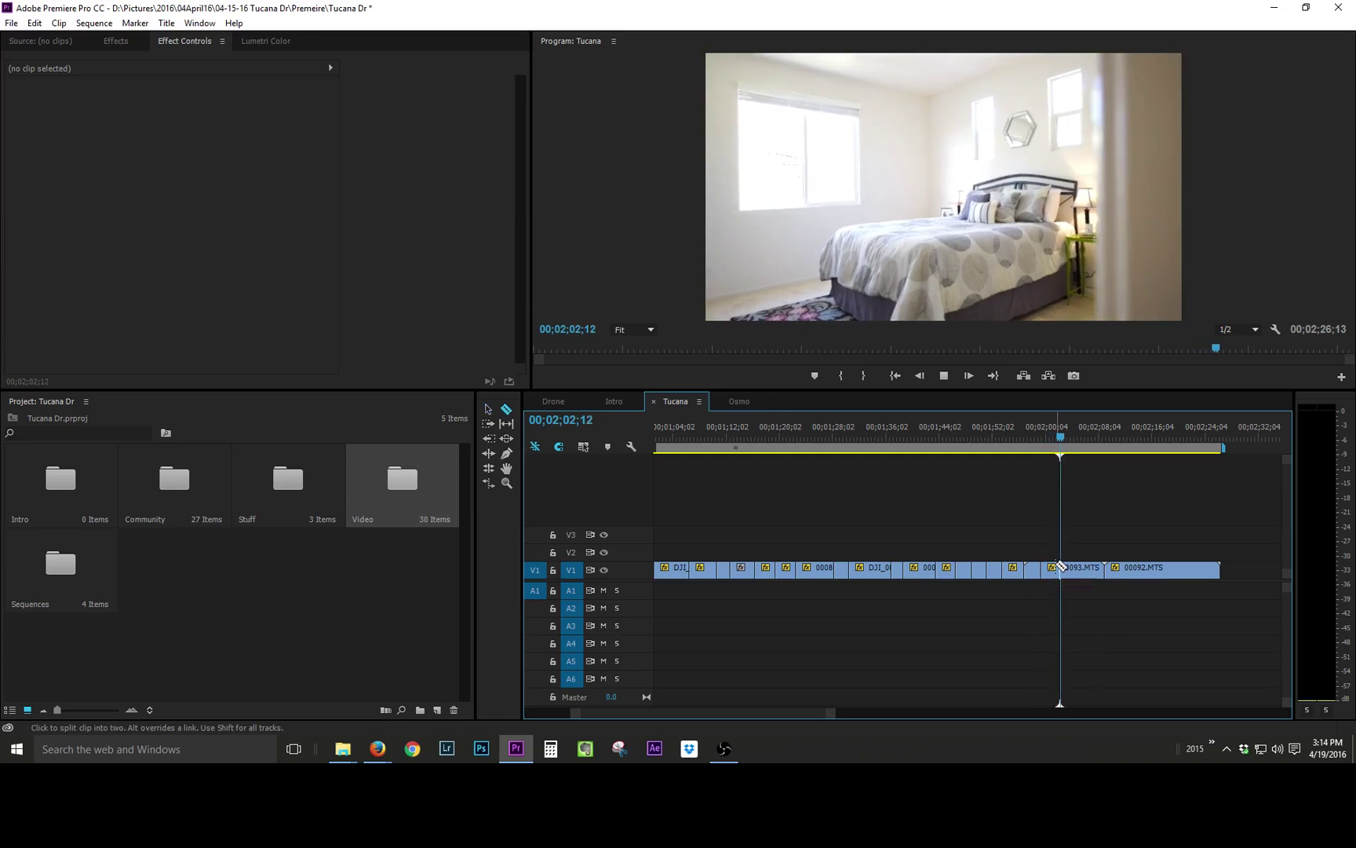
key("space")
key("v")
left_click(1066, 573)
key("Delete")
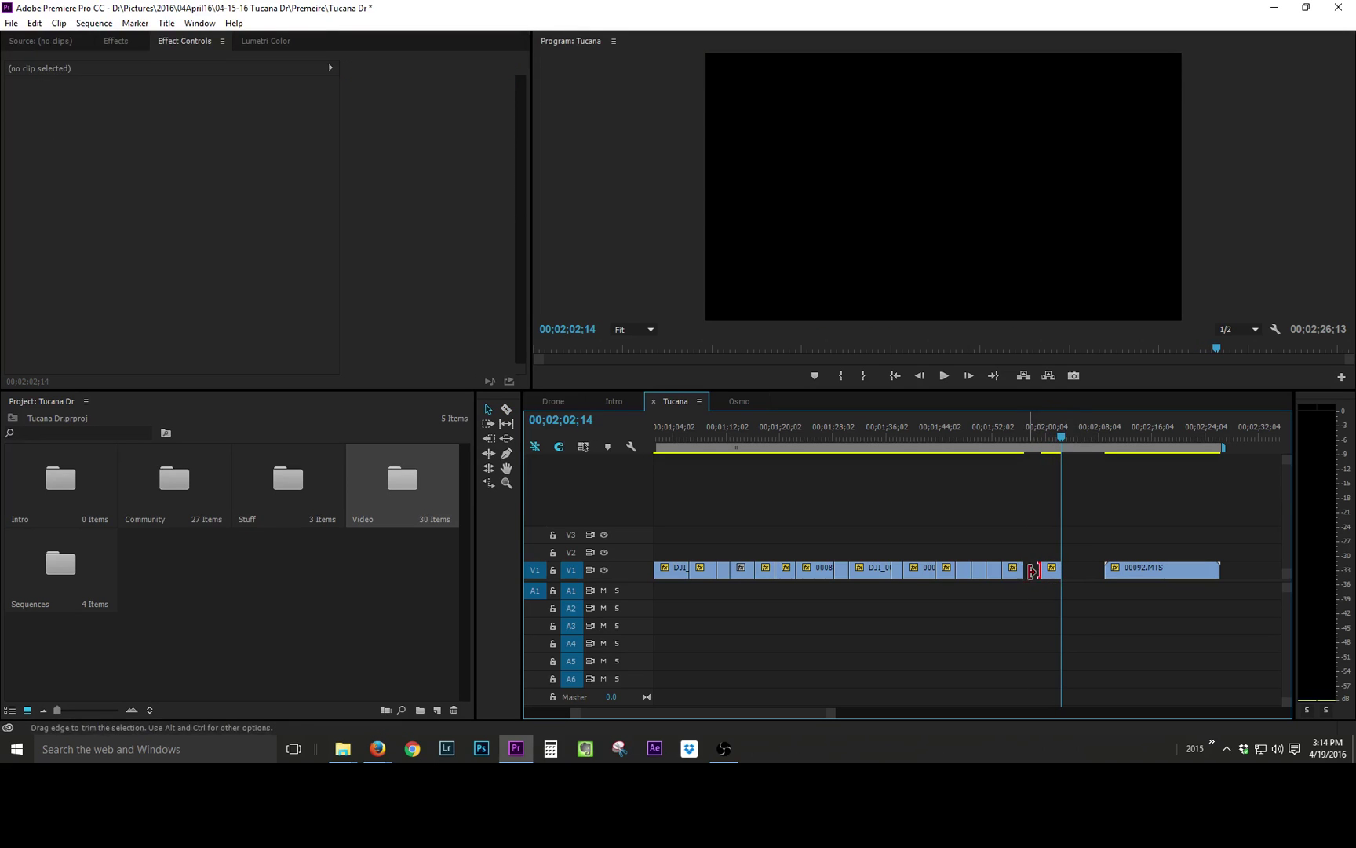
Step: Close the gaps around the trimmed 00093.MTS bedroom segment and cut 00092.MTS at the start of its usable bedroom reveal
left_click_drag(1033, 571, 1051, 576)
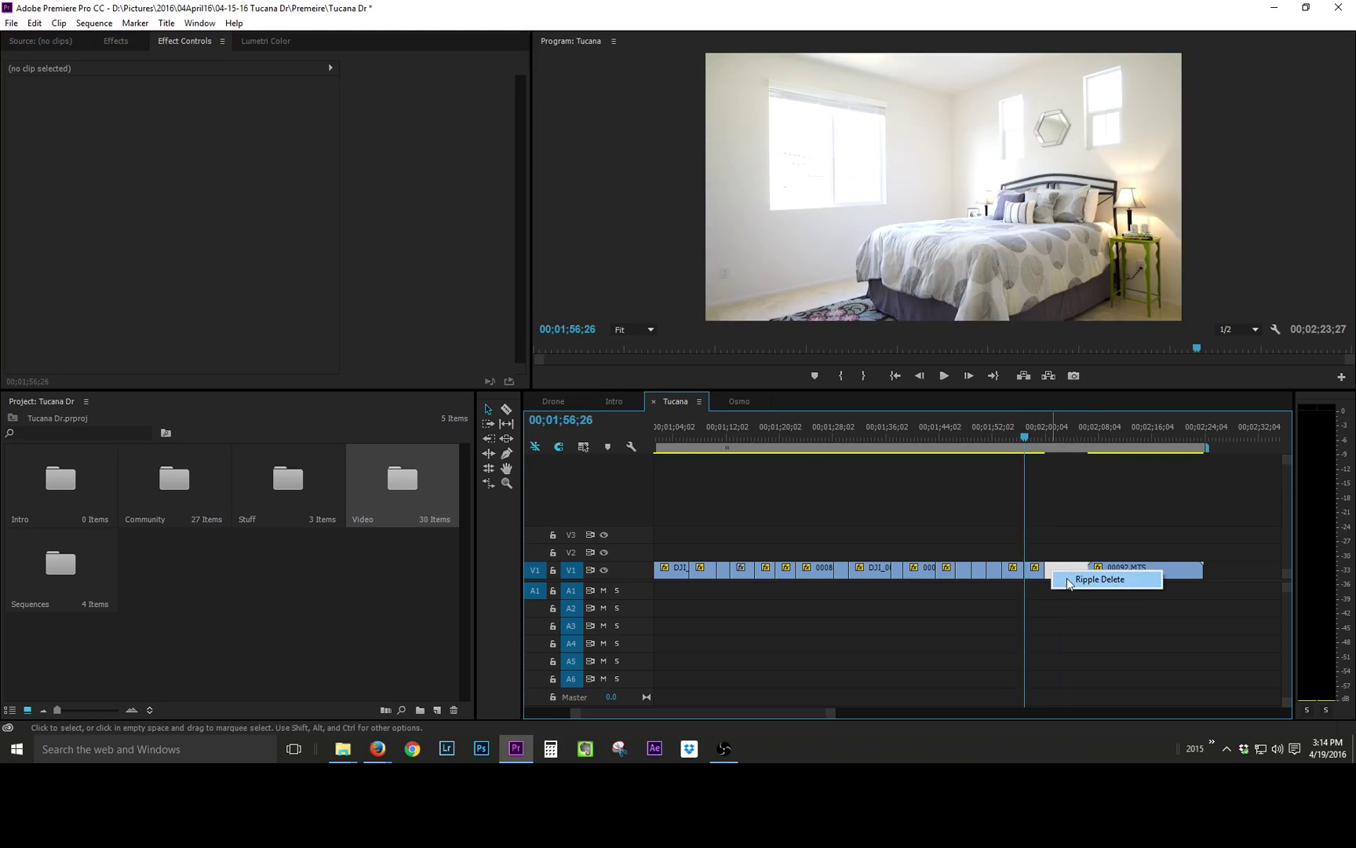
left_click(1067, 578)
left_click_drag(1043, 440, 1074, 445)
key("ctrl+k")
key("c")
left_click(1095, 436)
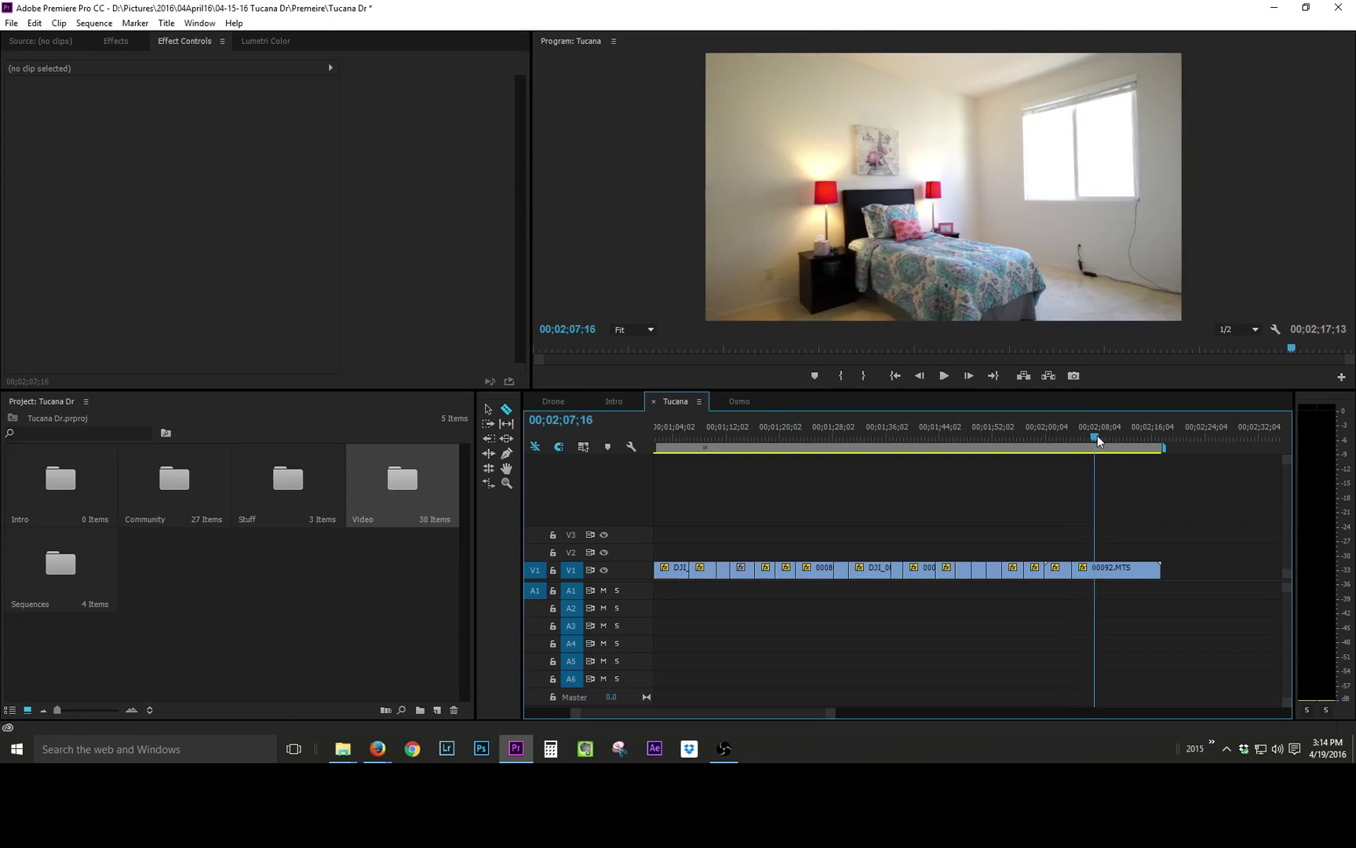
left_click(1102, 572)
key("v")
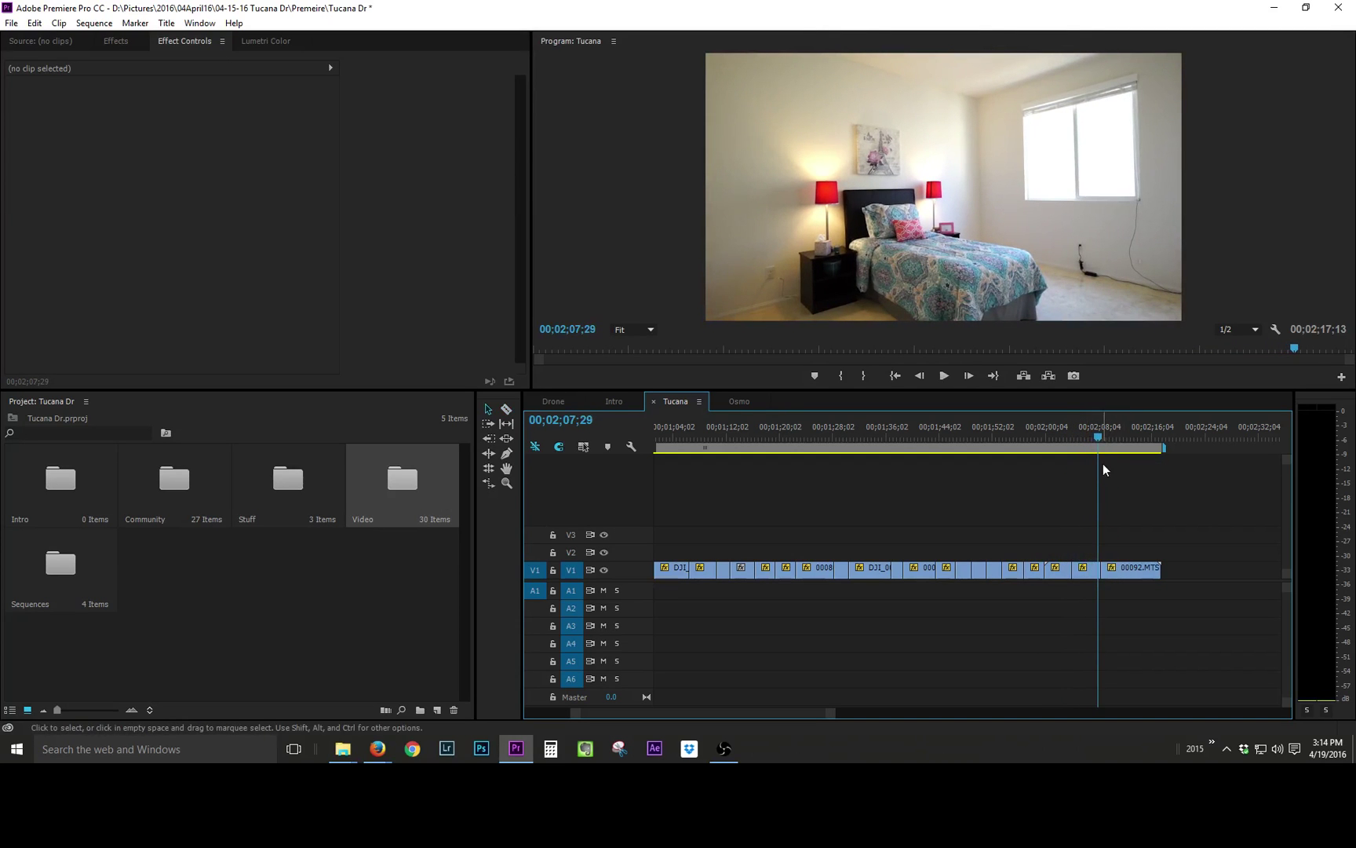
key("ctrl+z")
Step: Cut 00092.MTS at 00;02;07;03, delete the pieces outside the bedroom reveal and move the remaining segment directly after 00093.MTS
left_click(1093, 434)
key("c")
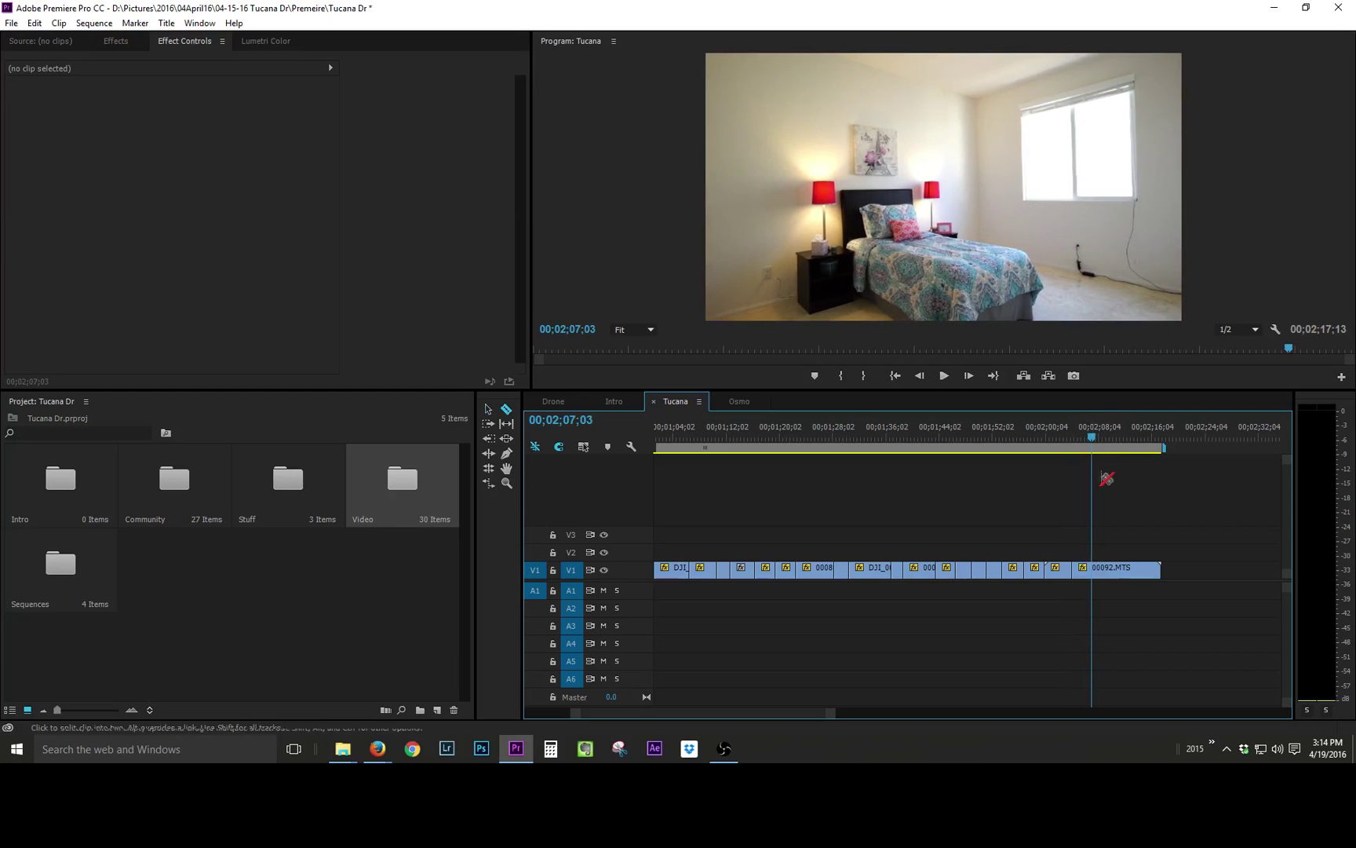
left_click(1092, 569)
key("v")
left_click(1114, 570)
key("Delete")
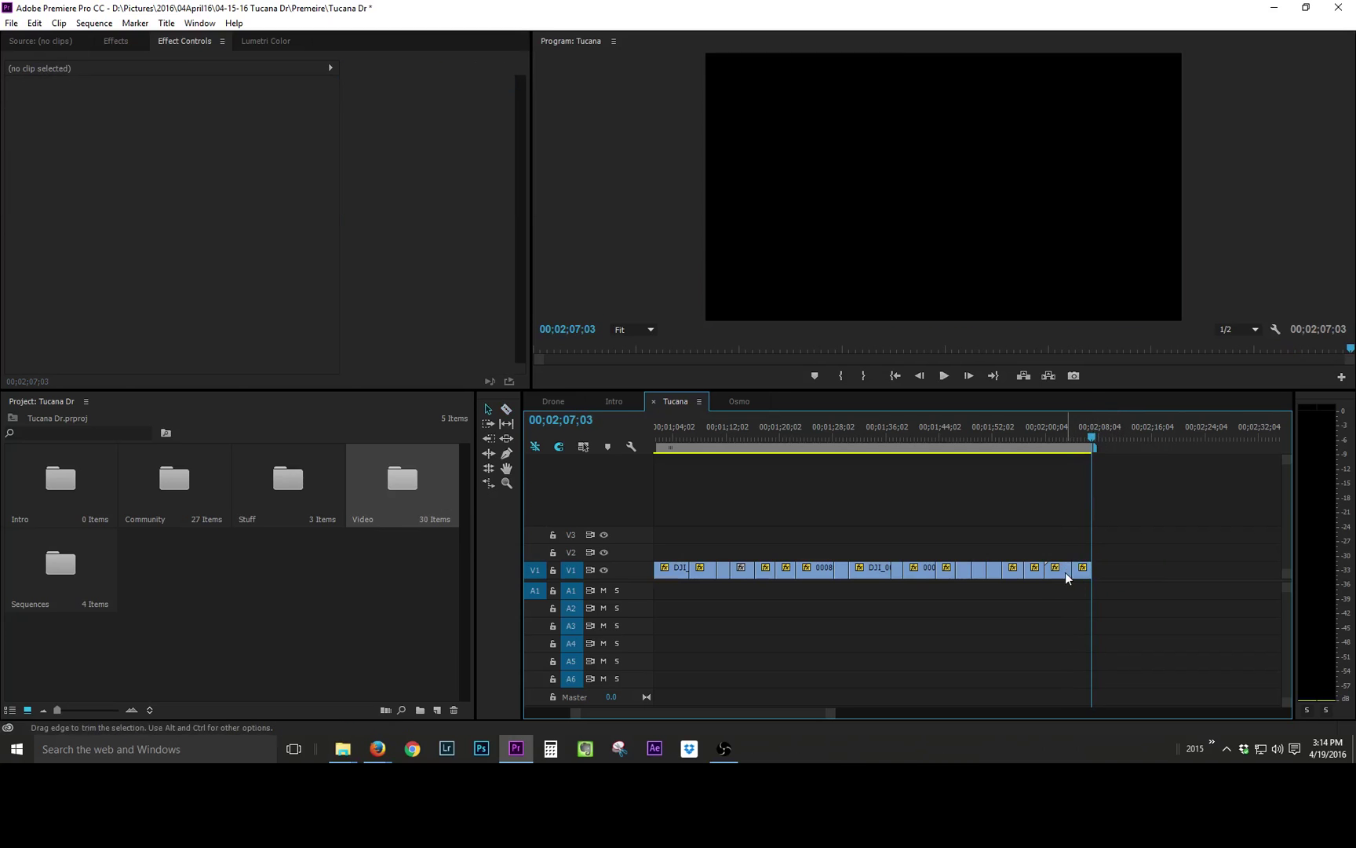
left_click(1084, 569)
left_click_drag(1083, 570, 1055, 569)
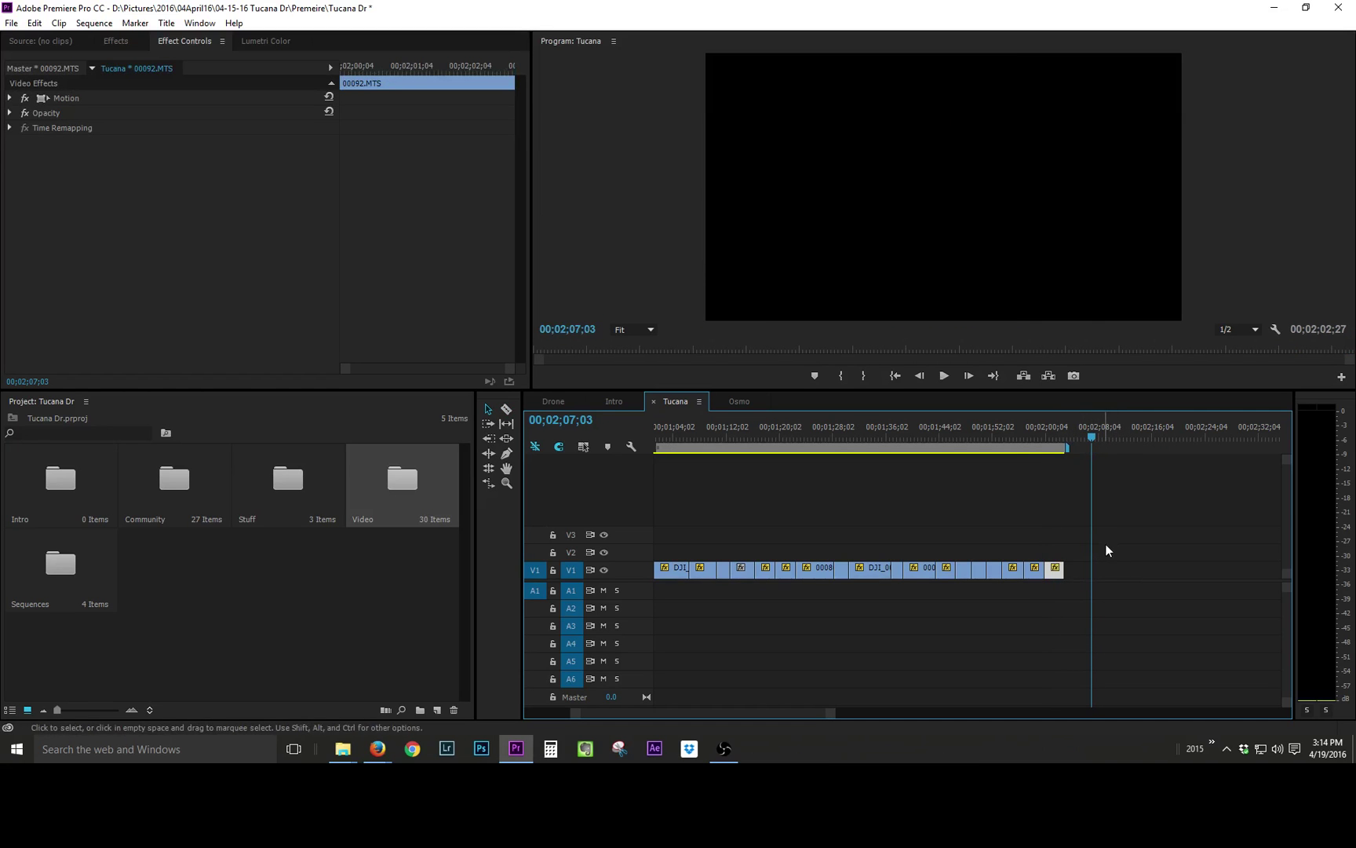
left_click_drag(1096, 435, 1051, 437)
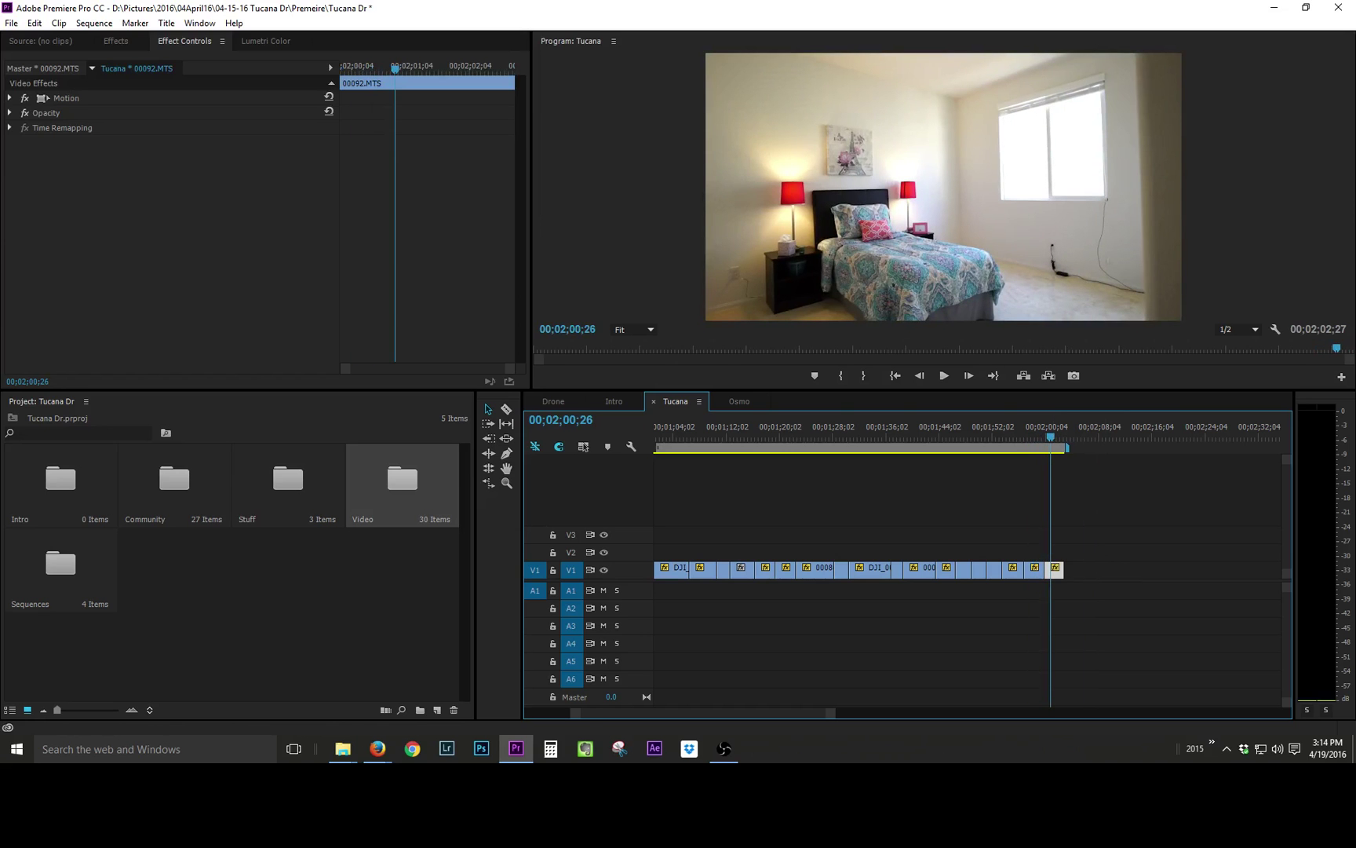
Step: In the Osmo sequence, cut DJI_0007.MOV around the hallway approach to the red-covered bed, ending at 00;04;58;05
left_click(742, 402)
left_click(1070, 436)
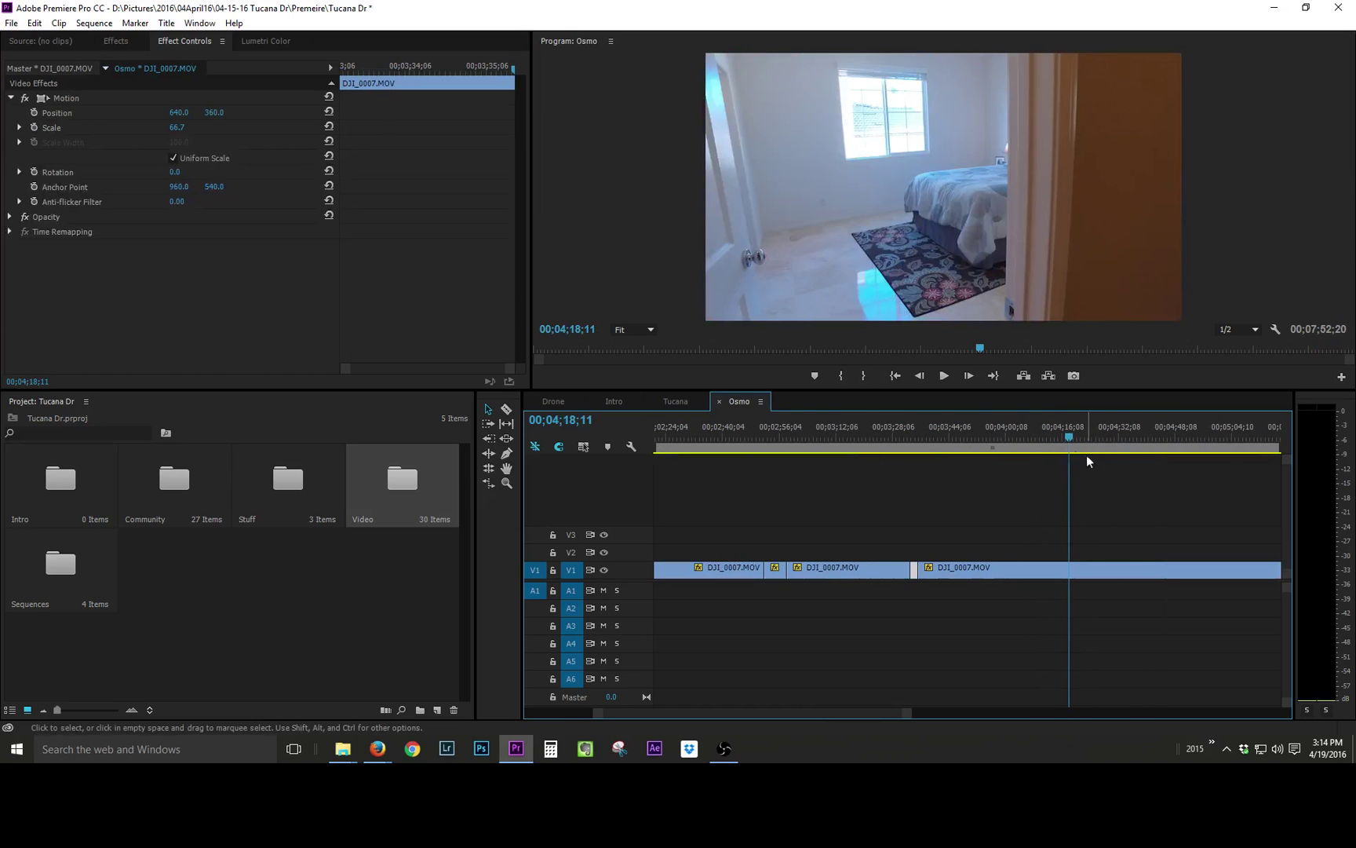
left_click_drag(1077, 435, 1167, 435)
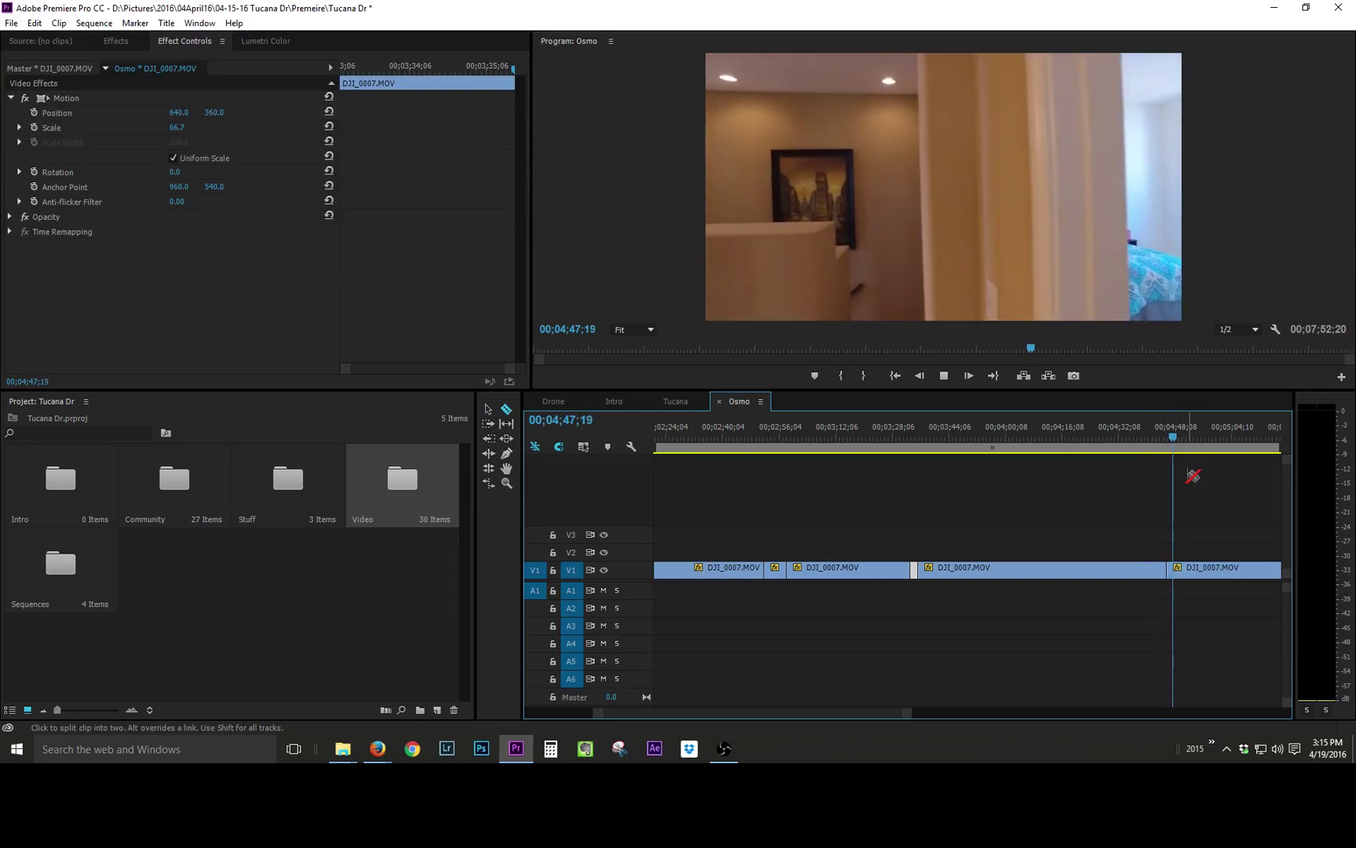
key("v")
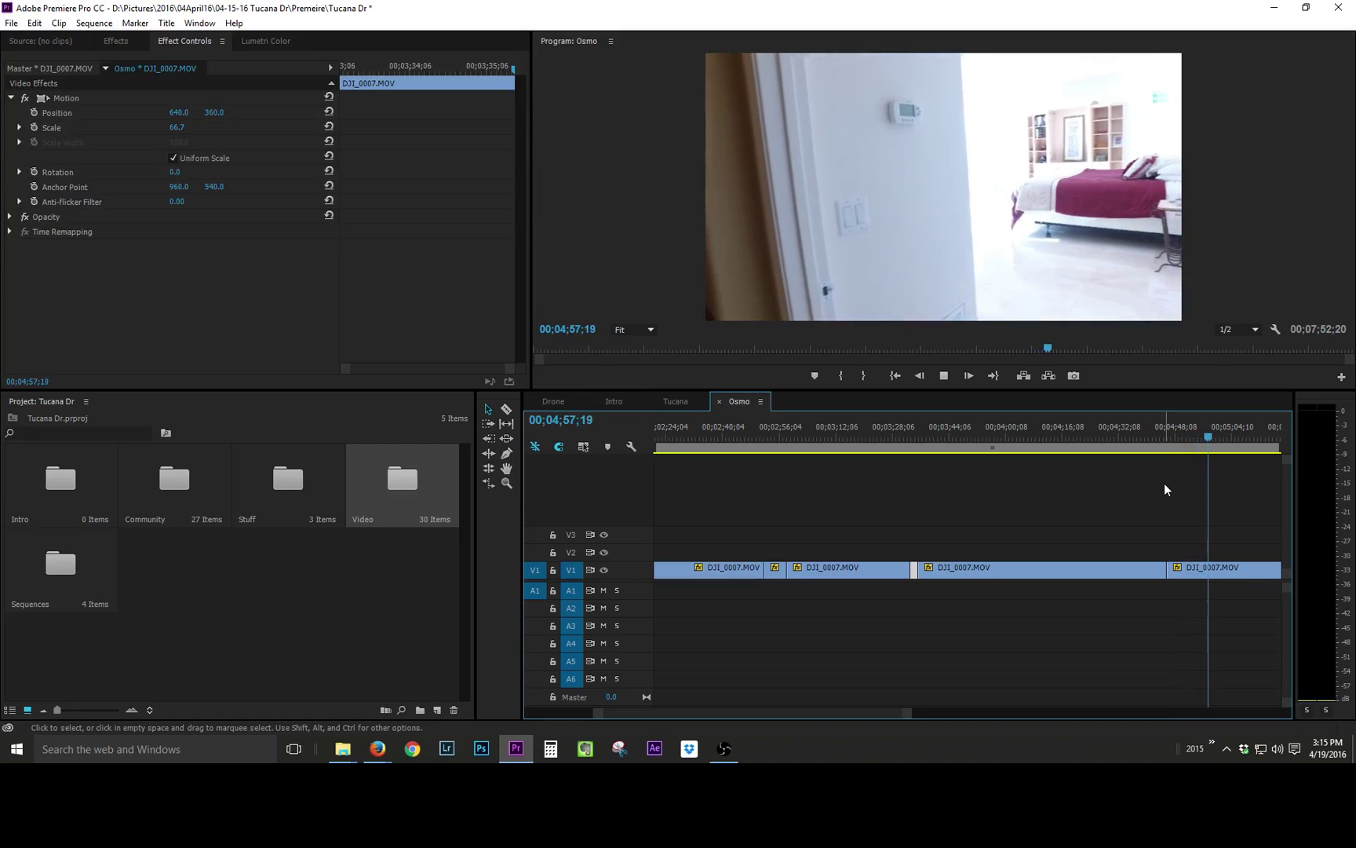
key("space")
key("ctrl+k")
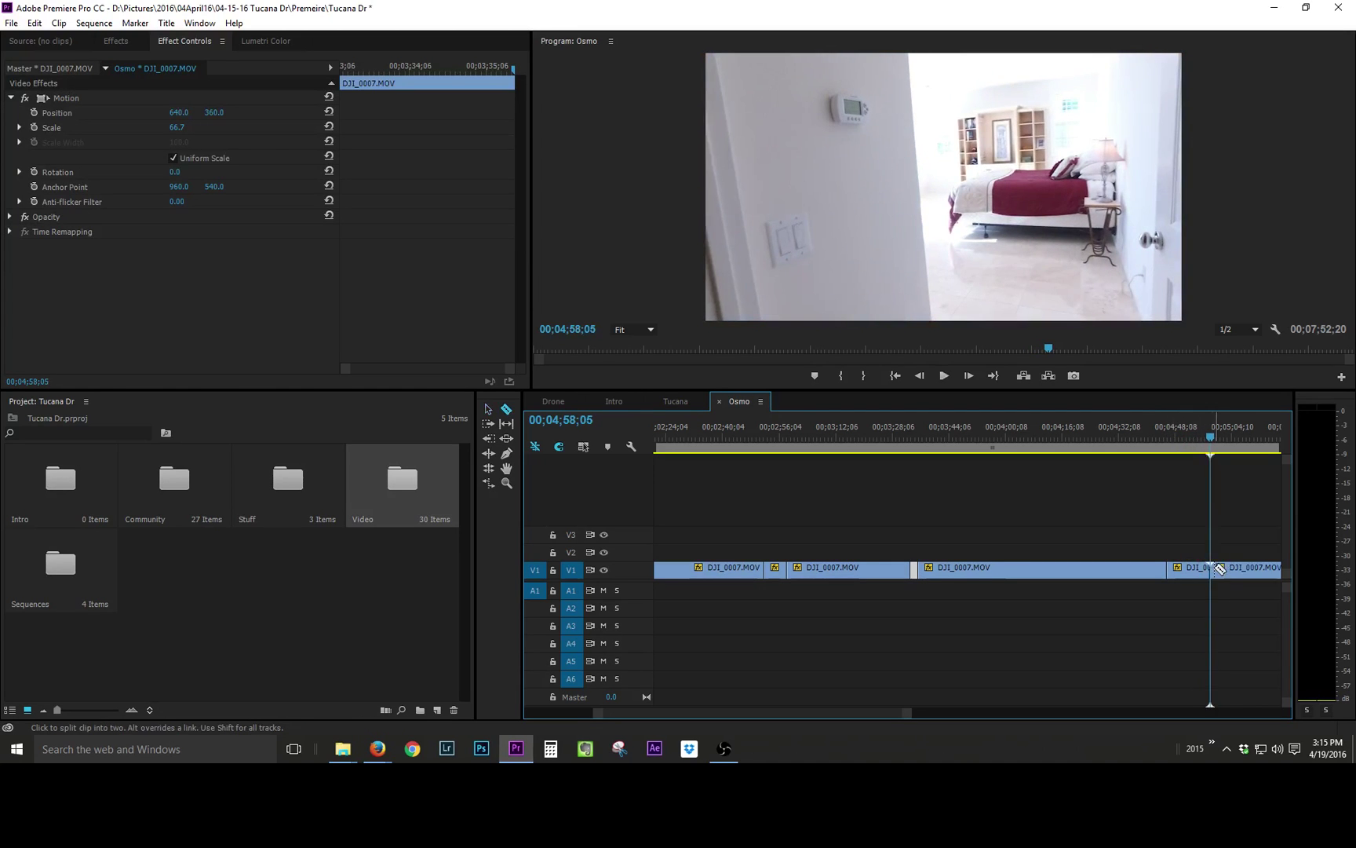
Step: Copy the hallway segment of DJI_0007.MOV into the Tucana sequence directly after the 00092.MTS segment
left_click(1191, 576)
left_click_drag(1190, 575, 1106, 583)
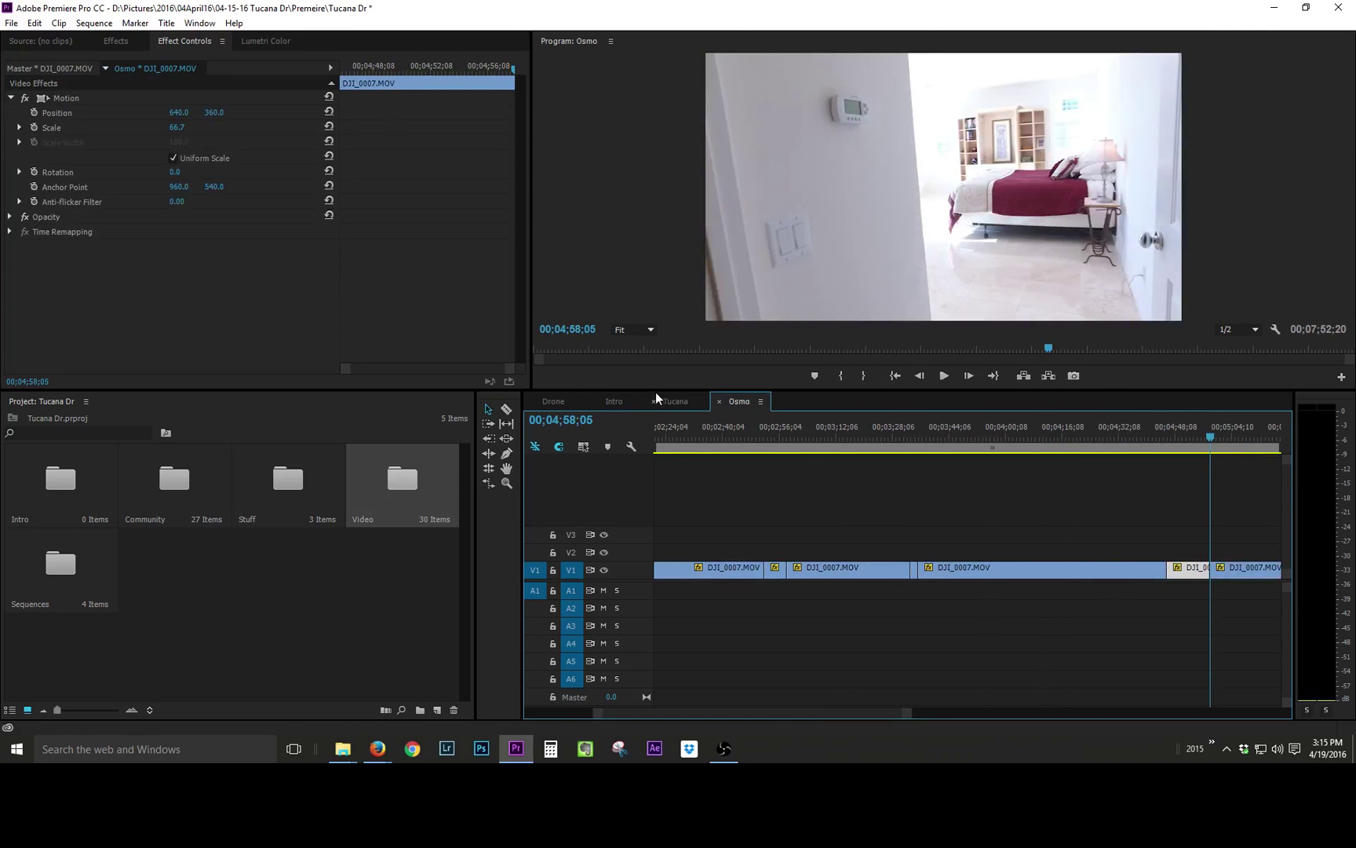
left_click(674, 401)
left_click_drag(1061, 438, 1139, 465)
Step: Add 00087.MTS without audio on V1 after the hallway segment and scale its picture down to fit the frame
left_click_drag(1355, 565, 1166, 590)
scroll(1115, 569, "down", 3)
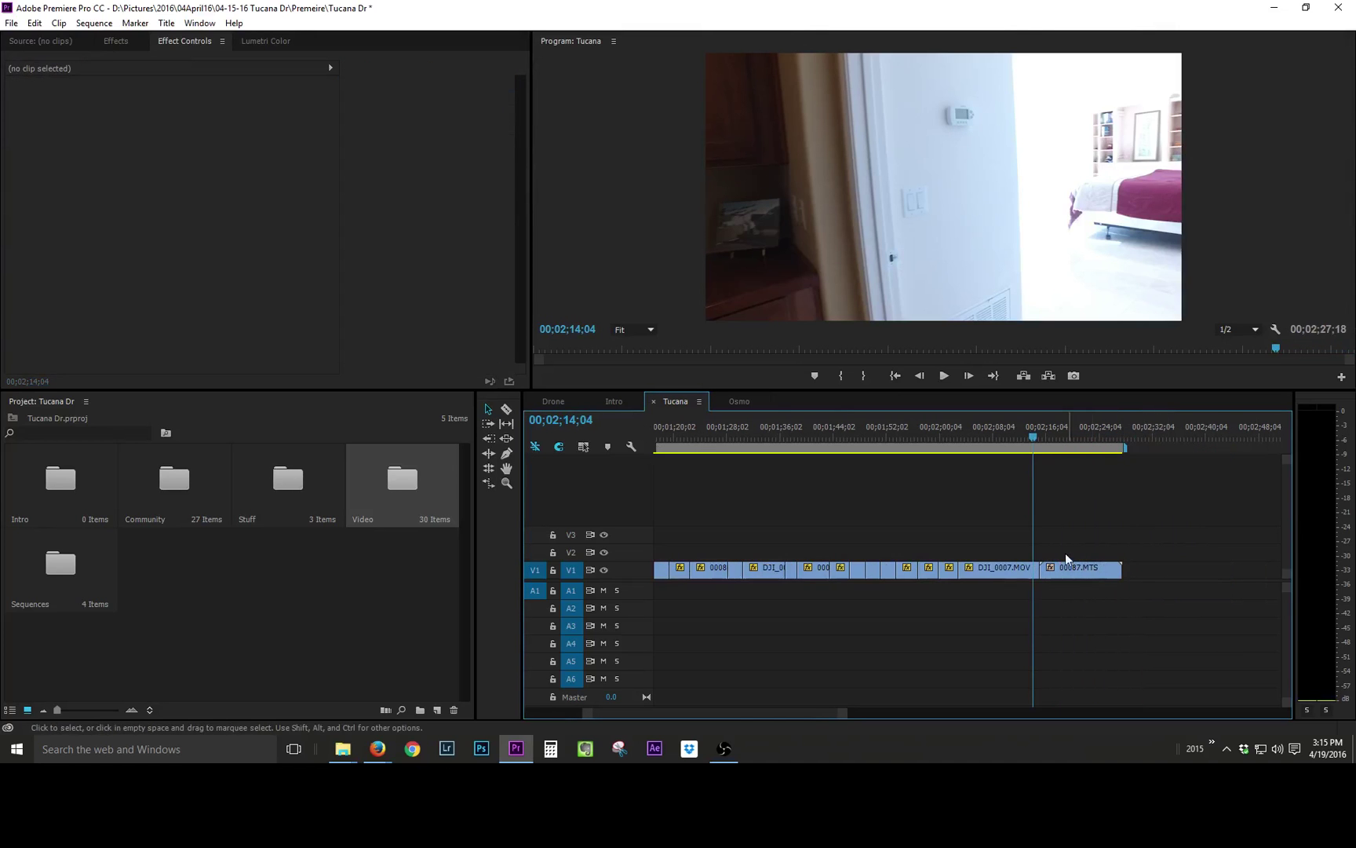
left_click_drag(1030, 428, 1062, 429)
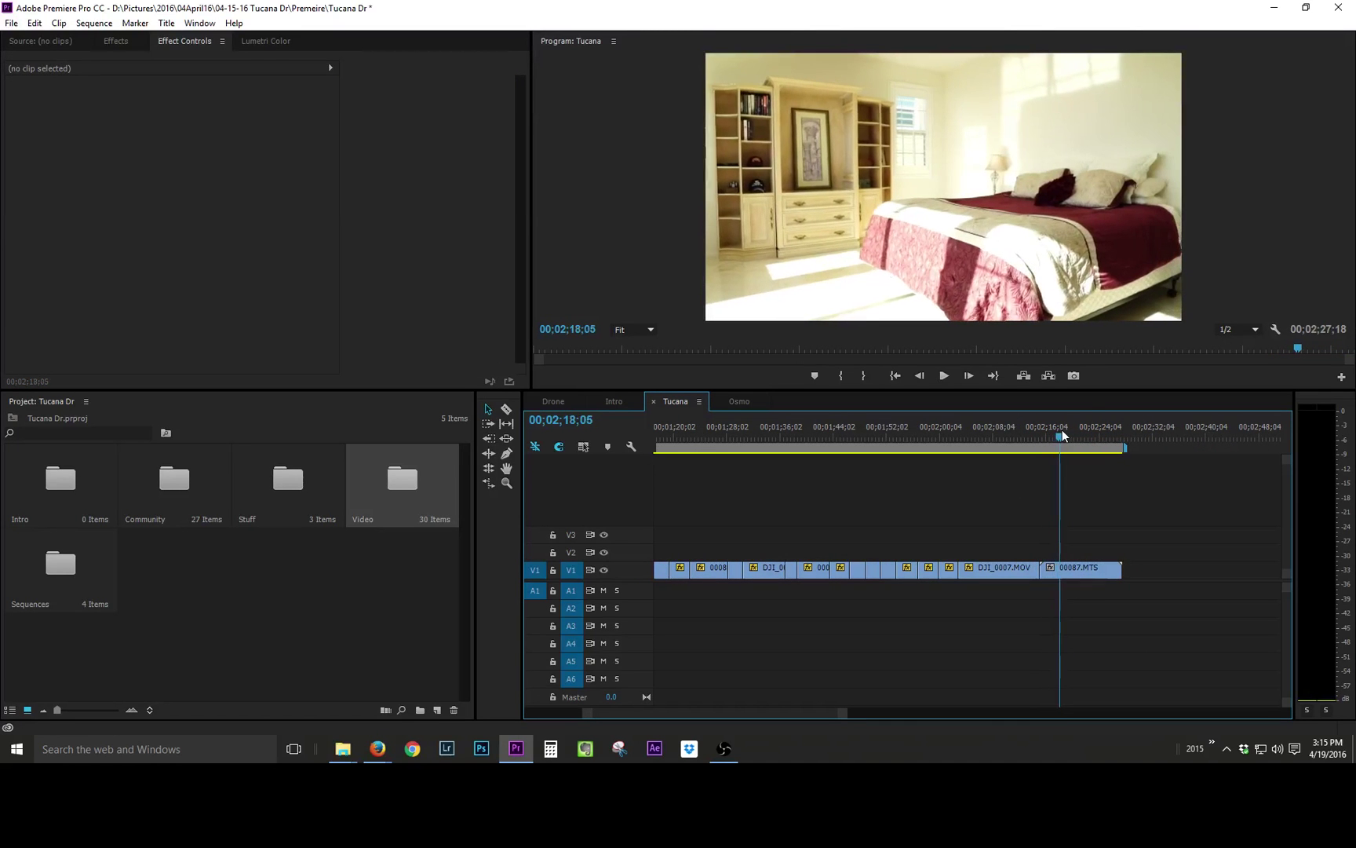
left_click(1087, 568)
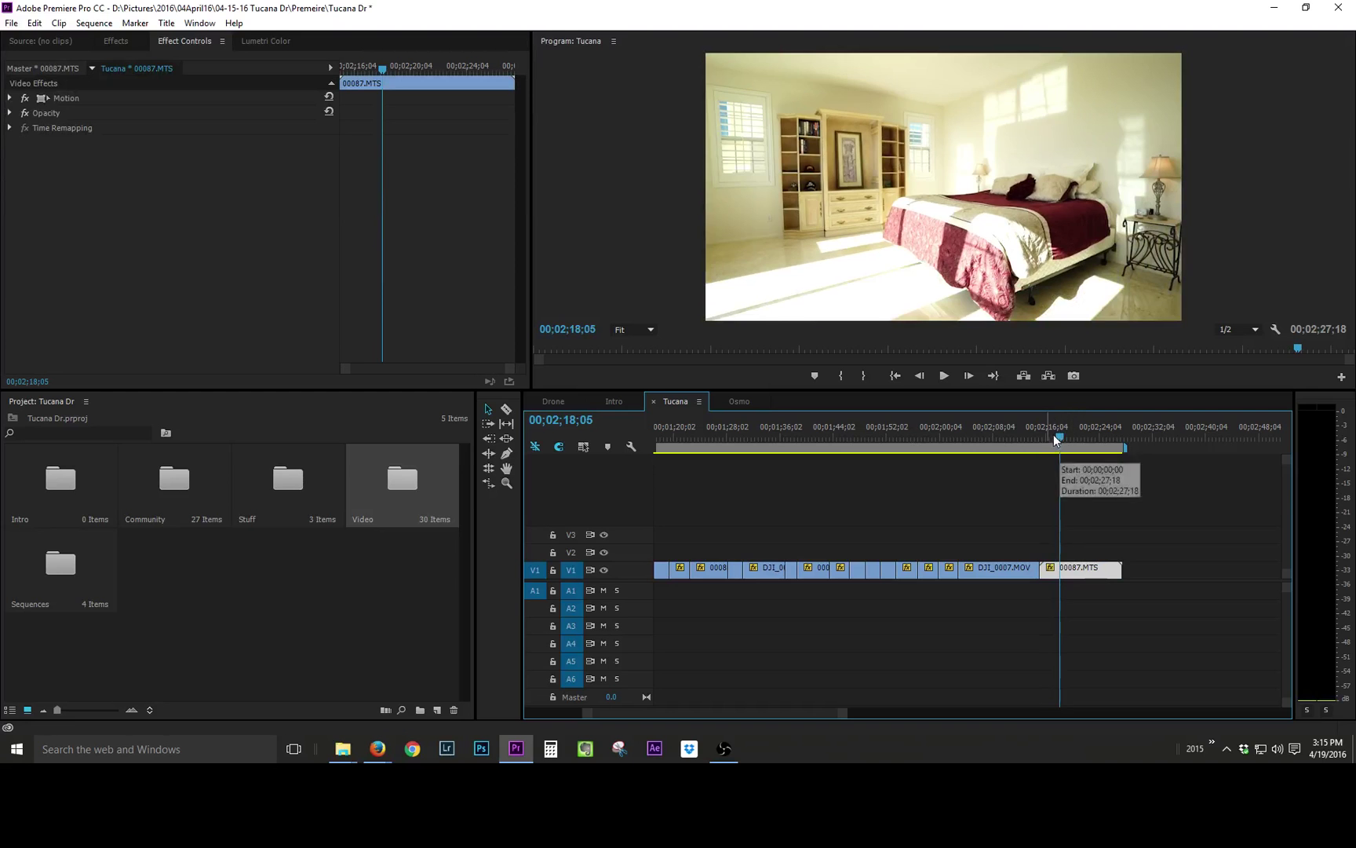
Step: Trim 00087.MTS to a short bedroom segment ending at 00;02;20;24 and move it directly after the hallway segment
left_click_drag(1053, 434, 1078, 431)
key("c")
left_click(1054, 568)
left_click(1082, 574)
key("v")
left_click(1096, 570)
key("Delete")
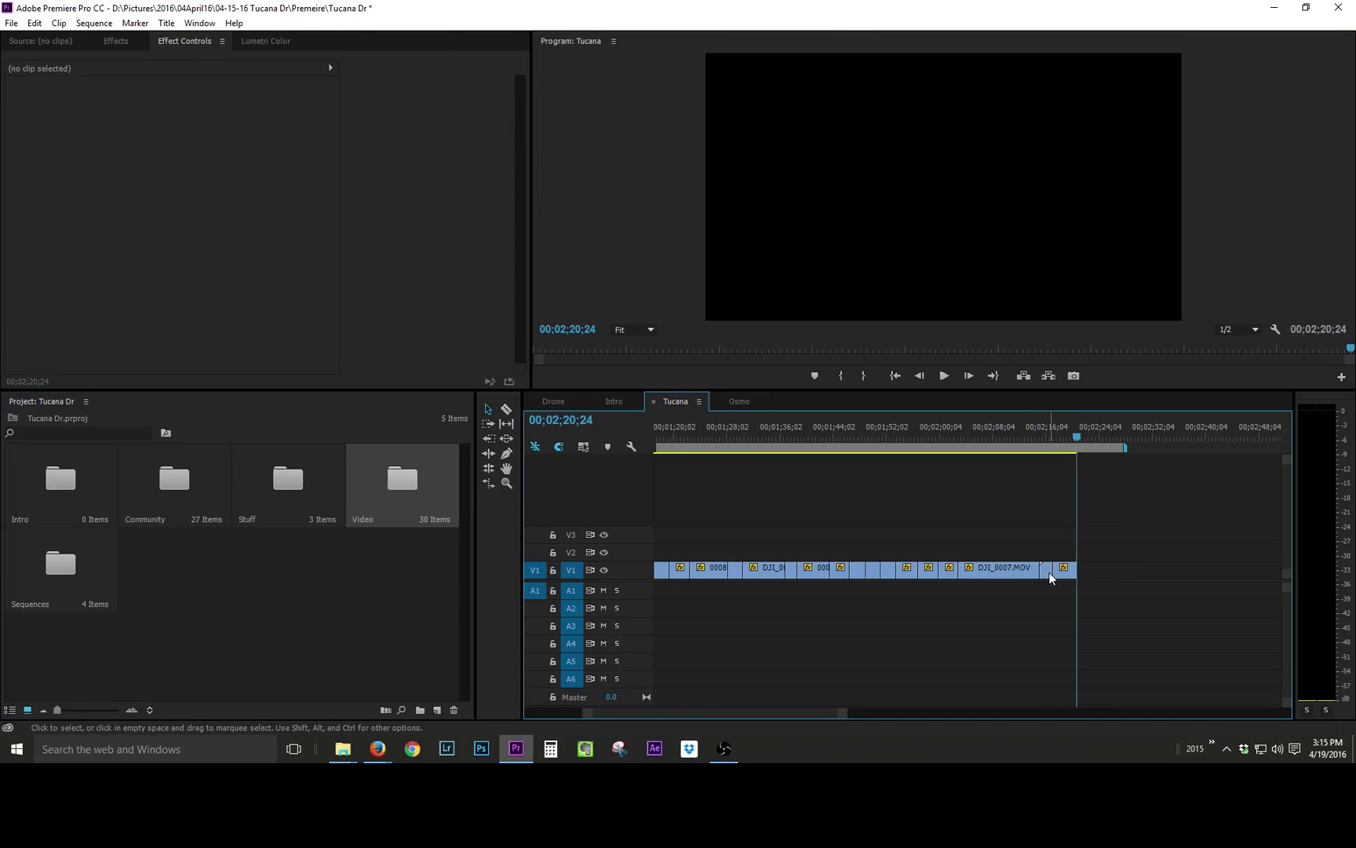
left_click_drag(1066, 579, 1052, 575)
Step: Color-correct the 00087.MTS segment with Temperature -28.1, Tint 12.7, Exposure -0.1 and Highlights -21.5
mouse_move(1060, 434)
left_mouse_down()
mouse_move(1023, 429)
mouse_move(1051, 427)
left_mouse_up()
left_click(274, 39)
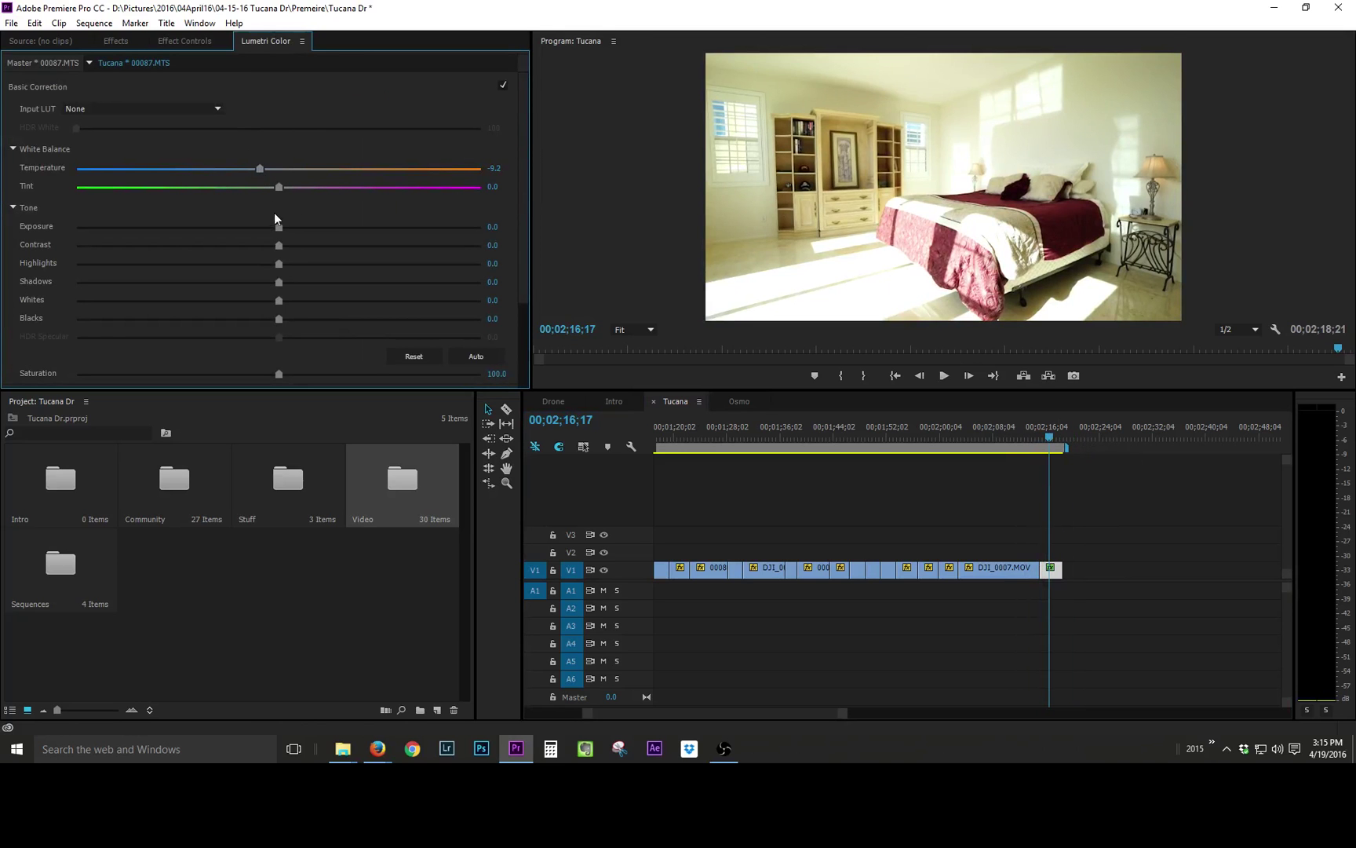
left_click_drag(278, 226, 257, 229)
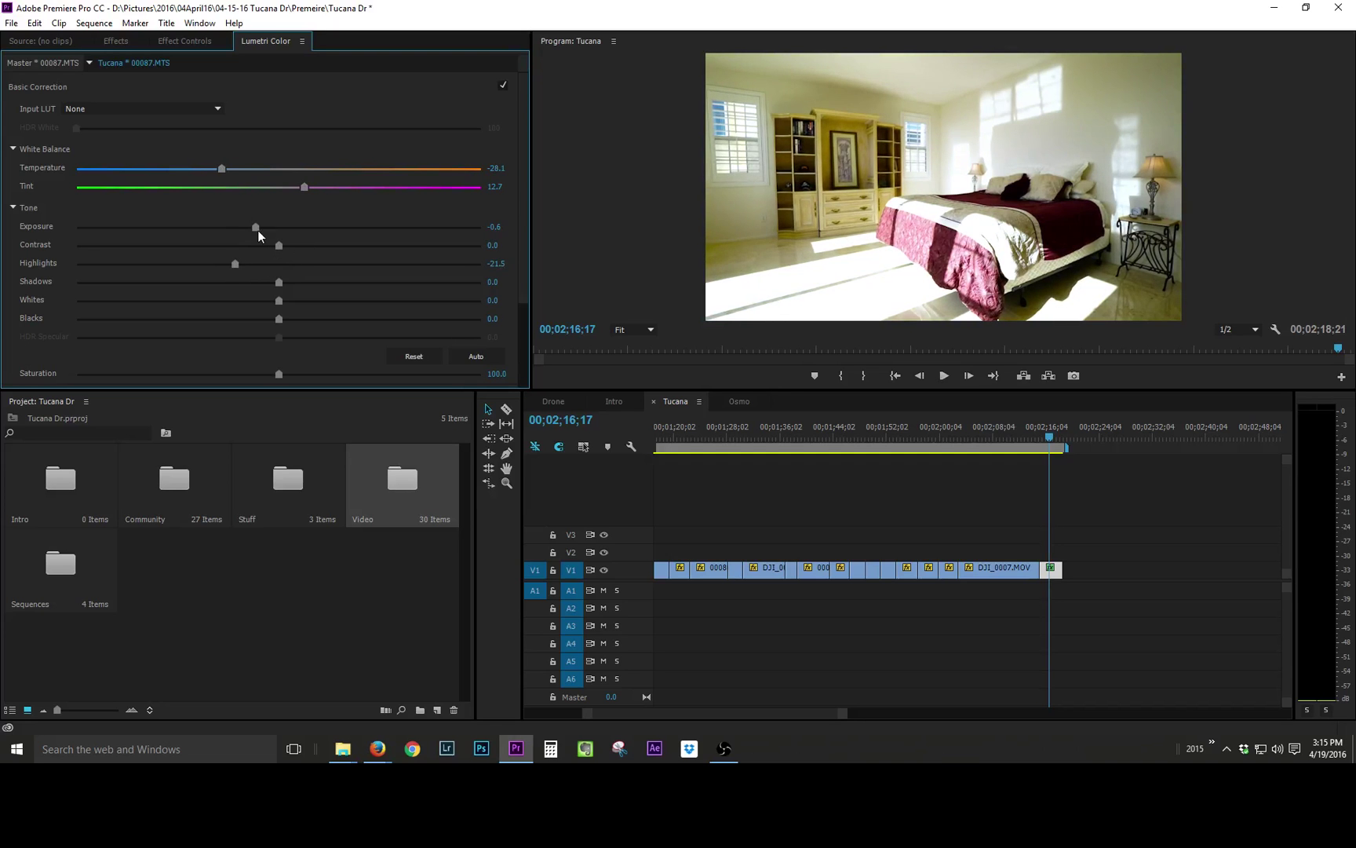
left_click_drag(258, 231, 274, 226)
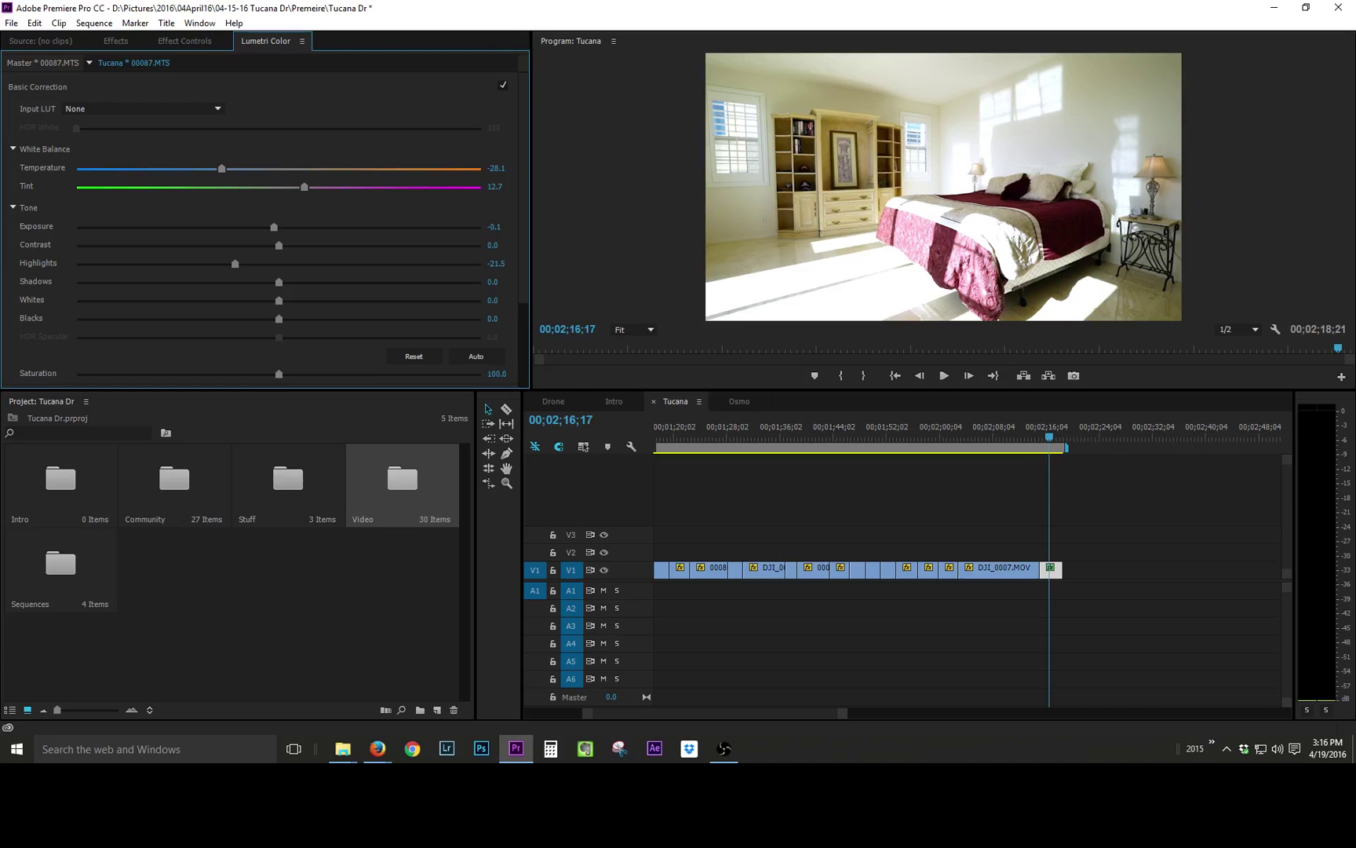
Step: Add 00088.MTS without audio on V1 after the 00087.MTS segment and cut it at 00;02;38;03
left_click_drag(1355, 581, 1085, 588)
left_click(1095, 428)
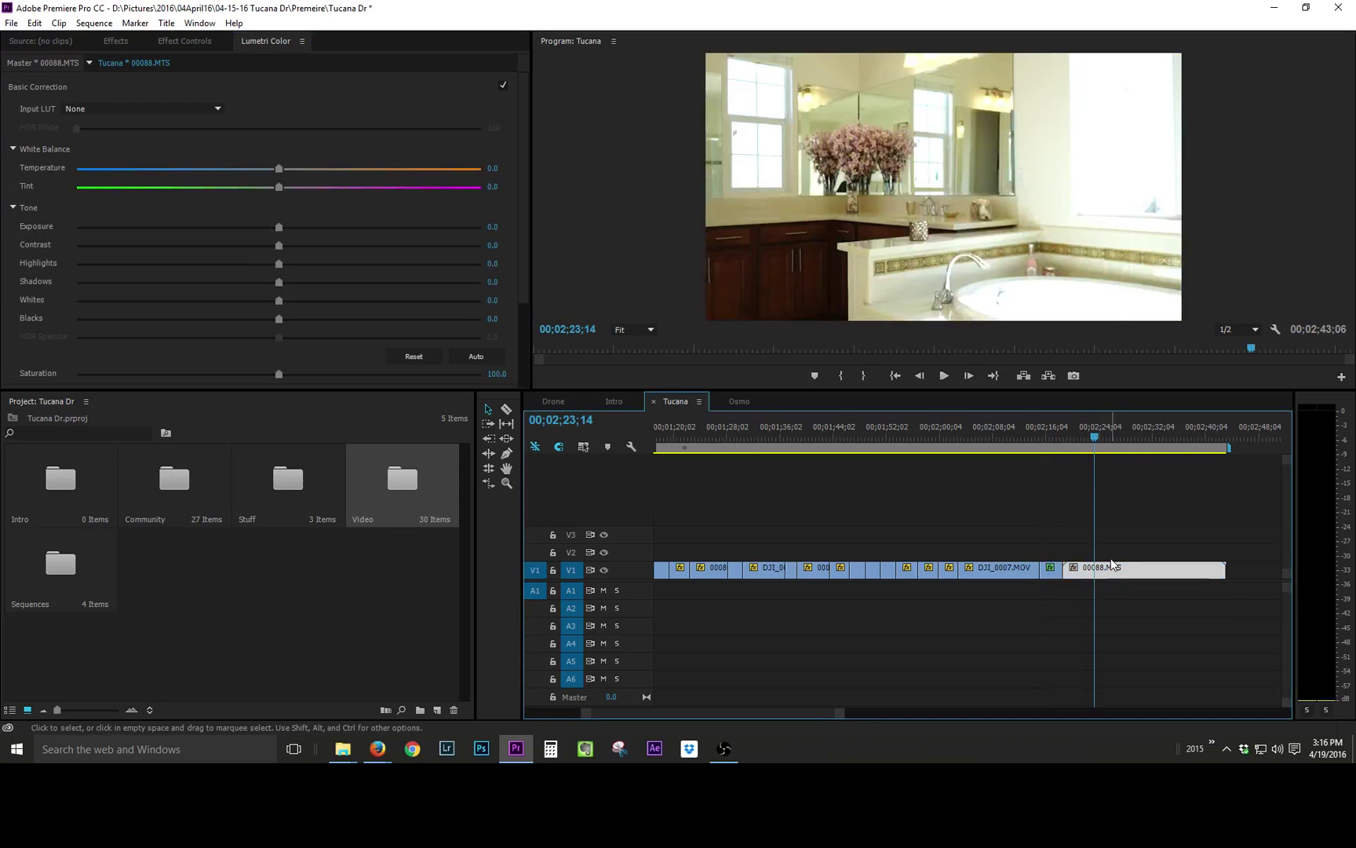
left_click_drag(1097, 431, 1181, 428)
key("space")
key("c")
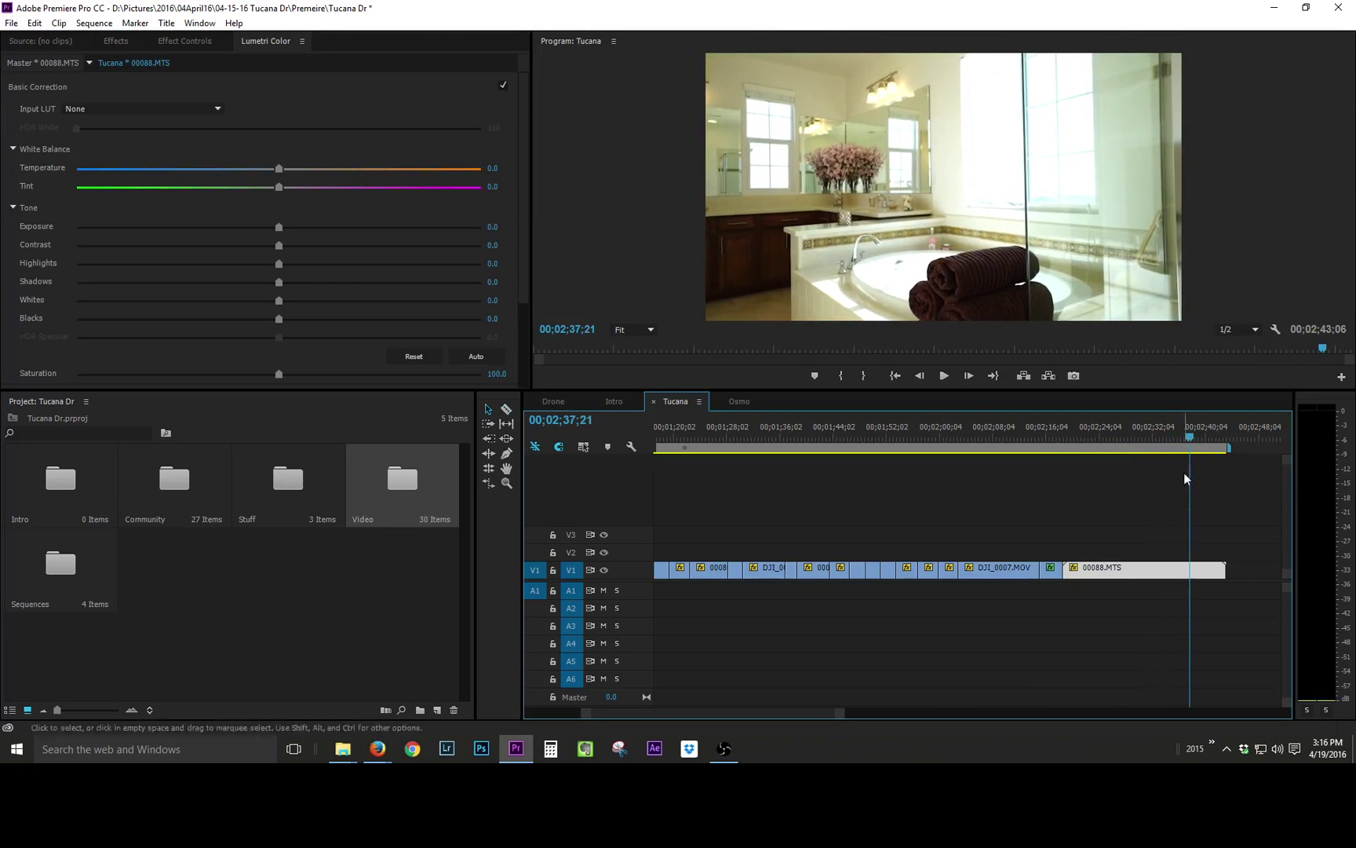
left_click(1196, 569)
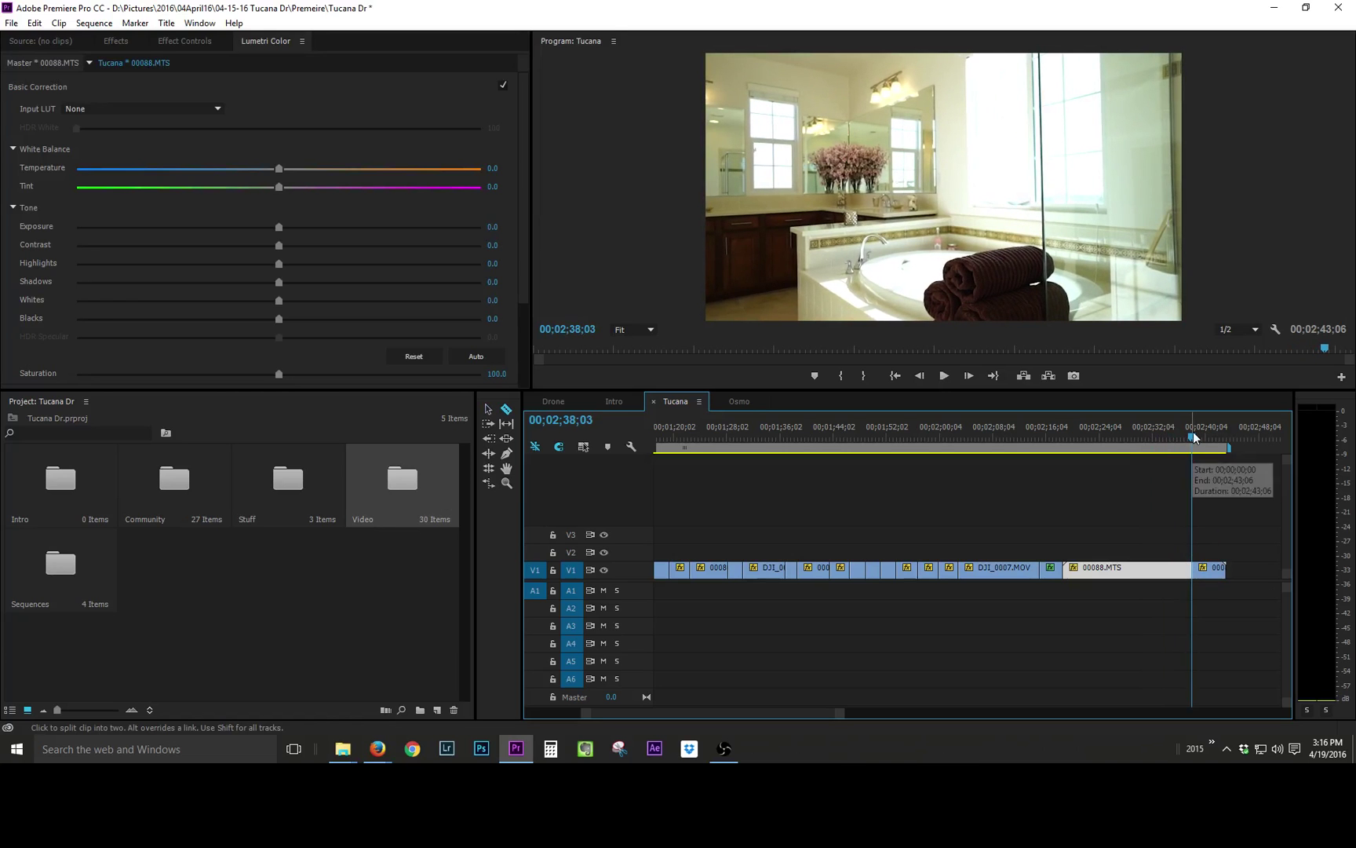
Step: Cut 00088.MTS at 00;02;41;16, delete the pieces outside the bathroom shot and move the remaining segment directly after 00087.MTS
left_click_drag(1193, 431, 1216, 428)
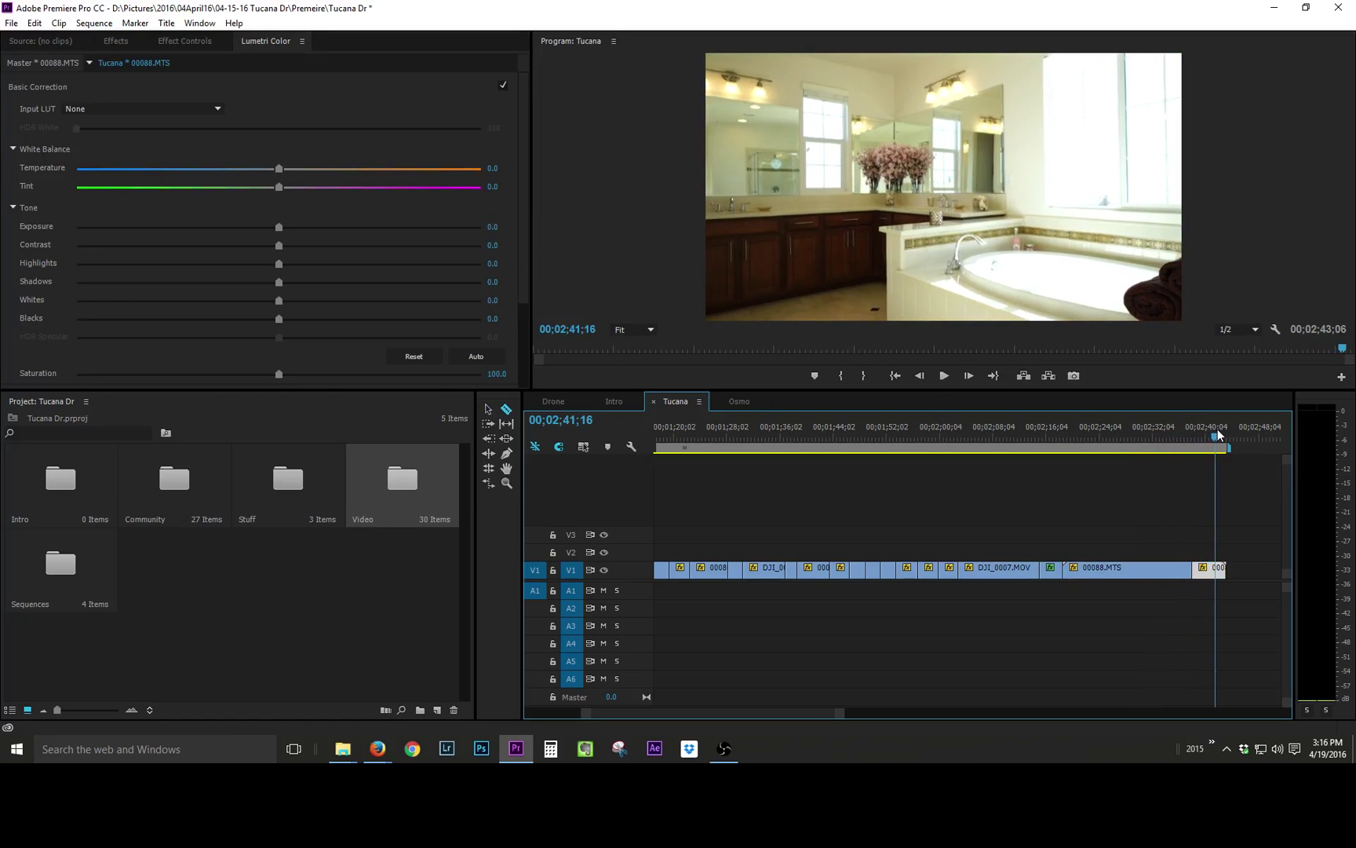
left_click(1221, 572)
key("v")
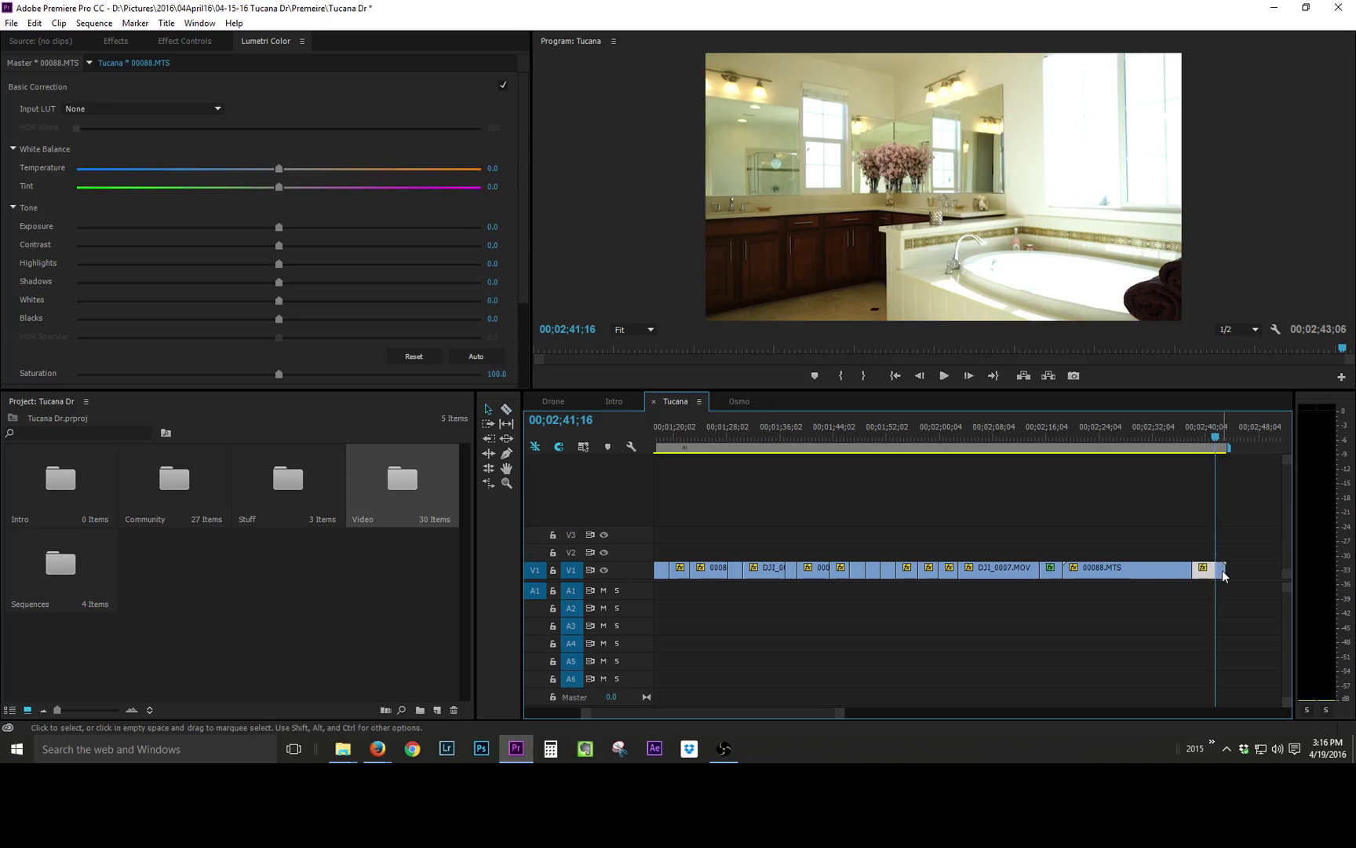
left_click(1149, 581)
key("Delete")
left_click_drag(1209, 570, 1075, 571)
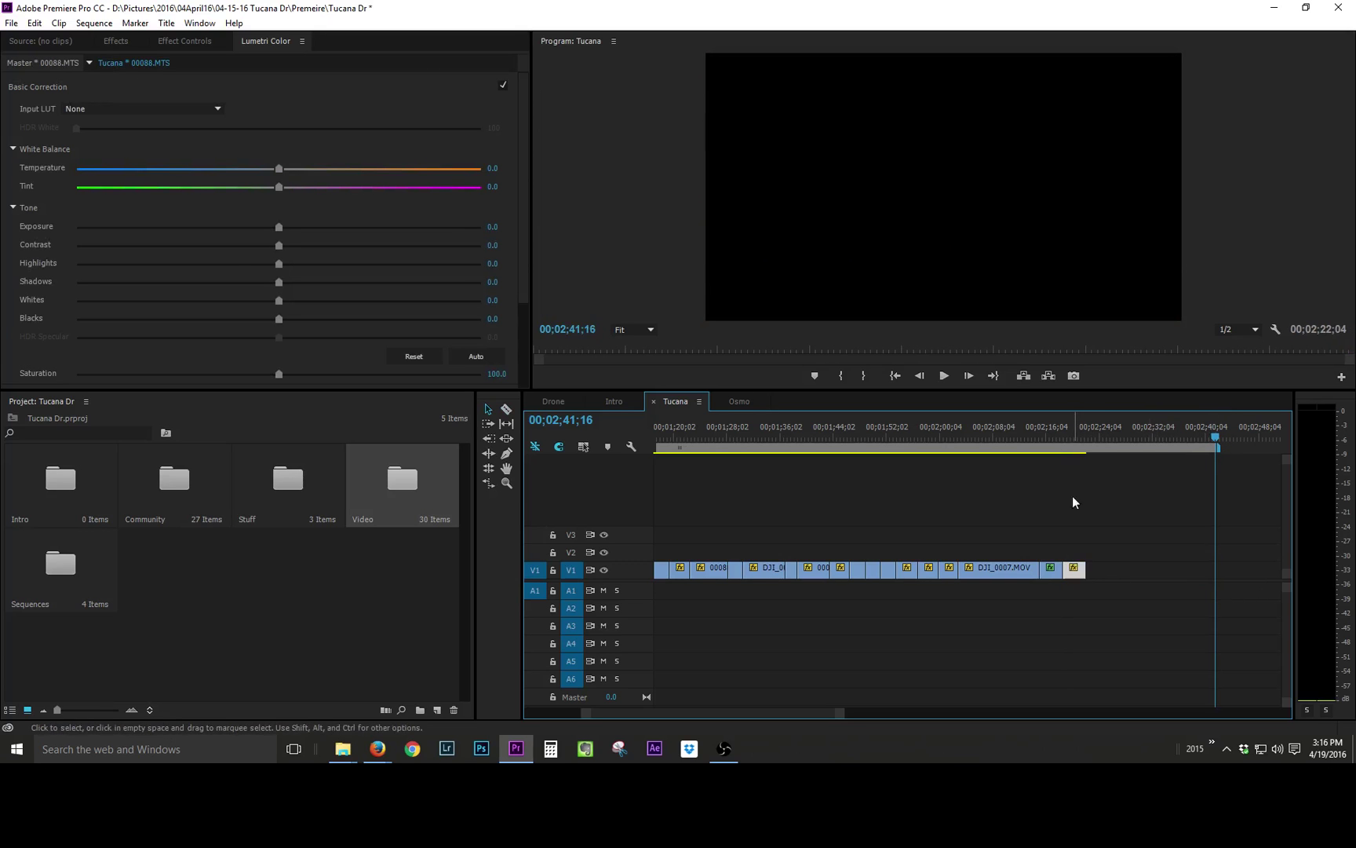
Step: Color-correct the 00088.MTS bathroom segment with Temperature -3.7, Exposure 0.7 and Shadows 31.9
mouse_move(1057, 437)
left_mouse_down()
mouse_move(1046, 439)
mouse_move(1077, 440)
left_mouse_up()
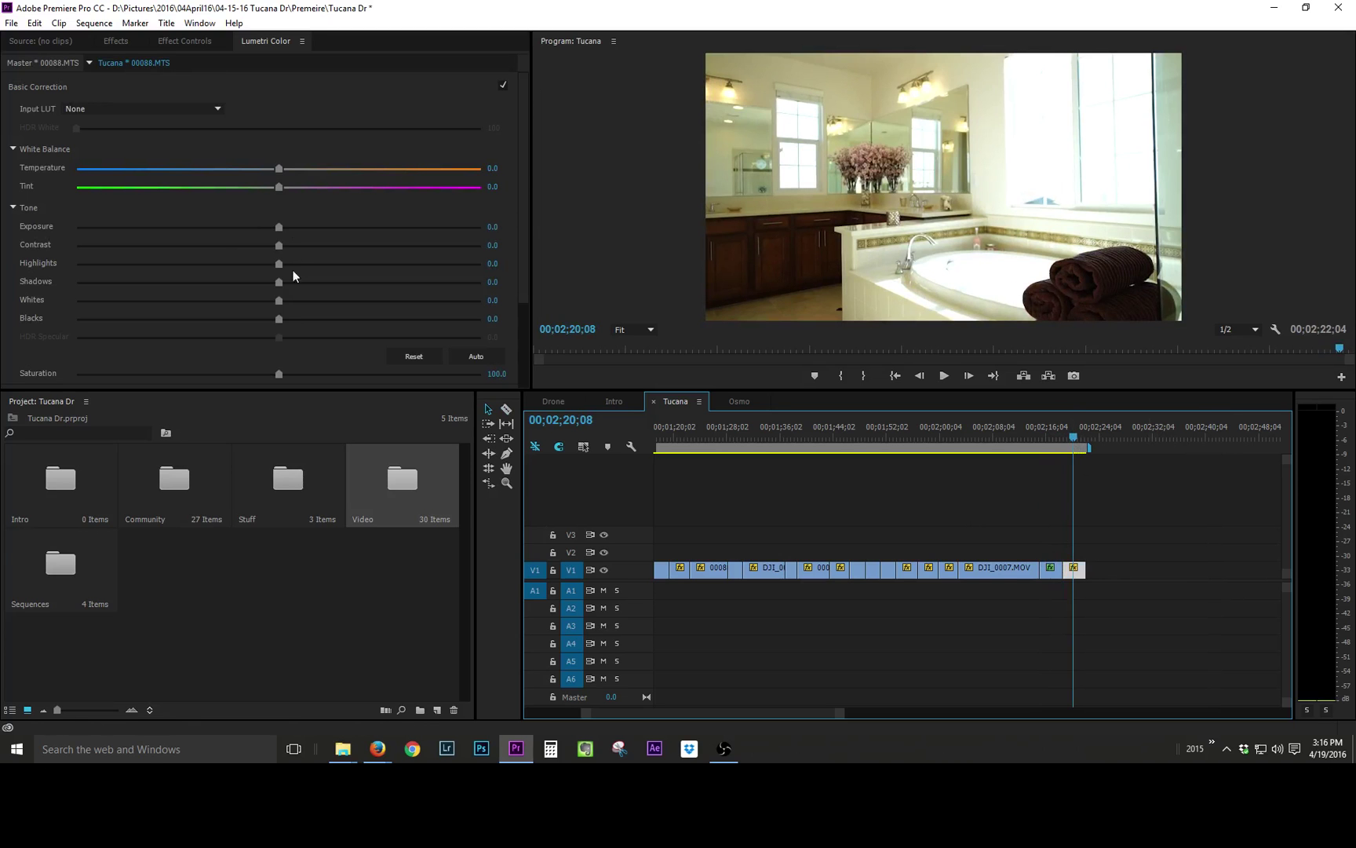
left_click_drag(280, 282, 344, 280)
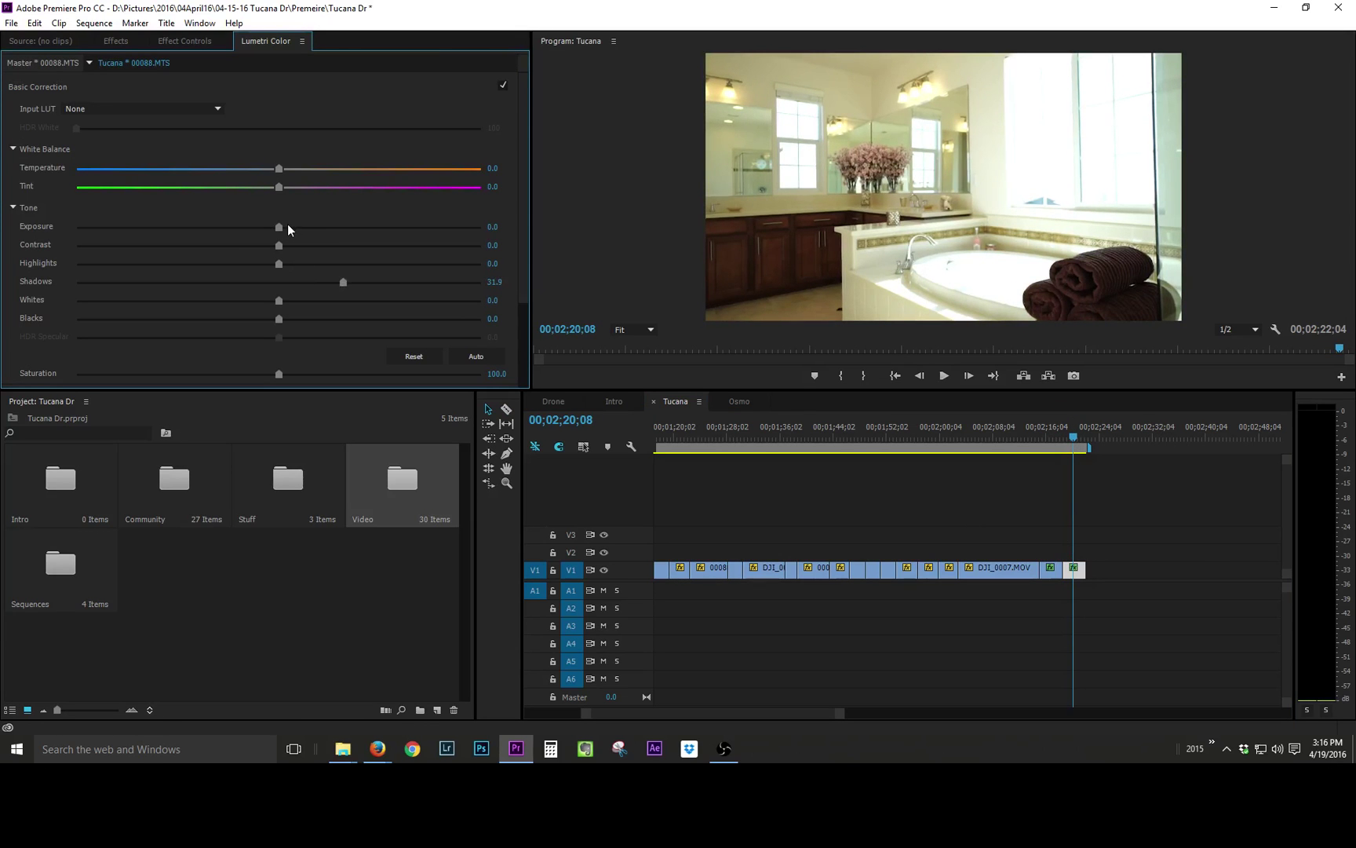
left_click_drag(279, 227, 300, 228)
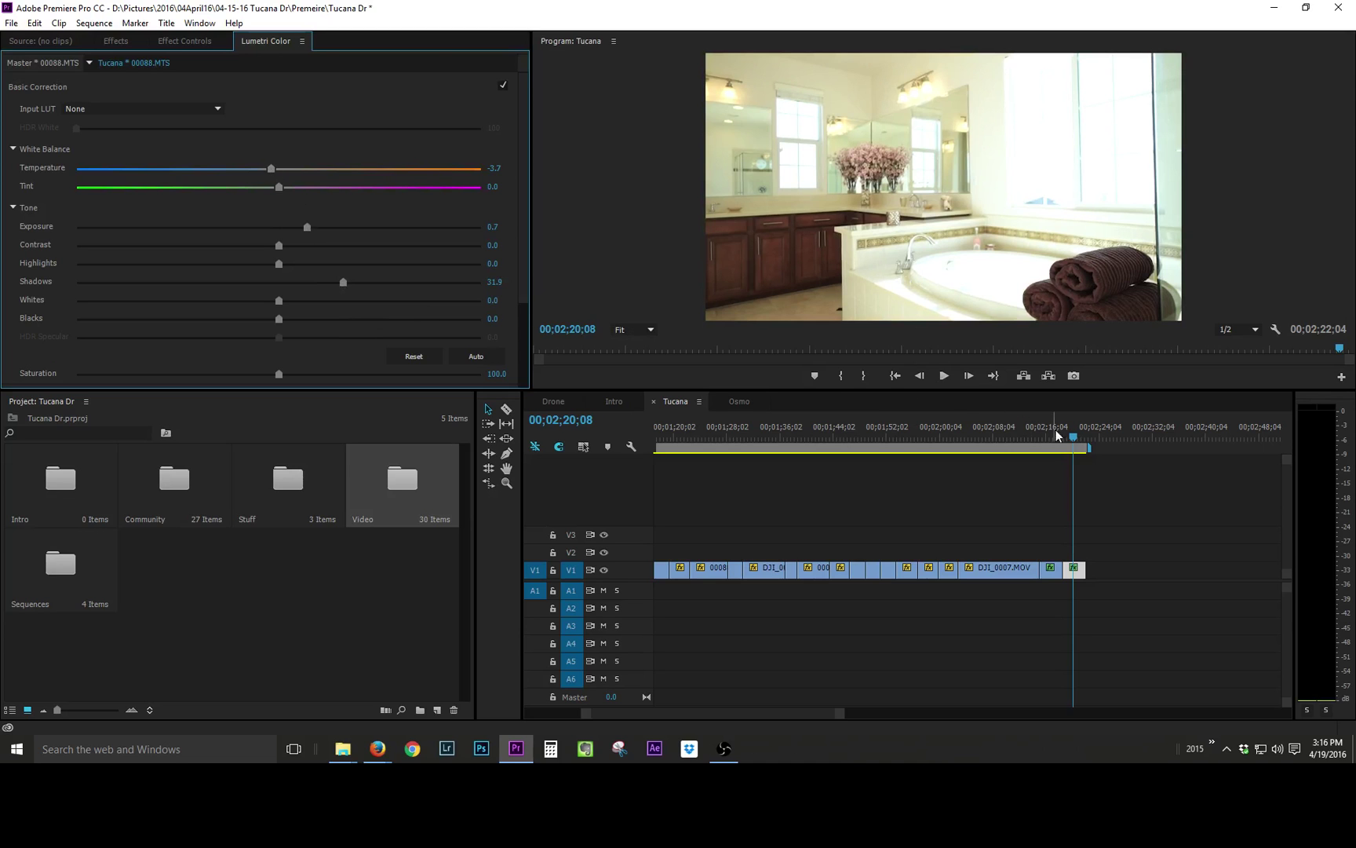
left_click_drag(1074, 438, 1080, 441)
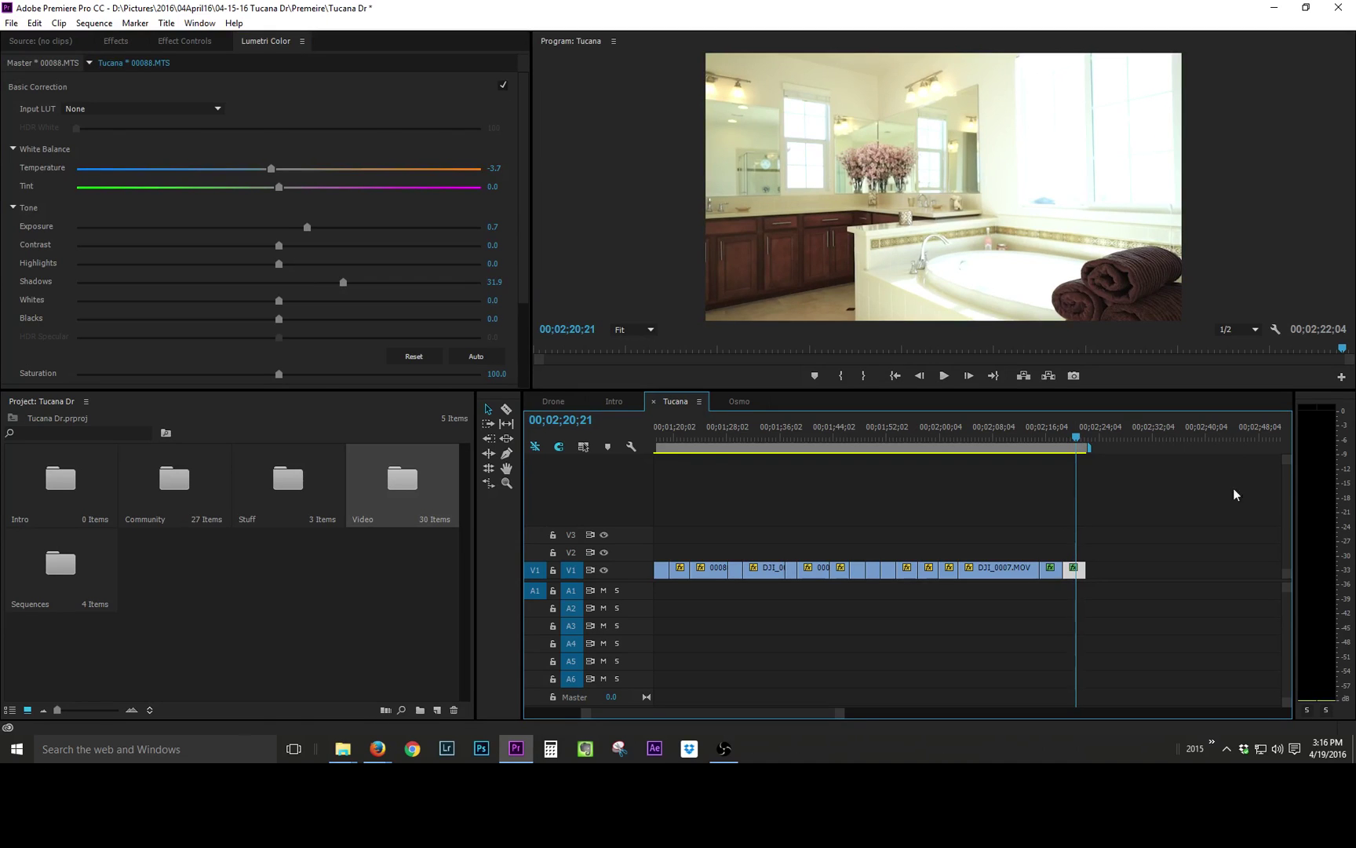
Step: In the Osmo sequence, cut DJI_0007.MOV around the outdoor view over the neighborhood, ending at 00;05;24;13
left_click(738, 404)
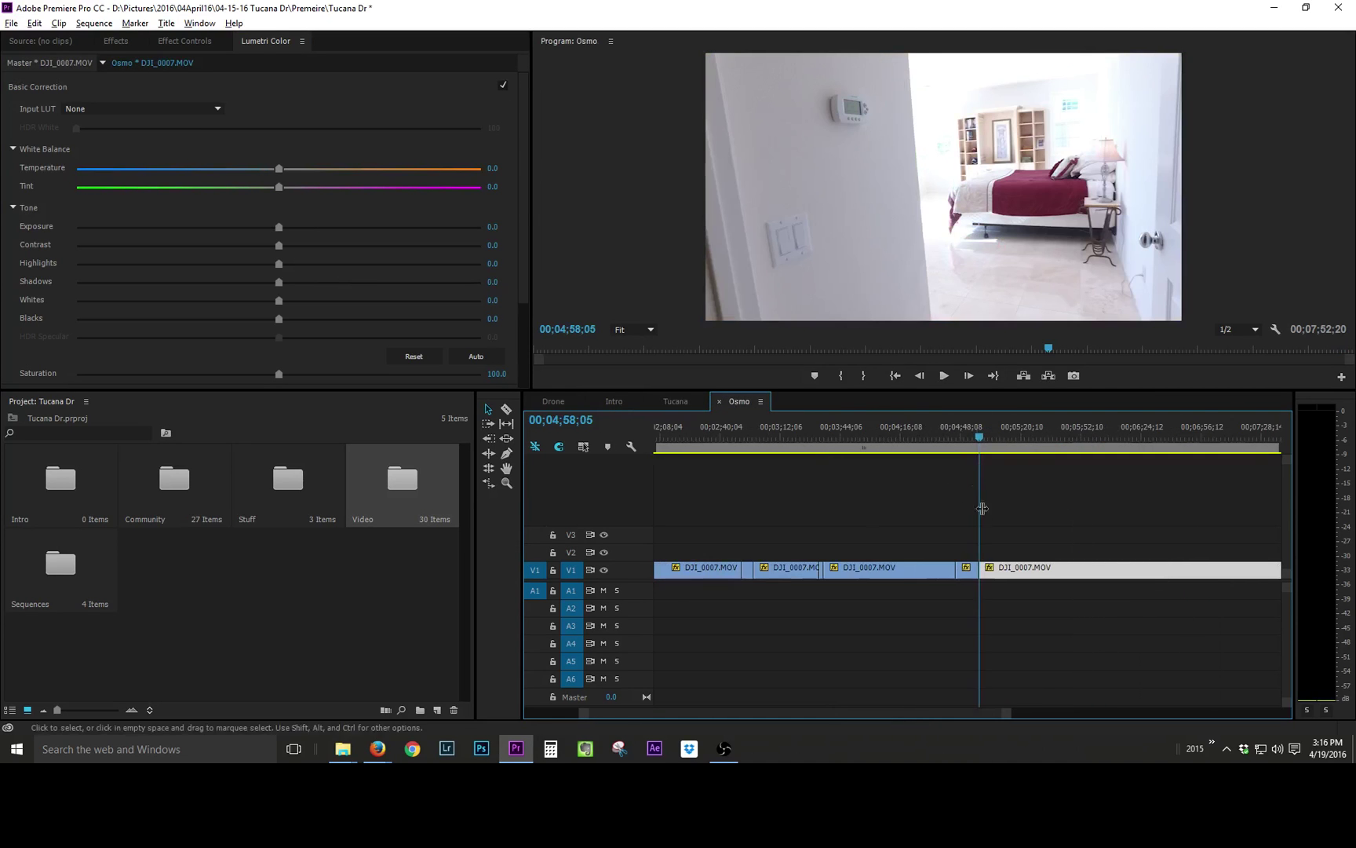
left_click_drag(980, 431, 1020, 438)
key("c")
left_click(1018, 570)
left_click_drag(1020, 431, 1031, 431)
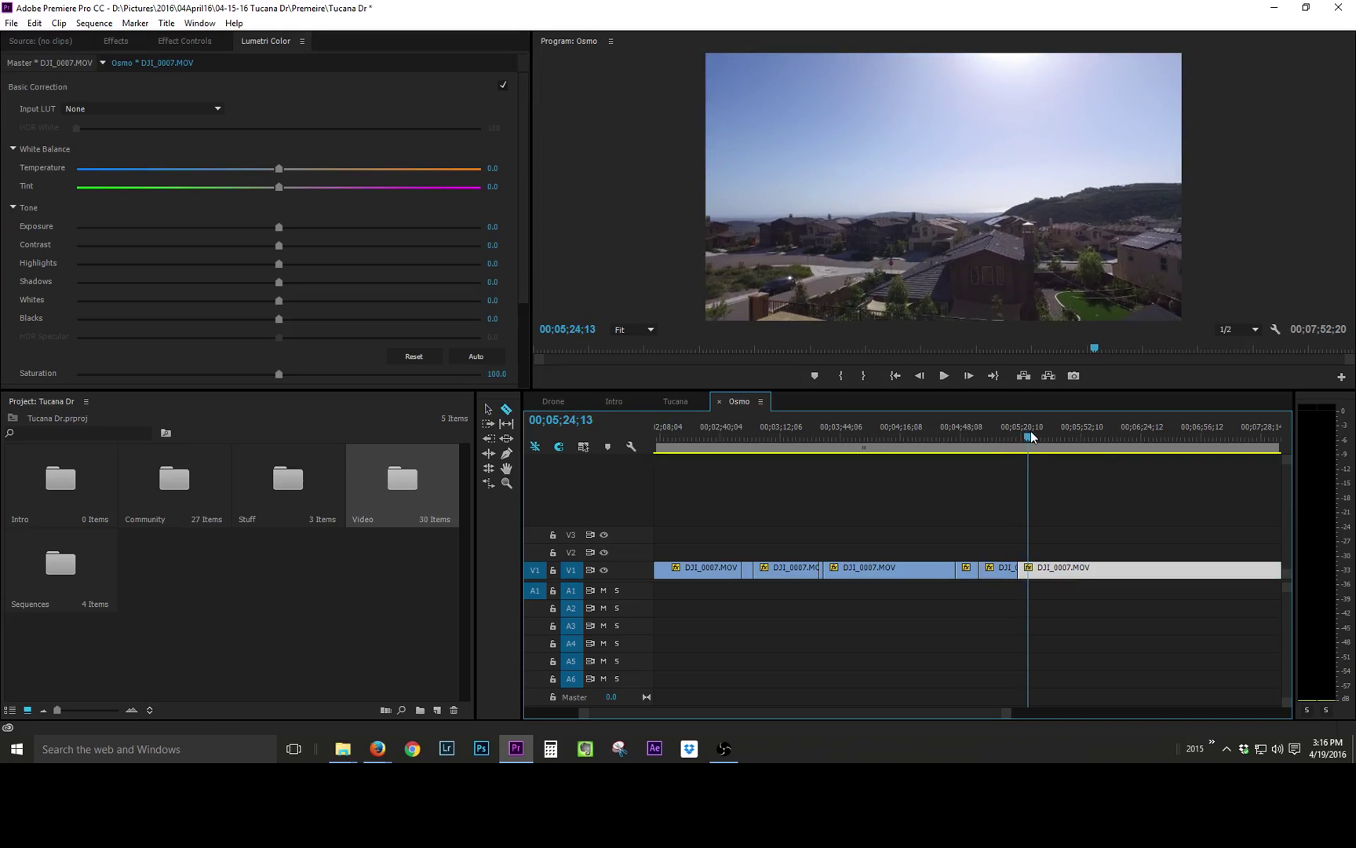
left_click_drag(1019, 567, 1029, 568)
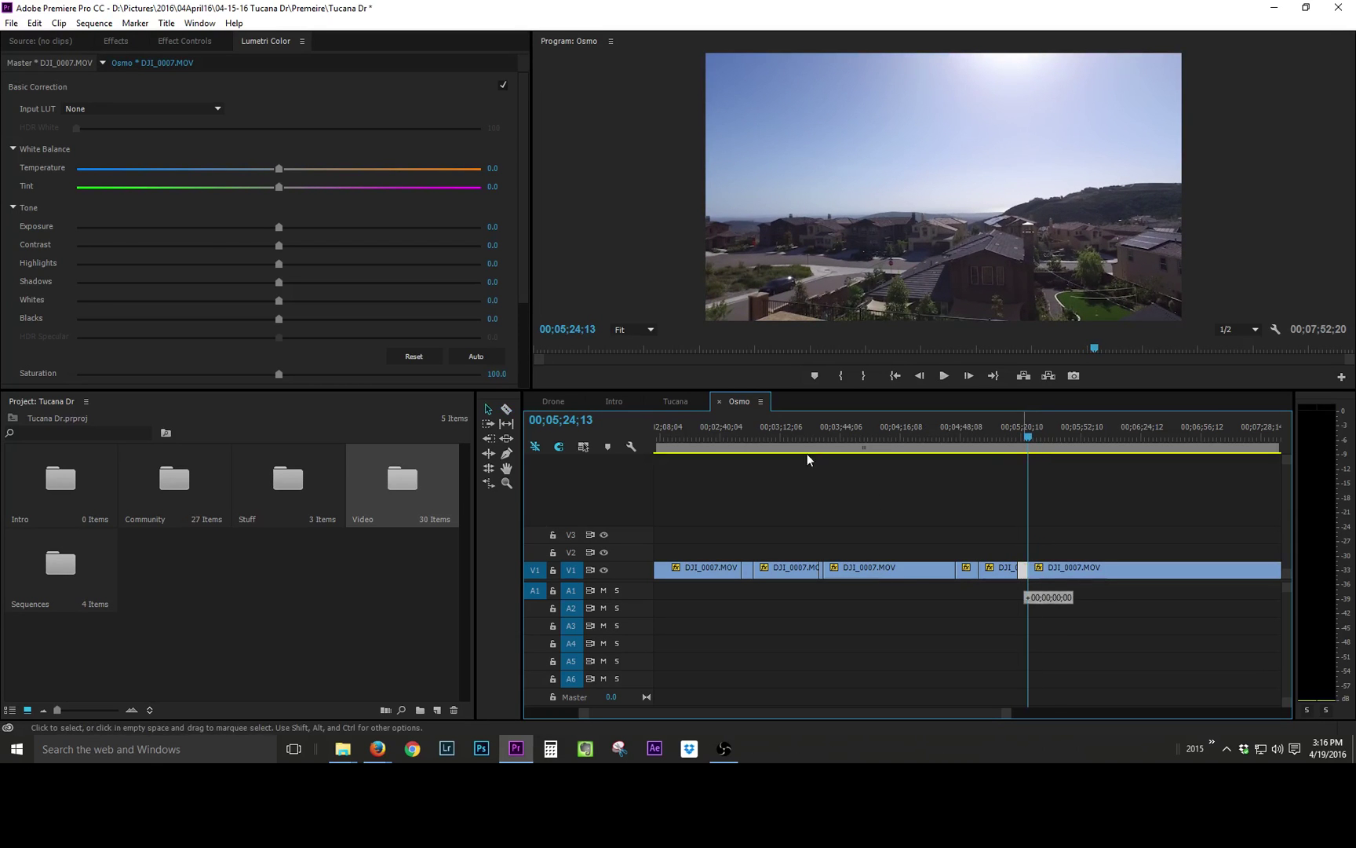
Step: Copy the neighborhood view segment of DJI_0007.MOV into the Tucana sequence directly after the bathroom segment
left_click(677, 401)
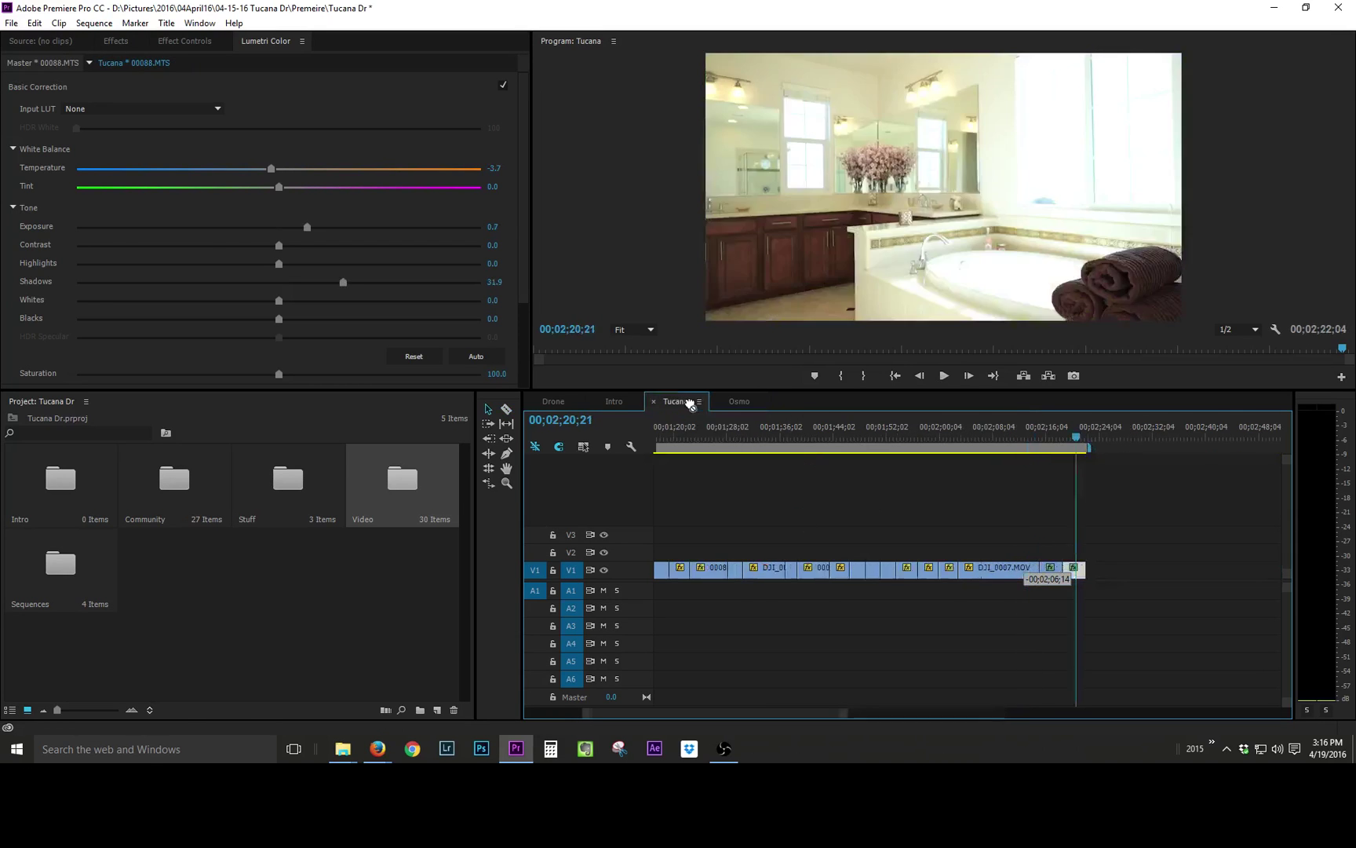
left_click(740, 401)
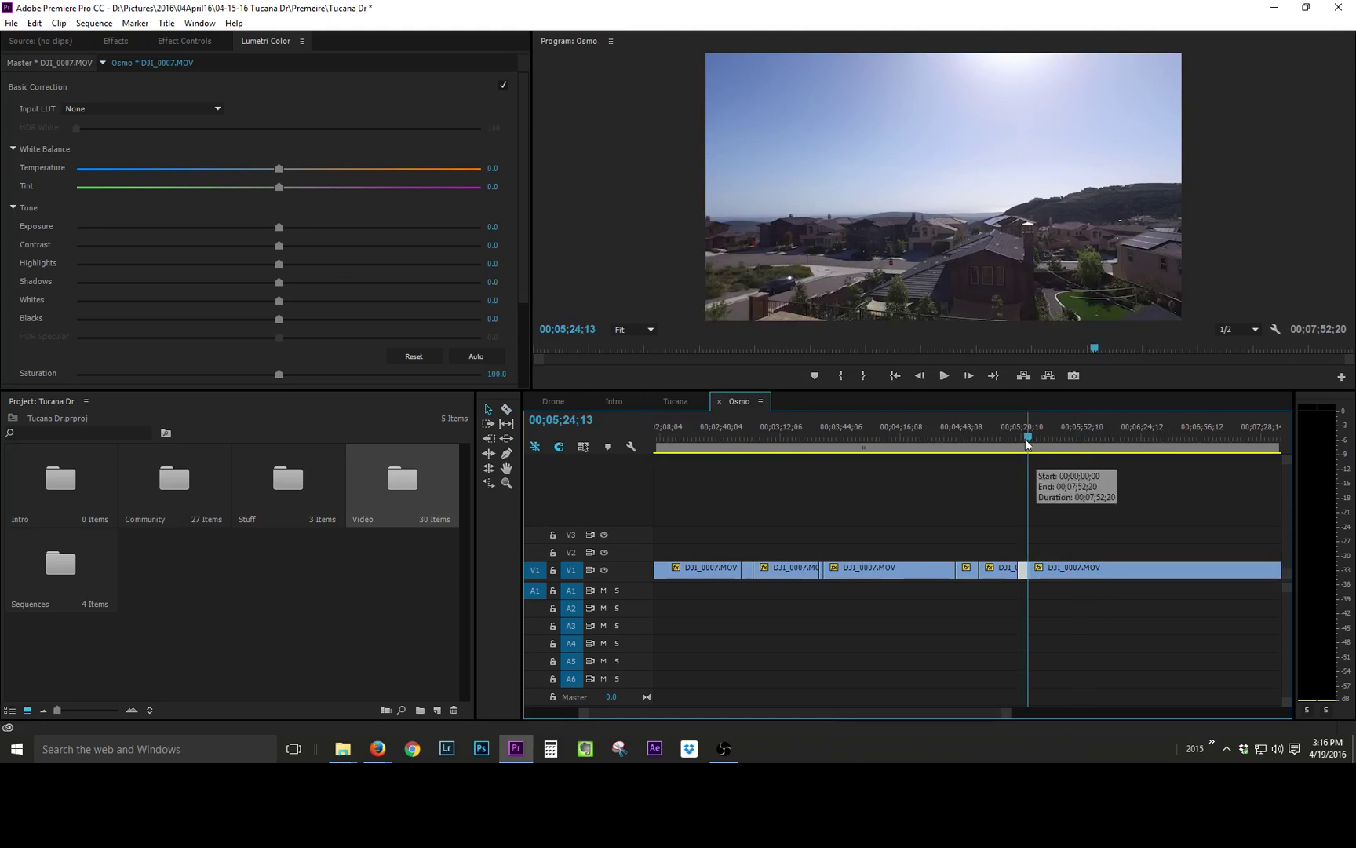
left_click(675, 401)
left_click_drag(1074, 444, 1119, 448)
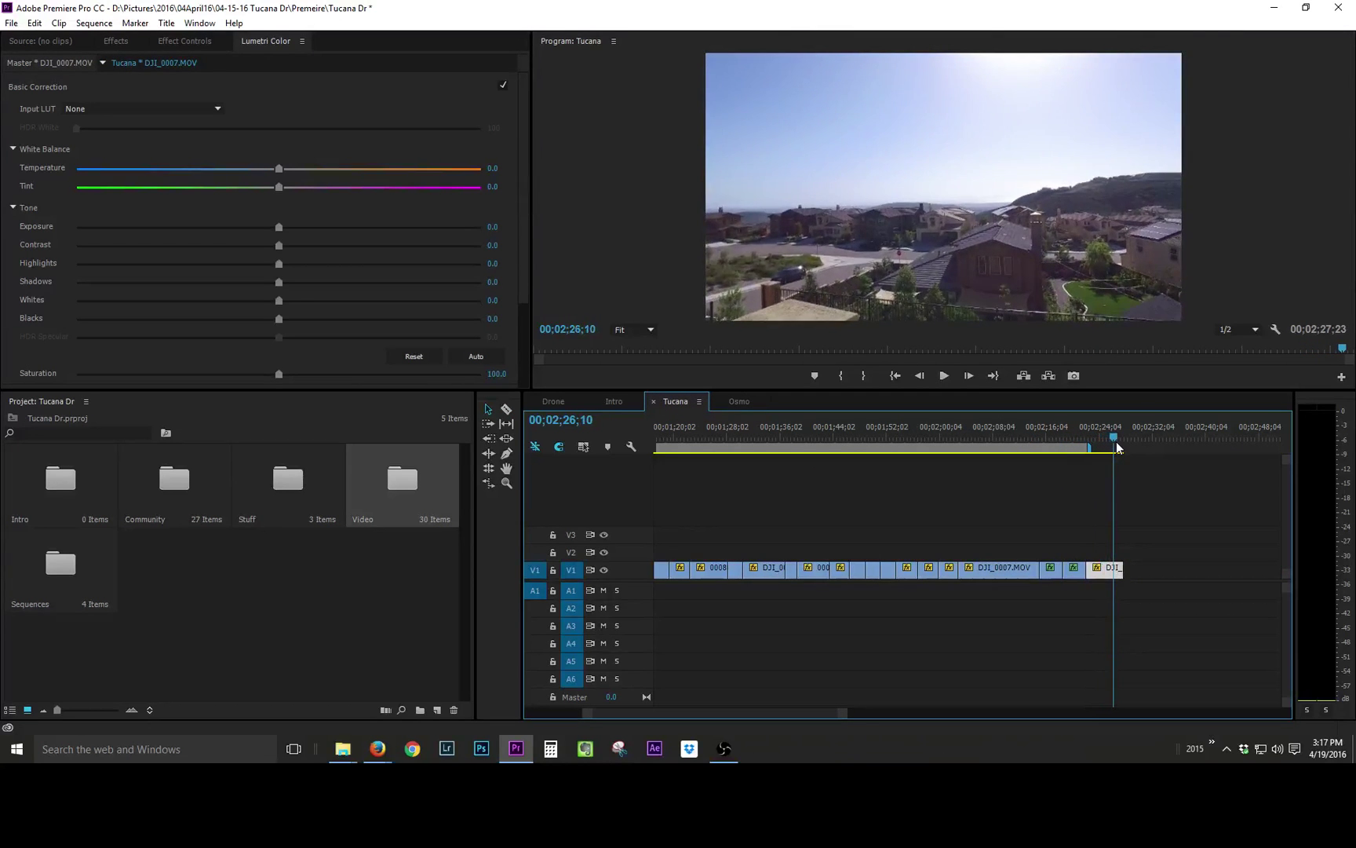
Step: Copy the last V2 segment of DJI_0132.MOV from the Drone sequence to the end of the Tucana sequence
left_click(554, 401)
left_click_drag(814, 445, 1109, 478)
left_click_drag(1107, 550, 1151, 565)
key("Escape")
scroll(913, 459, "down", 2)
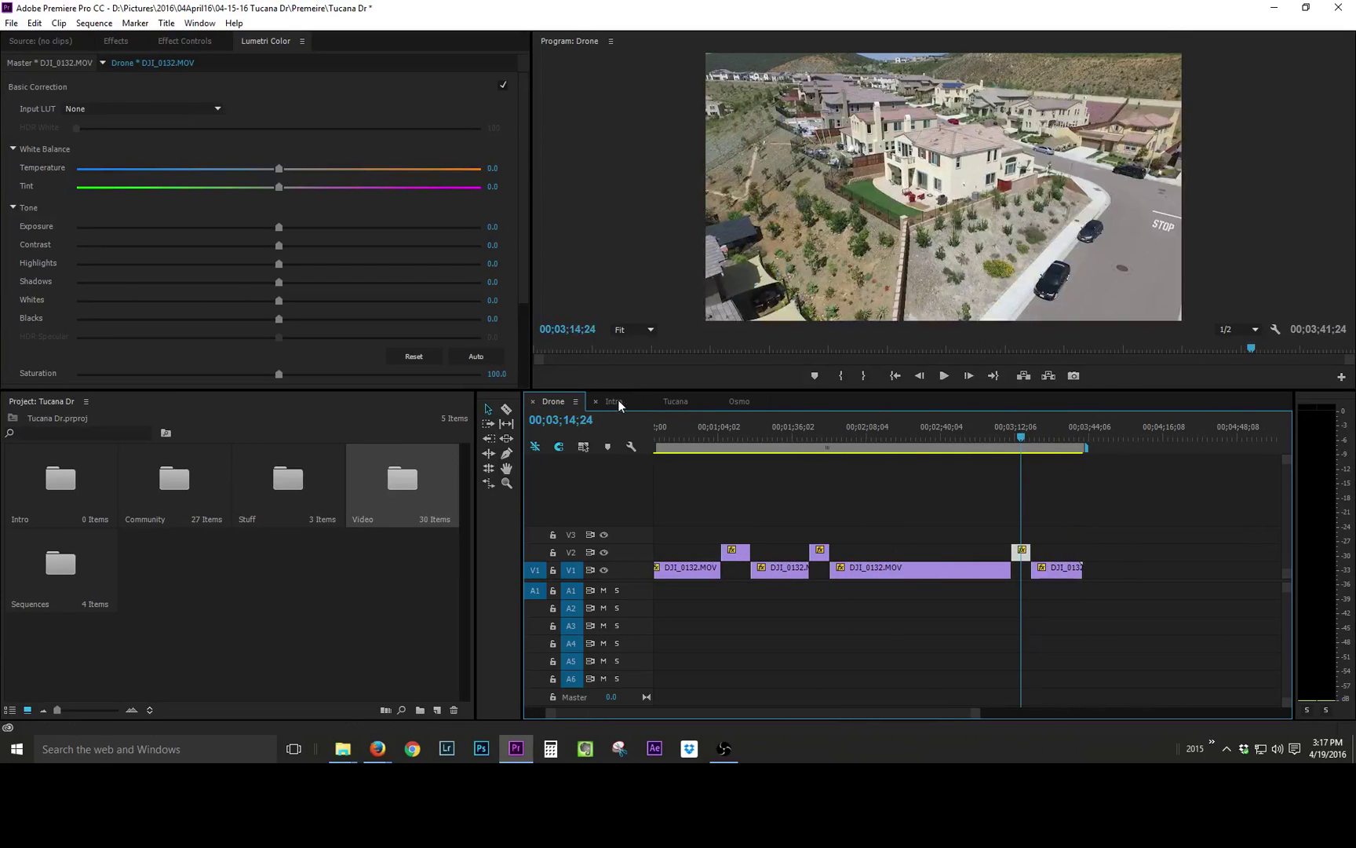
left_click(674, 401)
left_click_drag(1130, 436, 1176, 439)
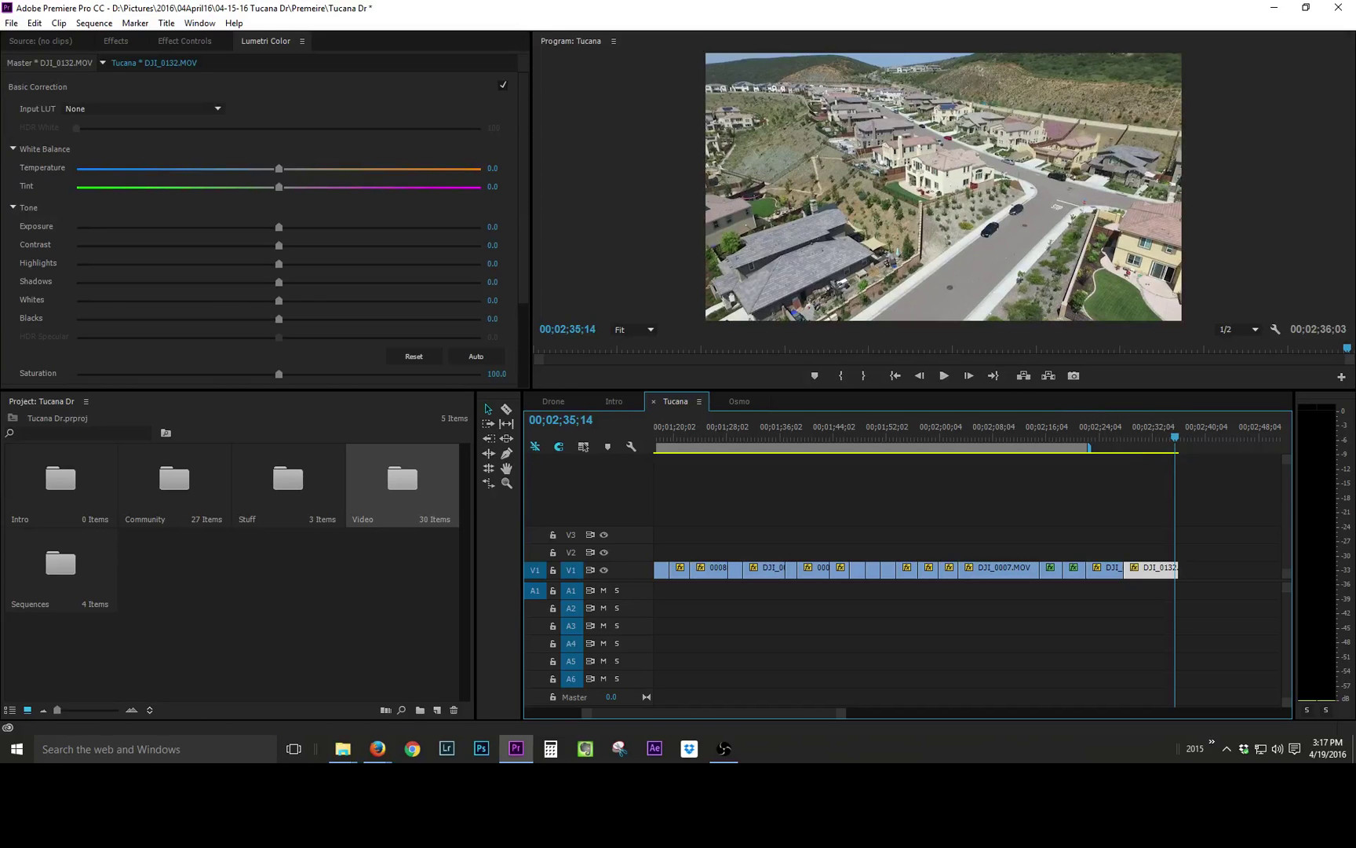
Step: Open the Community bin in its own window and move that window off to the second monitor
double_click(402, 478)
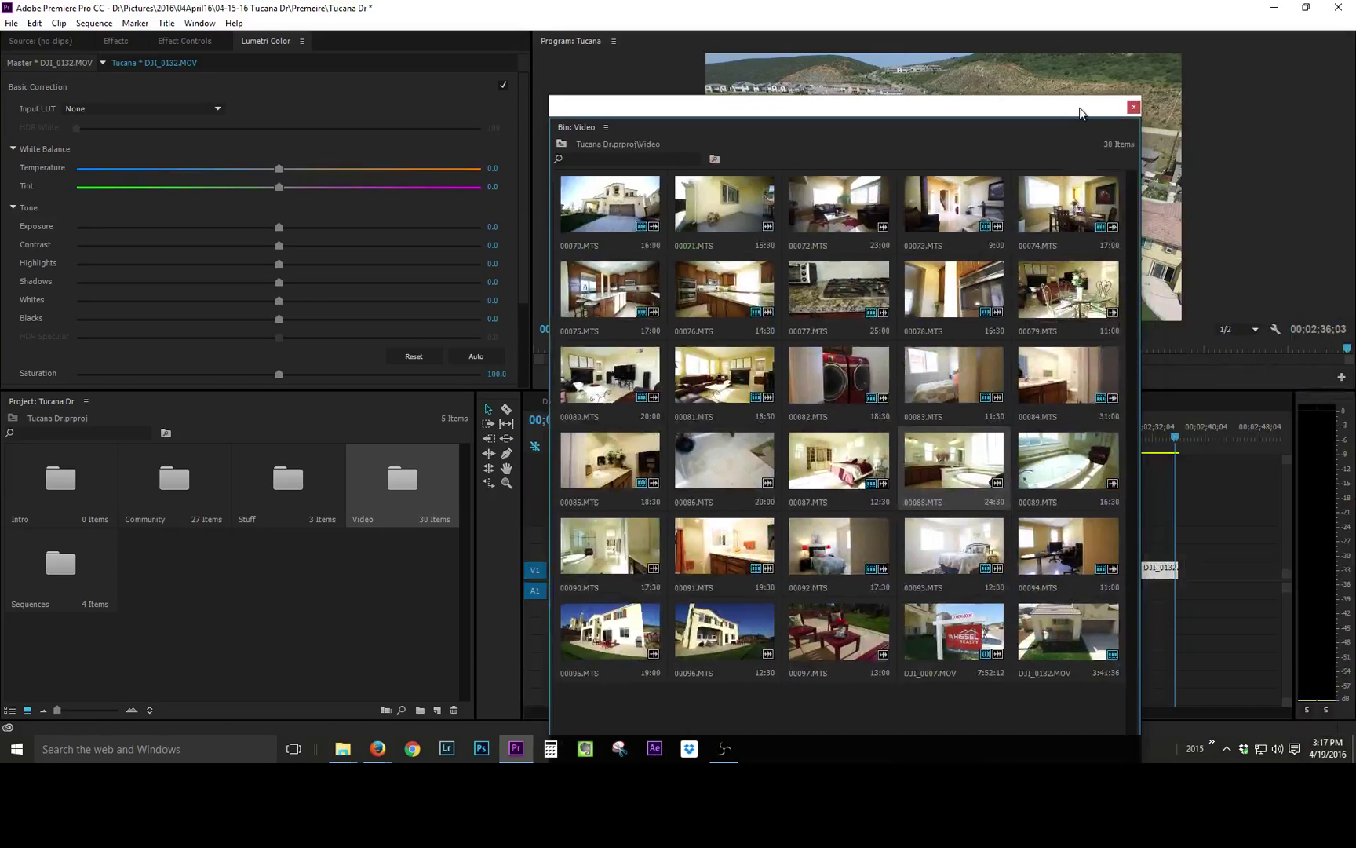
left_click(1132, 107)
double_click(174, 481)
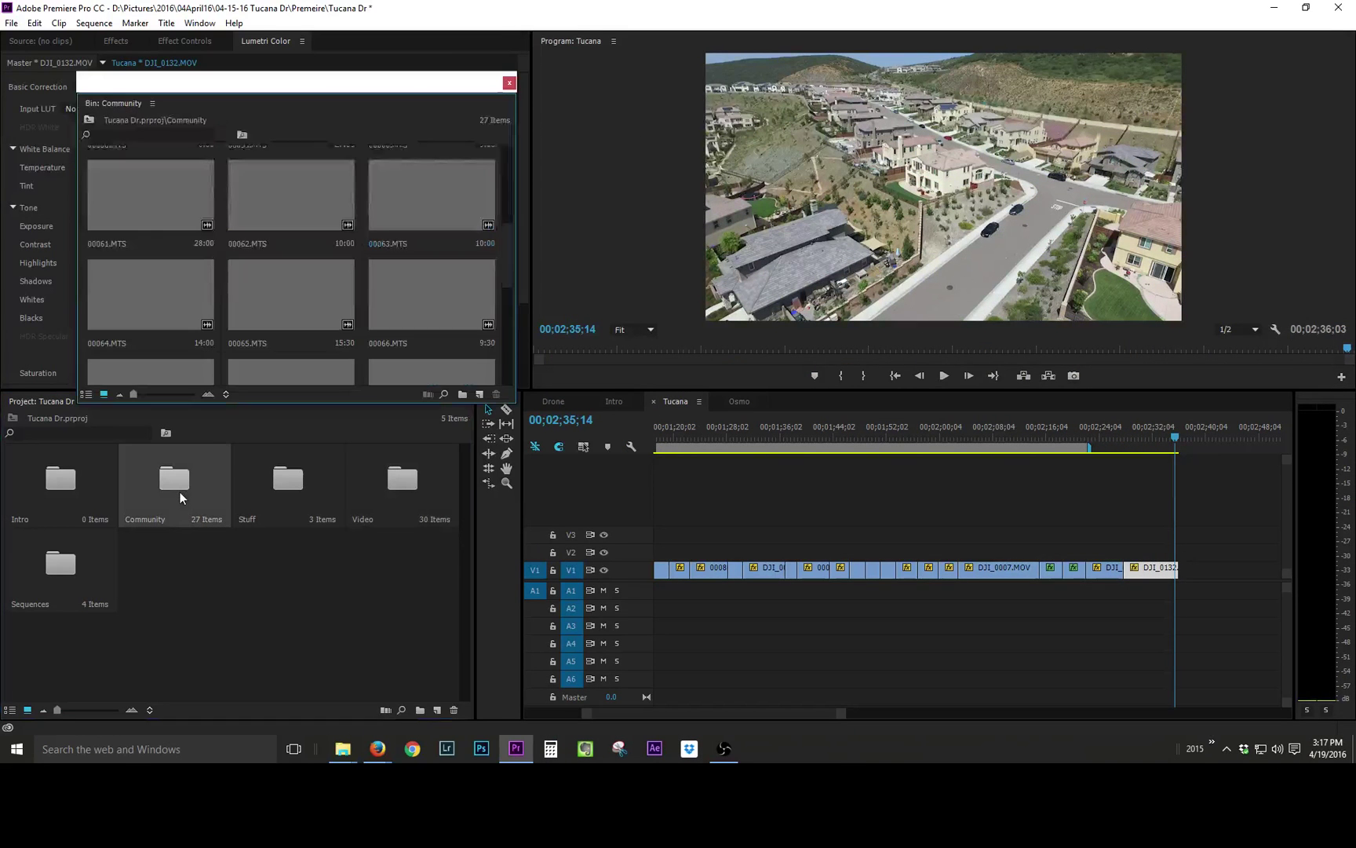
scroll(397, 233, "up", 4)
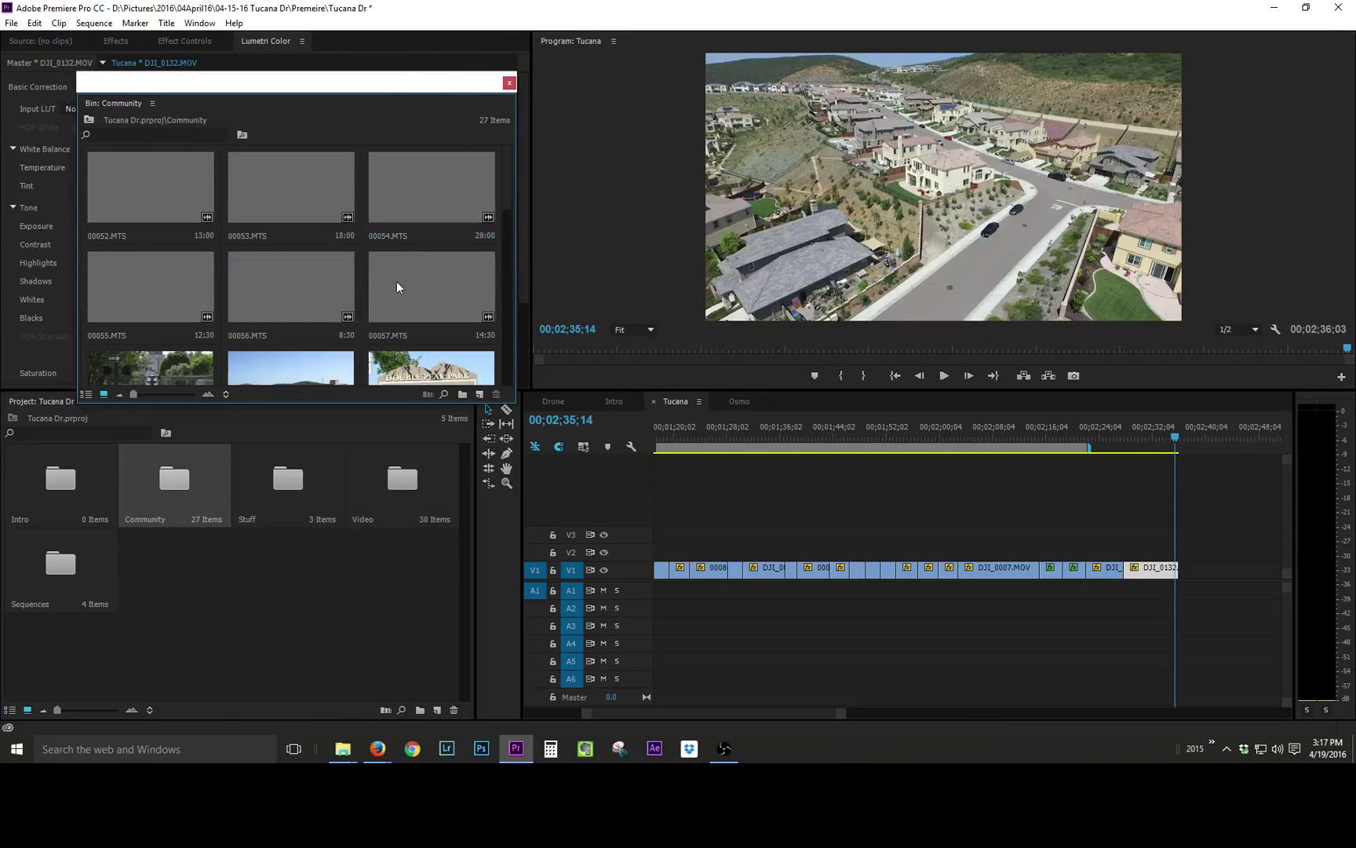
left_click(225, 400)
left_click(253, 422)
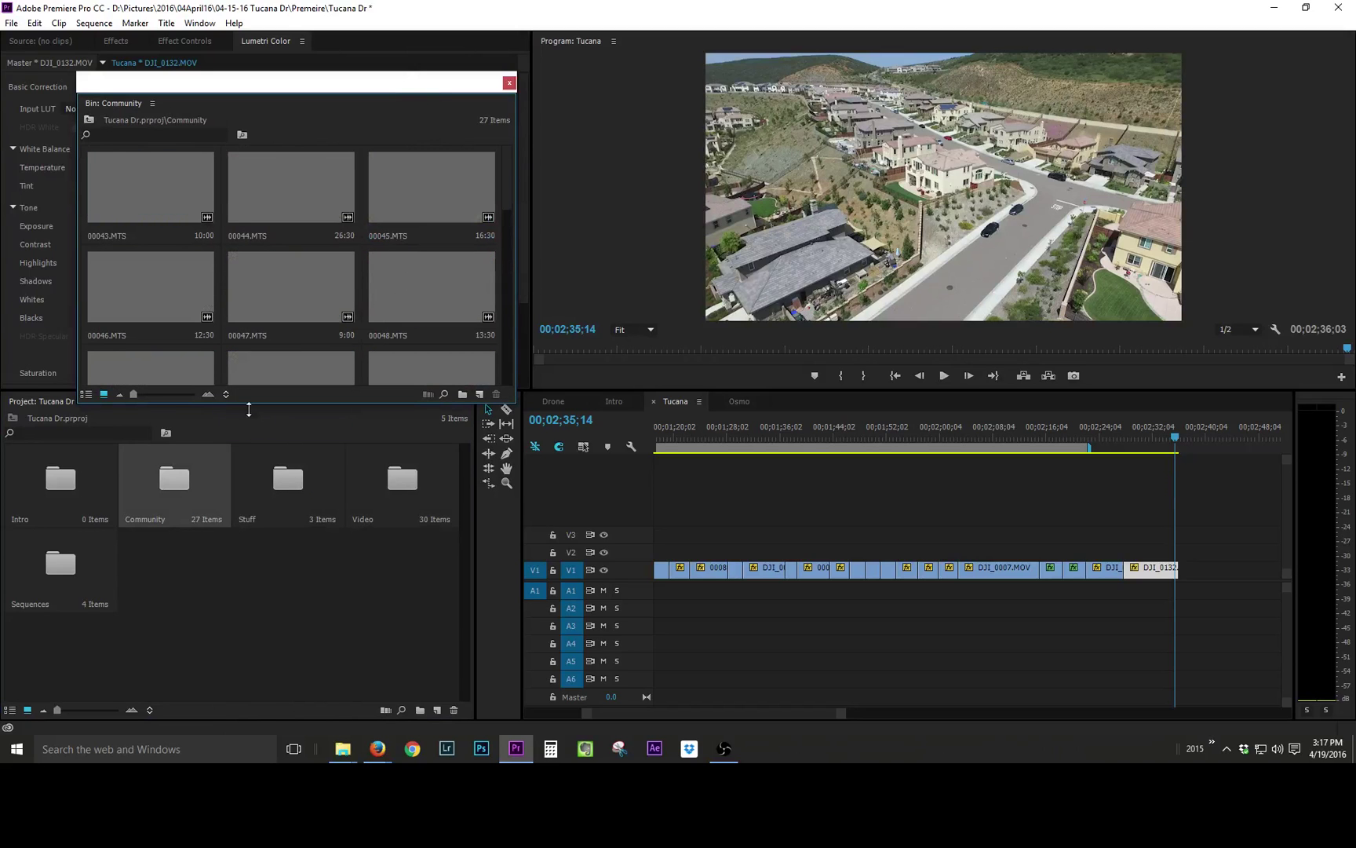
left_click(225, 396)
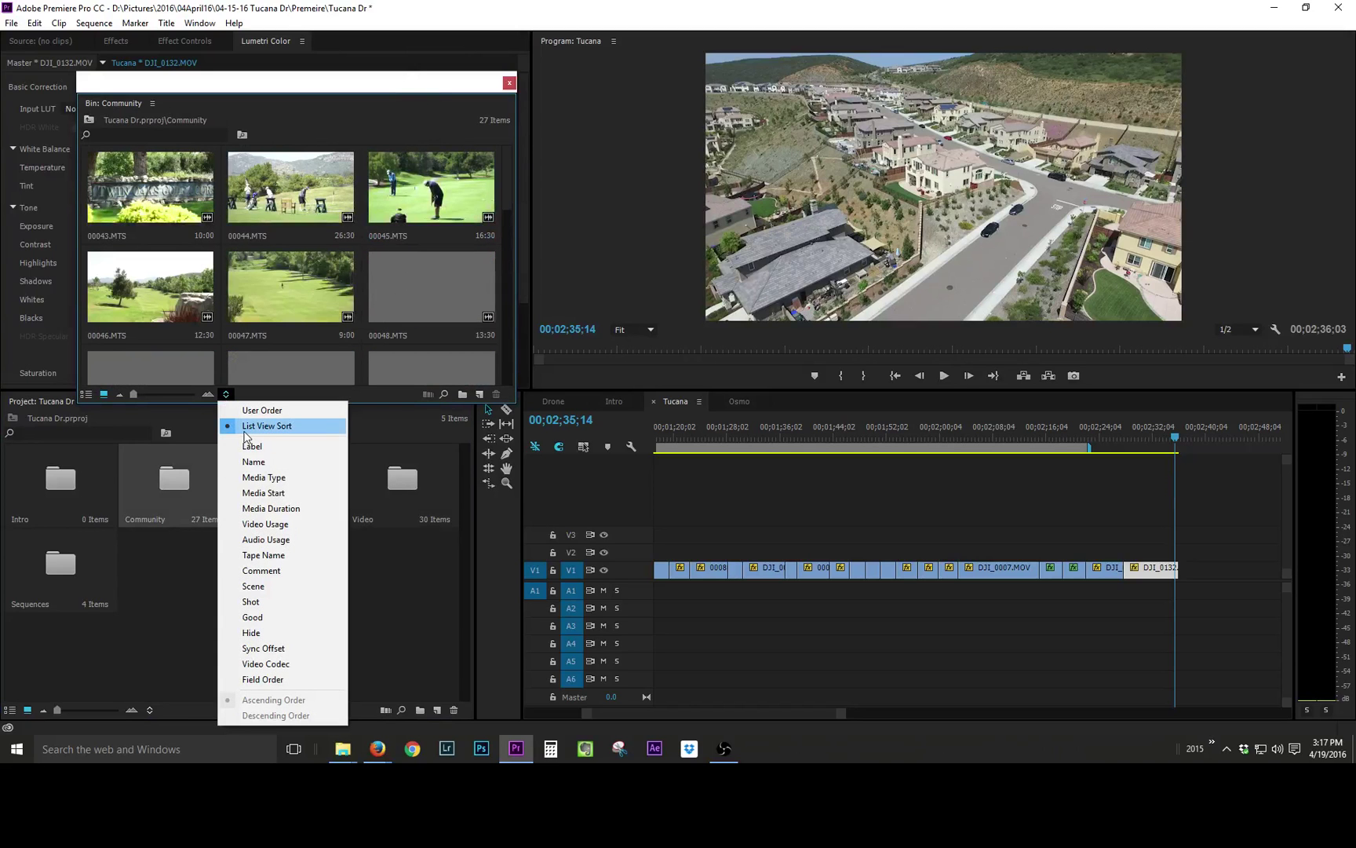
left_click_drag(341, 87, 1355, 150)
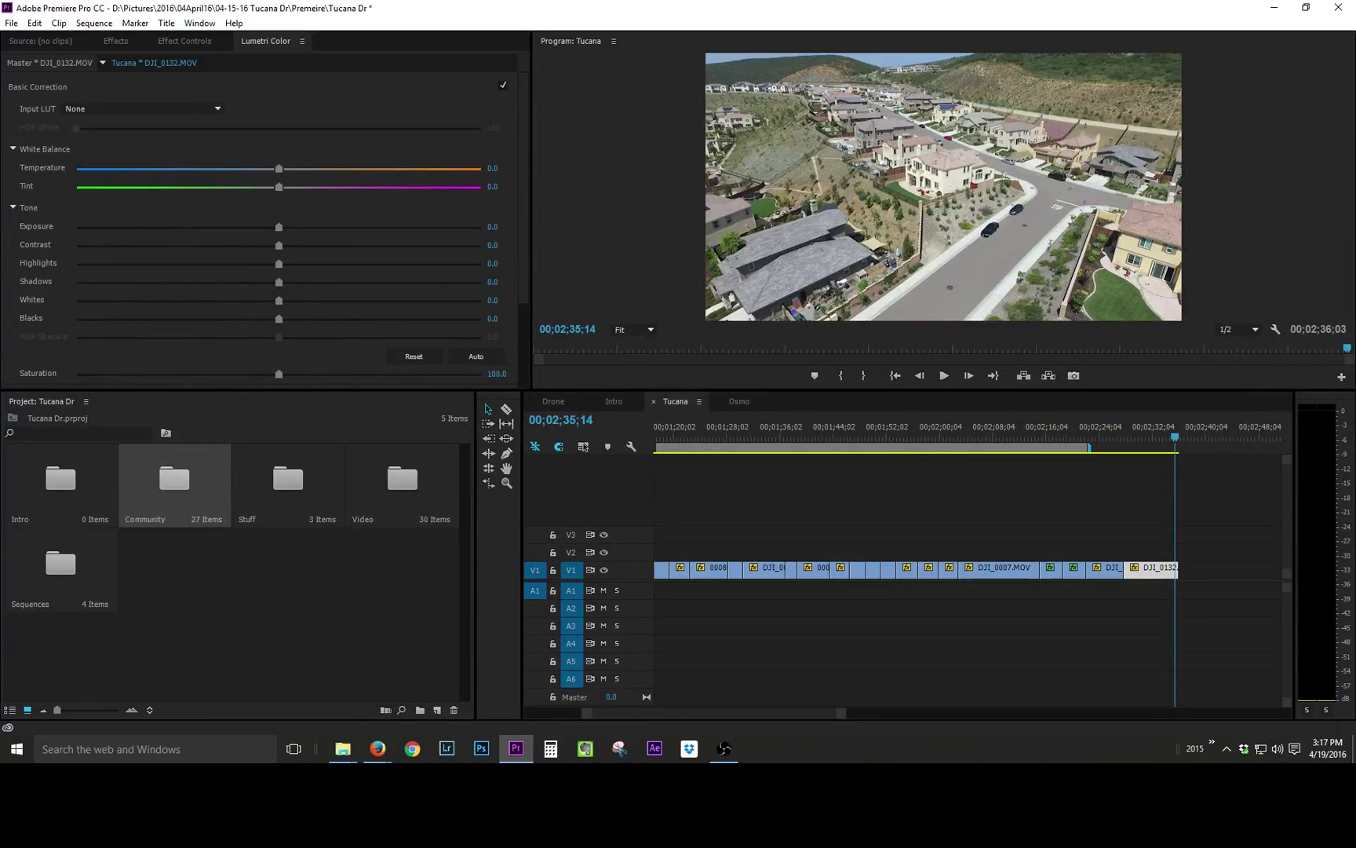
Step: Add the clip 00051.MTS to V1 after the last DJI_0132 clip and delete its linked audio
left_click_drag(1355, 569, 1194, 590)
scroll(1049, 593, "down", 3)
left_click(1049, 593, "alt")
key("Delete")
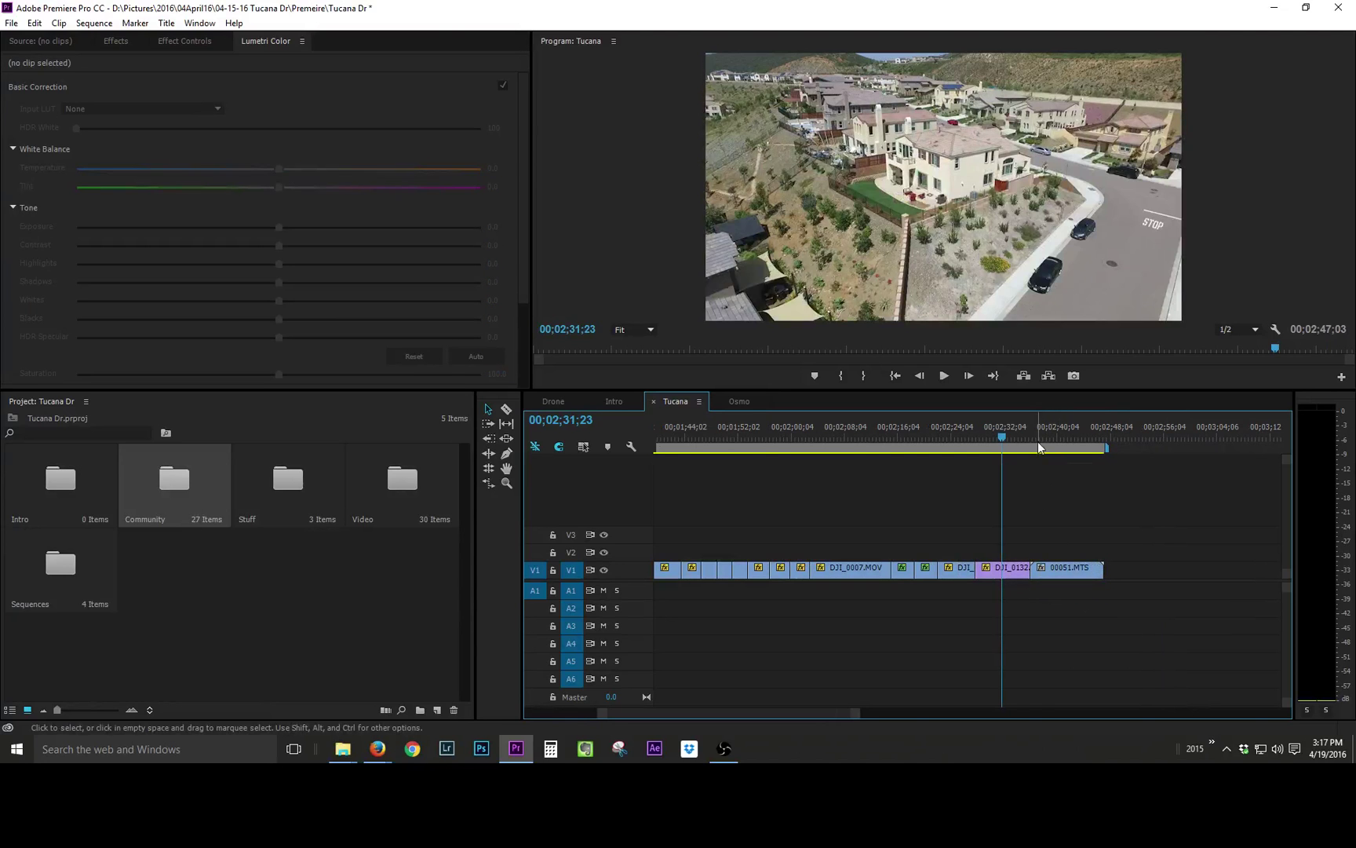
Step: Split 00051.MTS on V1 into three pieces with the Razor tool, placing the second cut at 00;02;41;06
left_click(1043, 436)
left_click(173, 42)
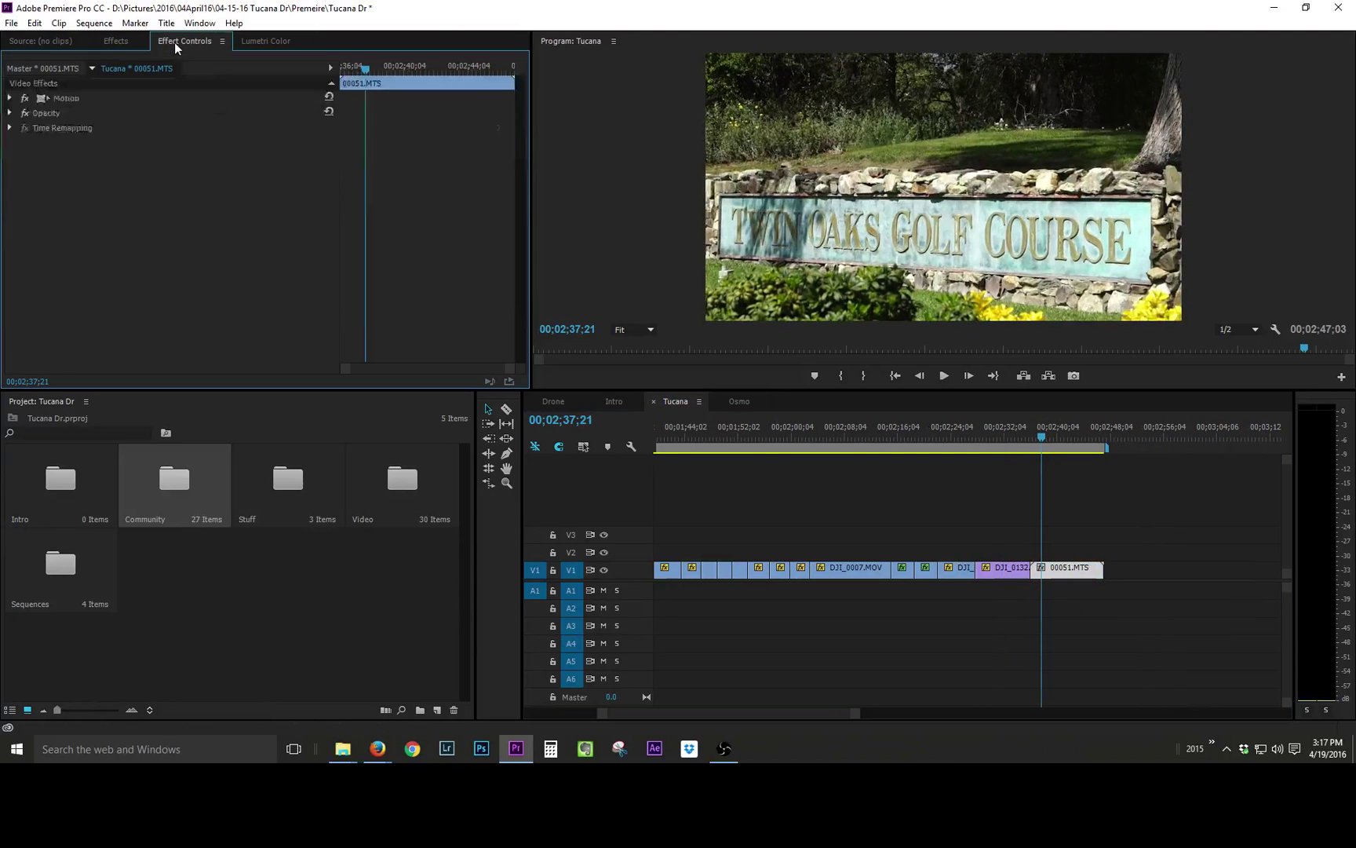
mouse_move(1041, 436)
left_mouse_down()
mouse_move(1071, 444)
mouse_move(1032, 460)
mouse_move(1048, 471)
mouse_move(1065, 446)
left_mouse_up()
key("c")
left_click(1048, 569)
left_click(1064, 569)
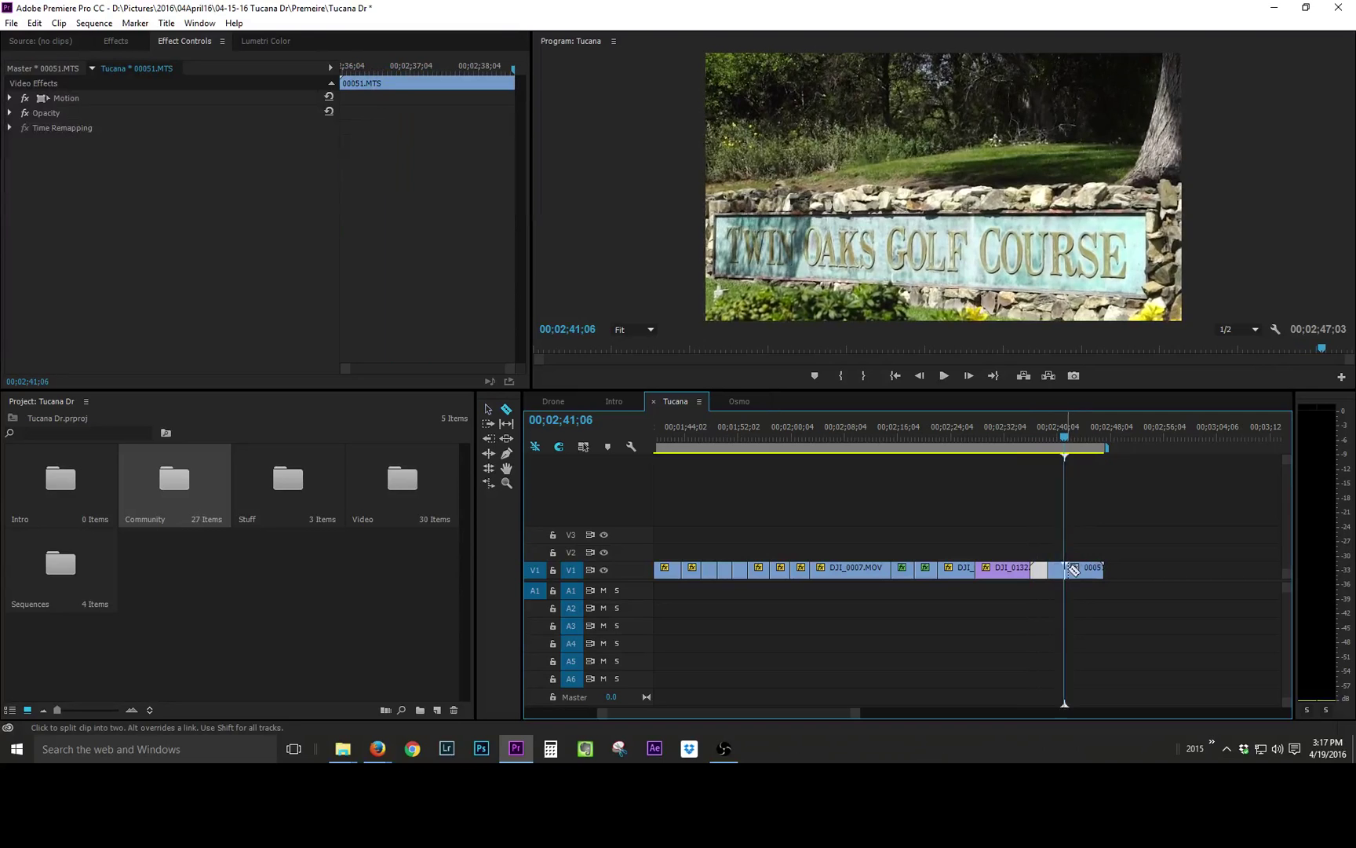
Step: Delete the first and last pieces of 00051.MTS and move the middle piece against the preceding drone clip
key("v")
left_click(1082, 568)
key("Delete")
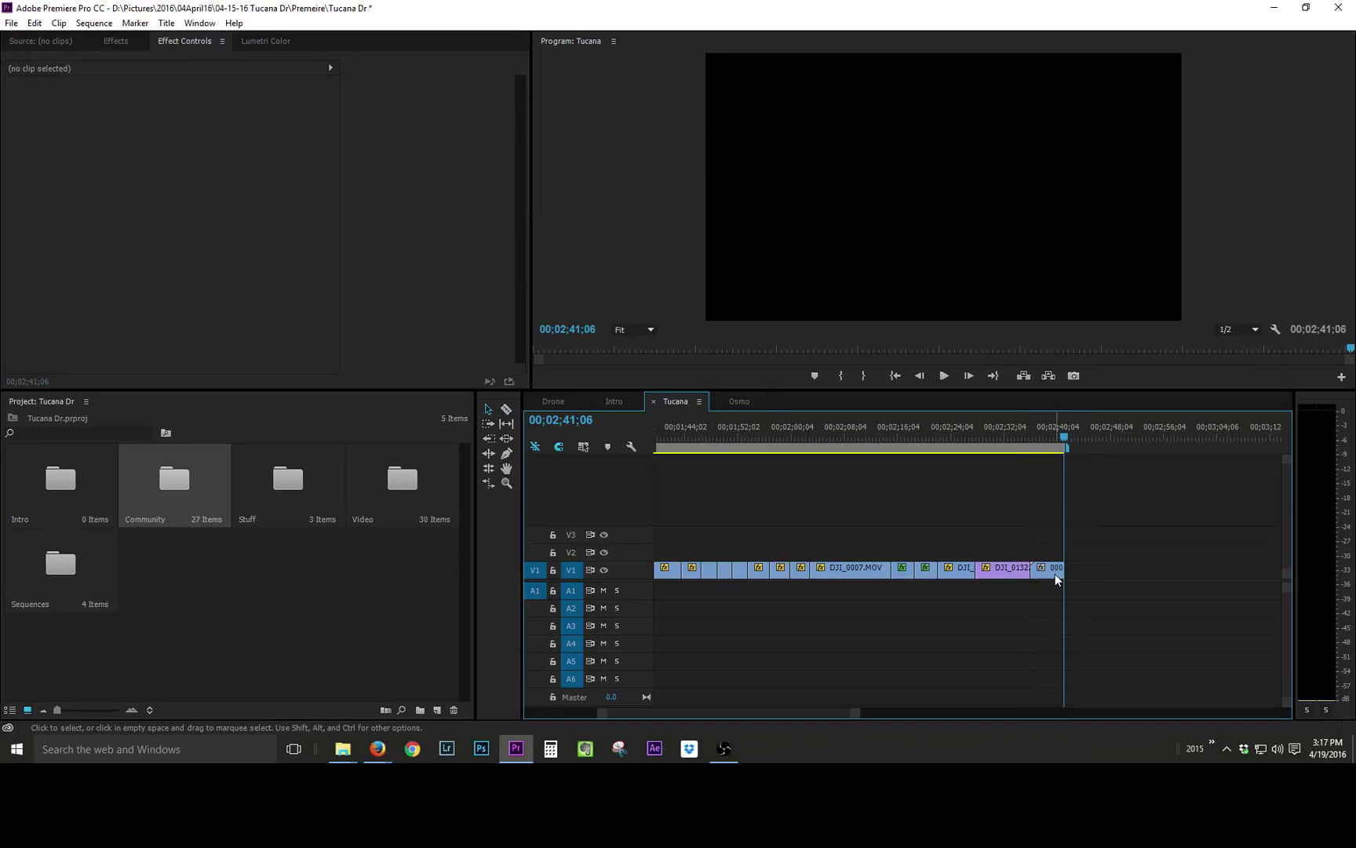
left_click(1044, 573)
key("Delete")
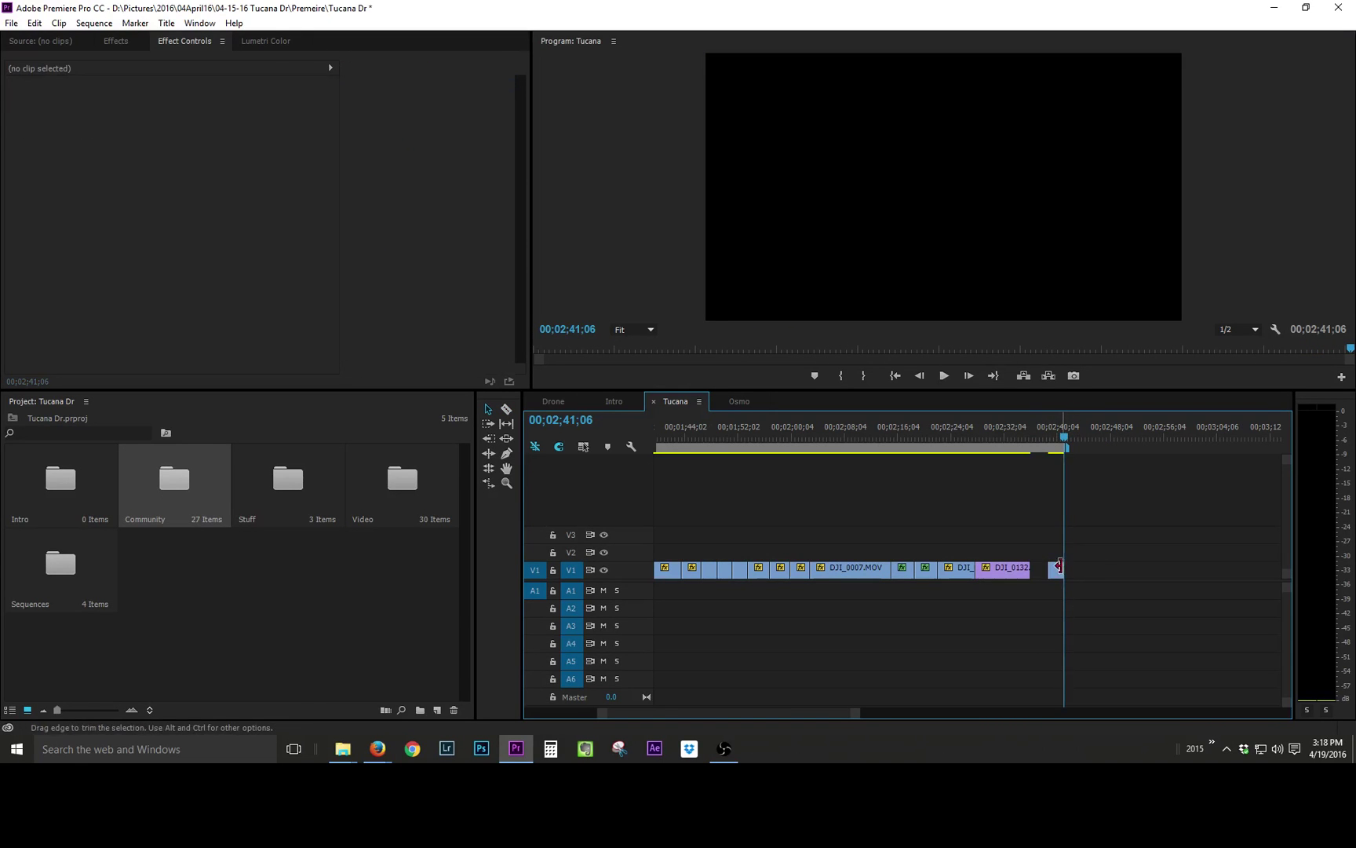
left_click_drag(1059, 566, 1041, 566)
Step: Try to apply the Warp Stabilizer effect from Favorites directly to the shortened golf course sign clip
left_click(1044, 440)
left_click_drag(1046, 440, 1037, 440)
left_click(118, 41)
left_click(18, 166)
left_click_drag(70, 248, 940, 579)
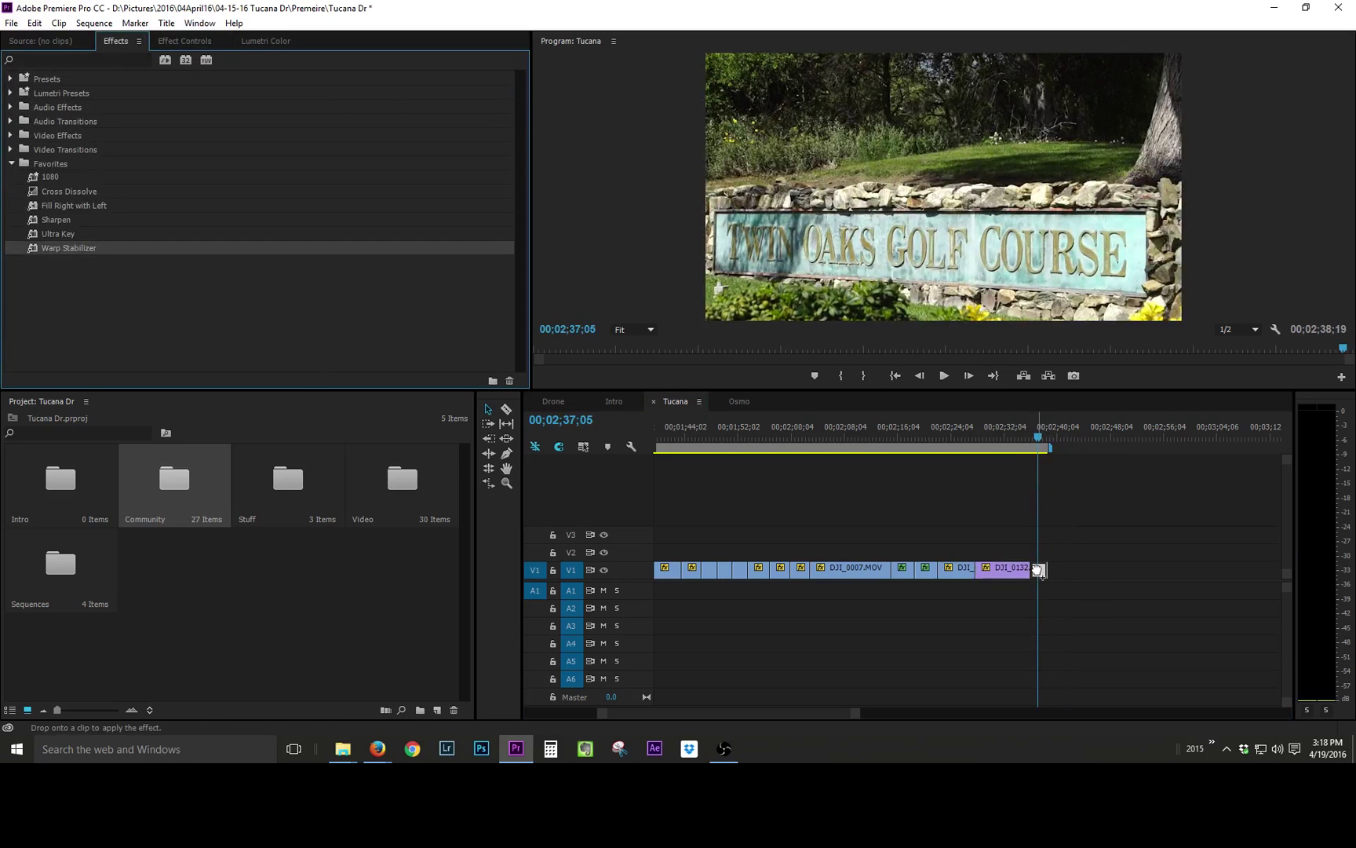
left_click_drag(1039, 570, 1040, 570)
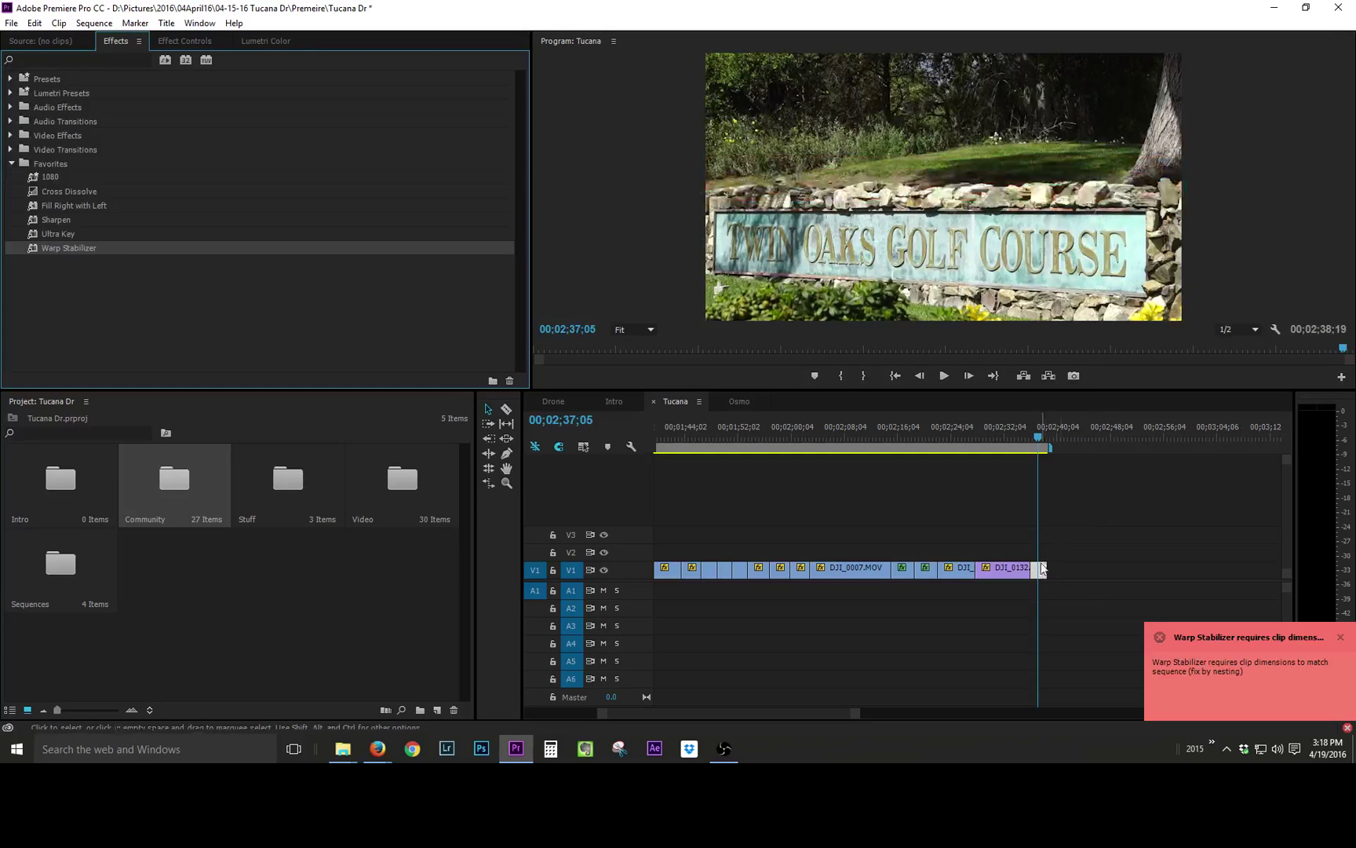
right_click(1040, 568)
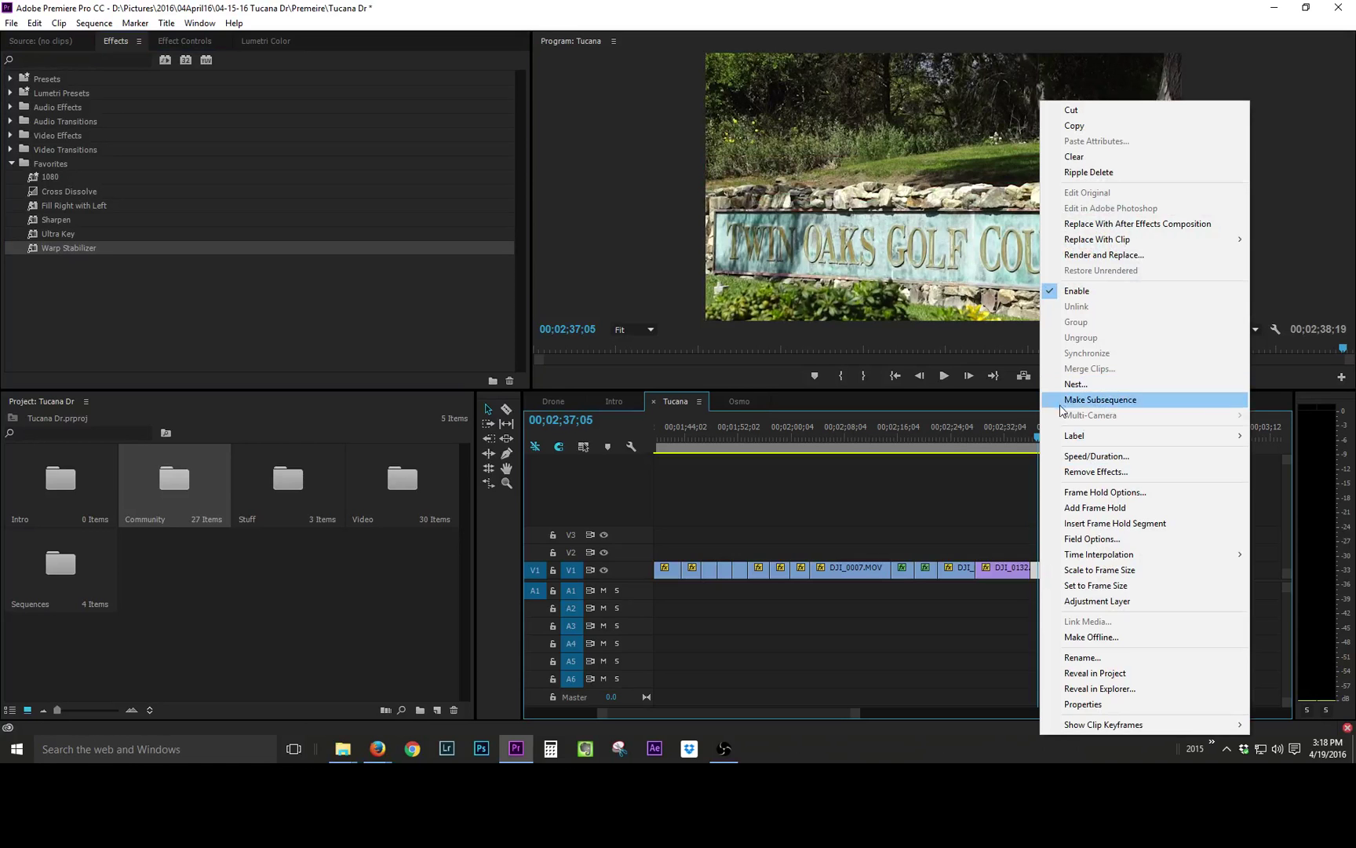
left_click(1006, 486)
left_click(1039, 570)
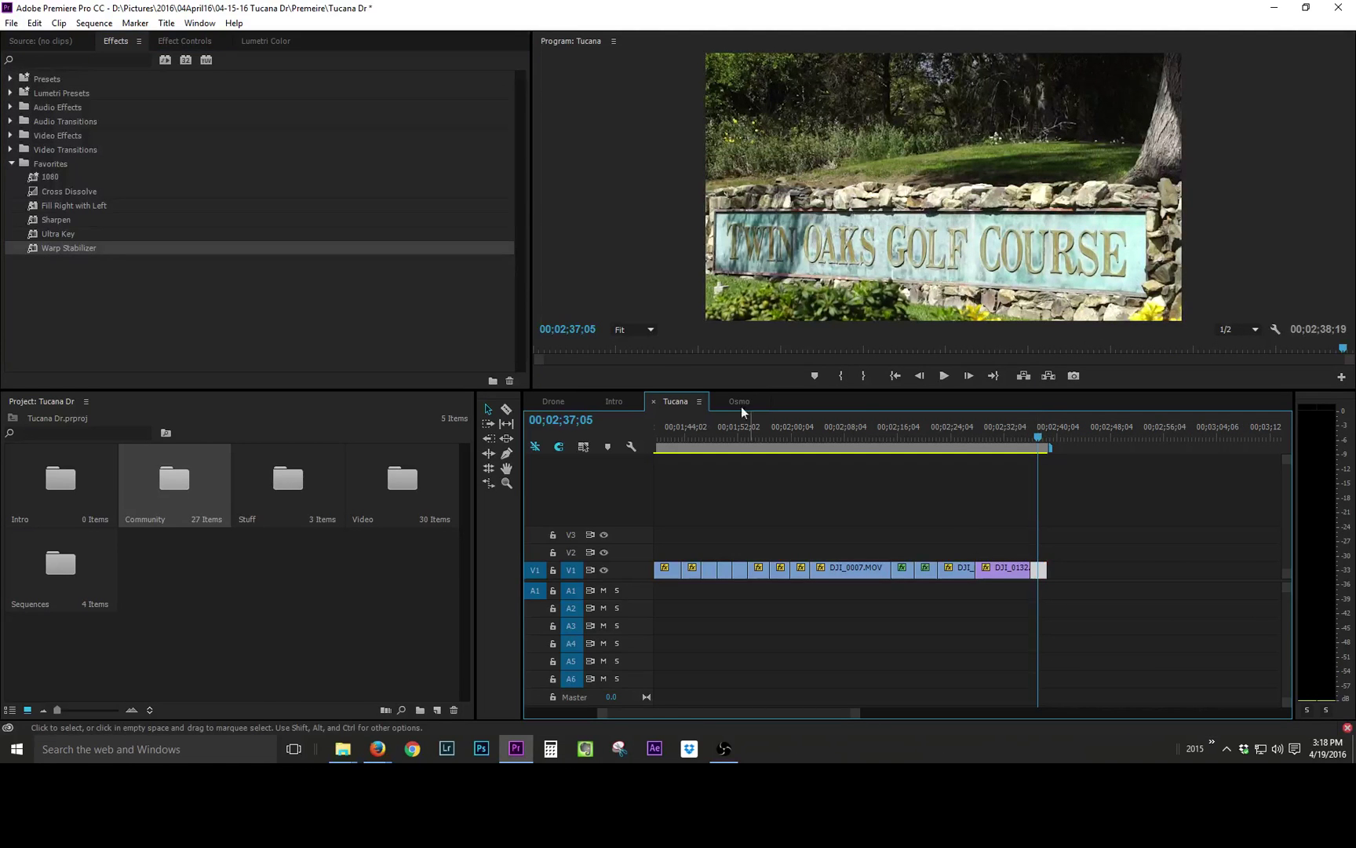
Step: Reposition the golf course sign clip in the frame so the sign sits higher and the flowers show beneath it
left_click(184, 41)
left_click_drag(784, 243, 834, 163)
left_click_drag(835, 179, 809, 190)
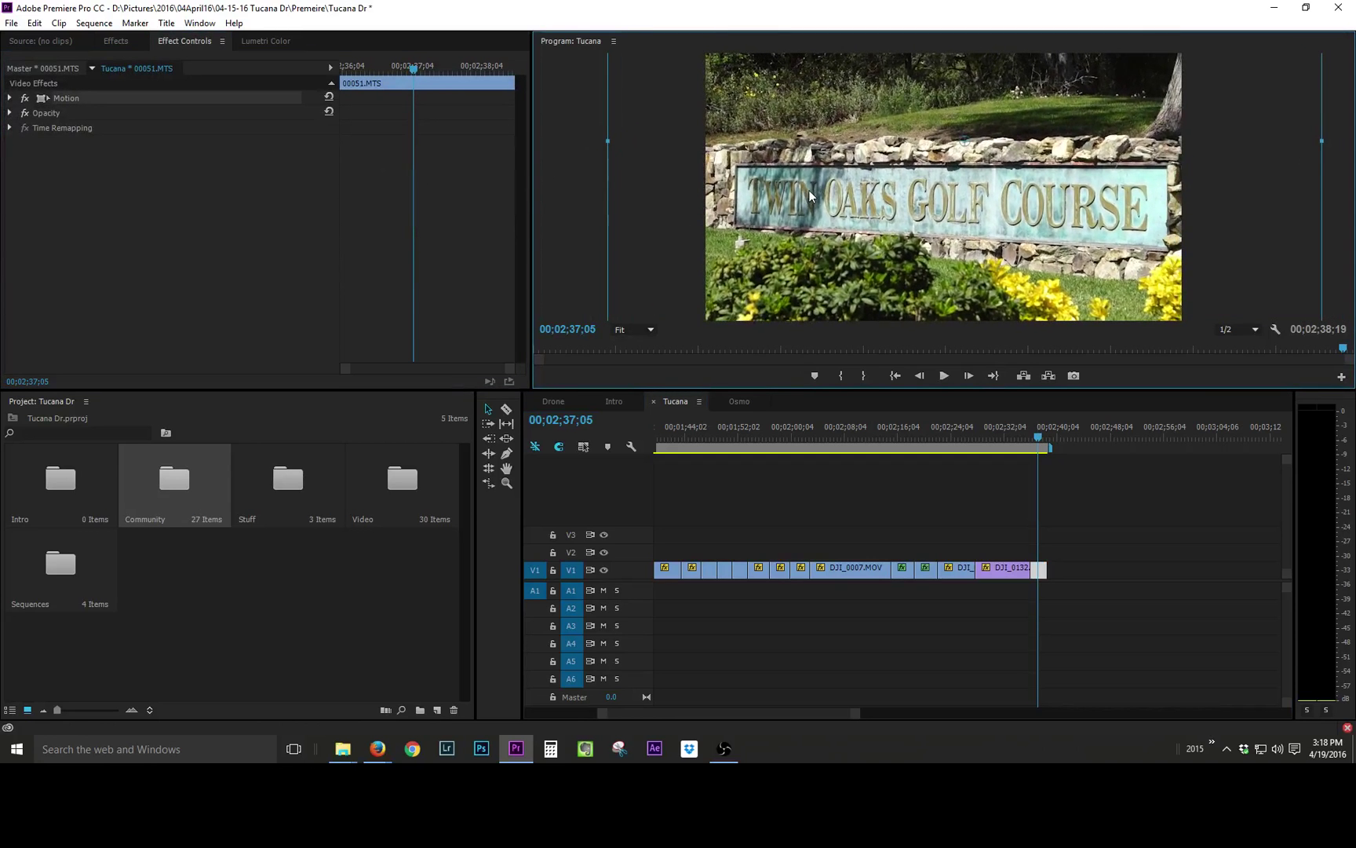
left_click(1081, 549)
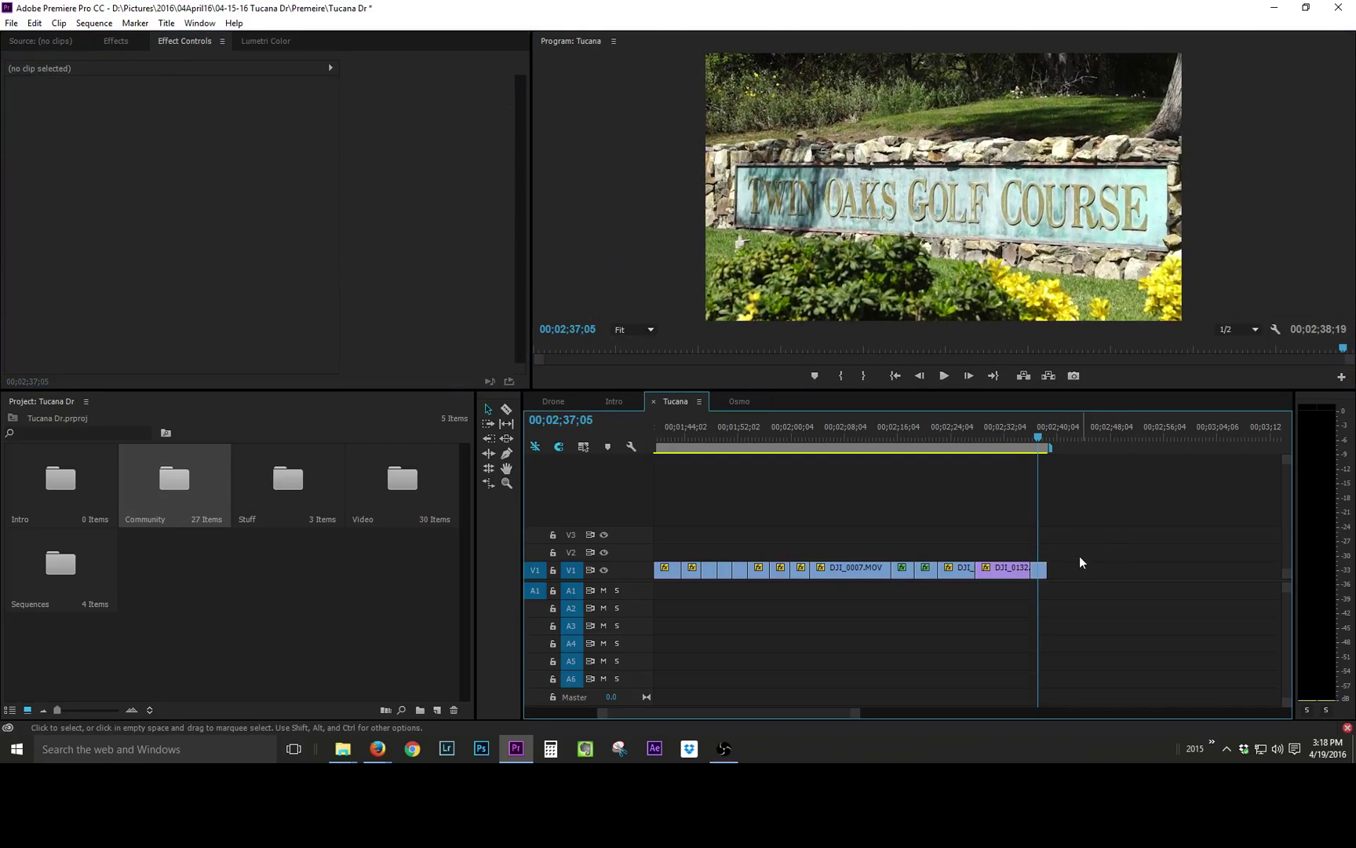
Step: Nest the golf course sign clip as Nested Sequence 01 and apply Warp Stabilizer to the nest
right_click(1041, 570)
left_click(1090, 384)
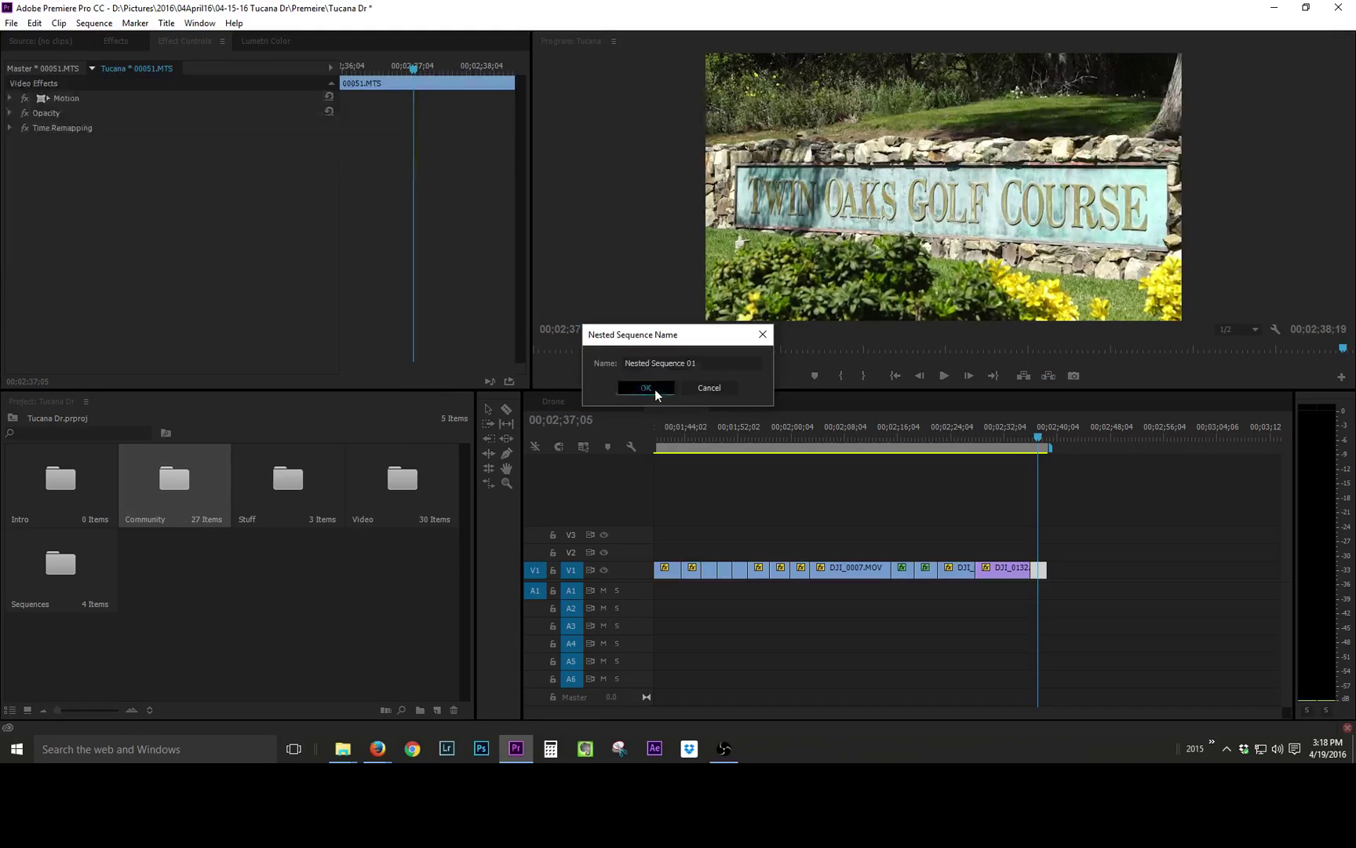
left_click(654, 388)
left_click(116, 40)
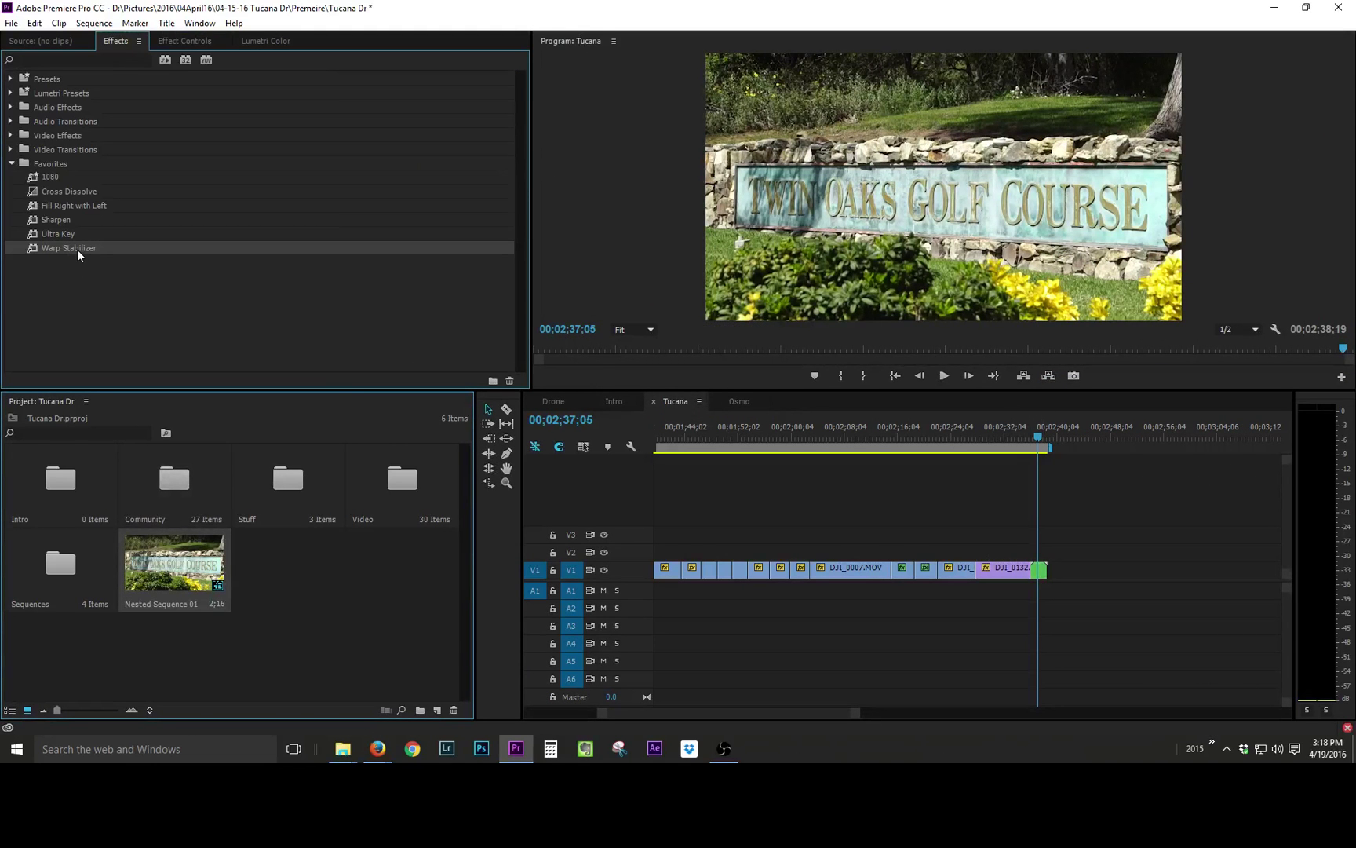
left_click_drag(78, 249, 897, 557)
left_click_drag(1045, 568, 1038, 569)
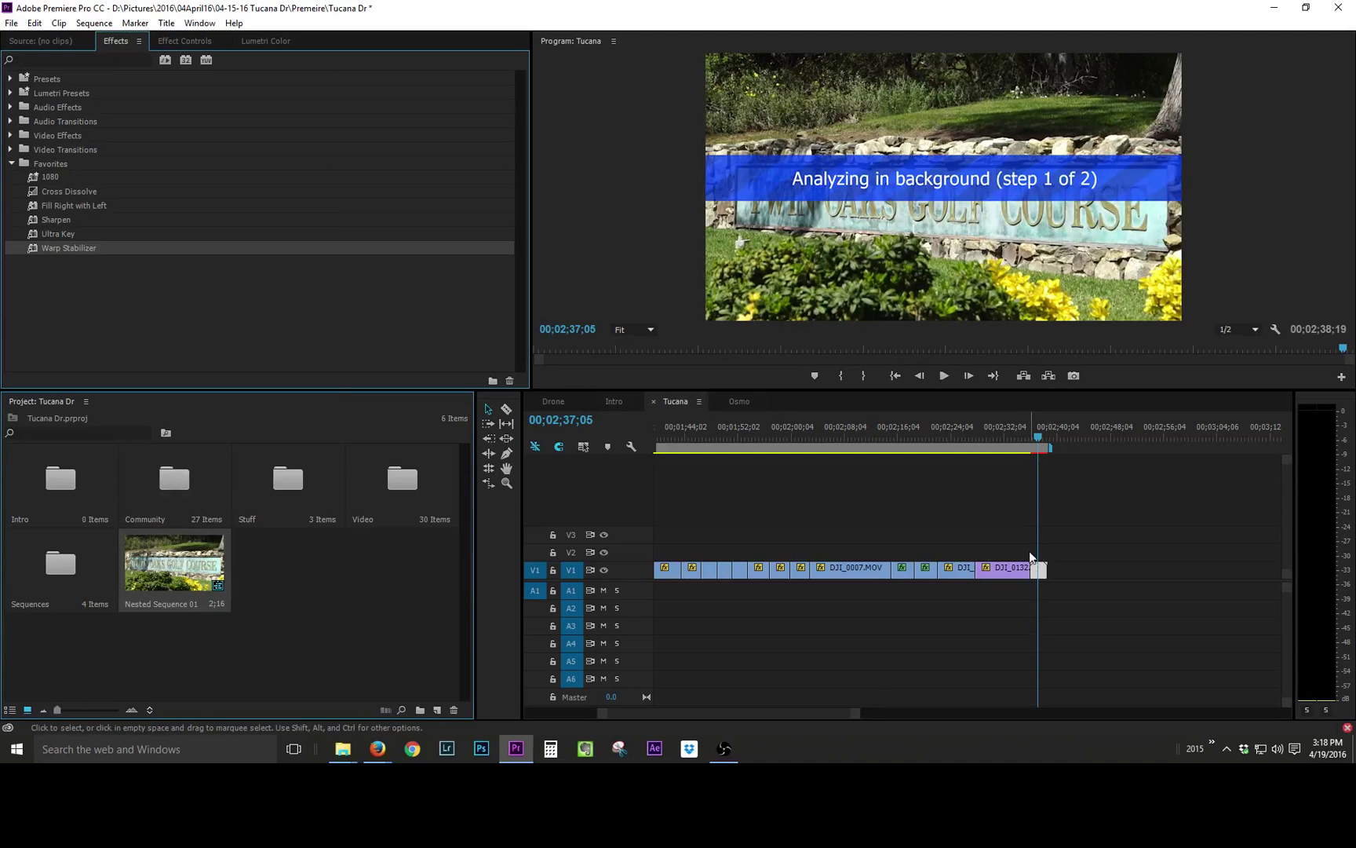
Step: Set the Warp Stabilizer result of the nested sign clip to No Motion and play it back
left_click(181, 42)
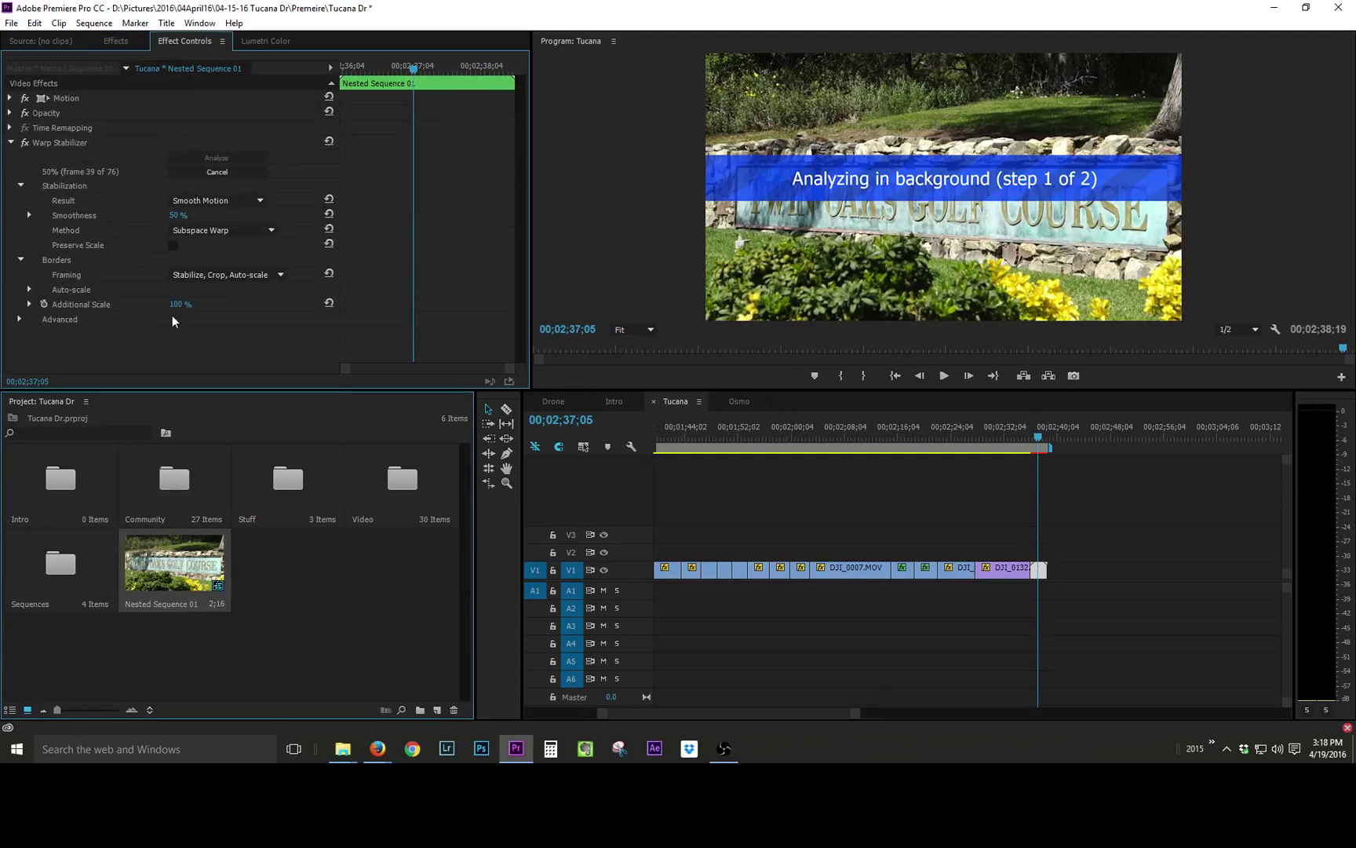
left_click(189, 202)
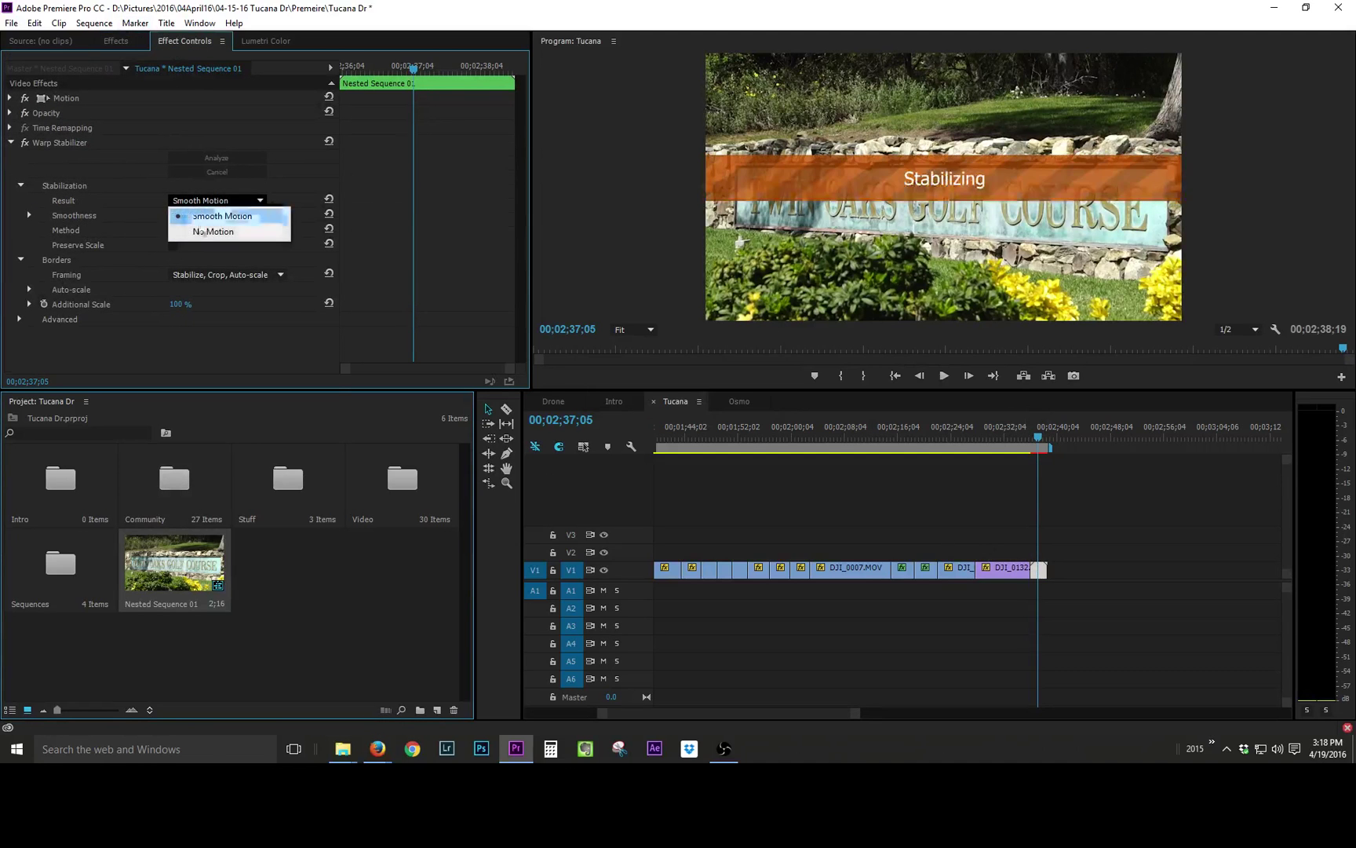
left_click(206, 232)
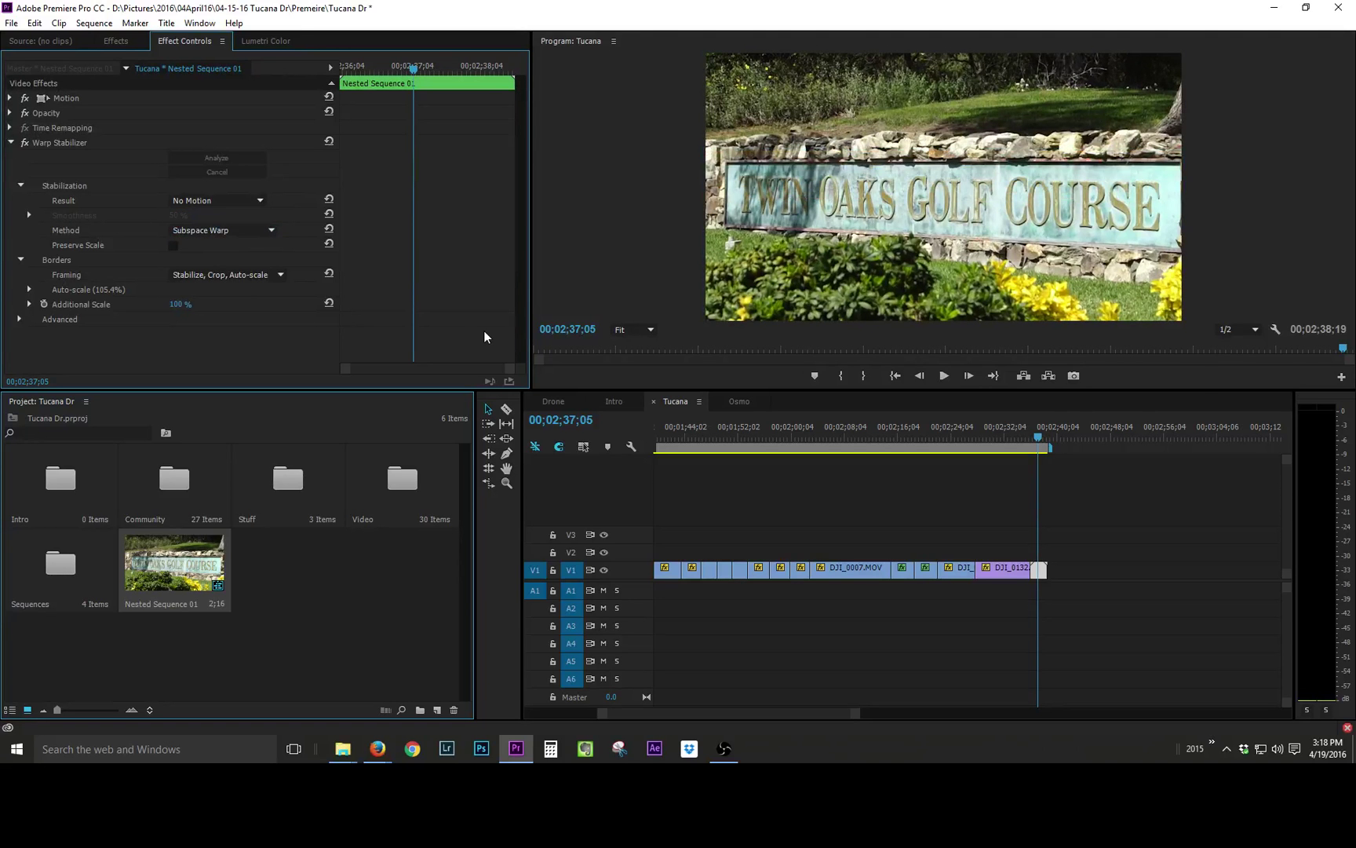
left_click(1030, 438)
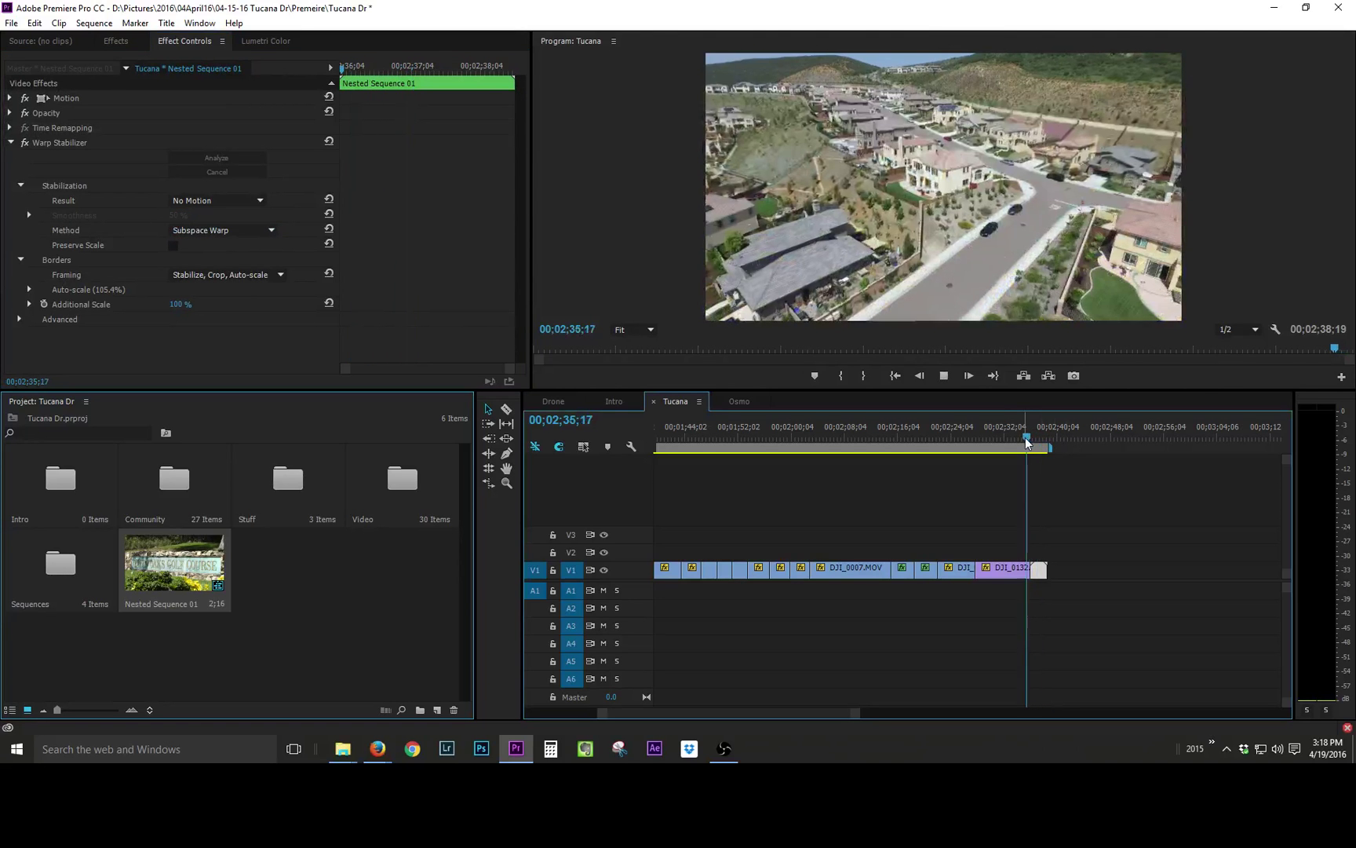
key("space")
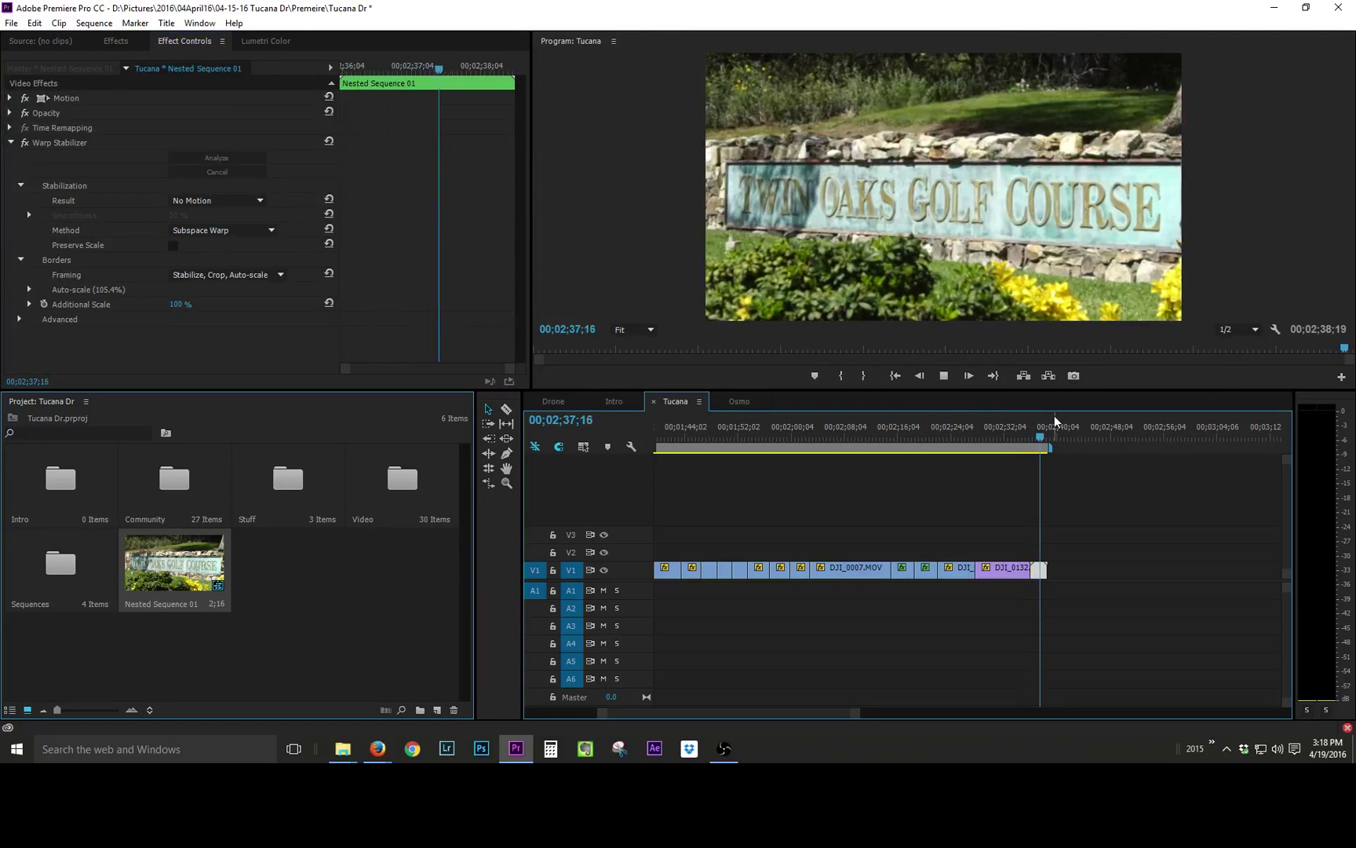
Step: Set the Warp Stabilizer result of the nested sign clip to Smooth Motion and play it back
left_click(223, 201)
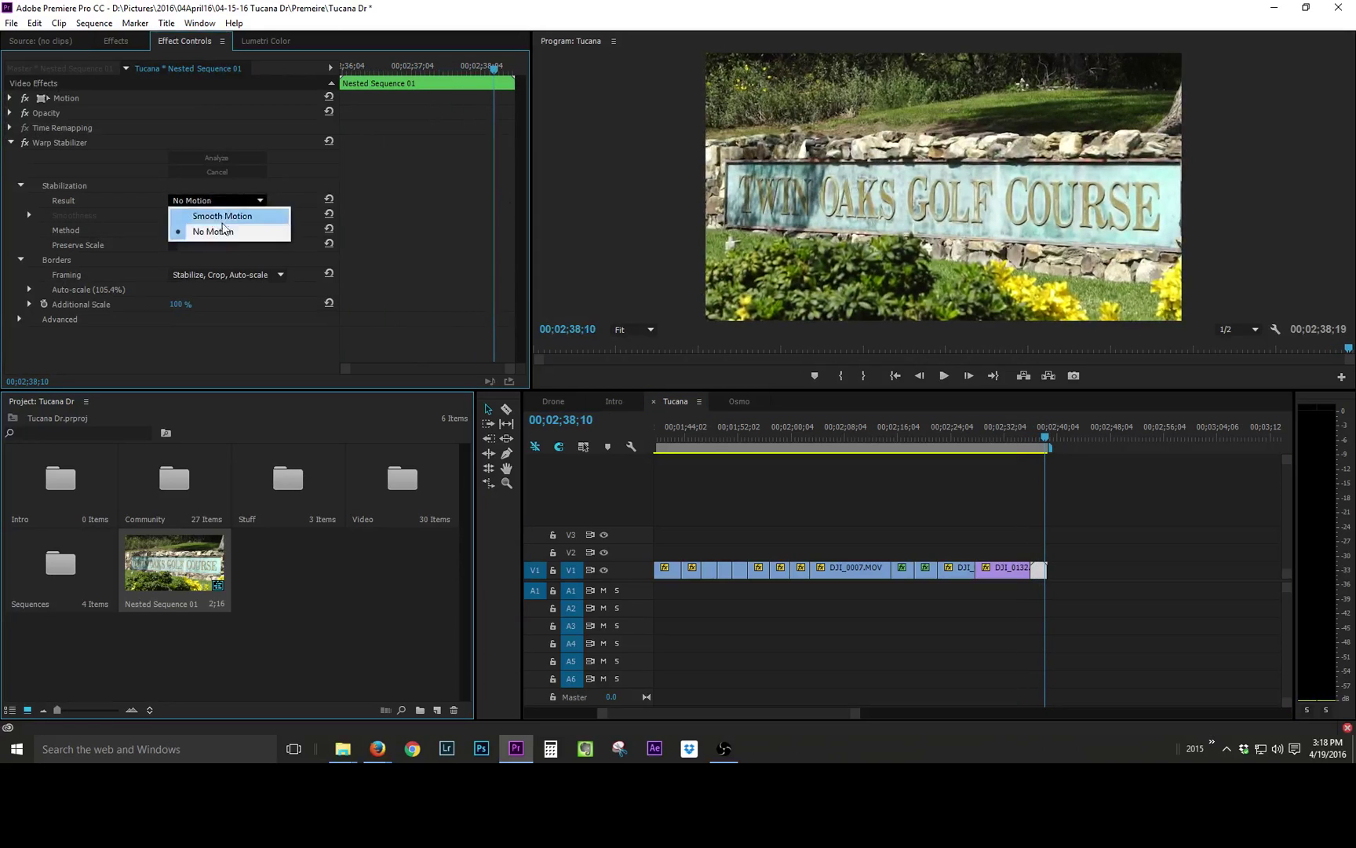
left_click(224, 216)
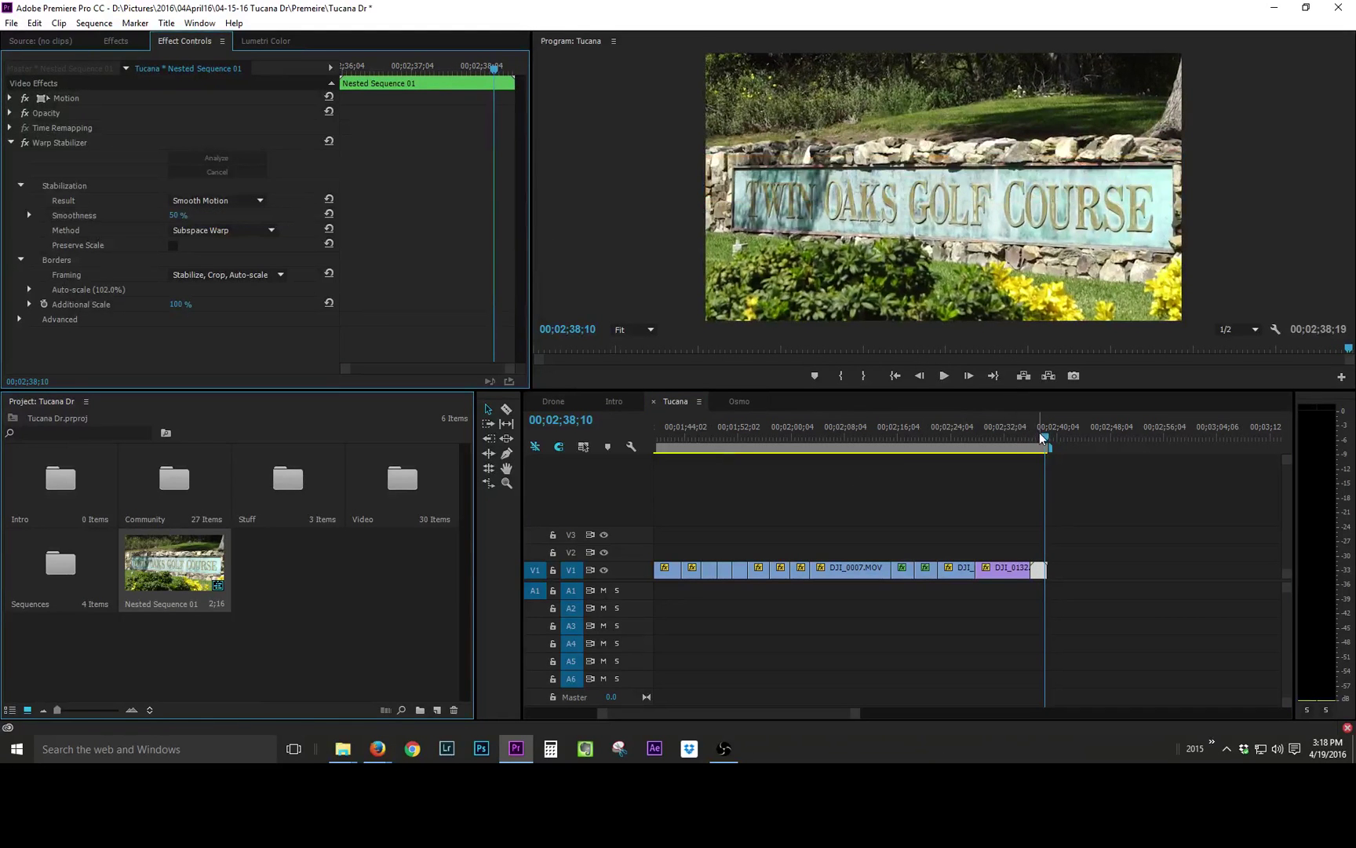
left_click(1029, 438)
key("space")
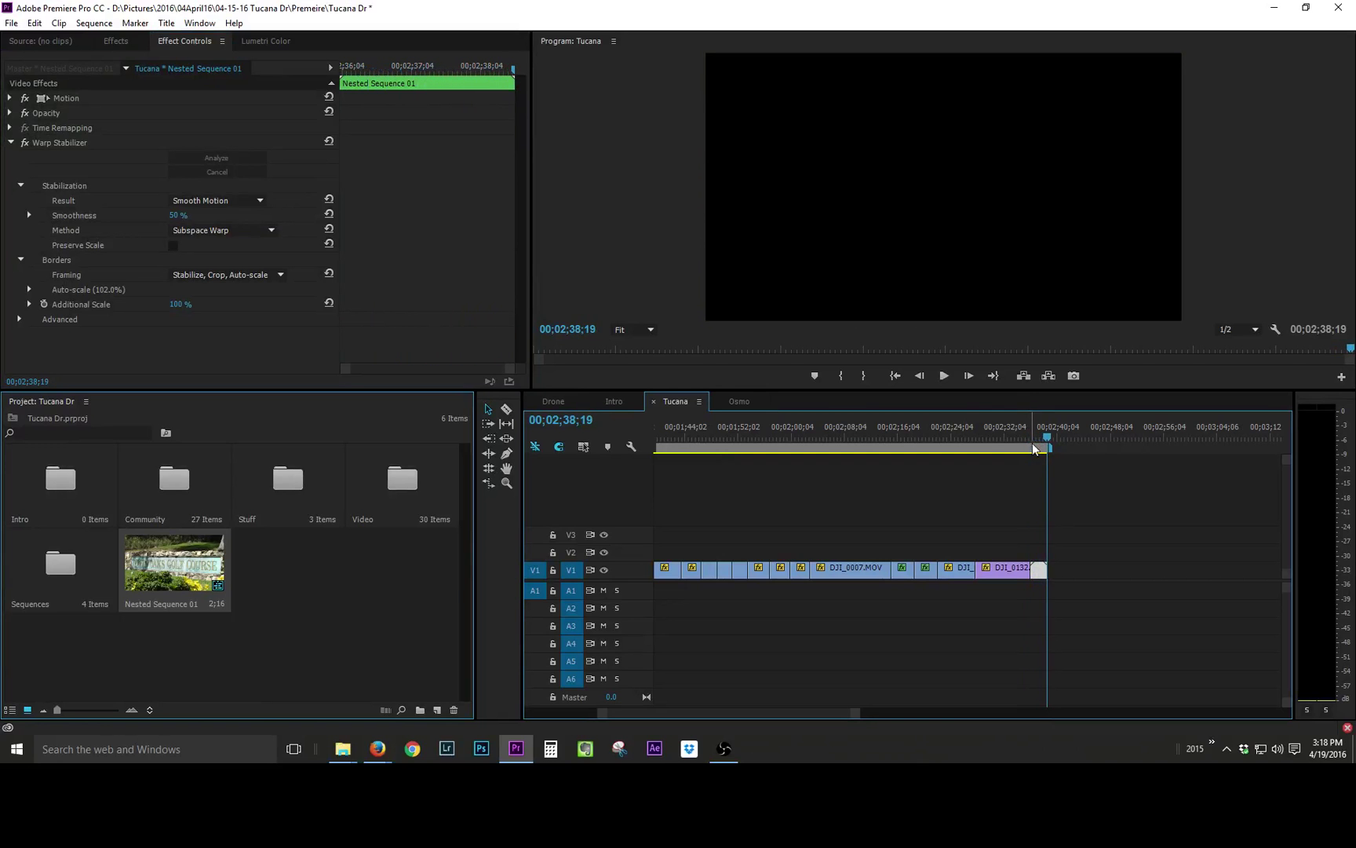
left_click(1075, 477)
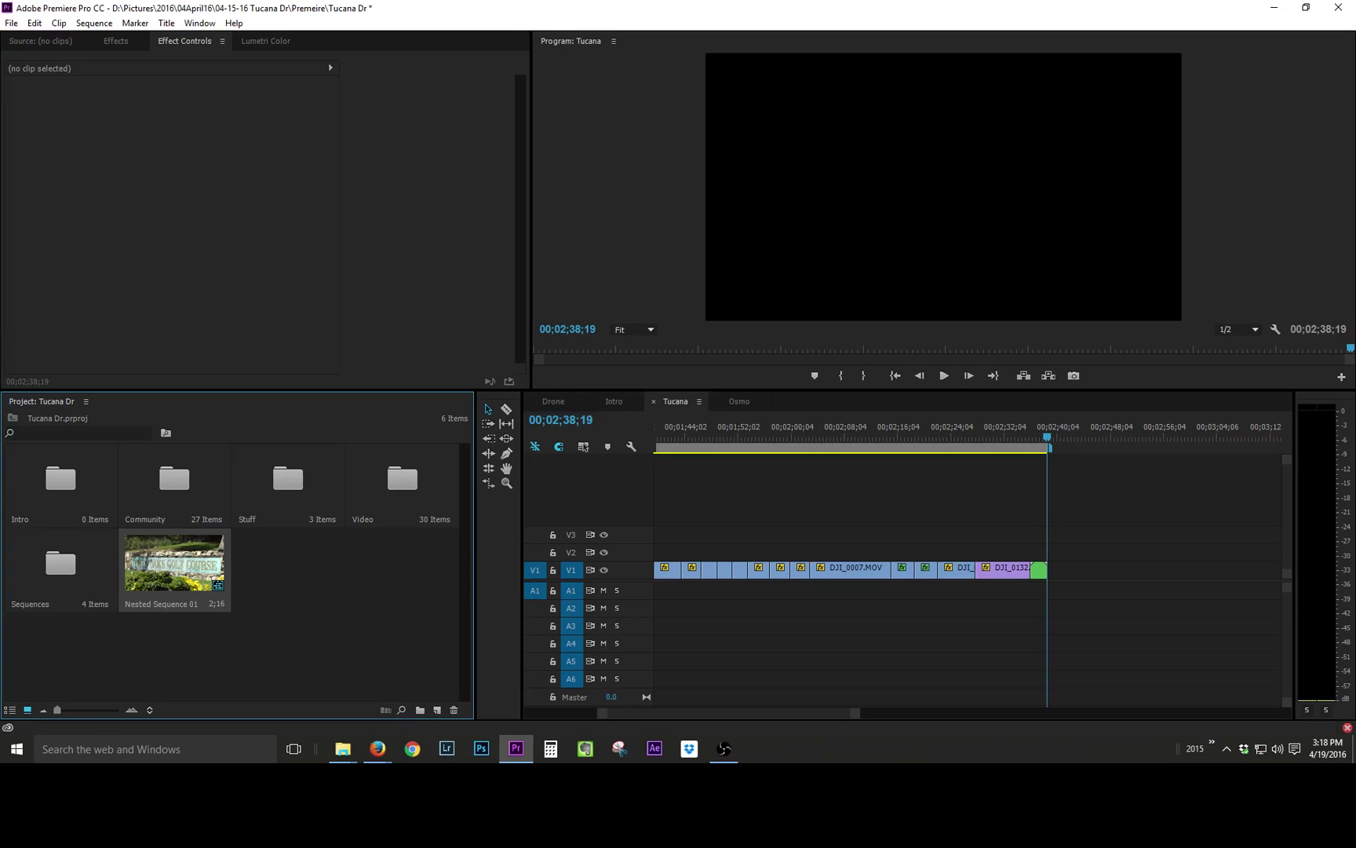
Step: Add the clip 00045.MTS to V1 after the nested sign clip and set its scale to 66.7
left_click_drag(1258, 429, 1065, 590)
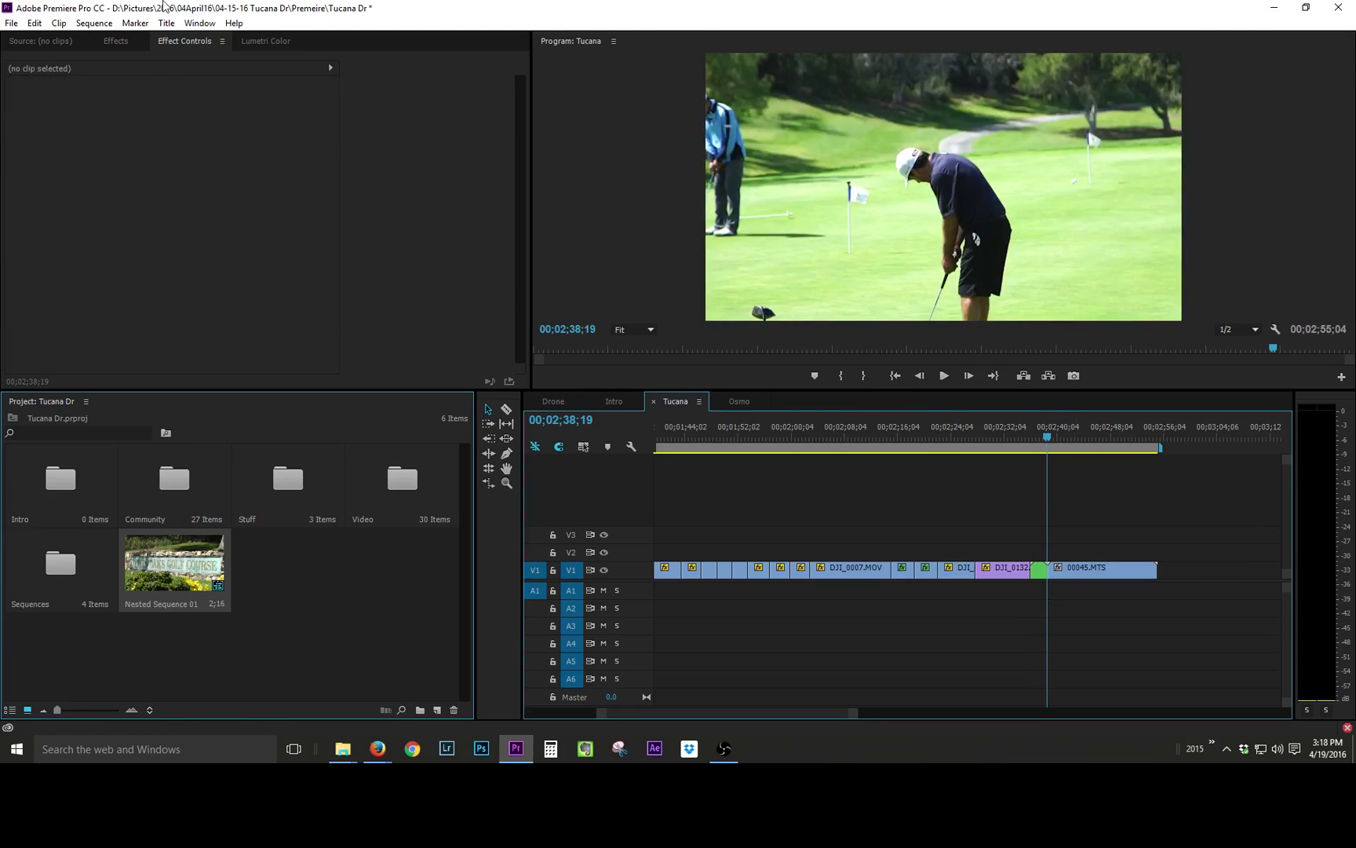
left_click(118, 41)
left_click(187, 41)
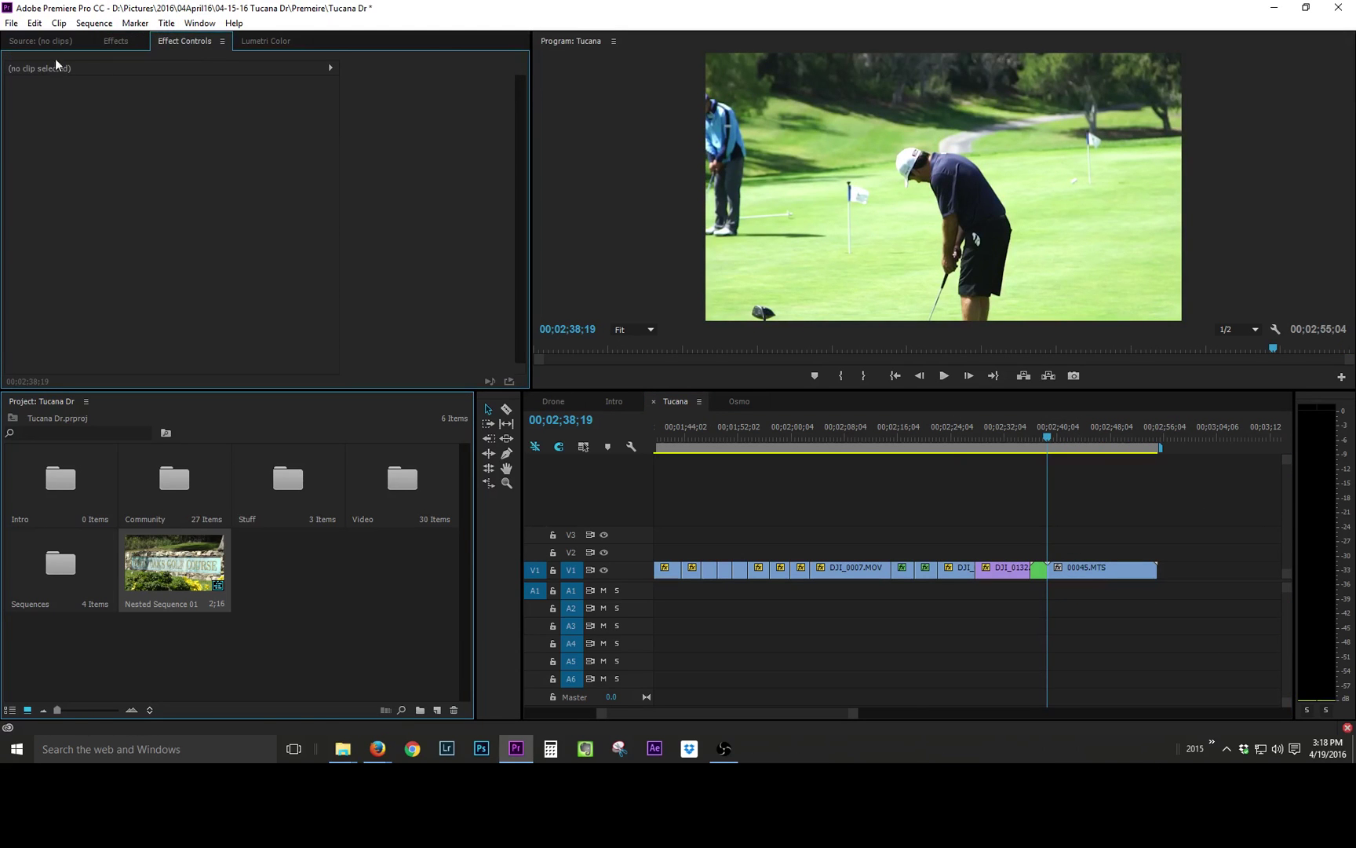
left_click(1100, 580)
left_click(11, 98)
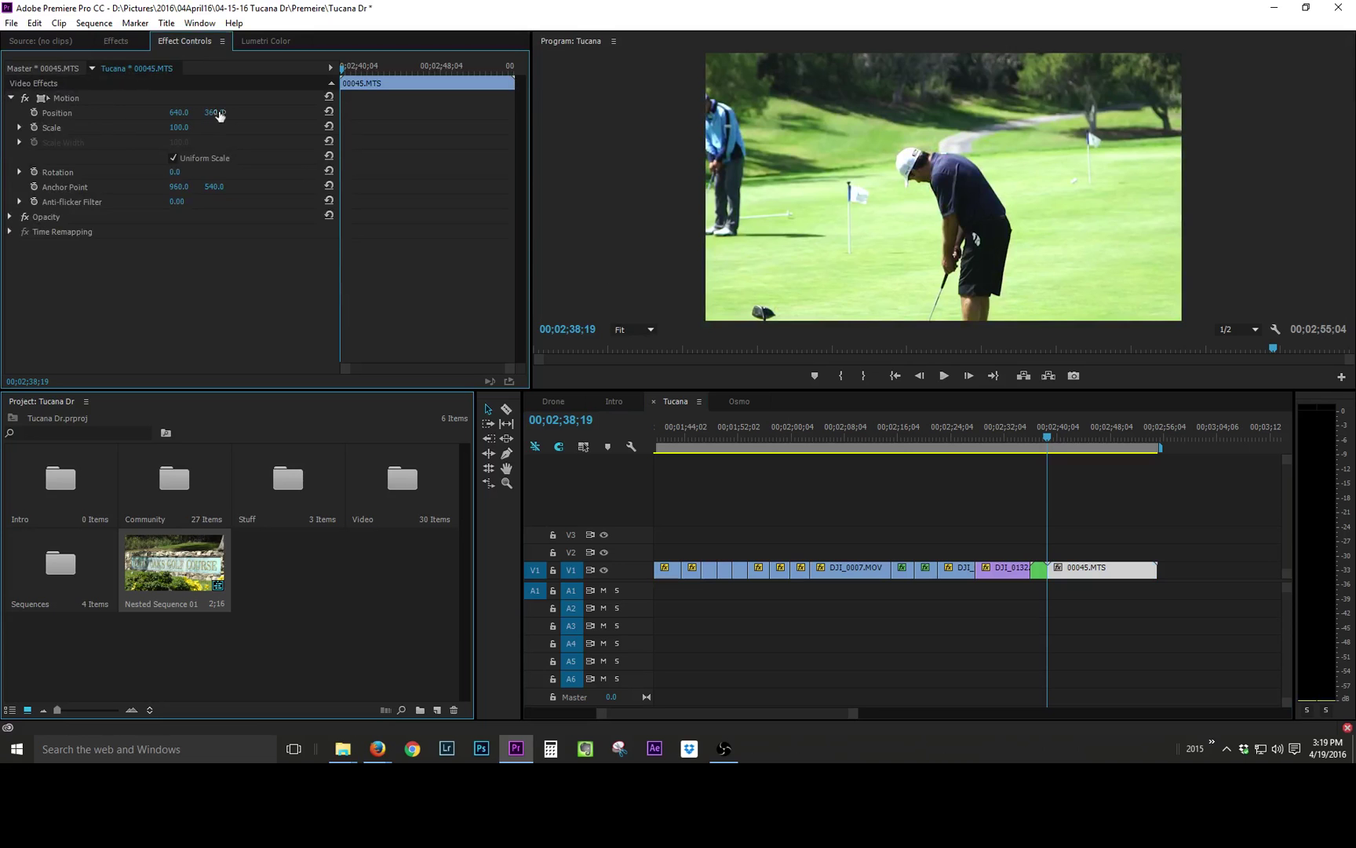
type("66.7")
key("Return")
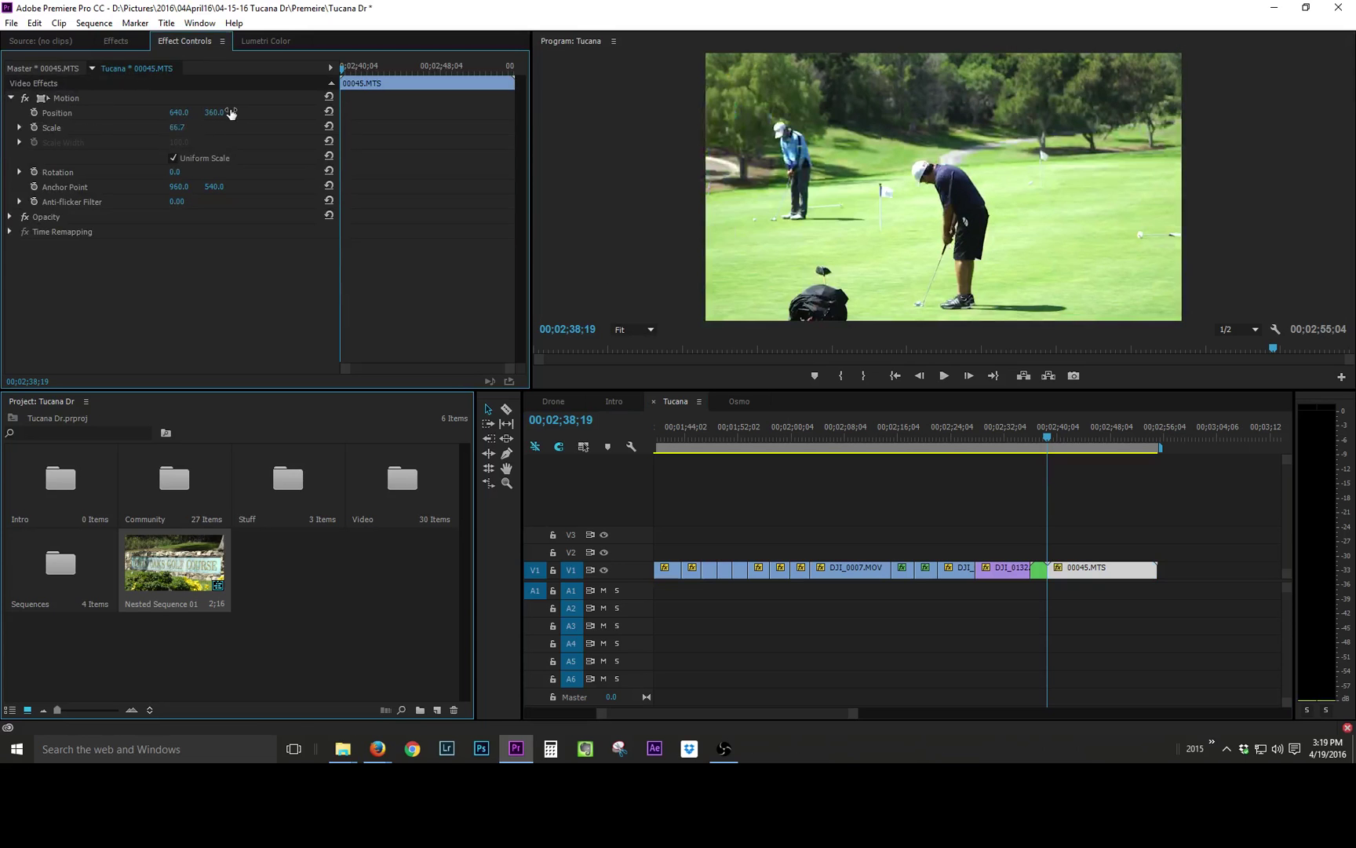
Step: Cut off and delete the opening section of 00045.MTS, then move the remainder against the nested sign clip
left_click_drag(1047, 437, 1082, 444)
key("c")
left_click(1091, 565)
key("v")
key("Delete")
left_click_drag(1123, 571, 1083, 570)
Step: Play back the shortened 00045.MTS clip and remove everything after 00;02;41;05
left_click_drag(1060, 430, 1050, 445)
key("space")
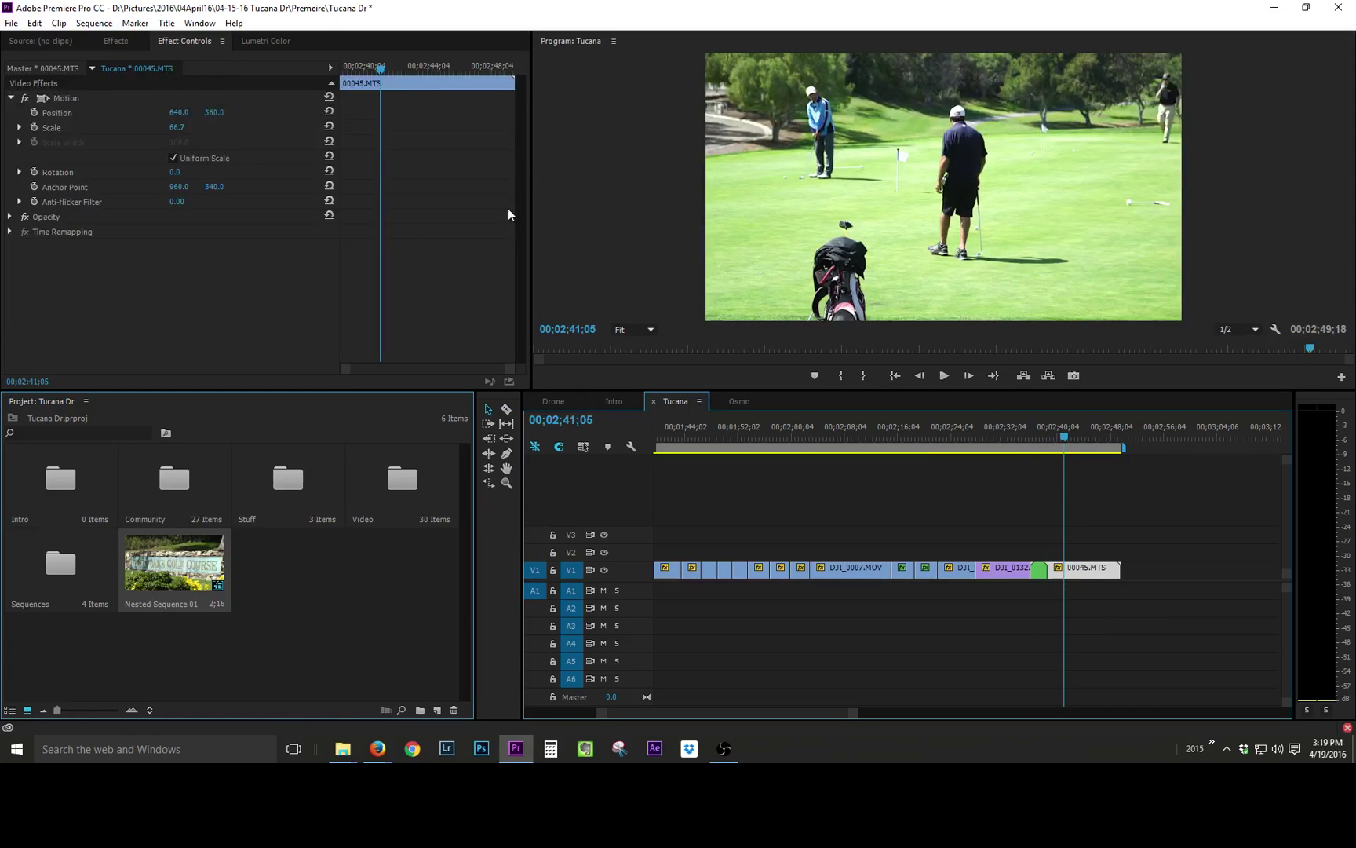
left_click(1087, 571)
key("Delete")
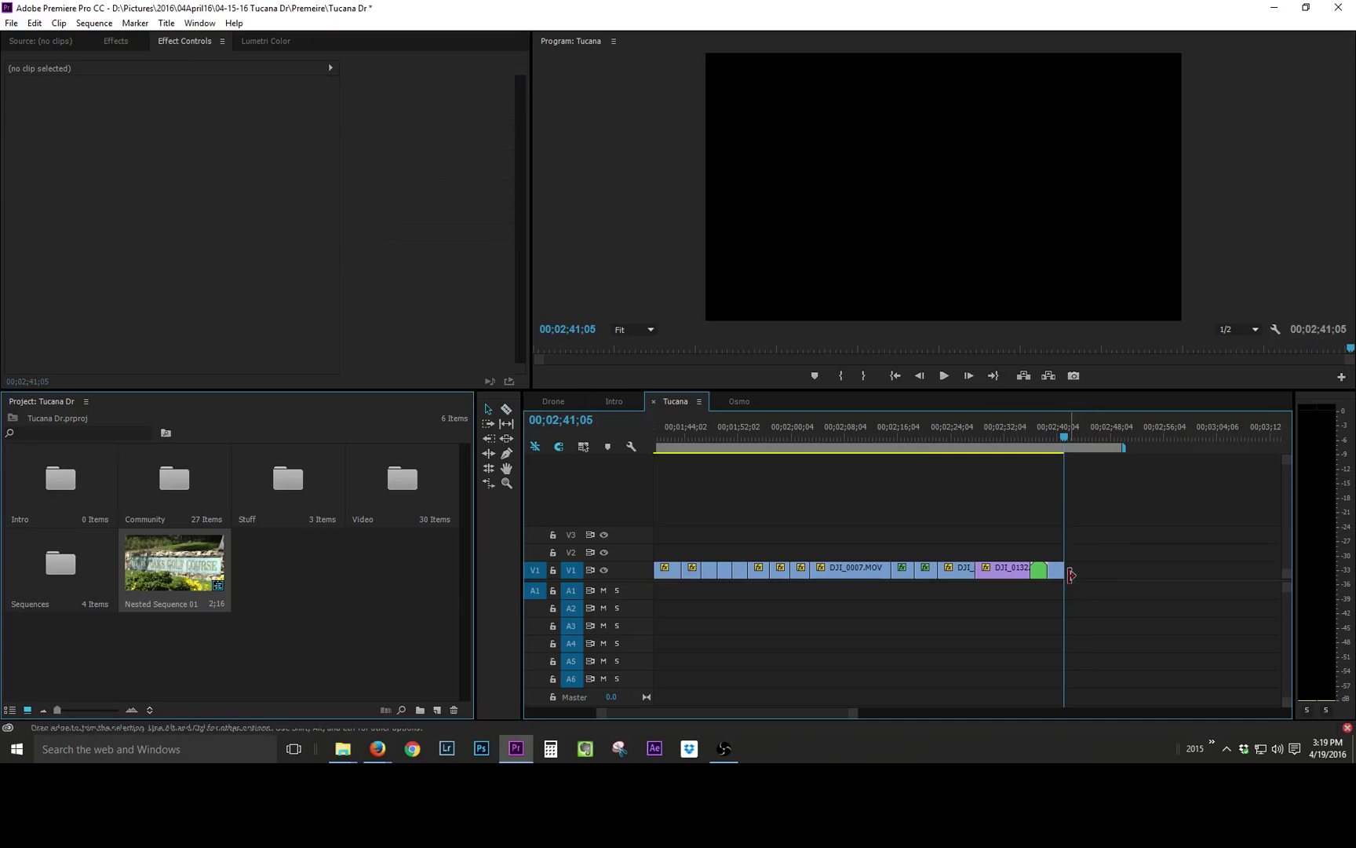
Step: Nest the shortened 00045.MTS clip as Nested Sequence 02 and apply Warp Stabilizer to it
right_click(1059, 575)
left_click(1118, 384)
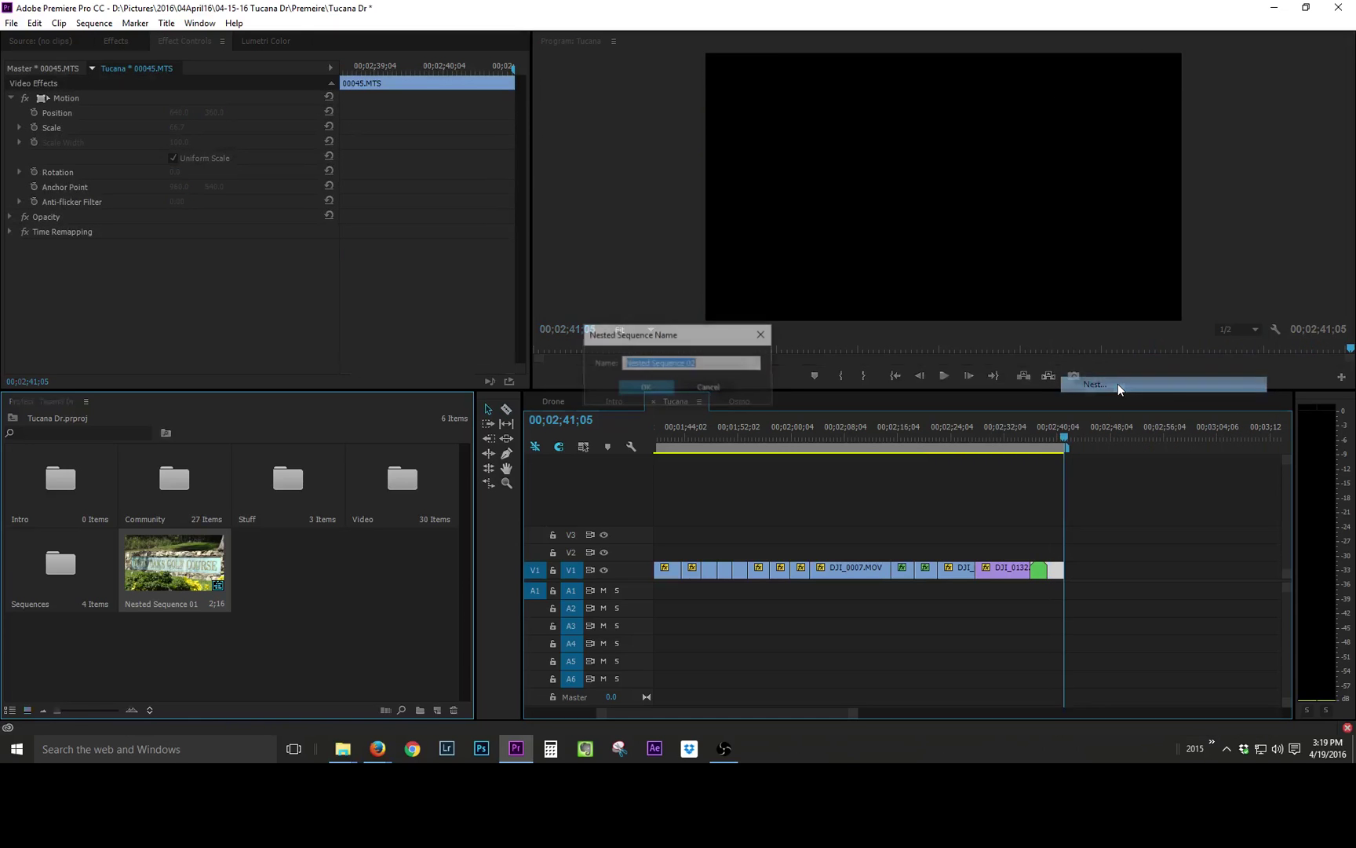
left_click(646, 385)
left_click(112, 42)
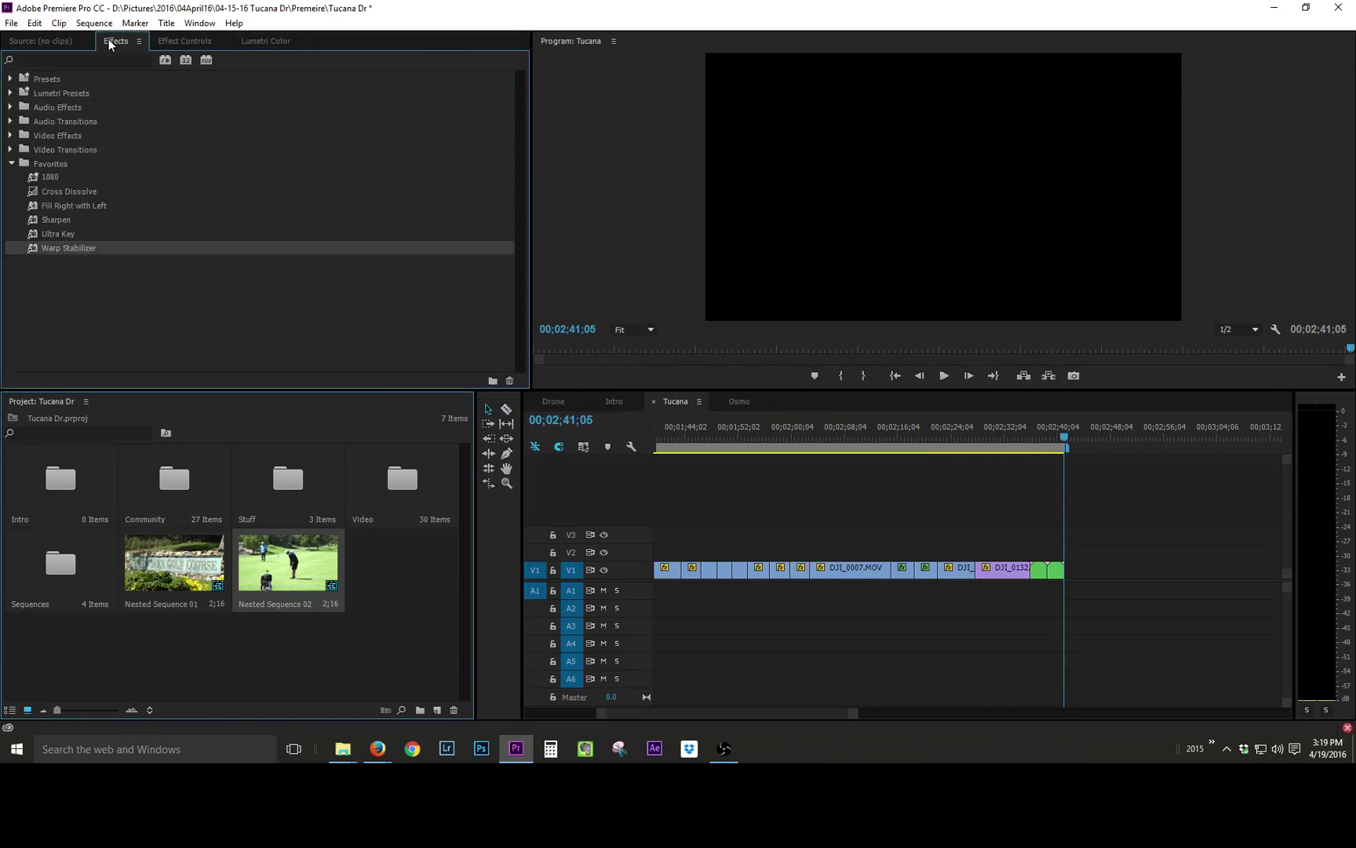
left_click_drag(661, 468, 1055, 570)
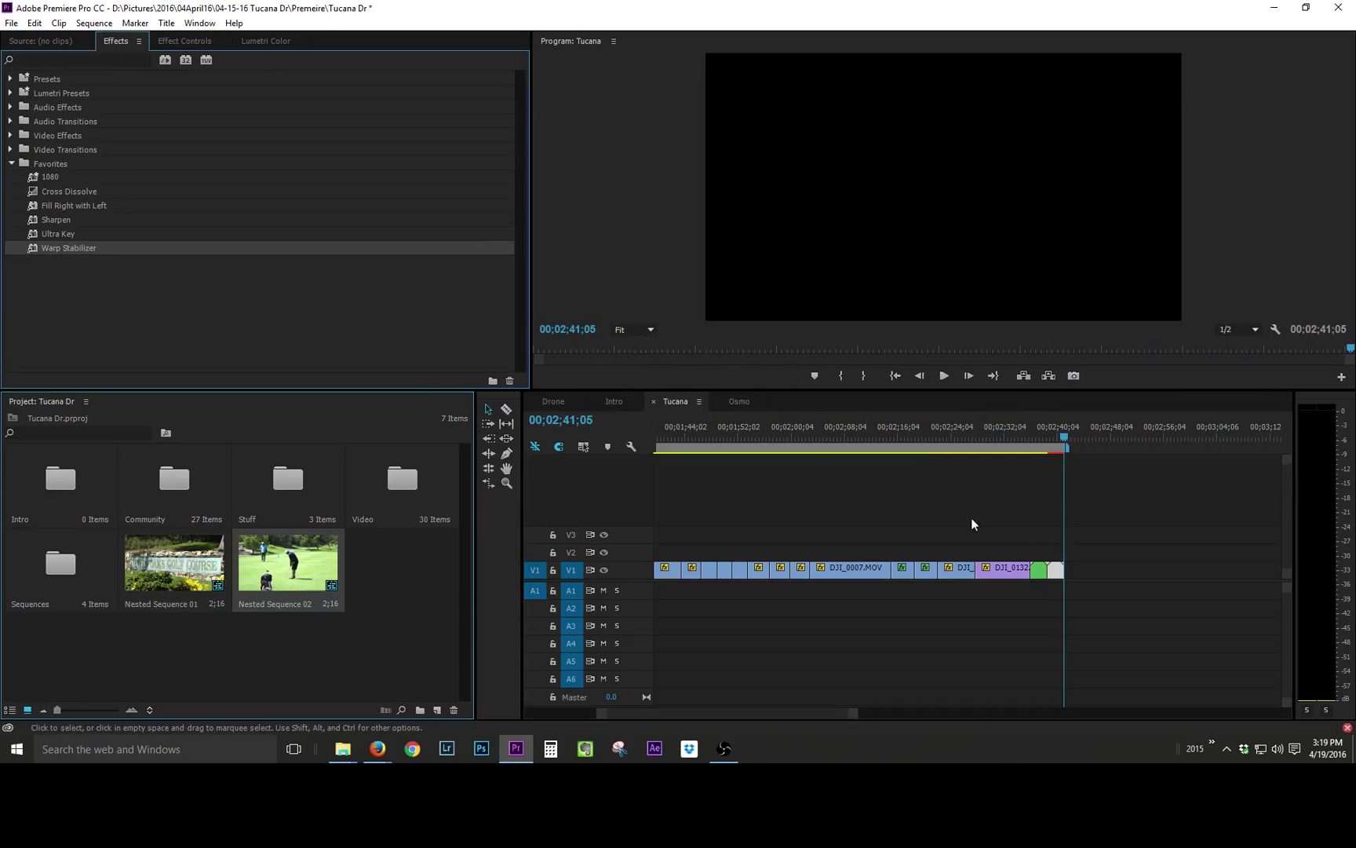
Step: Set the Warp Stabilizer result of Nested Sequence 02 to No Motion
left_click(197, 39)
left_click(224, 201)
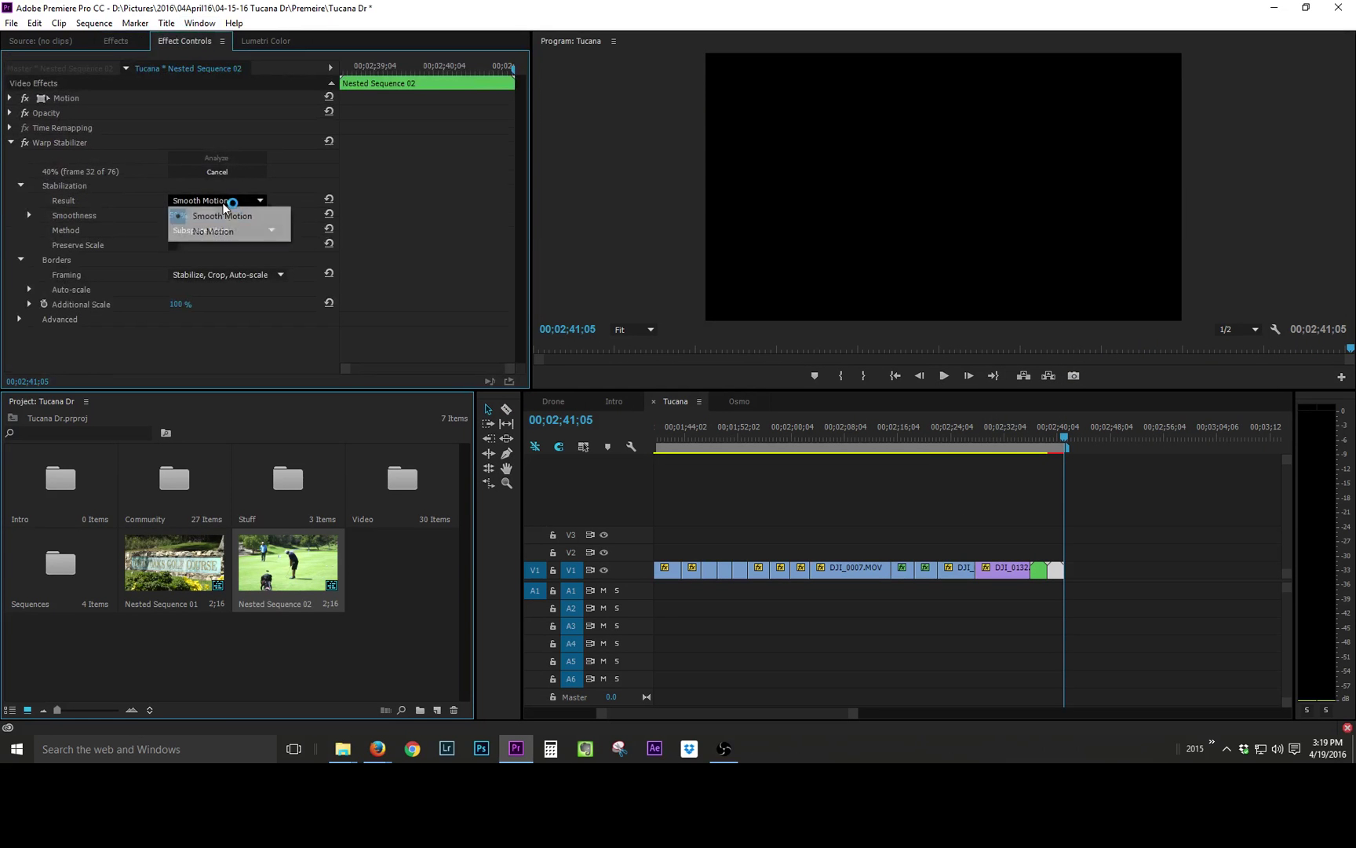
left_click(208, 227)
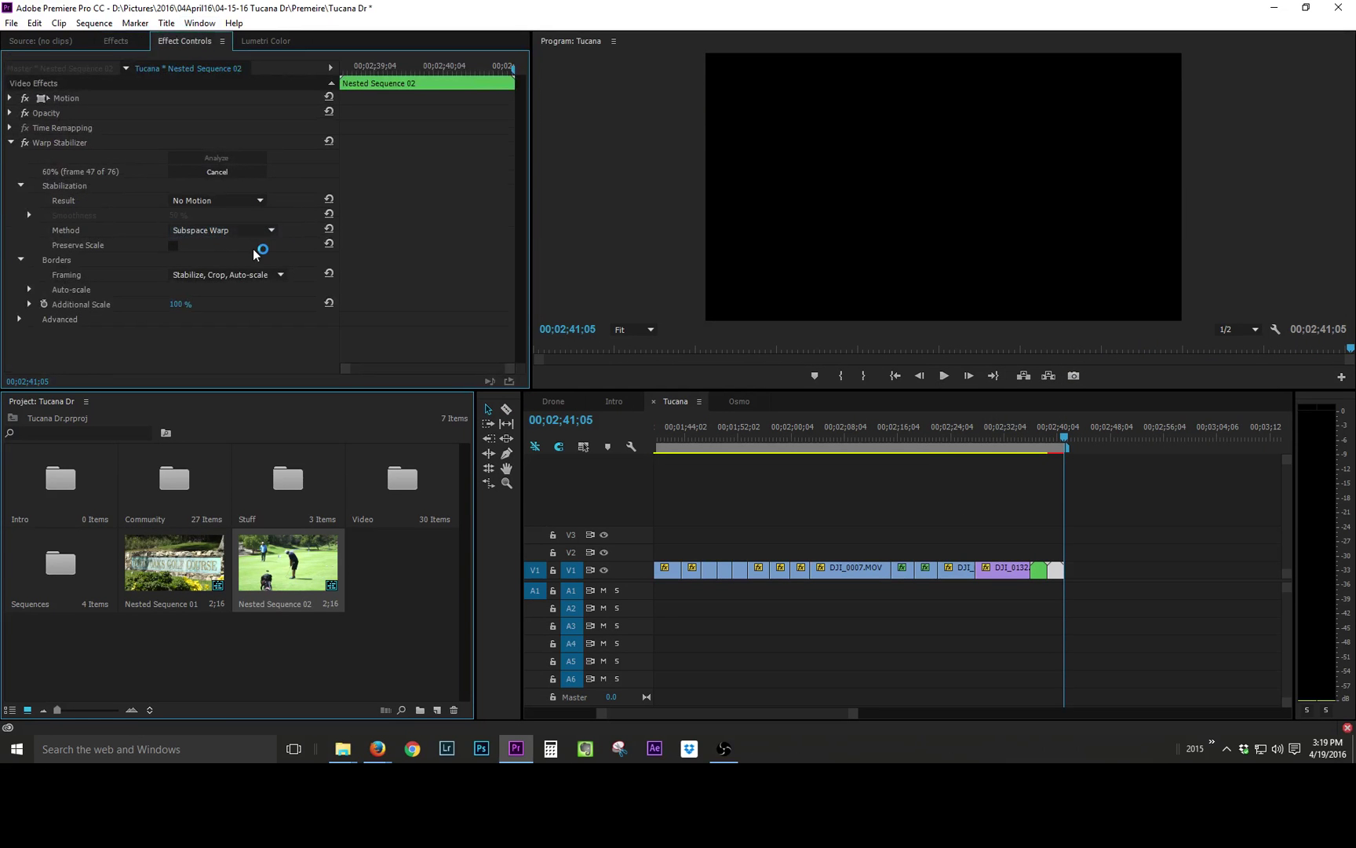
Step: Add 00044.MTS to V1 directly after Nested Sequence 02 and delete its audio
left_click(1068, 440)
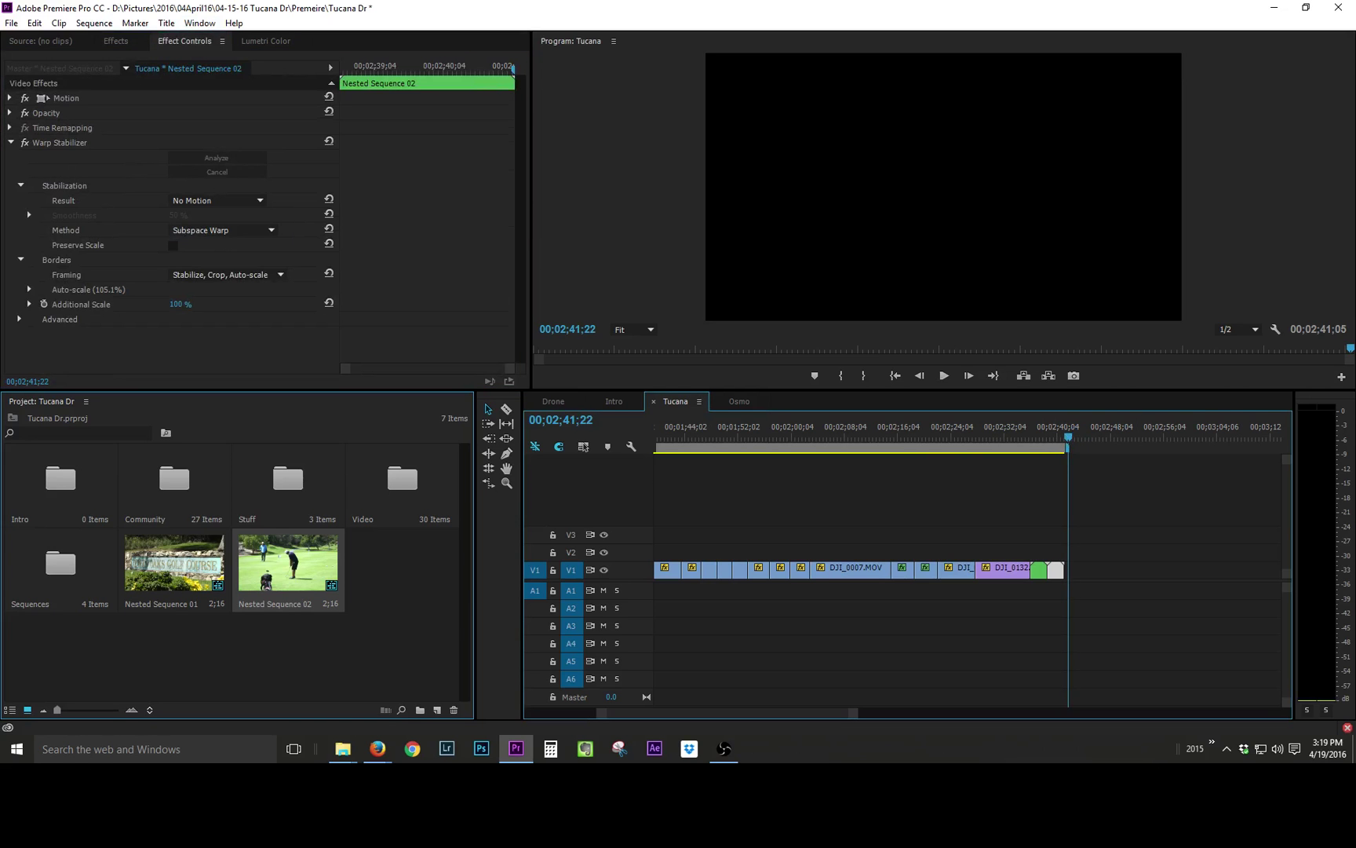
left_click_drag(1355, 549, 1088, 591)
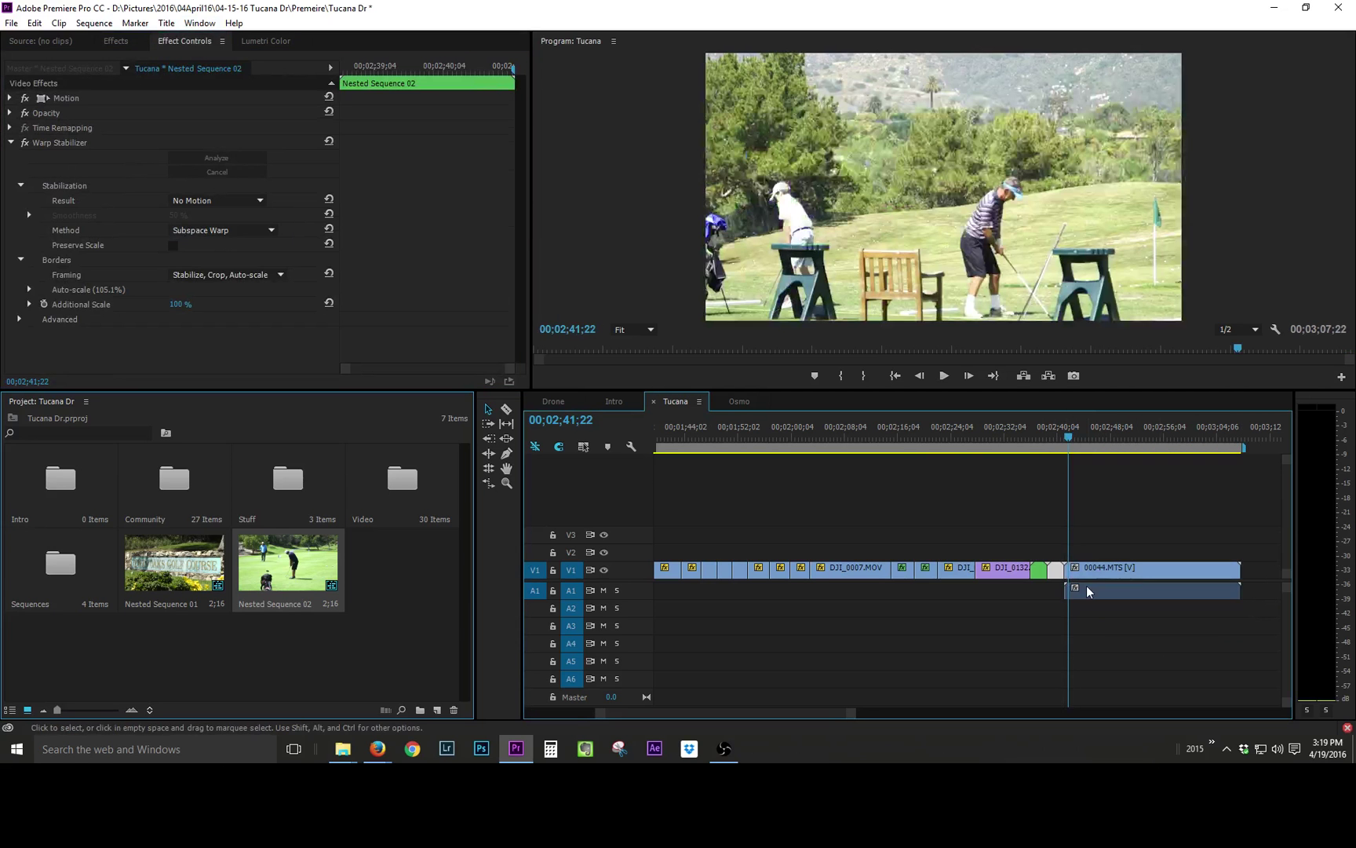
left_click(1088, 591)
key("Delete")
left_click(1097, 567)
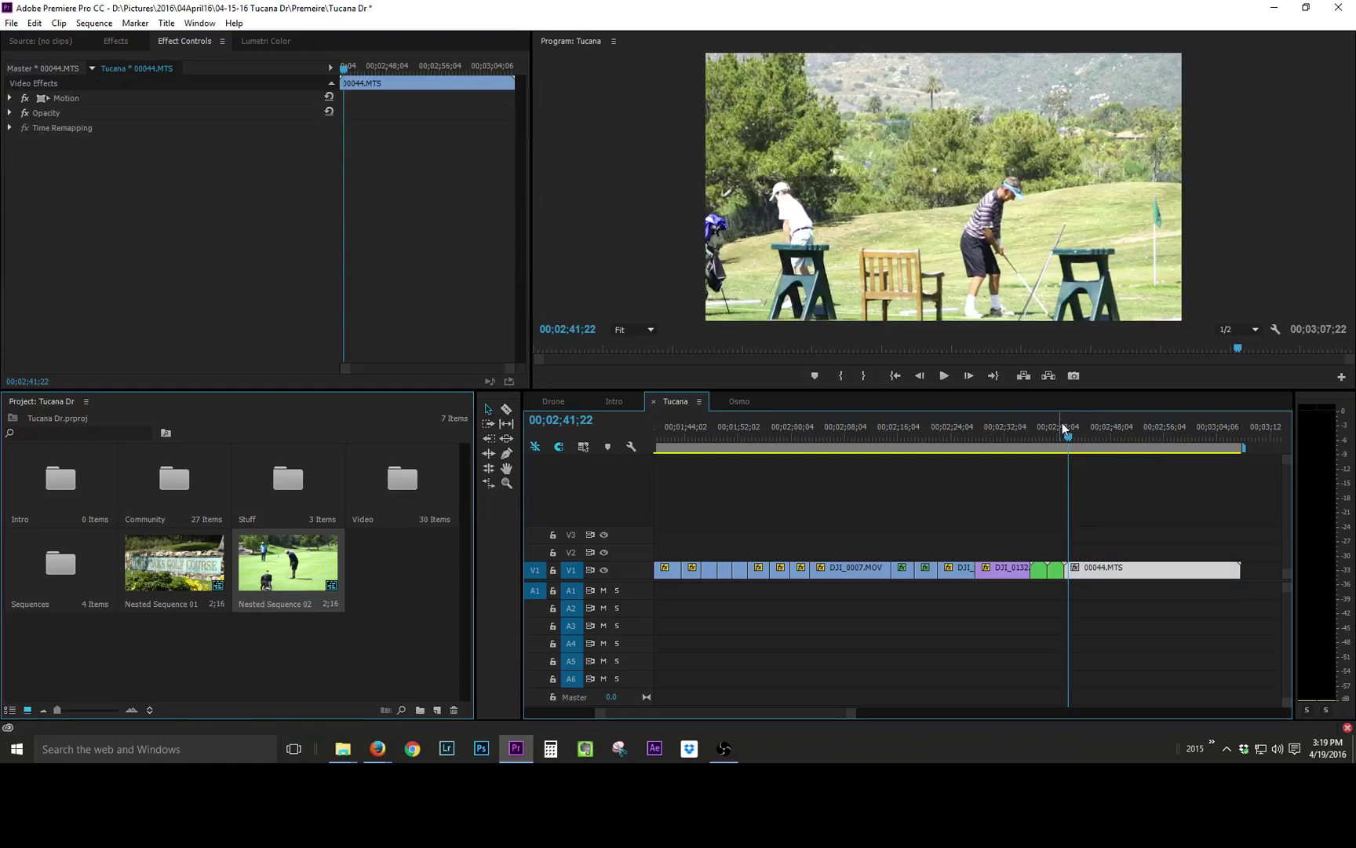
Step: Preview the beginning of 00044.MTS and set the clip's scale to 74
left_click_drag(1068, 438, 1082, 438)
key("space")
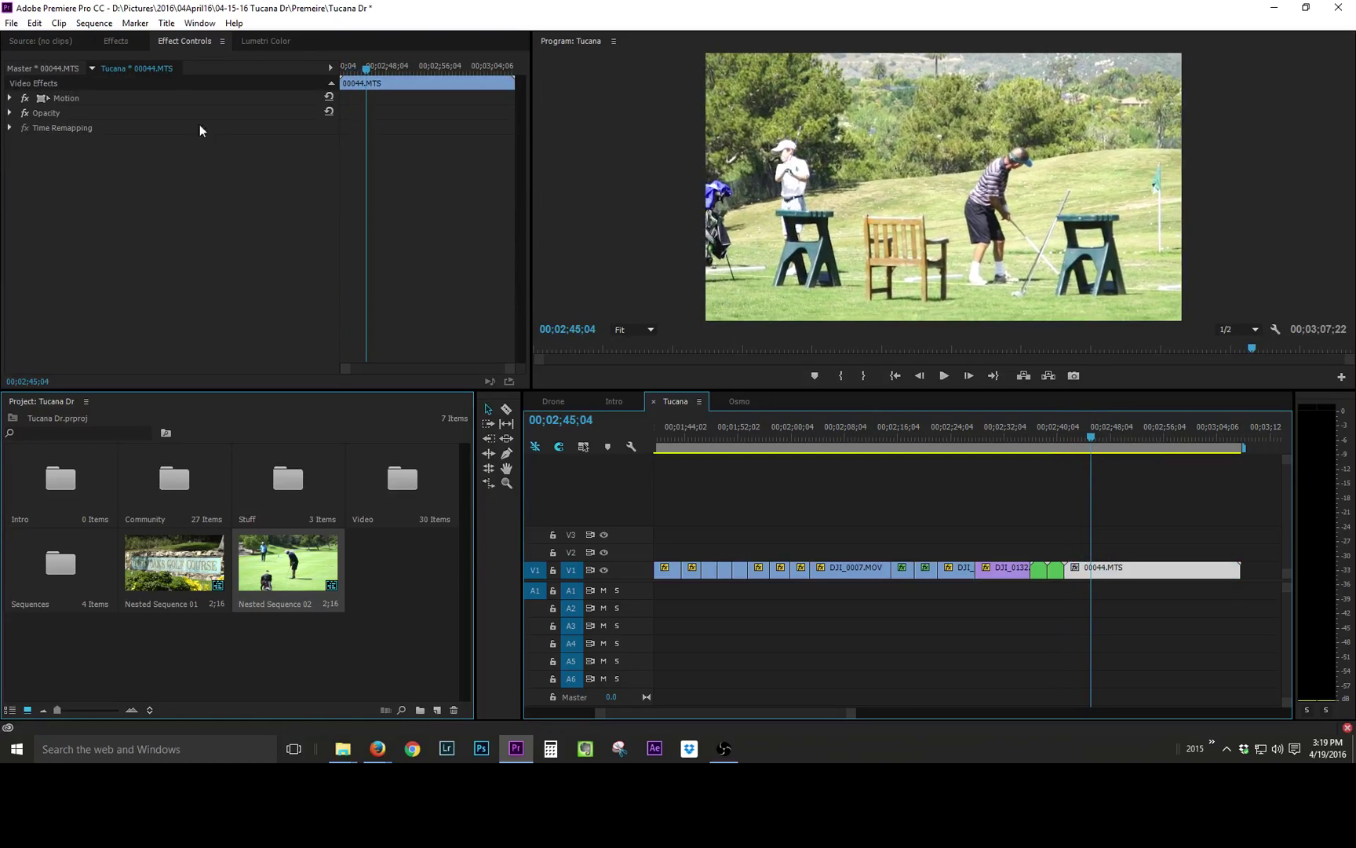
left_click(10, 98)
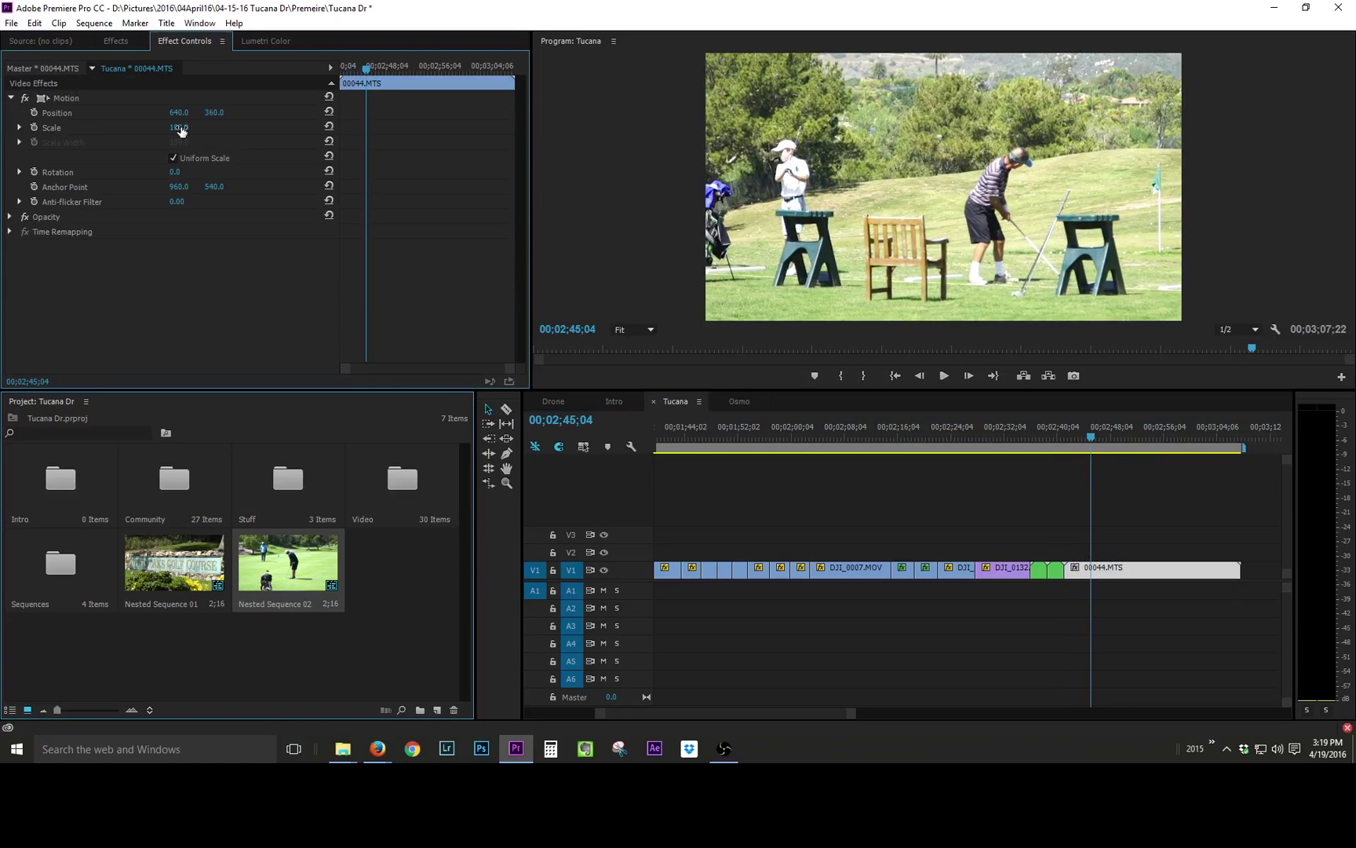
left_click_drag(179, 128, 159, 127)
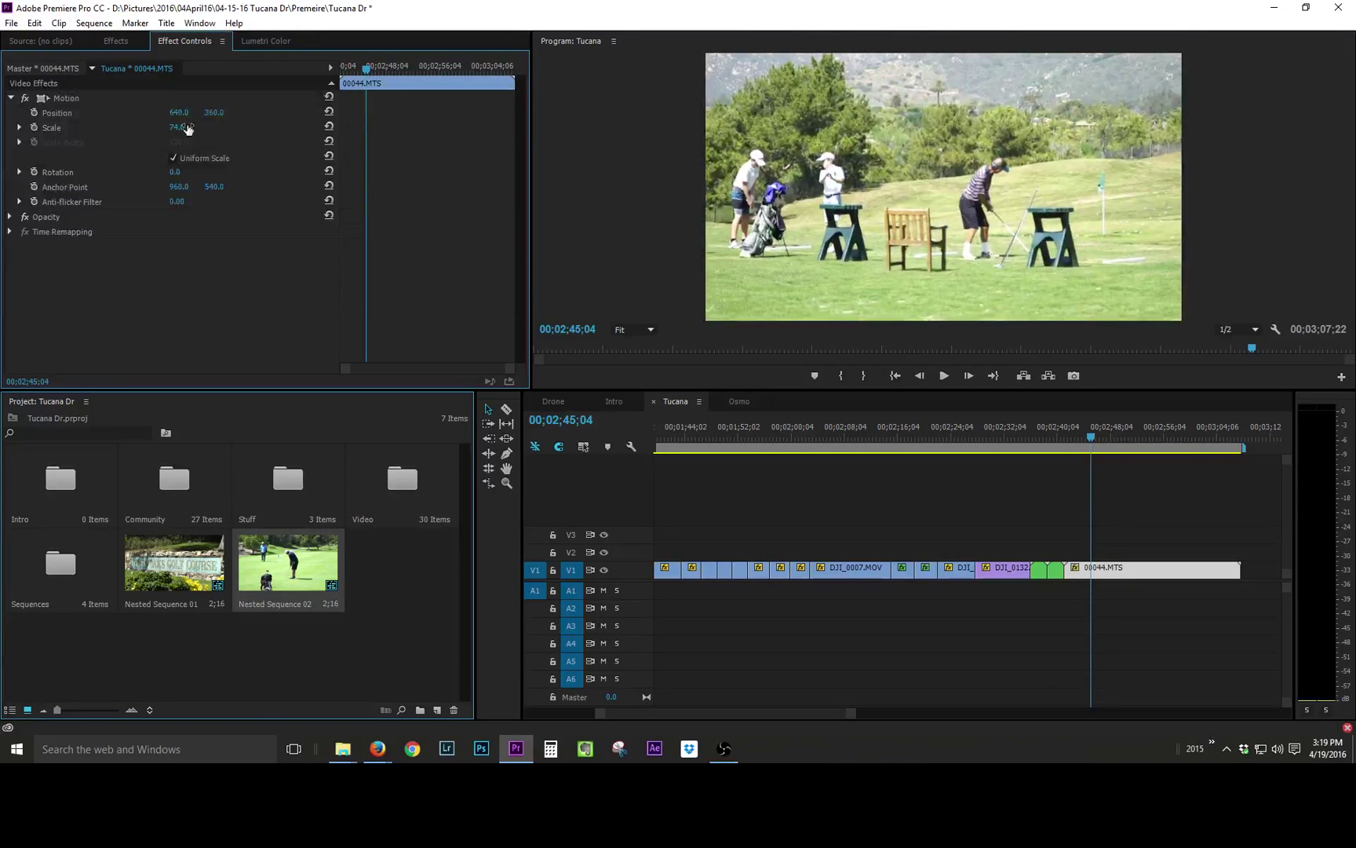
Step: Remove the part of 00044.MTS before 00;03;02;02, close the gap, and trim the clip's end to 00;02;44;05
left_click_drag(1091, 431, 1201, 417)
key("ctrl+k")
key("Delete")
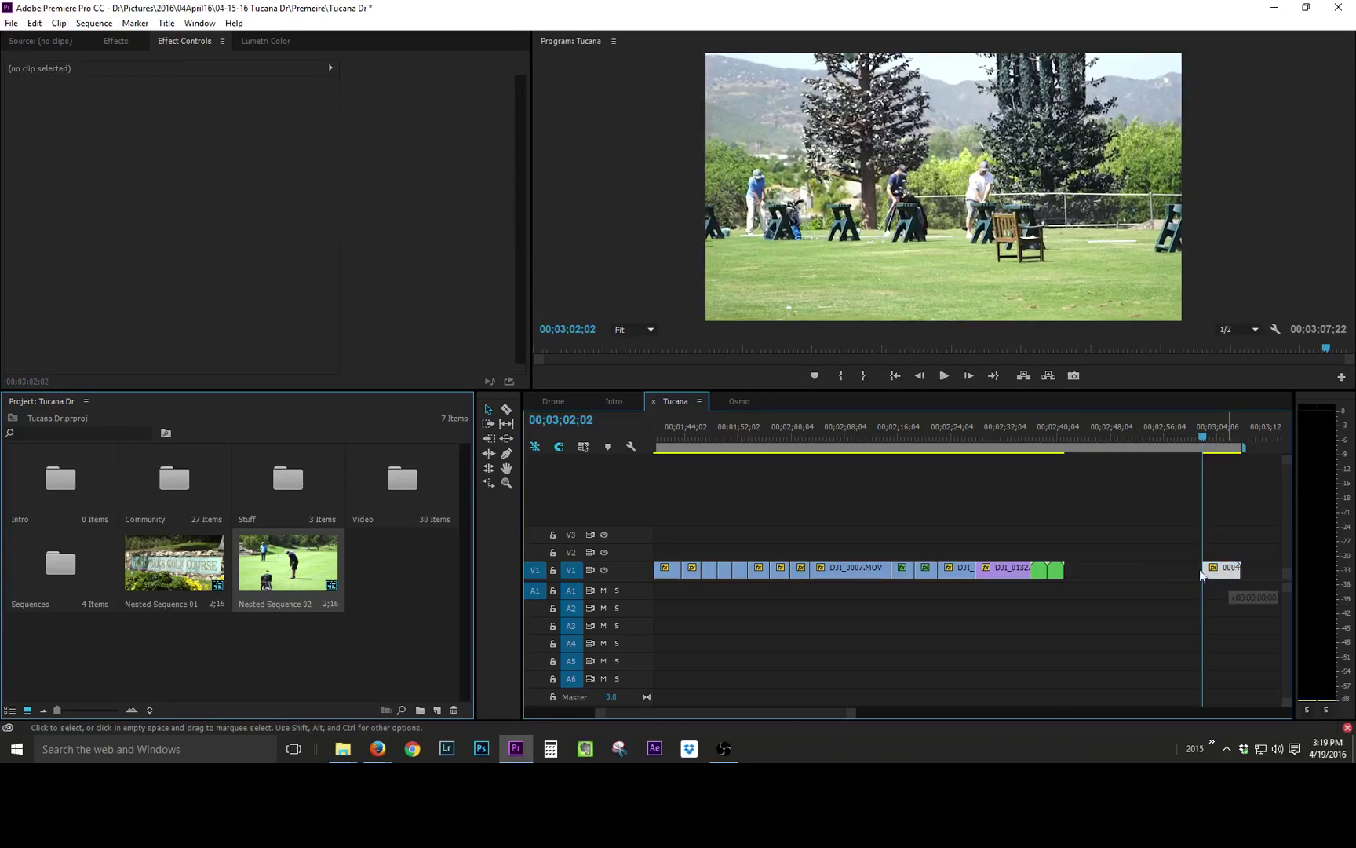
left_click(1095, 569)
key("Delete")
left_click(1073, 431)
left_click_drag(1074, 431, 1085, 426)
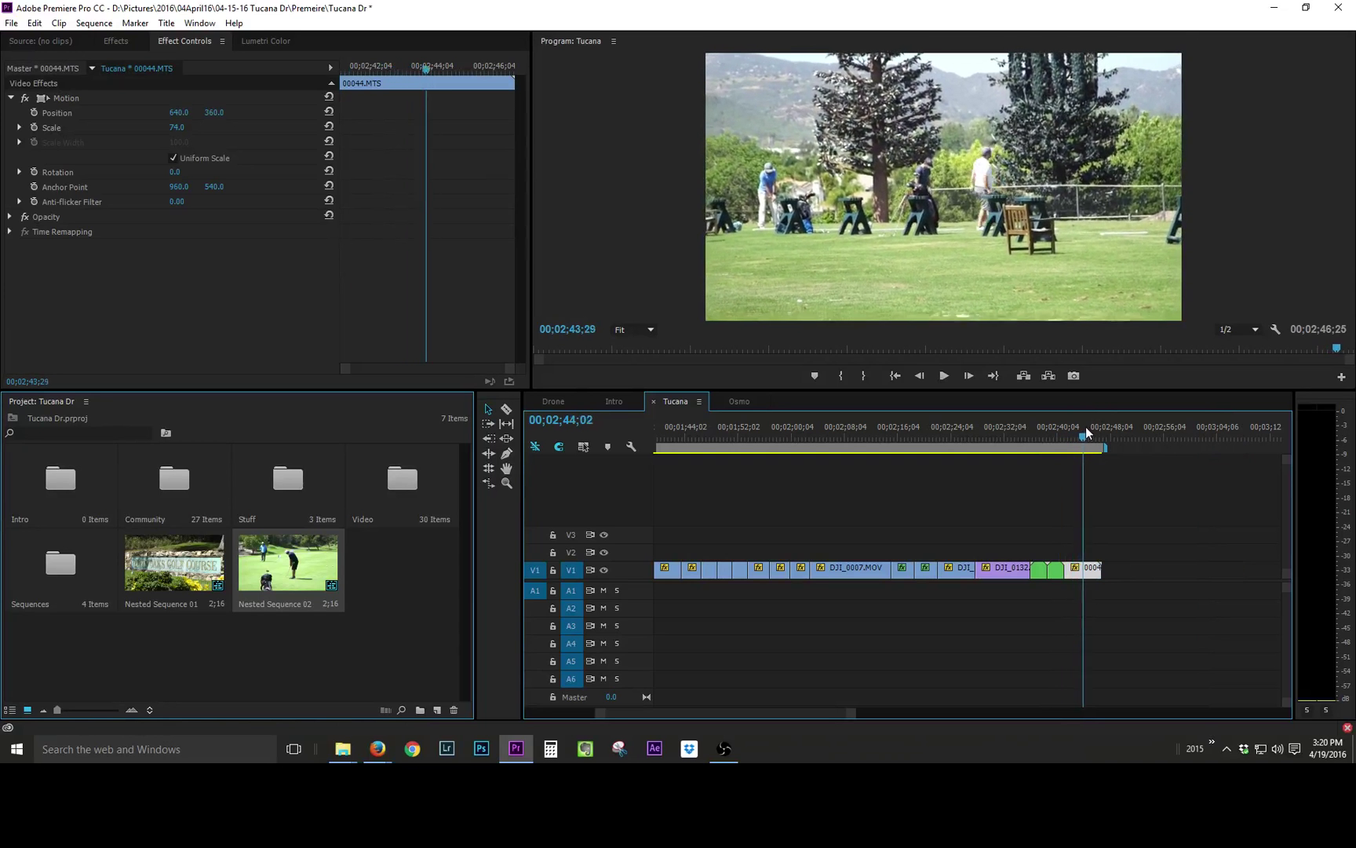
Step: Nest the trimmed 00044.MTS clip as Nested Sequence 03 and apply Warp Stabilizer to it
right_click(1096, 573)
left_click(1114, 384)
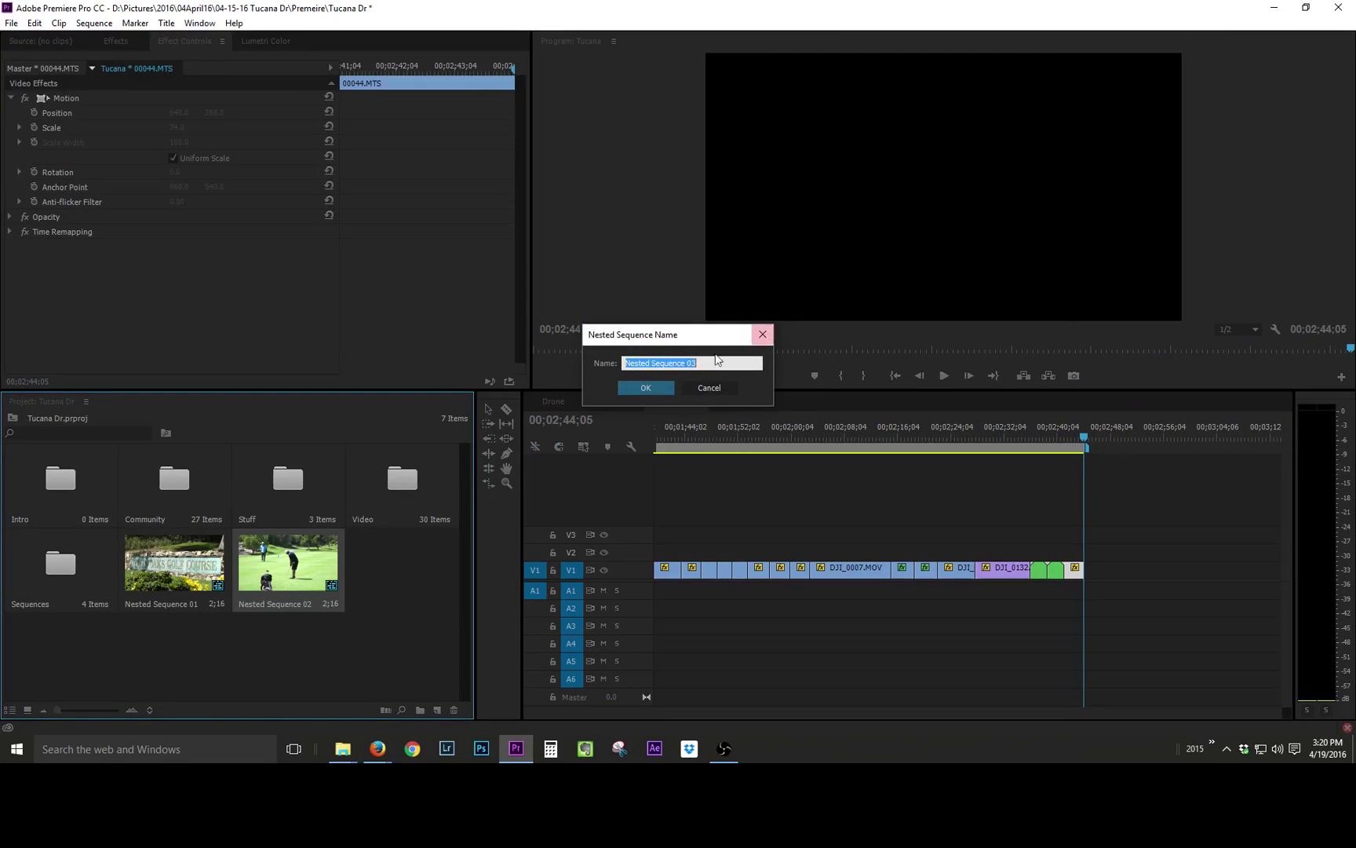
key("Return")
left_click(116, 41)
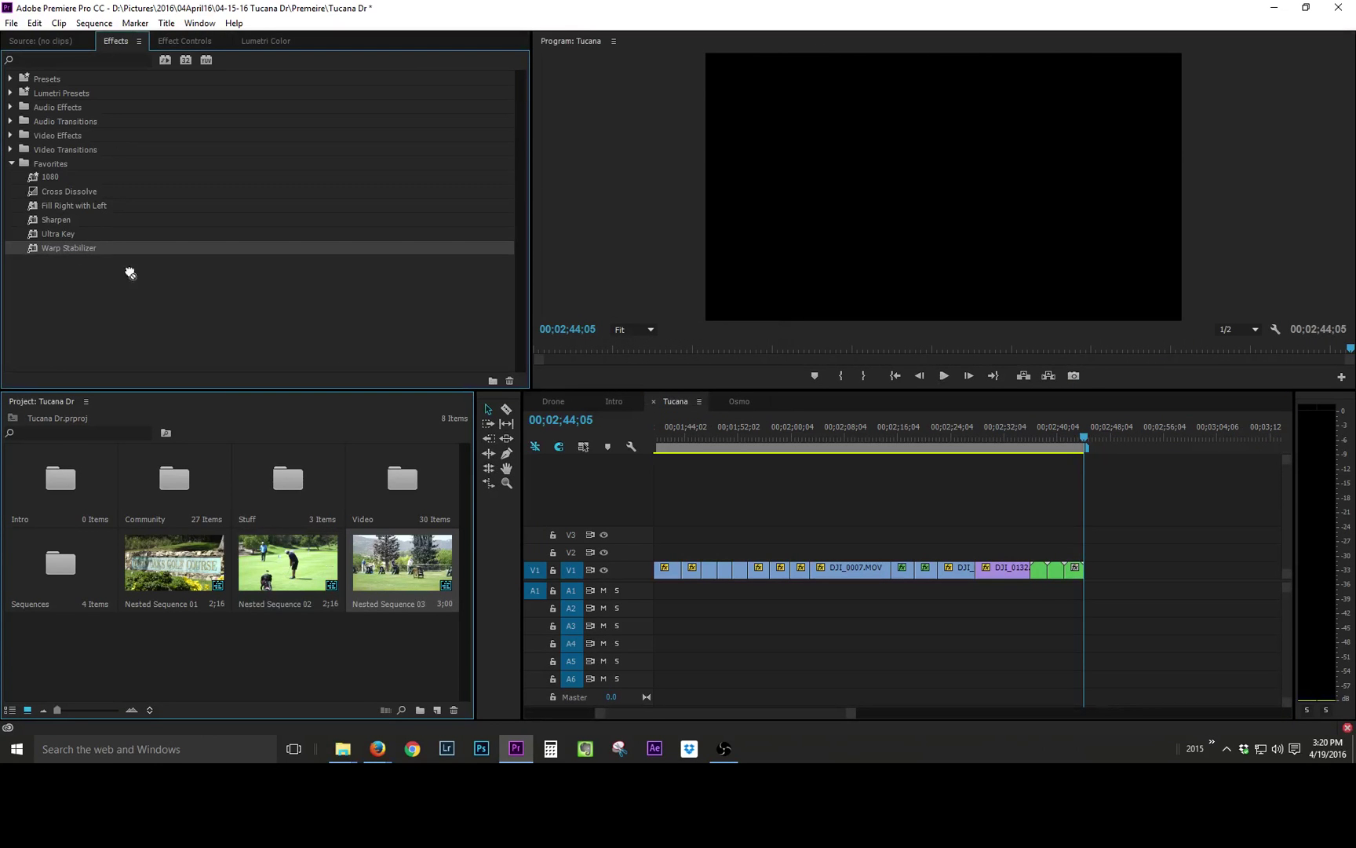
left_click_drag(131, 273, 1075, 568)
Step: Play back the sequence across the cut into Nested Sequence 03
left_click(1077, 437)
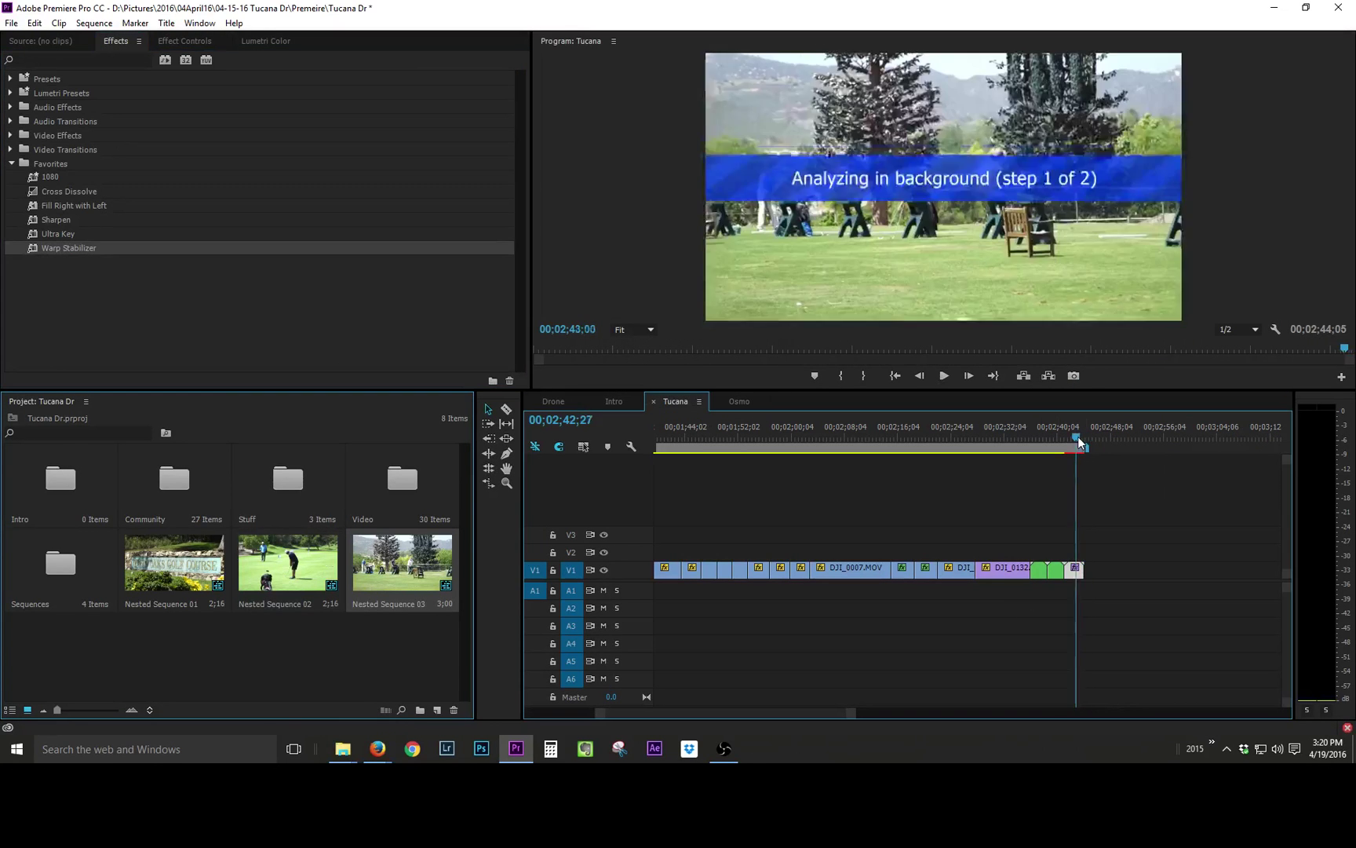
left_click_drag(1078, 439, 1050, 442)
key("space")
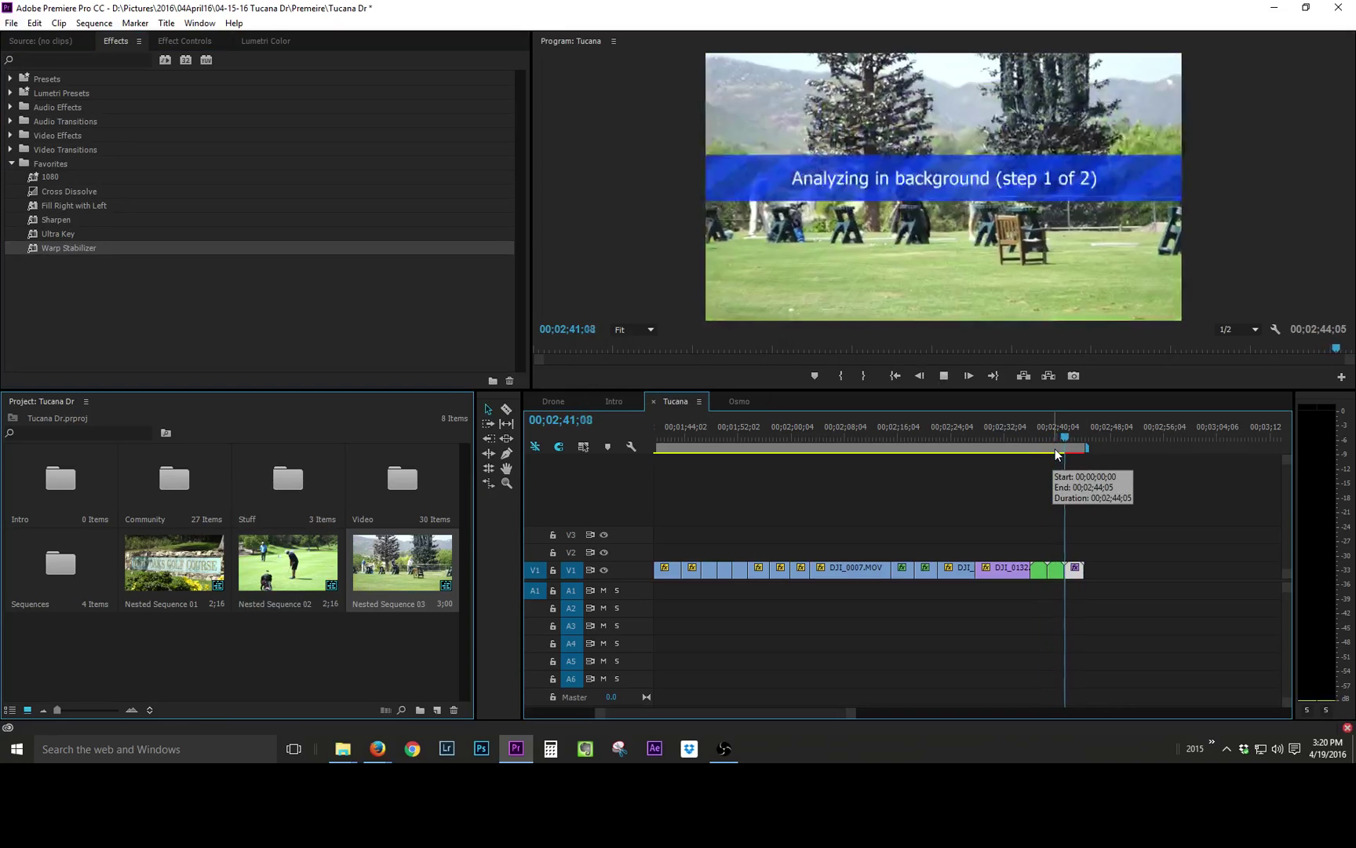
key("space")
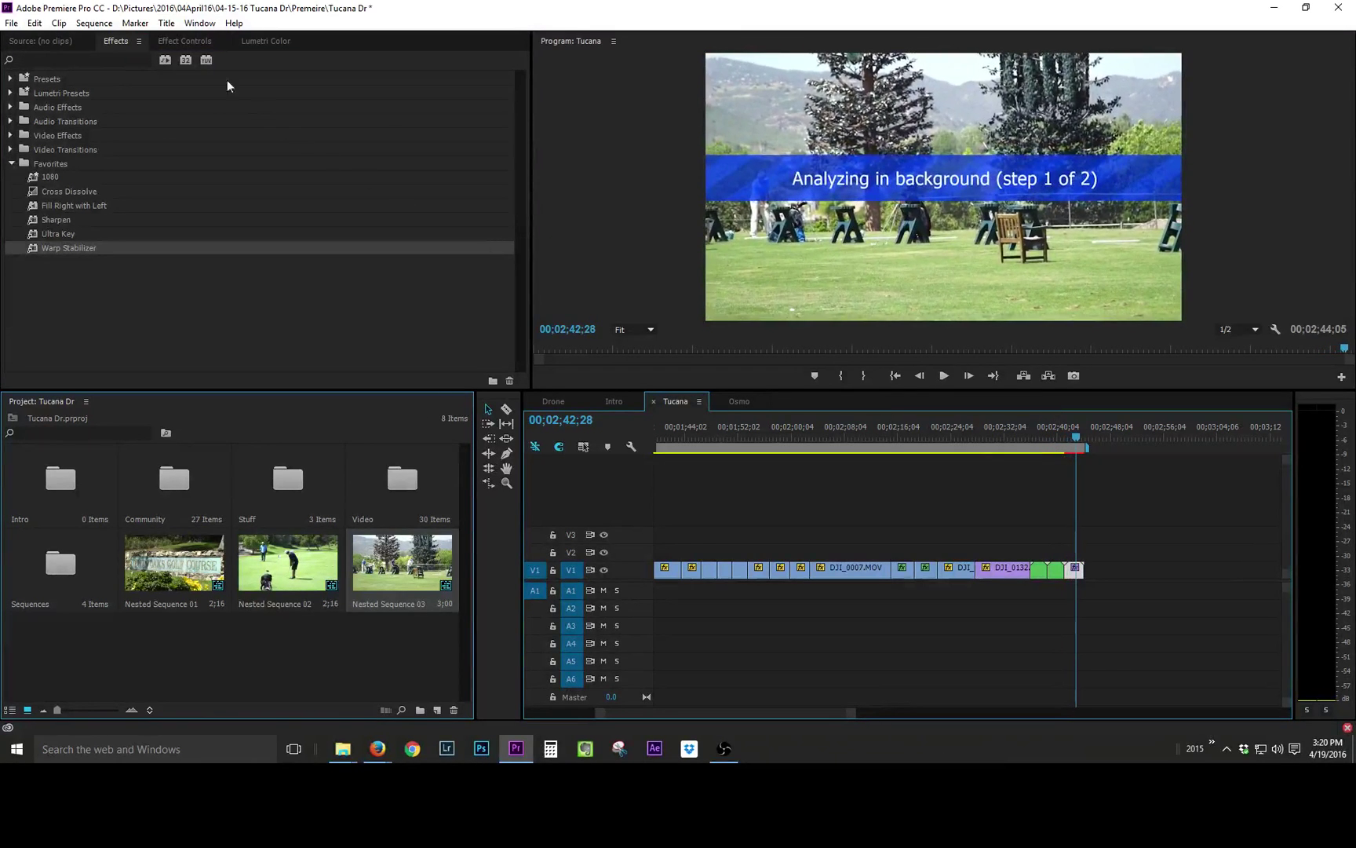
Step: Set the Warp Stabilizer result of Nested Sequence 03 to No Motion and scrub through the stabilized clip
left_click(181, 34)
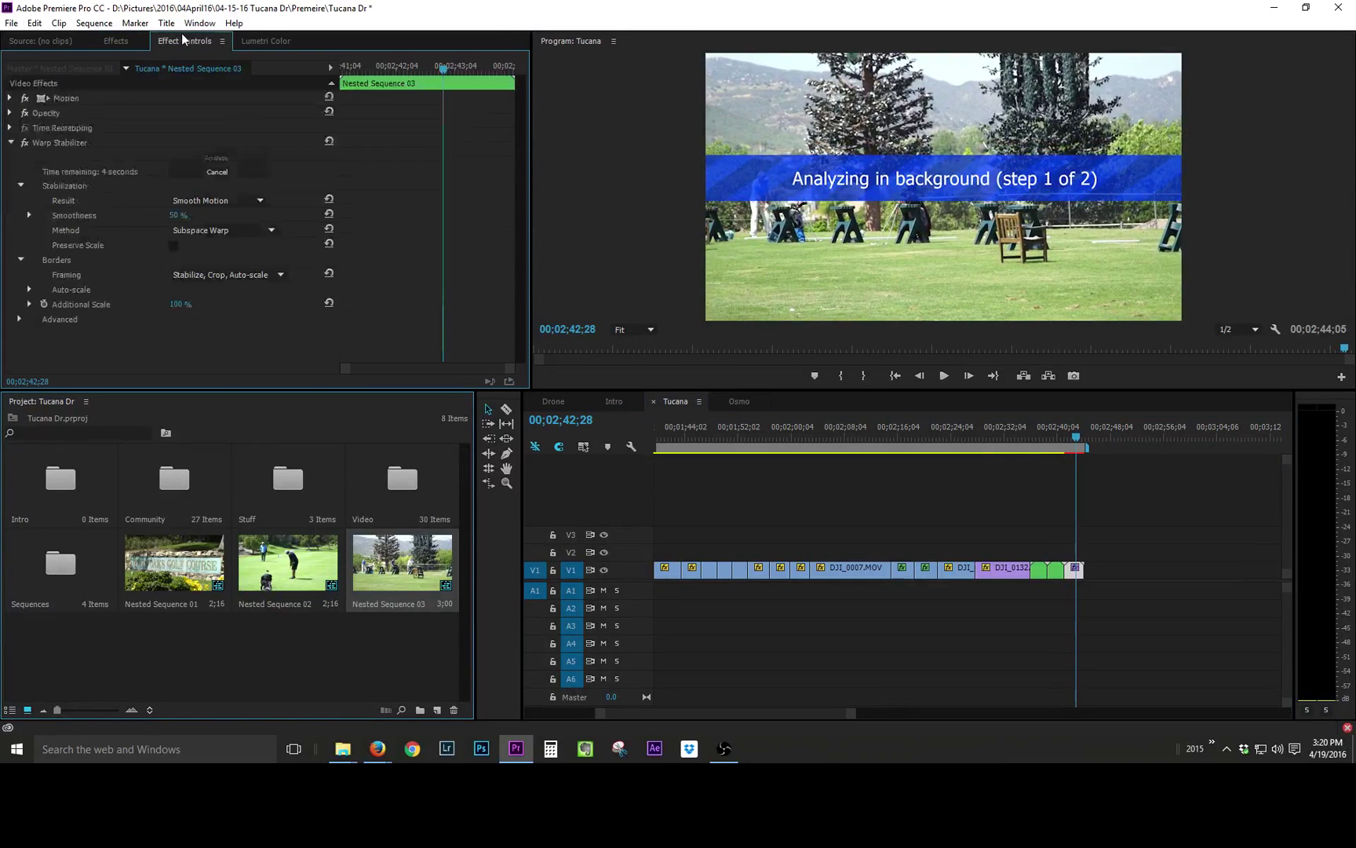
left_click(217, 200)
left_click(201, 229)
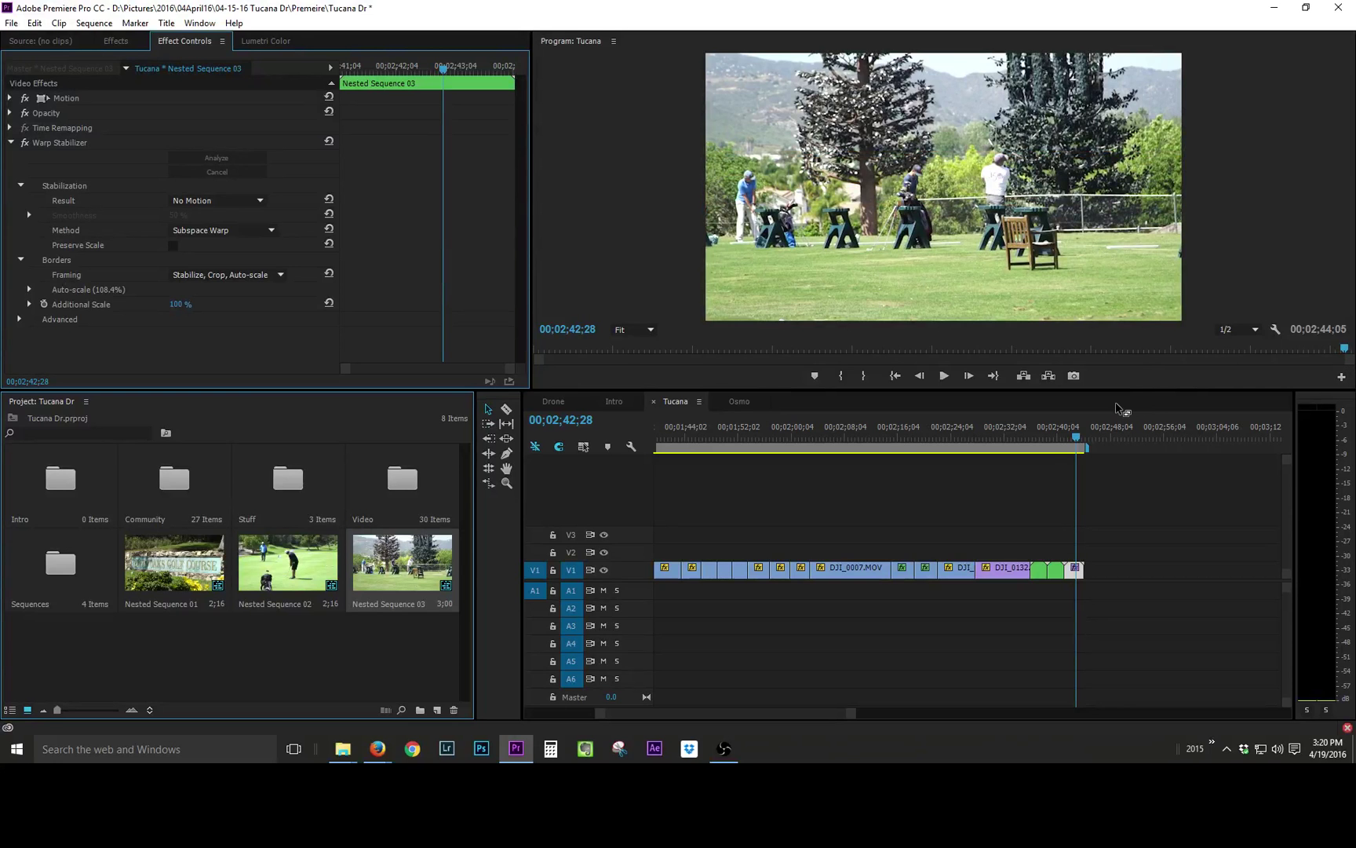
mouse_move(1068, 441)
left_mouse_down()
mouse_move(1035, 445)
mouse_move(1077, 441)
left_mouse_up()
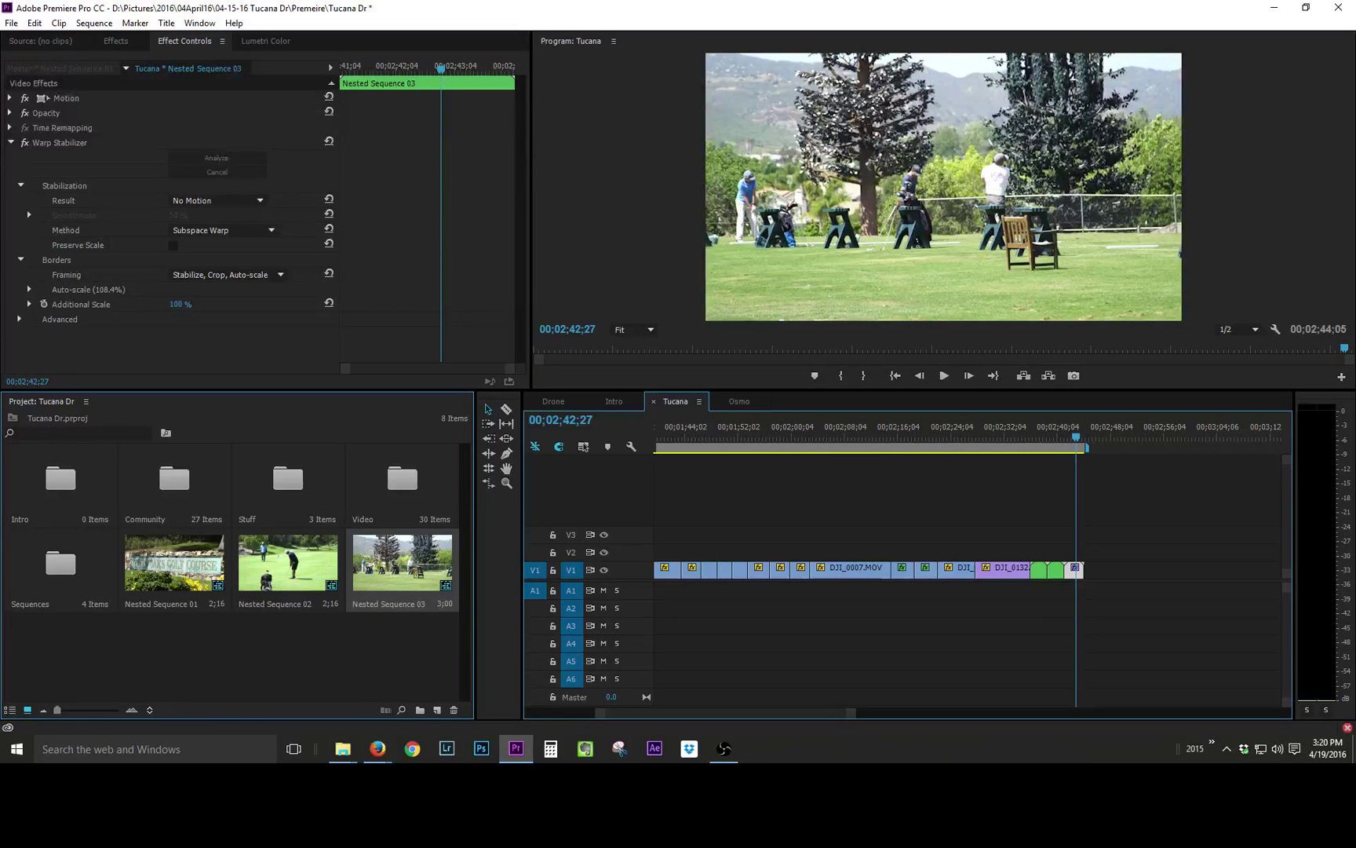
Step: Add 00053.MTS from the Community bin to V1 after Nested Sequence 03 and delete its audio
double_click(174, 478)
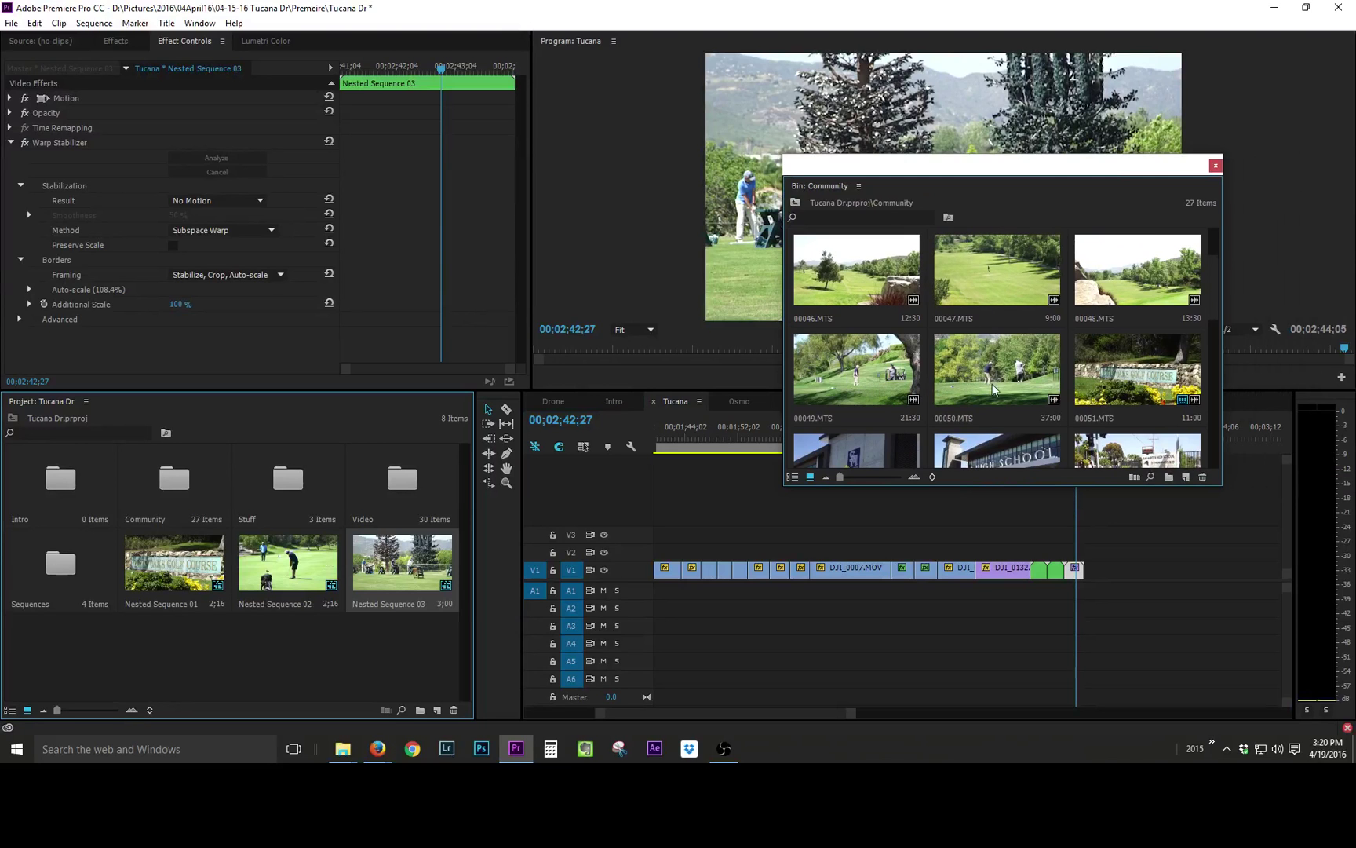
scroll(986, 333, "down", 3)
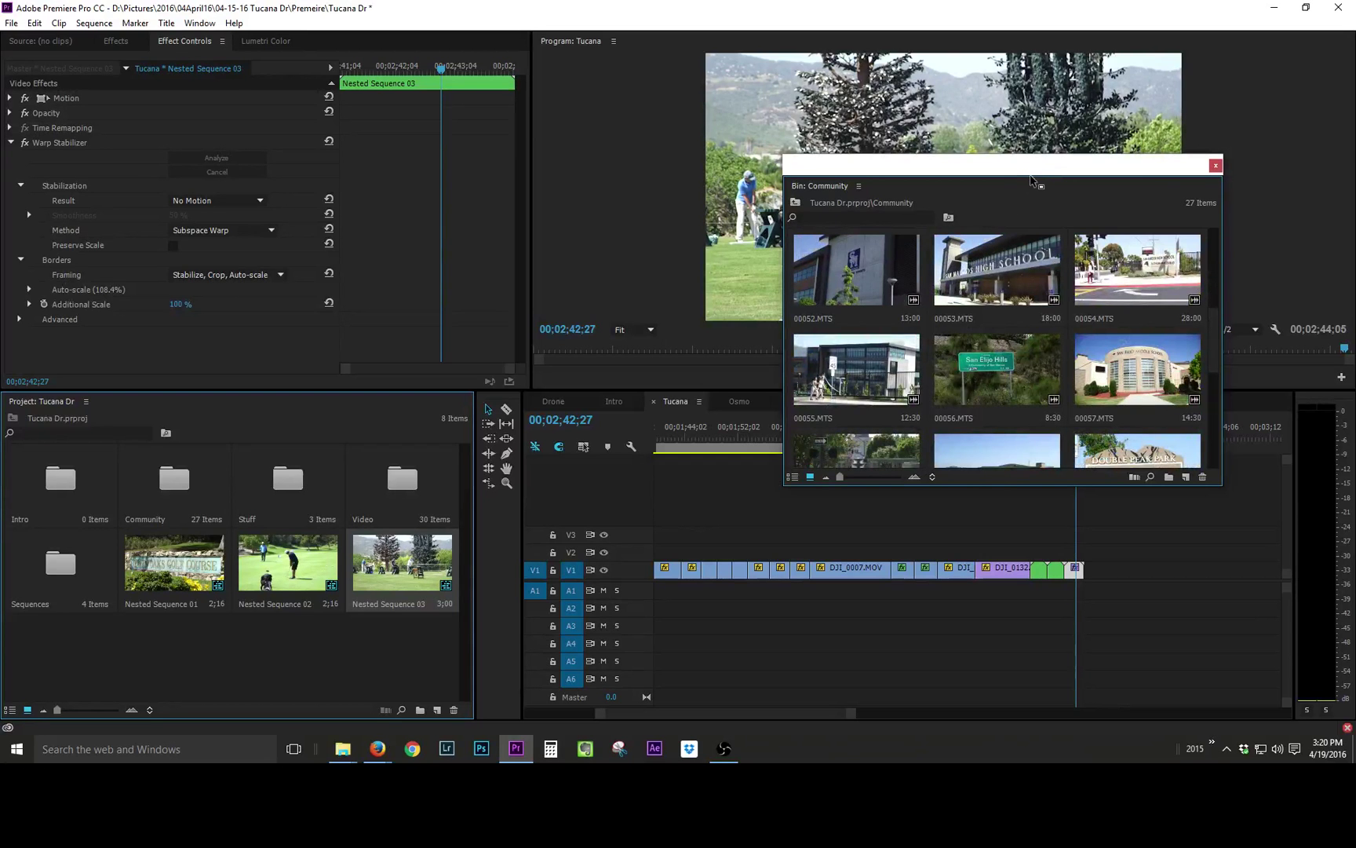
key("ctrl+w")
left_click_drag(1107, 585, 1103, 591)
key("Delete")
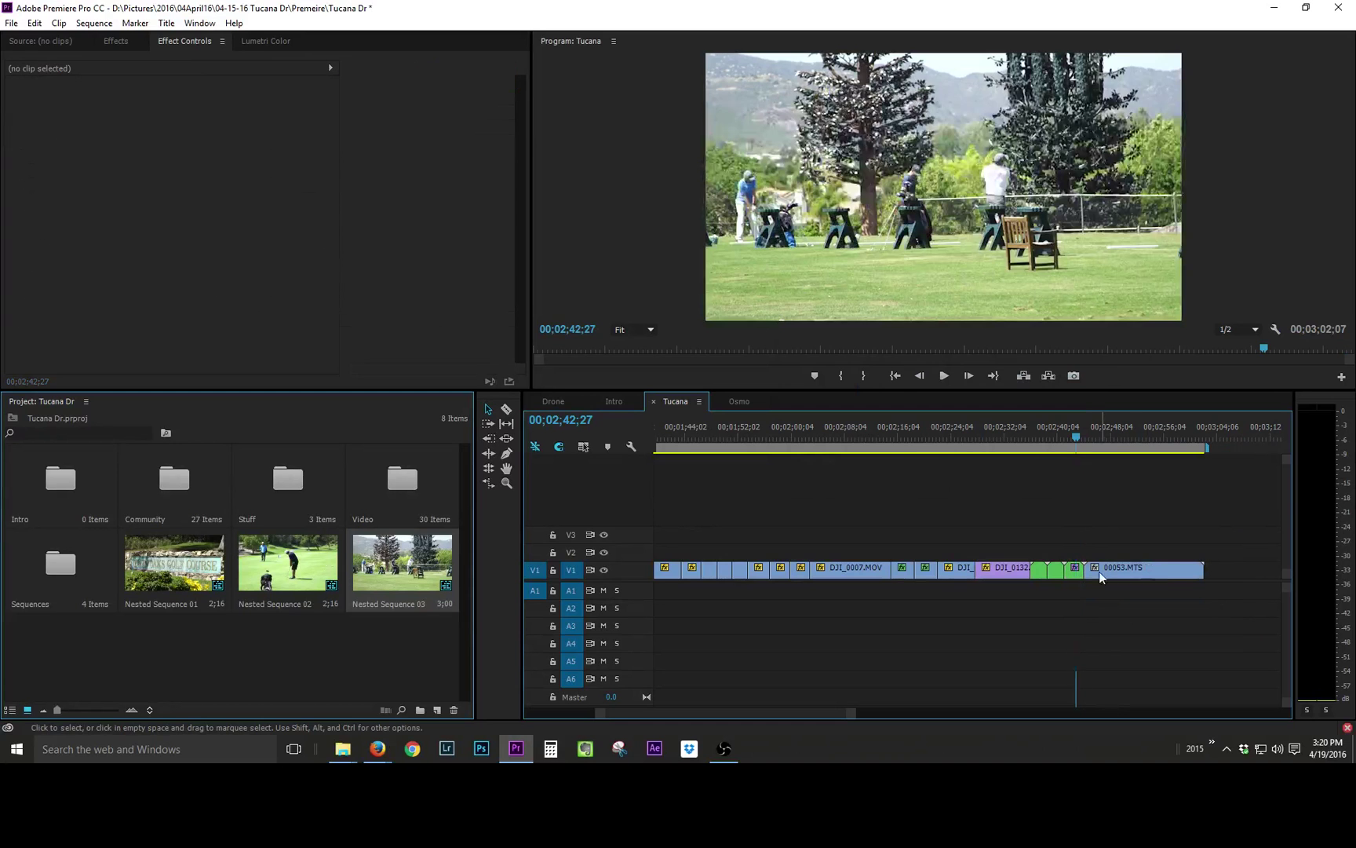
Step: Scrub through 00053.MTS and split off its opening section where the full school sign is in frame
left_click(1090, 430)
left_click(1120, 567)
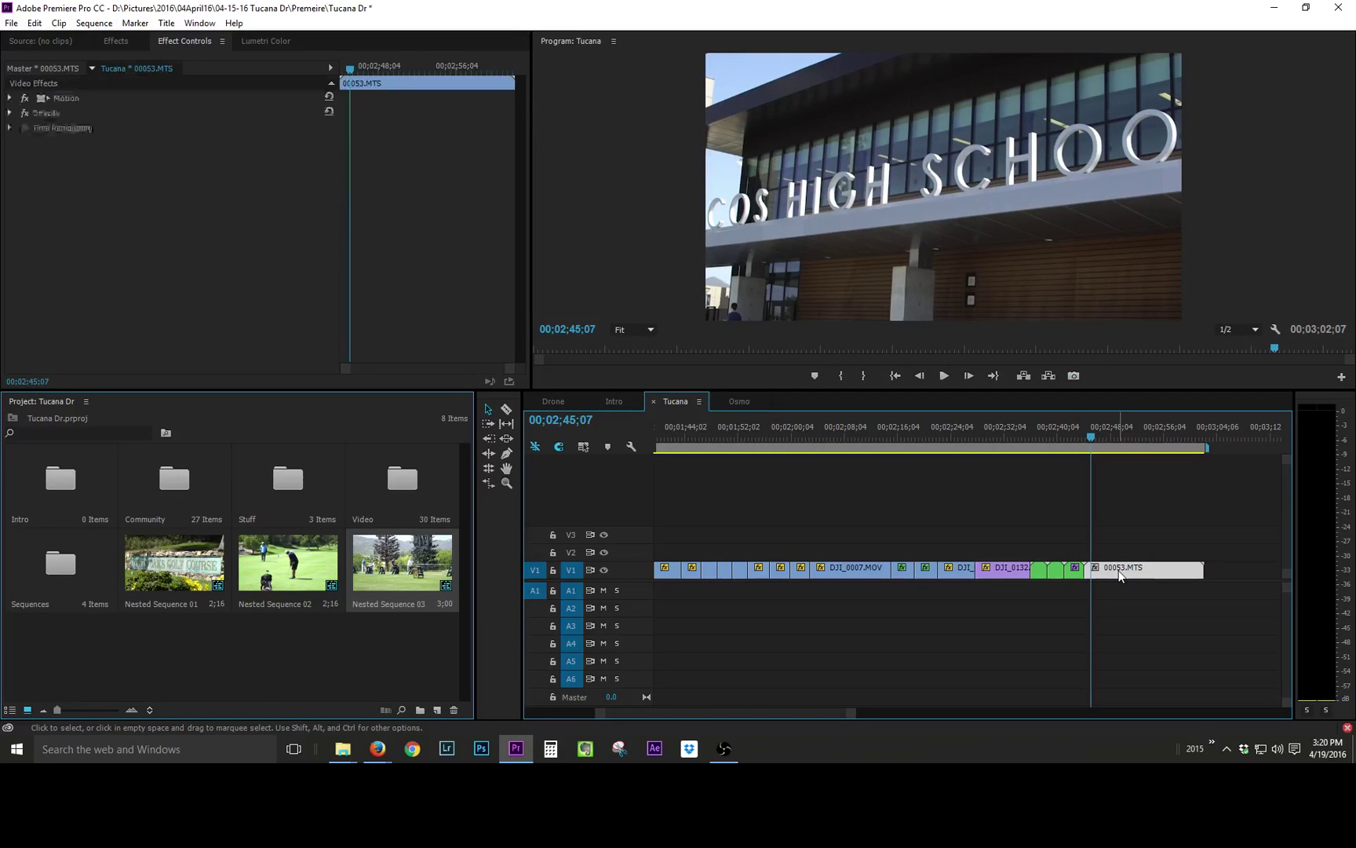
left_click_drag(1093, 431, 1120, 431)
key("c")
left_click(1105, 566)
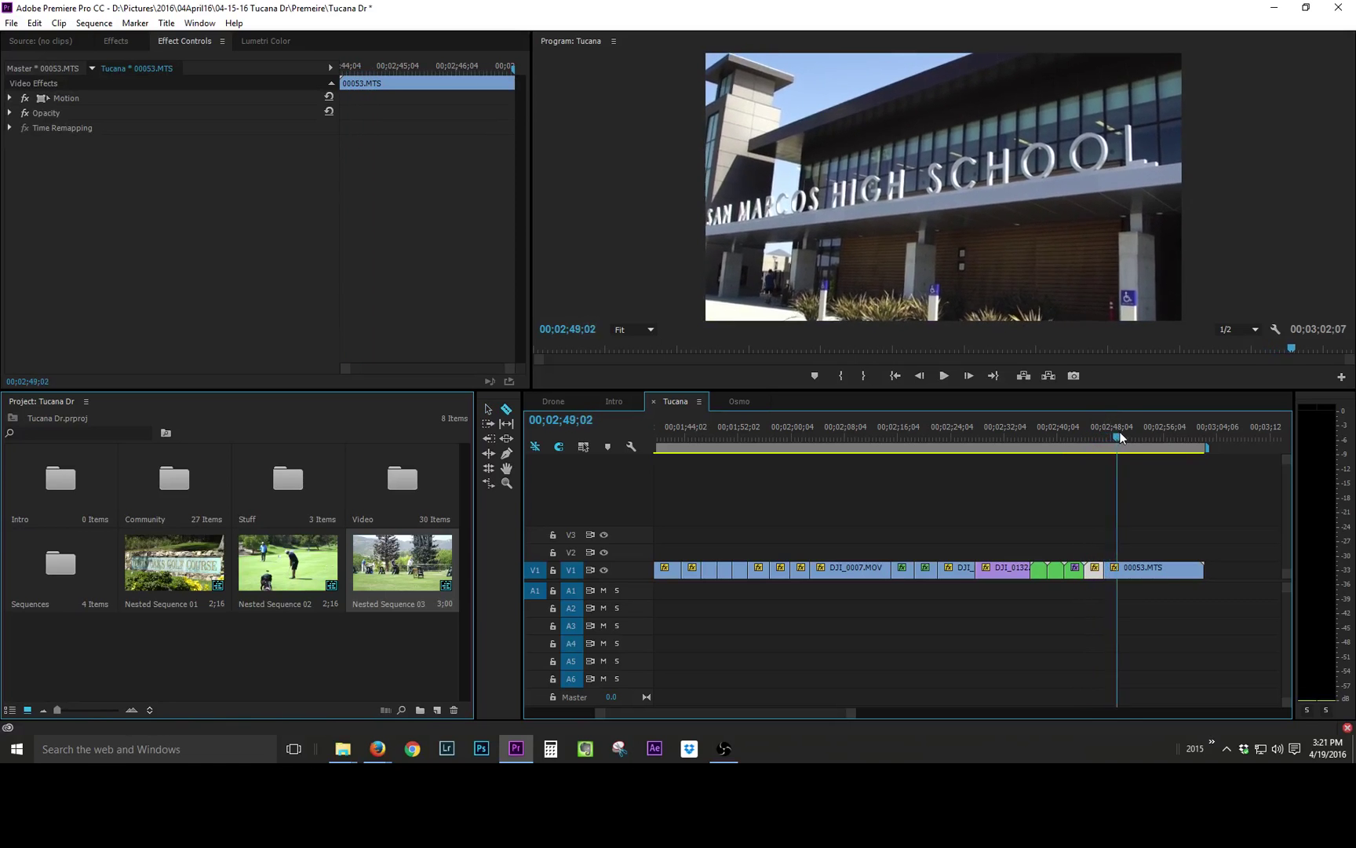
Step: Cut and delete 00053.MTS after 00;02;49;14, then move the kept section over the opening piece against Nested Sequence 03
left_click(1119, 567)
key("v")
left_click(1131, 567)
key("Delete")
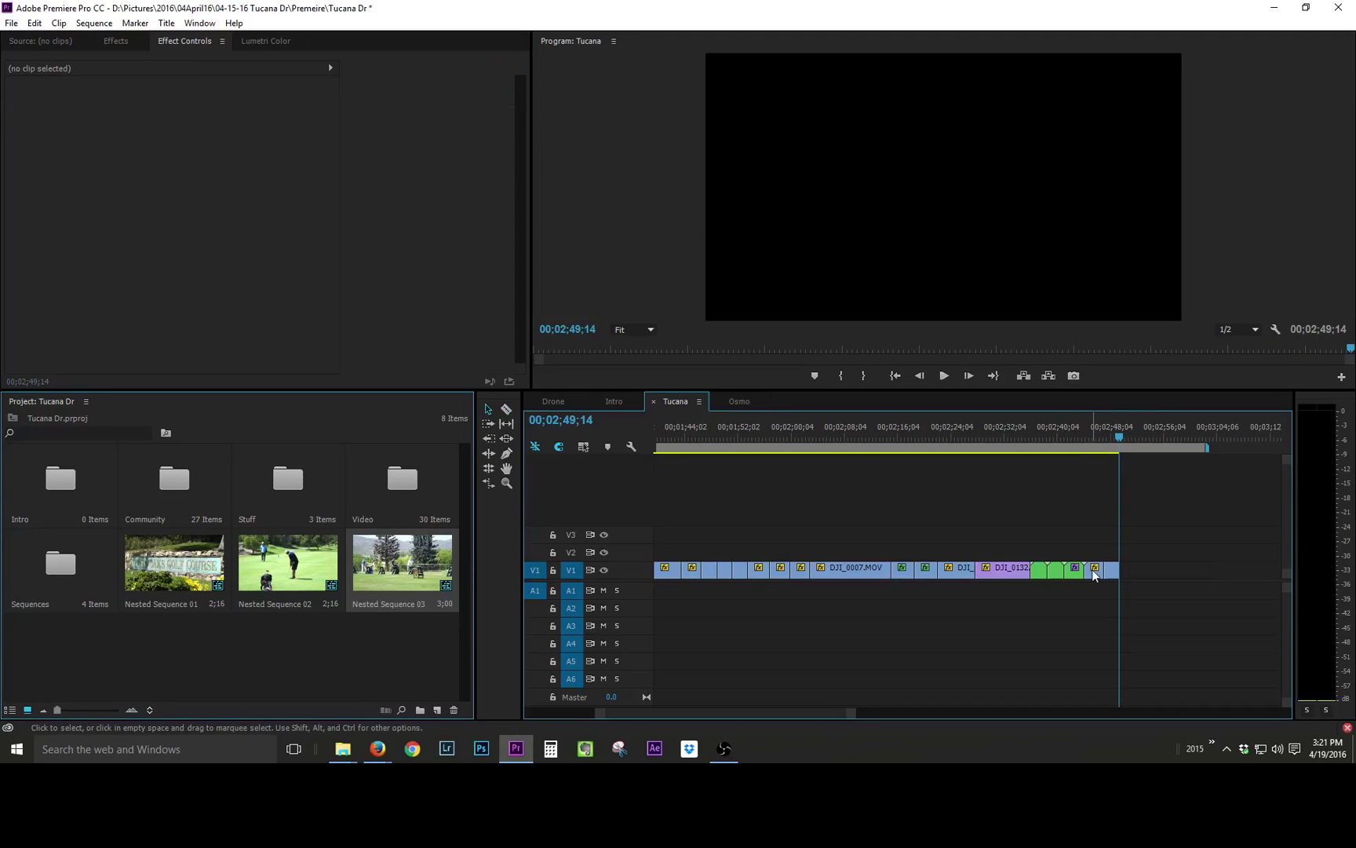
left_click_drag(1112, 573, 1093, 579)
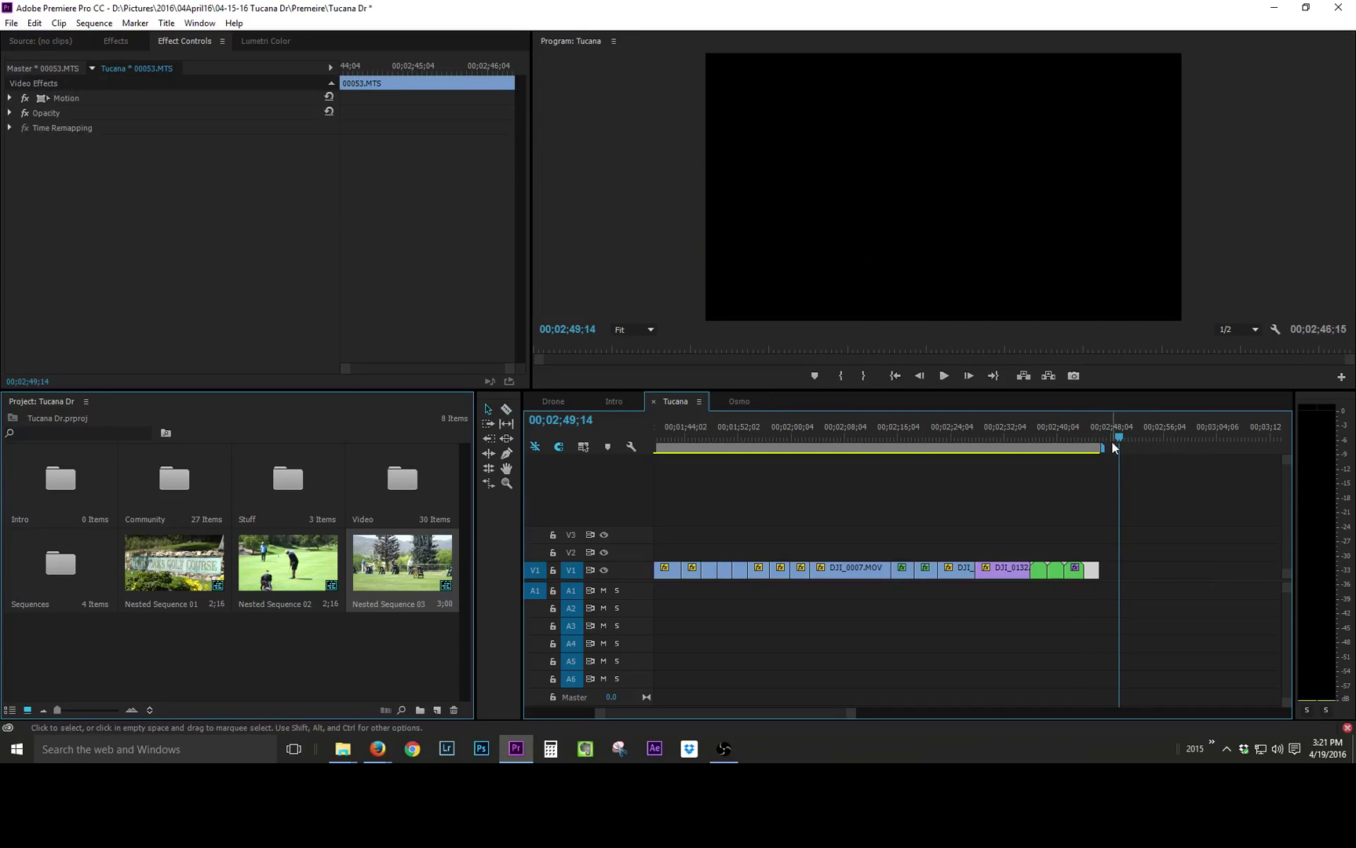
Step: Play back the shortened 00053.MTS clip and scale it down to roughly the frame width in the program view
left_click(1095, 434)
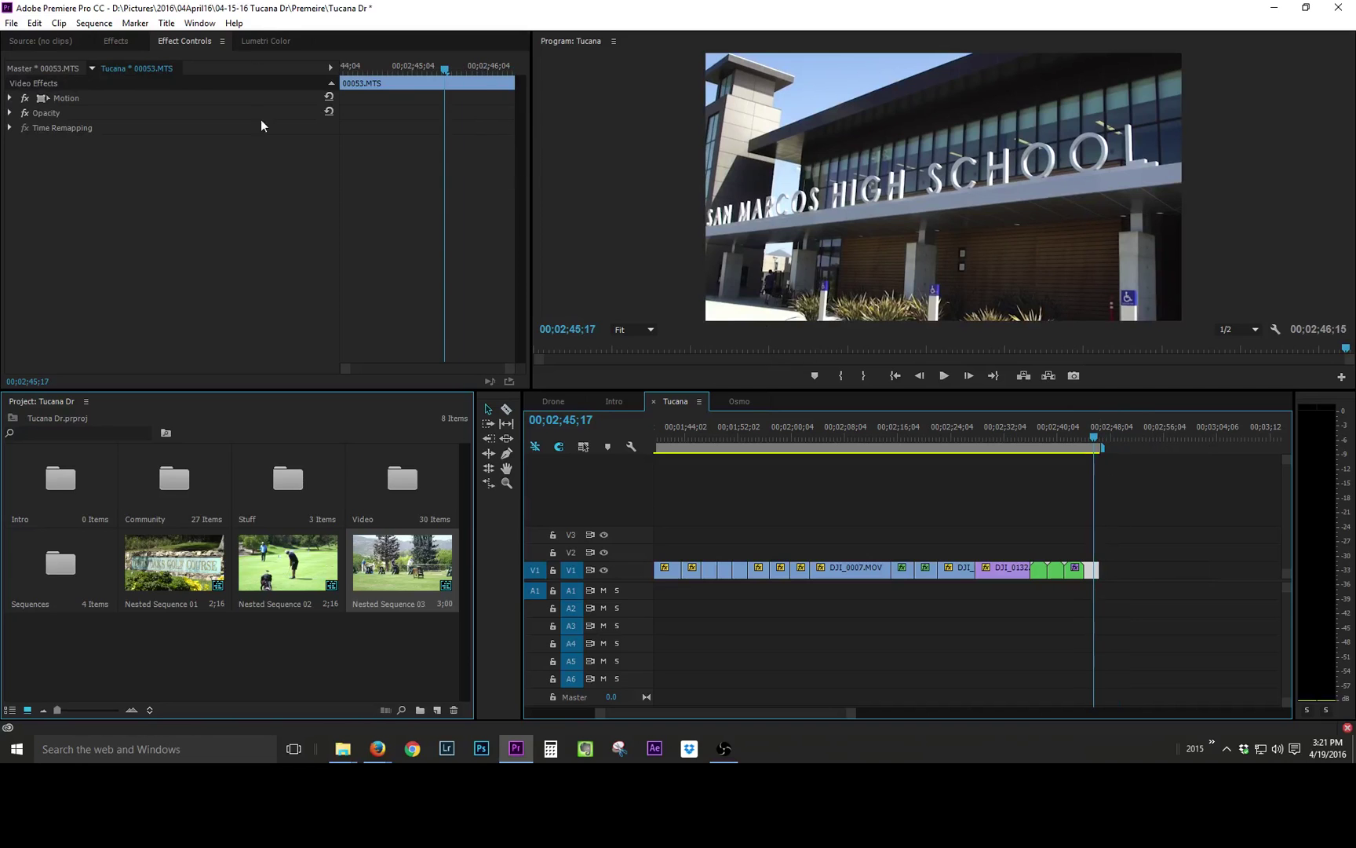
key("space")
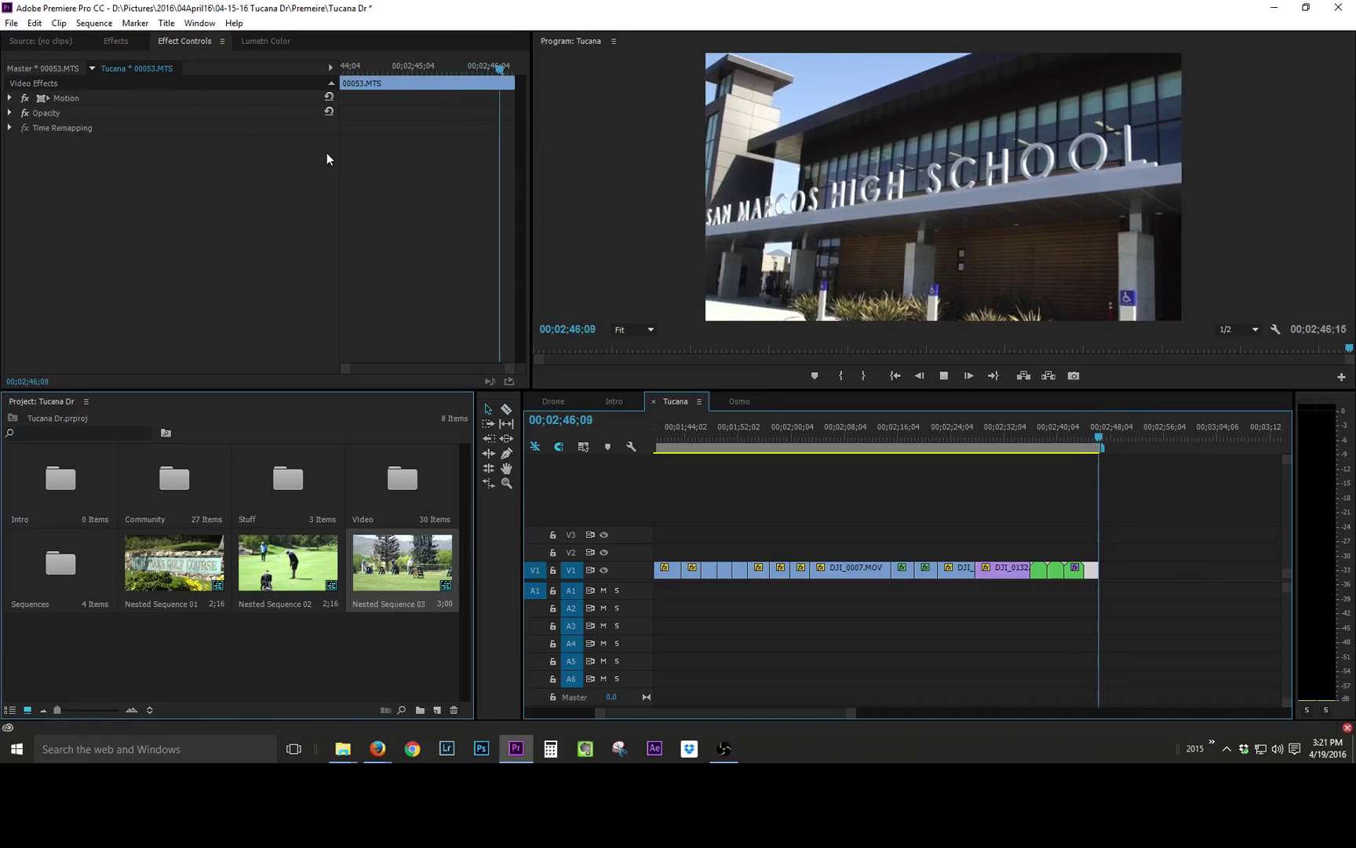
left_click(1093, 432)
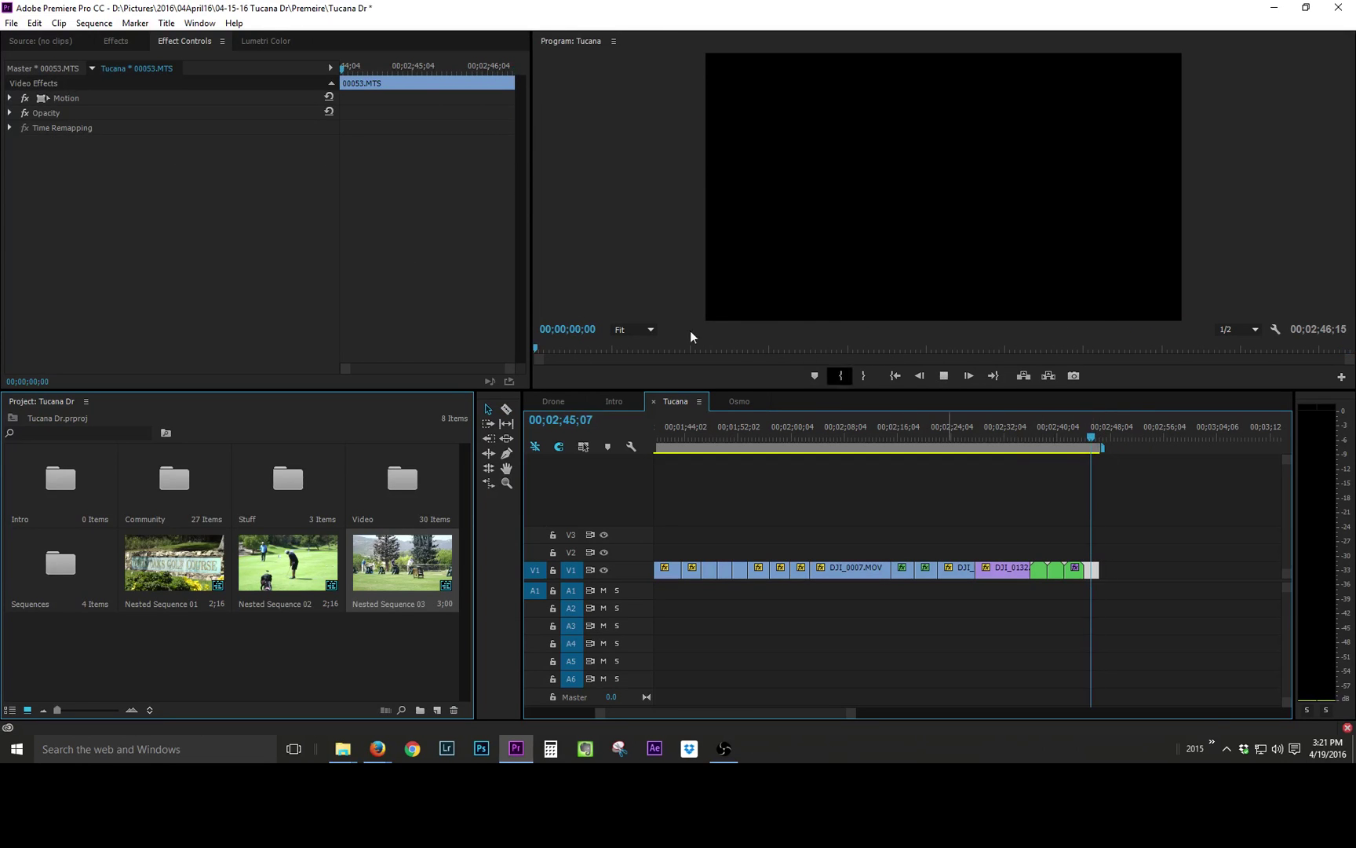
left_click(79, 97)
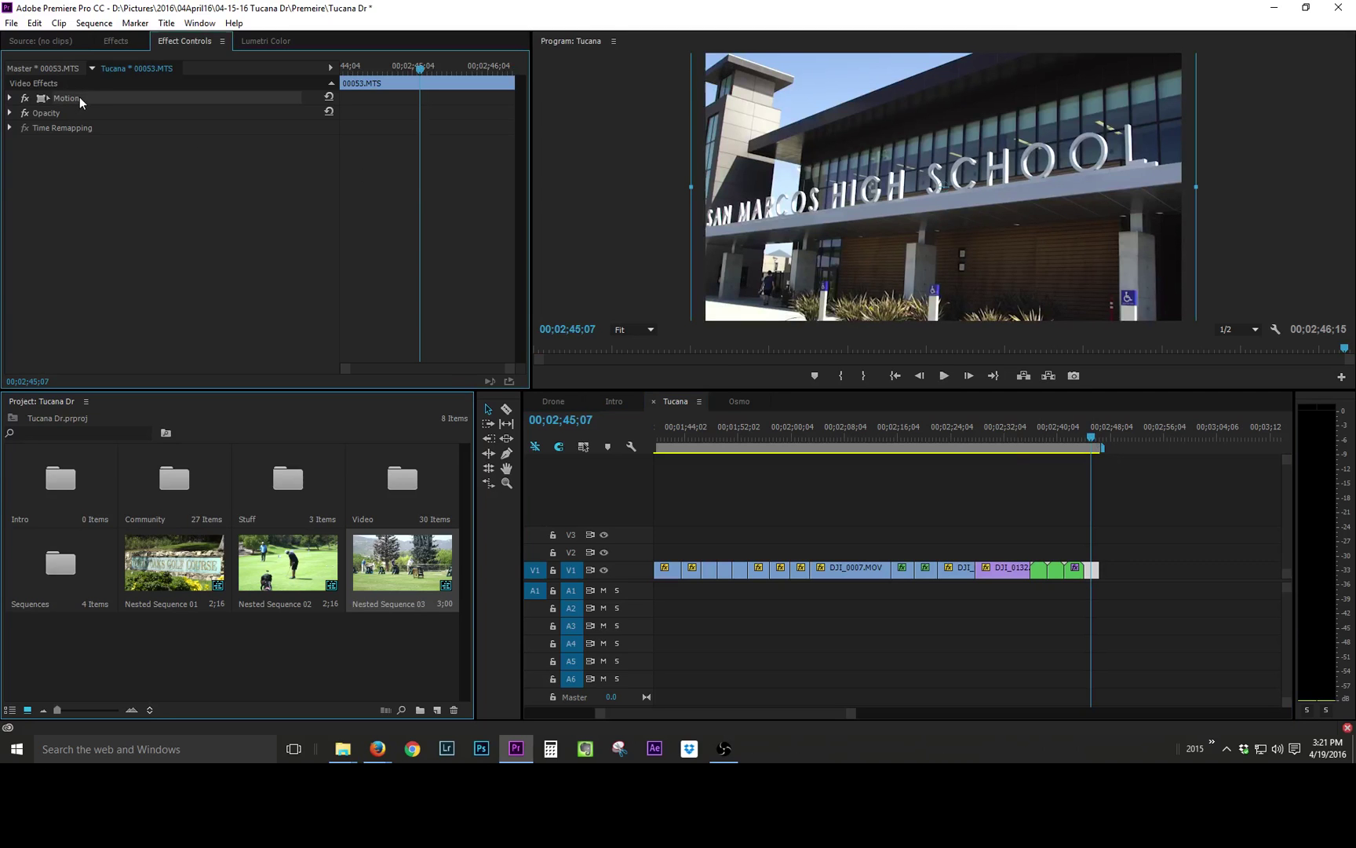
left_click_drag(690, 185, 705, 189)
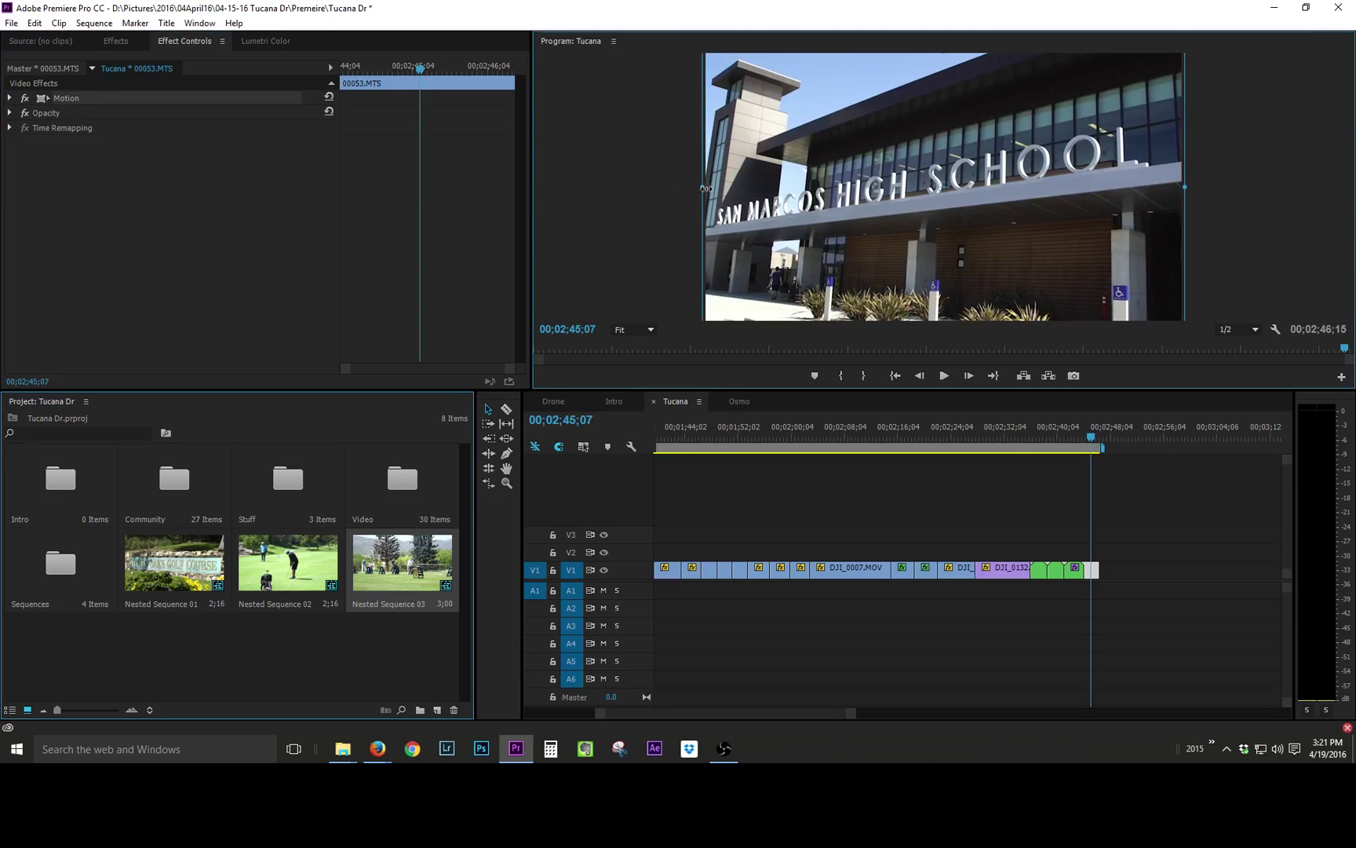
Step: Nest the 00053.MTS clip at the end of V1 under the default name and apply Warp Stabilizer to it
left_click(116, 42)
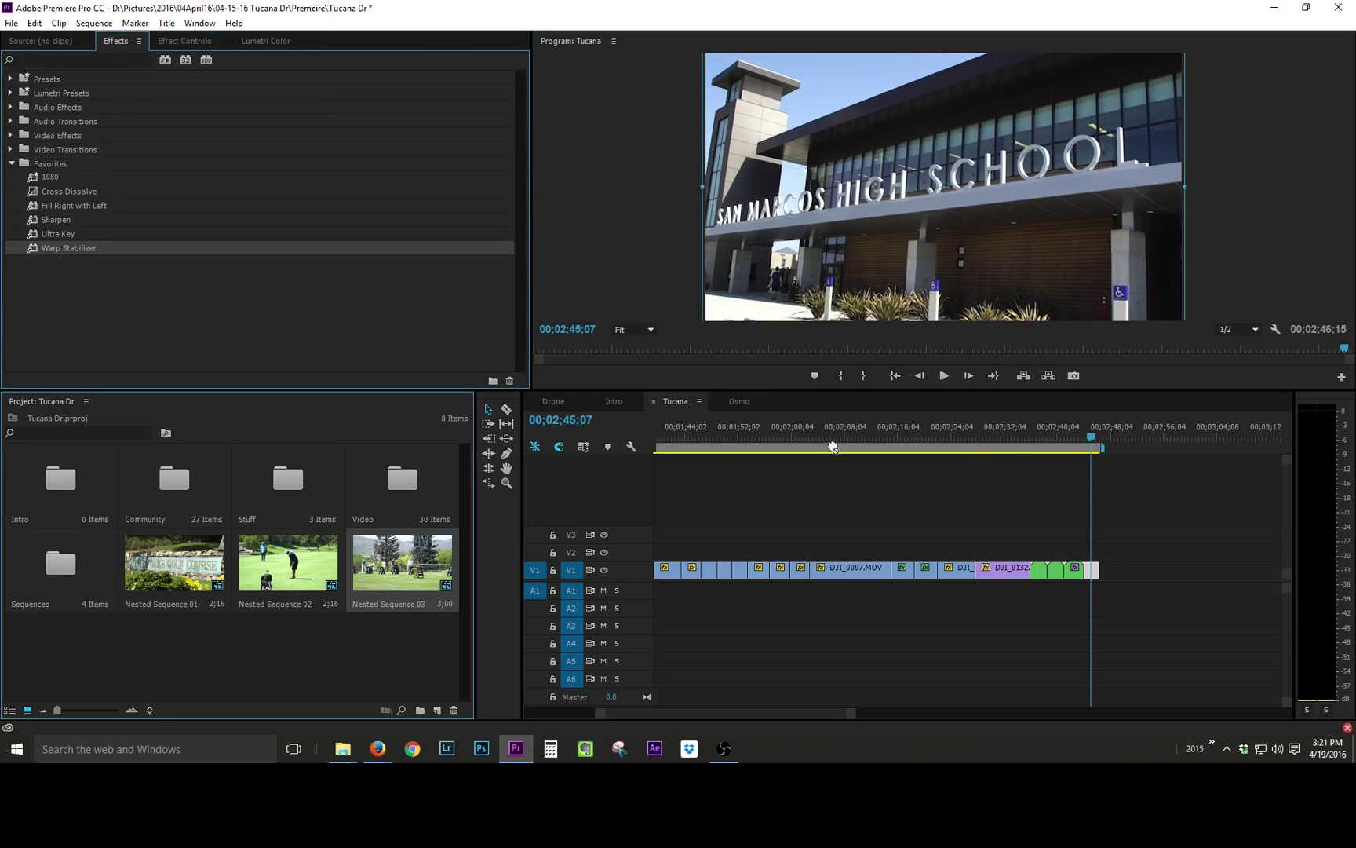
right_click(1096, 567)
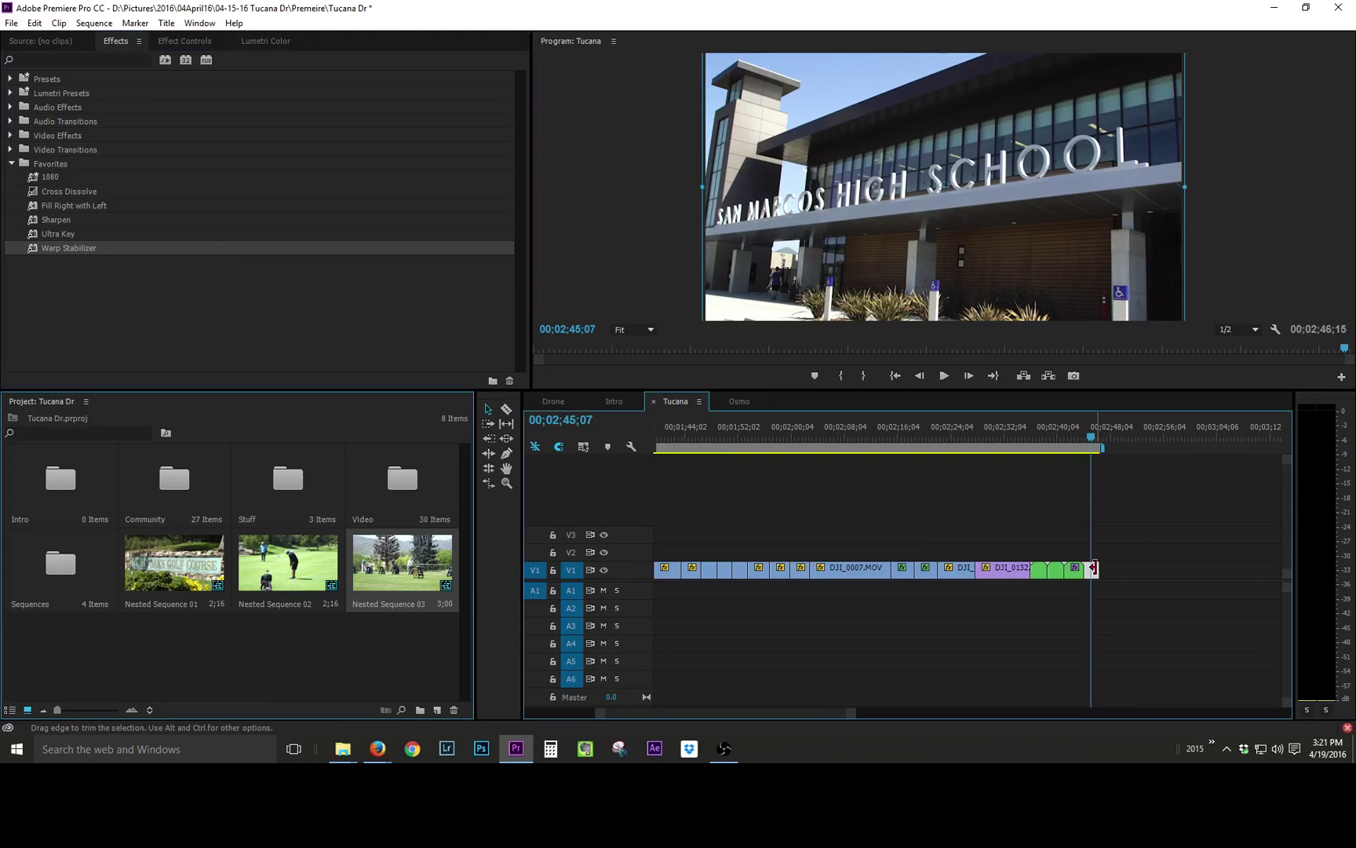
key("Escape")
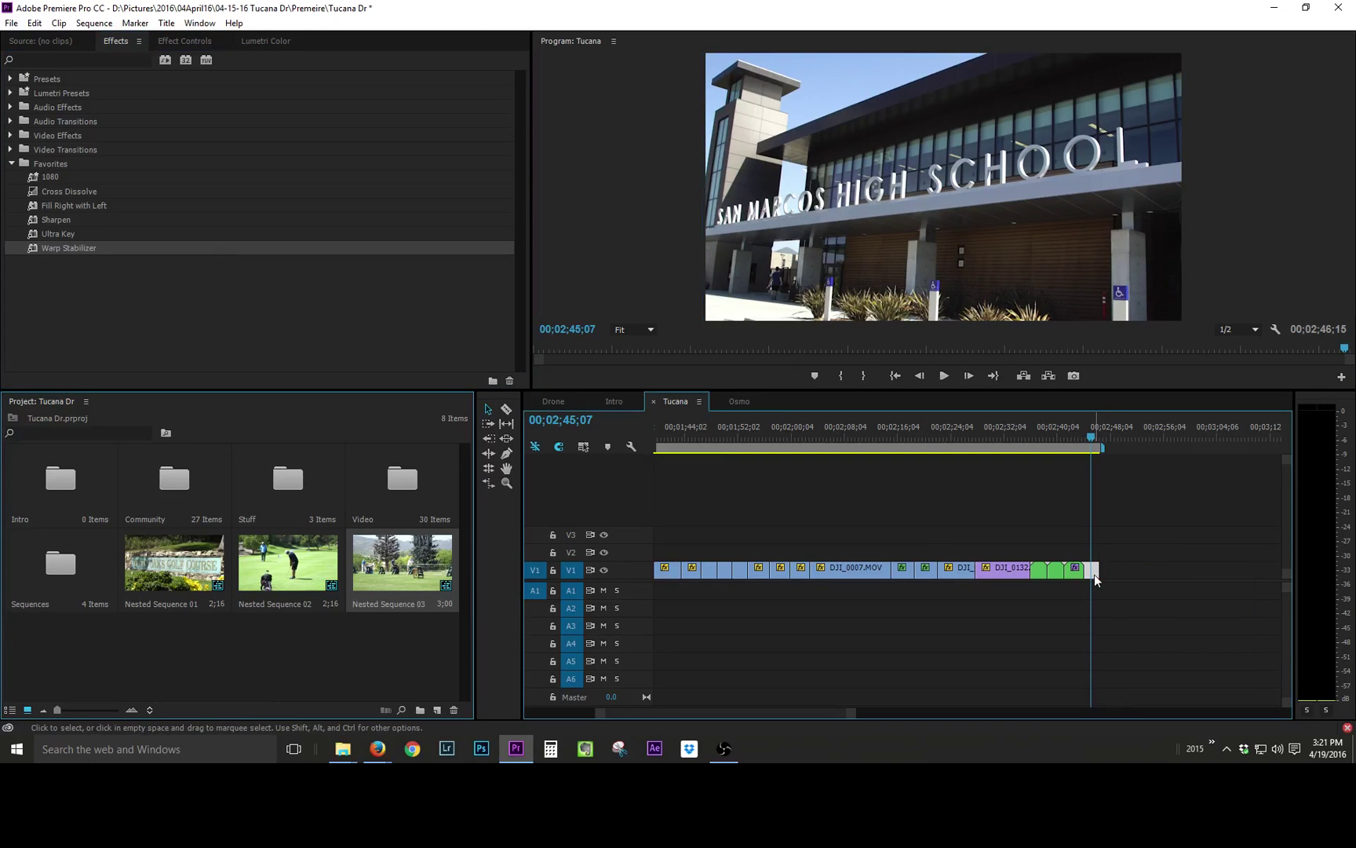
right_click(1095, 573)
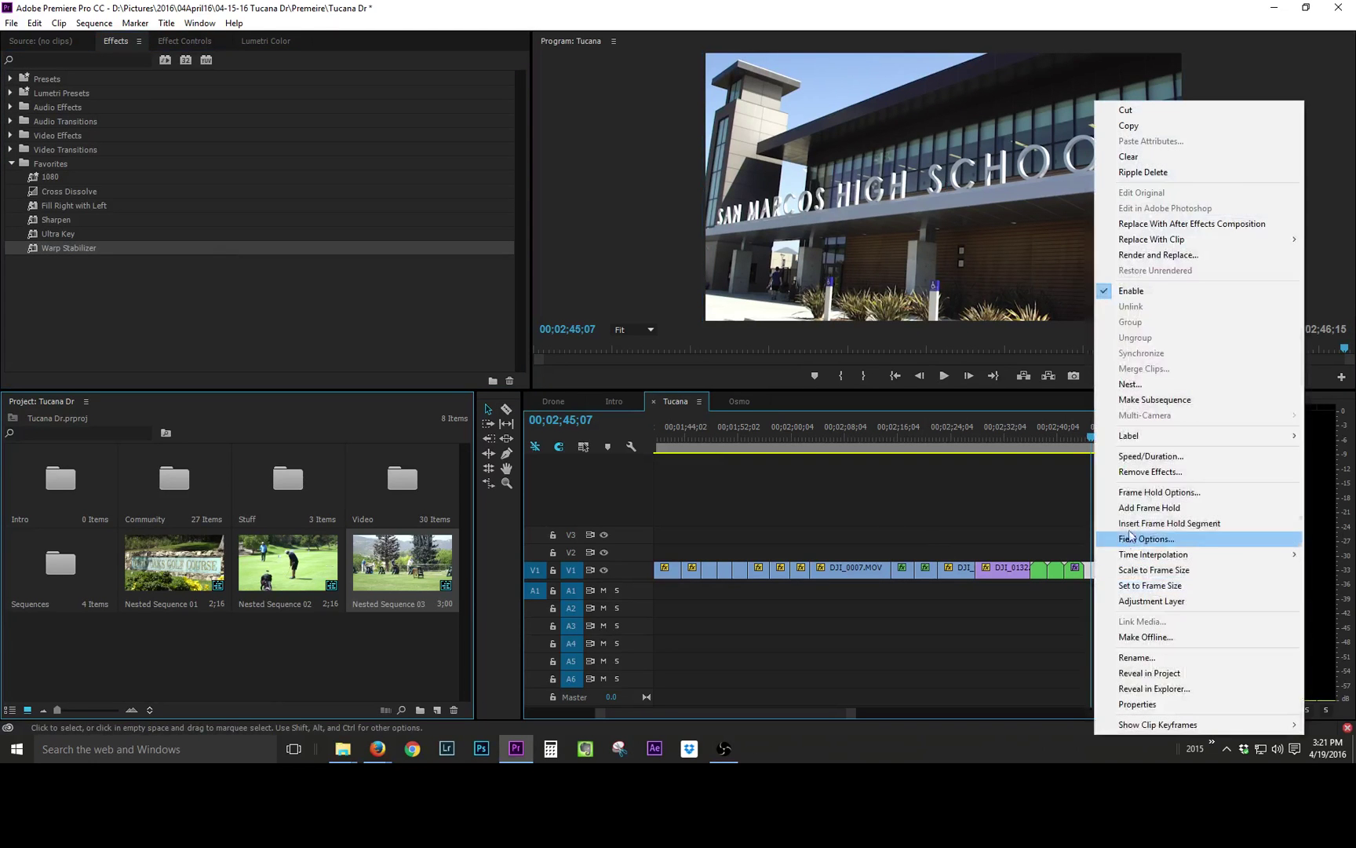
left_click(1162, 383)
key("Return")
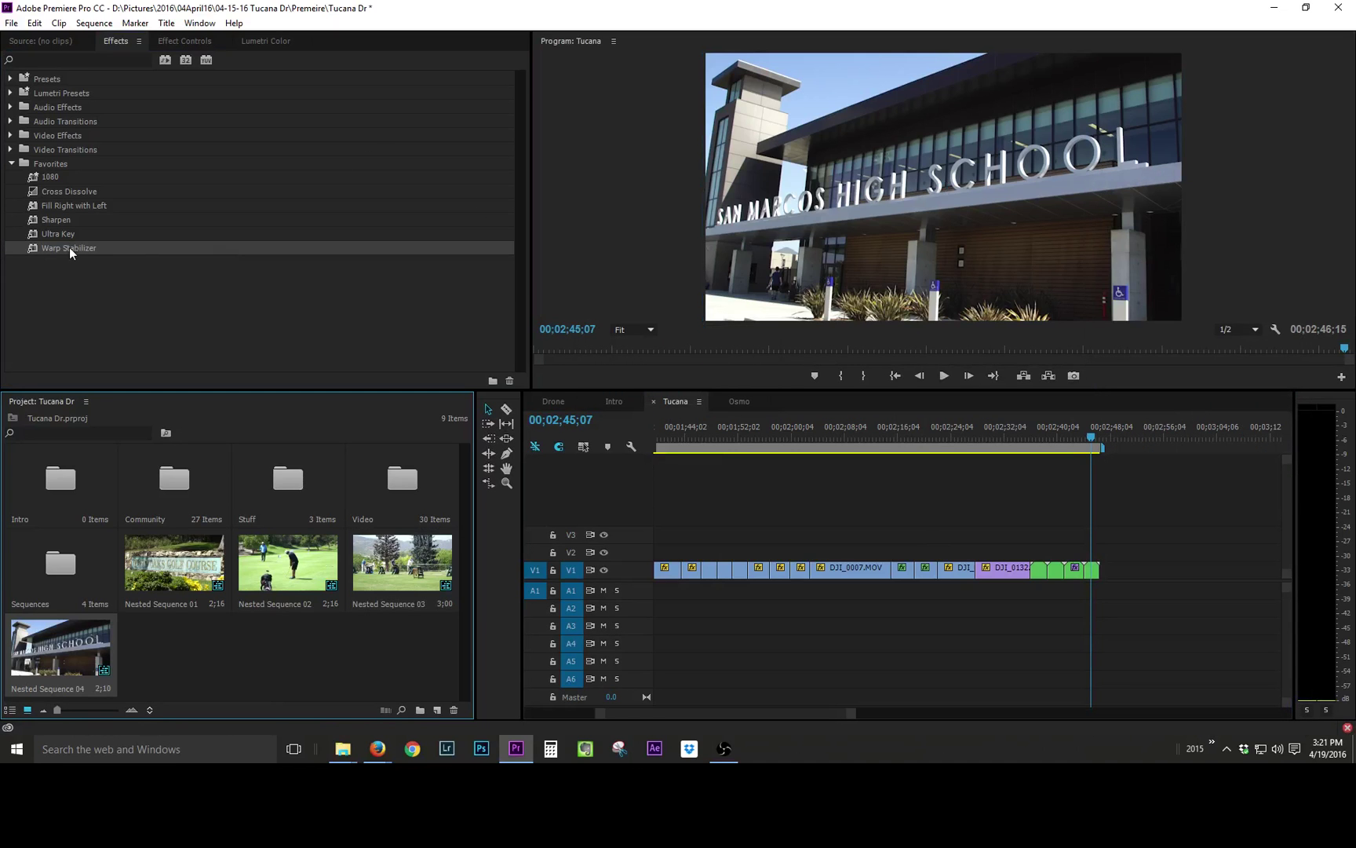
left_click_drag(70, 249, 1097, 579)
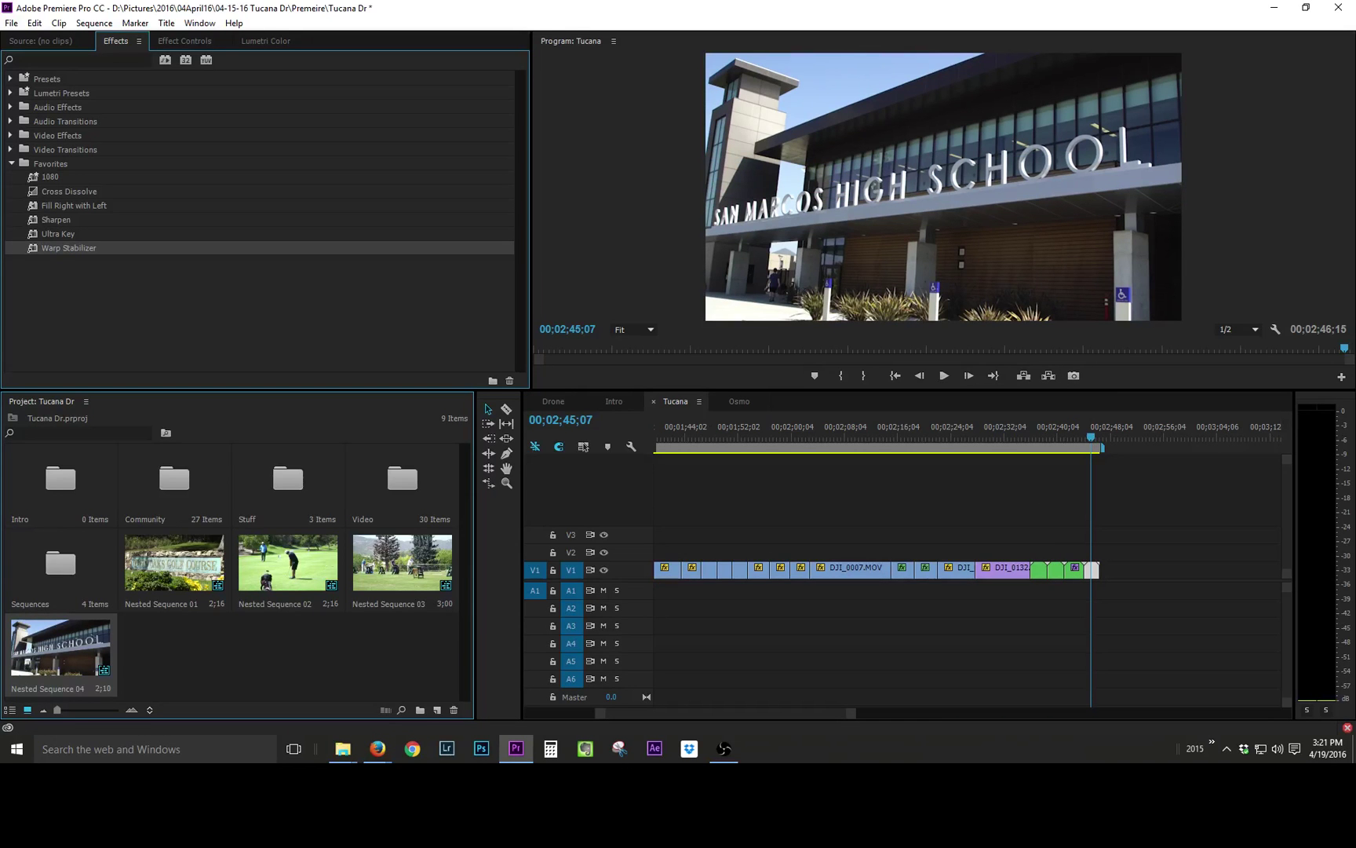
Step: Add 00054.MTS to V1 after Nested Sequence 04 and split off its opening section
left_click_drag(1081, 516, 1103, 565)
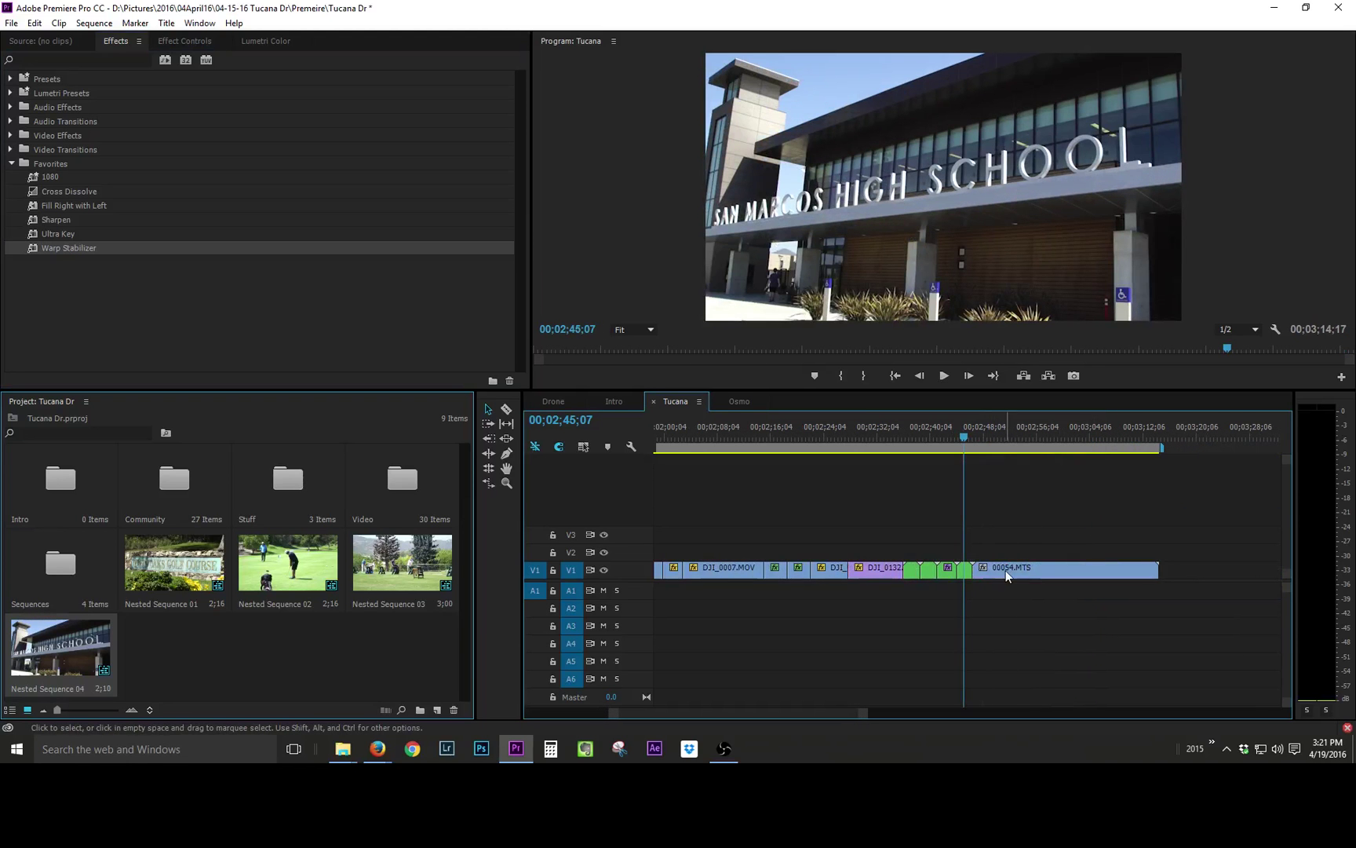
left_click_drag(965, 439, 1013, 438)
key("c")
left_click(1014, 569)
key("space")
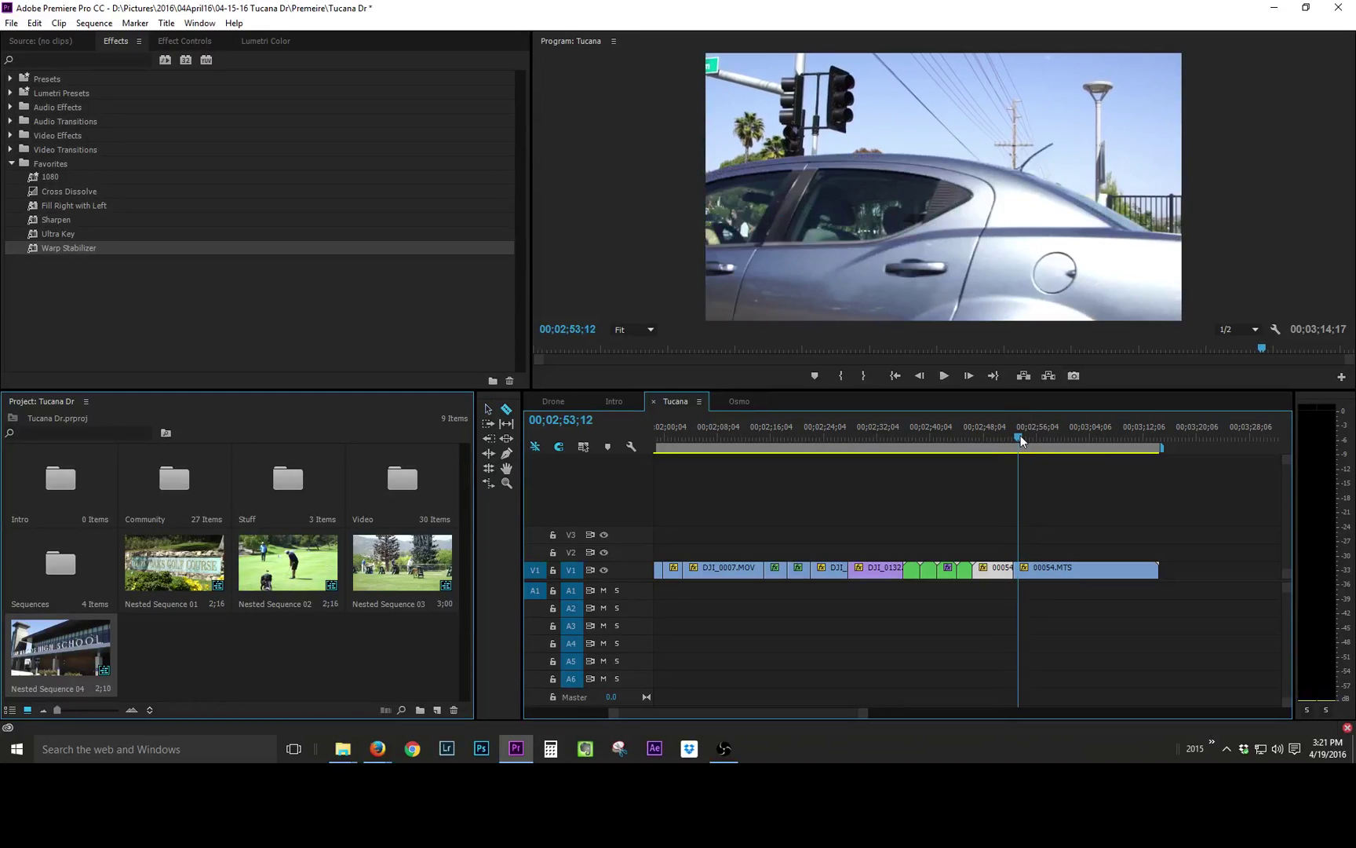
Step: Cut and delete 00054.MTS after 00;02;53;26, then move the short kept section over the opening piece against Nested Sequence 04
key("space")
left_click(1021, 570)
key("v")
left_click(1034, 571)
key("Delete")
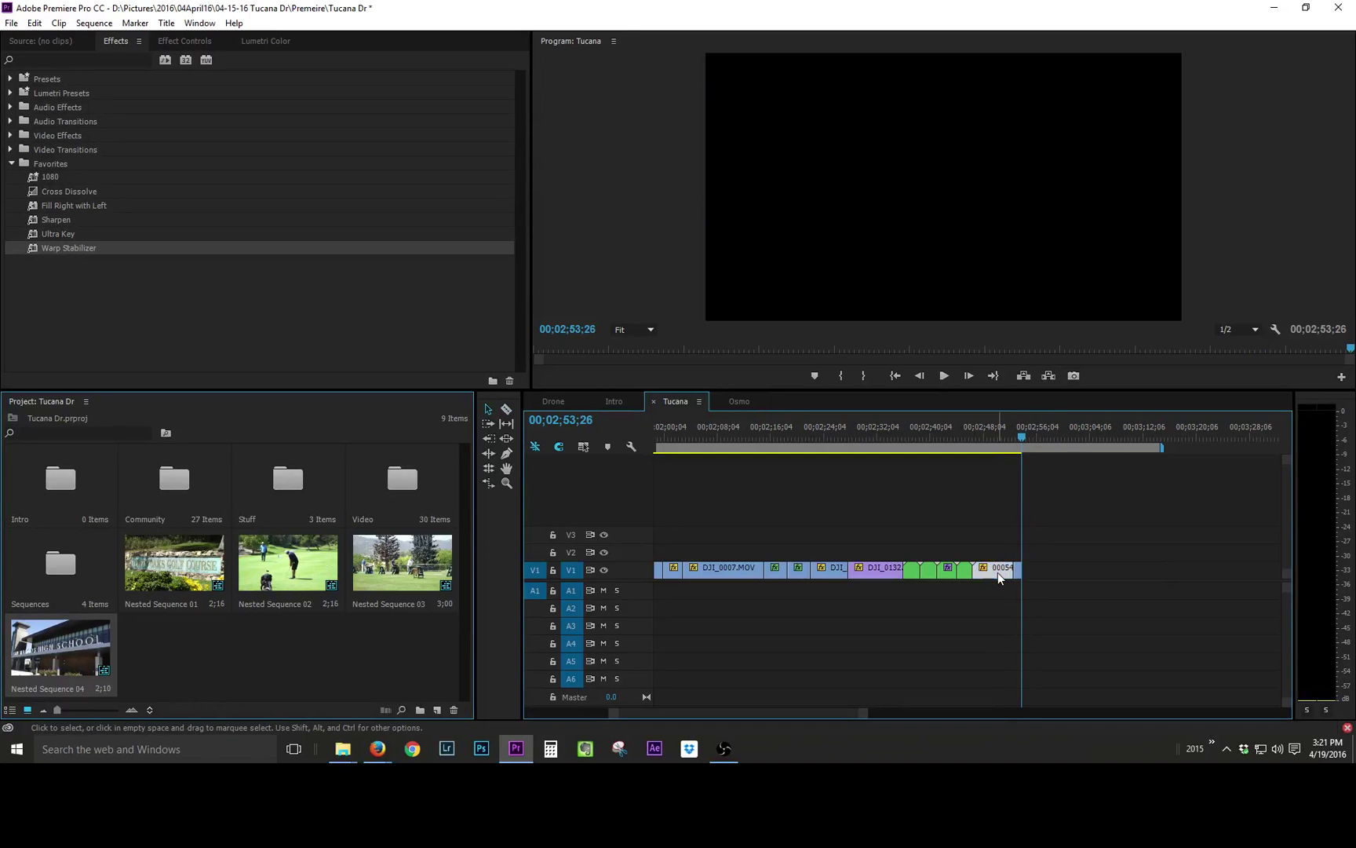
left_click_drag(1003, 576, 977, 579)
Step: Play back the shortened 00054.MTS clip and extend its end to 00;02;48;20
left_click(974, 441)
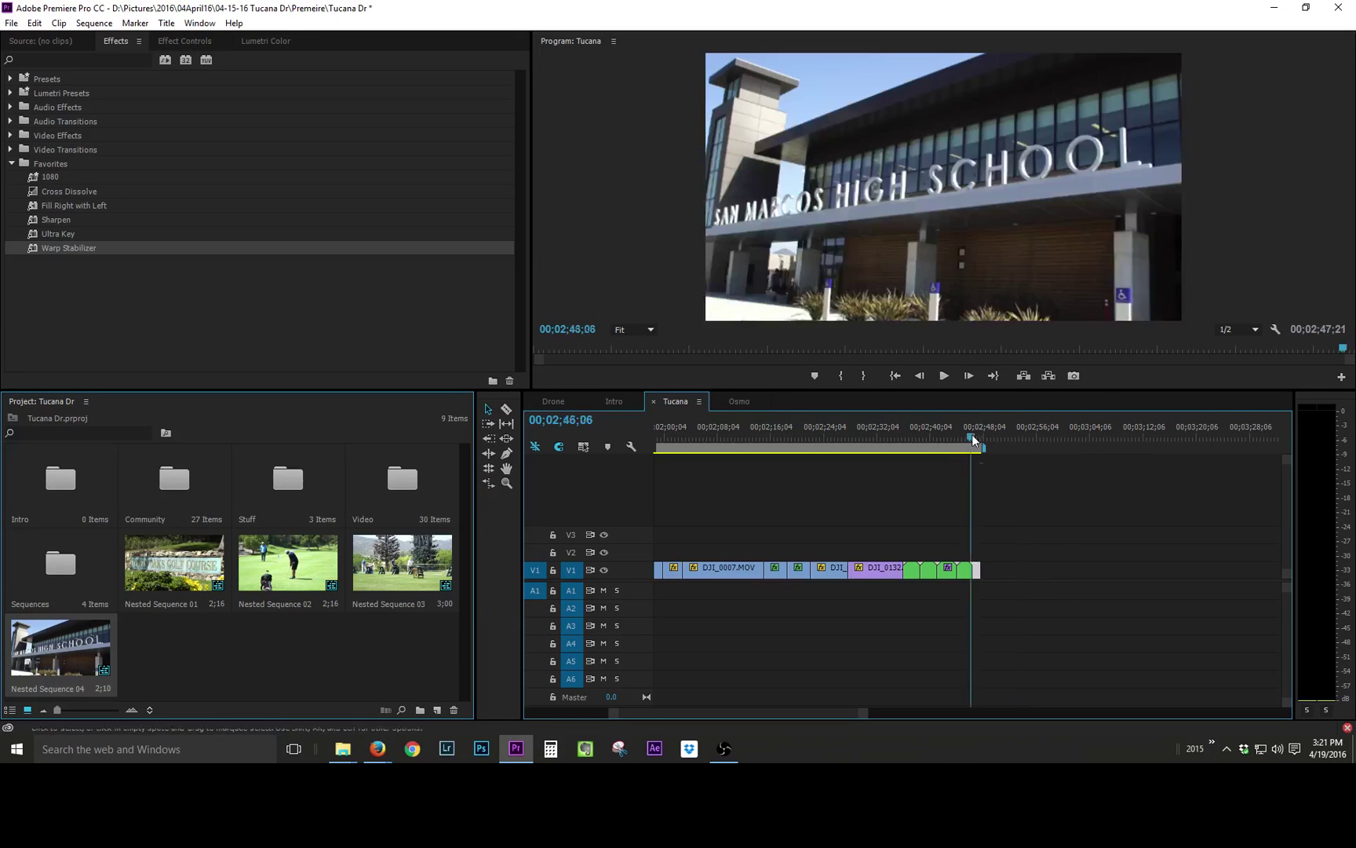
key("space")
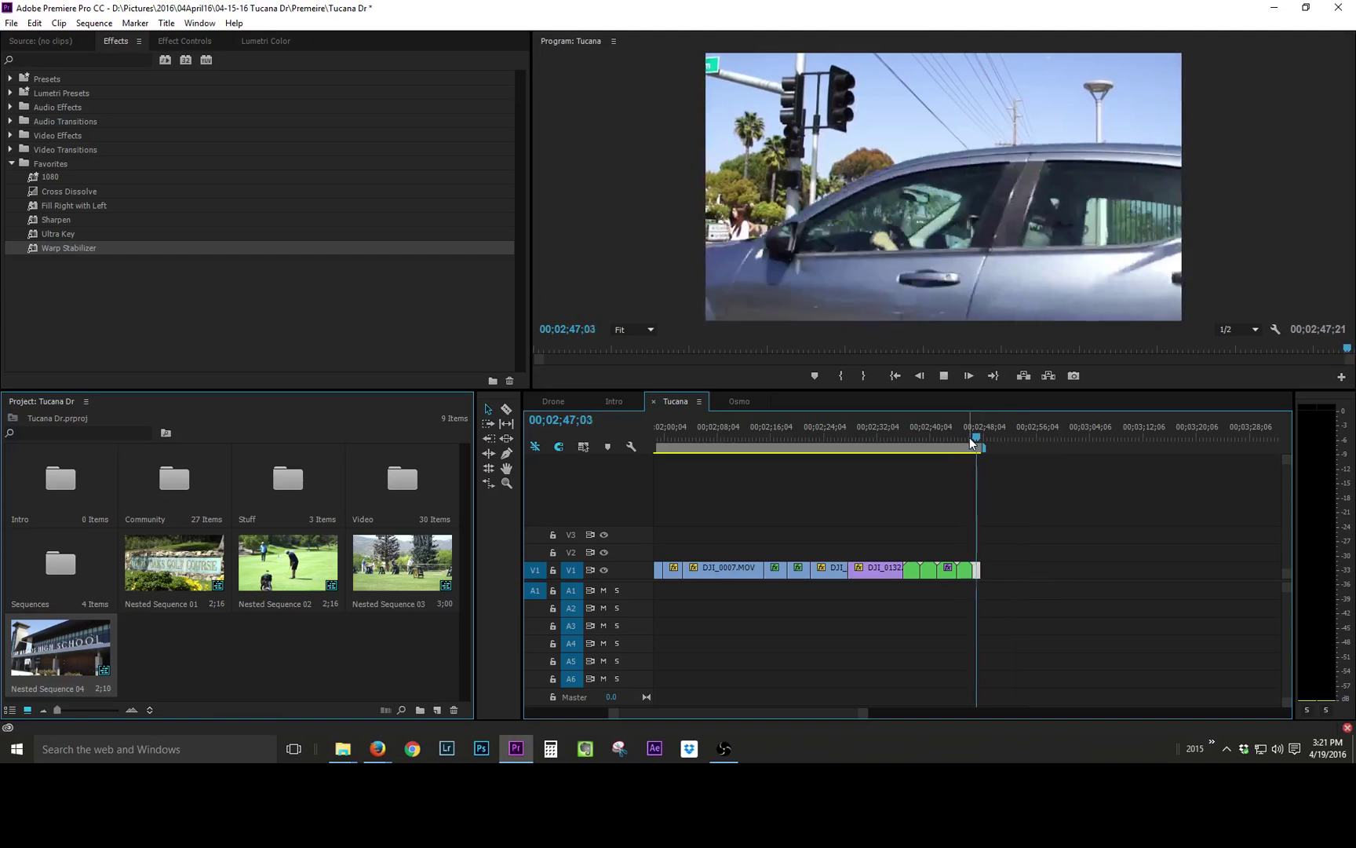
key("Home")
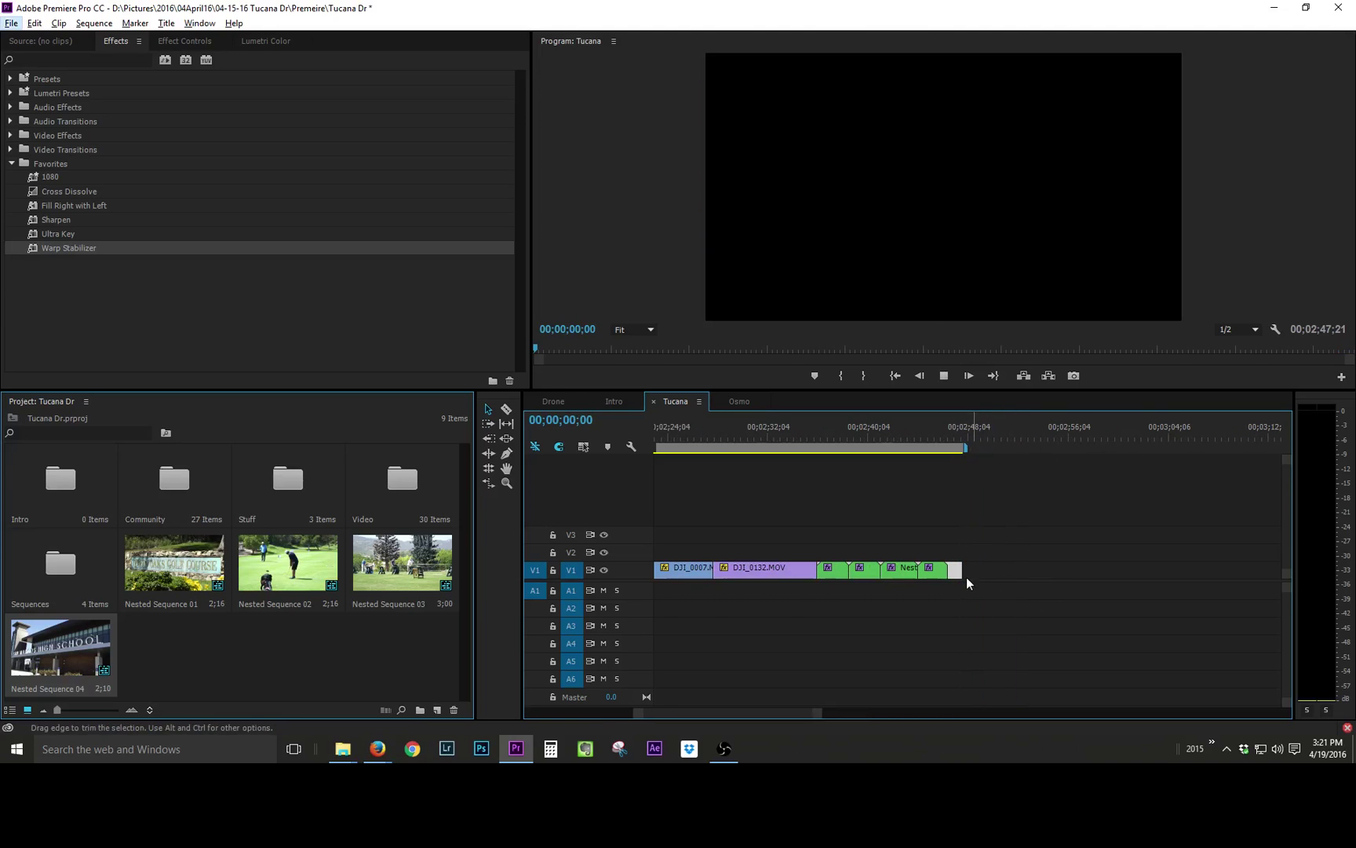
key("space")
scroll(970, 547, "down", 5)
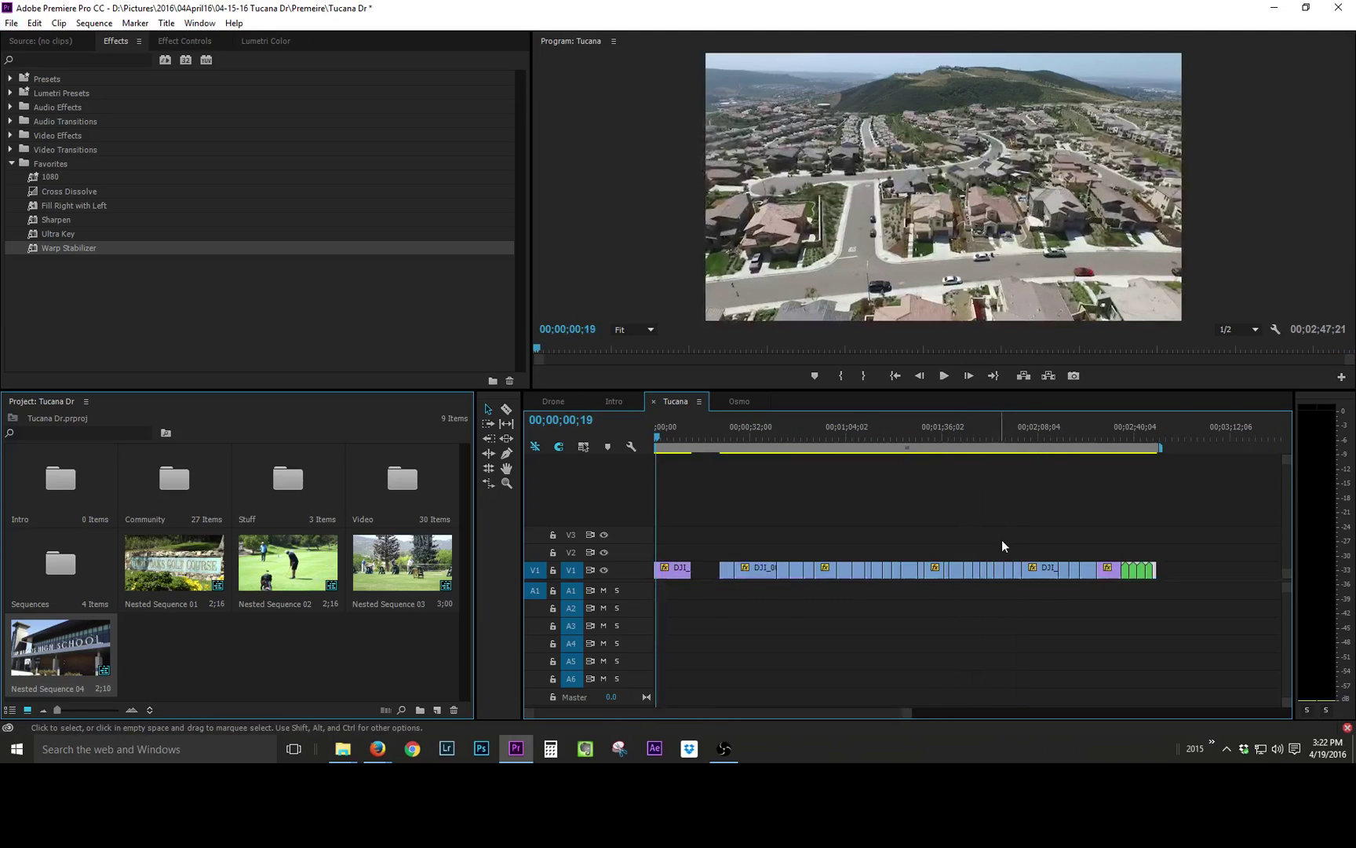
scroll(1175, 576, "up", 5)
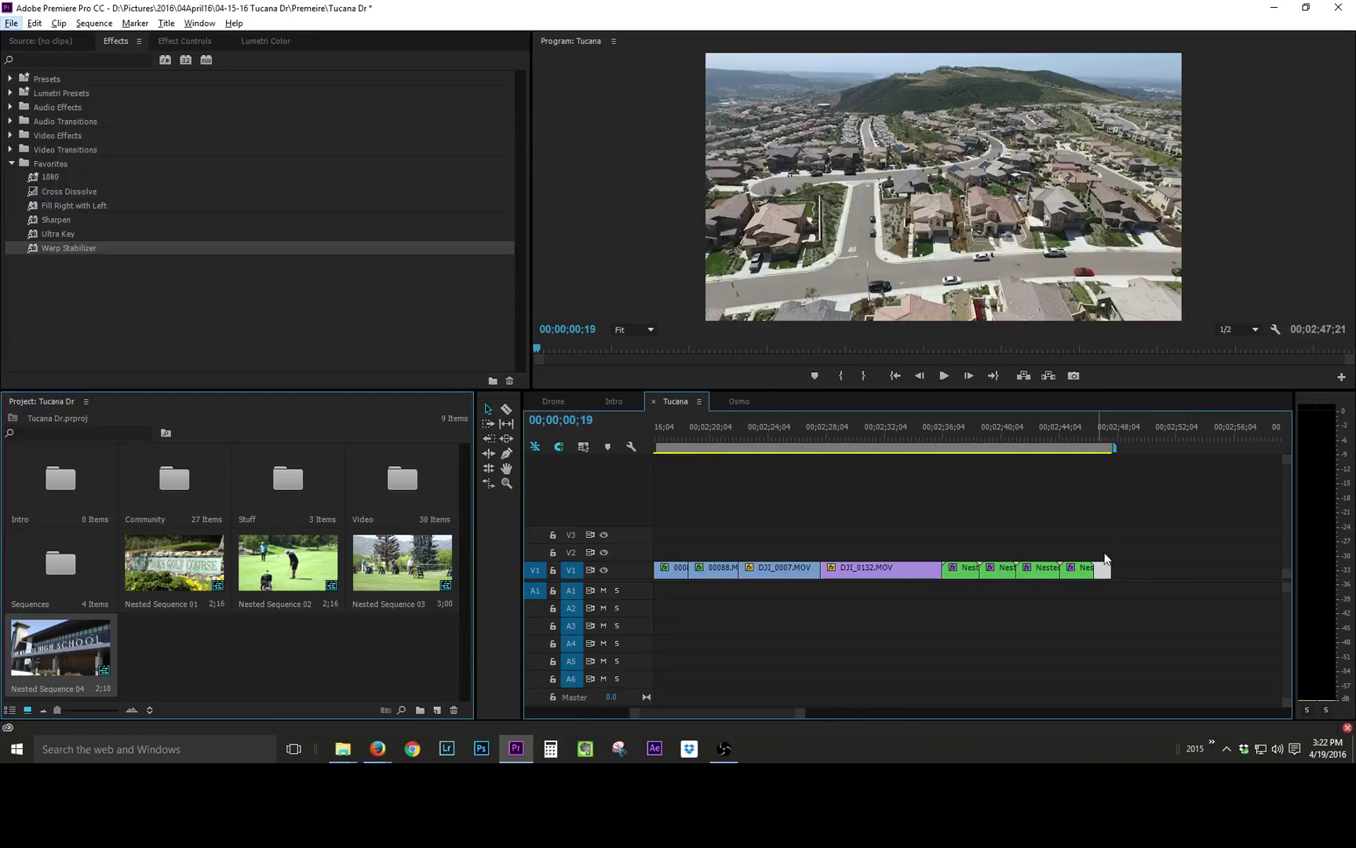
left_click_drag(1111, 570, 1124, 571)
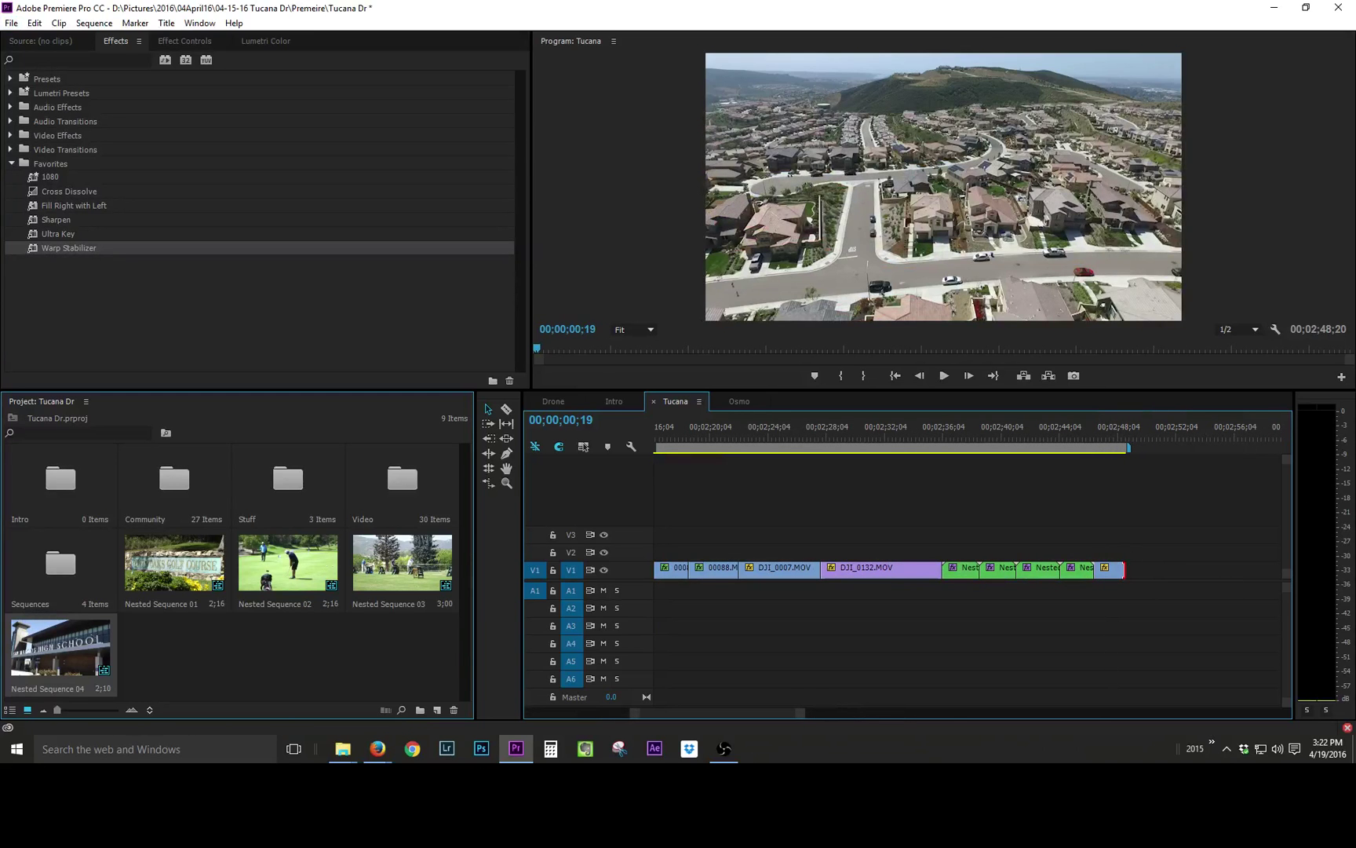
Step: Place 00057.MTS on V1 after 00054.MTS, then nest the 00054.MTS clip under the default name and apply Warp Stabilizer
left_click_drag(1287, 549, 1054, 578)
right_click(1052, 571)
left_click(1098, 395)
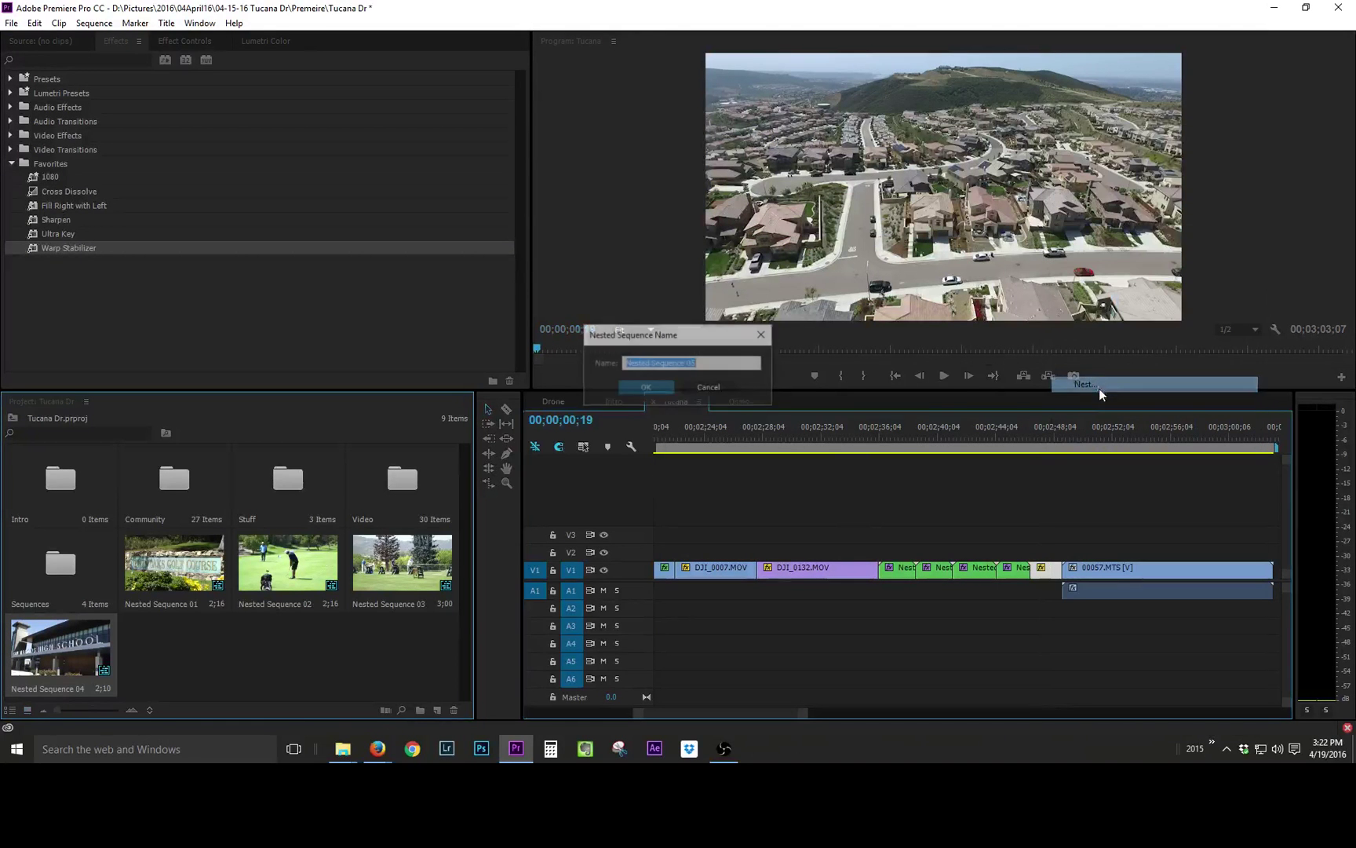
key("Return")
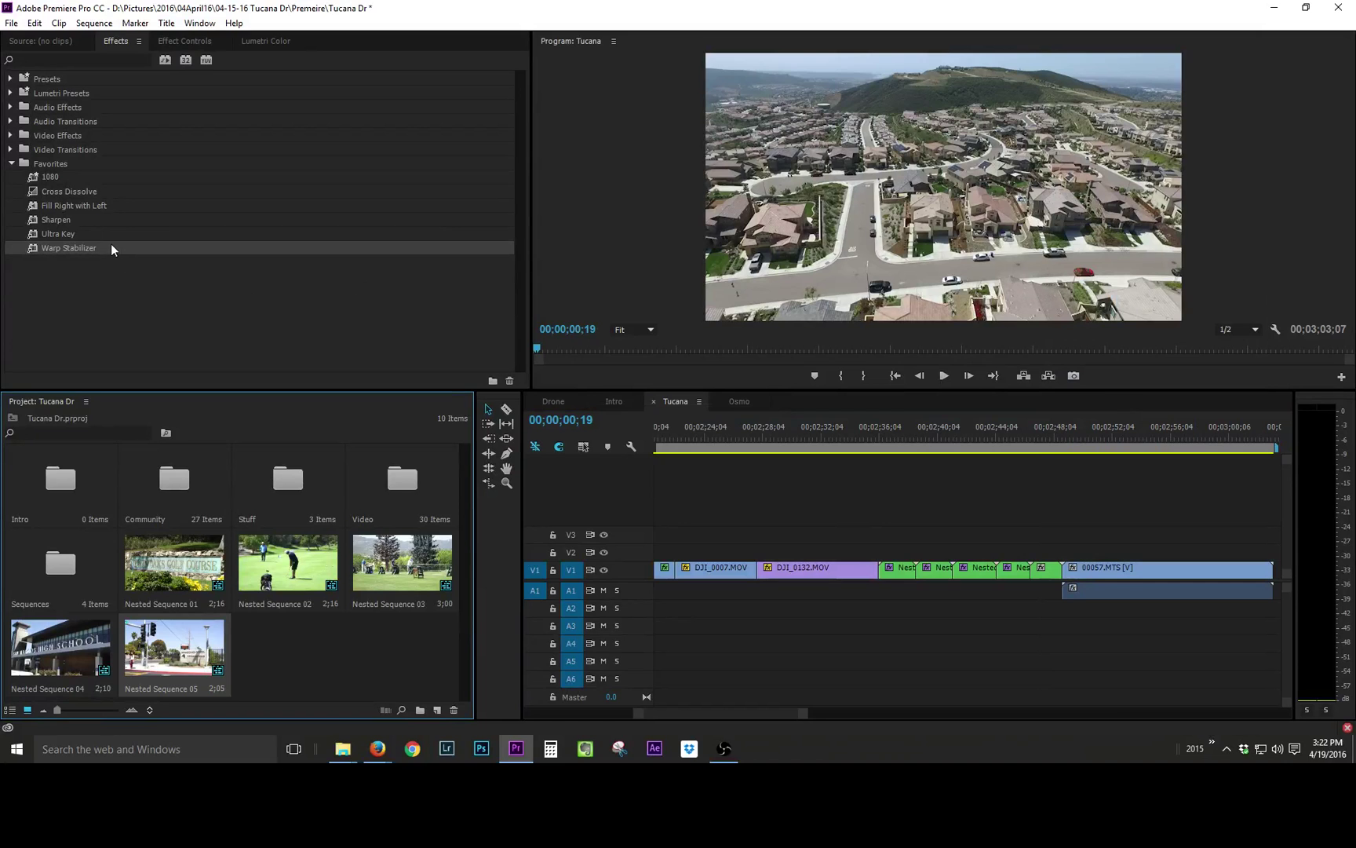
left_click_drag(112, 248, 1054, 573)
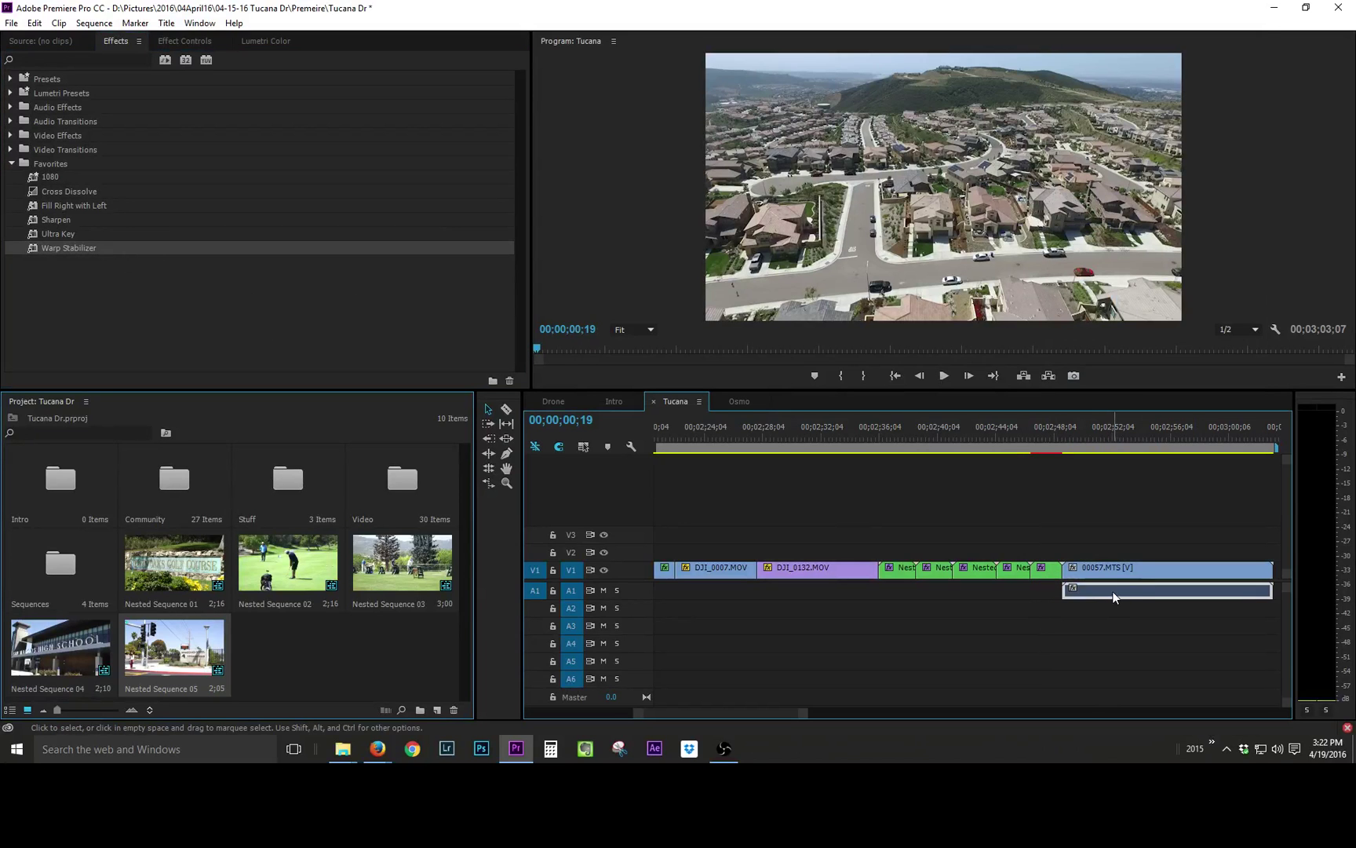
Step: Delete the audio of 00057.MTS and play back its middle school footage
key("Delete")
scroll(1114, 596, "down", 3)
left_click(971, 435)
key("space")
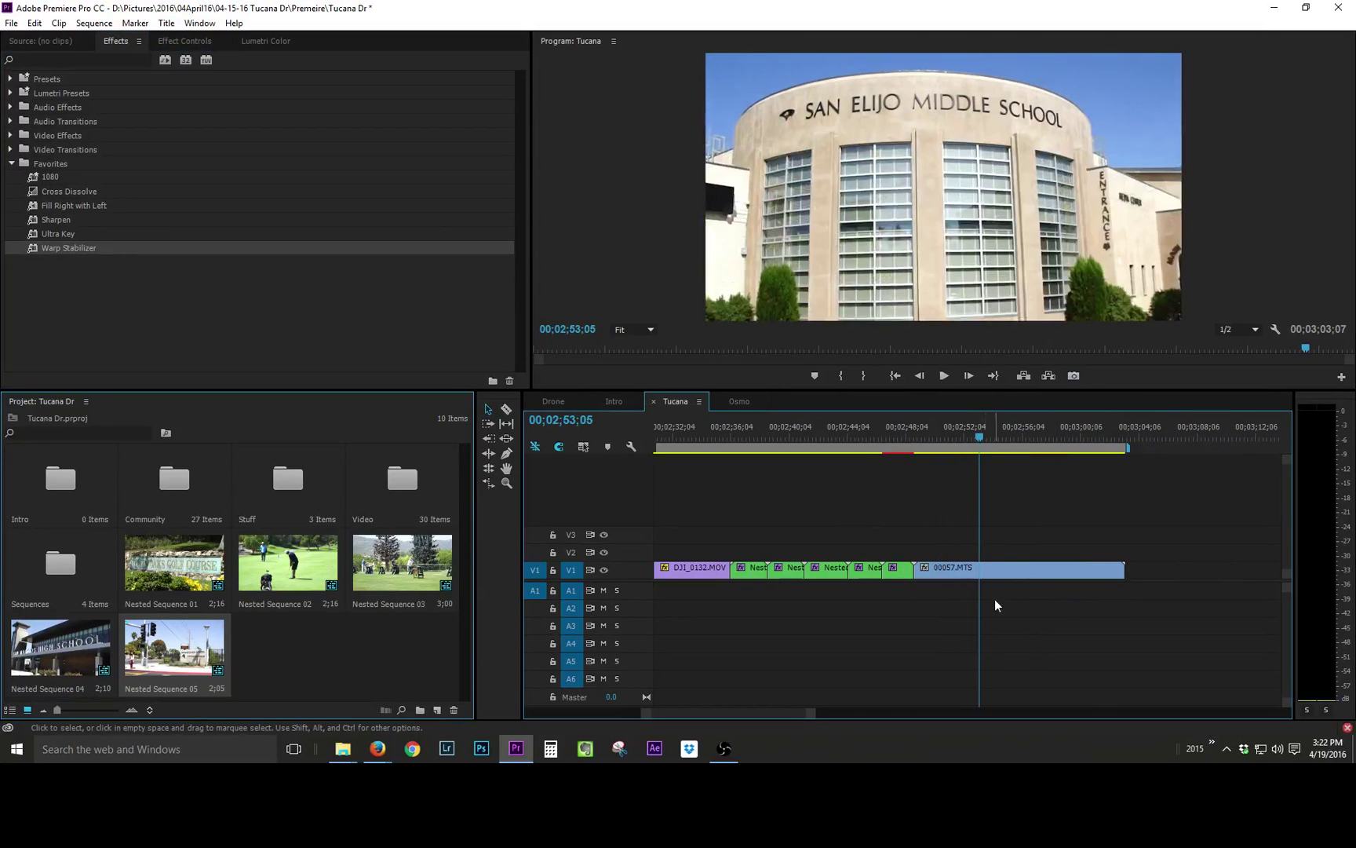
Step: Split 00057.MTS into three pieces around the shot moving between the San Elijo Middle School sign and facade
mouse_move(978, 434)
left_mouse_down()
mouse_move(960, 442)
mouse_move(1000, 437)
left_mouse_up()
key("c")
left_click(964, 569)
left_click(974, 436)
left_click(1008, 570)
key("v")
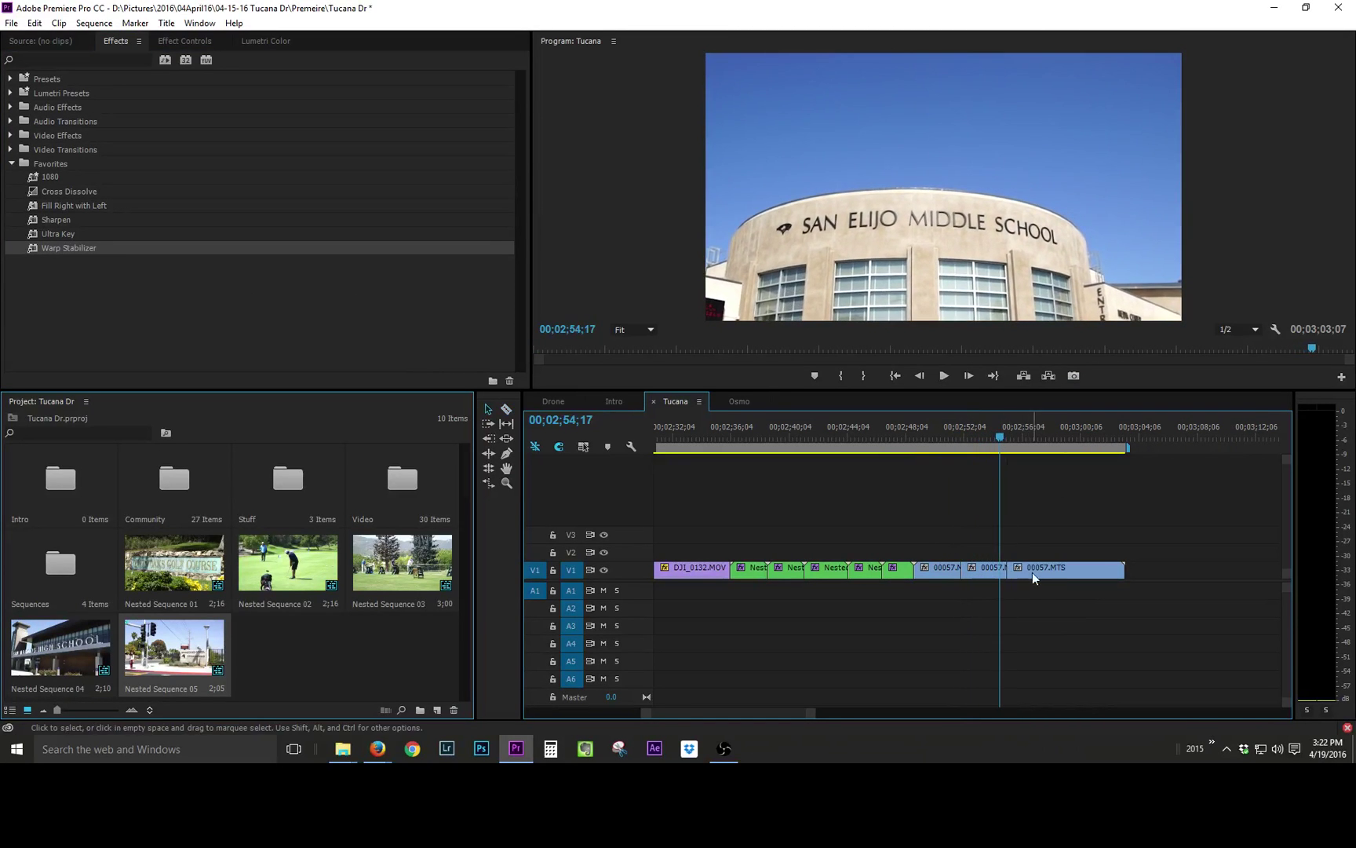
Step: Delete the last piece of 00057.MTS and move the middle piece over the opening one against Nested Sequence 05
left_click(1035, 575)
key("Delete")
left_click_drag(989, 571, 938, 571)
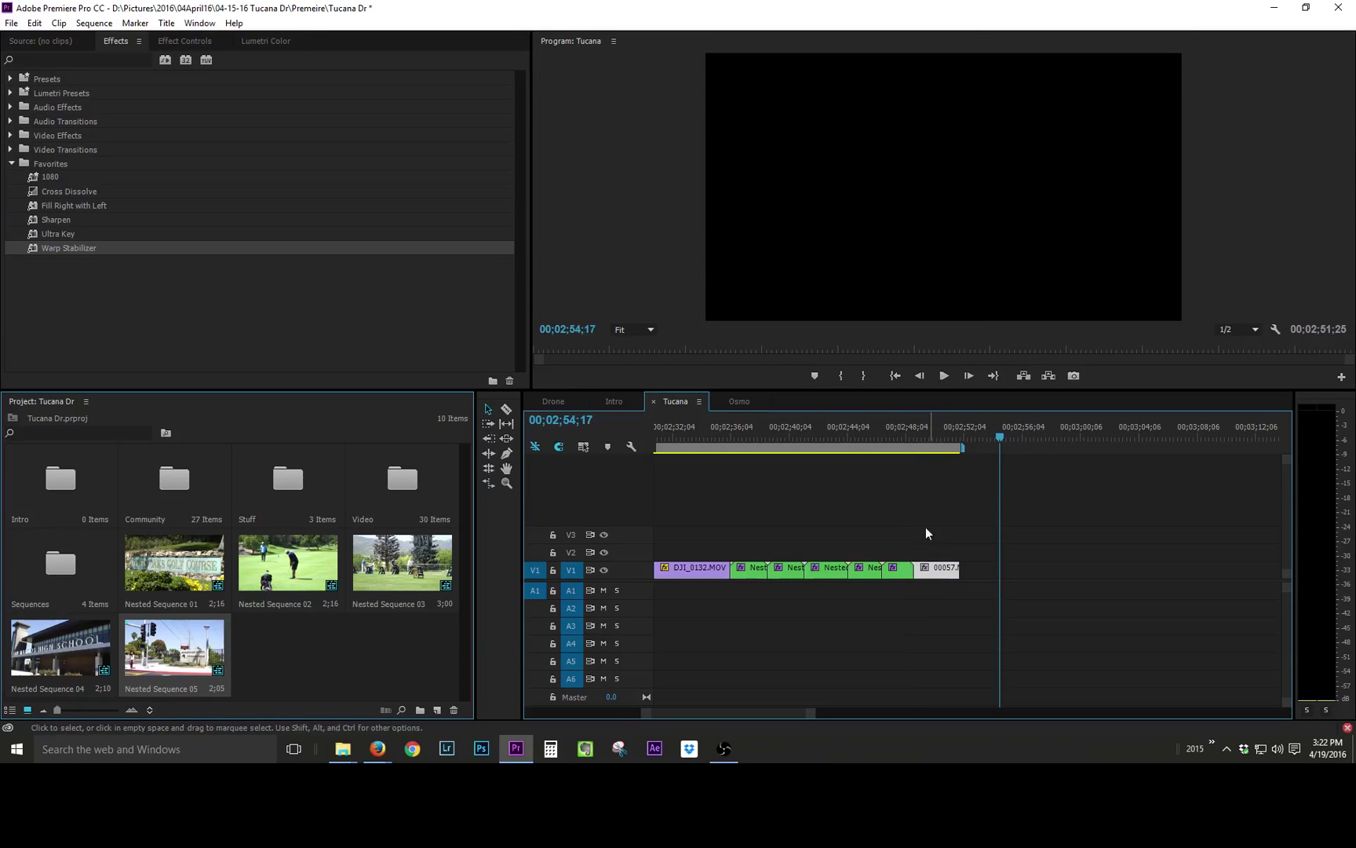
Step: Play back the transition from Nested Sequence 05 into the shortened 00057.MTS clip
left_click(934, 436)
left_click(920, 437)
left_click(907, 438)
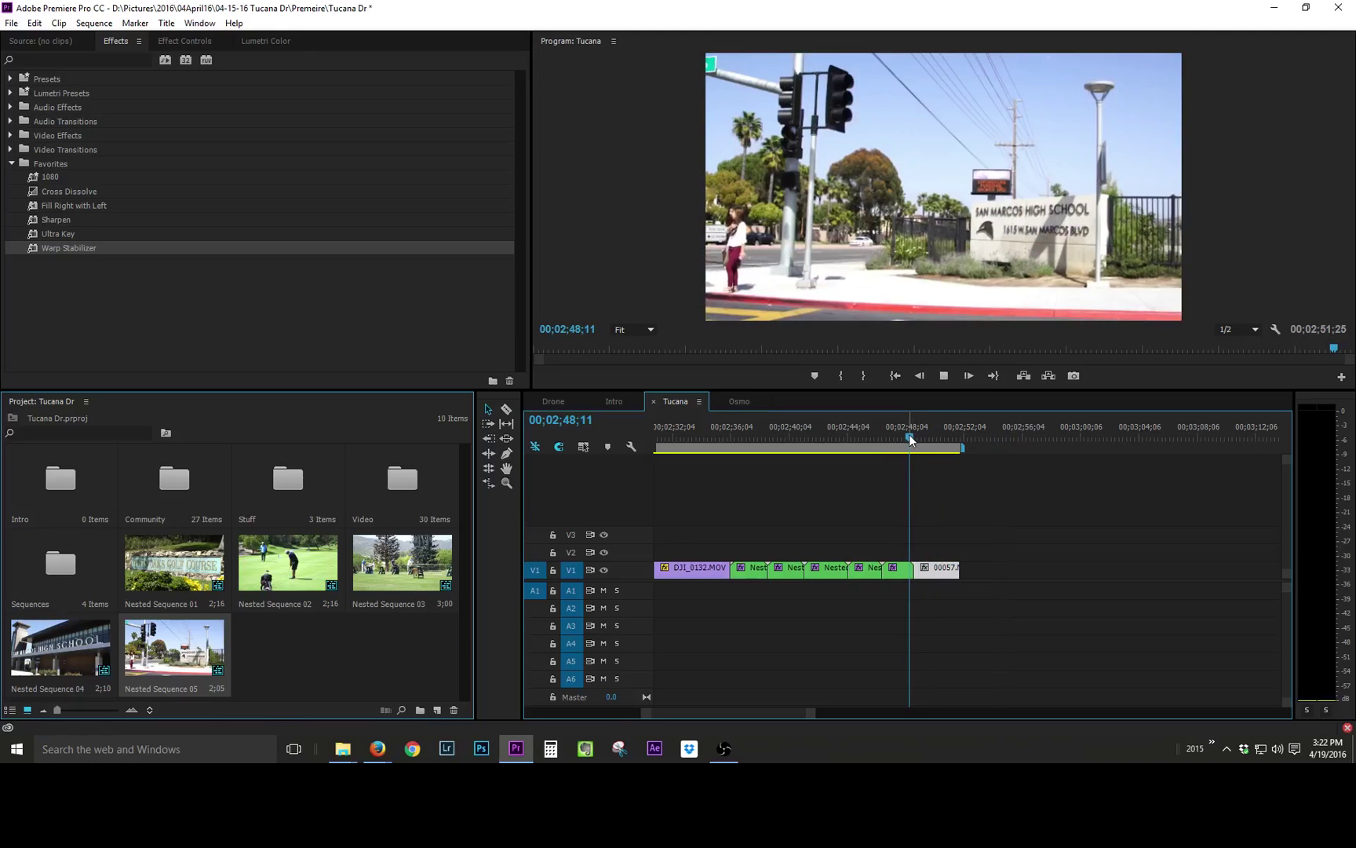
key("space")
key("space")
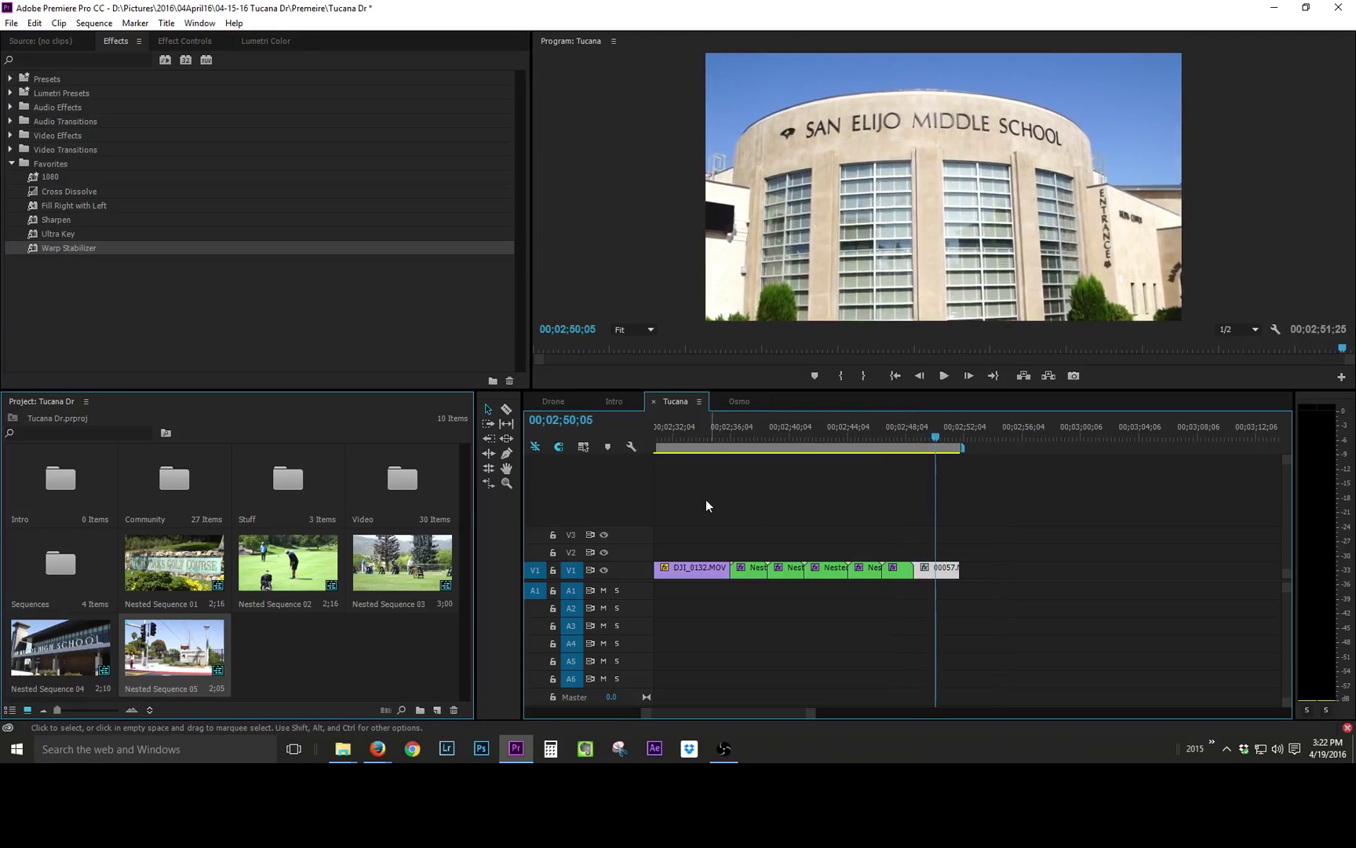
Step: Nest the 00057.MTS clip under the default name and apply Warp Stabilizer to it
right_click(939, 573)
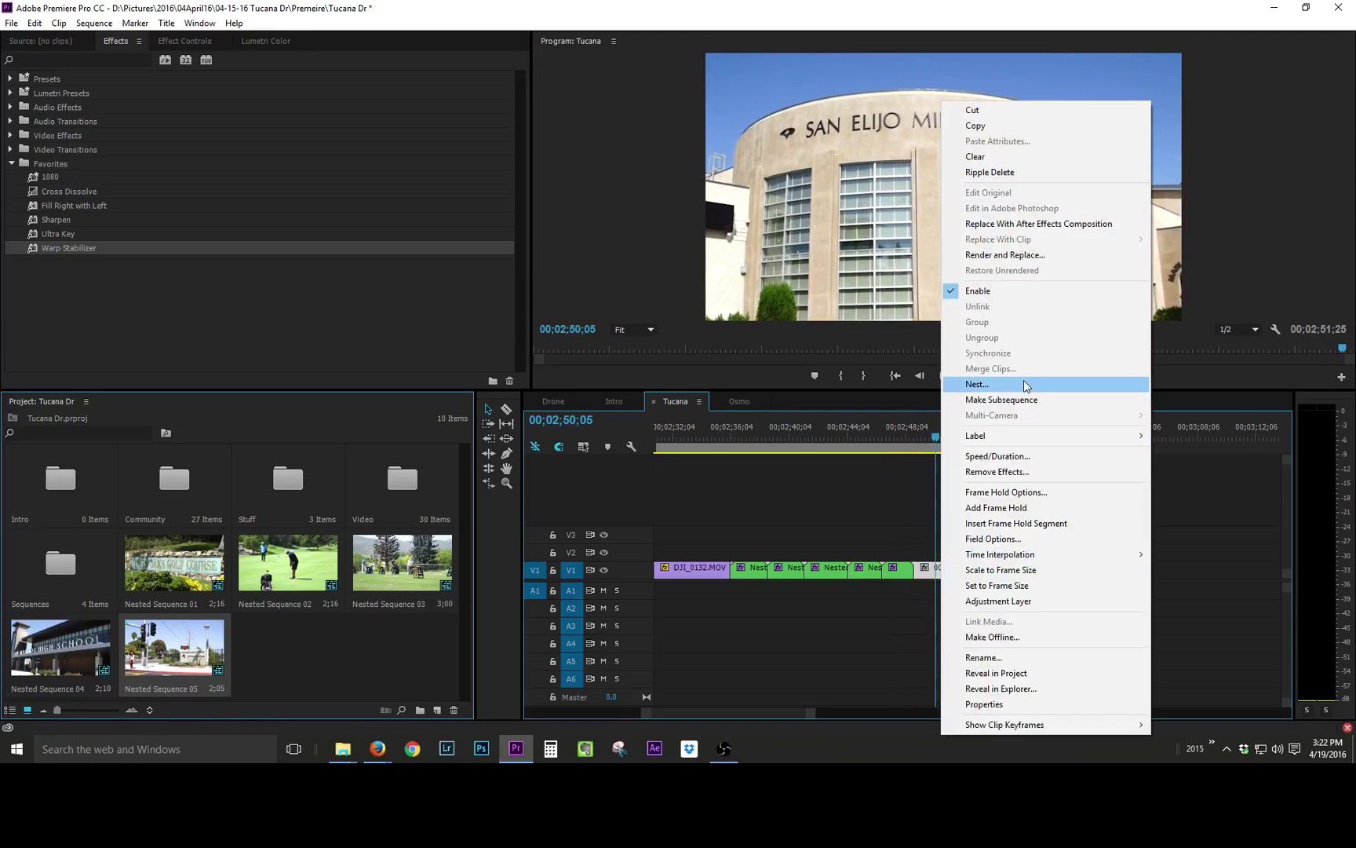
left_click(974, 383)
left_click(626, 393)
left_click_drag(78, 248, 921, 572)
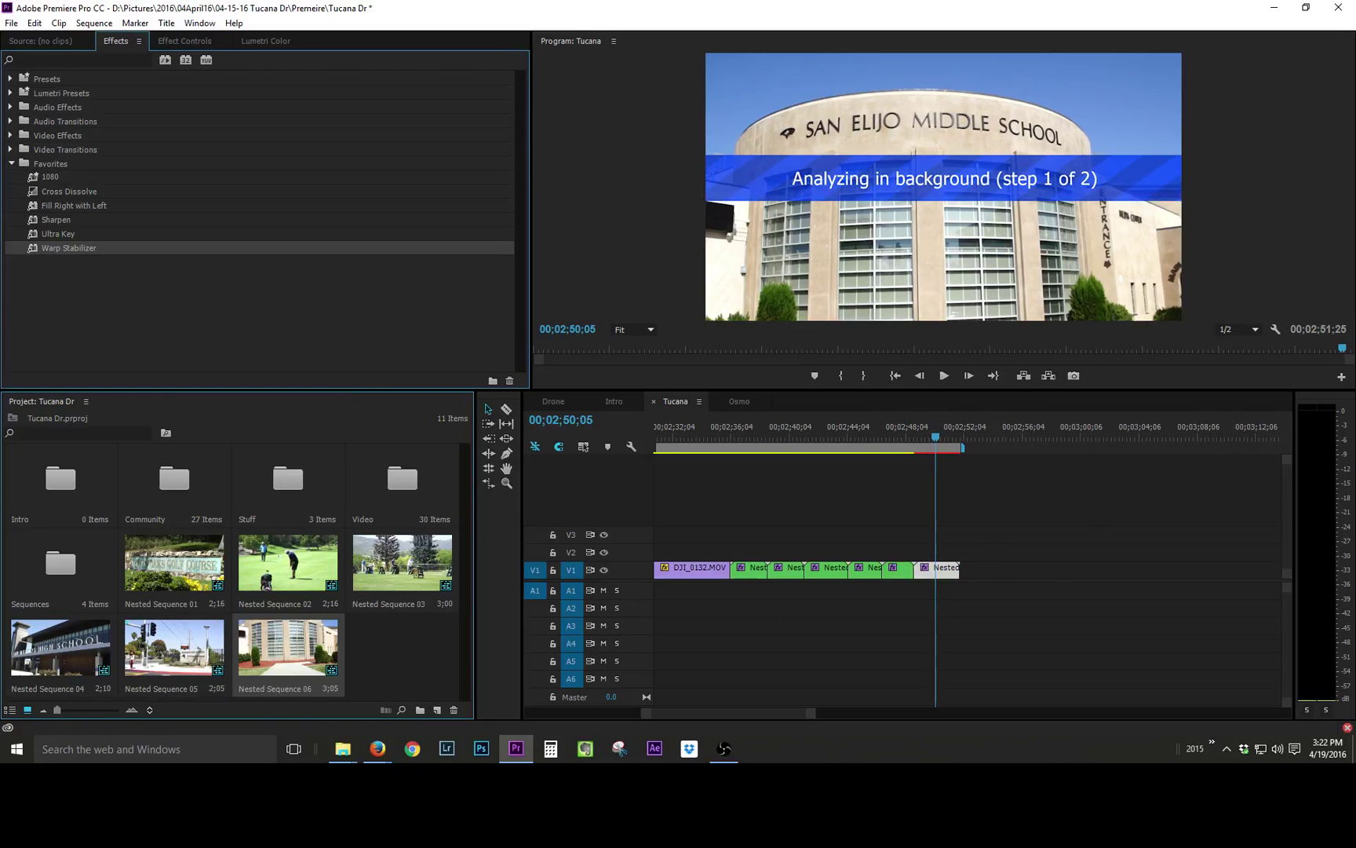
Step: Play back the stabilized middle school clip and step backward frame by frame to 00;02;50;01 to check for warping
left_click(929, 448)
key("space")
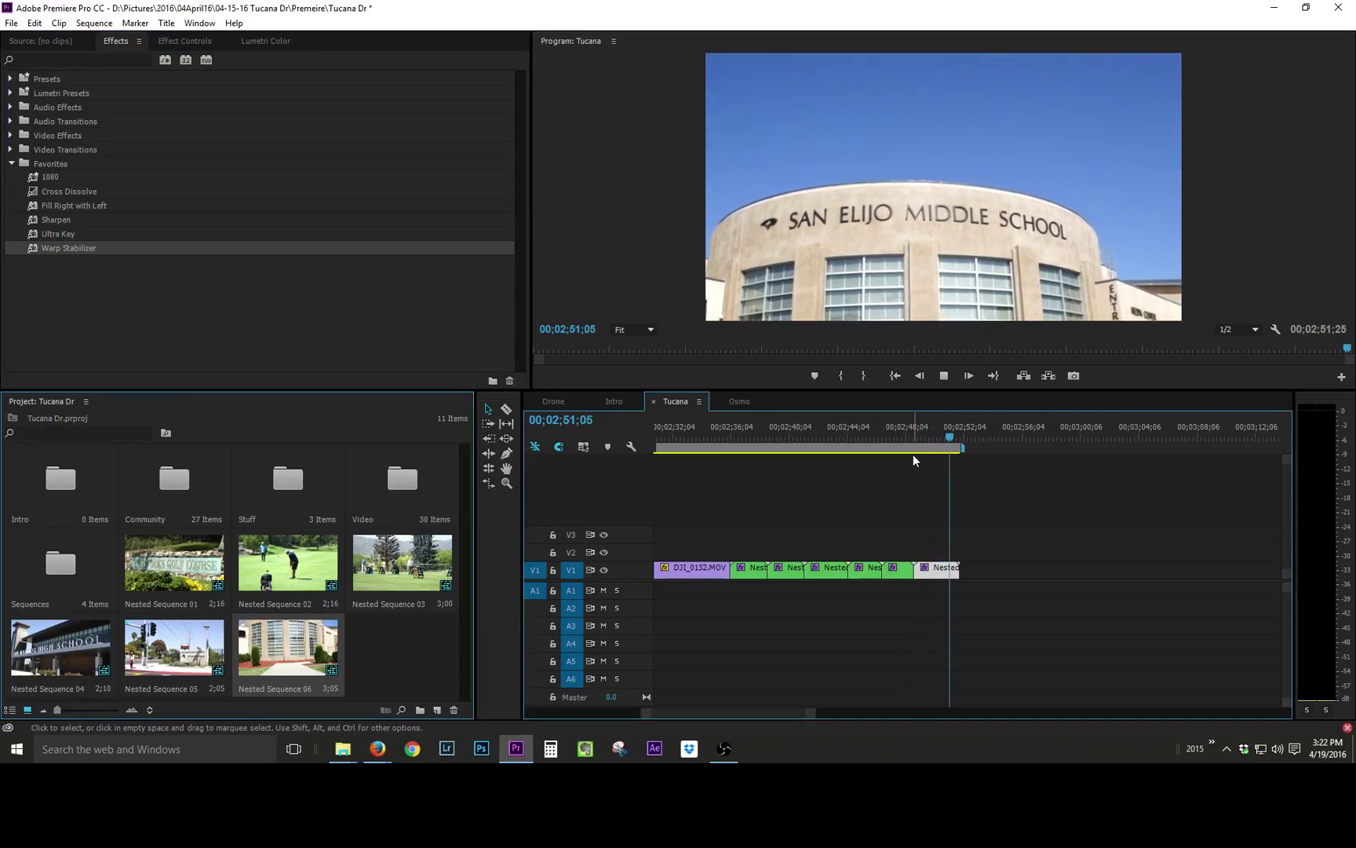
key("space")
left_click(644, 222)
key("Left")
key("Left")
key("Left")
key("Left")
key("Left")
key("Left")
key("Left")
key("Left")
key("Left")
key("Left")
key("Left")
key("Left")
key("Left")
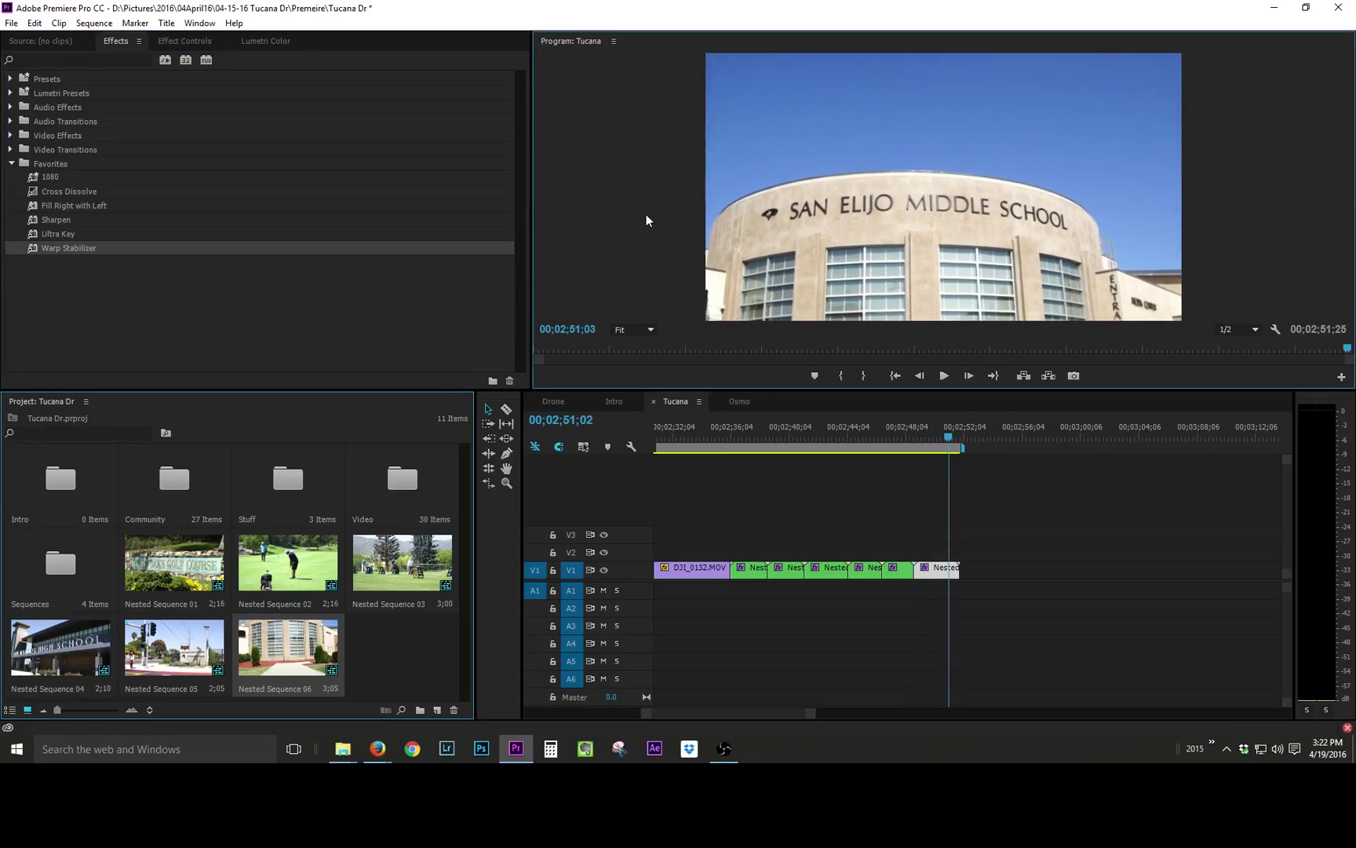
key("Left")
key("Left")
key("Left")
key("Left")
key("Left")
key("Left")
key("Left")
key("Left")
key("Left")
key("Left")
key("Left")
key("Left")
key("Left")
key("Left")
key("Left")
key("Left")
key("Left")
key("Left")
key("Left")
key("Left")
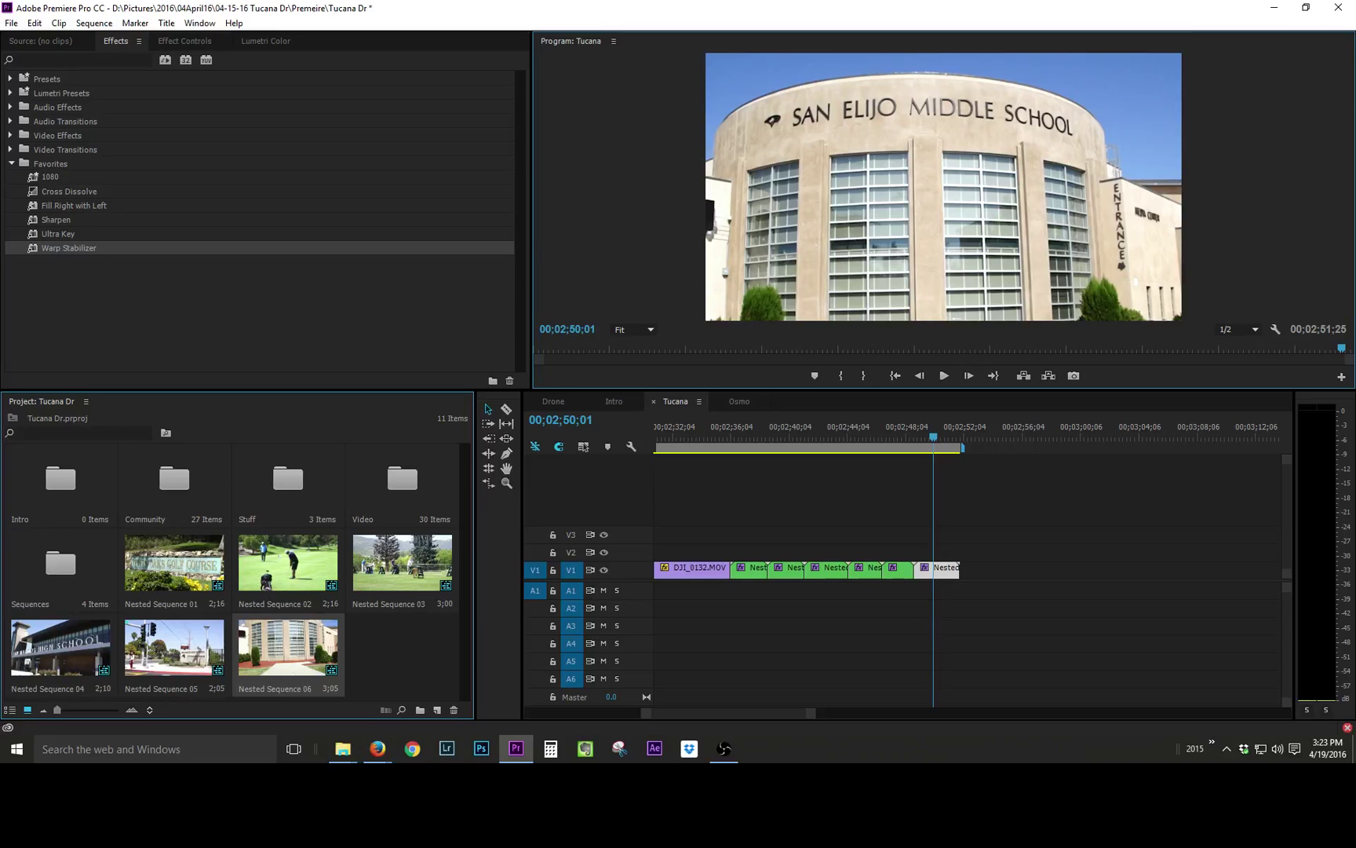
Step: Add 00059.MTS to V1 after Nested Sequence 06 and preview its footage
left_click_drag(1005, 785, 967, 535)
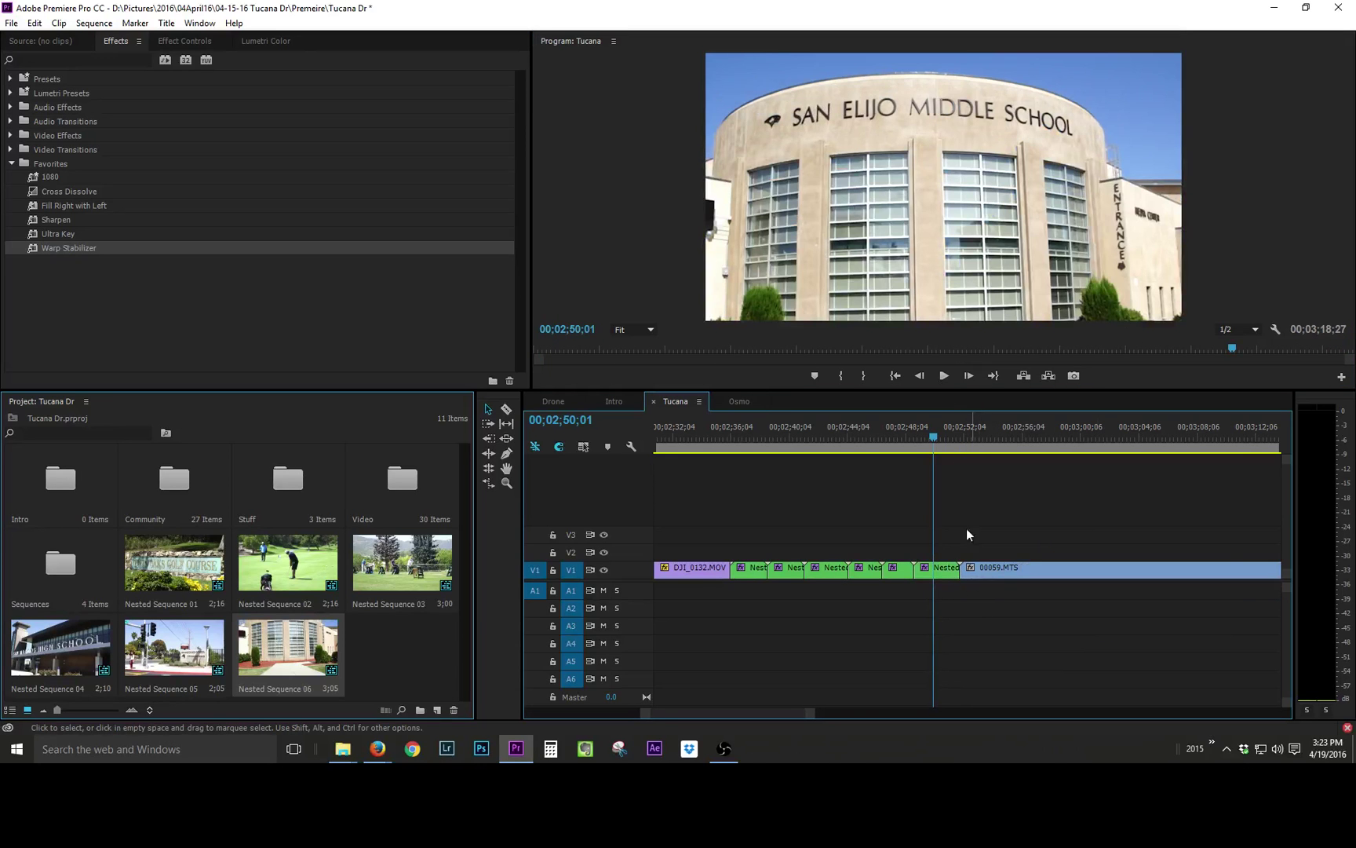
scroll(967, 535, "down", 3)
key("space")
left_click(944, 571)
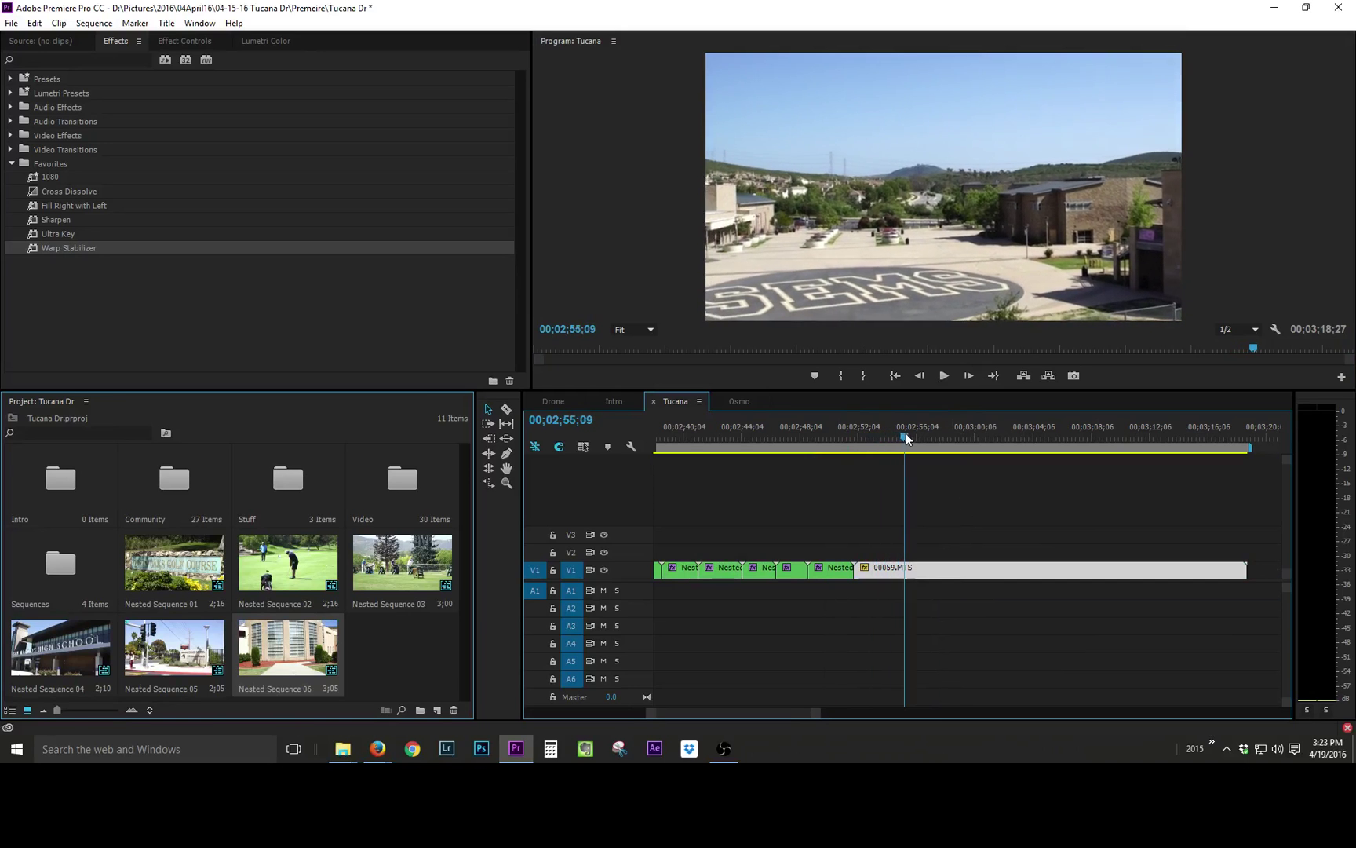
Step: Cut 00059.MTS down to a short section of the SEMS plaza and move that piece against Nested Sequence 06
key("space")
key("c")
key("ctrl+k")
mouse_move(912, 441)
left_mouse_down()
mouse_move(957, 437)
mouse_move(838, 441)
mouse_move(981, 444)
mouse_move(834, 448)
mouse_move(888, 452)
left_mouse_up()
left_click(960, 573)
key("Delete")
left_click(1008, 571)
key("Delete")
left_click_drag(935, 571, 876, 577)
Step: Nest the 00059.MTS clip under the default name, apply Warp Stabilizer and scrub toward its end
right_click(876, 577)
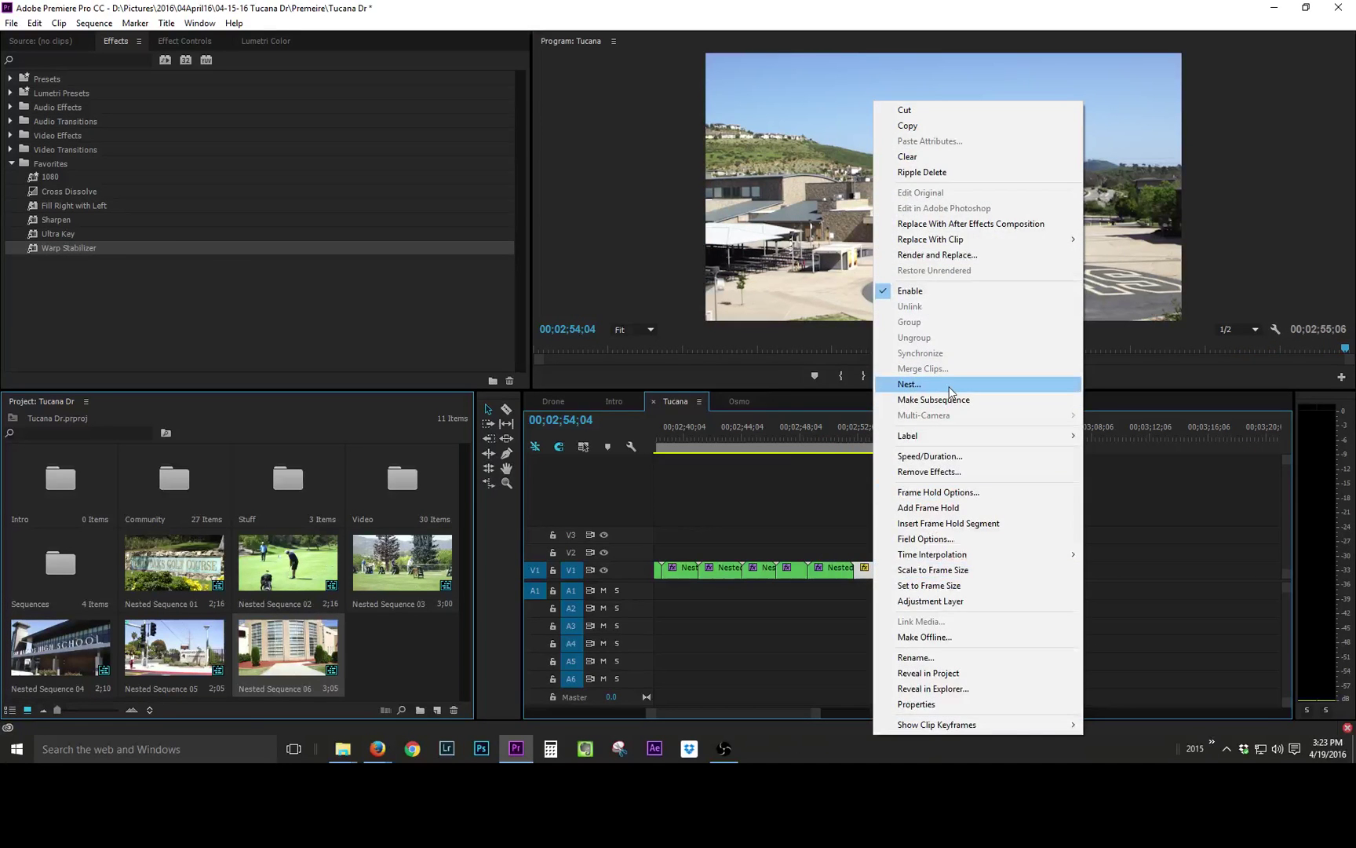
left_click(926, 385)
left_click(666, 392)
left_click_drag(62, 242, 879, 566)
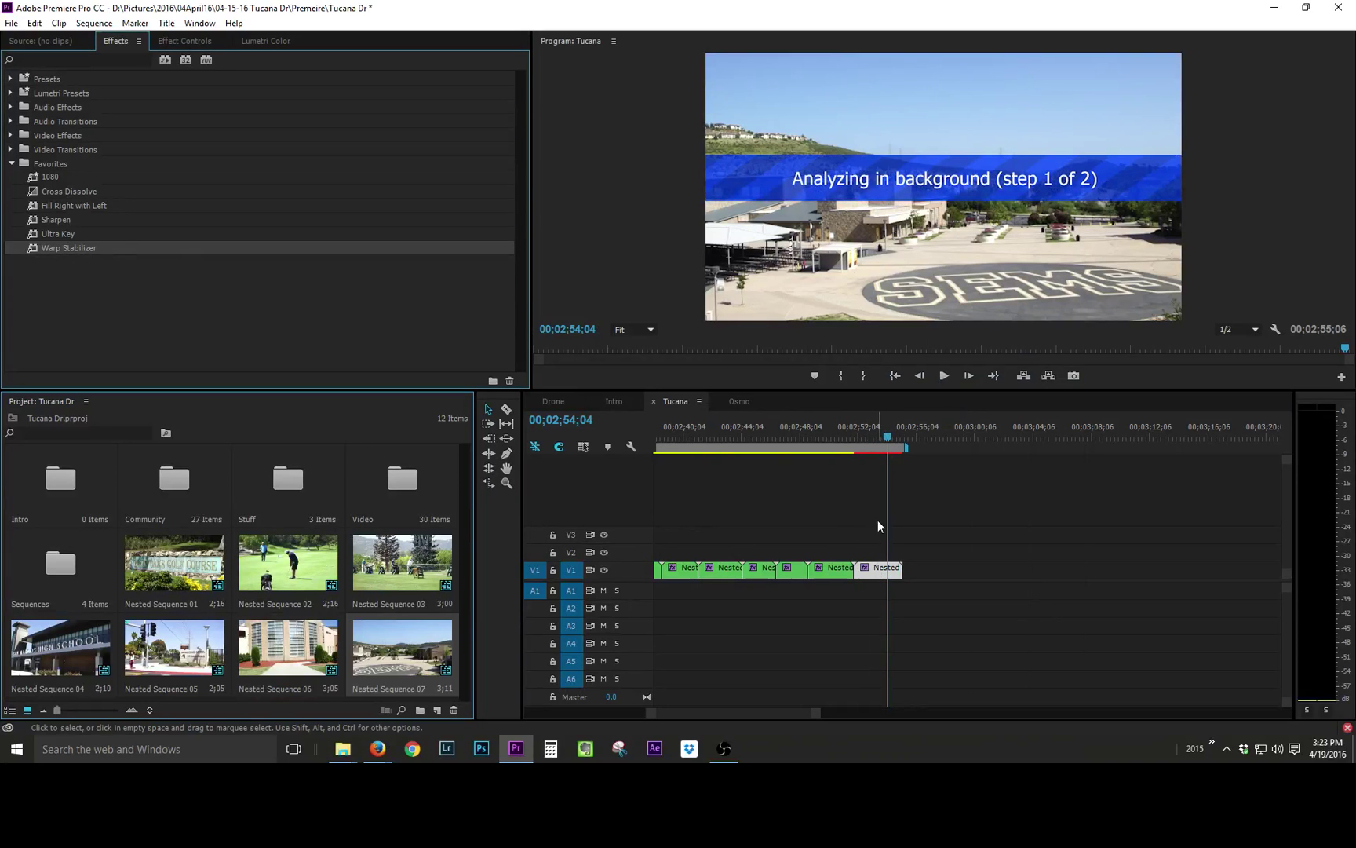
mouse_move(884, 440)
left_mouse_down()
mouse_move(863, 441)
mouse_move(898, 440)
left_mouse_up()
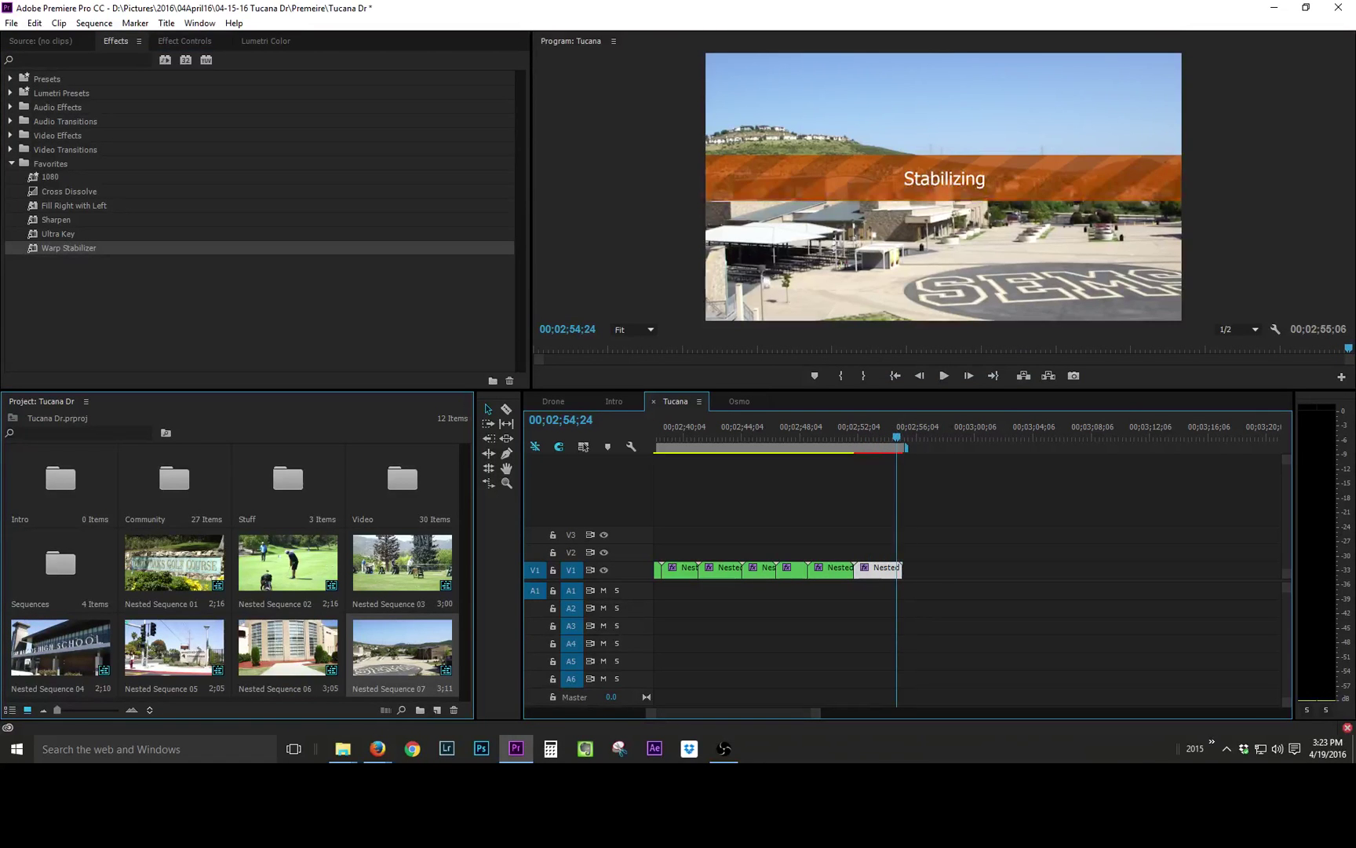
Step: Add 00060.MTS to V1 after Nested Sequence 07 and scale its picture down so the whole Double Peak Park sign fits the frame
left_click_drag(1355, 589, 934, 577)
left_click(914, 437)
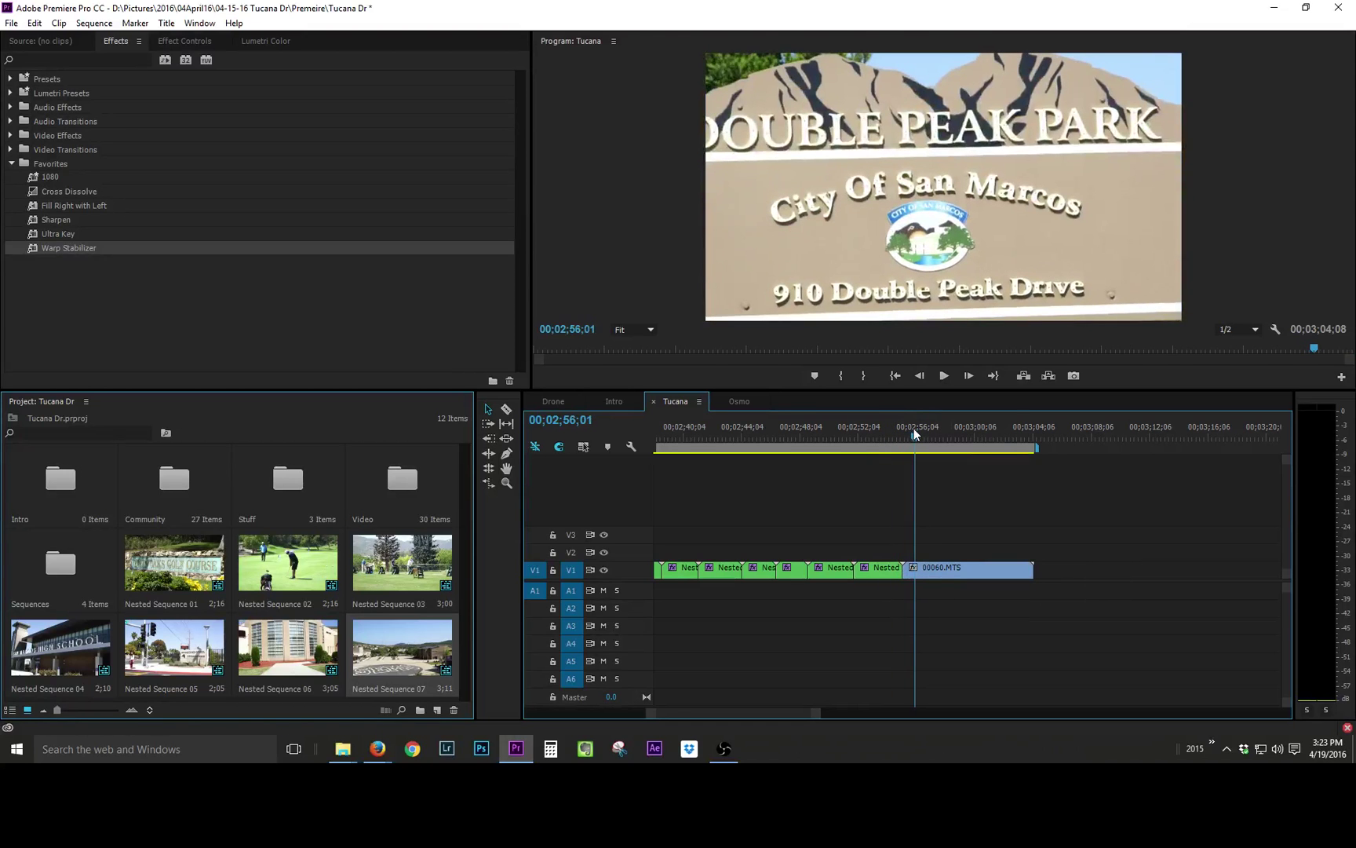
left_click(940, 570)
left_click(186, 41)
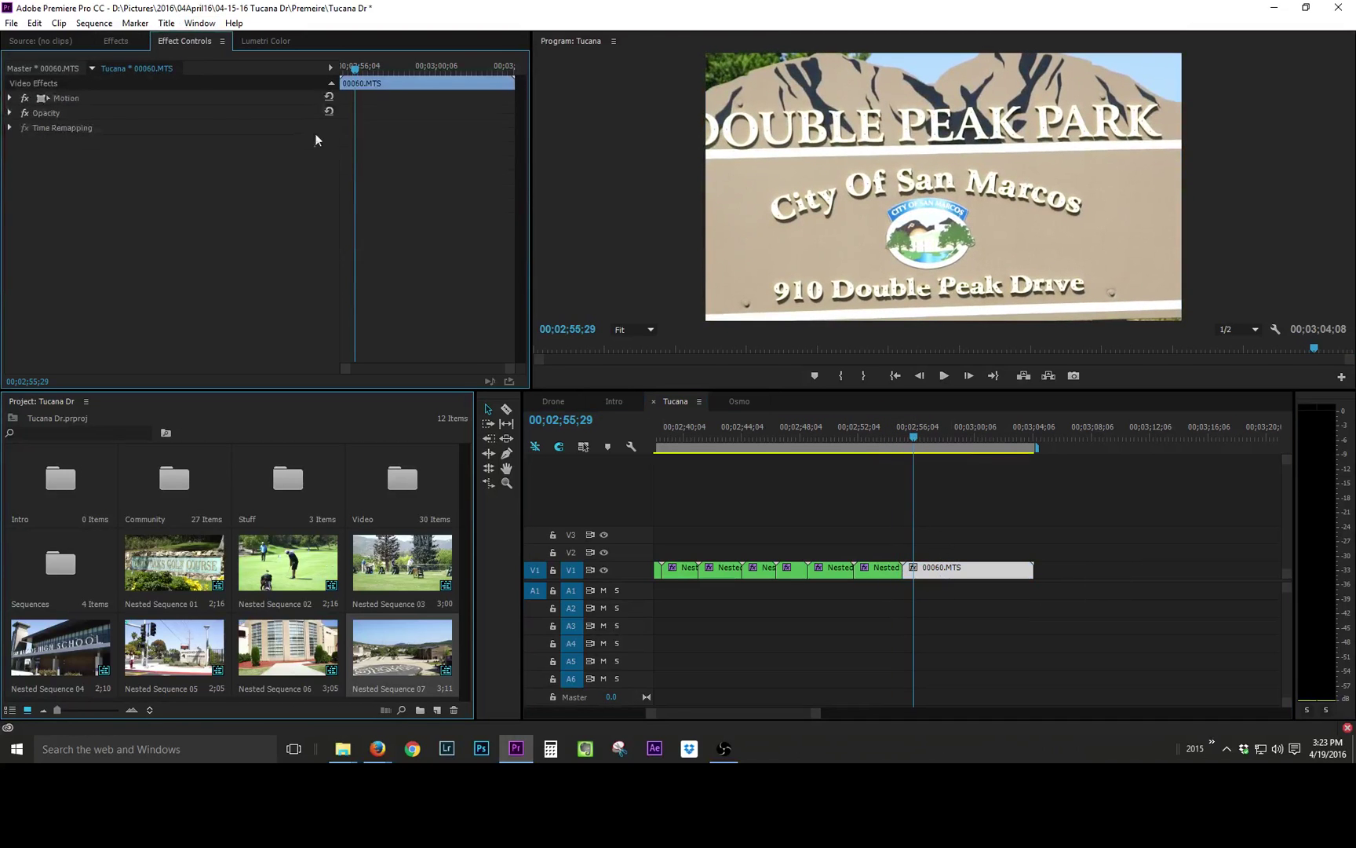
left_click(10, 99)
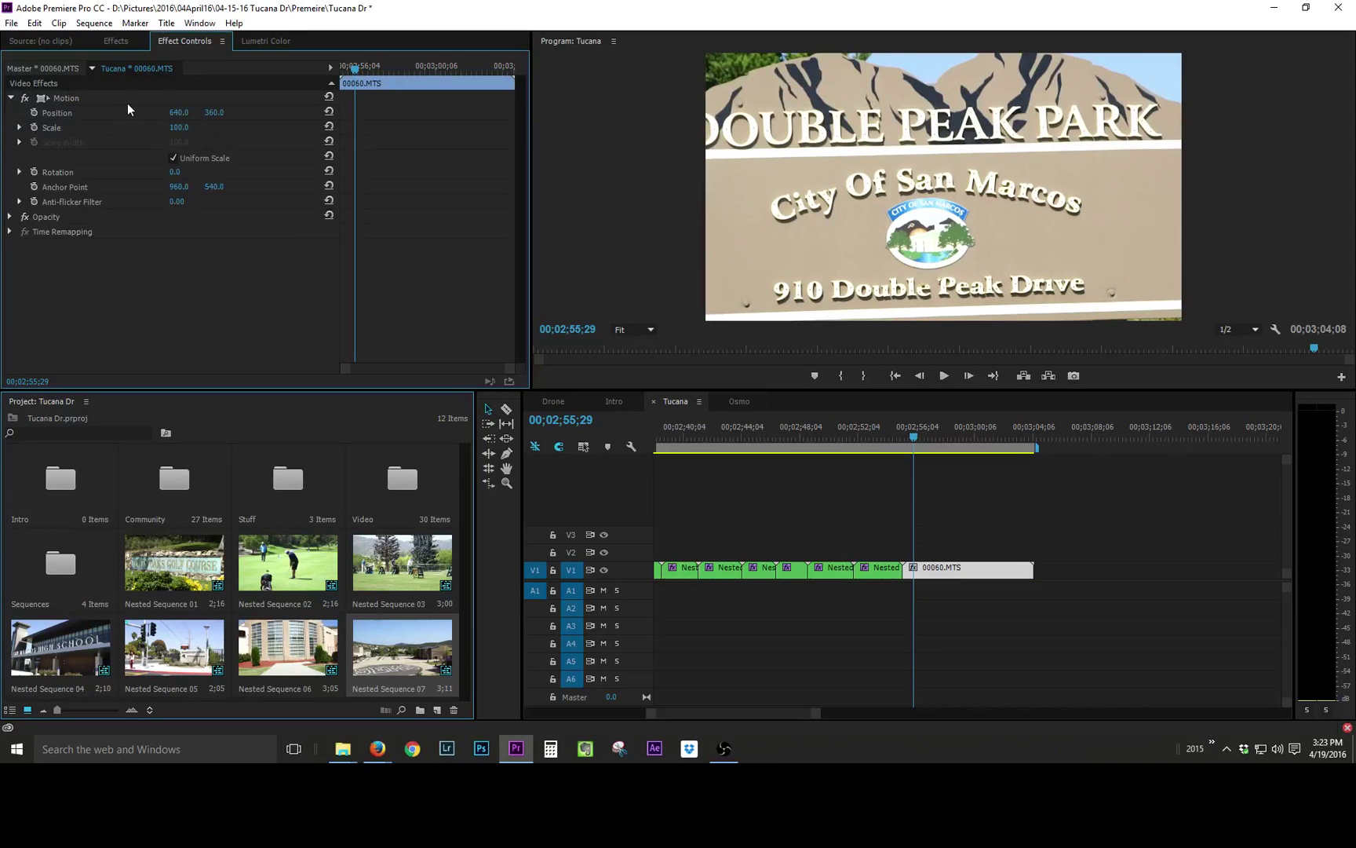
left_click(1008, 567)
left_click(920, 437)
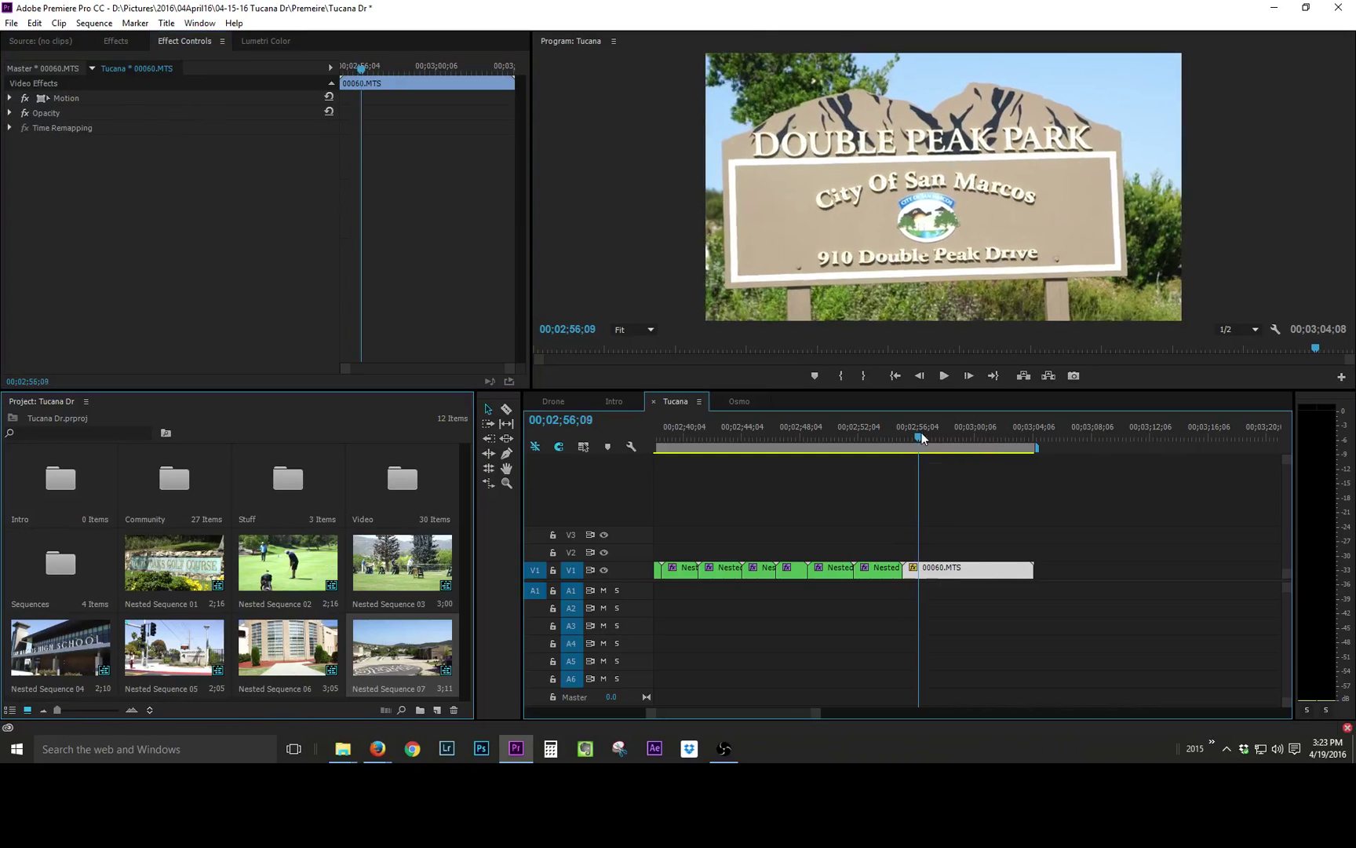
Step: Cut 00060.MTS at 00;02;56;21 and 00;02;59;08, keep only the piece between and move it against Nested Sequence 07
left_click_drag(923, 439, 926, 437)
key("ctrl+k")
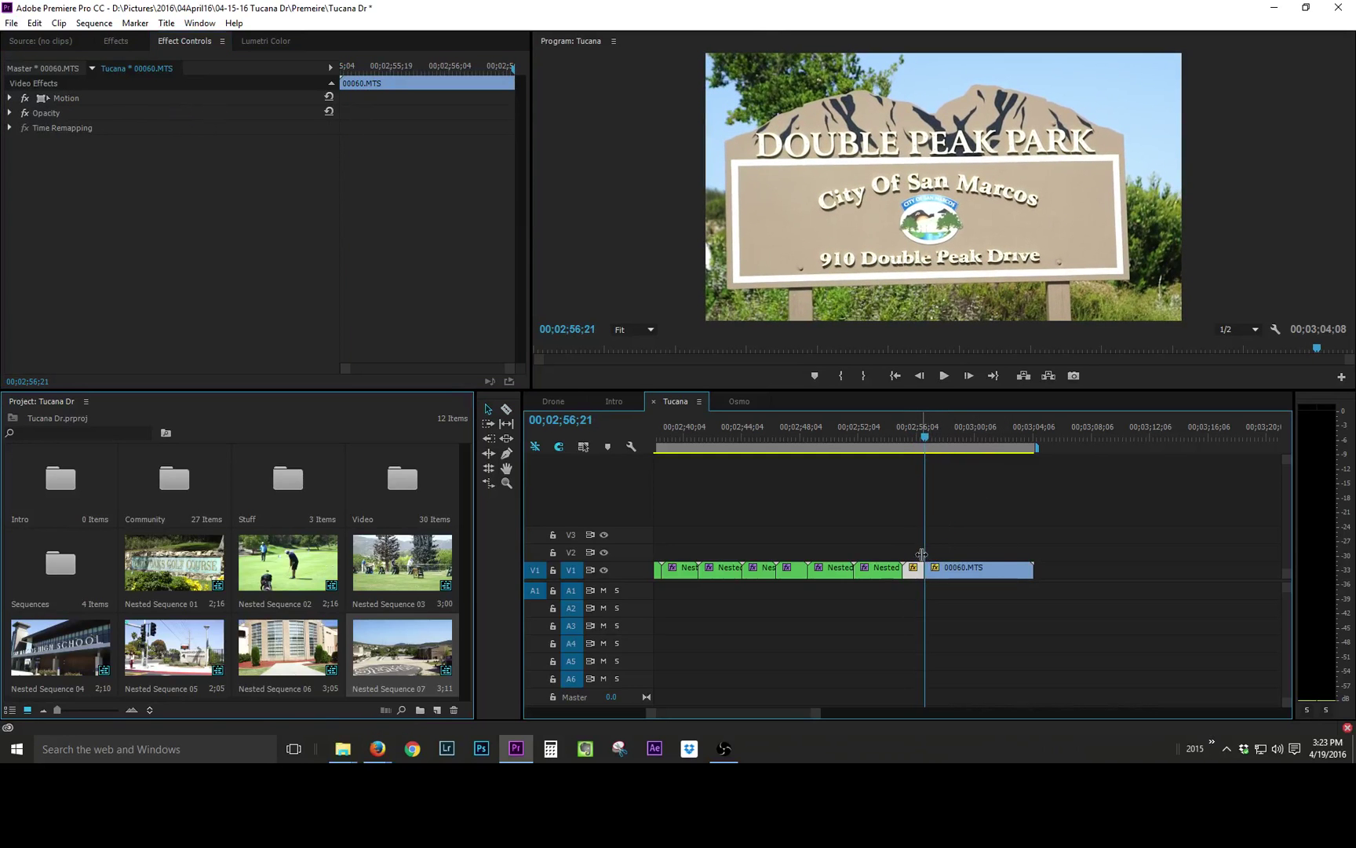
key("Delete")
key("space")
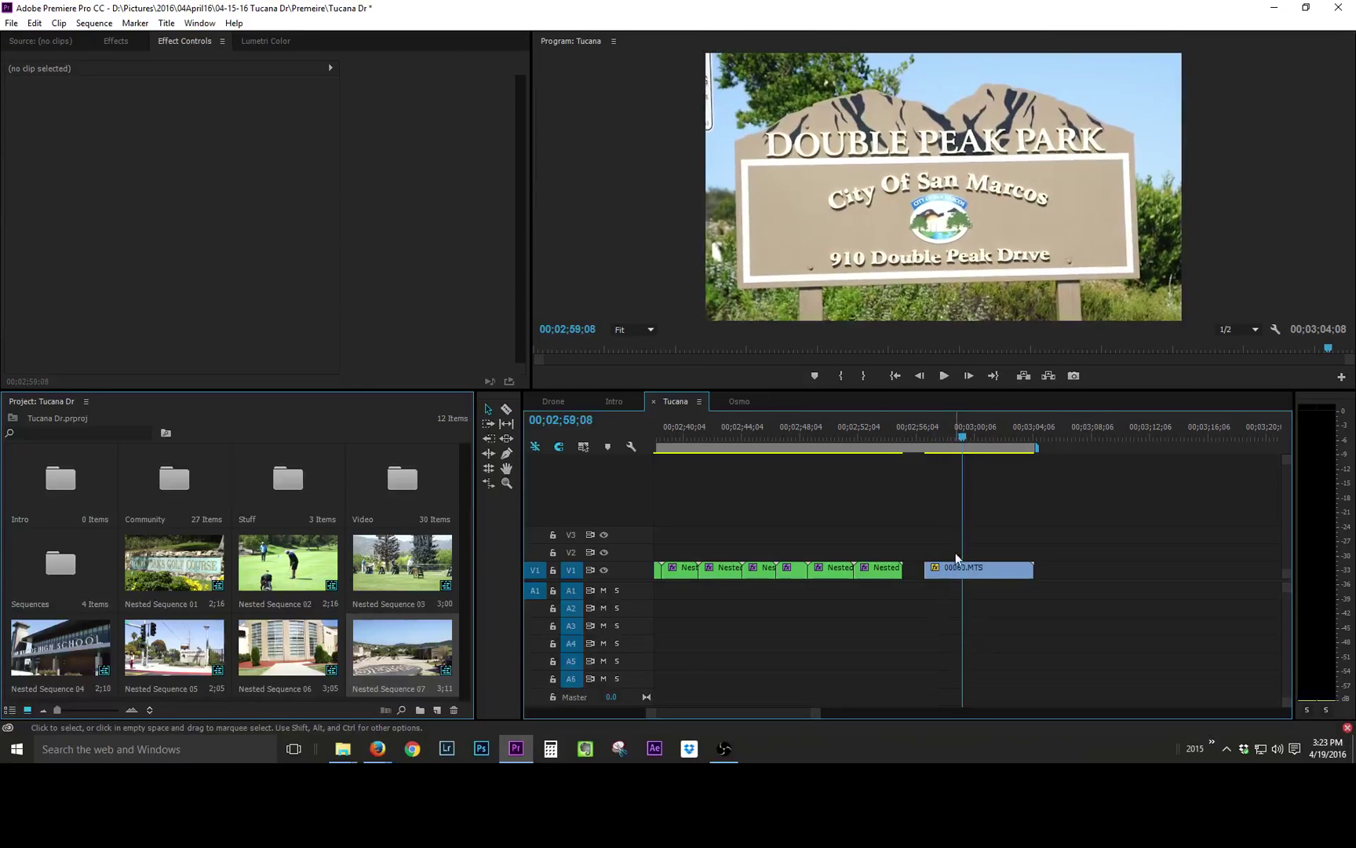
left_click_drag(957, 571, 932, 576)
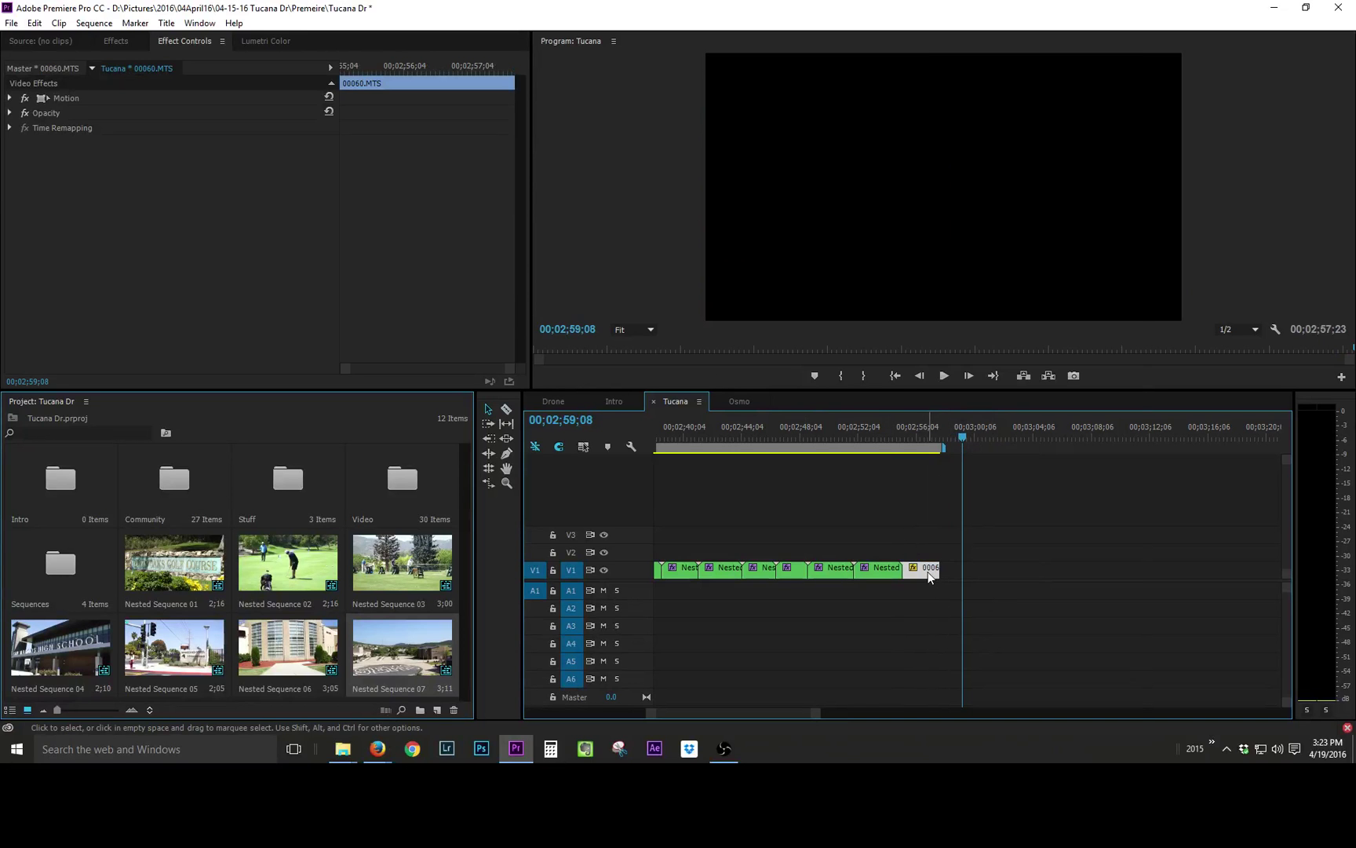
Step: Nest the 00060.MTS clip under the default name, apply Warp Stabilizer and scrub through the park sign footage
right_click(929, 577)
left_click(965, 382)
left_click(646, 386)
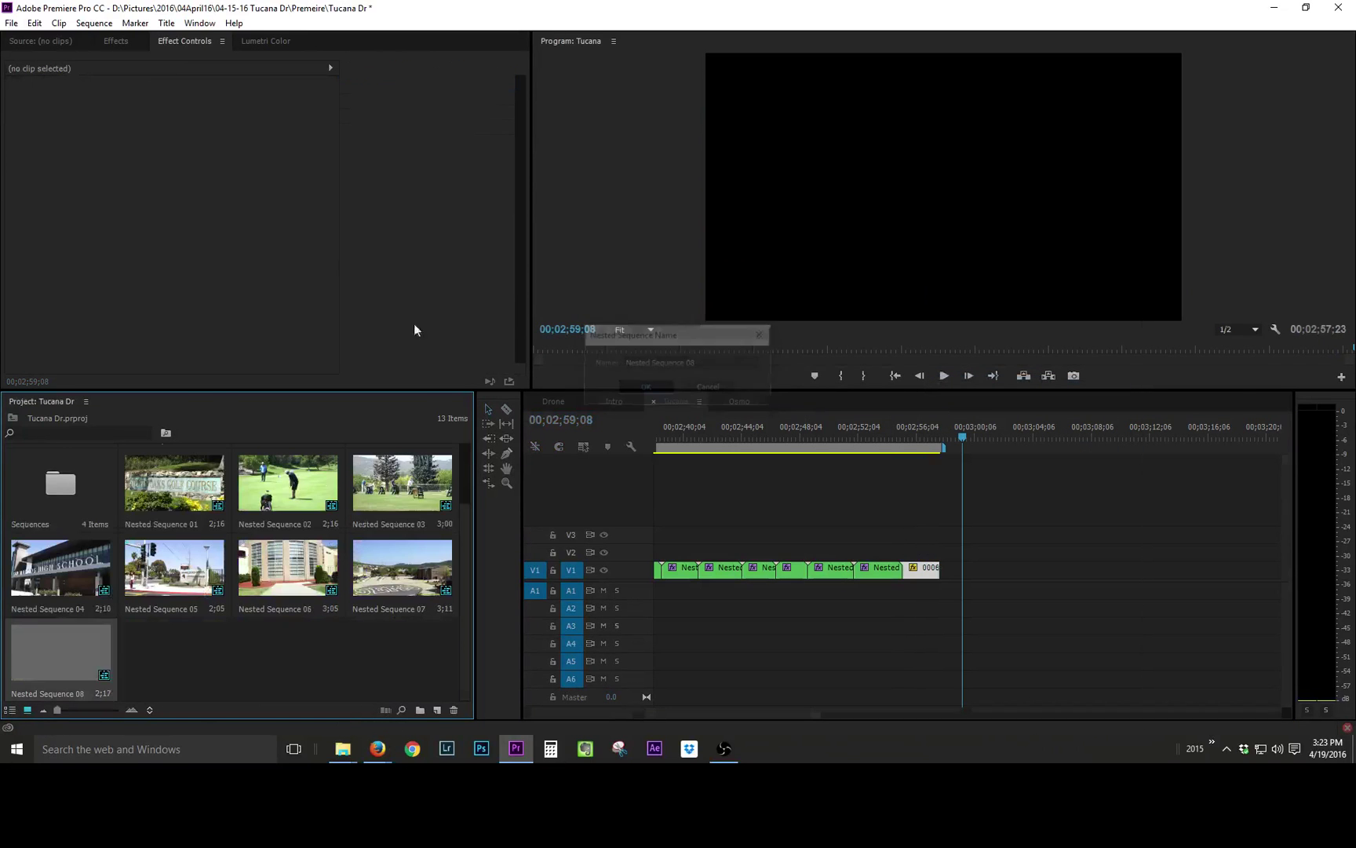
left_click(115, 41)
left_click_drag(901, 559, 902, 562)
left_click(908, 435)
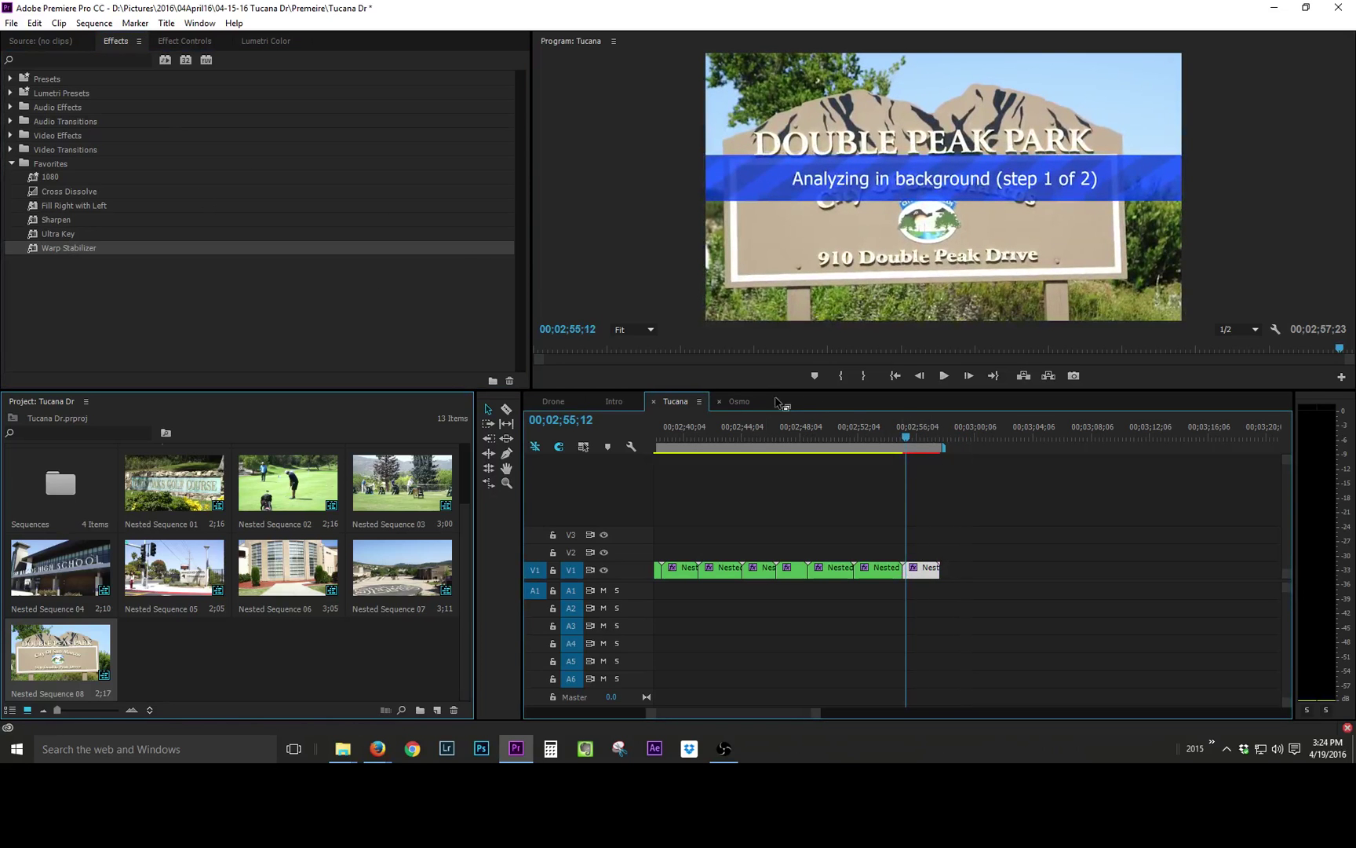
left_click_drag(914, 441, 936, 439)
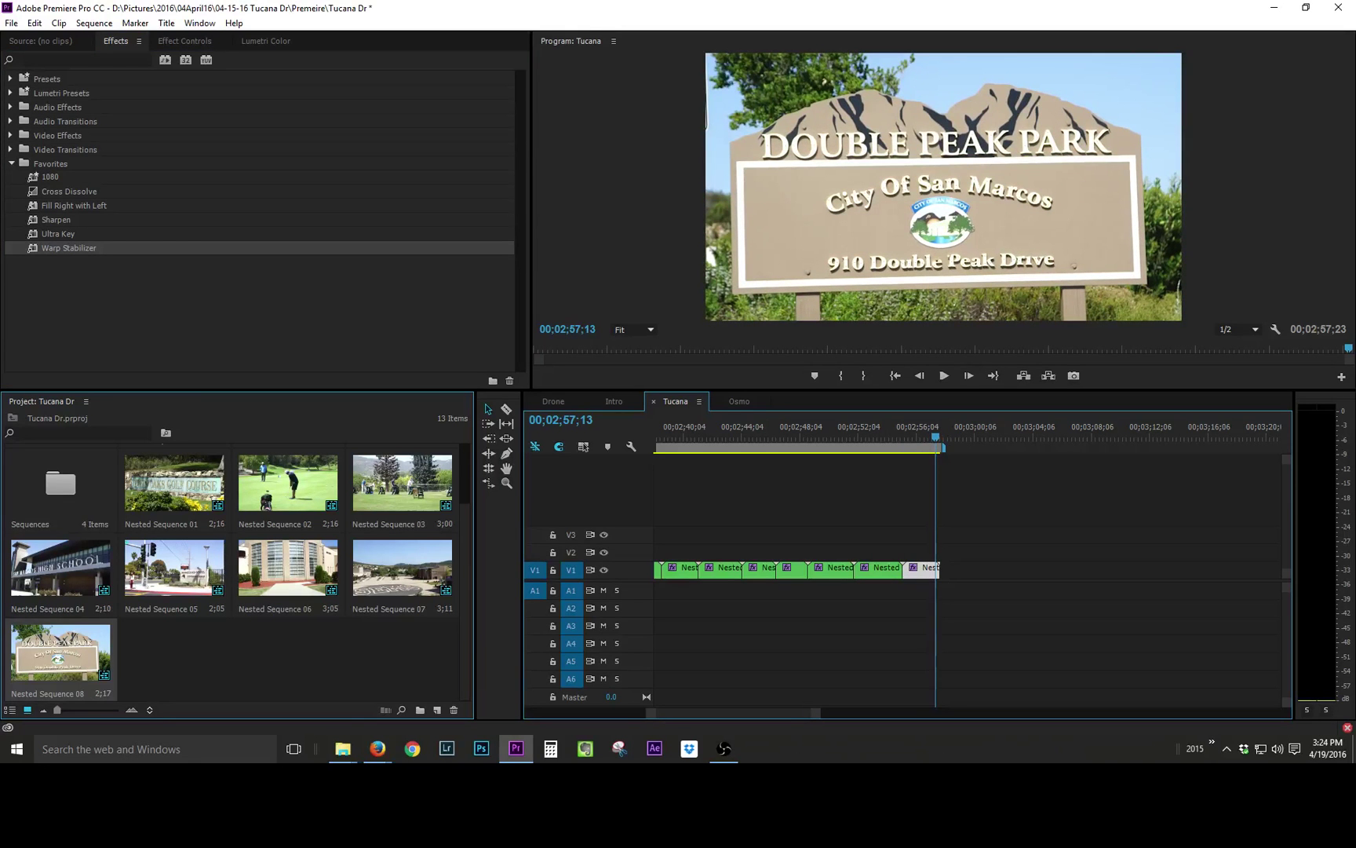
Step: Add 00064.MTS to V1 after Nested Sequence 08 and scrub through its footage of the man with the dog
left_click_drag(1334, 643, 968, 585)
key("Delete")
left_click_drag(947, 435, 1020, 433)
left_click(1007, 577)
Step: Cut 00064.MTS down to a short section ending at 00;03;03;12 and move that piece against Nested Sequence 08
key("c")
left_click(983, 570)
left_click(1000, 570)
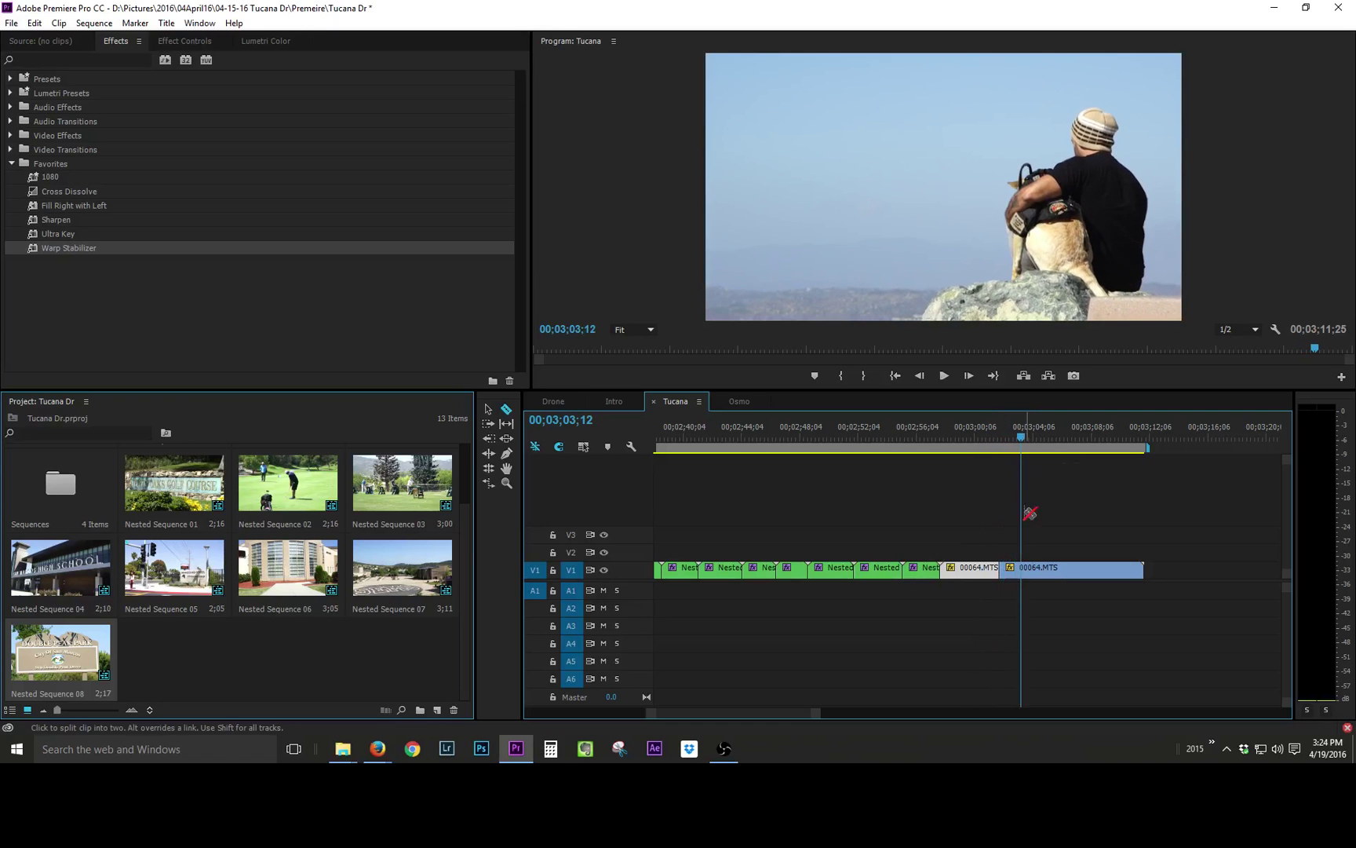
left_click(1021, 570)
key("v")
left_click(1045, 568)
key("Delete")
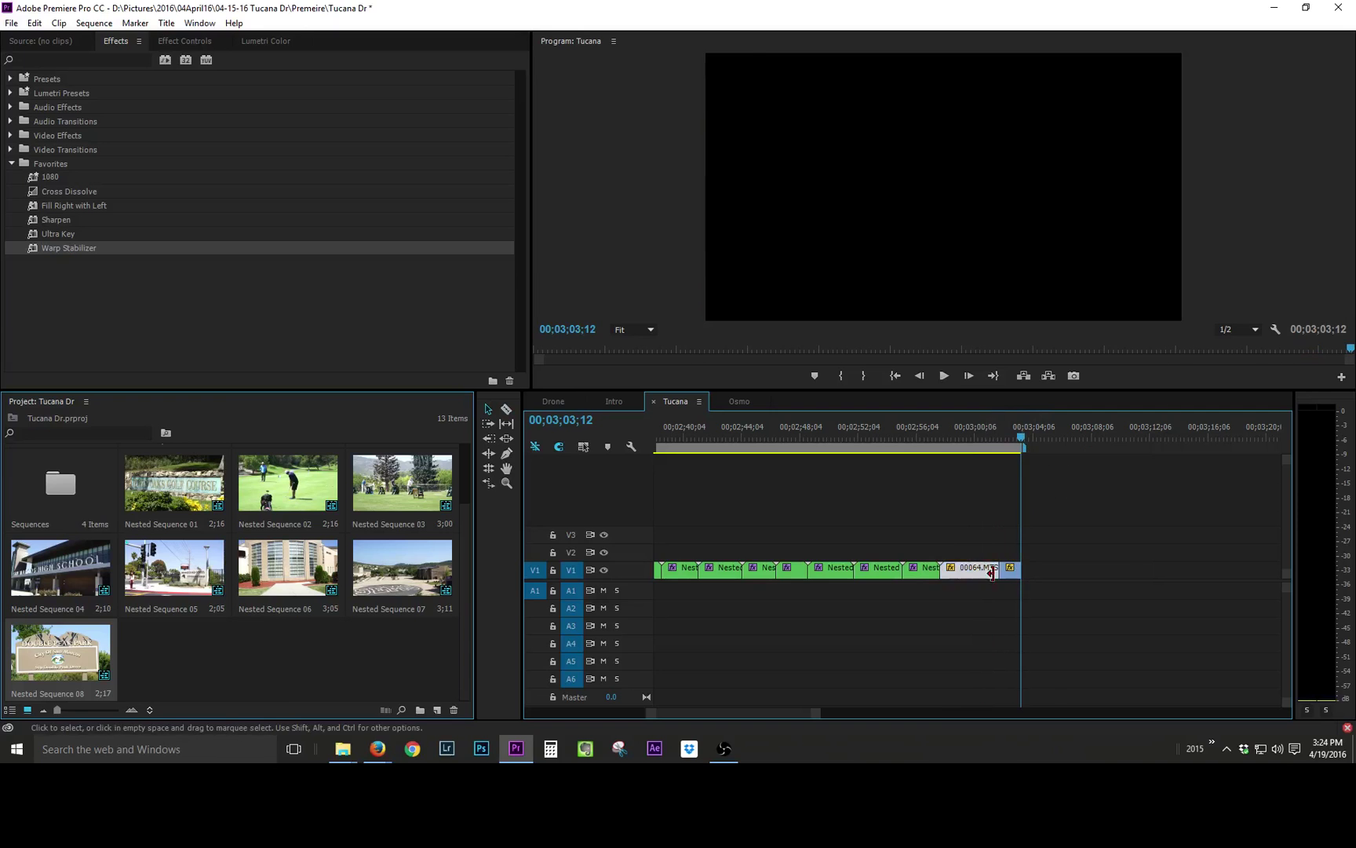
left_click_drag(972, 579, 946, 574)
Step: Add 00063.MTS to V1 after the 00064.MTS piece and trim it to a short section ending at 00;03;05;13, closing the gap
left_click_drag(1355, 581, 997, 580)
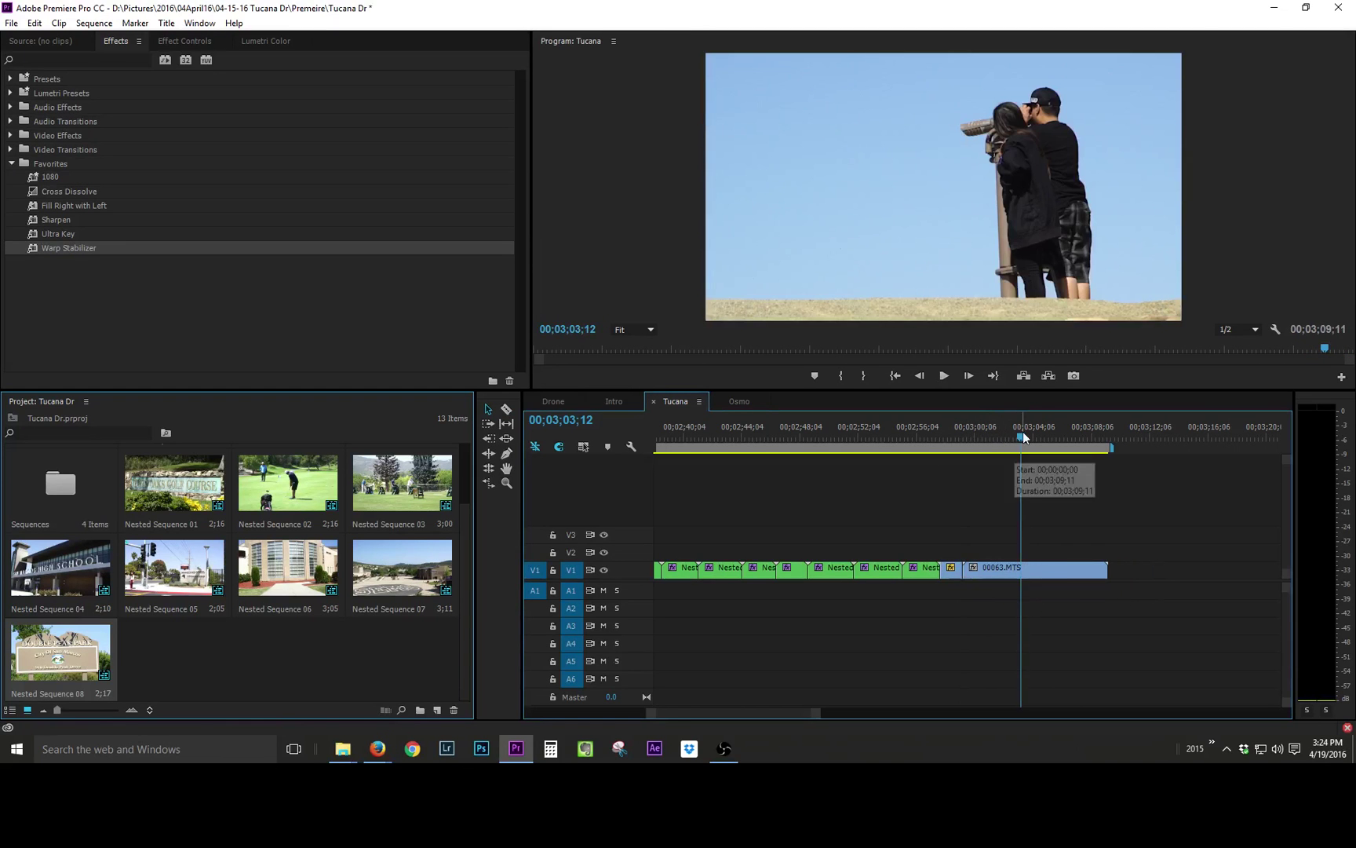
left_click_drag(1023, 434, 1053, 436)
key("c")
left_click(1026, 566)
left_click(1051, 570)
key("v")
left_click(1060, 569)
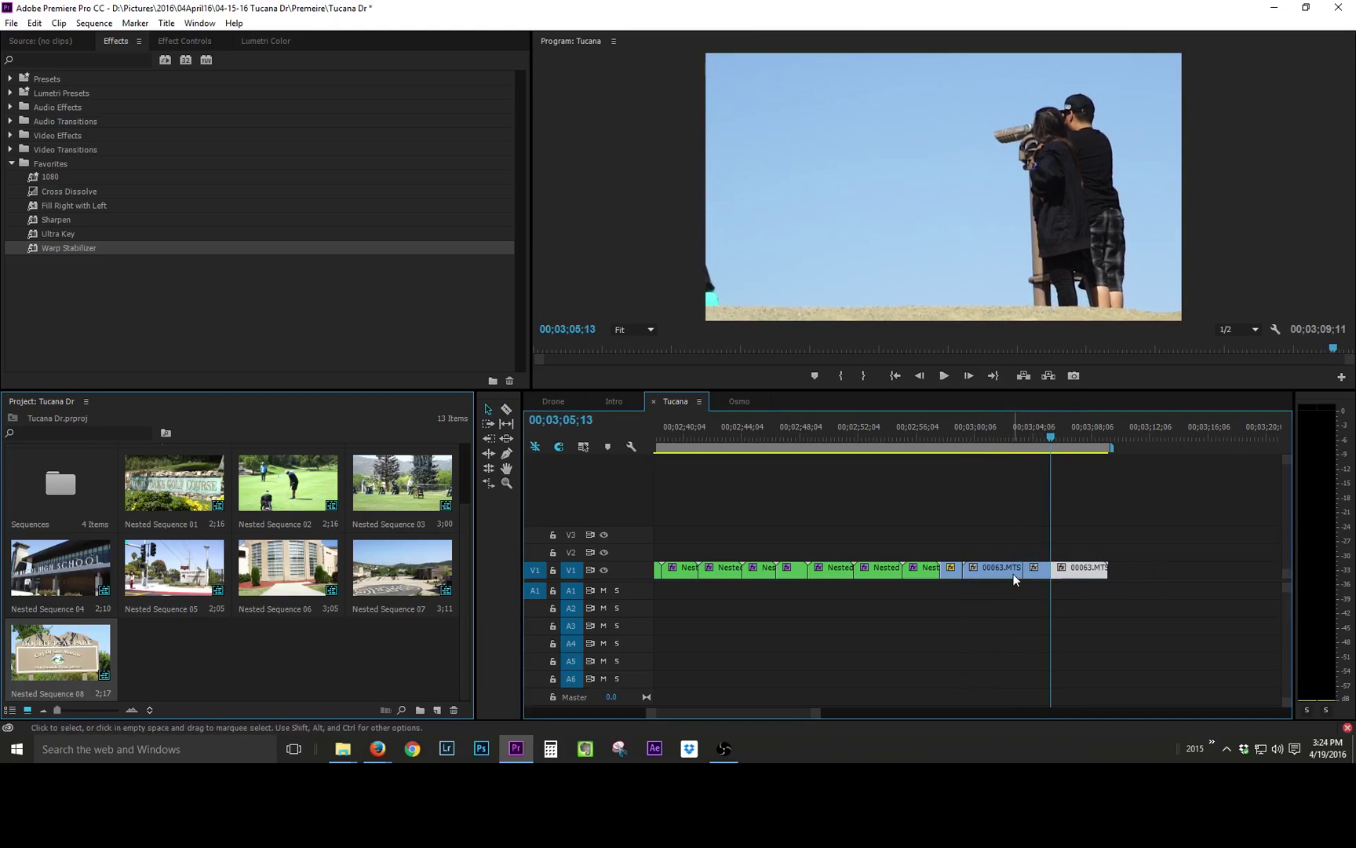
key("Delete")
left_click_drag(1043, 577, 982, 576)
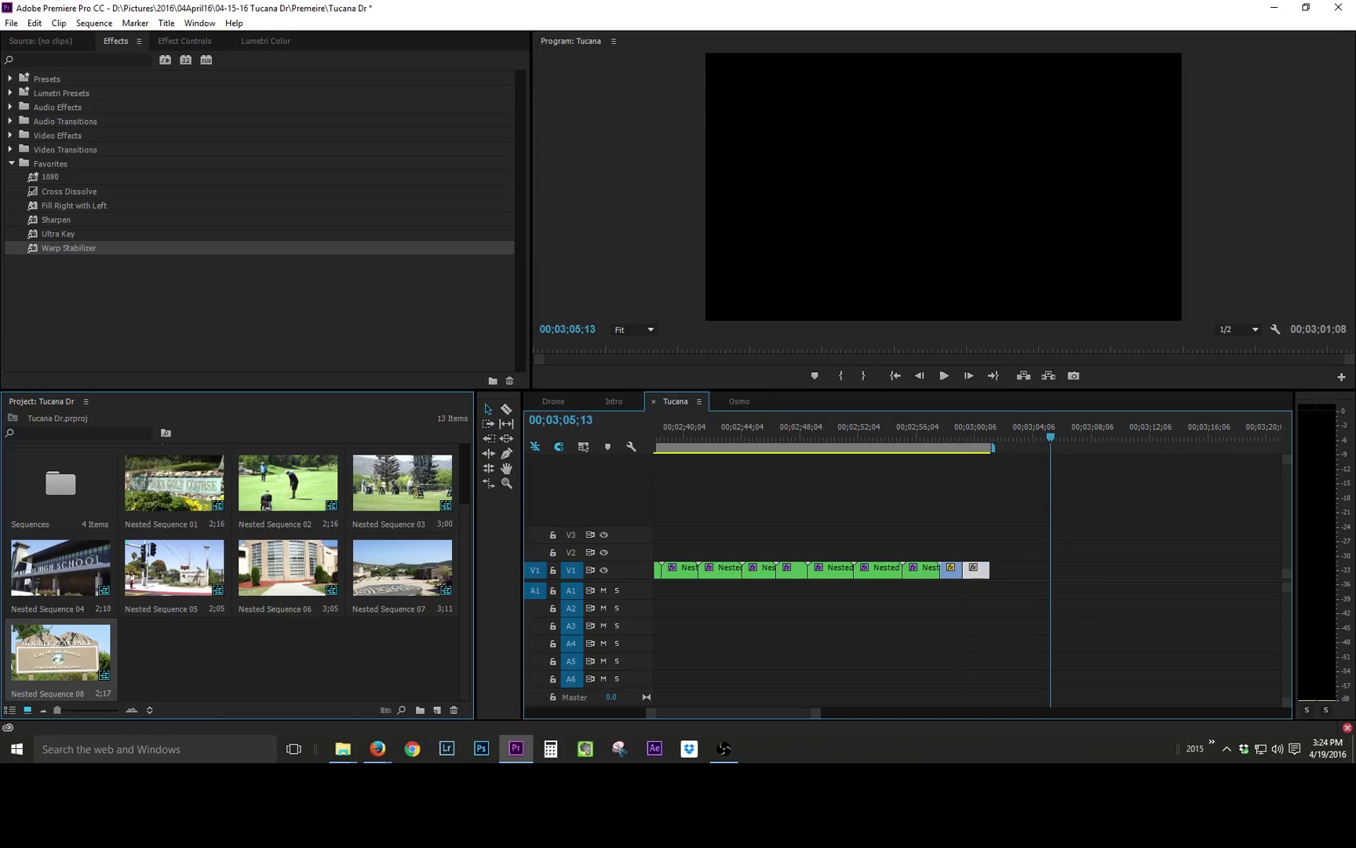
Step: Preview 00062.MTS on V1 after the 00063.MTS piece without its audio and remove the clip
left_click_drag(1256, 605, 1017, 591)
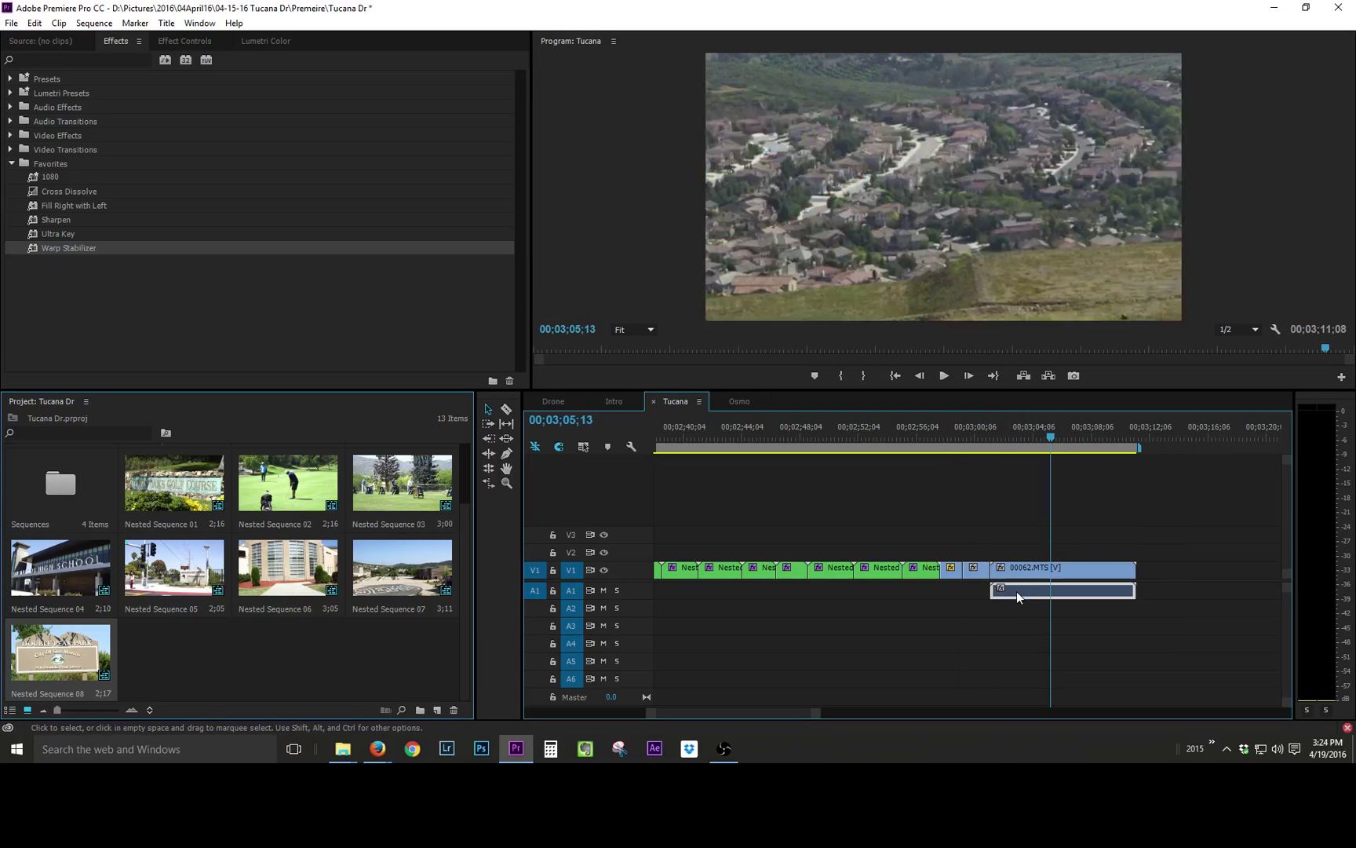
key("Delete")
left_click(1053, 570)
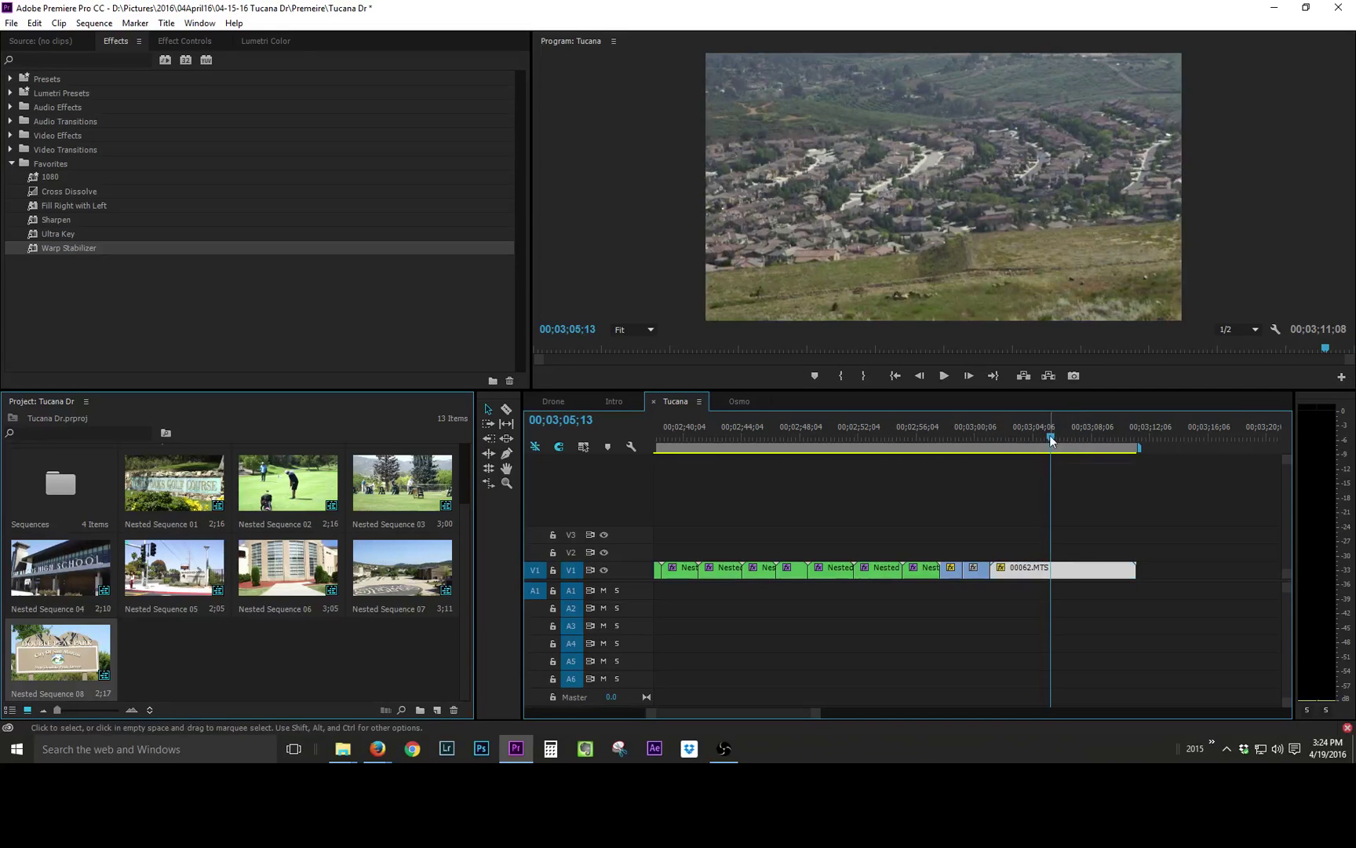
left_click_drag(1051, 438, 1088, 427)
left_click(1101, 579)
key("Delete")
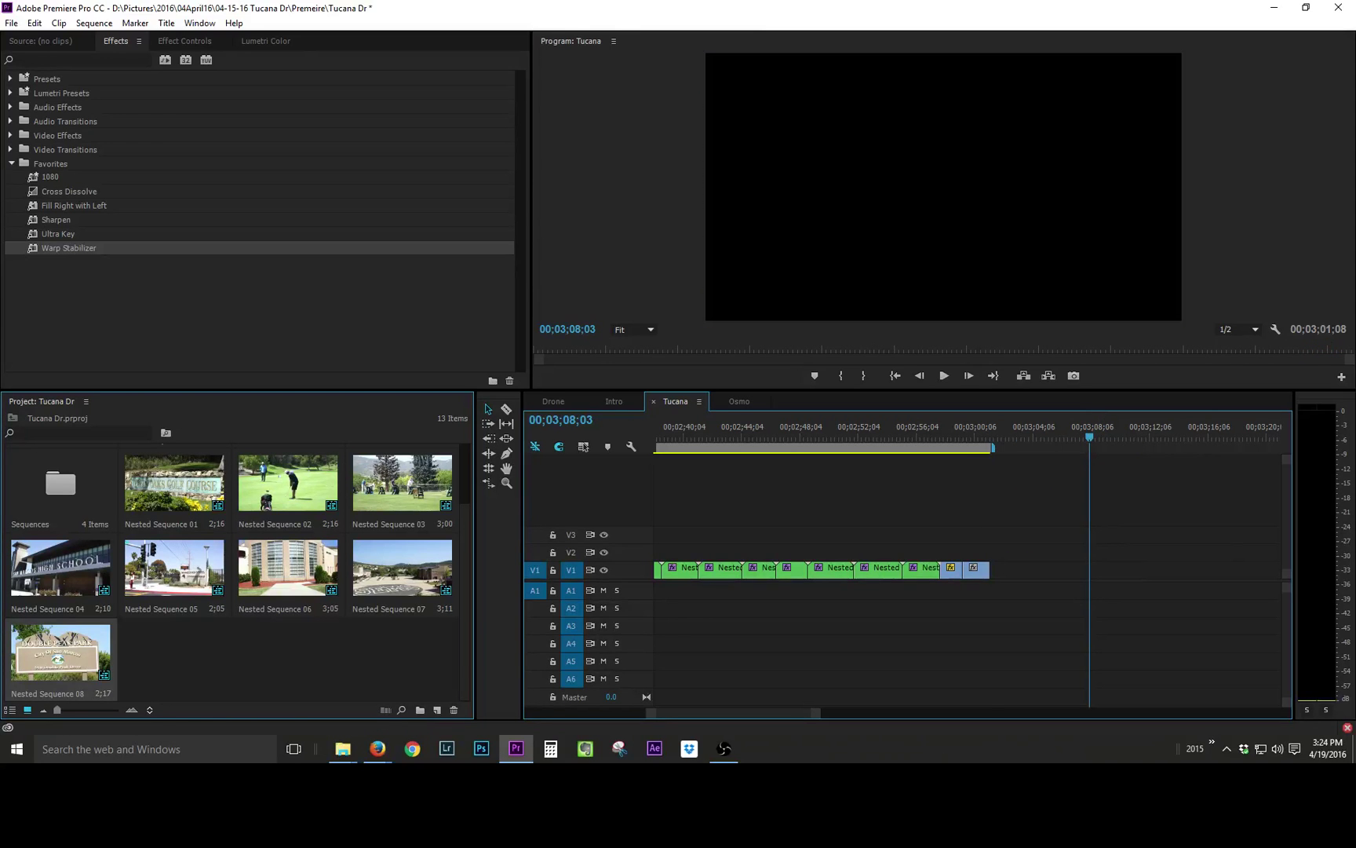
Step: Add 00067.MTS to V1 after the 00063.MTS piece and scrub through its panorama of the valley
left_click_drag(965, 577, 1026, 591)
left_click(1065, 573)
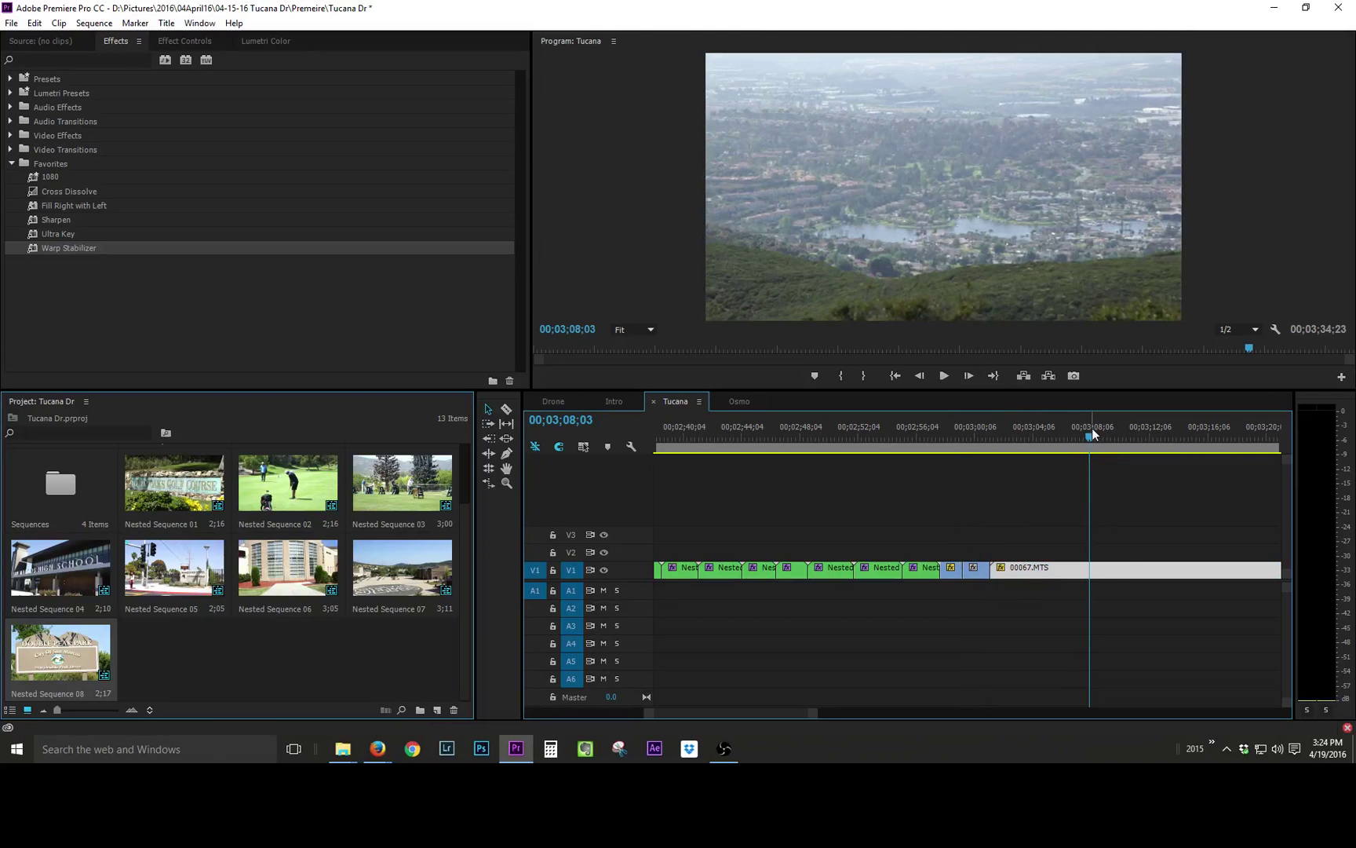
left_click_drag(1117, 417, 1170, 410)
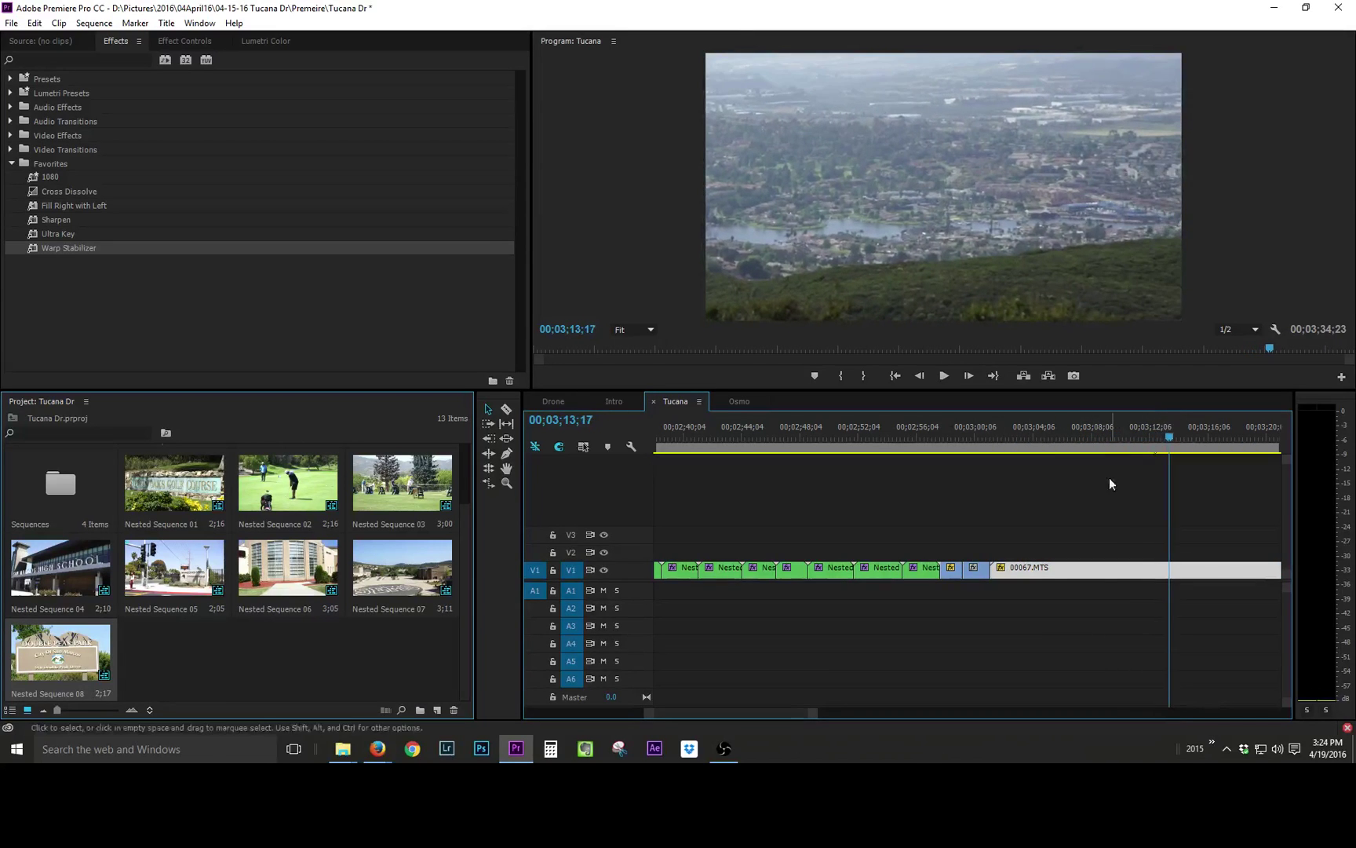
scroll(1035, 457, "down", 3)
left_click_drag(1066, 426, 1146, 418)
left_click_drag(1162, 414, 1235, 406)
scroll(1183, 473, "down", 3)
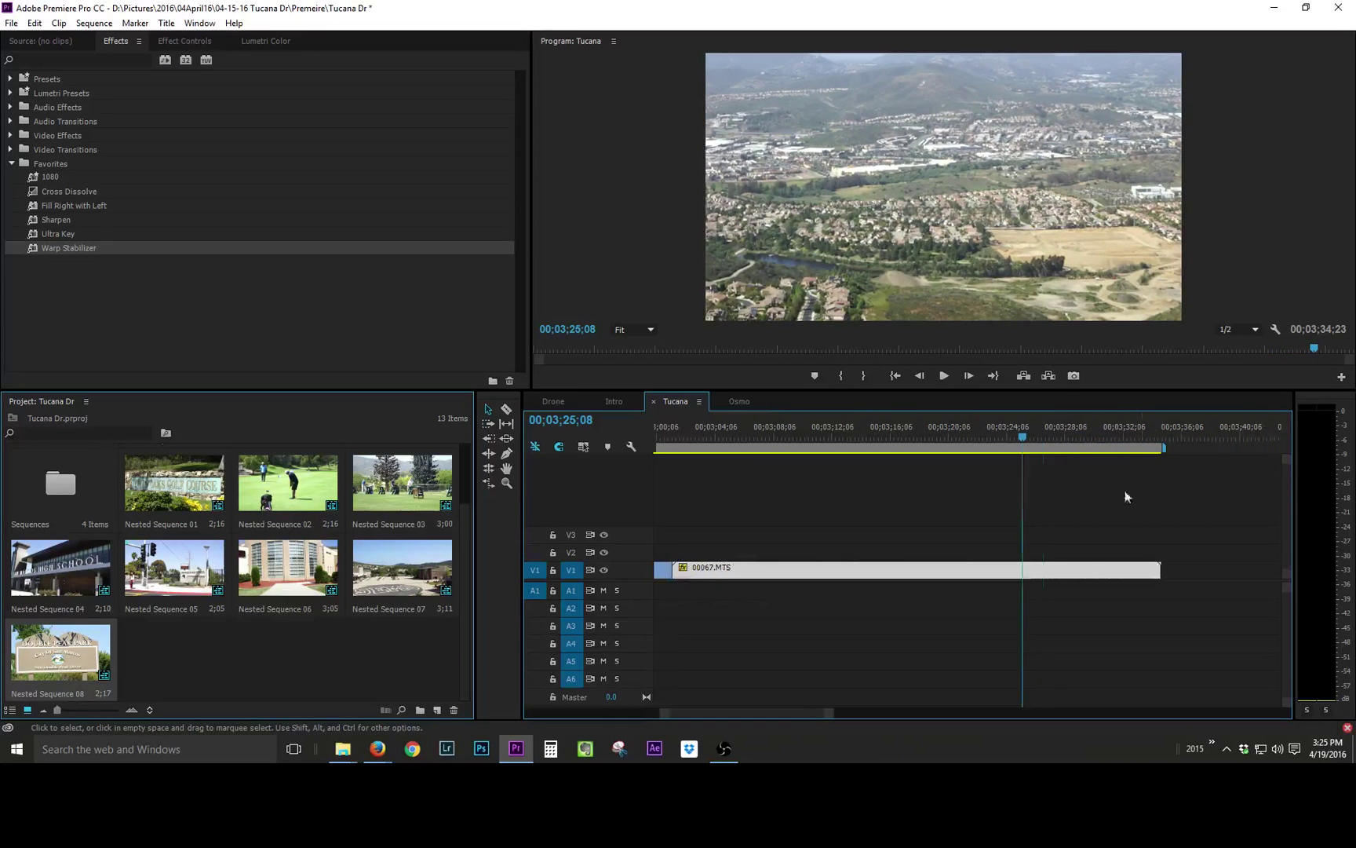
Step: Cut 00067.MTS at 00;03;25;20 and 00;03;31;02, keep only the piece between and move it against the 00063.MTS piece
key("c")
left_click(1030, 570)
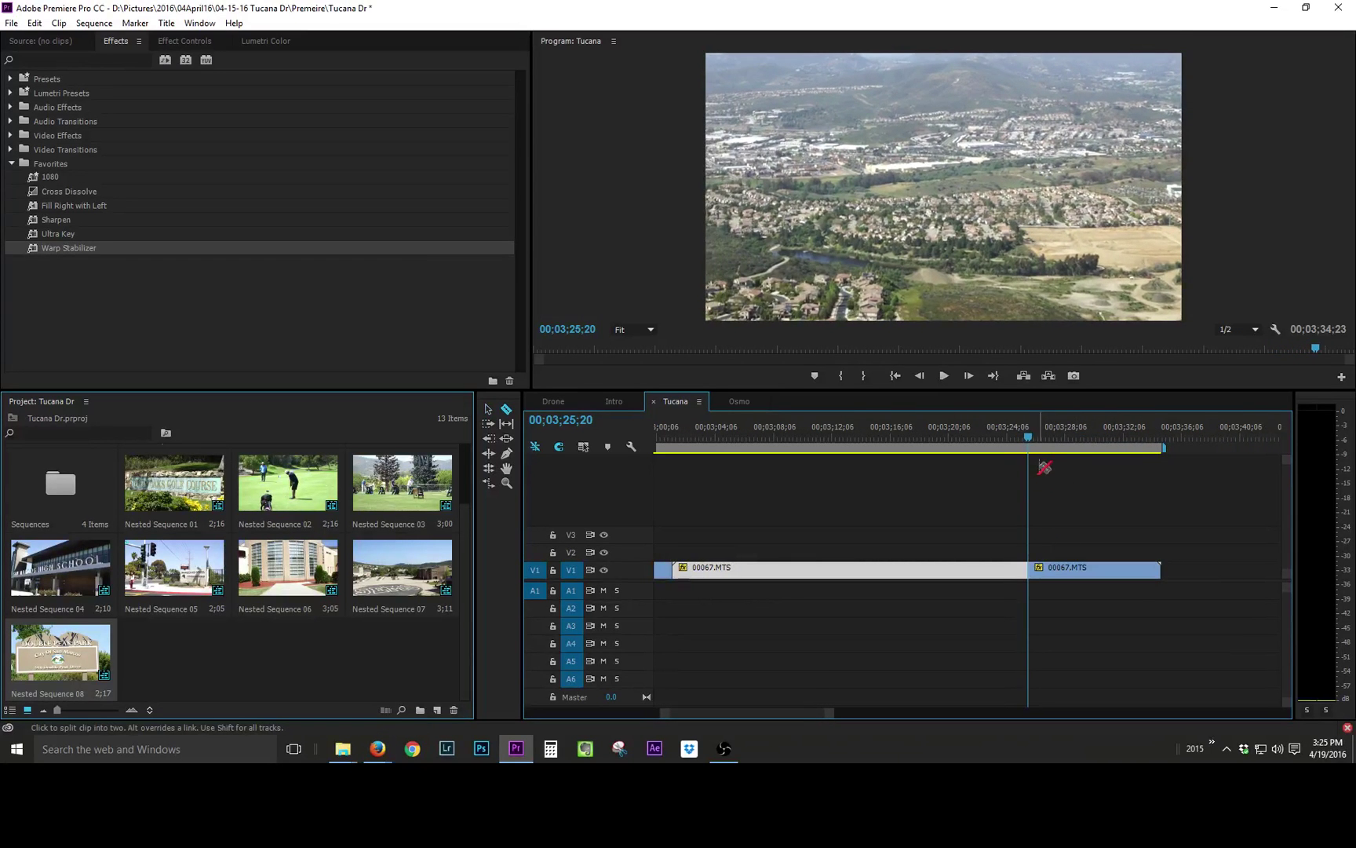
left_click_drag(1033, 436, 1109, 424)
left_click(1108, 570)
key("v")
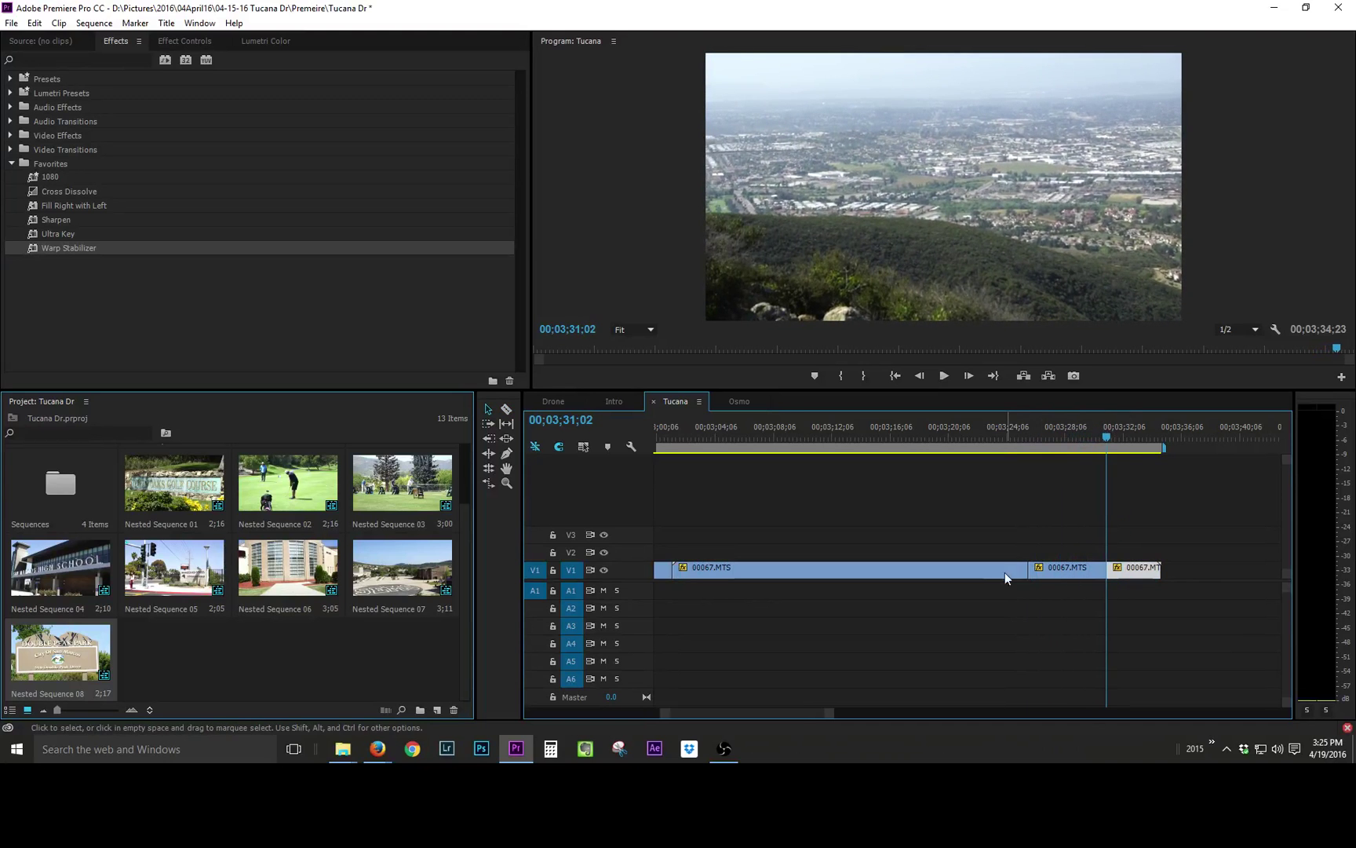
left_click_drag(1127, 574, 871, 577)
left_click_drag(803, 433, 901, 433)
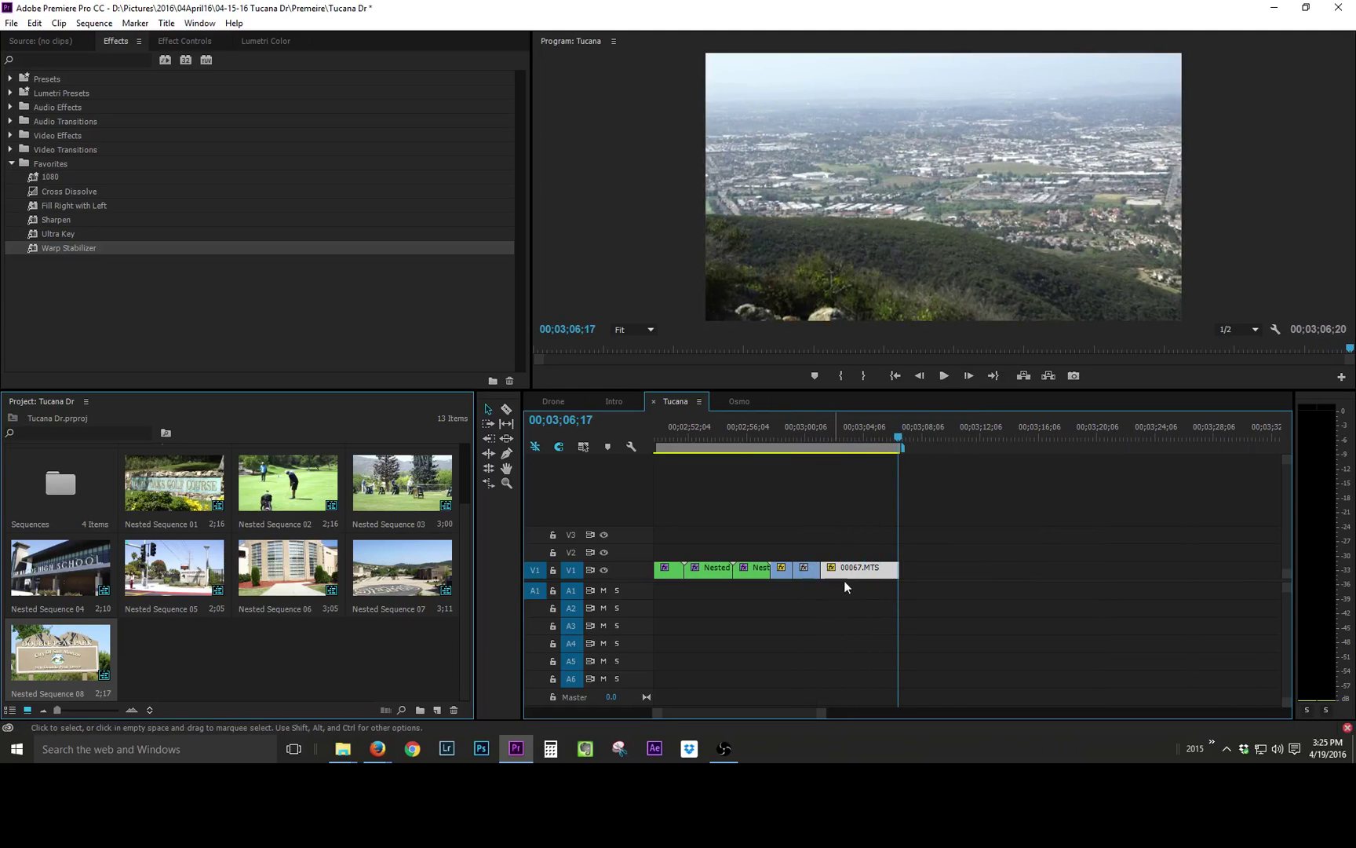
Step: Try to nest the 00064.MTS, 00063.MTS and 00067.MTS clips together as one sequence
left_click_drag(852, 597, 784, 559)
right_click(802, 575)
left_click(914, 403)
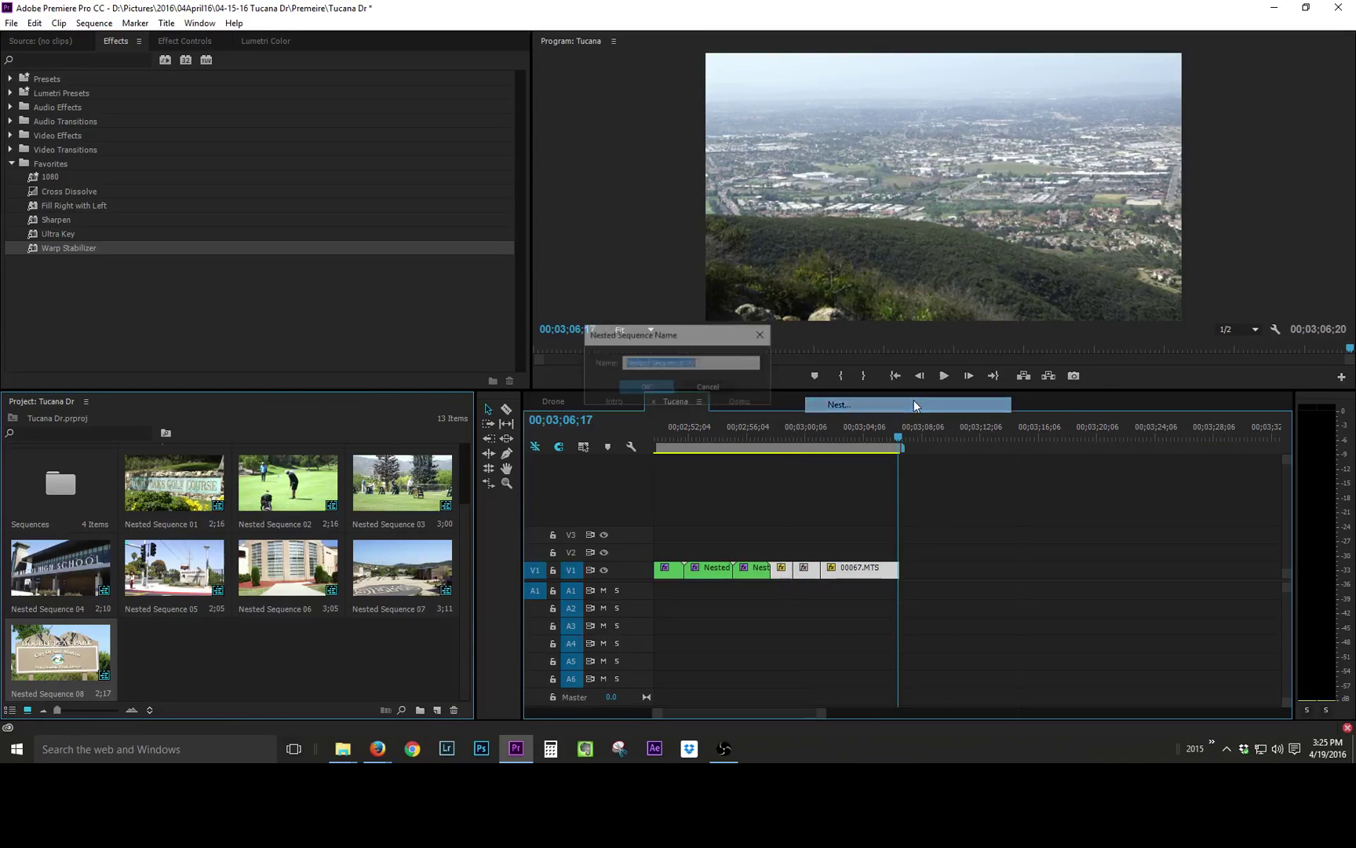
left_click(657, 387)
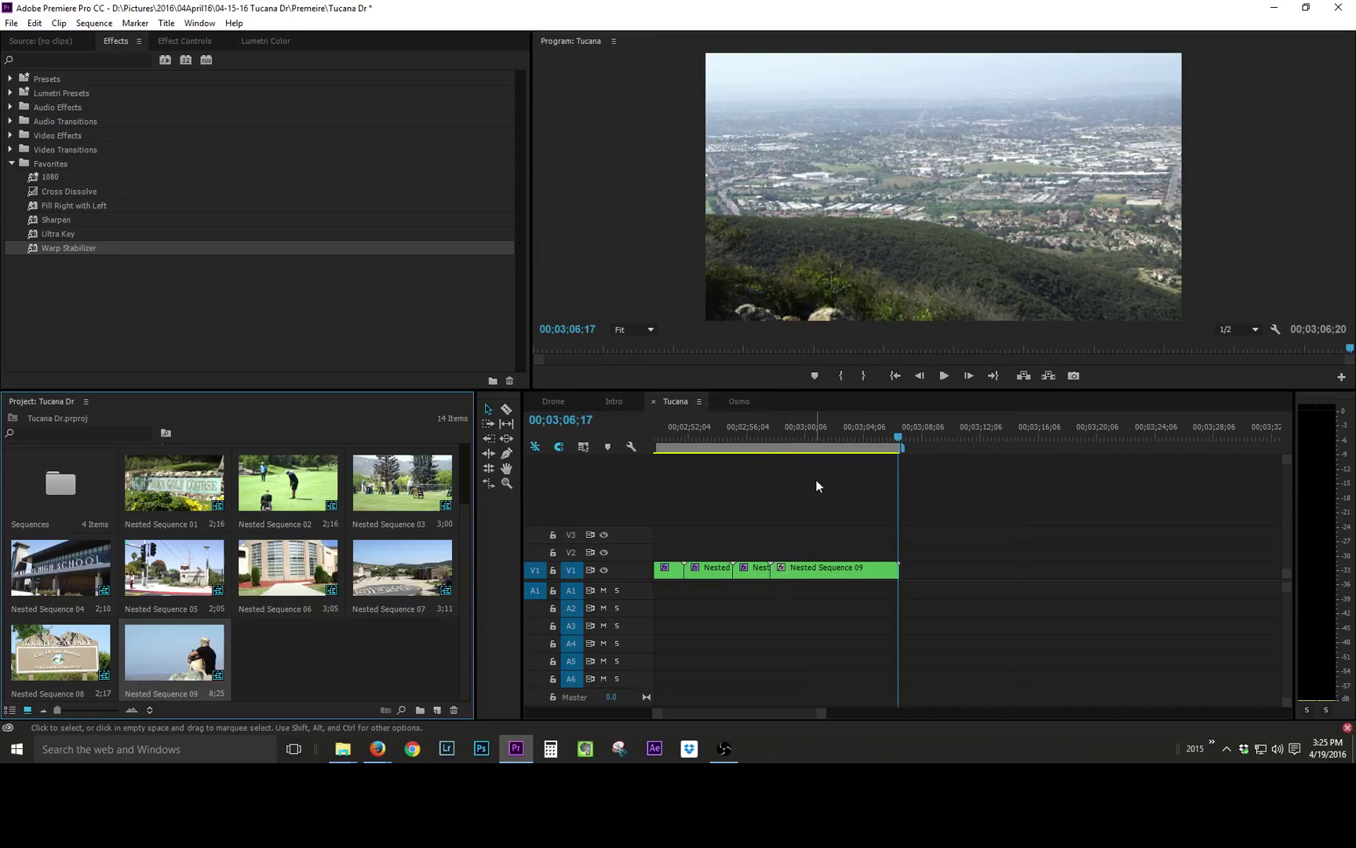
key("ctrl+z")
right_click(779, 575)
left_click(816, 385)
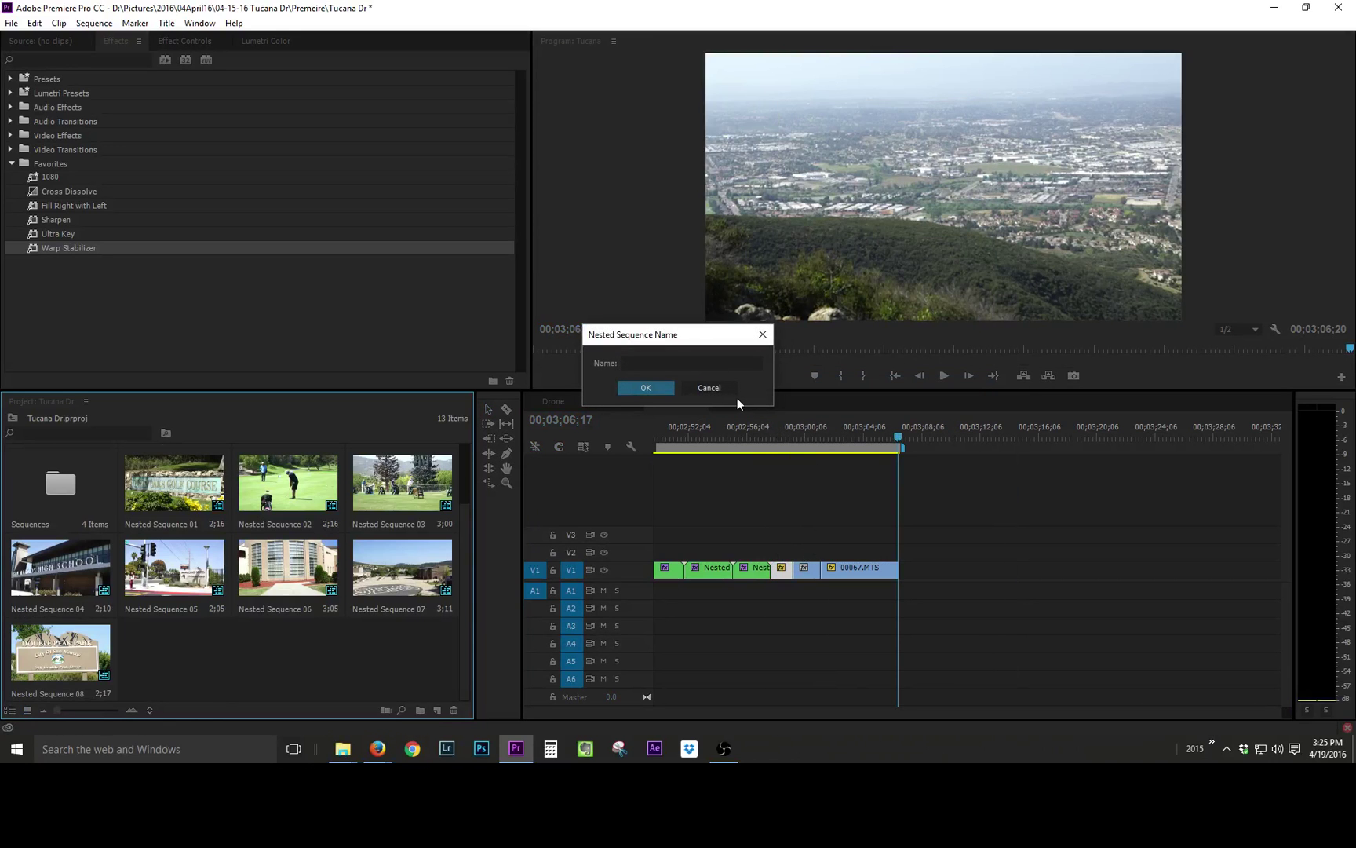
left_click(730, 392)
Step: Nest the 00064.MTS and 00063.MTS clips separately, each under its default name
right_click(785, 573)
left_click(837, 388)
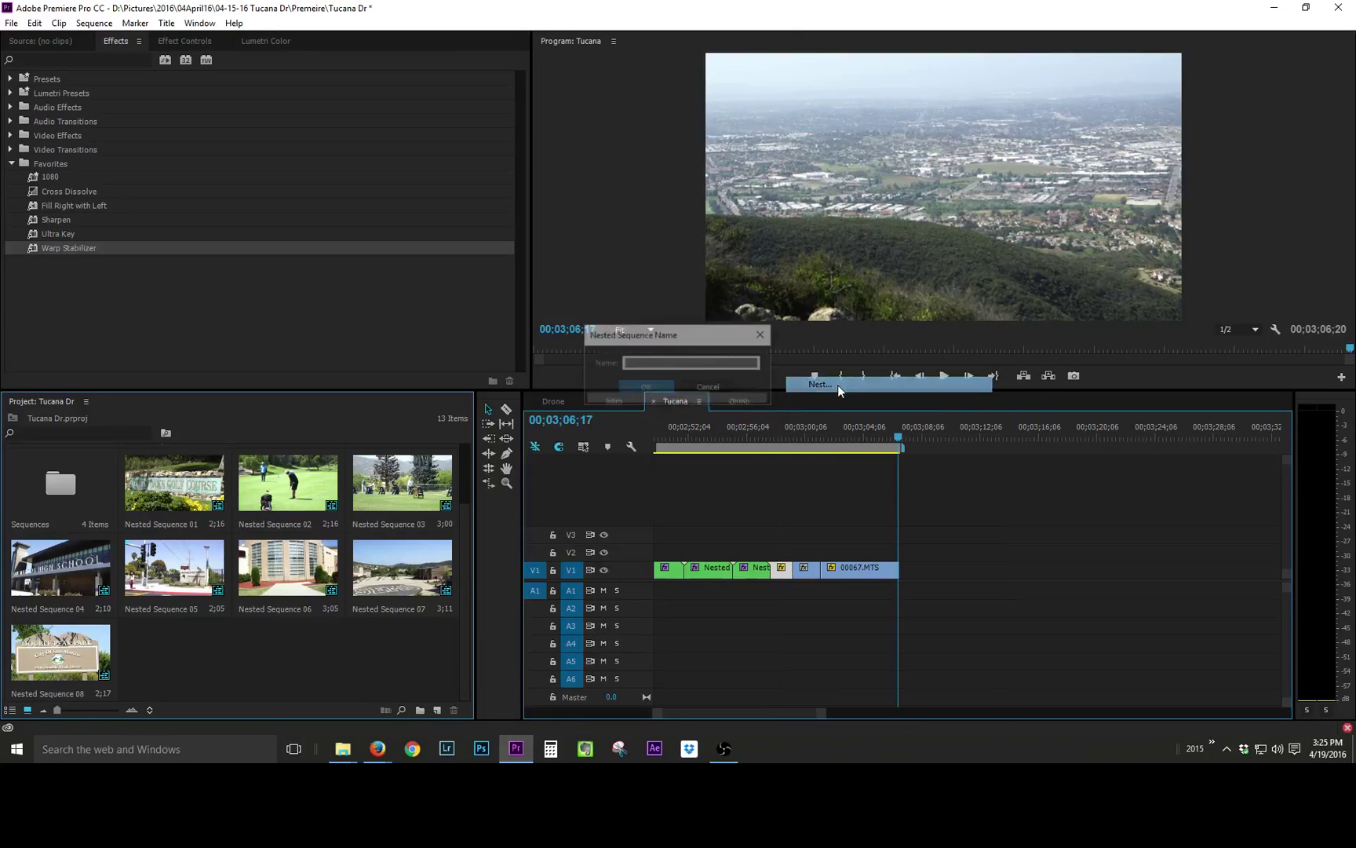
key("Return")
right_click(803, 567)
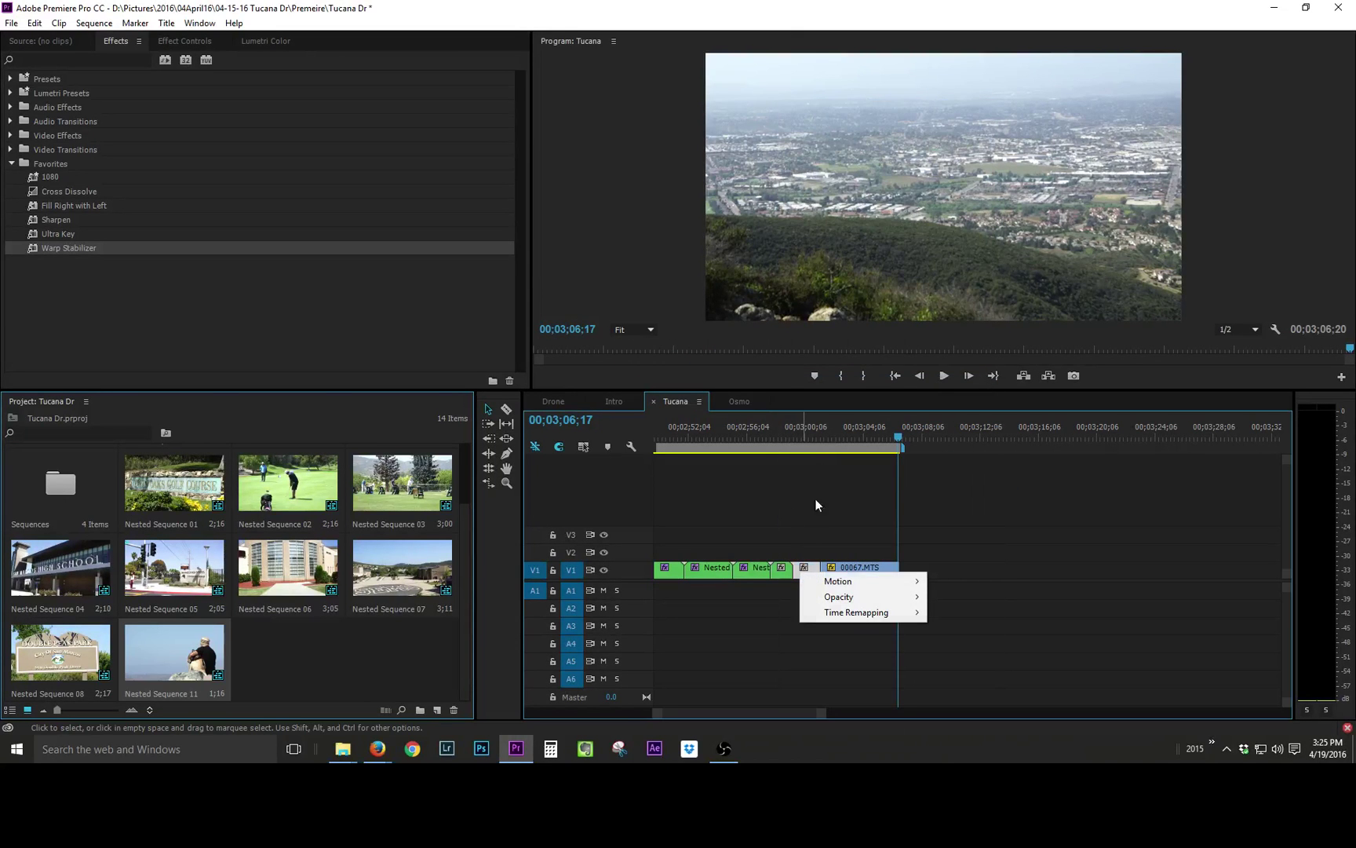
key("Escape")
right_click(812, 573)
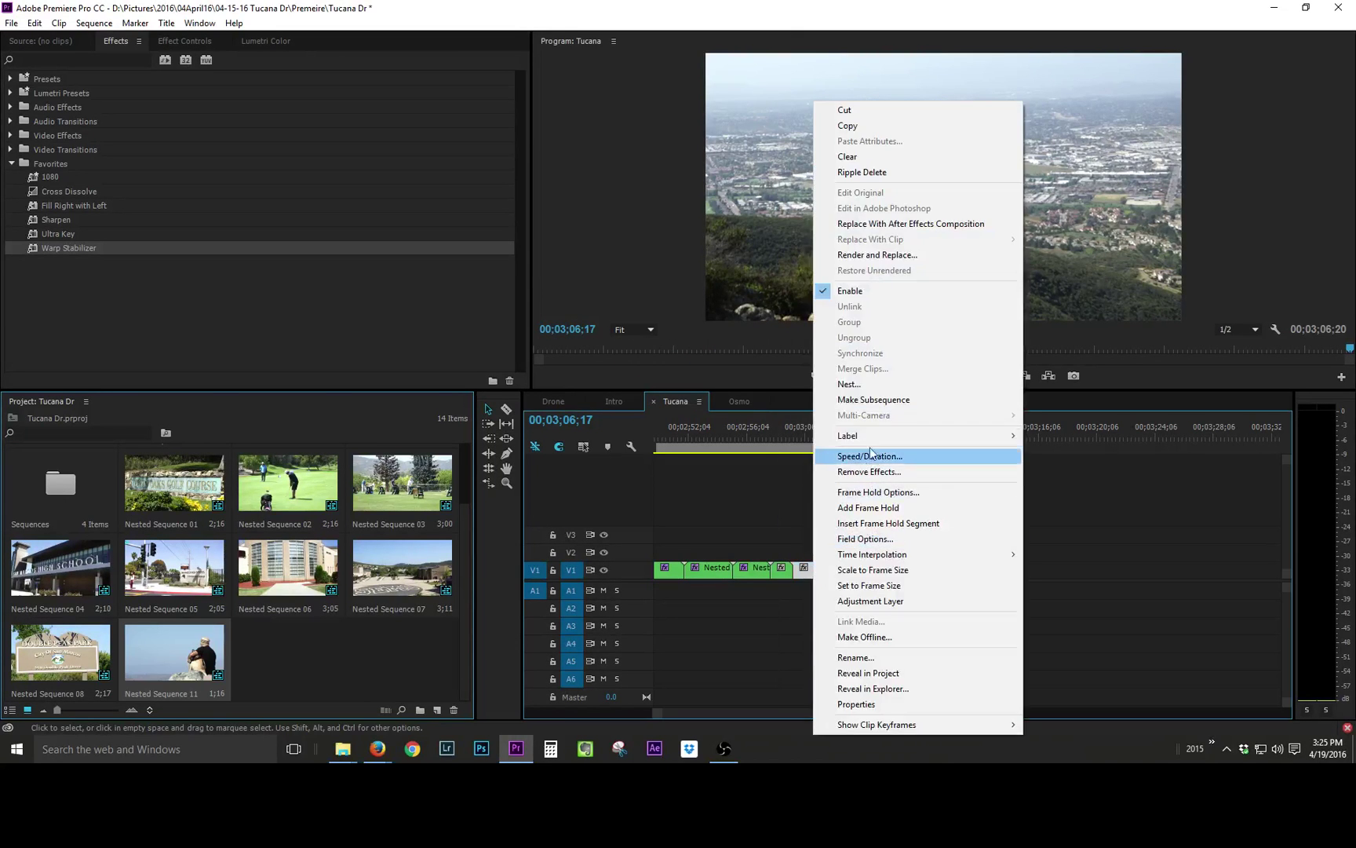
left_click(888, 389)
key("Return")
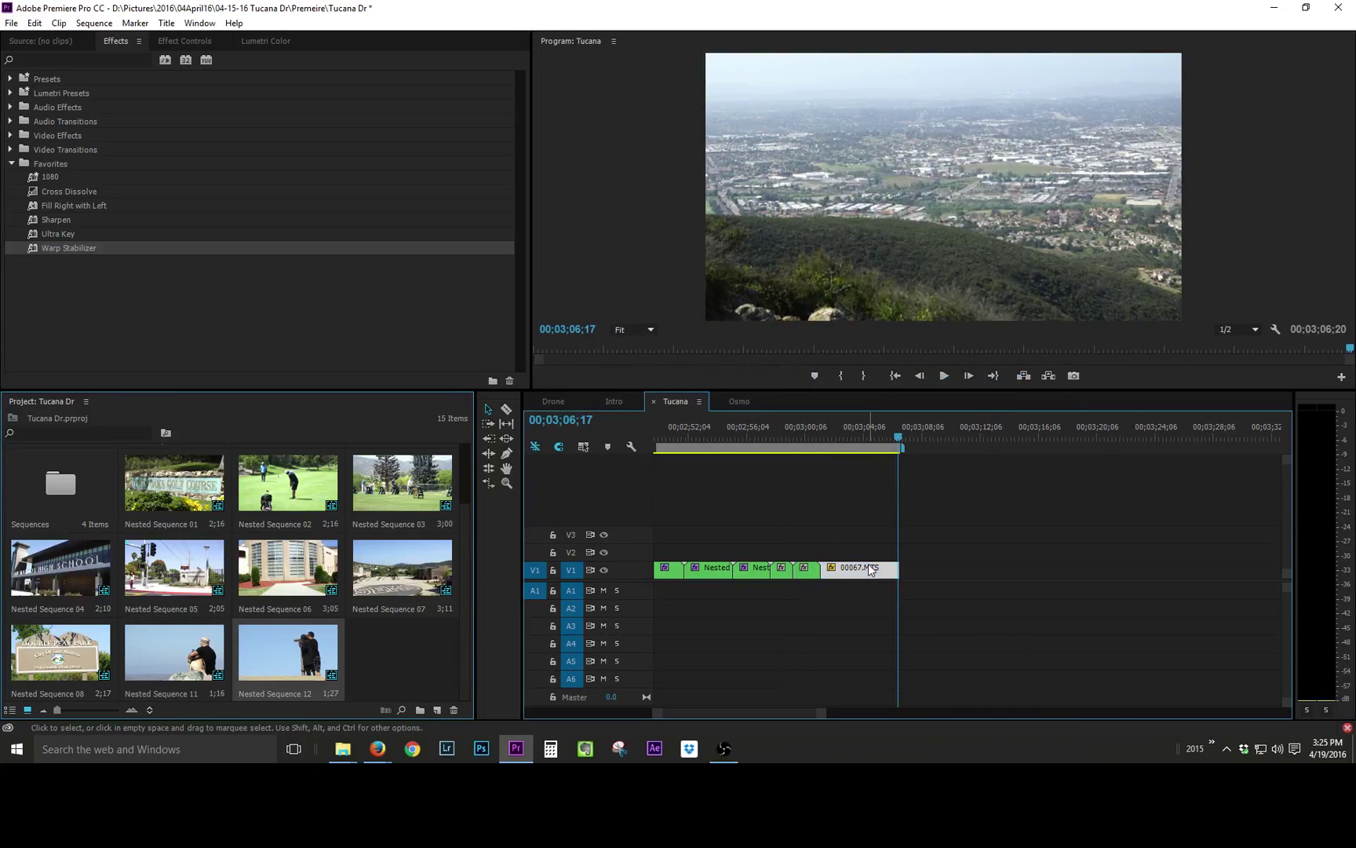
Step: Nest the 00067.MTS clip under the default name and apply Warp Stabilizer to all three new park view nests
right_click(861, 569)
left_click(916, 384)
key("Return")
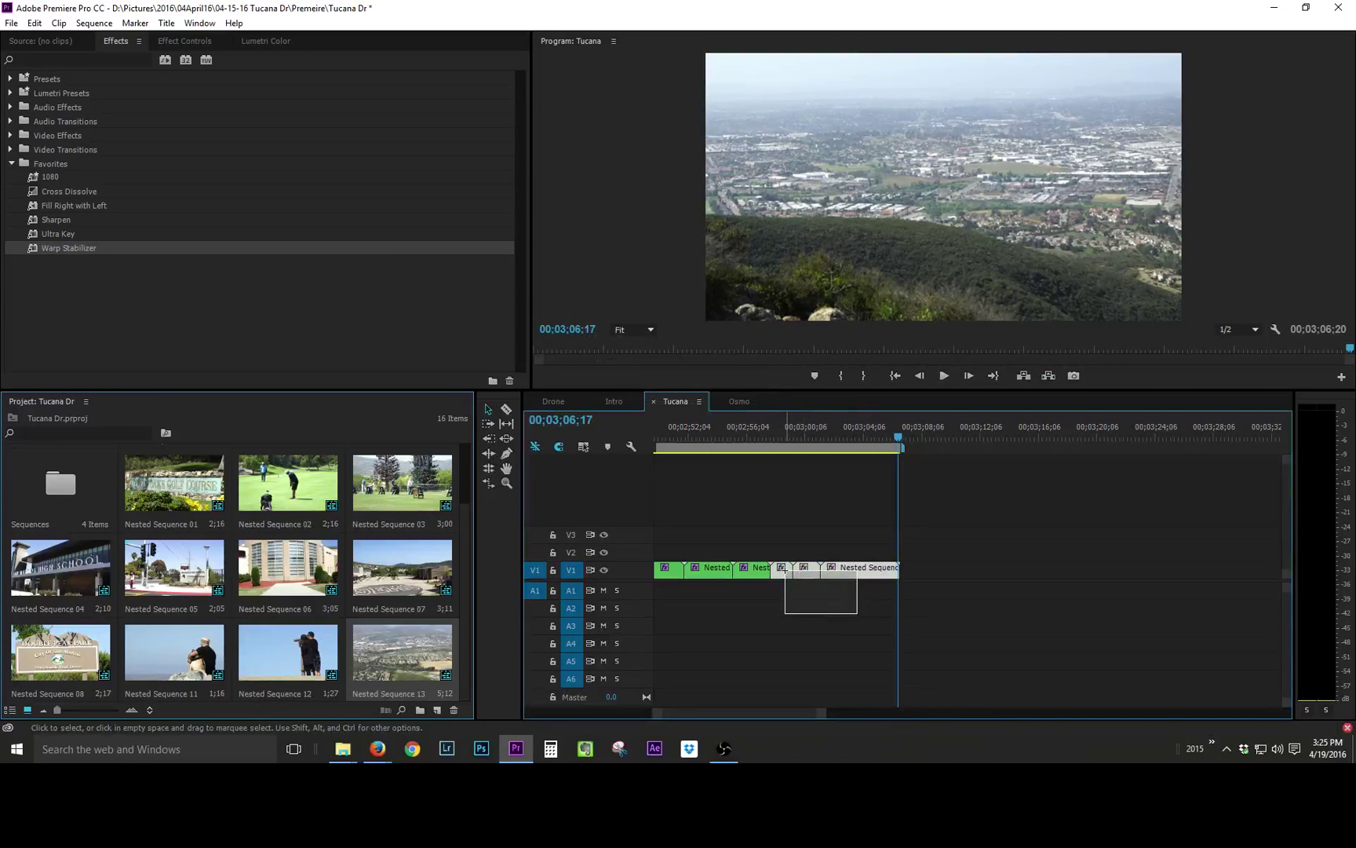
double_click(64, 248)
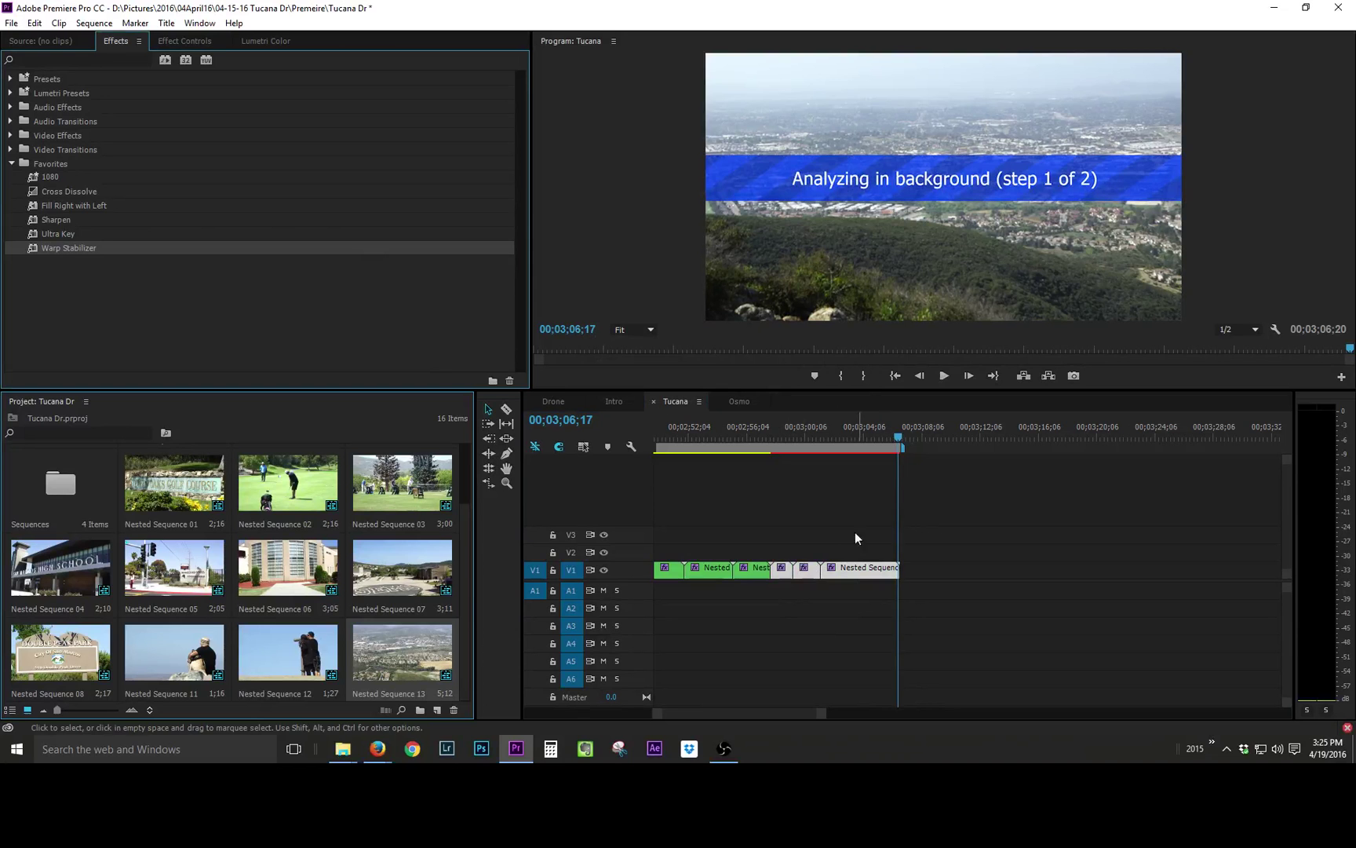
mouse_move(889, 427)
left_mouse_down()
mouse_move(778, 442)
mouse_move(872, 442)
left_mouse_up()
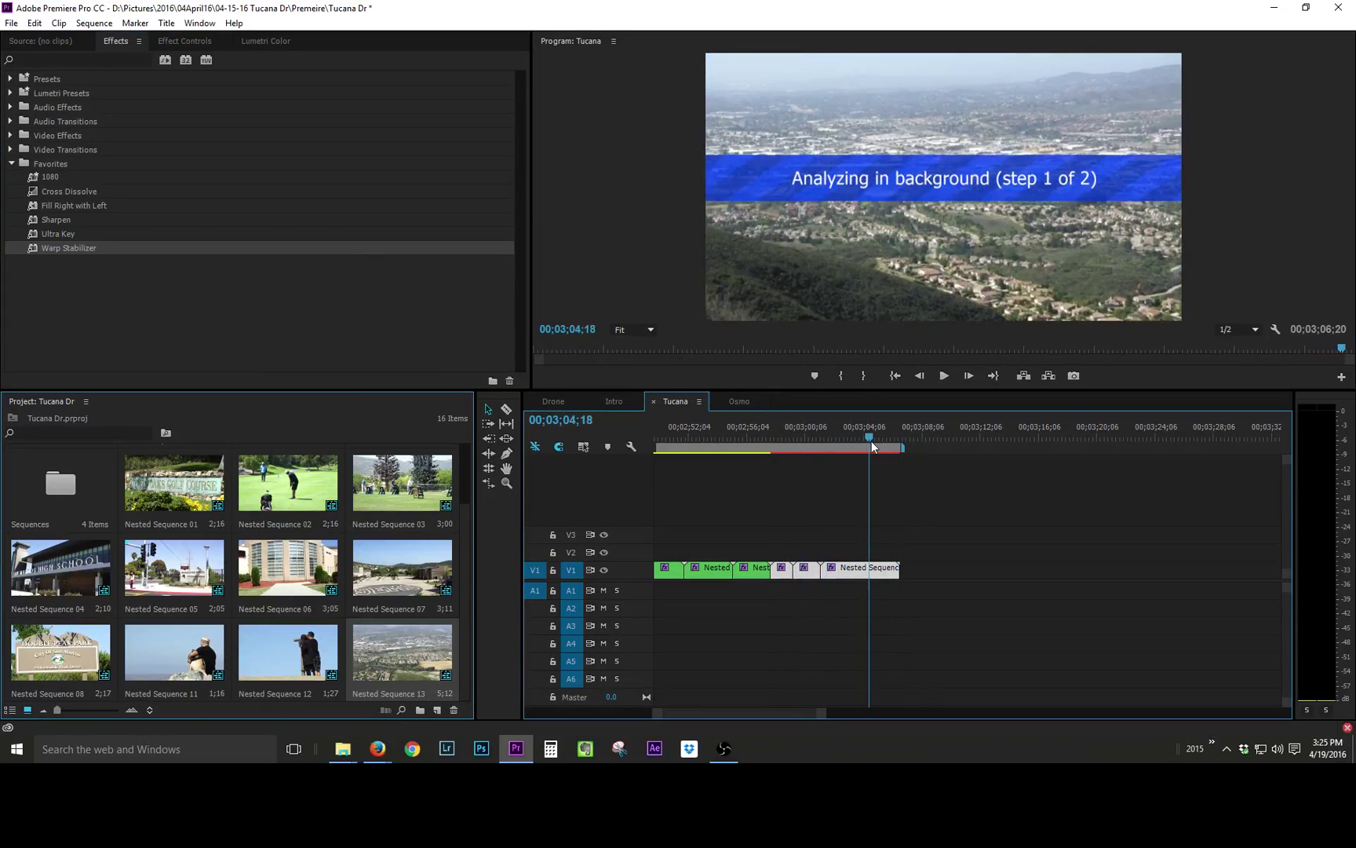
Step: Open the Drone sequence and play back the DJI_0132.MOV footage around the middle V2 clip
left_click(554, 401)
left_click_drag(1022, 444, 810, 444)
left_click(816, 444)
key("space")
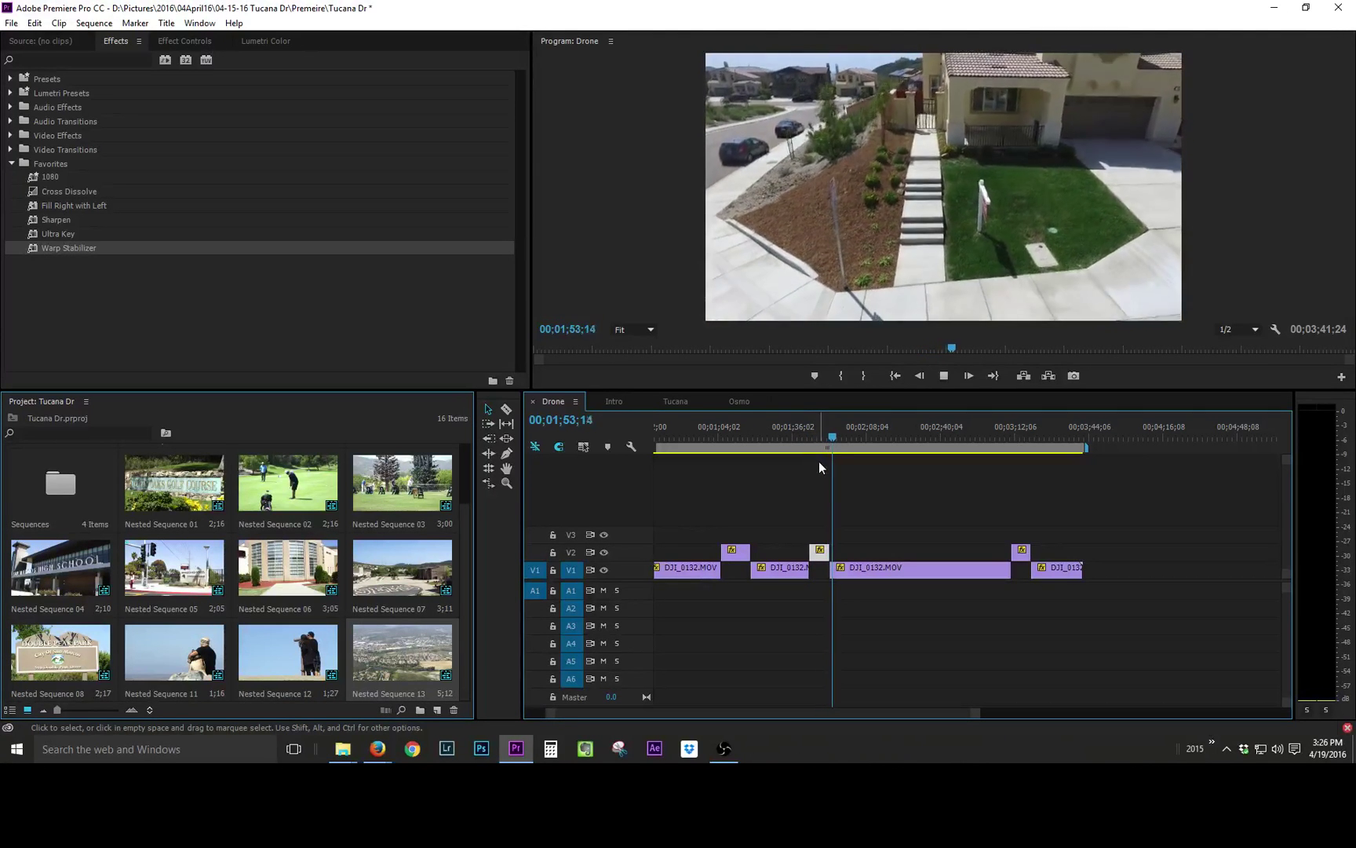
Step: Copy the middle V2 DJI_0132.MOV clip from the Drone sequence to the end of the Tucana sequence's V1 track
left_click_drag(819, 551, 950, 575)
left_click(680, 401)
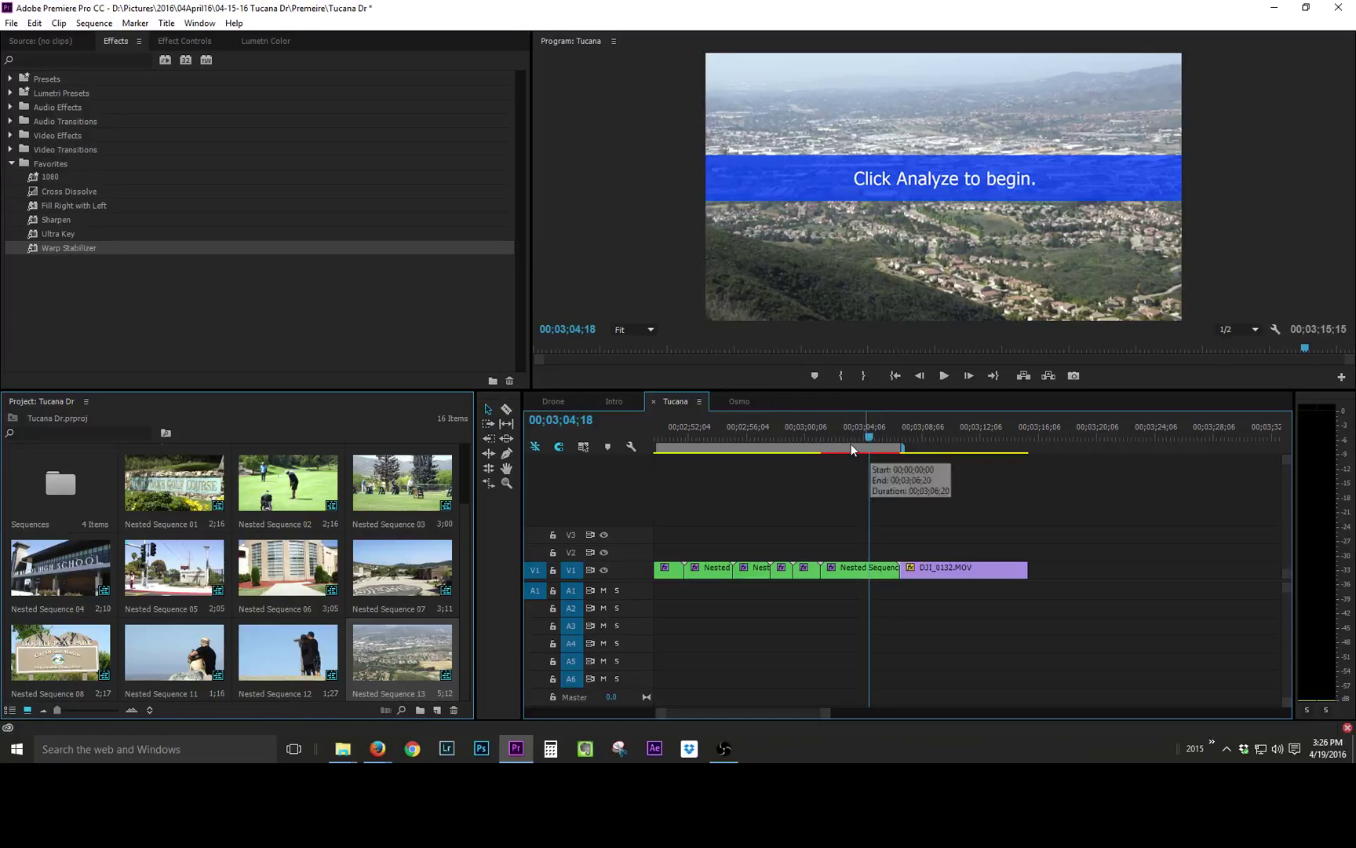
Step: Run the Warp Stabilizer analysis on Nested Sequence 13, the last nested park view in the Tucana sequence
left_click(812, 449)
left_click_drag(812, 449, 841, 449)
left_click(859, 570)
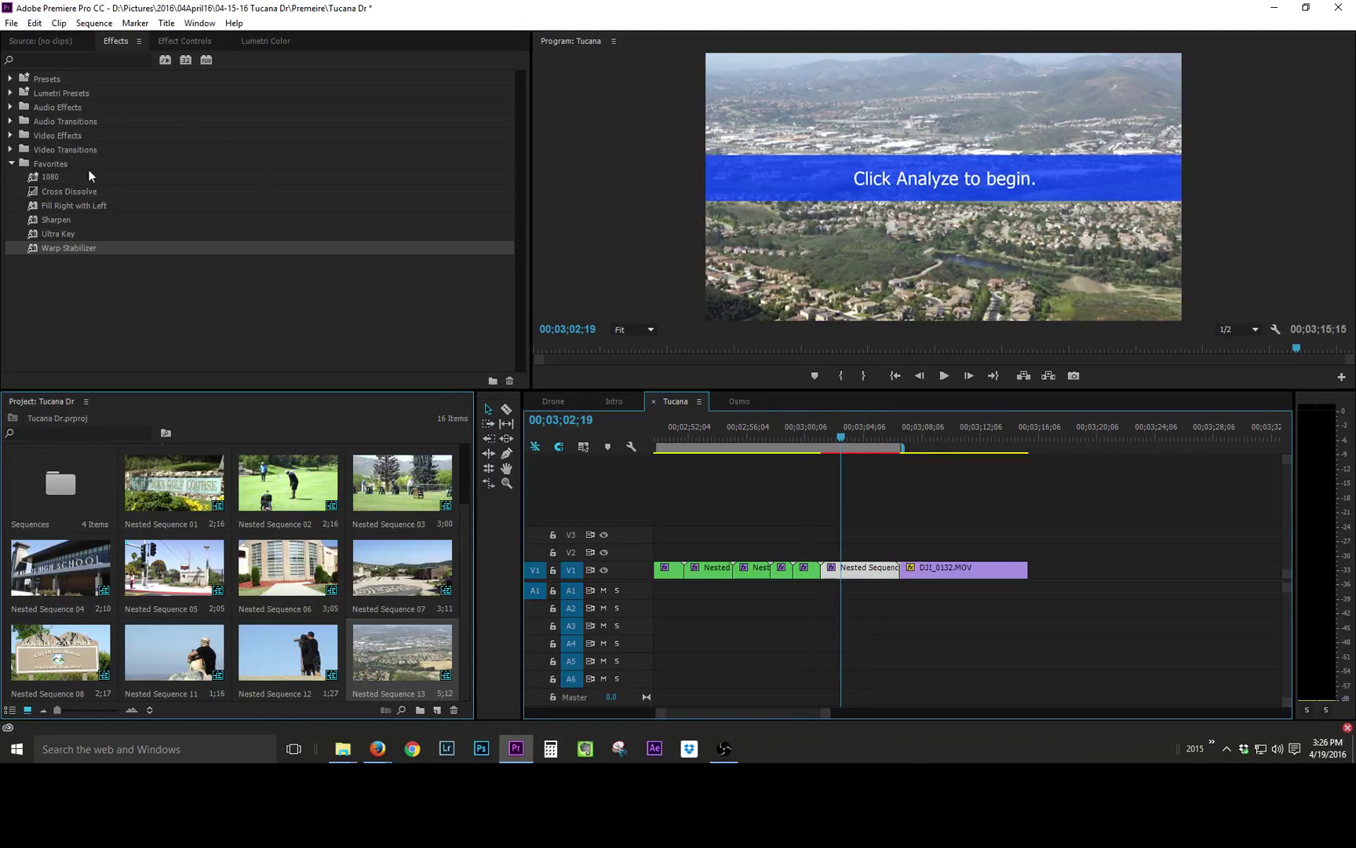
left_click(183, 44)
left_click(212, 158)
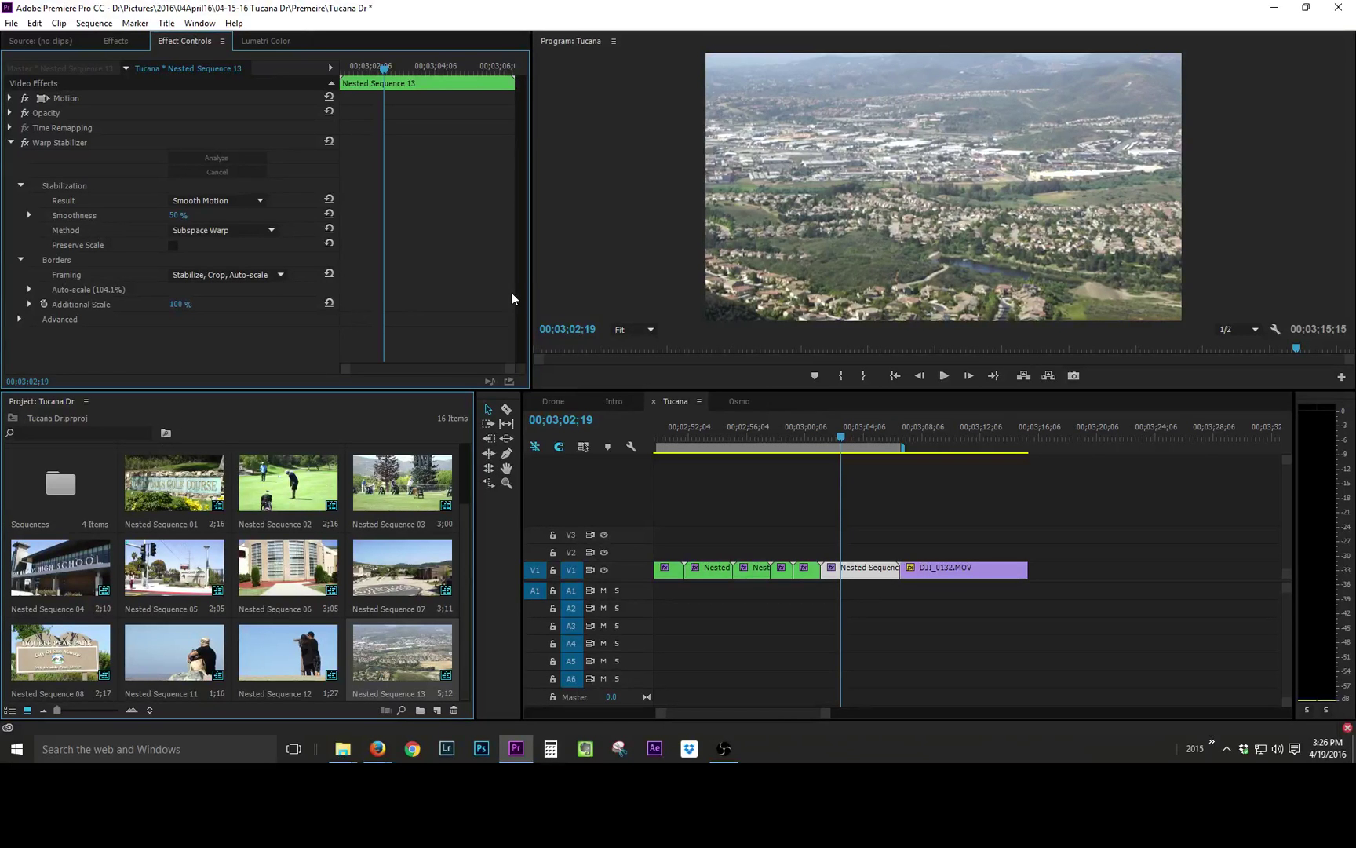
Step: Review the closing drone clip, fit the whole Tucana sequence in view and scrub through the front exterior footage
left_click_drag(851, 438, 982, 438)
key("backslash")
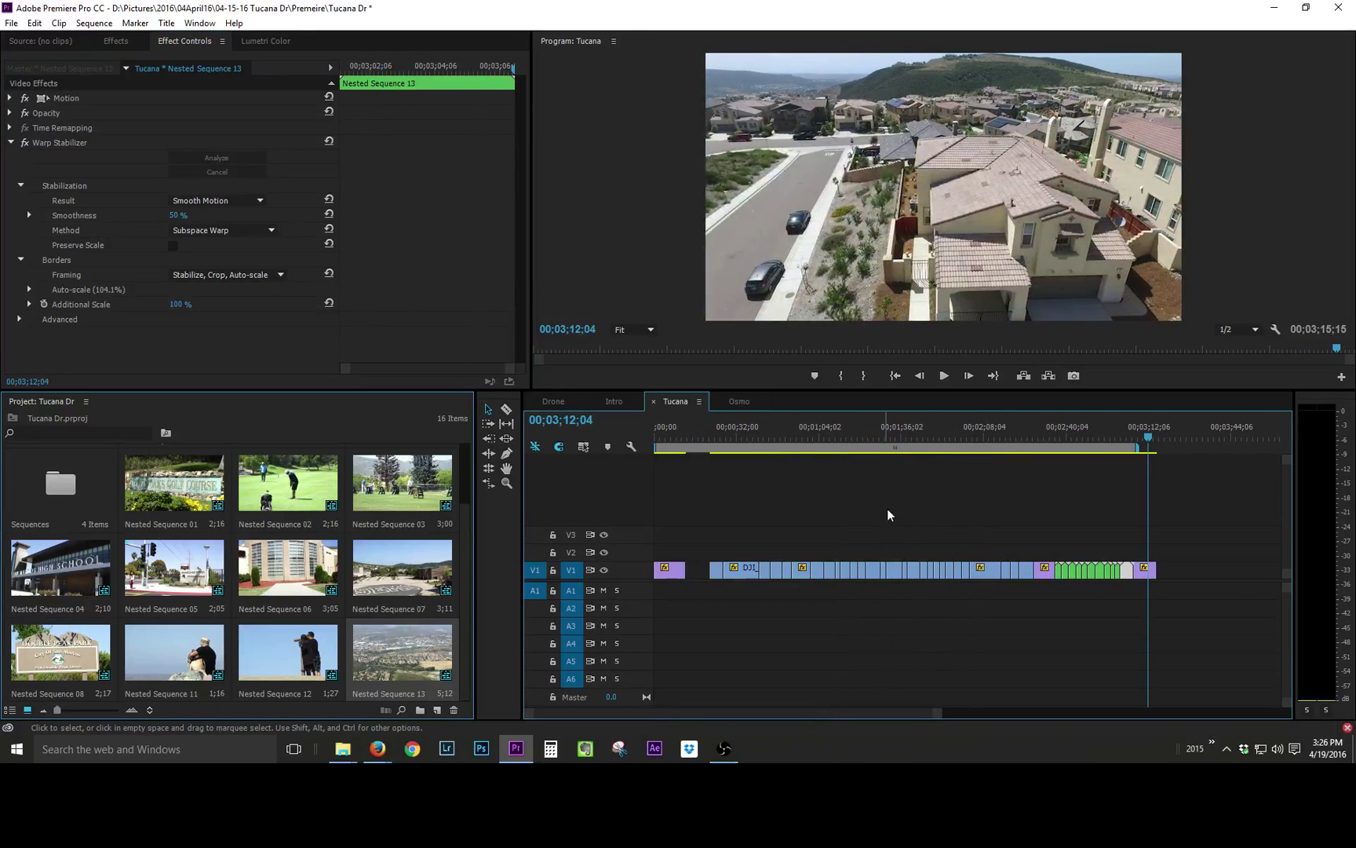
mouse_move(754, 438)
left_mouse_down()
mouse_move(712, 442)
mouse_move(740, 449)
left_mouse_up()
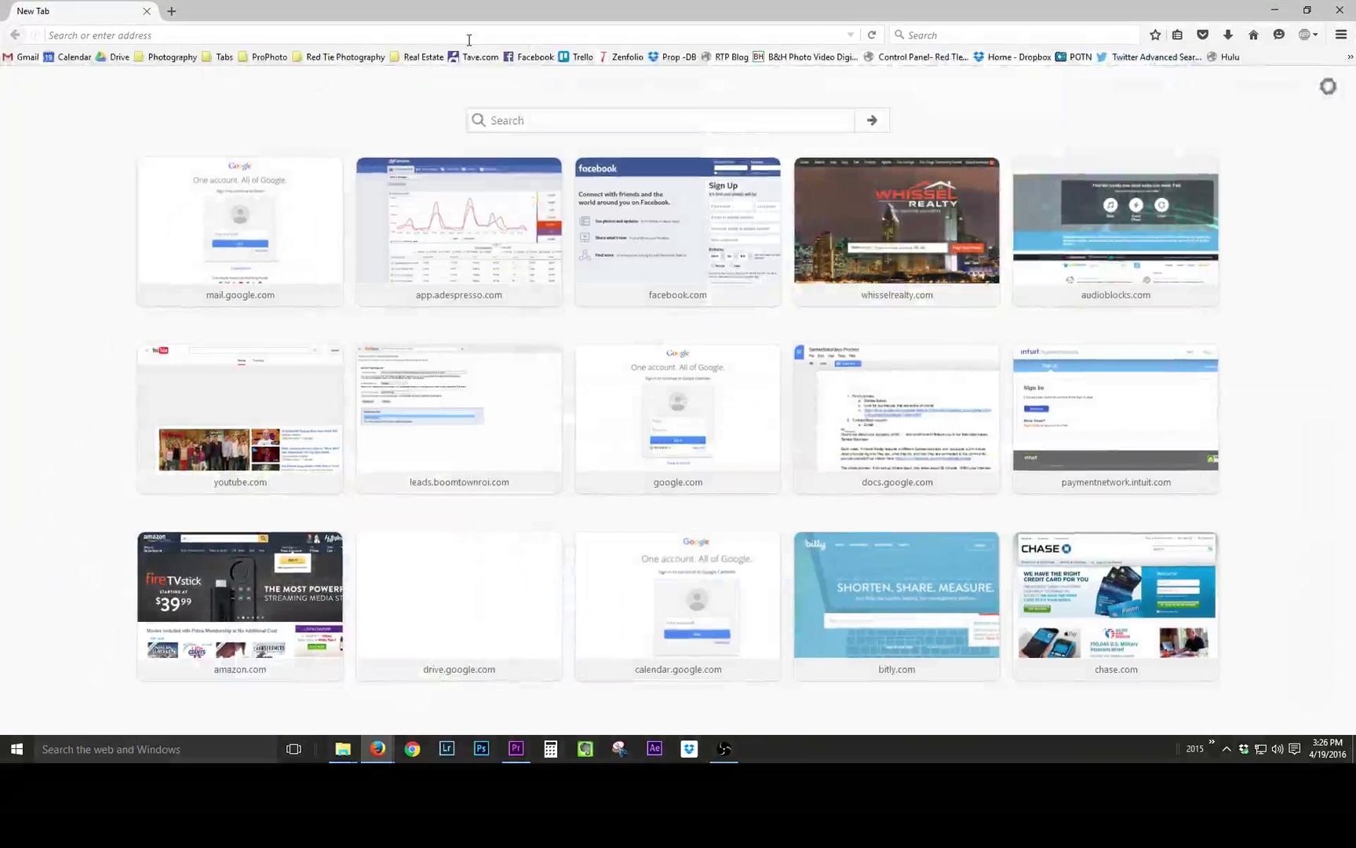
Step: Switch to Firefox, go to audioblocks.com and open its royalty-free music selection
left_click(471, 36)
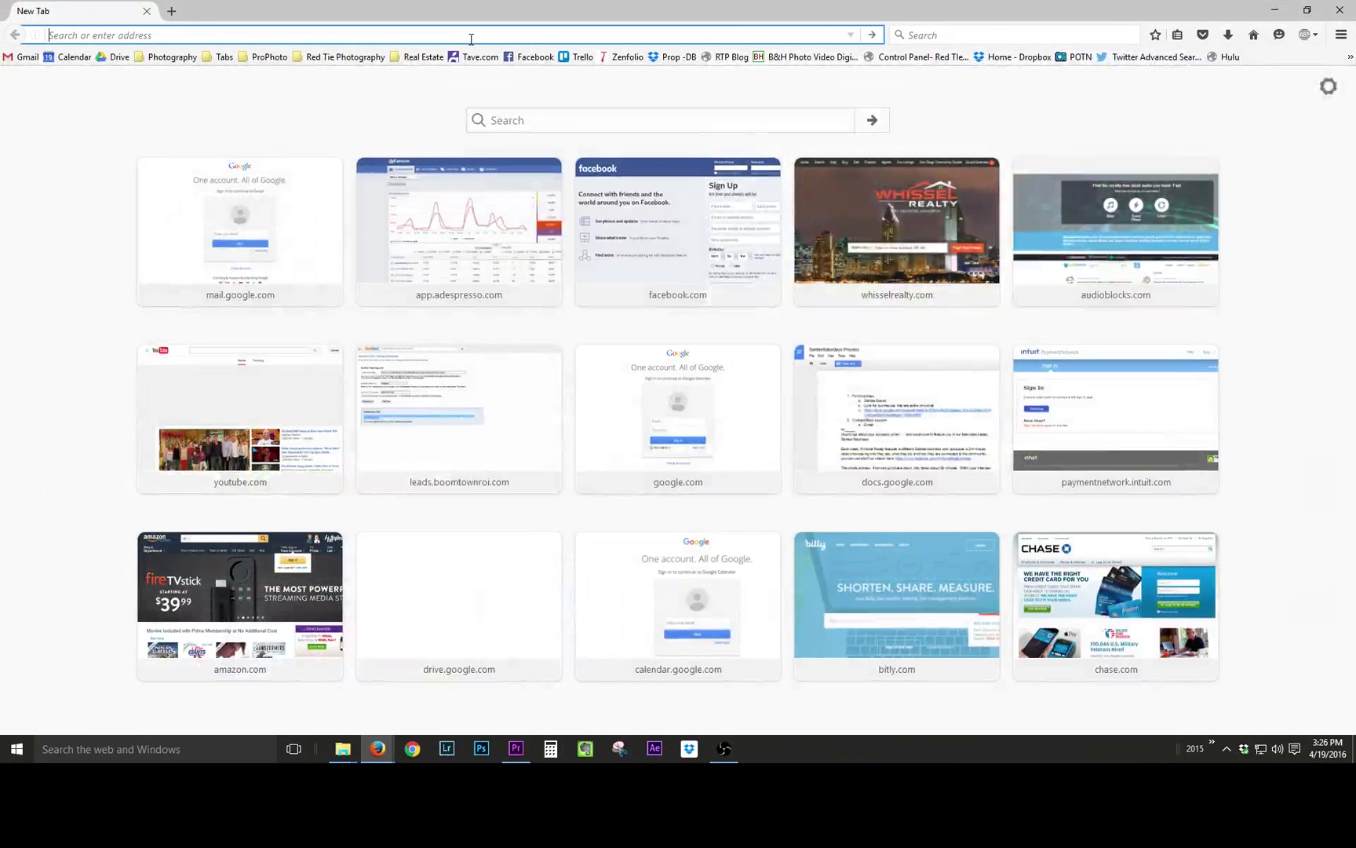
type("audioblocks.com")
key("Return")
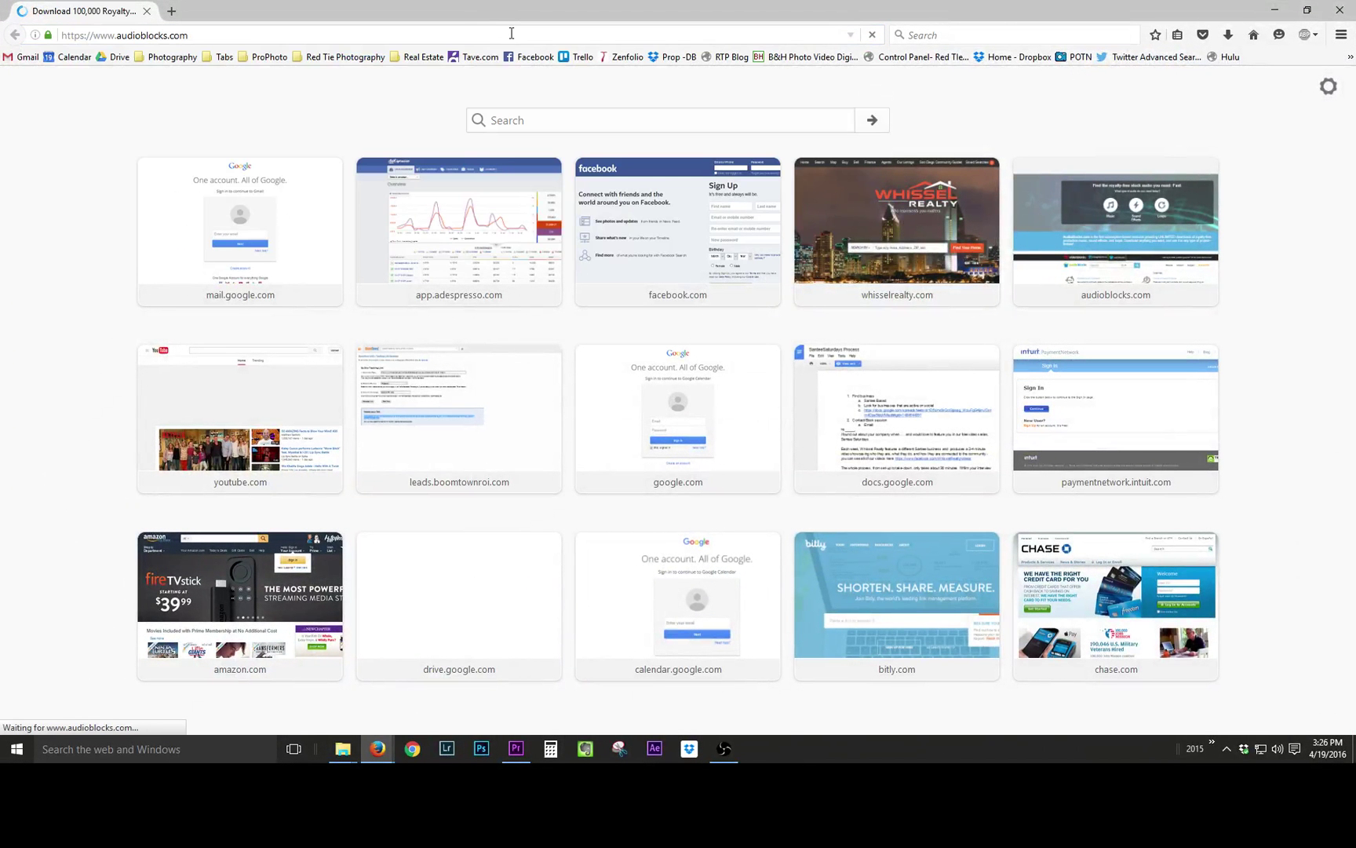
scroll(428, 191, "down", 6)
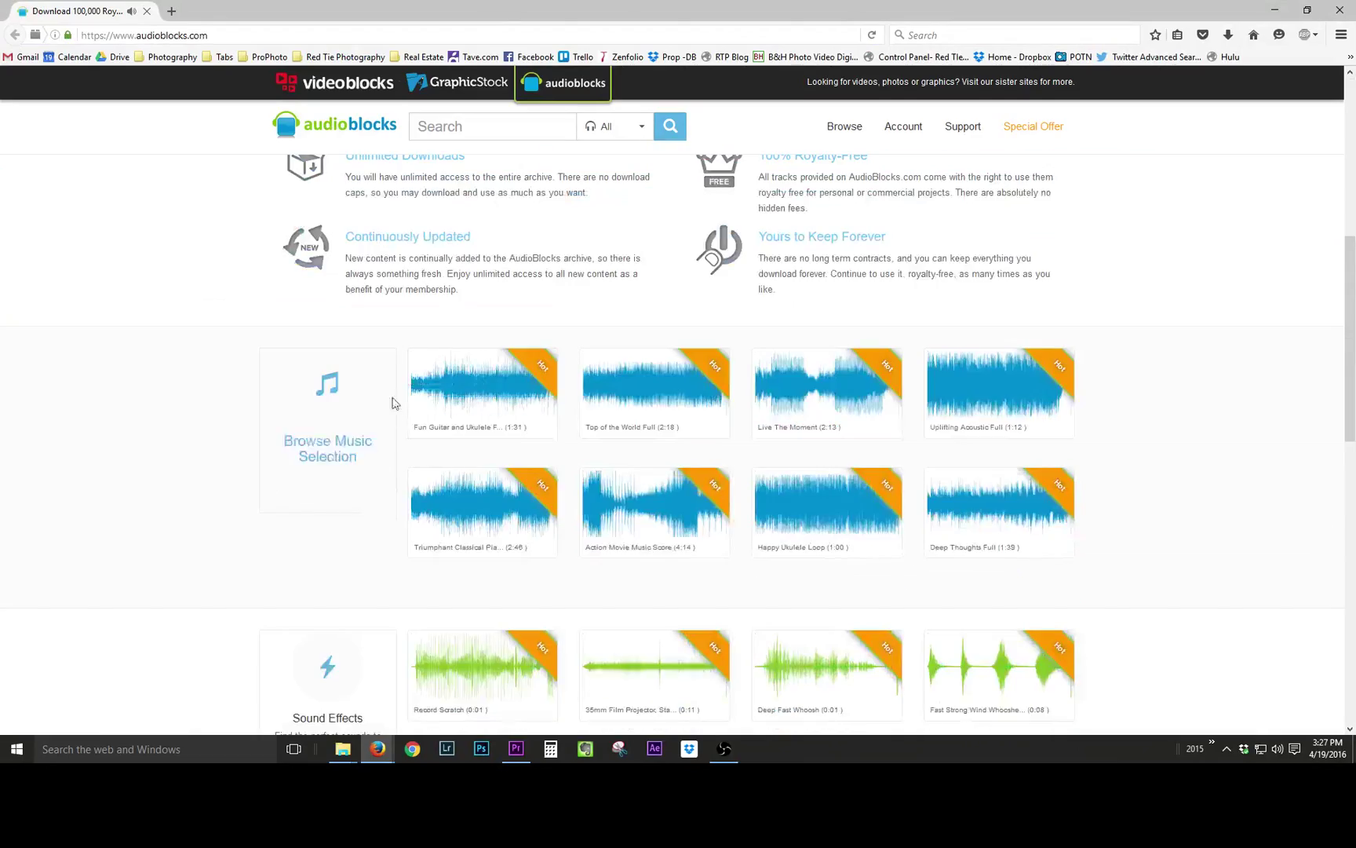
left_click_drag(654, 2, 568, 0)
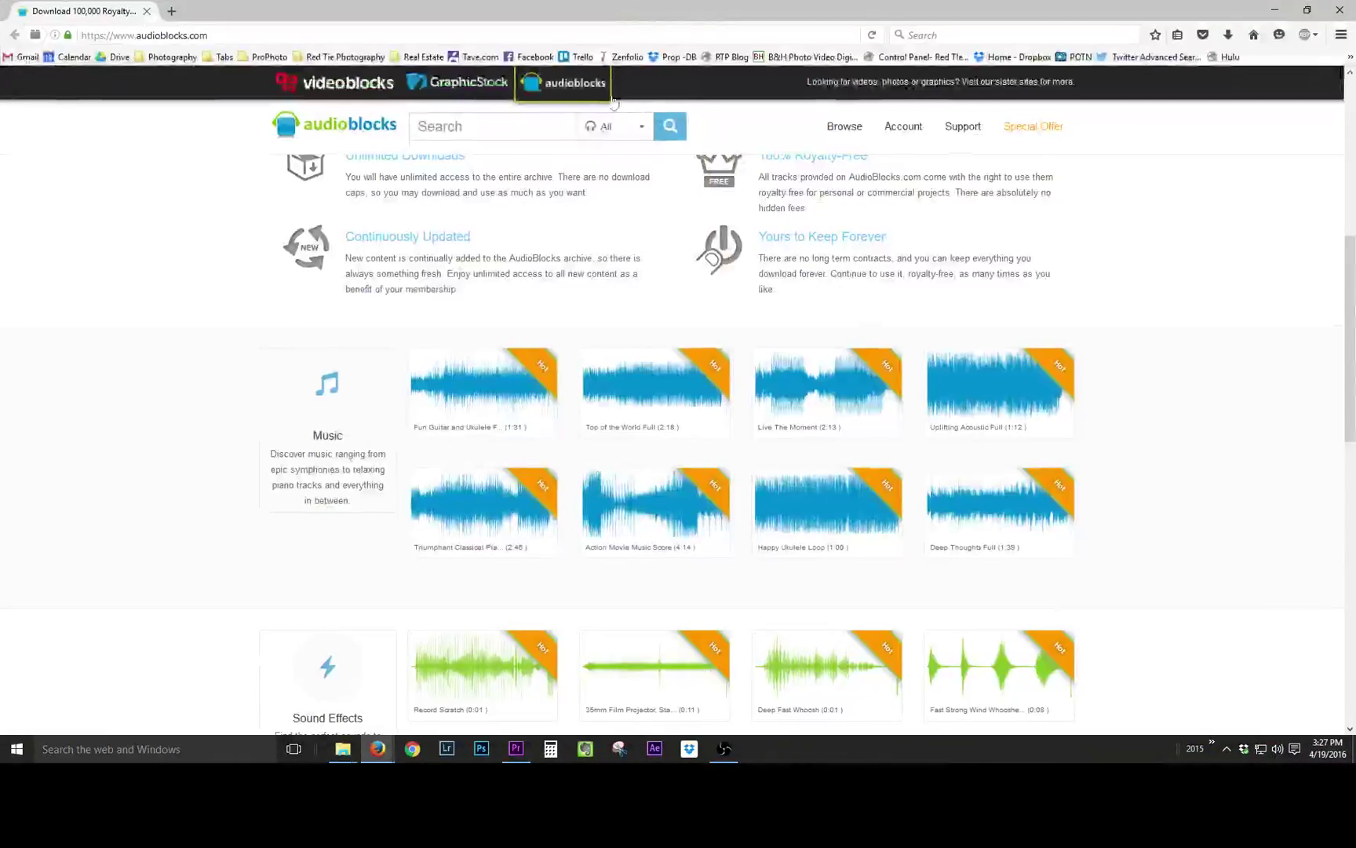
left_click(339, 433)
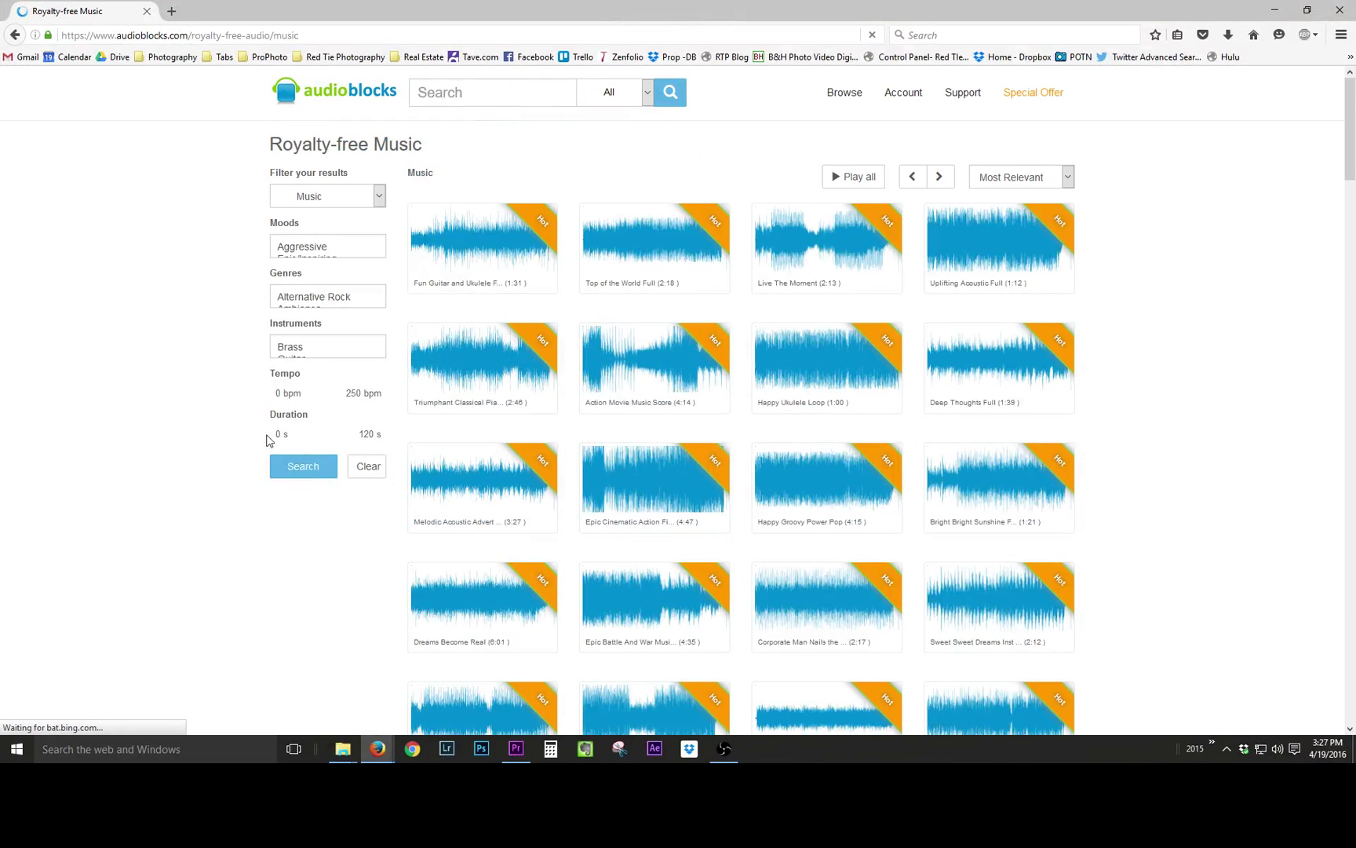
Step: Filter the music to tracks with a minimum duration of 2:00 and look through the listing
left_click_drag(272, 434, 382, 434)
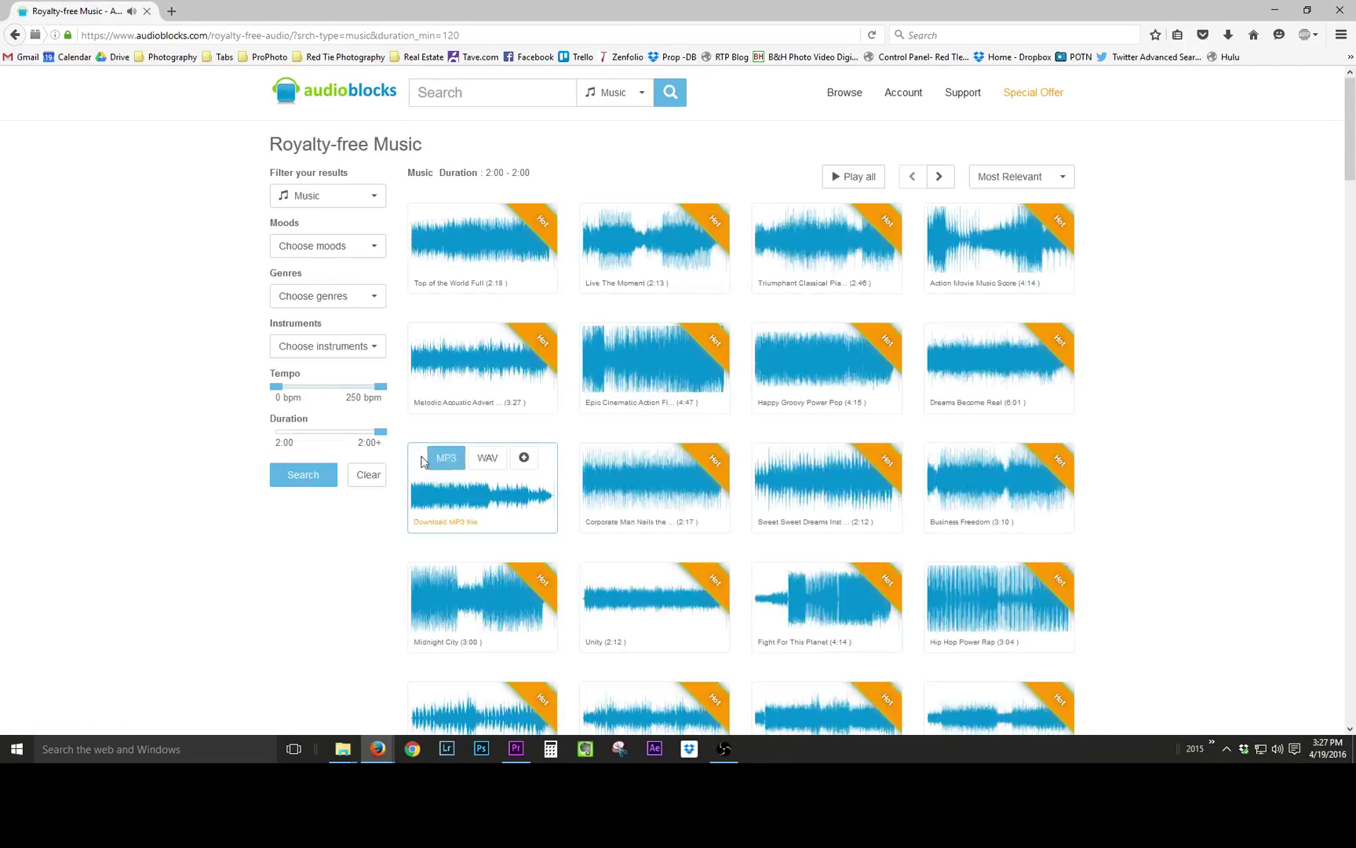
scroll(368, 480, "down", 2)
scroll(346, 628, "down", 10)
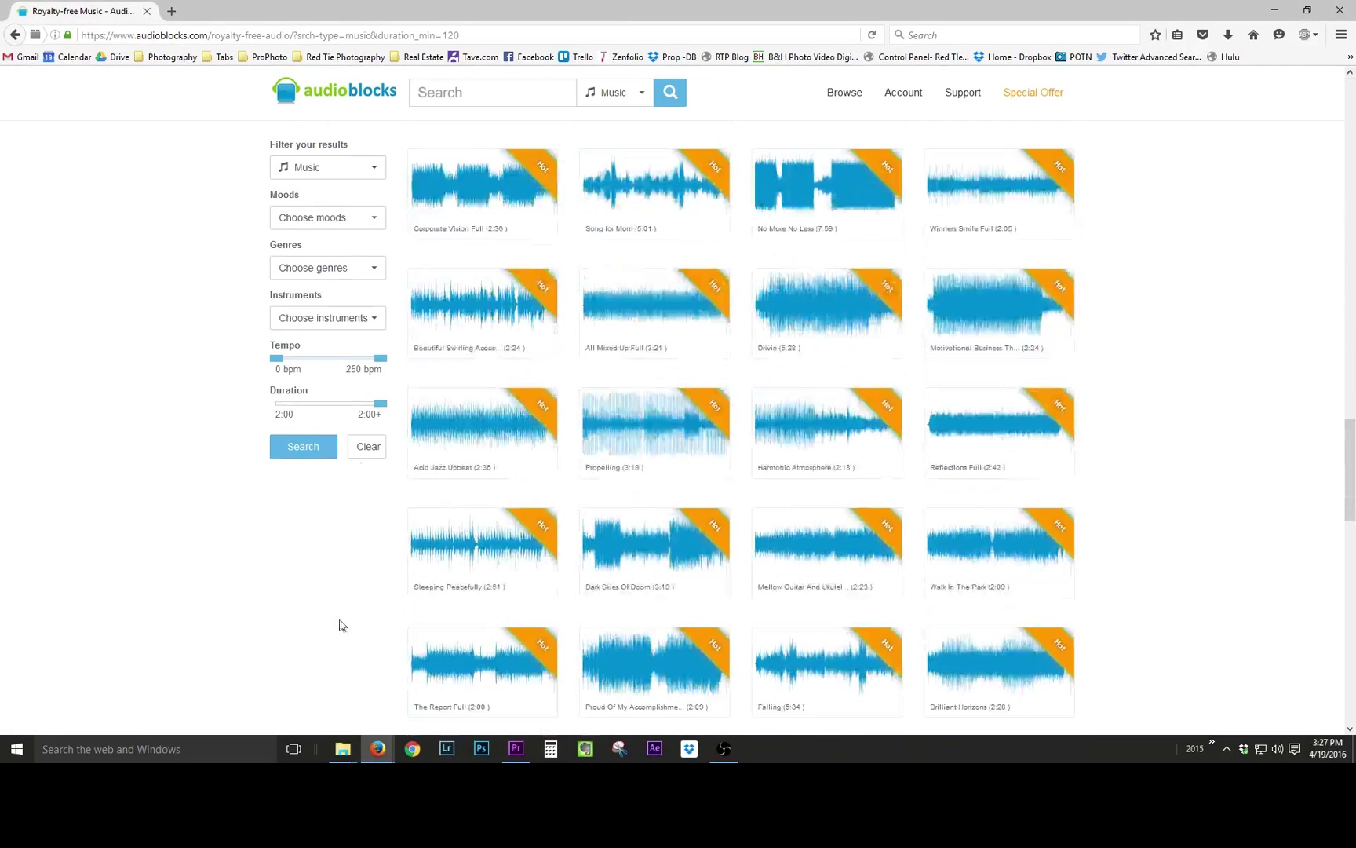
Step: Preview several tracks, including Drivin, and download the Motivational Business Theme track as an MP3
mouse_move(437, 360)
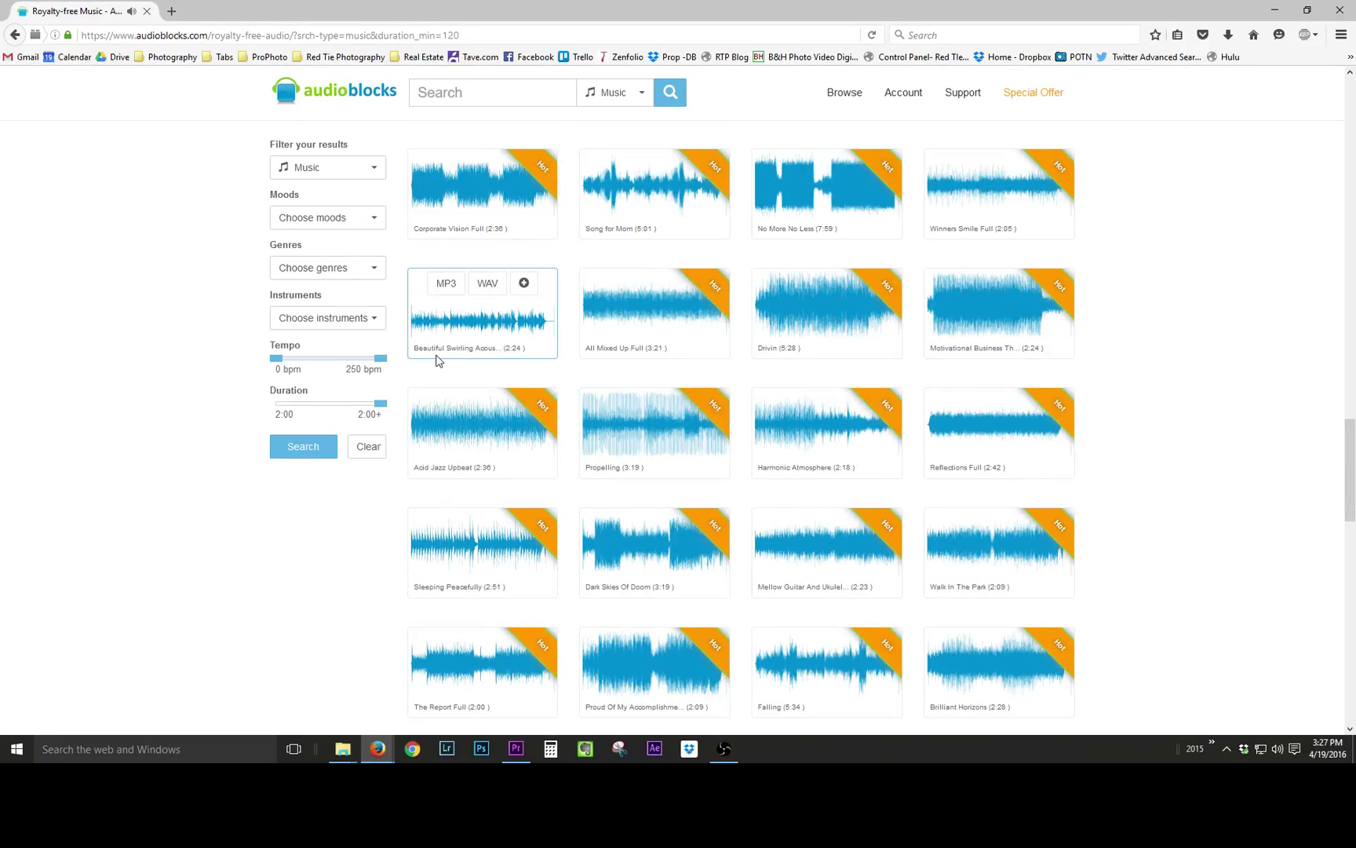
mouse_move(857, 334)
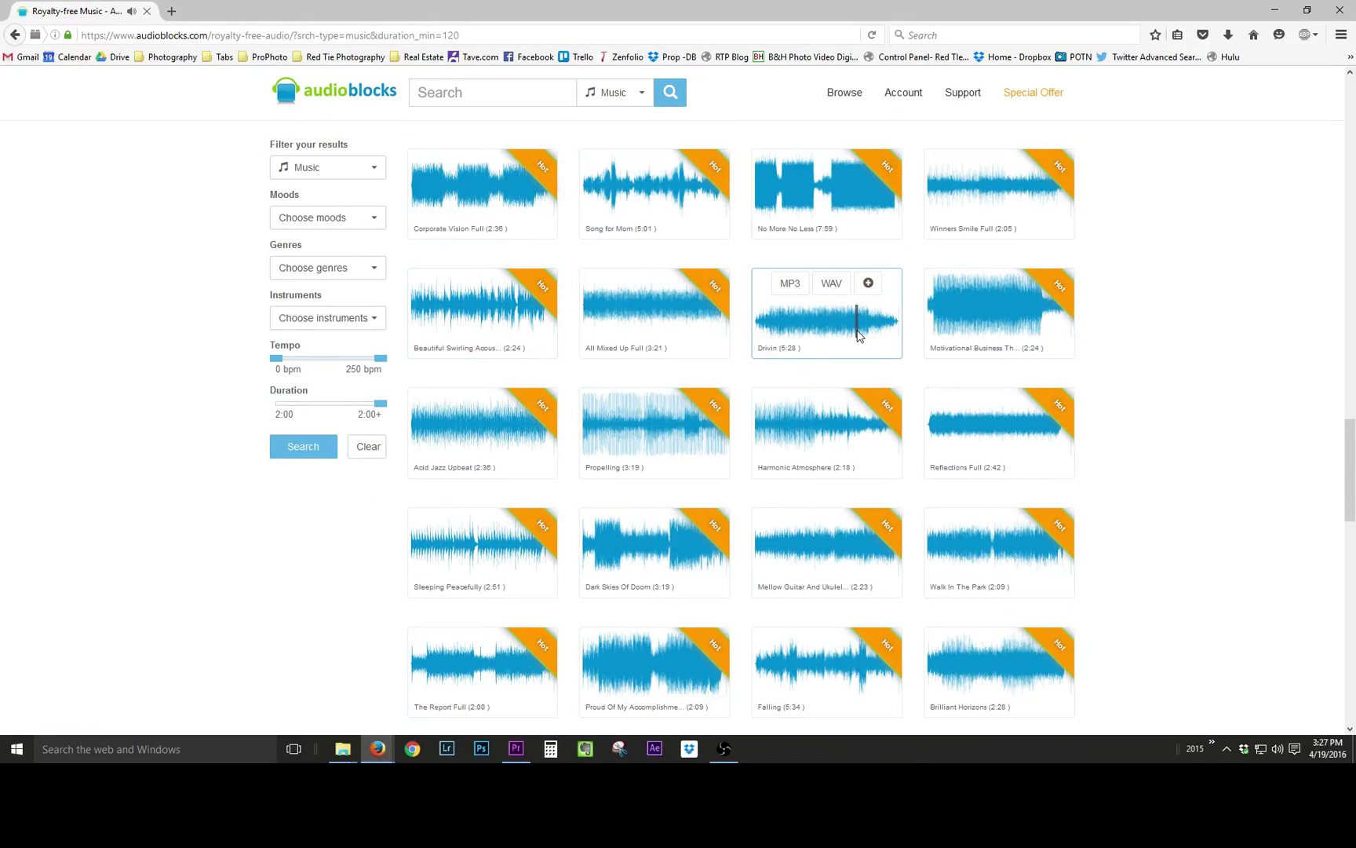
mouse_move(957, 328)
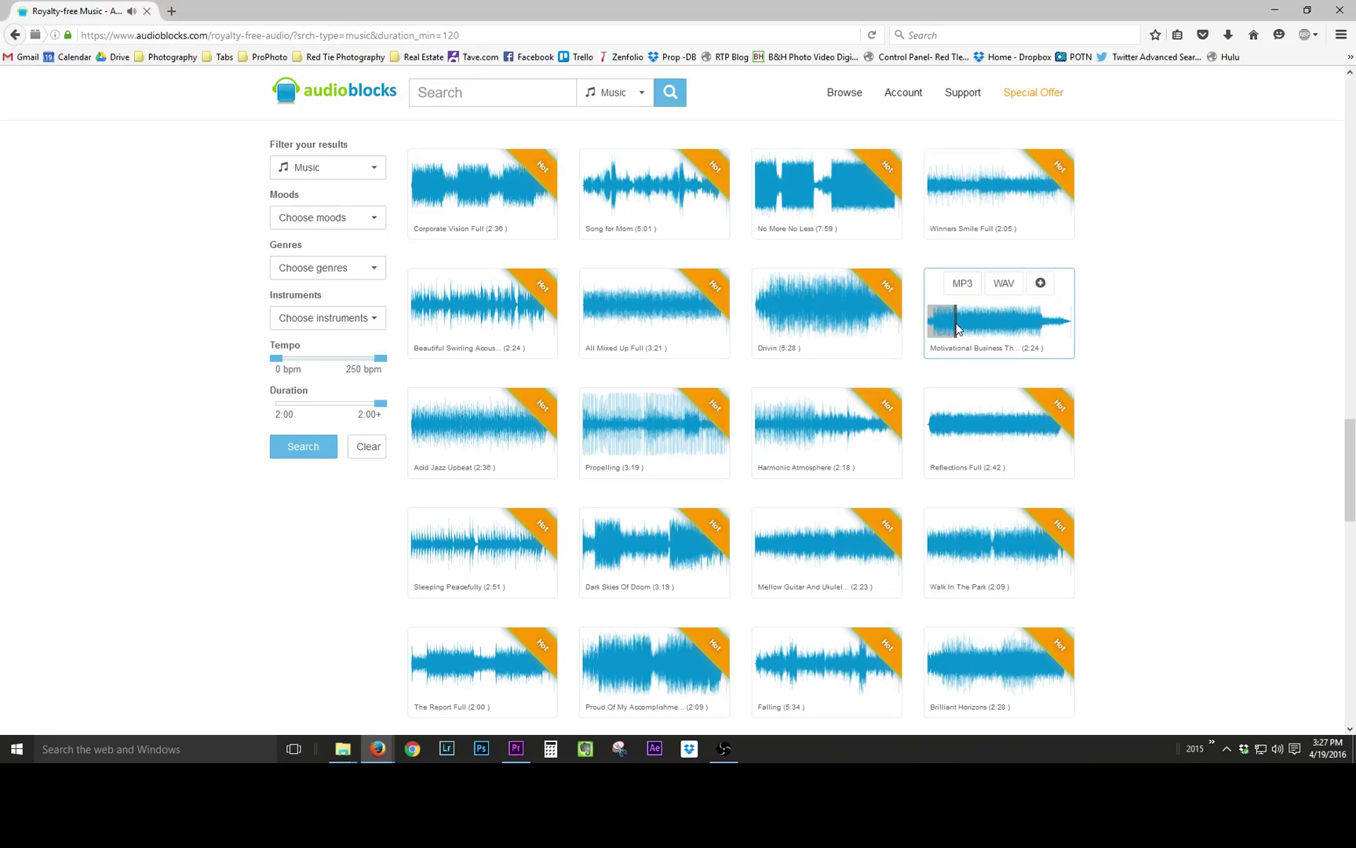
left_click(962, 286)
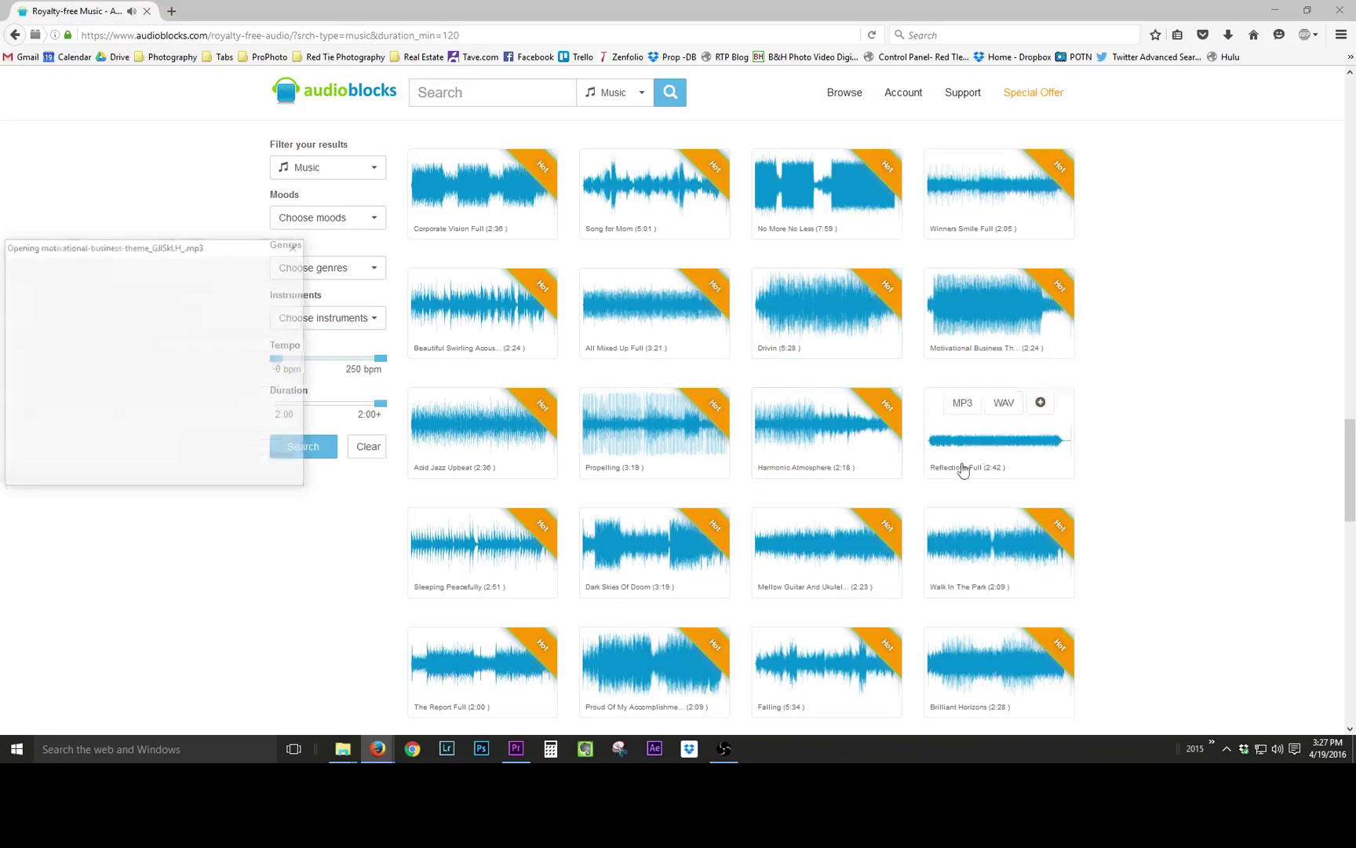
left_click(210, 454)
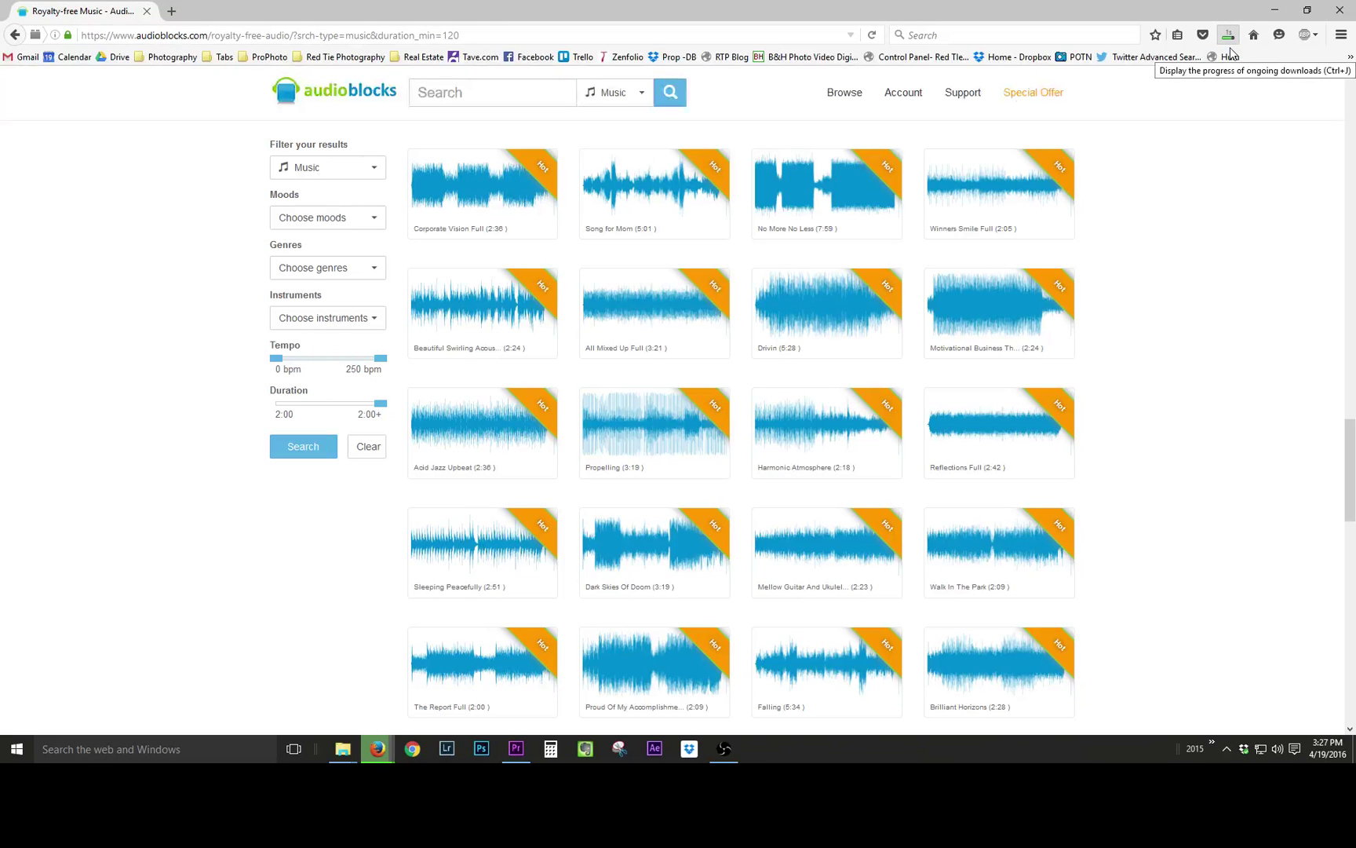
Step: Locate the downloaded motivational-business-theme MP3 in its folder and import it into the Tucana Dr project in Premiere Pro
left_click(1228, 35)
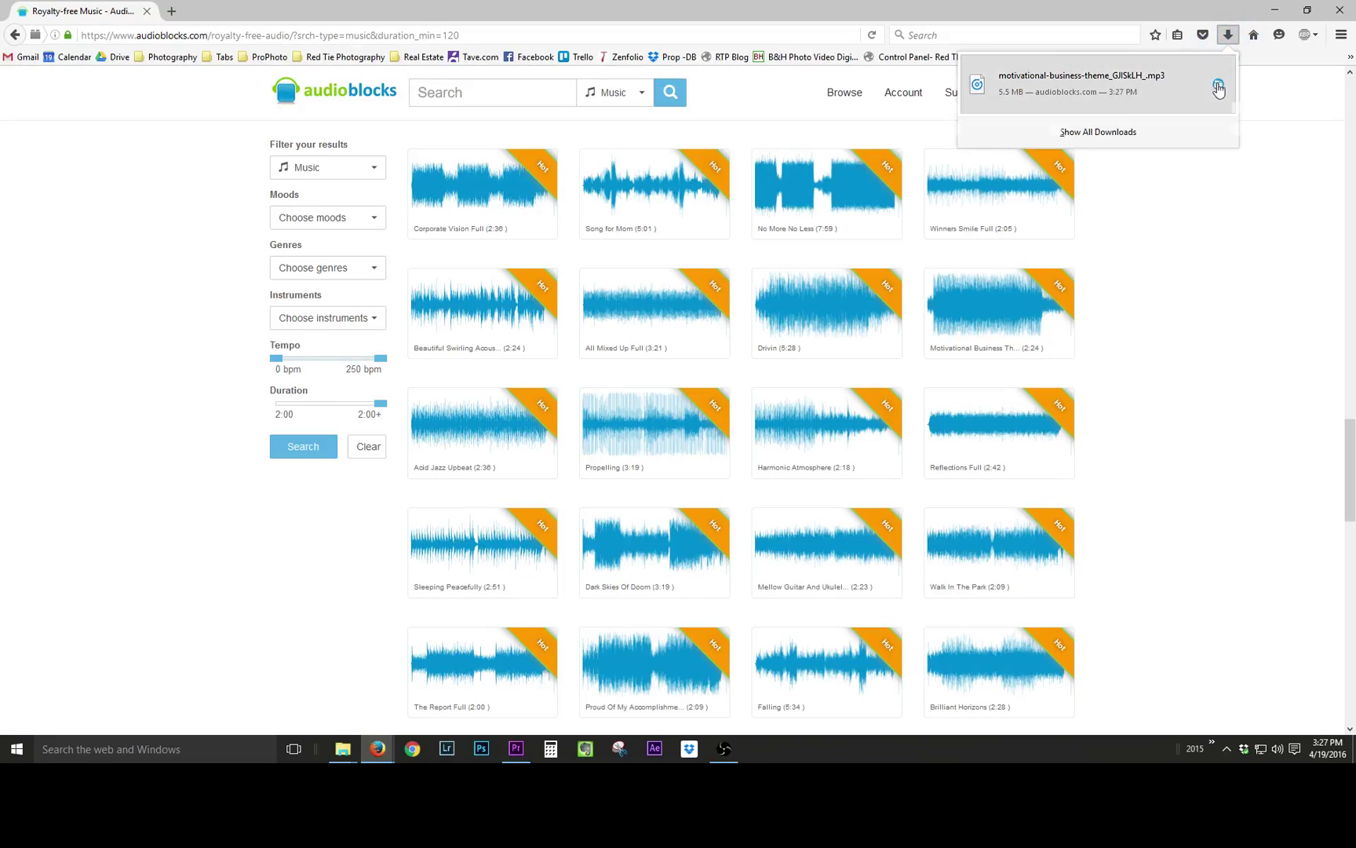
left_click(1214, 83)
left_click_drag(1122, 137, 1355, 188)
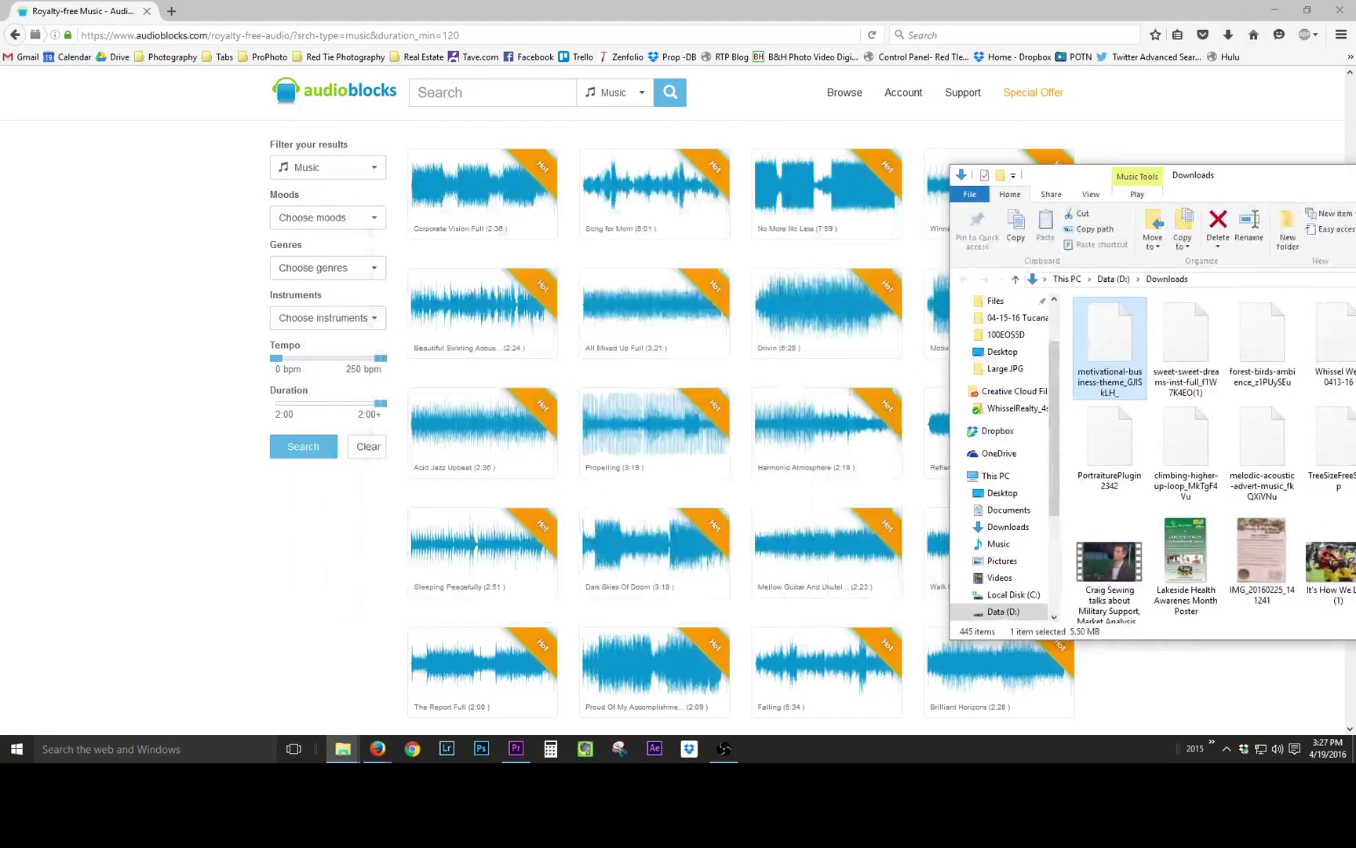
left_click(1275, 10)
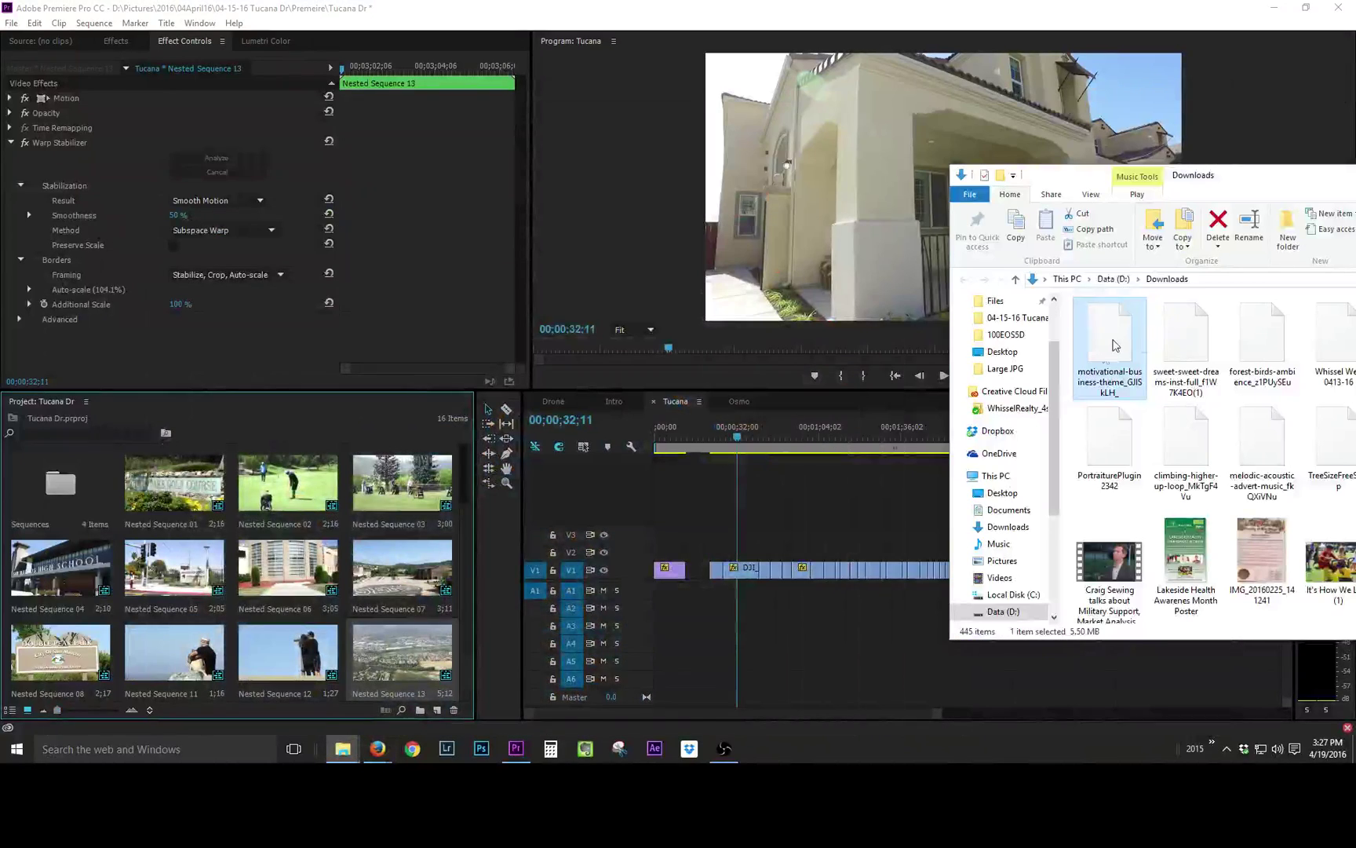
left_click_drag(1115, 347, 118, 510)
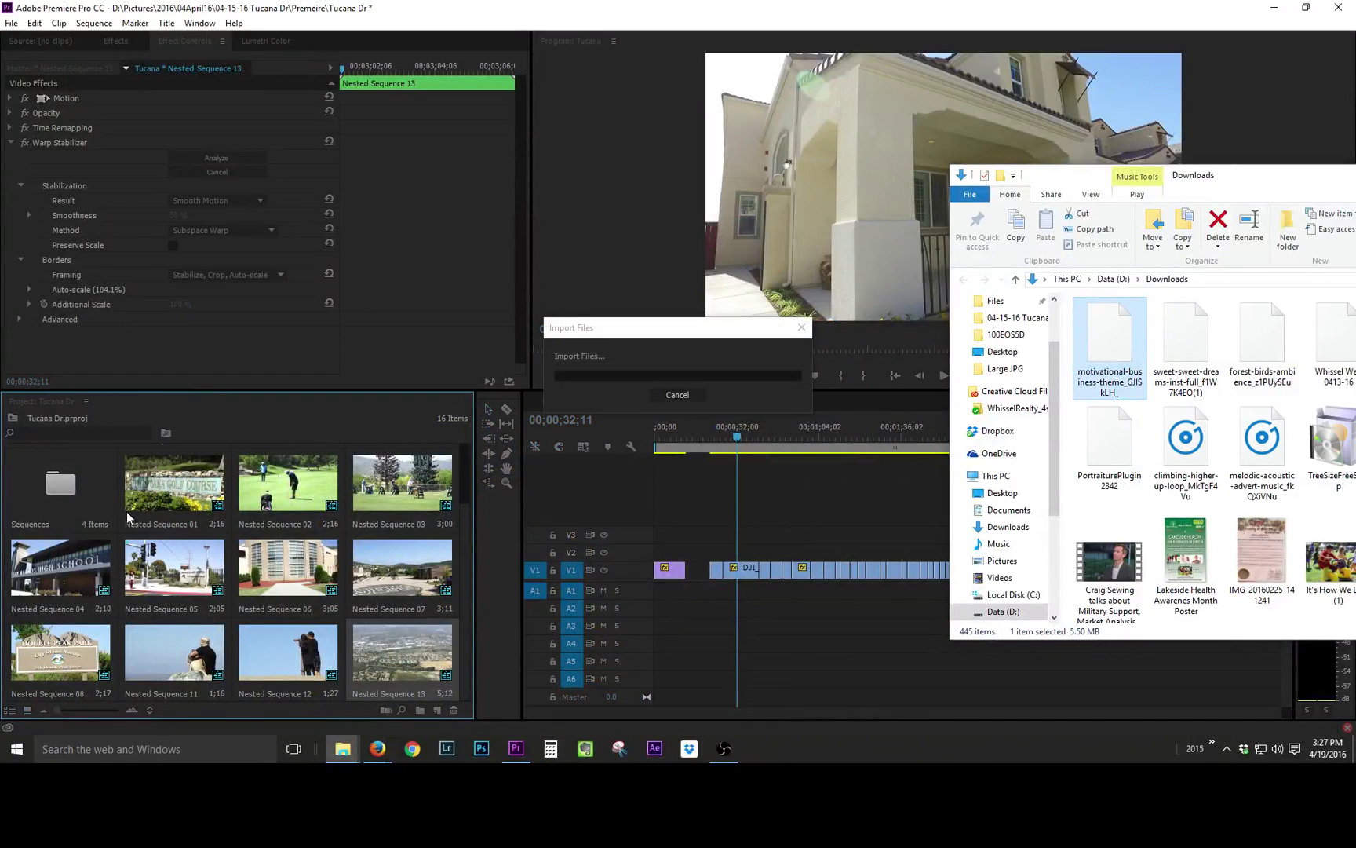
Step: Move all eleven nested sequences, Nested Sequence 01 through 13, into the Sequences bin
left_click(288, 483)
scroll(177, 593, "down", 1)
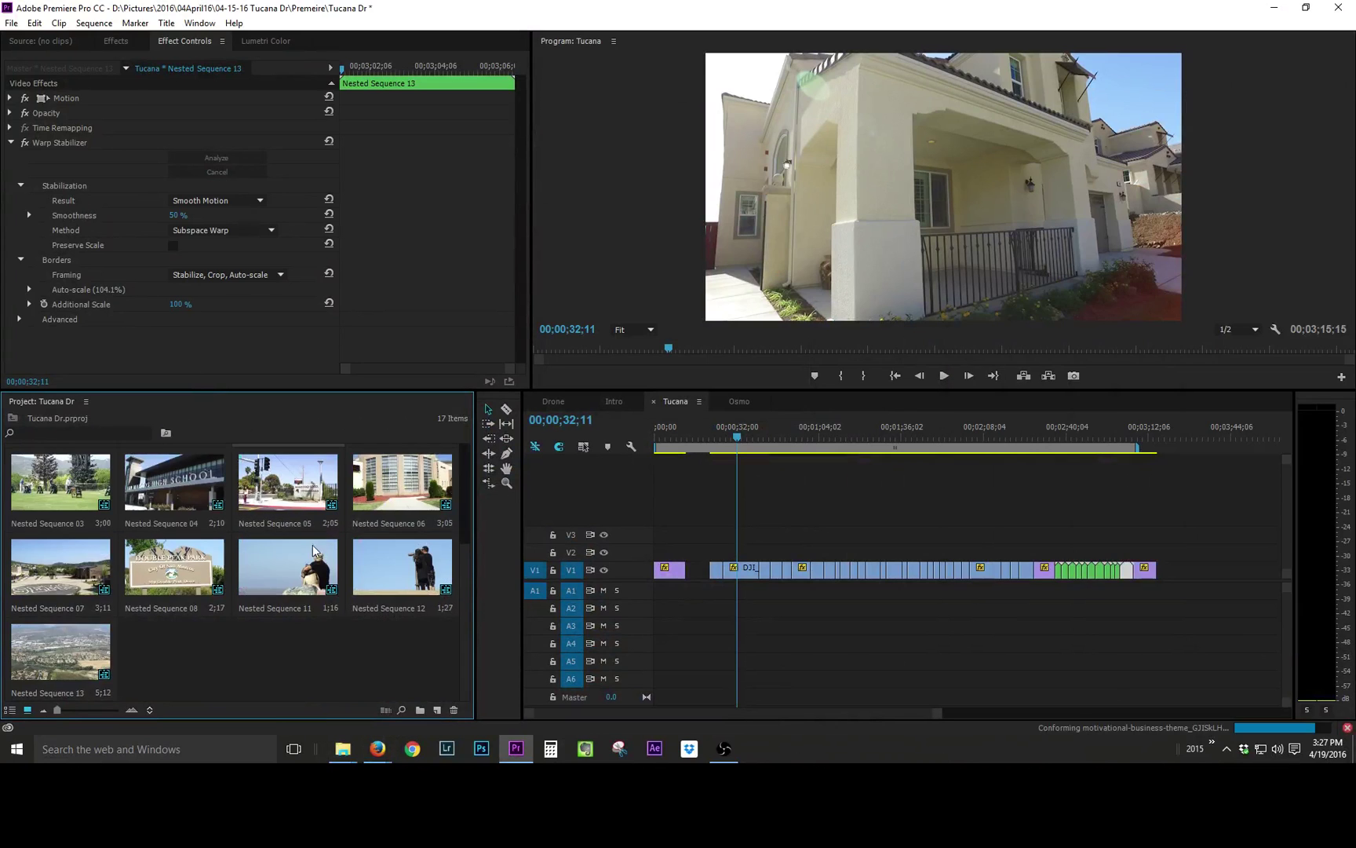
left_click(88, 655, "shift")
scroll(186, 624, "up", 2)
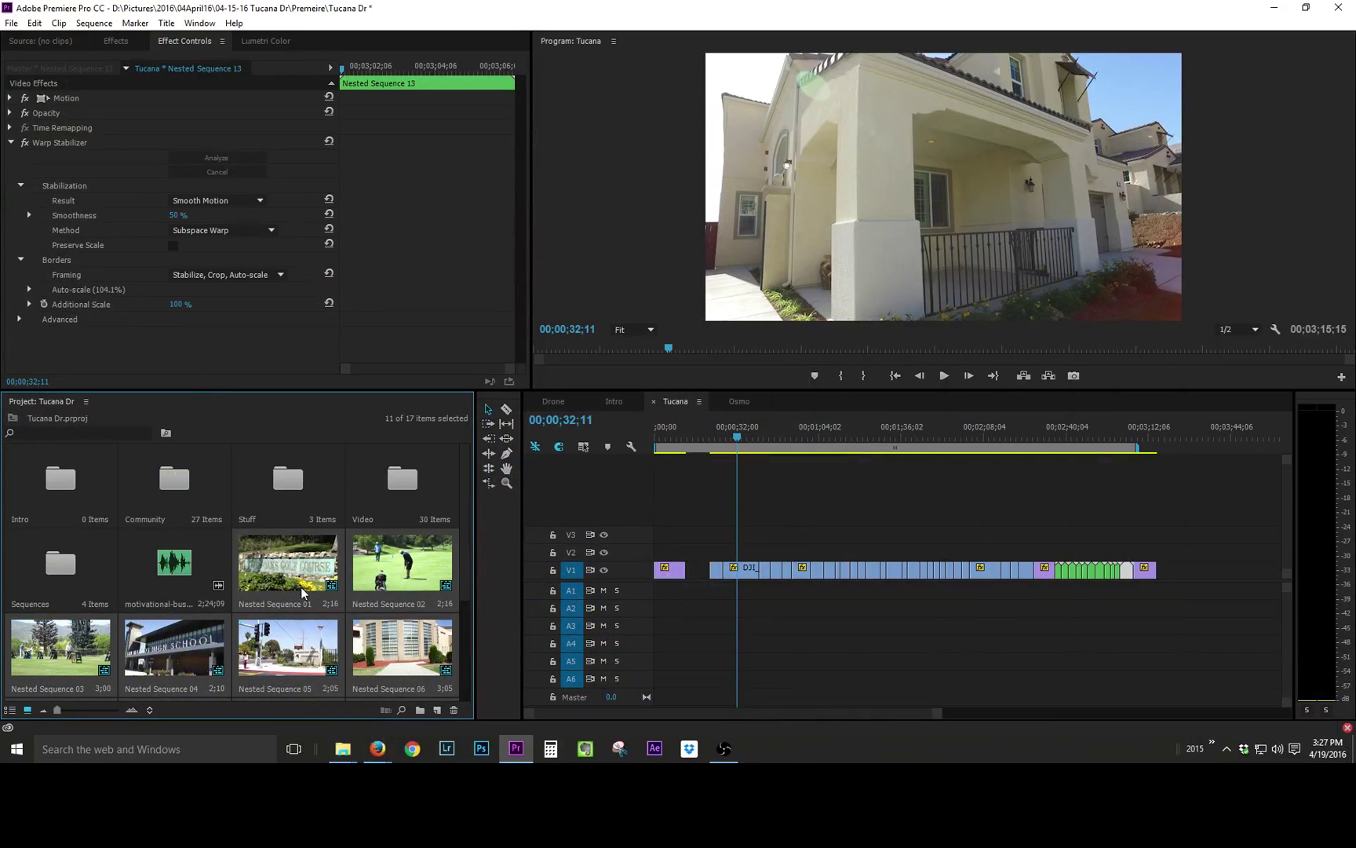
left_click_drag(306, 583, 61, 577)
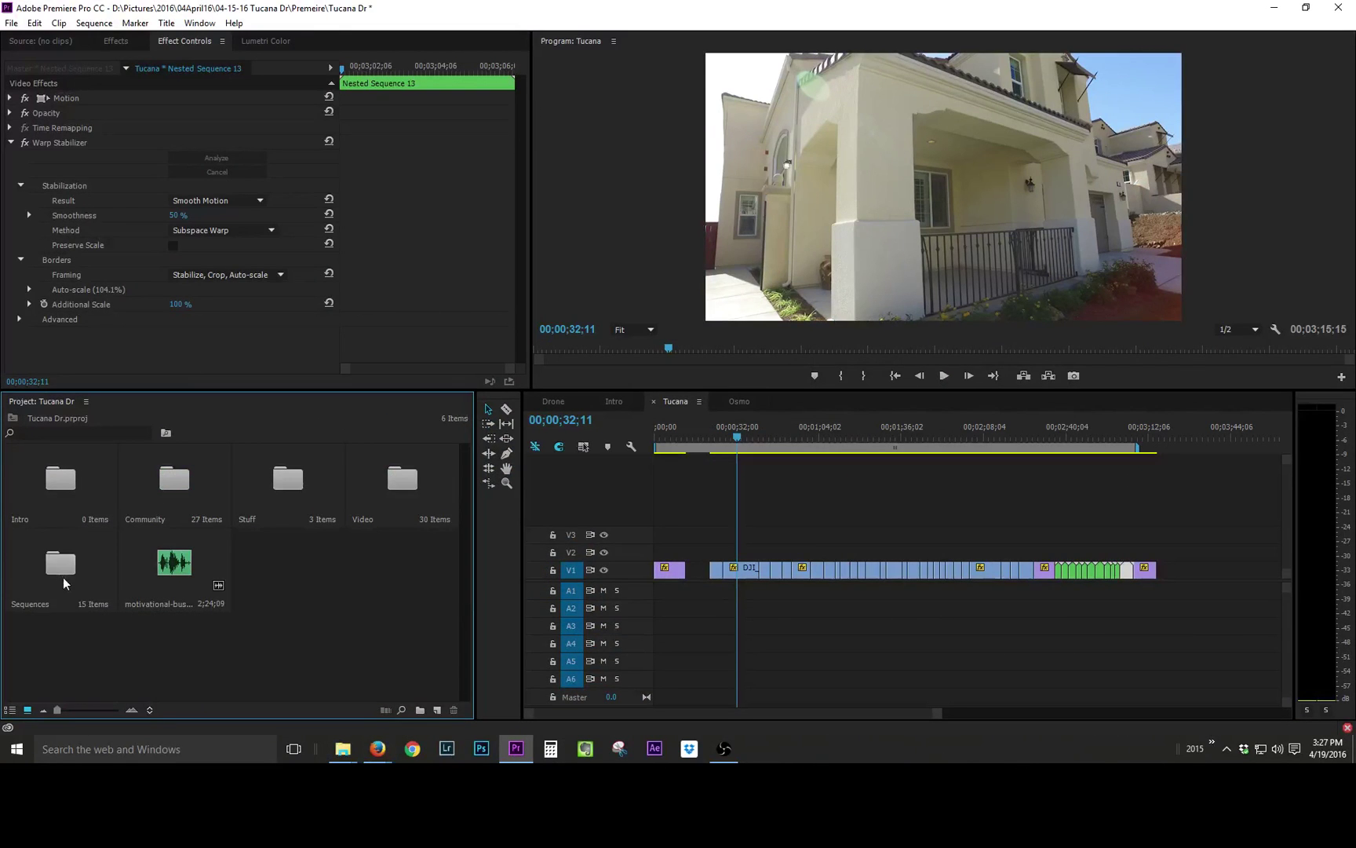
Step: Place the motivational-business-theme track at the start of A2 in the Tucana sequence and set its volume level to -3 dB
left_click_drag(174, 579, 657, 609)
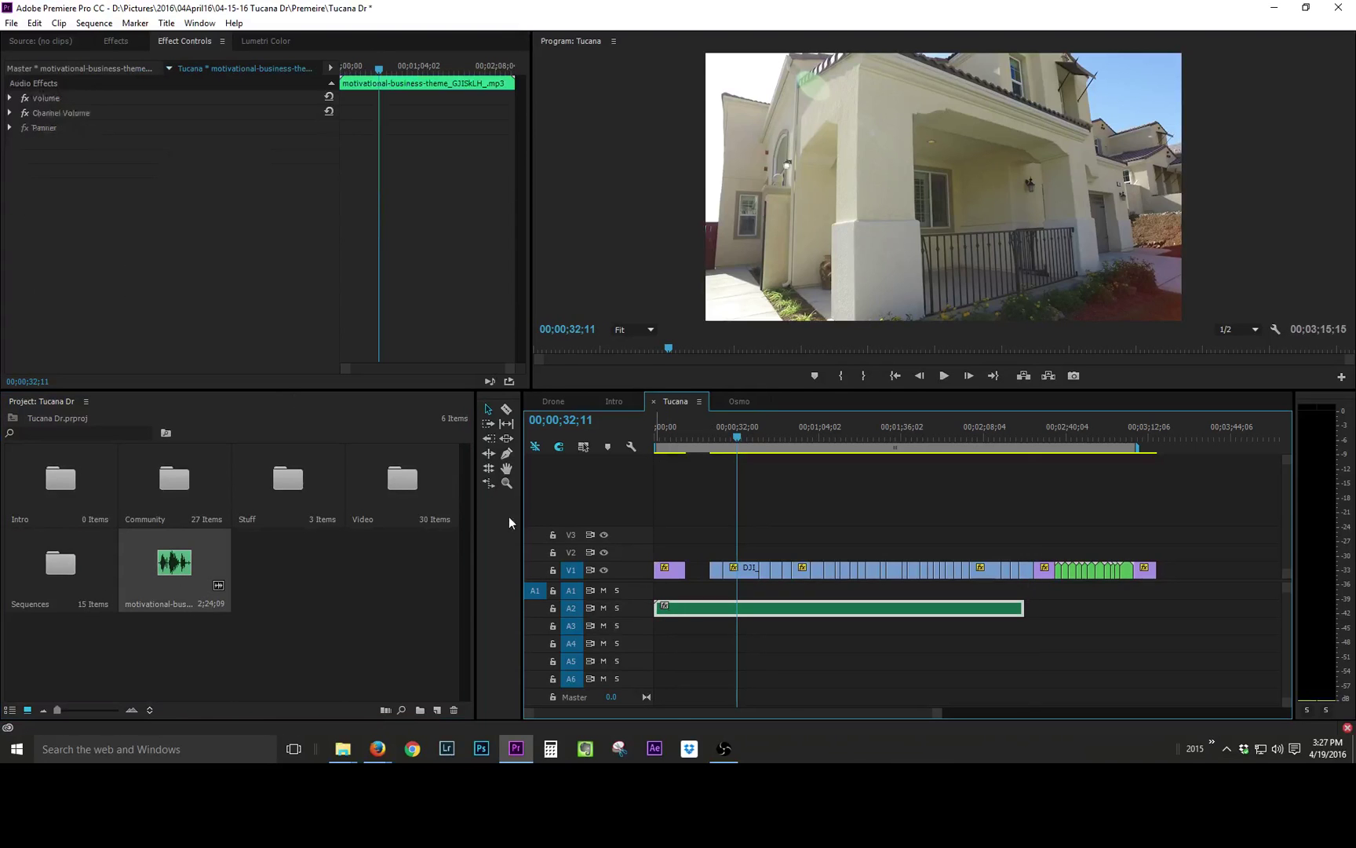
left_click(116, 41)
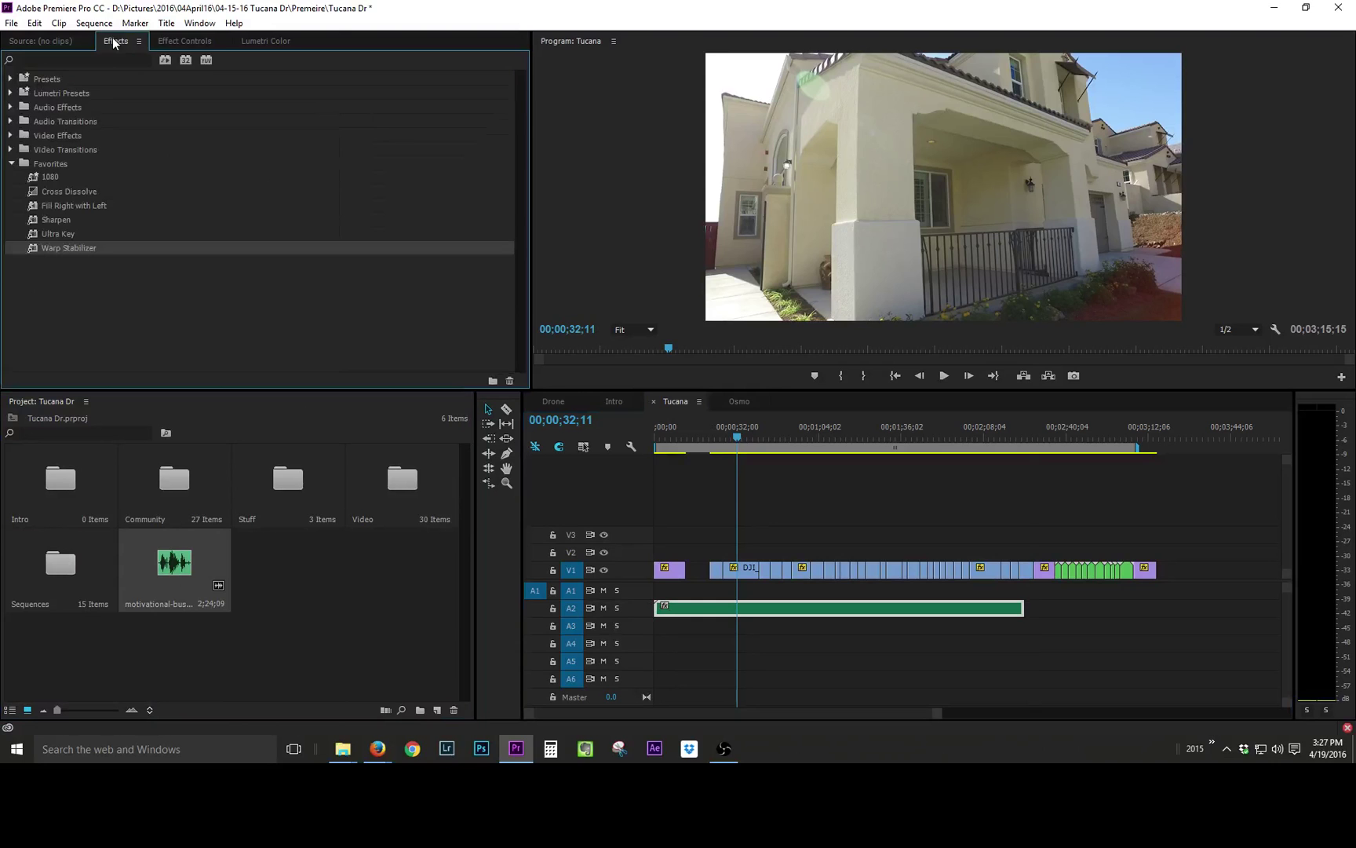
left_click(177, 42)
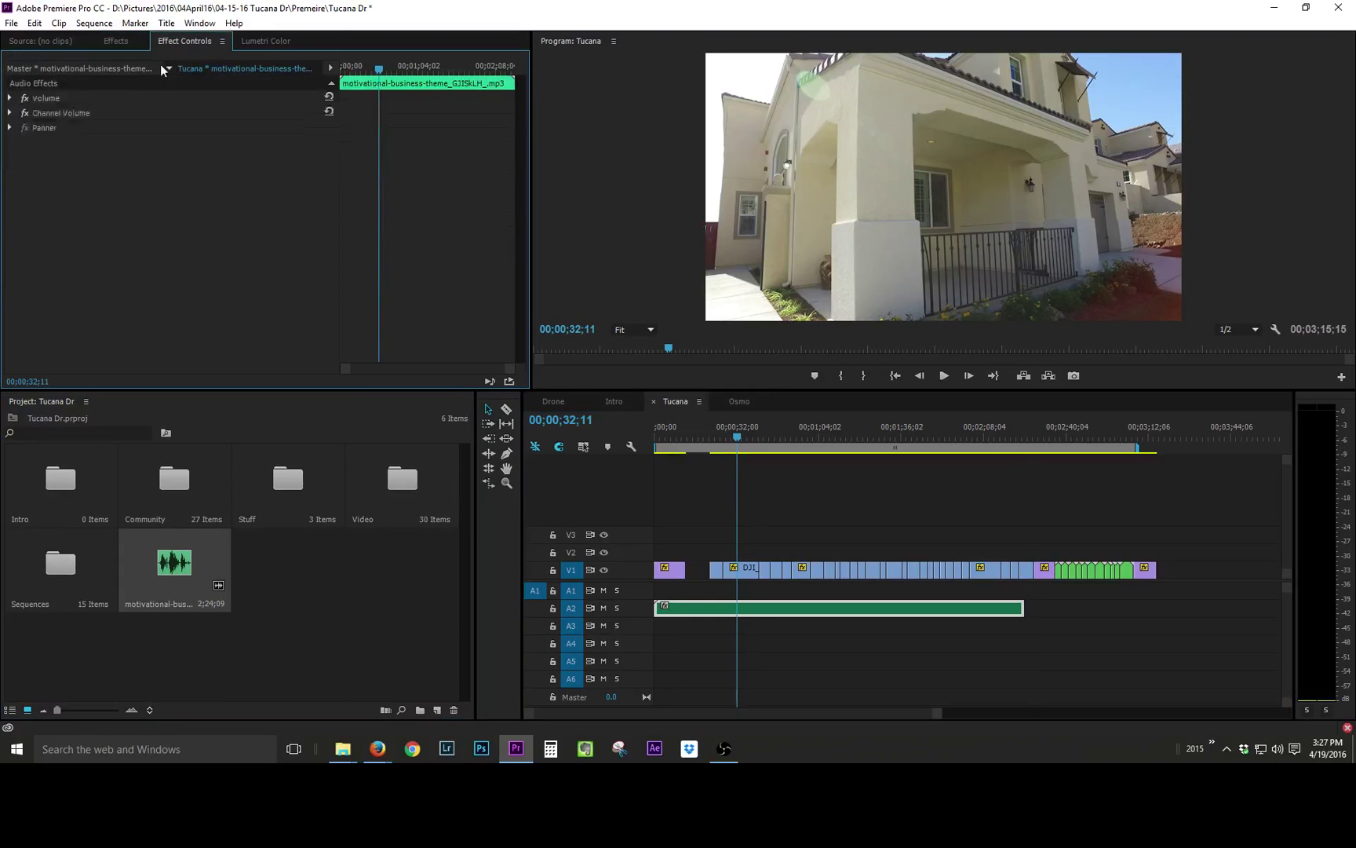
left_click(10, 98)
left_click(187, 128)
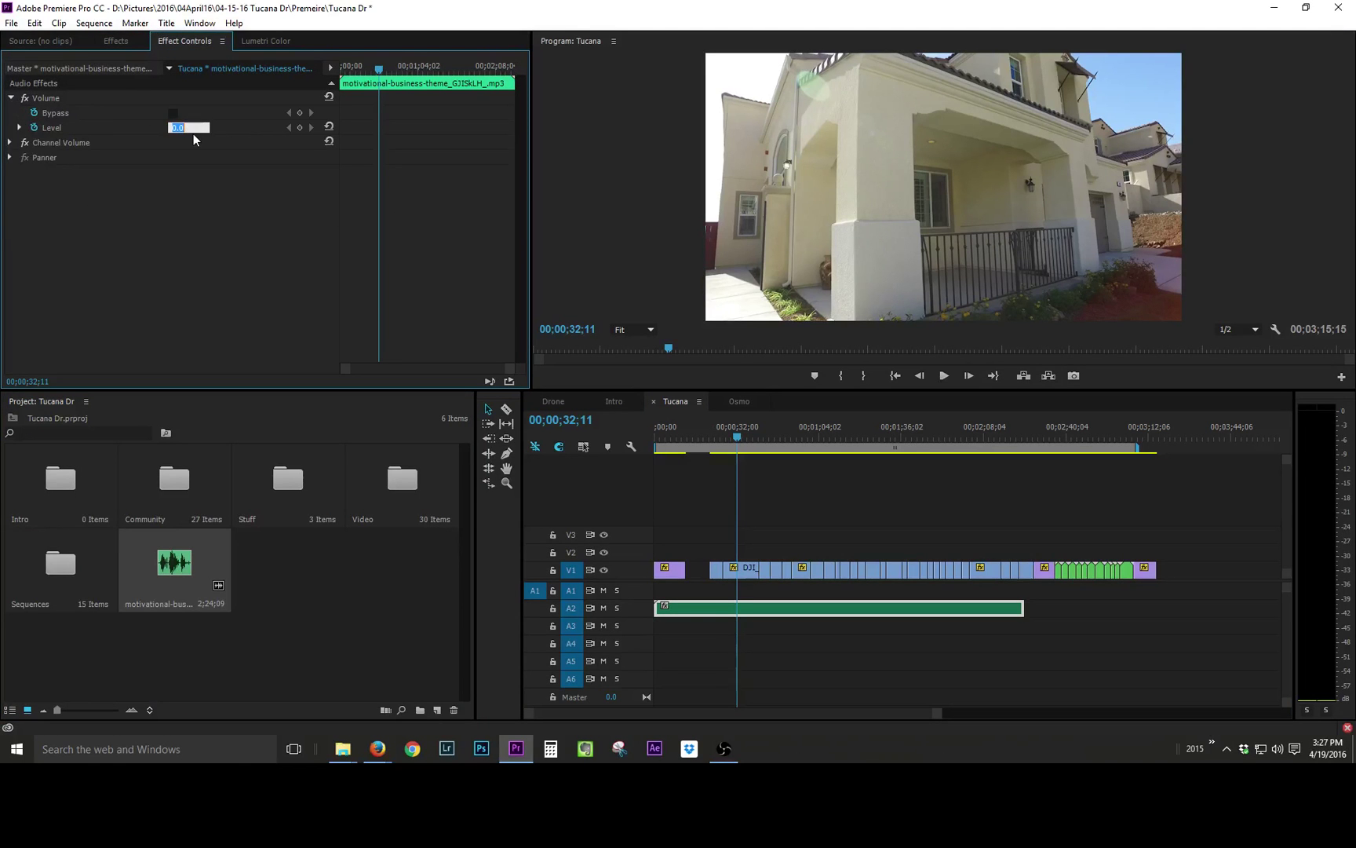
type("-3")
key("Return")
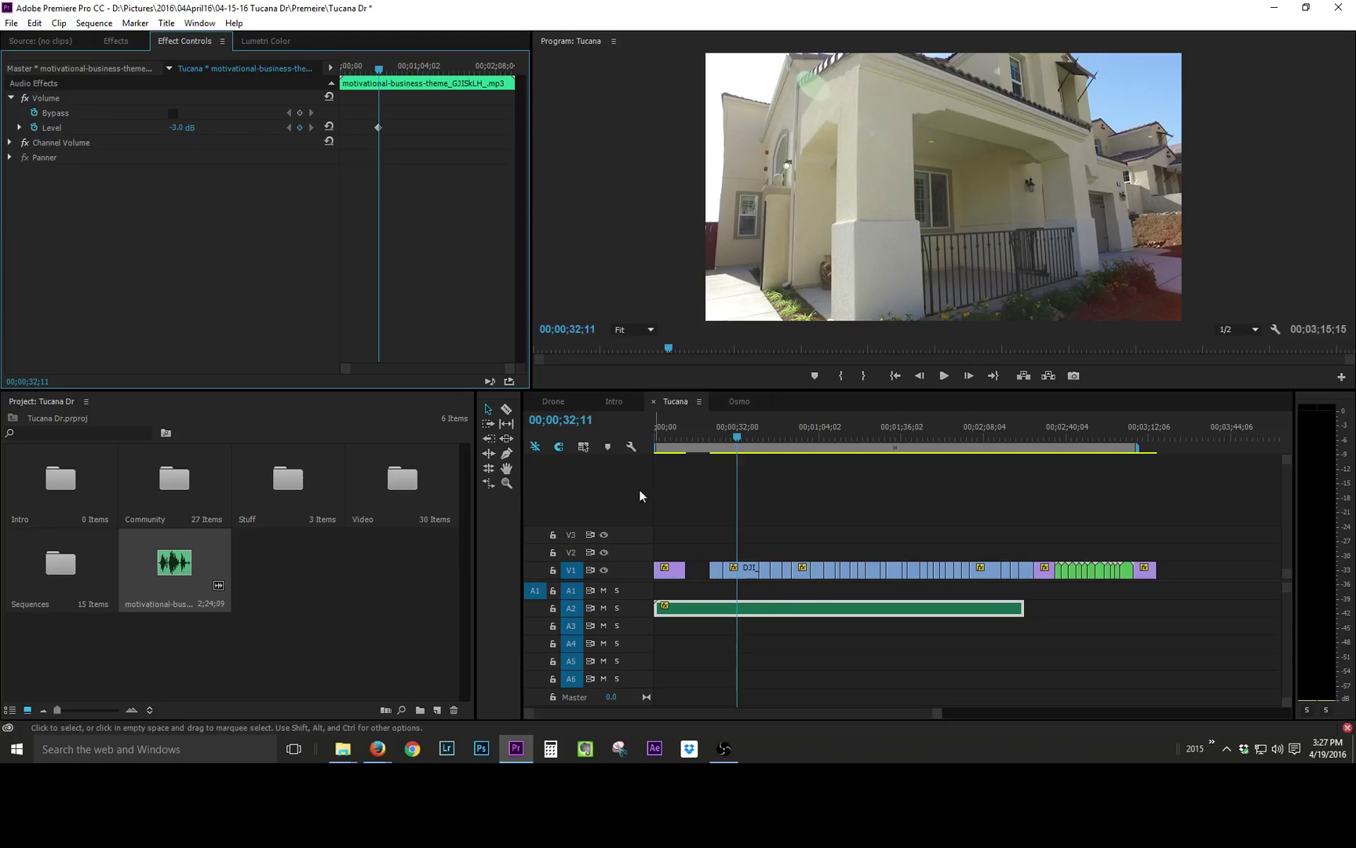
Step: Paste a second copy of the music clip and place it on A2 directly after the first one
left_click_drag(1011, 428, 1072, 440)
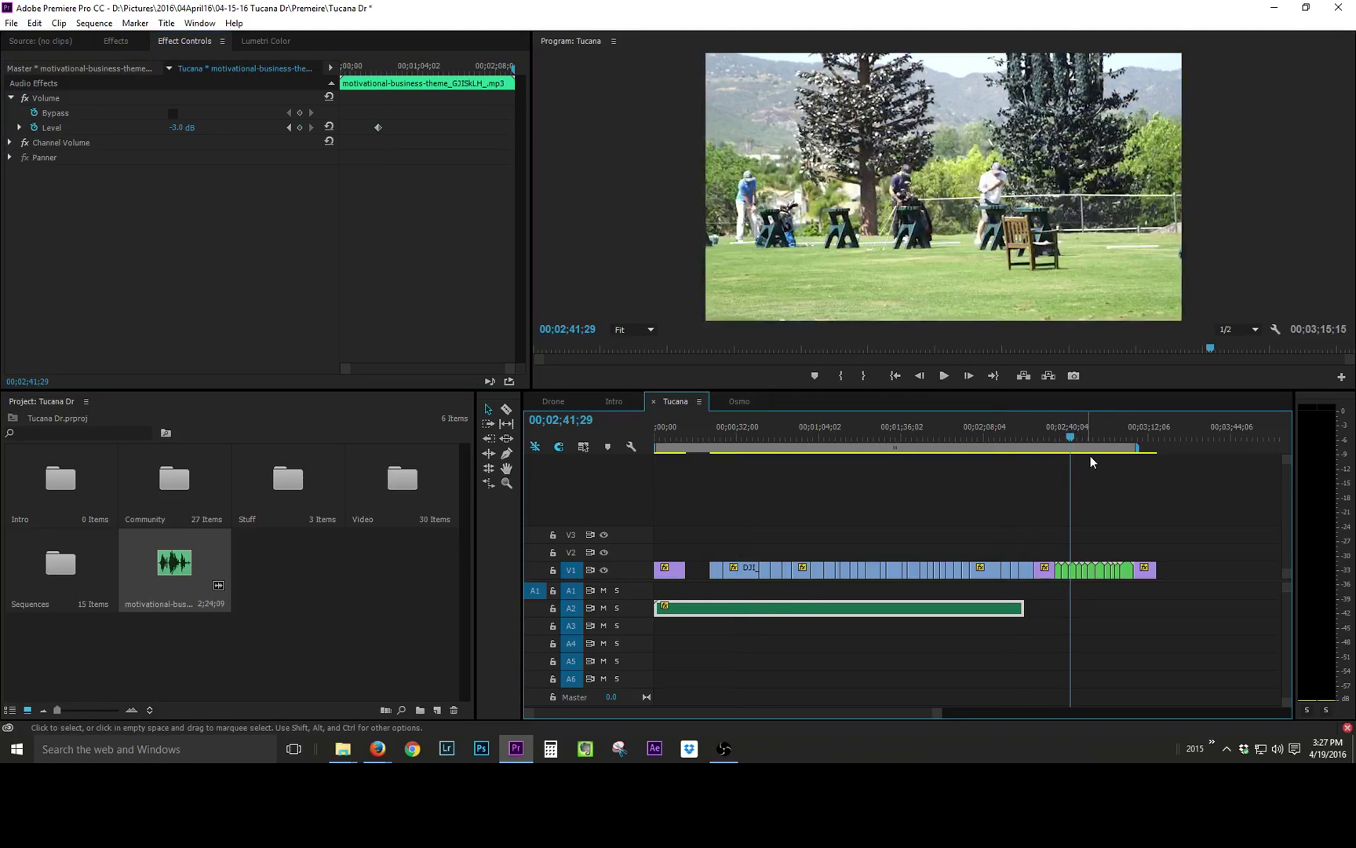
left_click_drag(973, 434, 1201, 428)
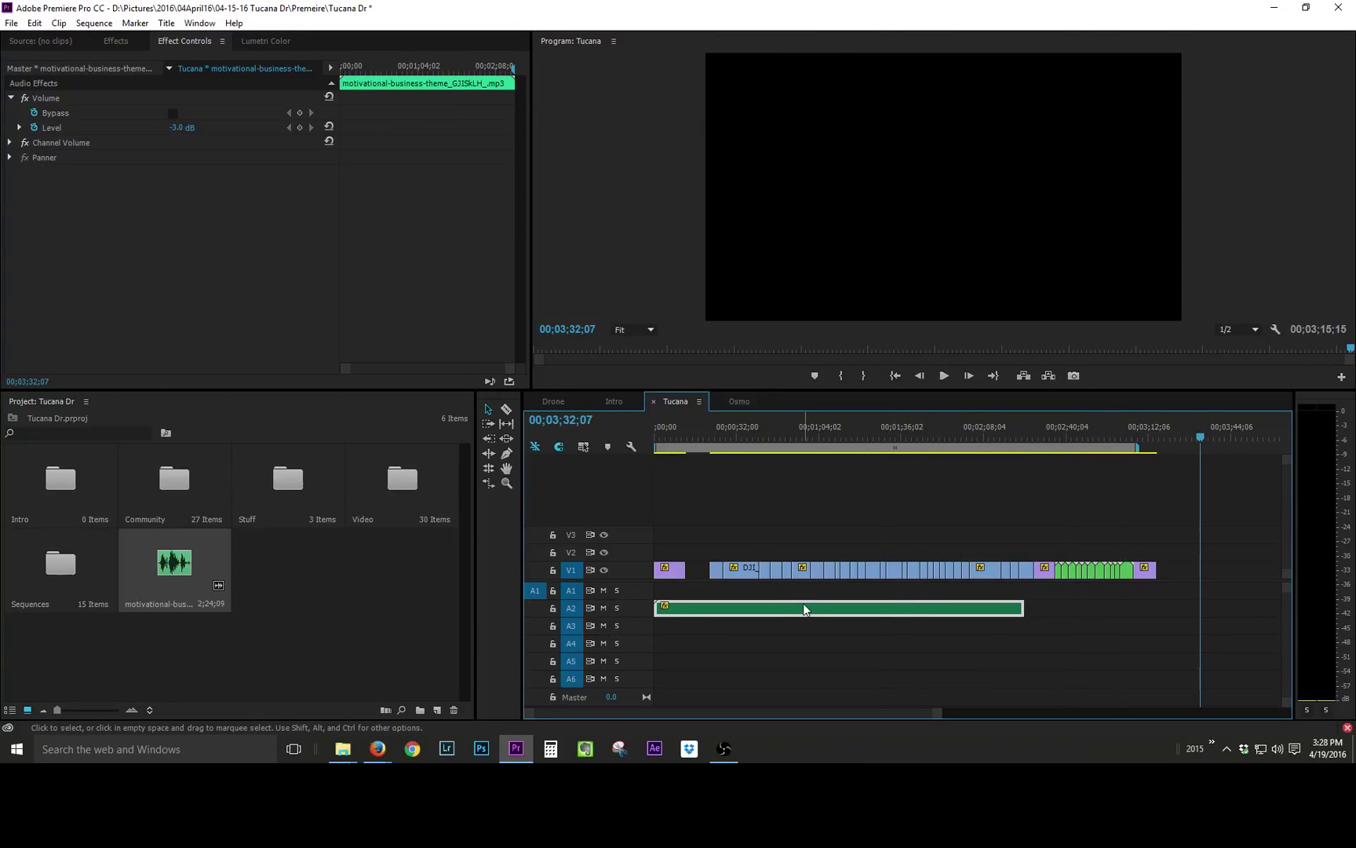
key("minus")
key("ctrl+v")
key("minus")
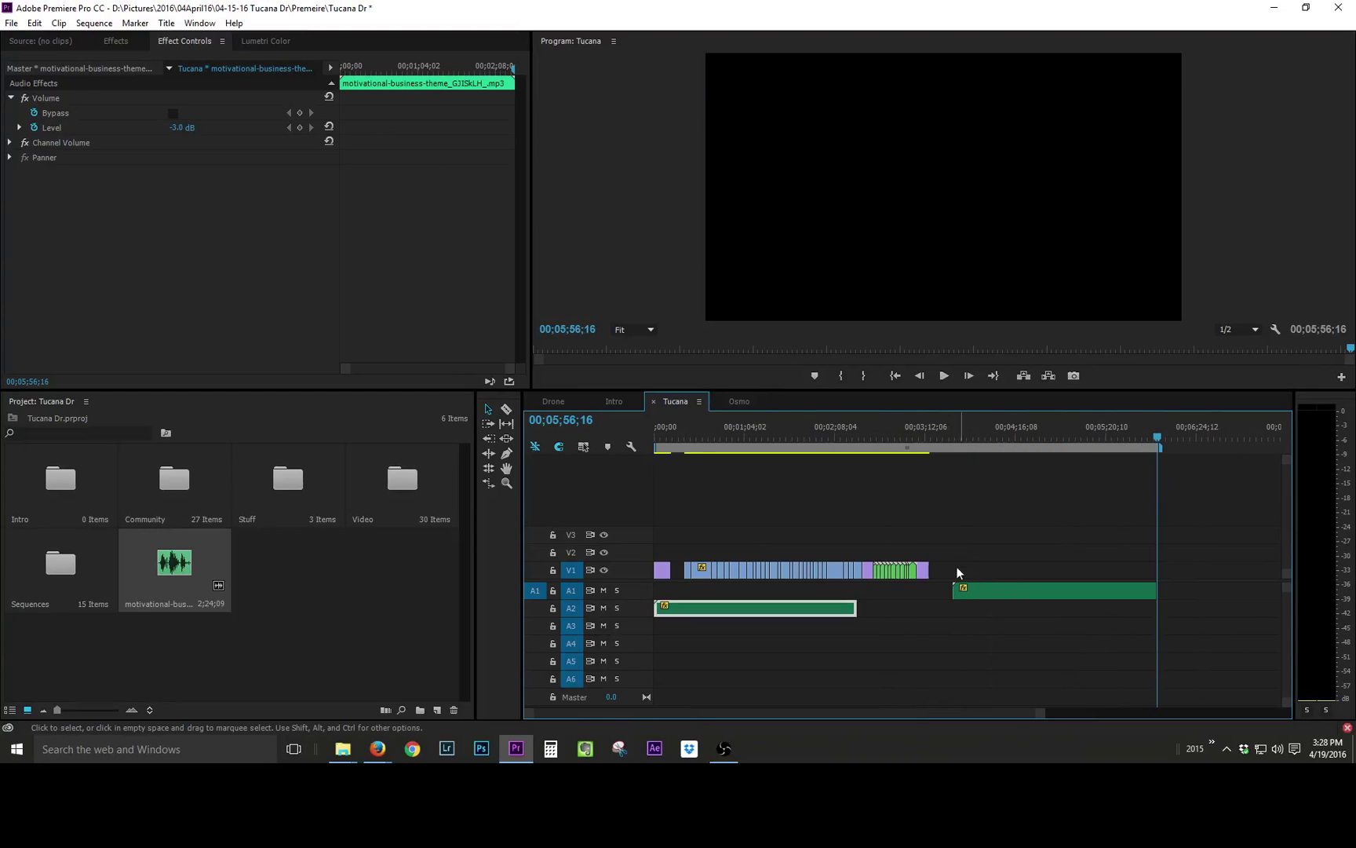
left_click_drag(904, 618, 879, 616)
left_click(979, 520)
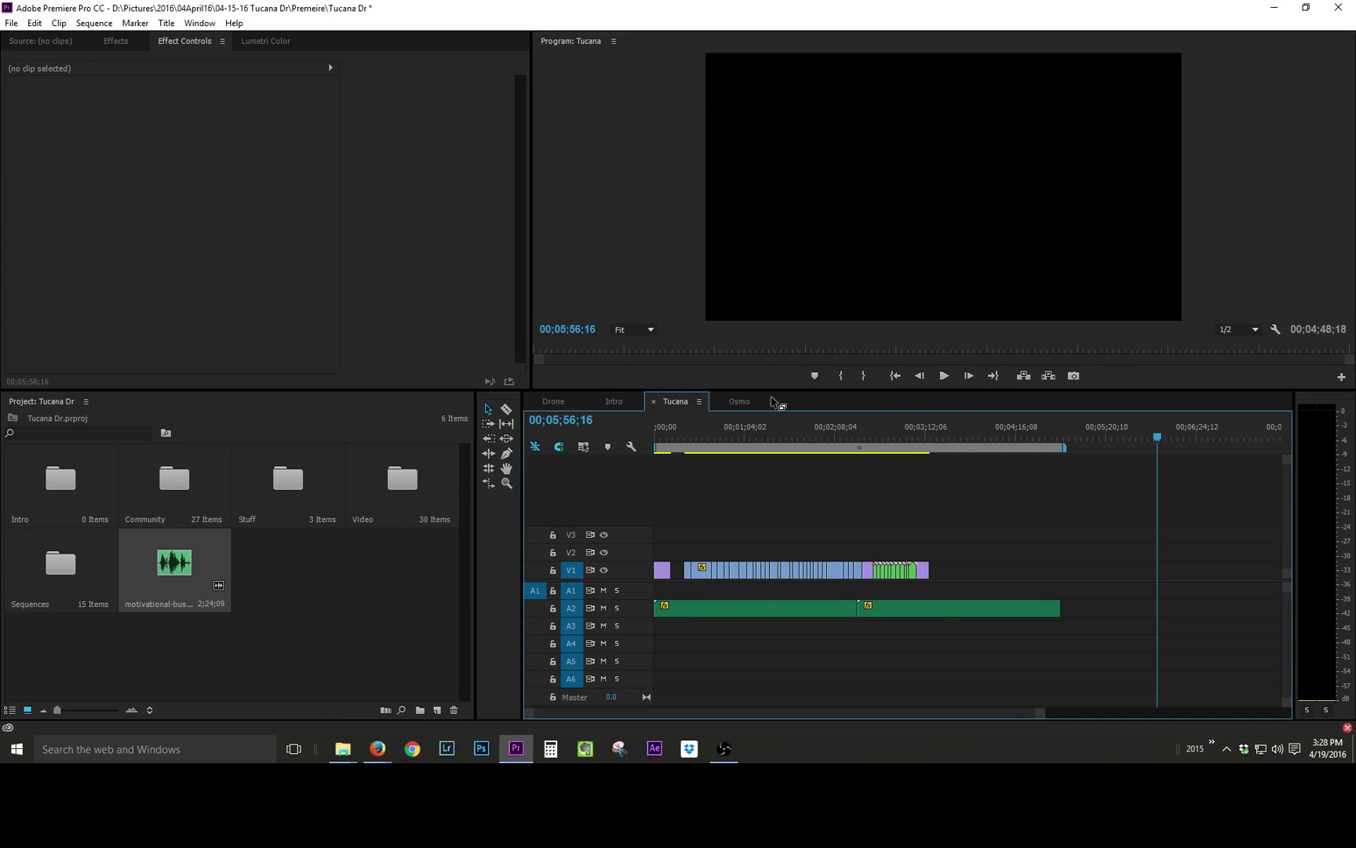
Step: Grade the 00070.MTS clip at 00;00;22;15 with Lumetri Color: Exposure 0.1, Shadows 46.9, Blacks -4.0 and Saturation 128.8
left_click_drag(712, 428, 686, 428)
scroll(759, 606, "up", 2)
scroll(759, 606, "up", 1)
left_click_drag(729, 713, 681, 716)
left_click(285, 45)
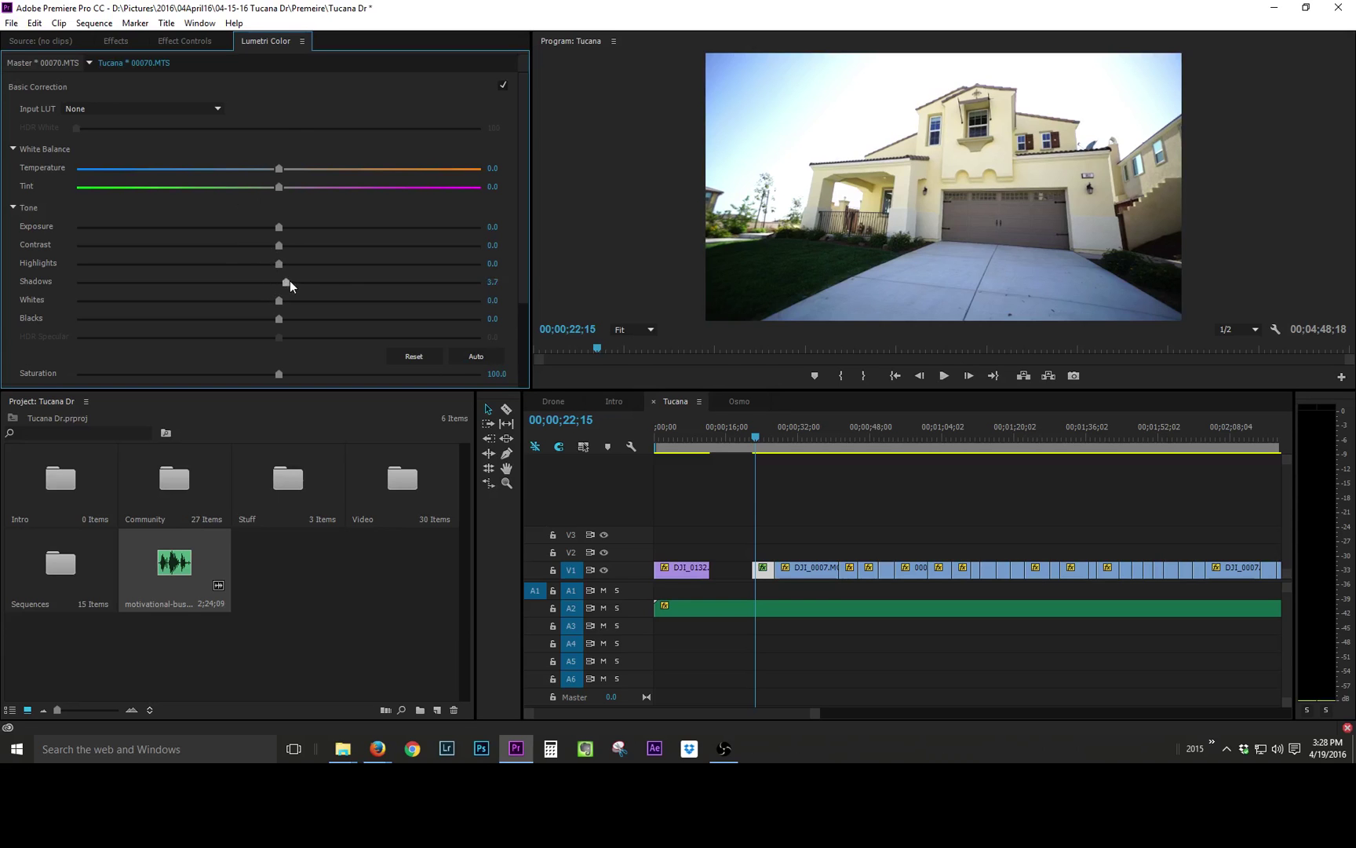
left_click_drag(321, 278, 374, 288)
left_click_drag(279, 228, 284, 226)
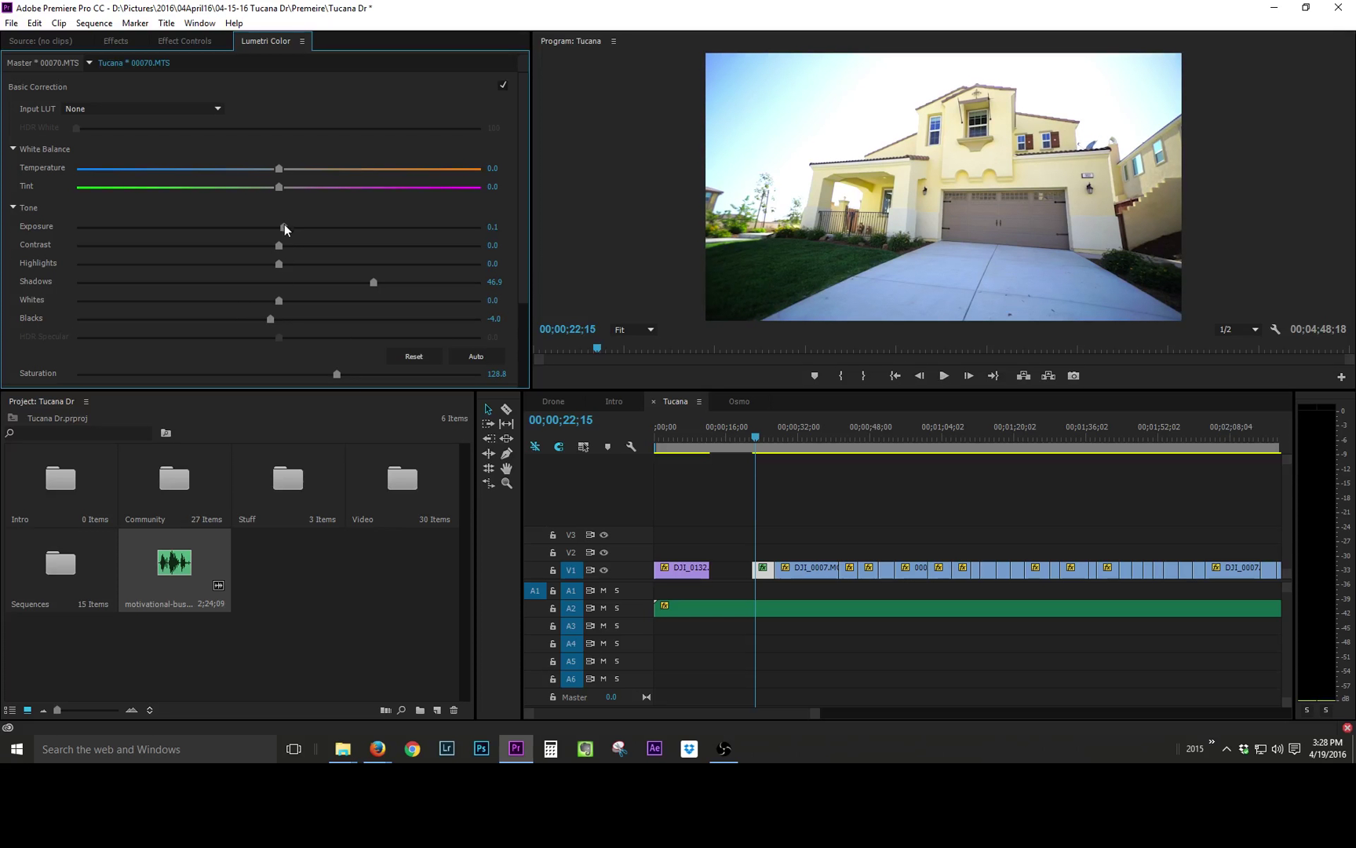
Step: Grade the DJI_0007.MOV clip at 00;00;30;23 with Exposure 0.5, Saturation 120.4, and the opening DJI_0132.MOV with Exposure 0.3, Blacks -3.7, Saturation 136.1
left_click_drag(823, 428, 793, 436)
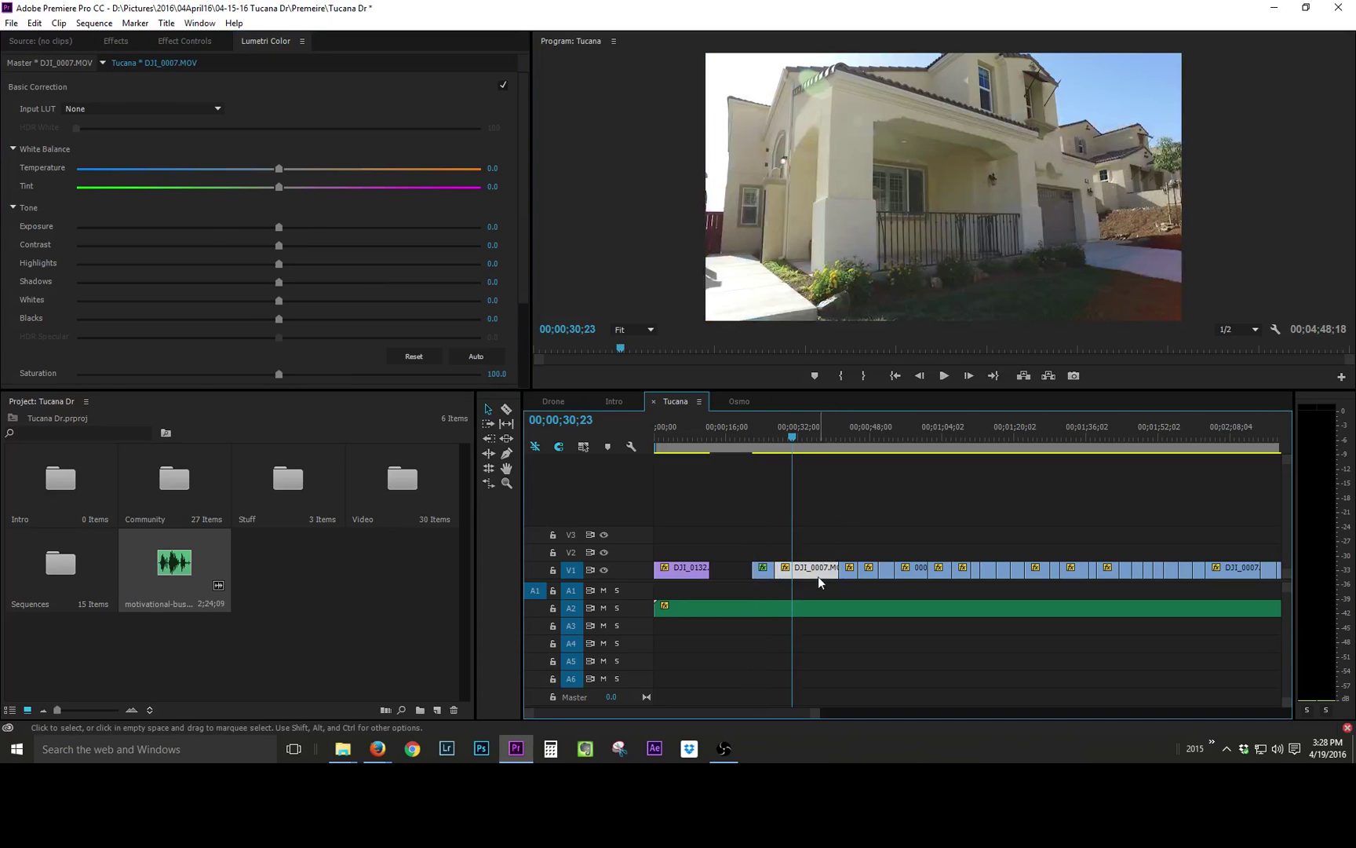
left_click_drag(279, 228, 299, 228)
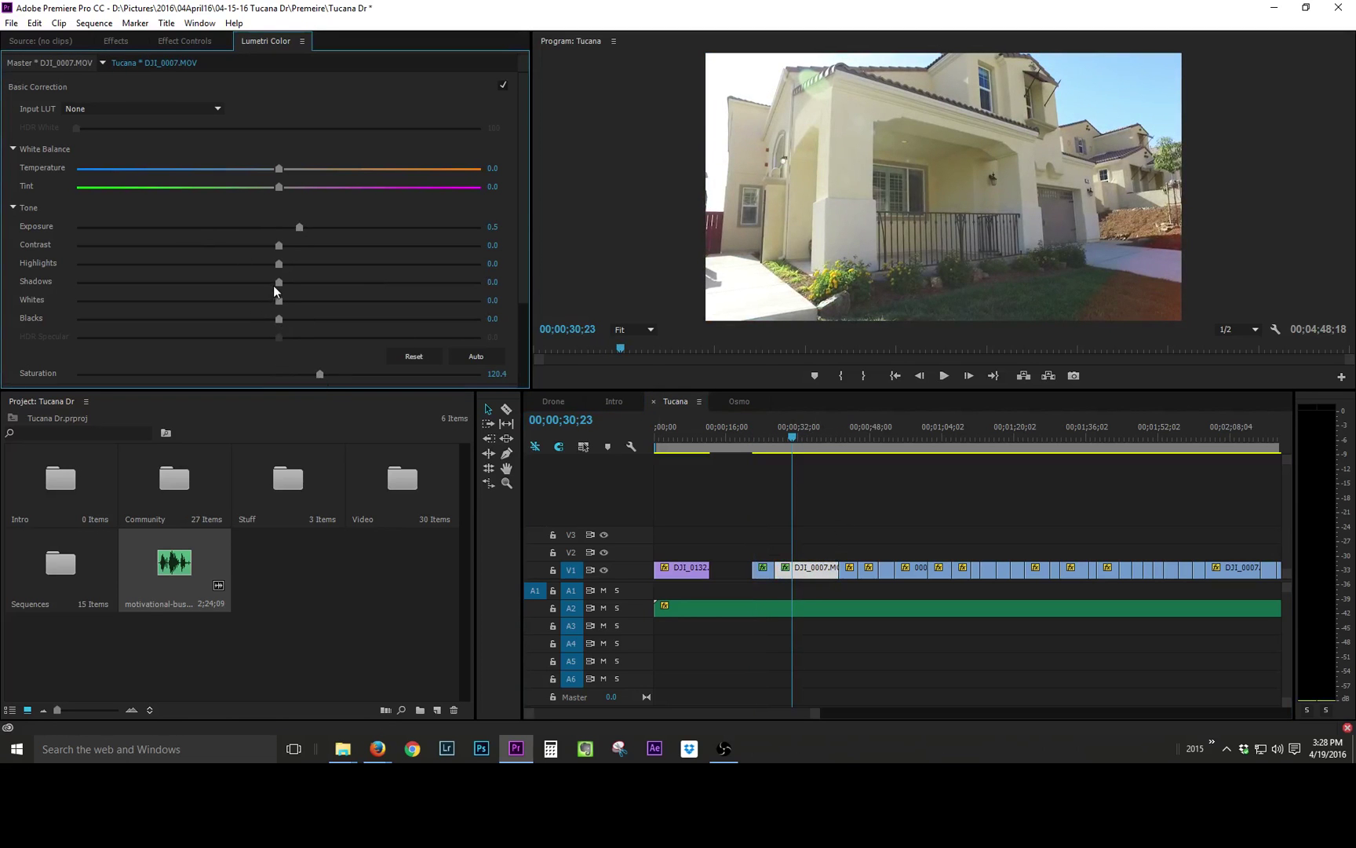
left_click(682, 431)
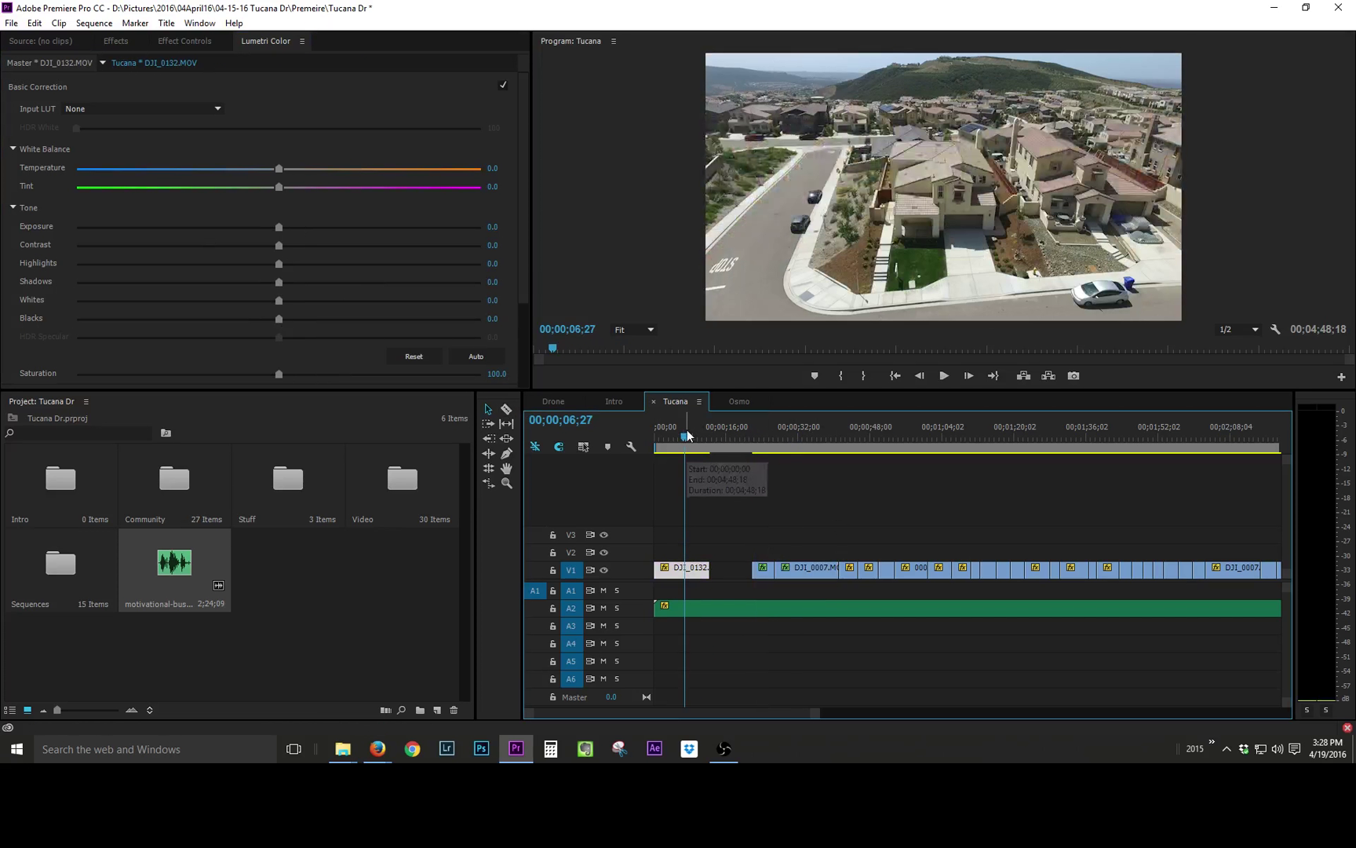
left_click_drag(279, 374, 342, 374)
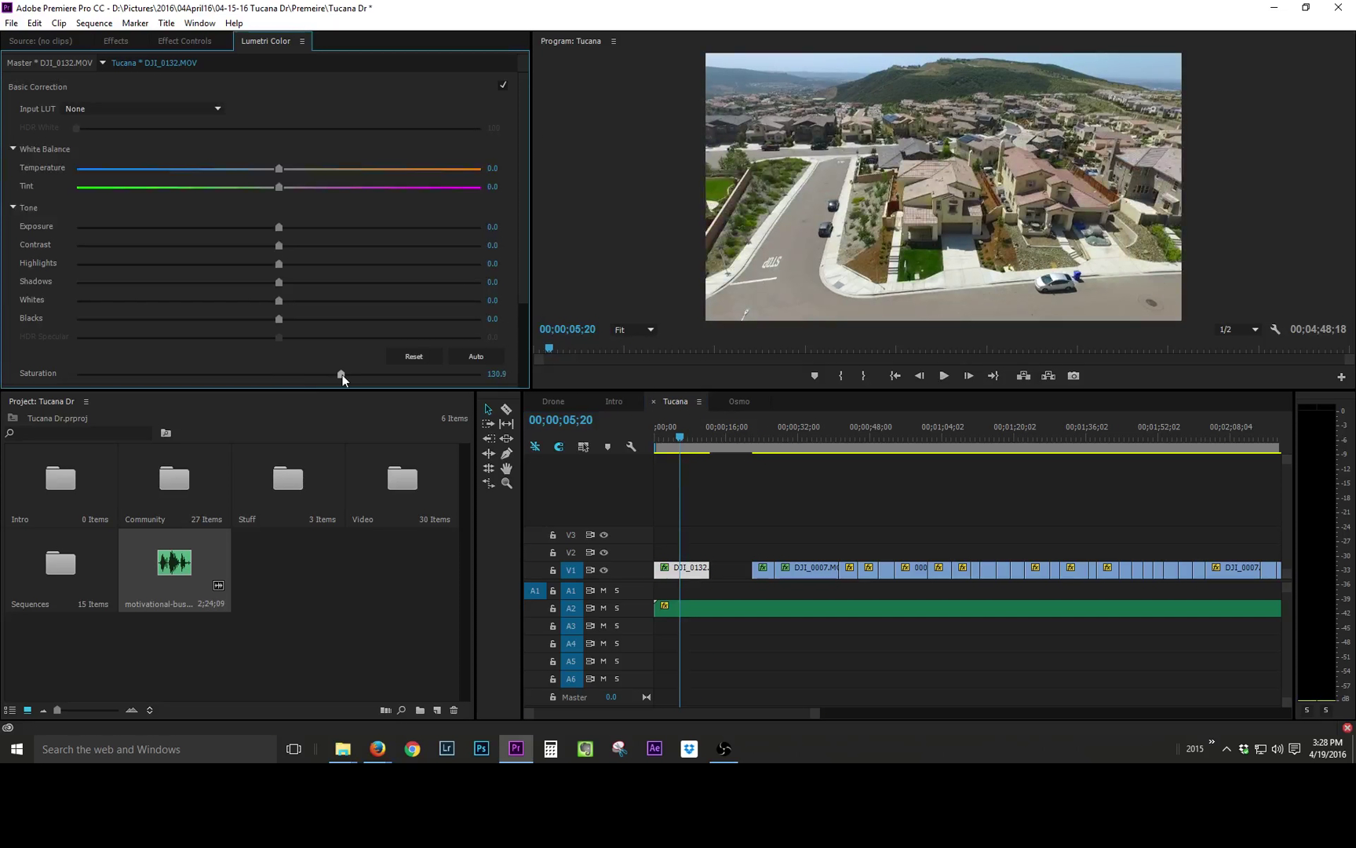
left_click_drag(279, 227, 291, 226)
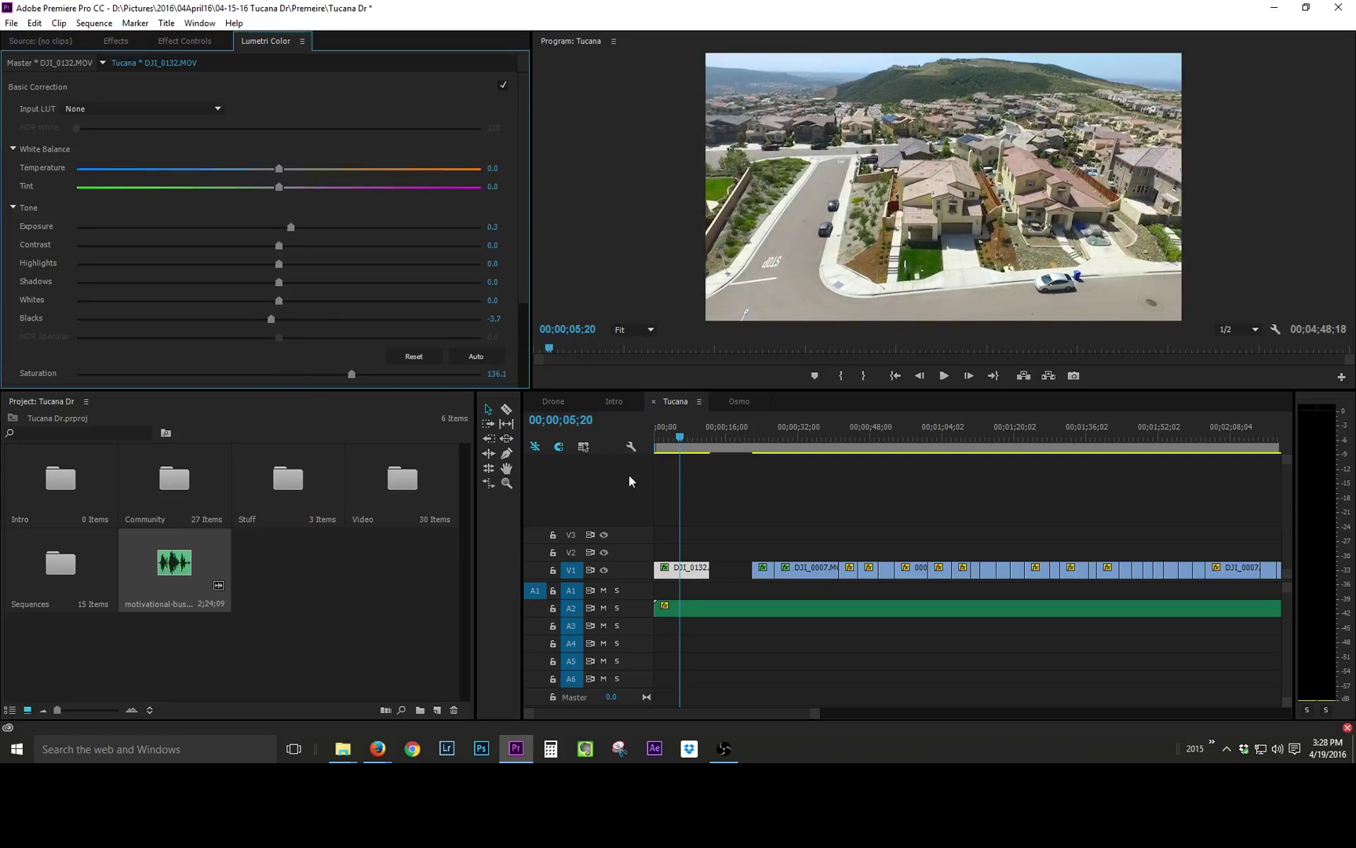
Step: Grade the DJI_0007.MOV living room clip at 00;00;43;00 with Temperature -6.5, Tint 6.5 and Exposure 0.5
left_click_drag(680, 436, 848, 438)
left_click_drag(302, 187, 266, 168)
left_click_drag(280, 227, 307, 226)
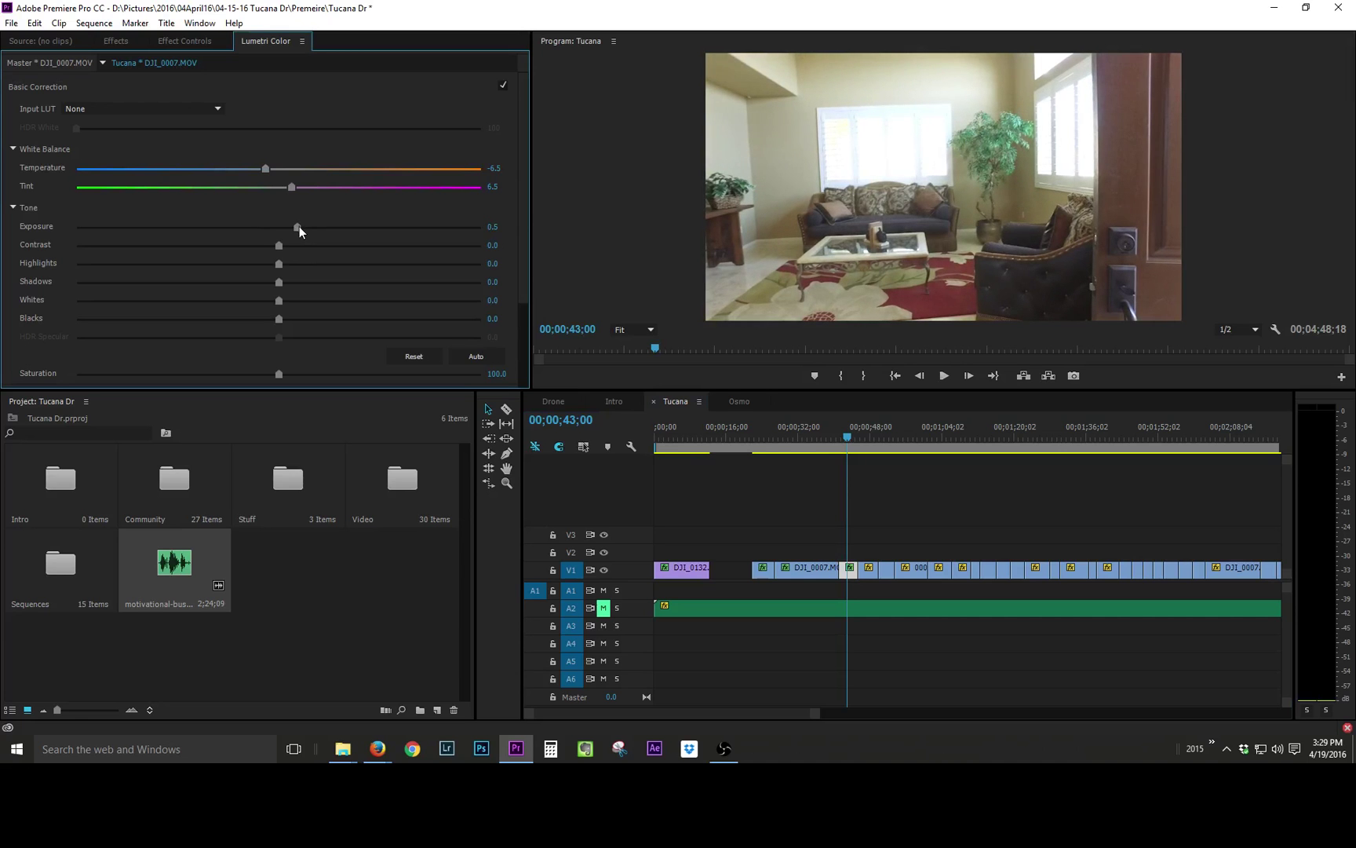
Step: Set Exposure to 1.2 and raise Shadows on the clip at 00;00;51;10, and set Exposure to 0.8 on the clip at 00;01;01;28
left_click_drag(854, 438, 884, 438)
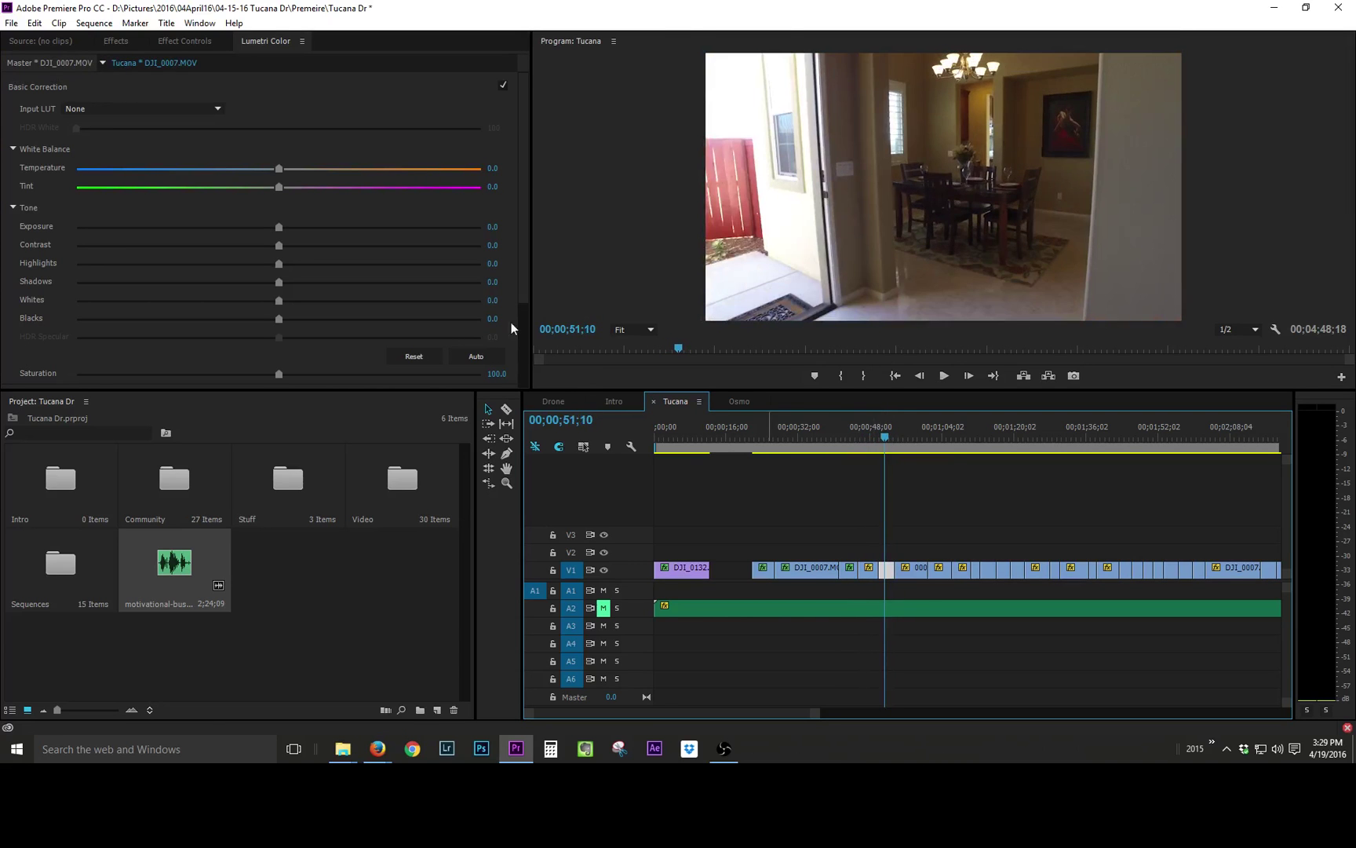
left_click_drag(279, 227, 324, 226)
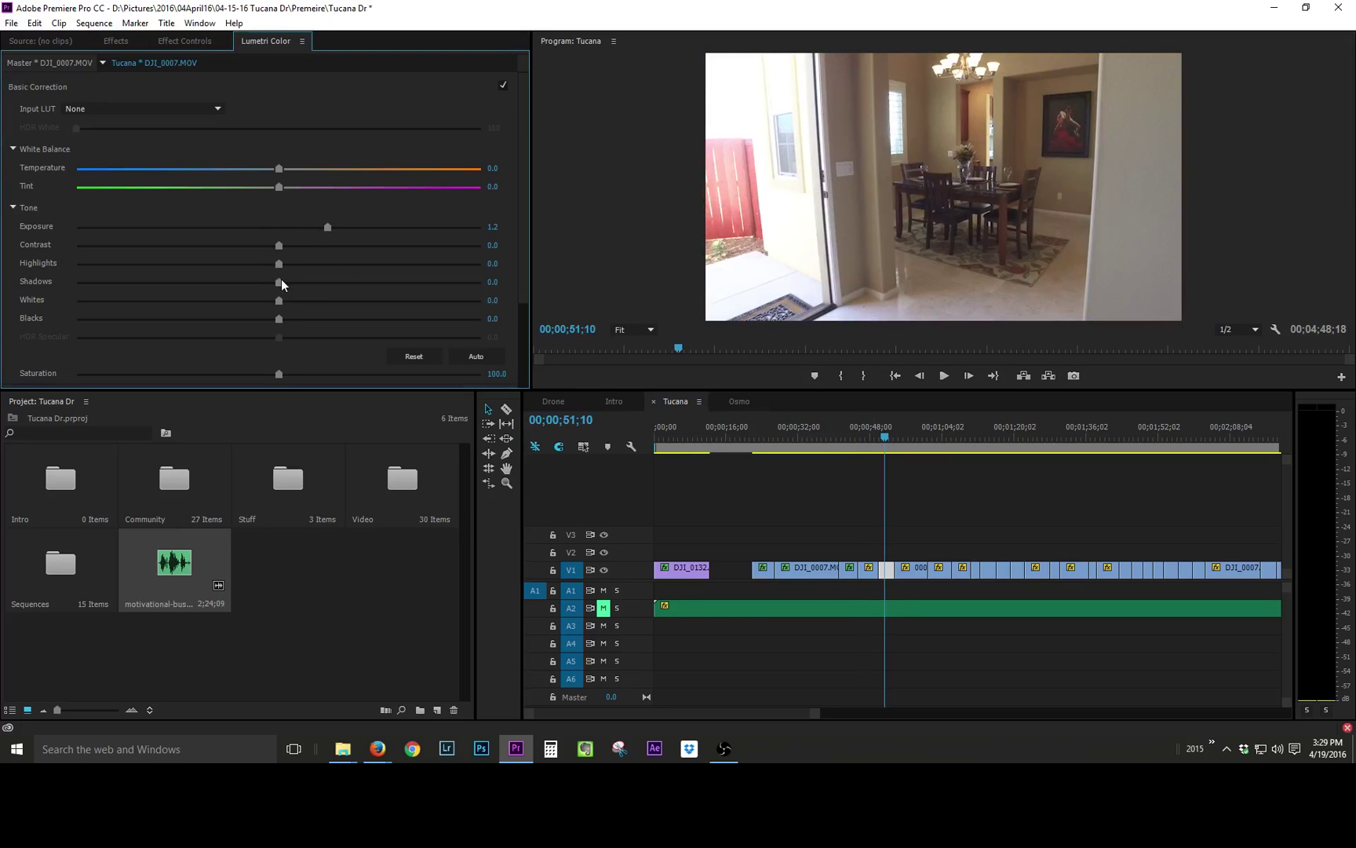
left_click_drag(280, 282, 311, 282)
left_click_drag(882, 444, 934, 440)
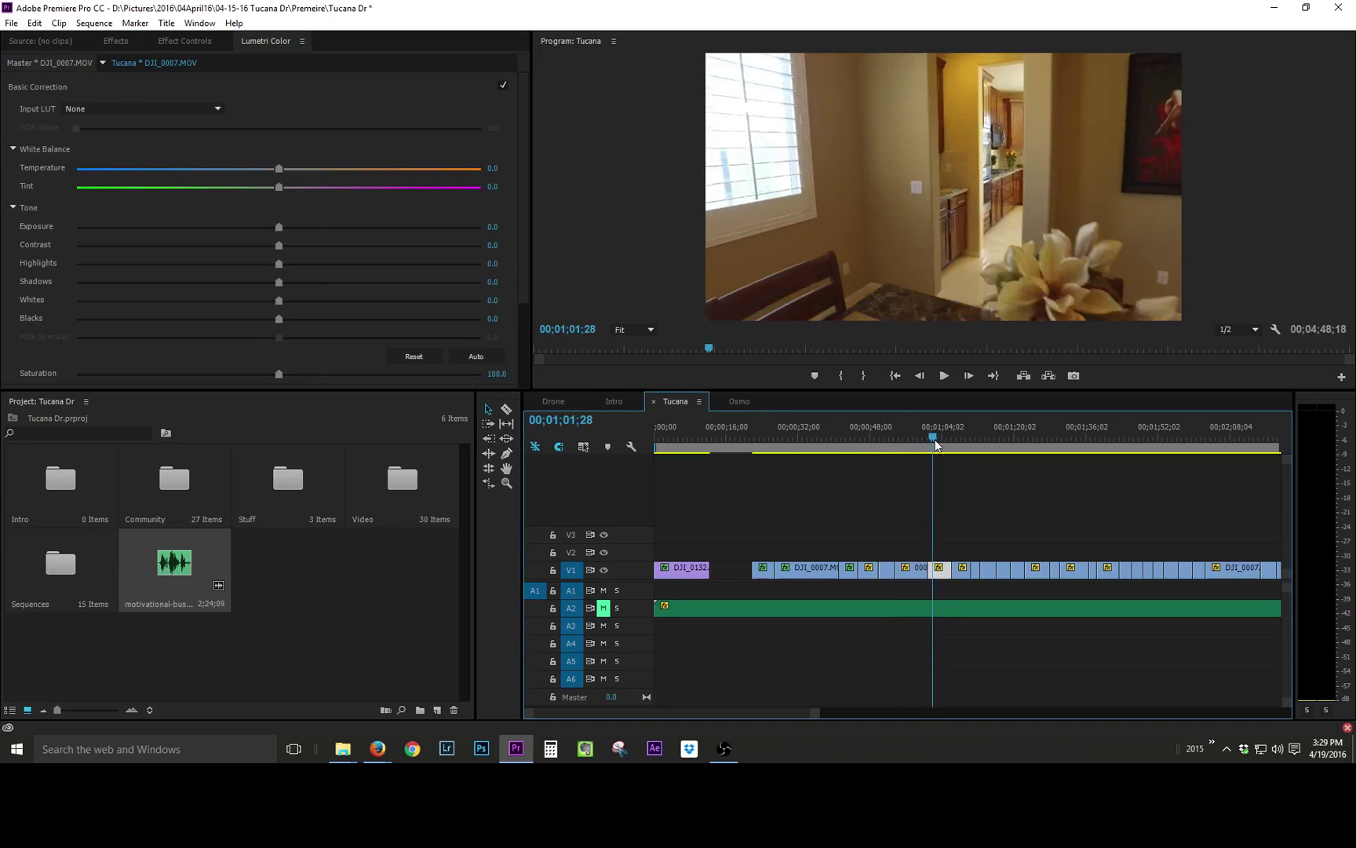
left_click_drag(278, 227, 307, 229)
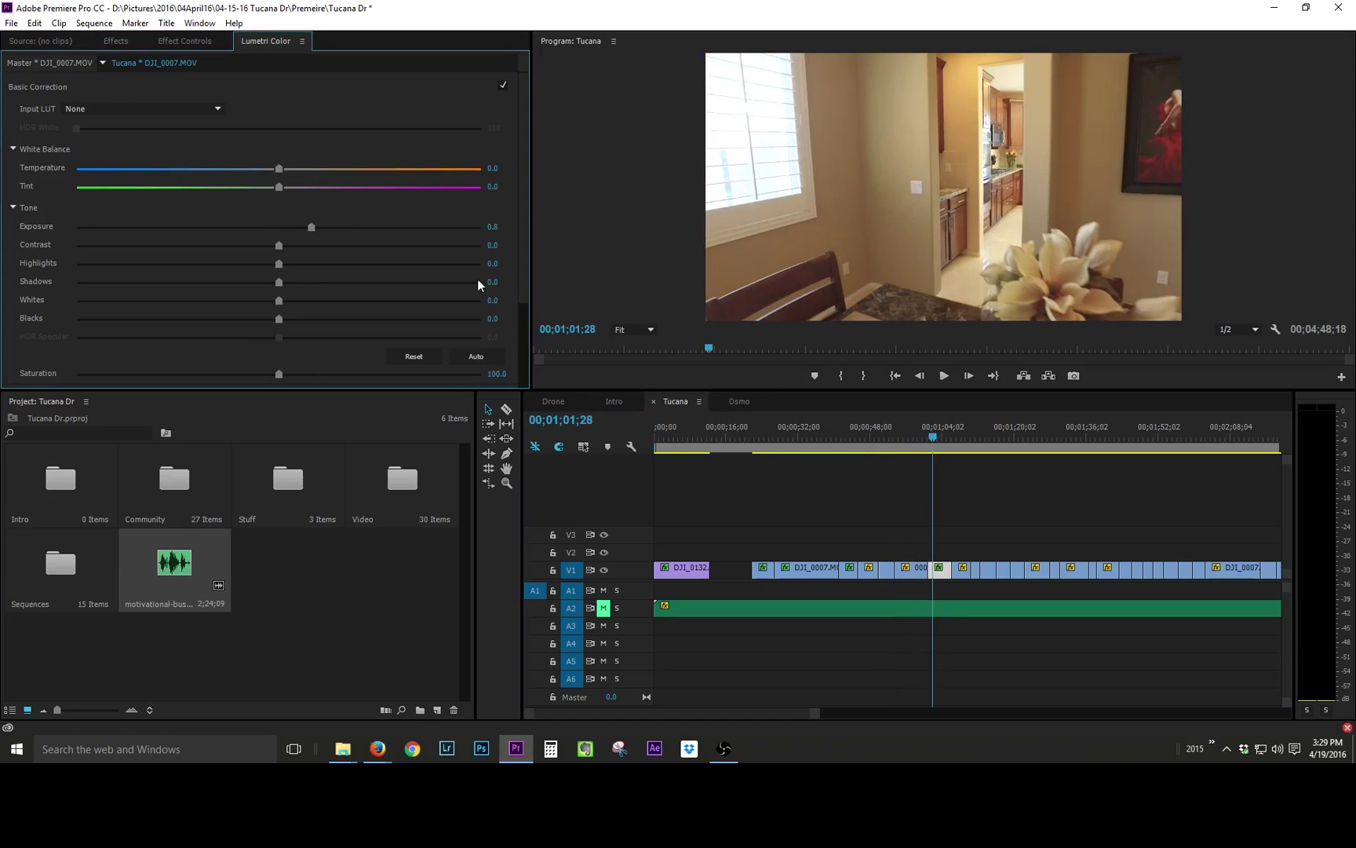
Step: Set Shadows to 17.6 on the 00076.MTS kitchen clip and reframe it with Scale 86.7 and Position 546.9, 415.1
left_click_drag(939, 435, 975, 427)
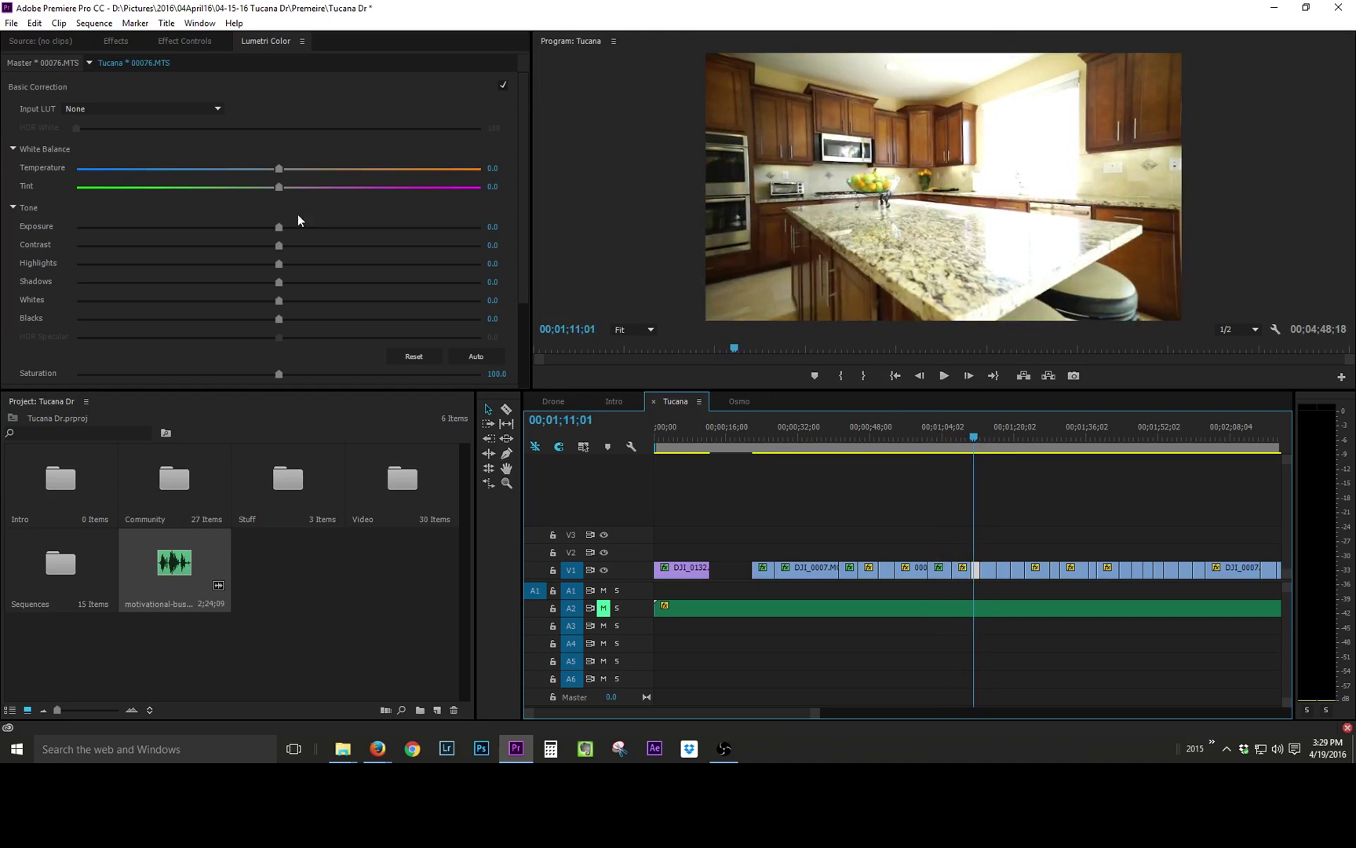
left_click_drag(279, 283, 315, 283)
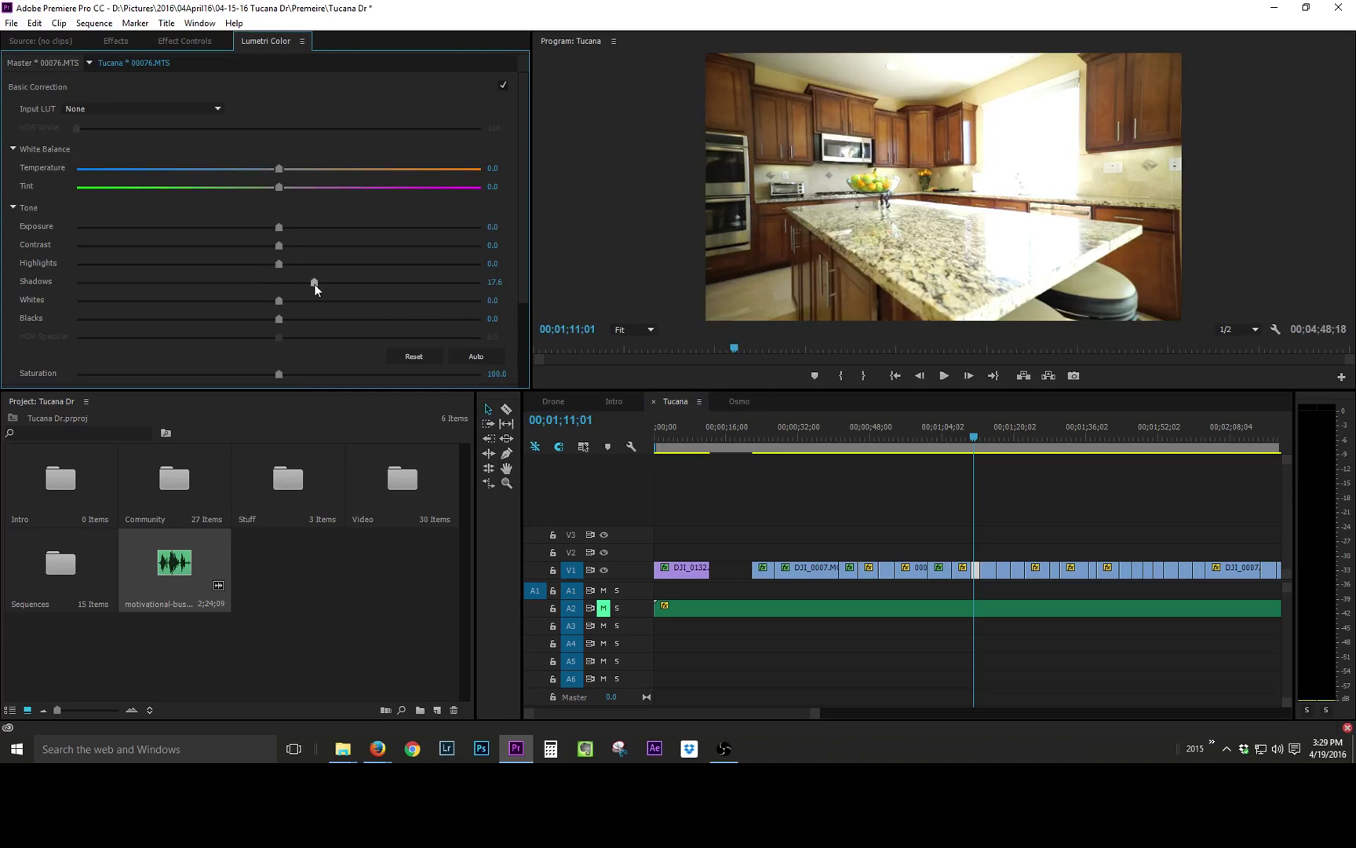
left_click(185, 41)
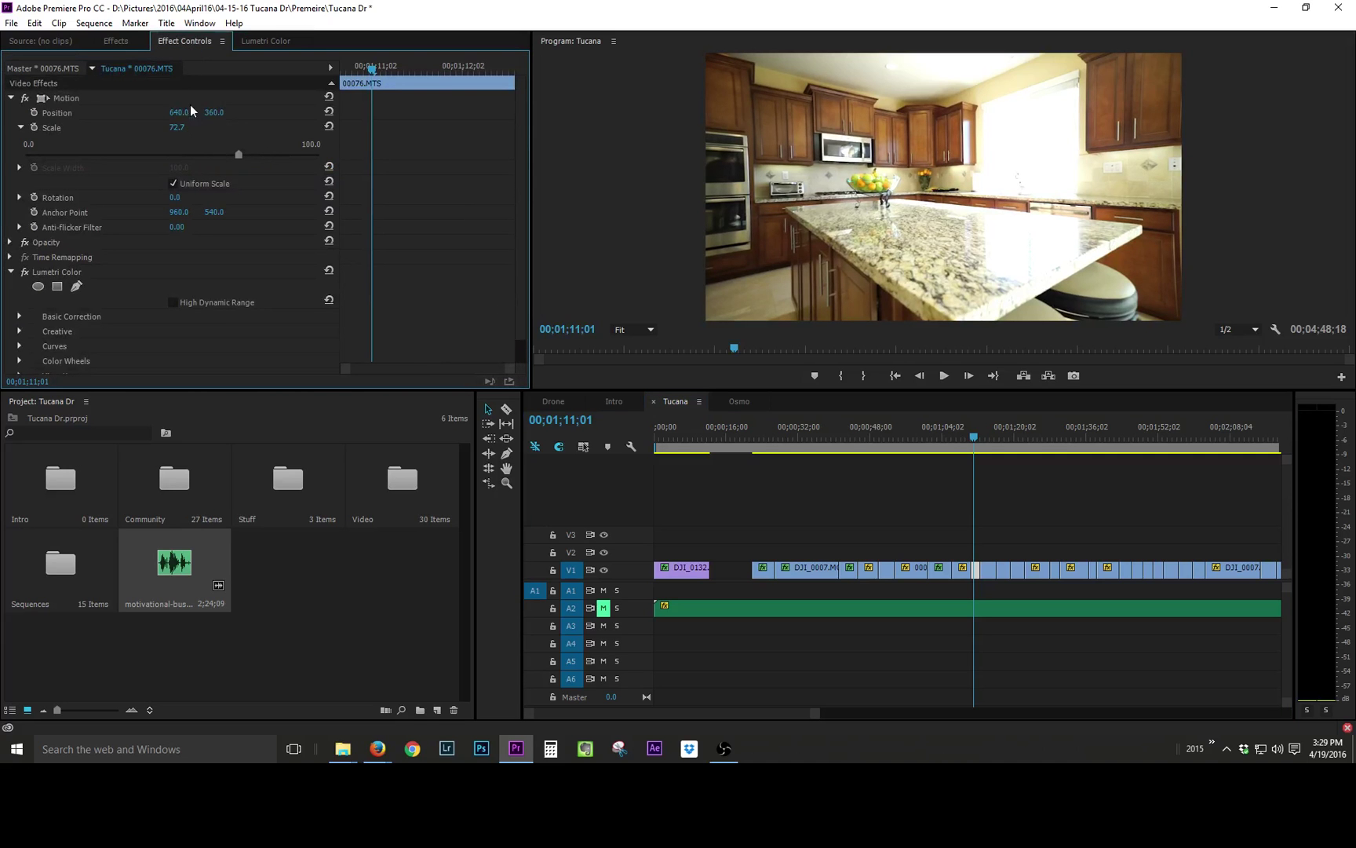
left_click(122, 42)
left_click(172, 42)
left_click(129, 100)
left_click_drag(838, 223, 795, 242)
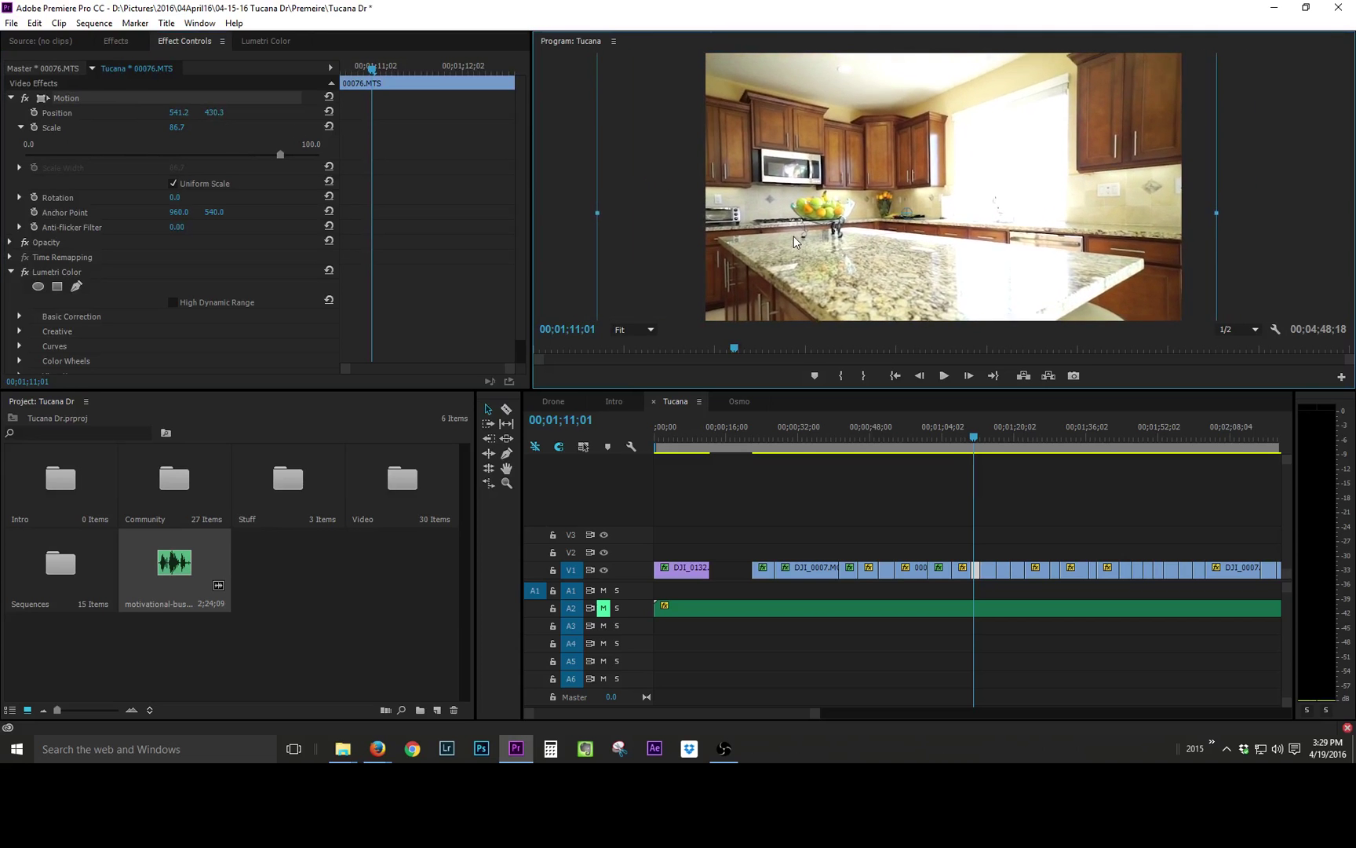
key("space")
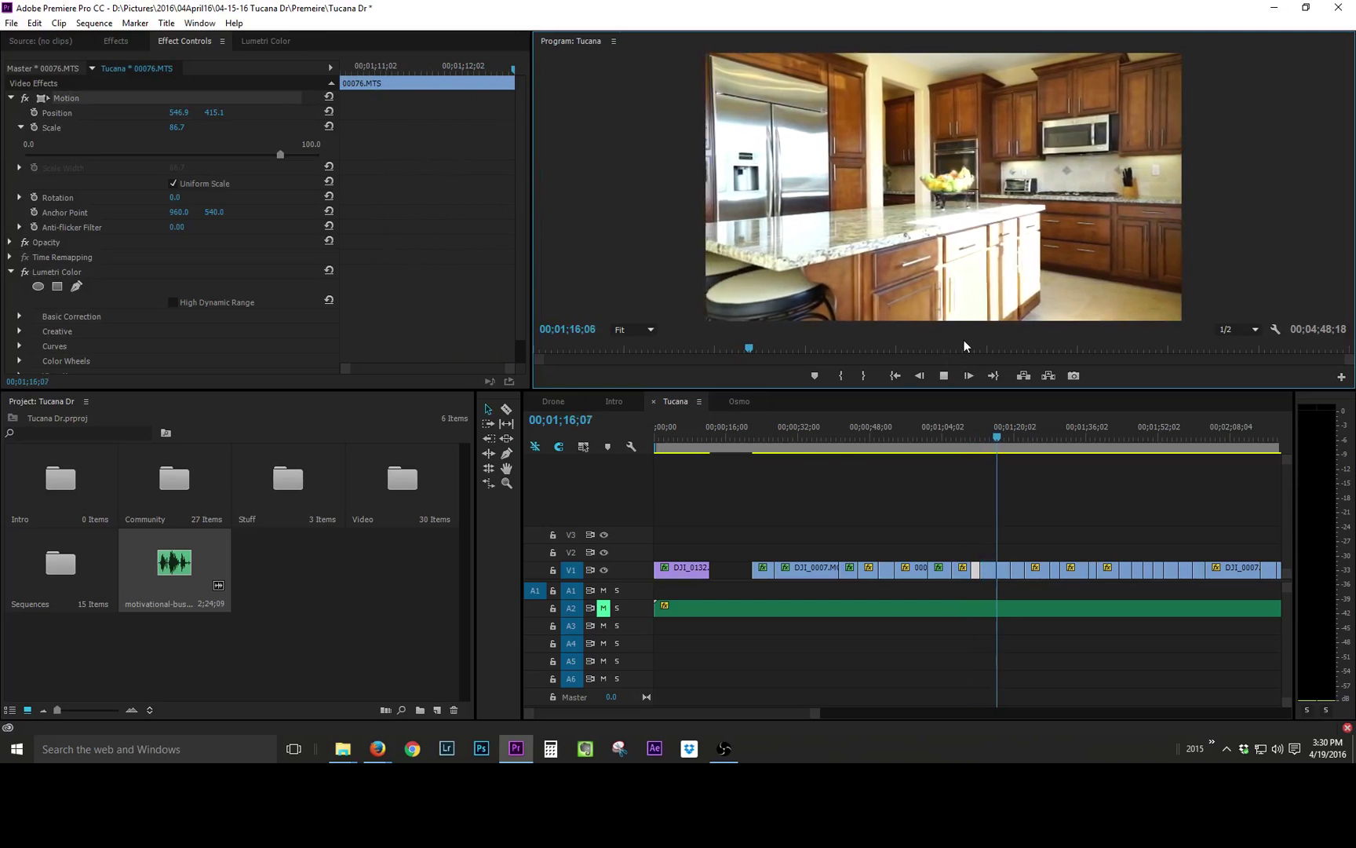
left_click(946, 454)
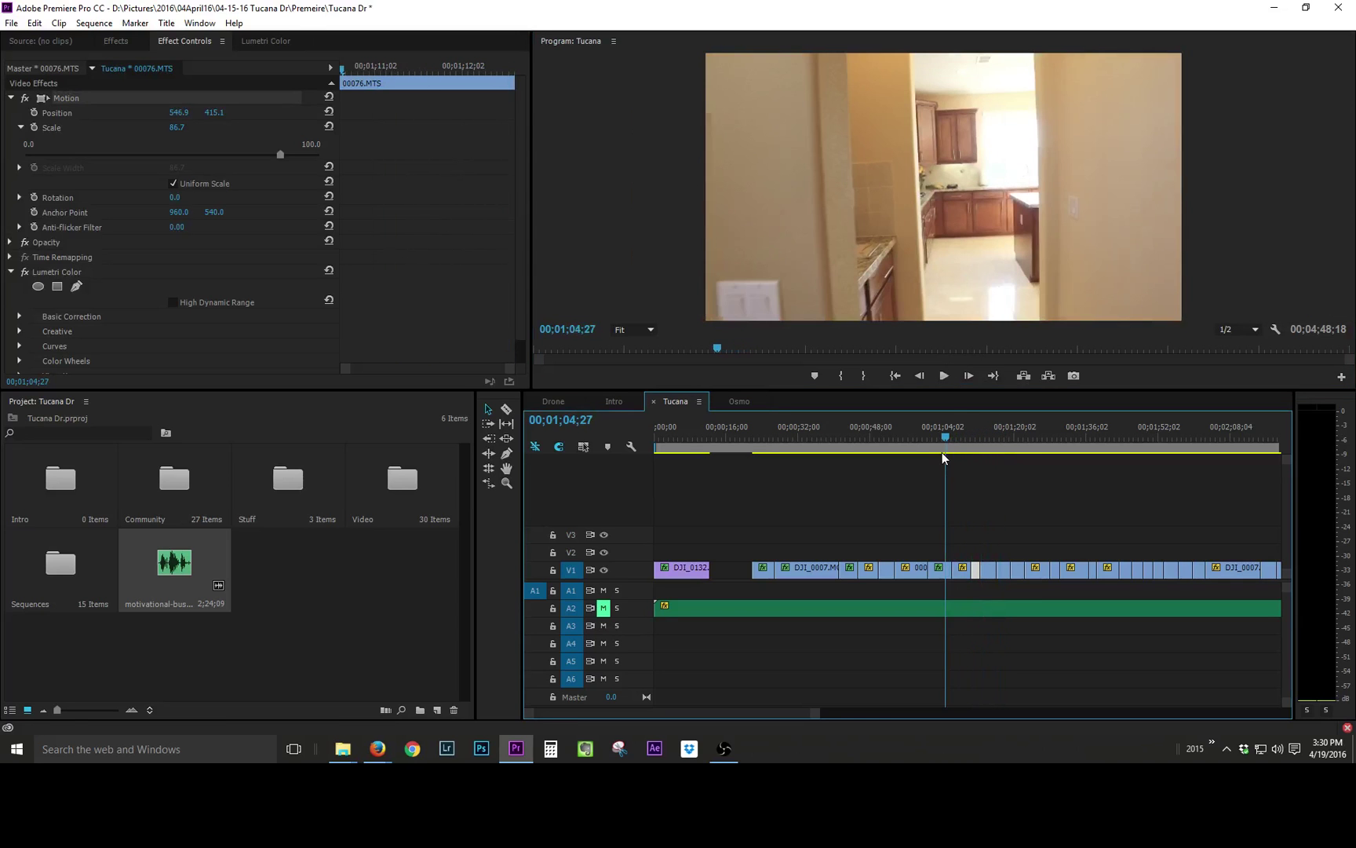
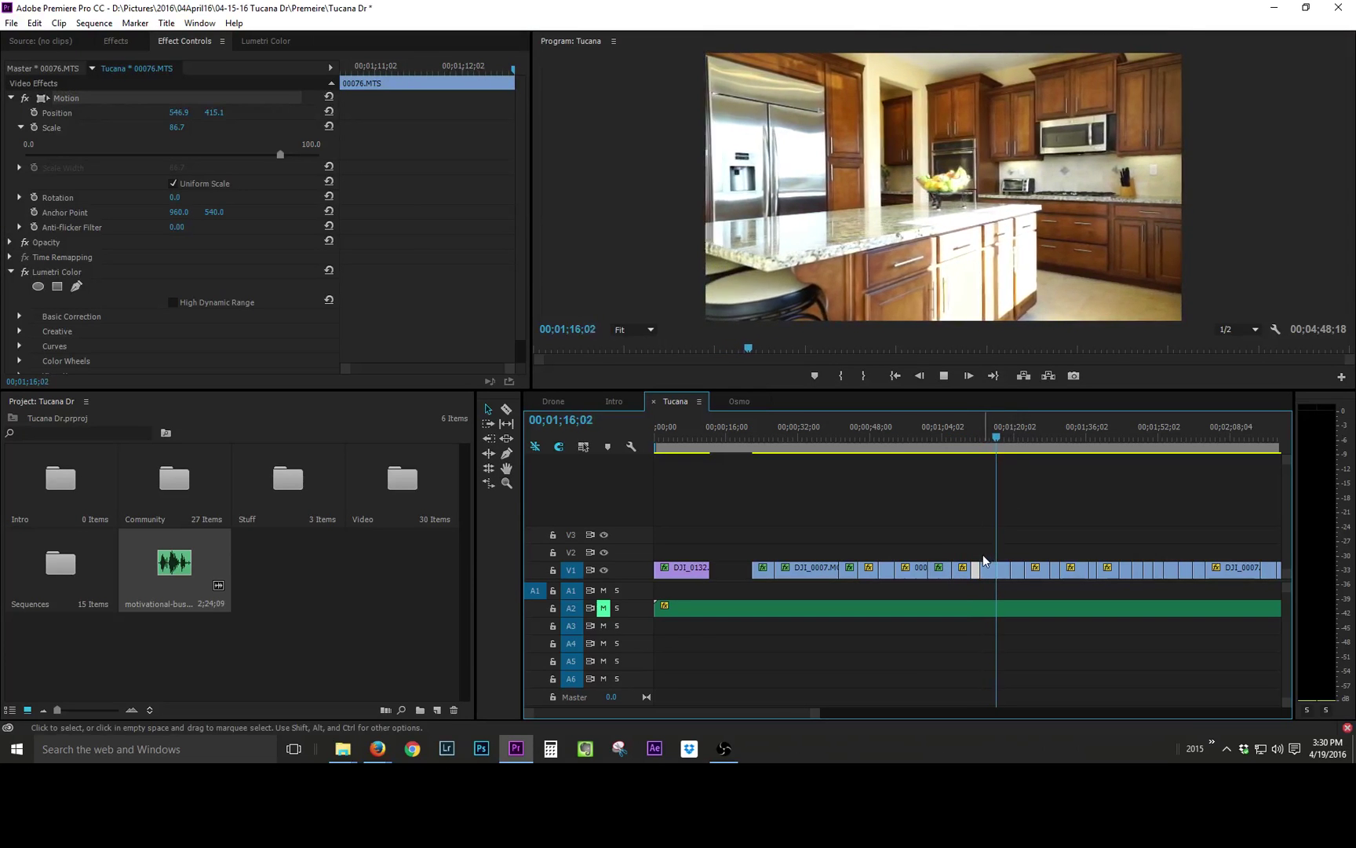
Step: Reverse the speed of the 00075.MTS kitchen clip and play through the cut from the preceding clip
left_click(994, 434)
right_click(975, 563)
key("Escape")
key("=")
key("=")
left_click(992, 581)
right_click(996, 571)
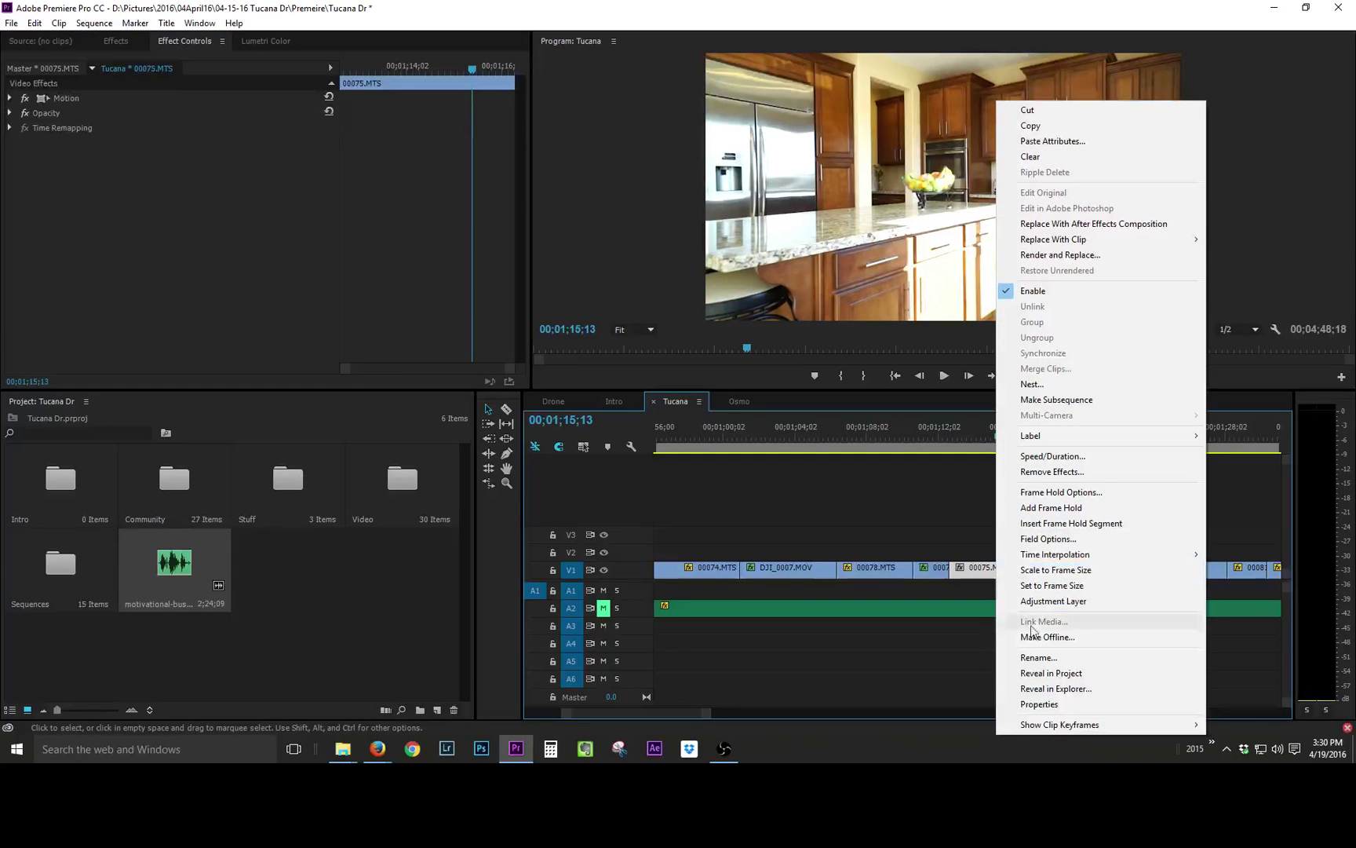
left_click(1067, 462)
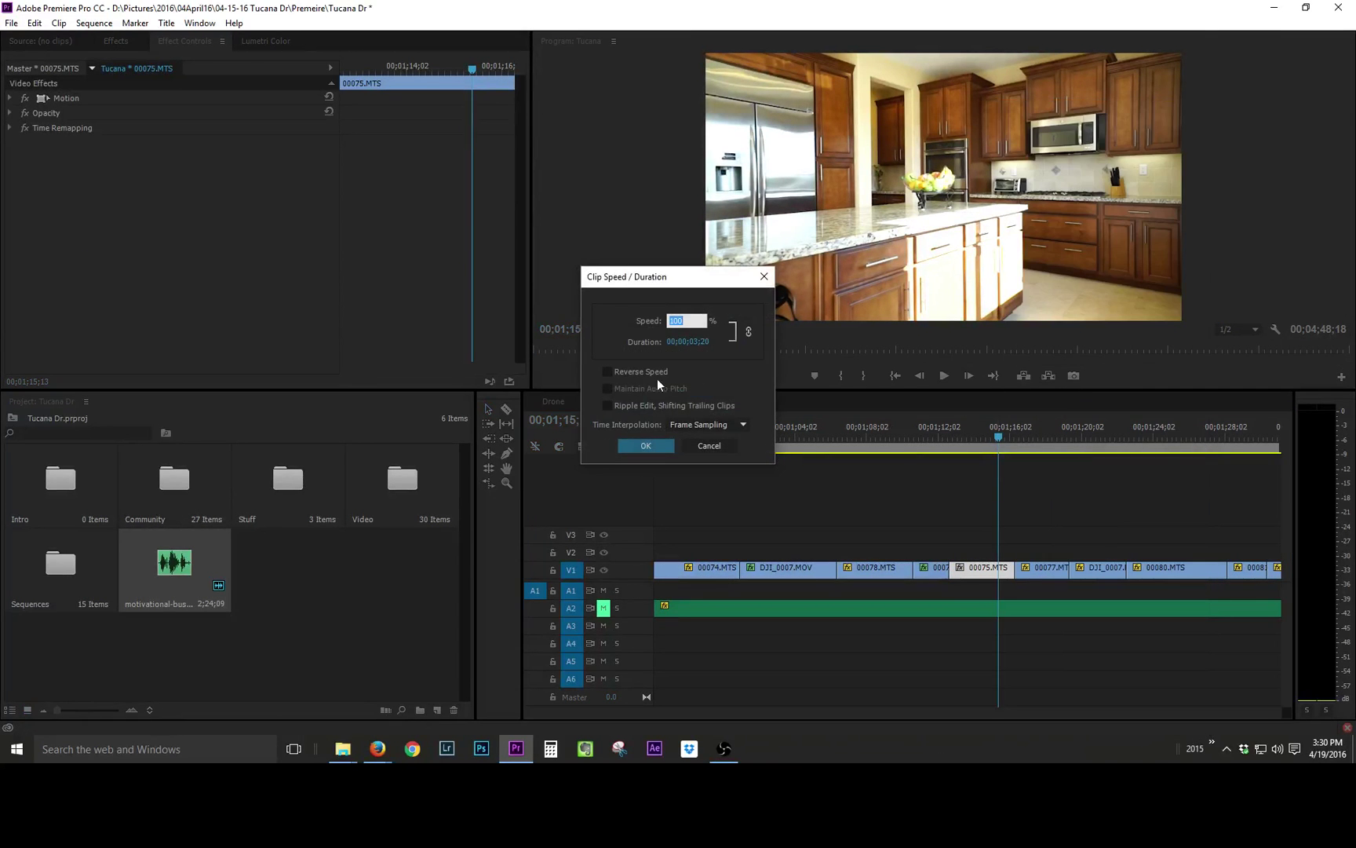
left_click(632, 448)
left_click(945, 438)
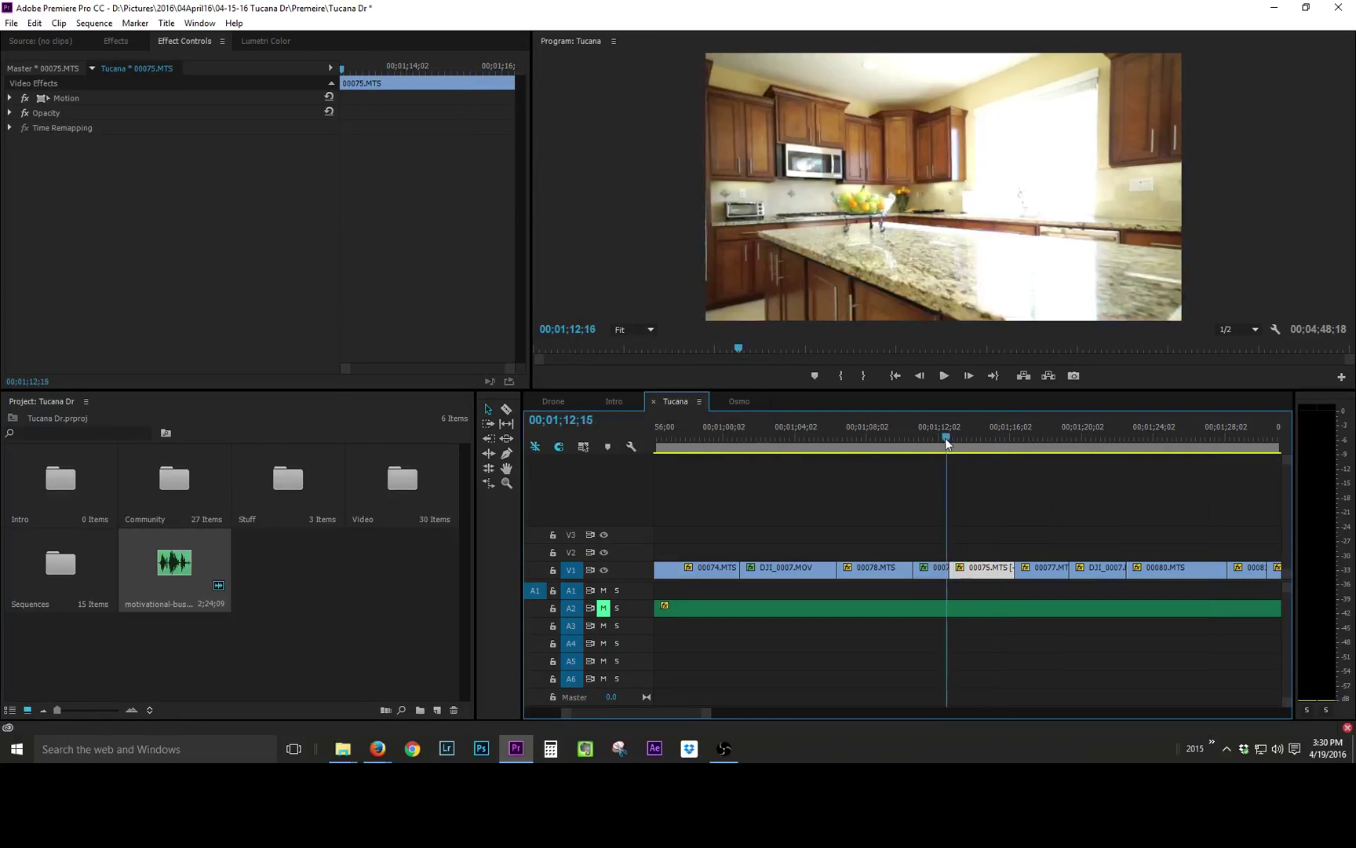
left_click(923, 438)
key("space")
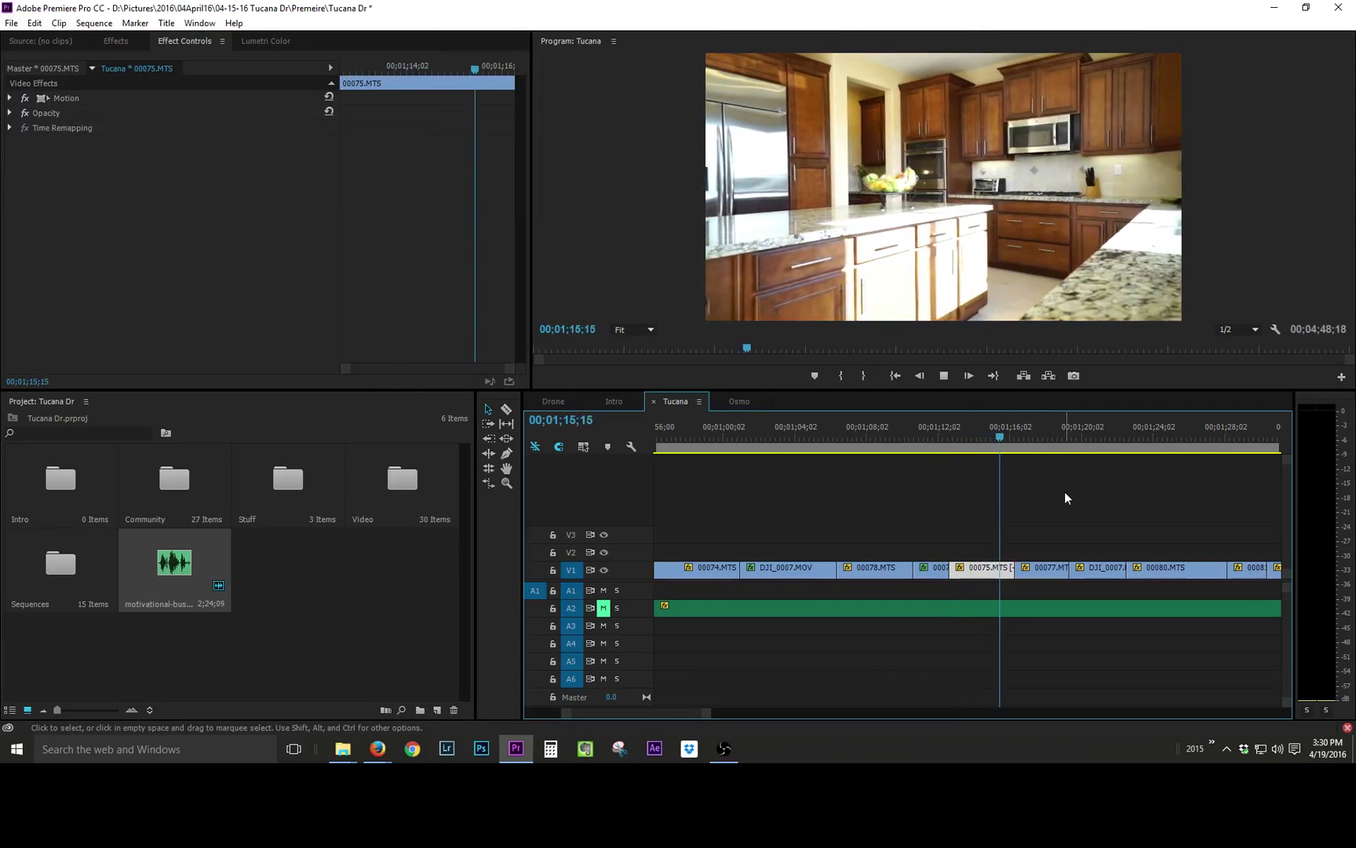
key("space")
Step: Grade the 00077.MTS stove clip with Temperature -6.5, Exposure 0.4 and Saturation 108.9
left_click(1036, 571)
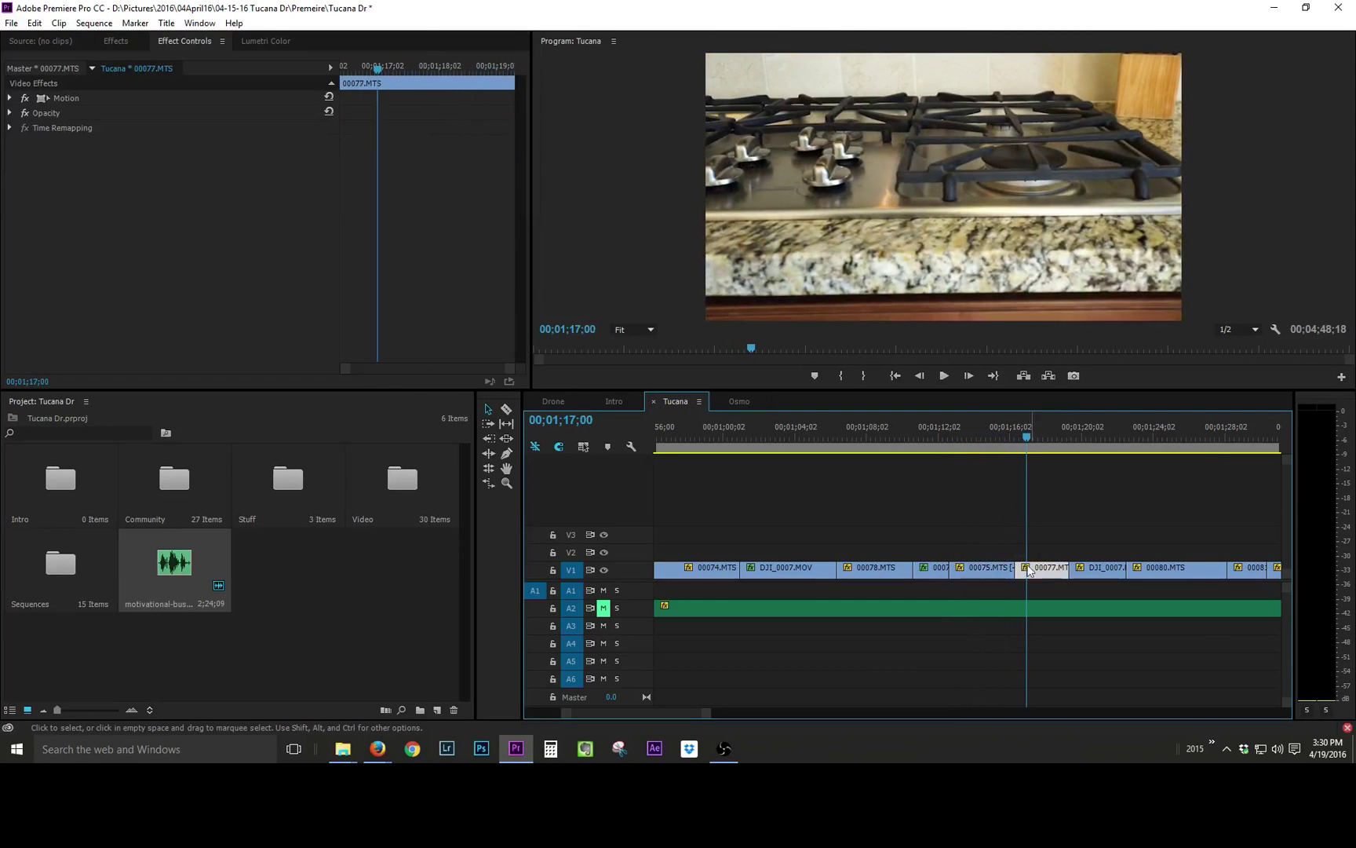
left_click(239, 41)
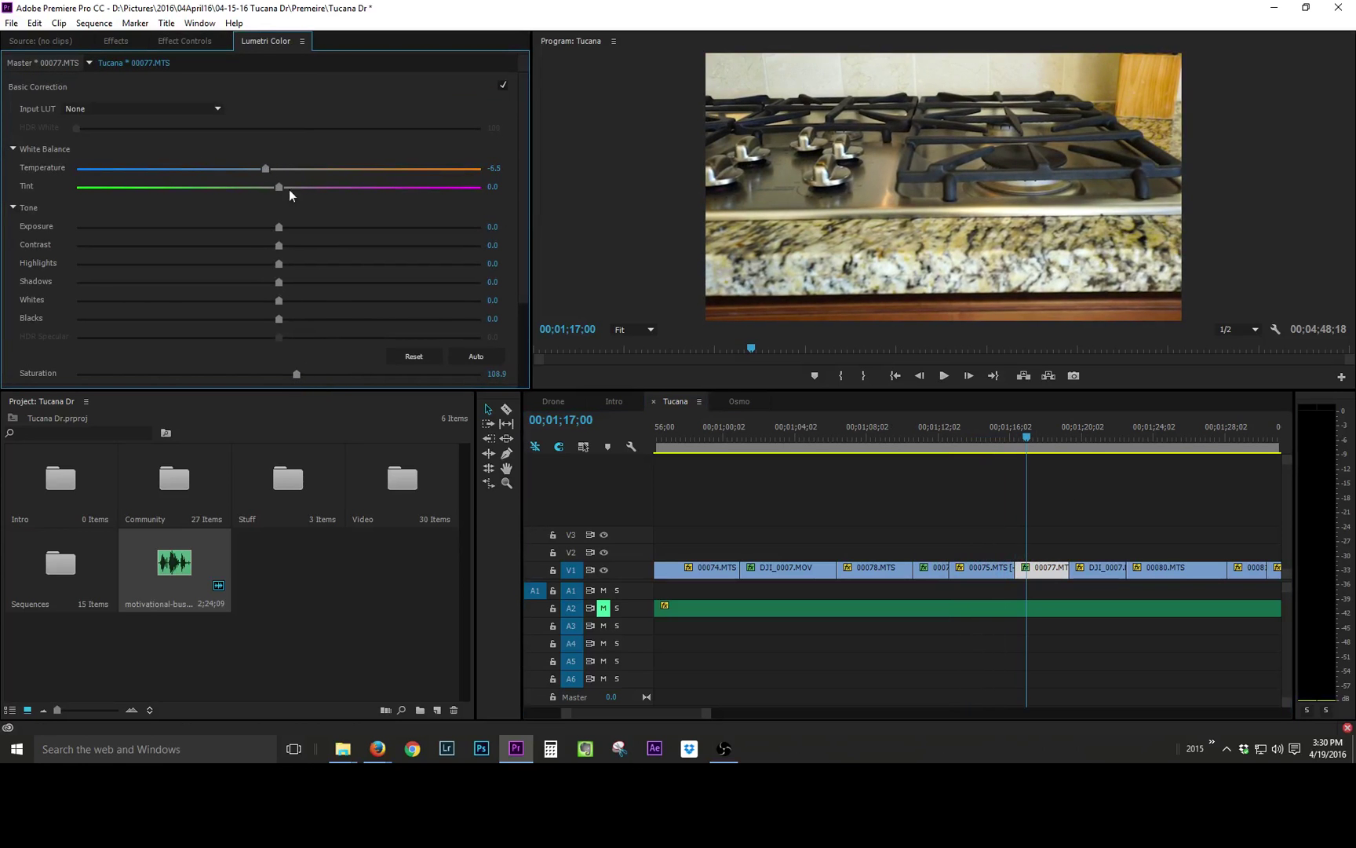
left_click_drag(278, 227, 294, 227)
key("space")
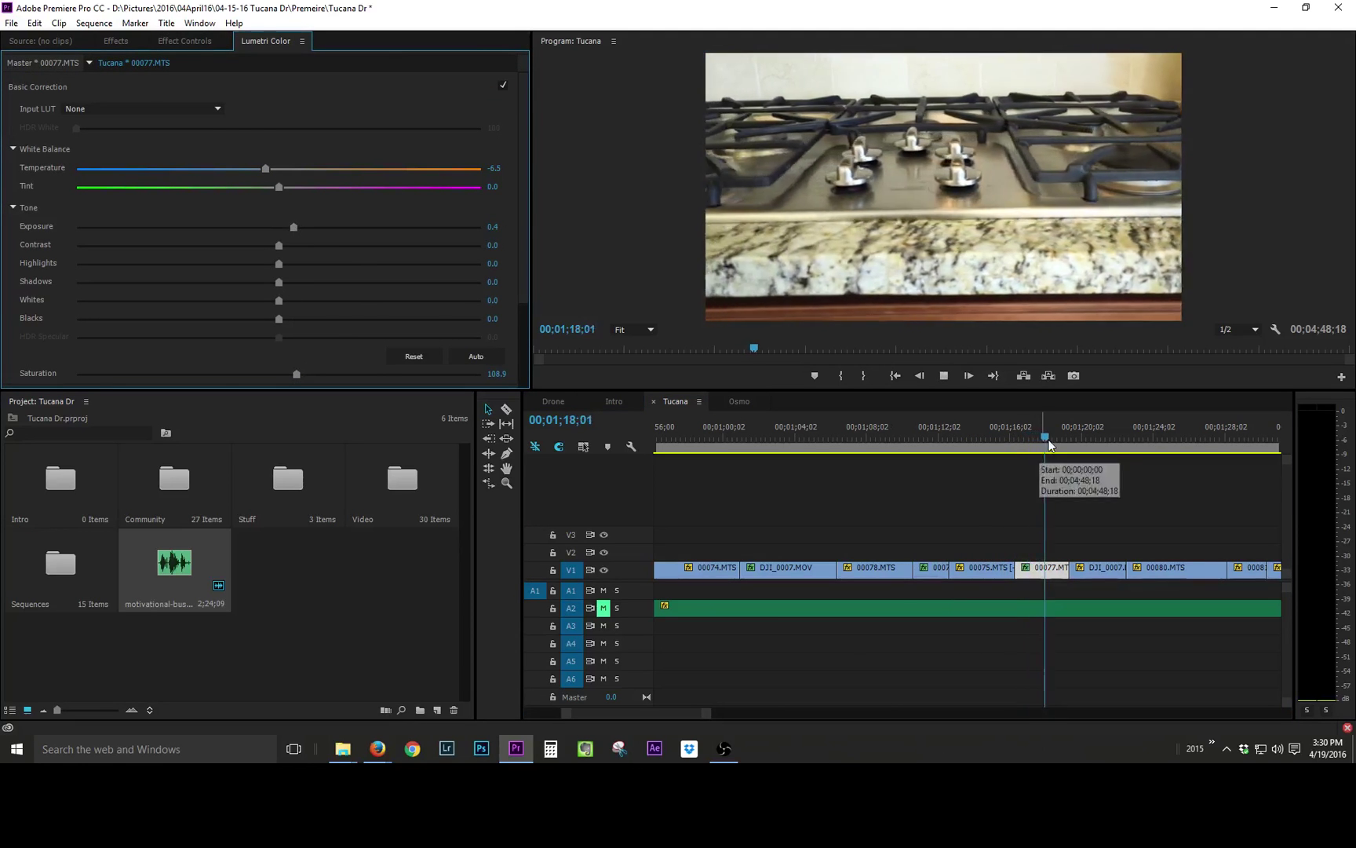
Step: Raise Exposure on the DJI_0007.MOV clip at 00;01;20;01 and adjust Saturation on the 00080.MTS living room clip
left_click(1114, 576)
key("space")
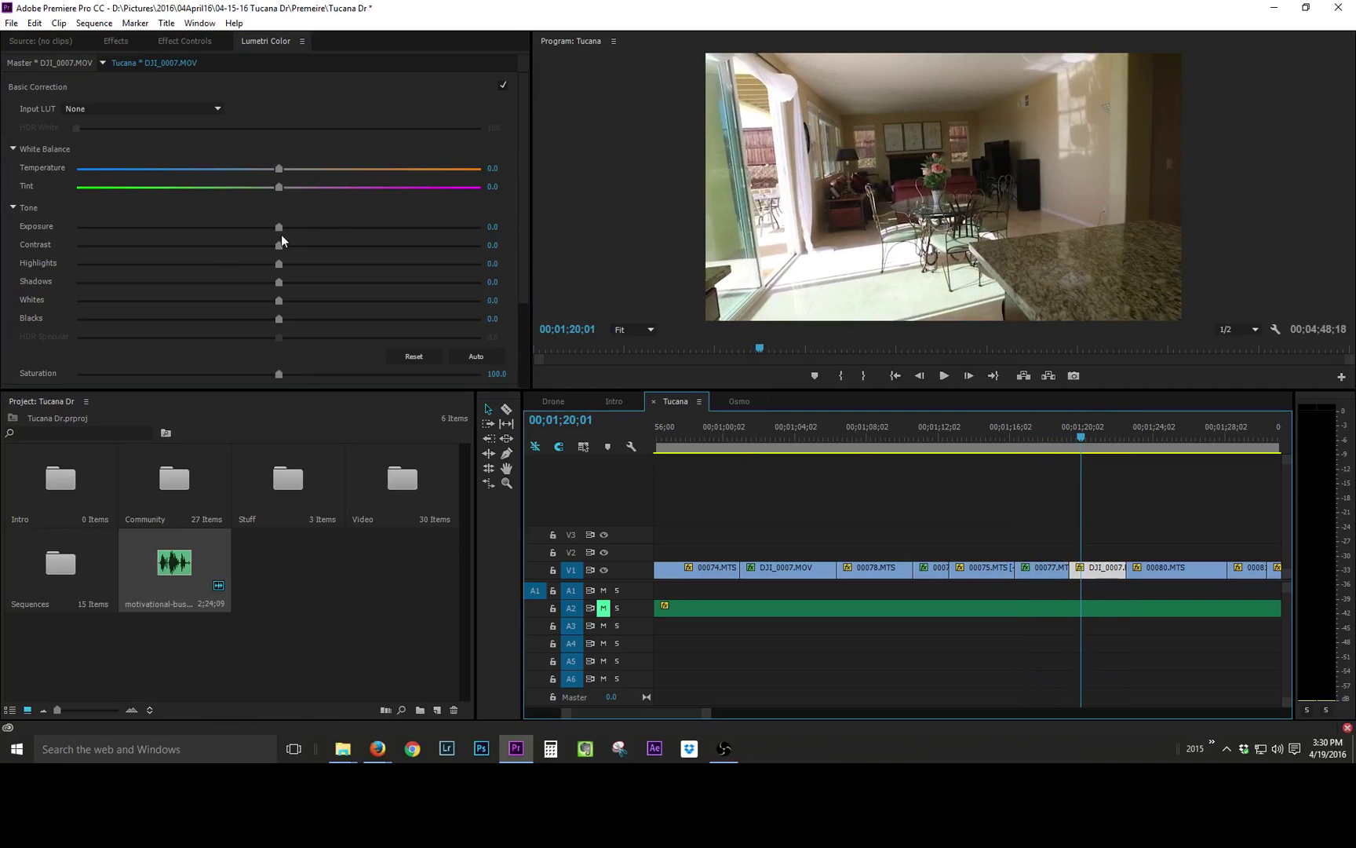
left_click_drag(279, 228, 326, 228)
left_click(1149, 429)
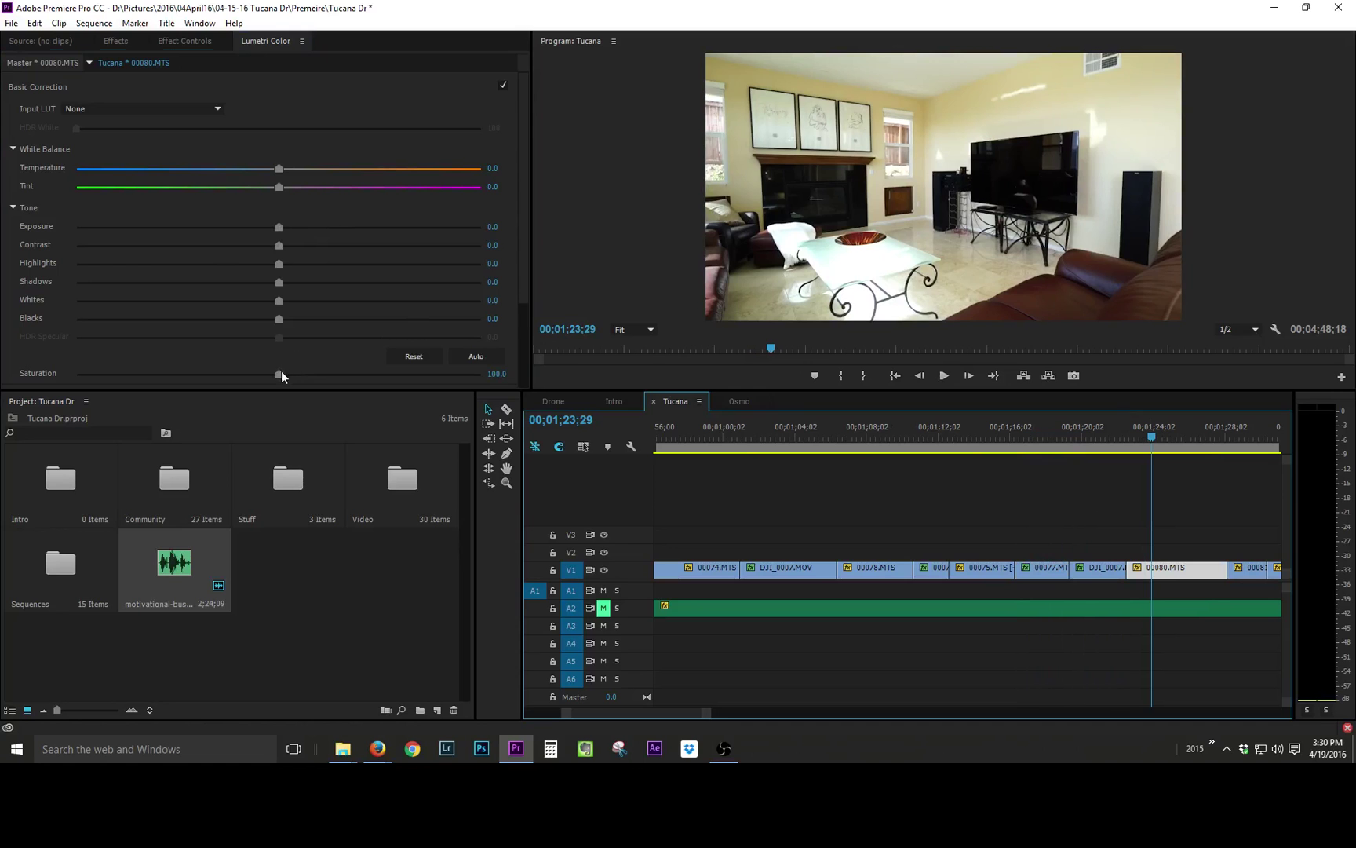
key("space")
Step: Grade the 00081.MTS living room clip with Temperature -11.3, Tint 8.2, Exposure 0.3 and Saturation 90.1
left_click(1103, 438)
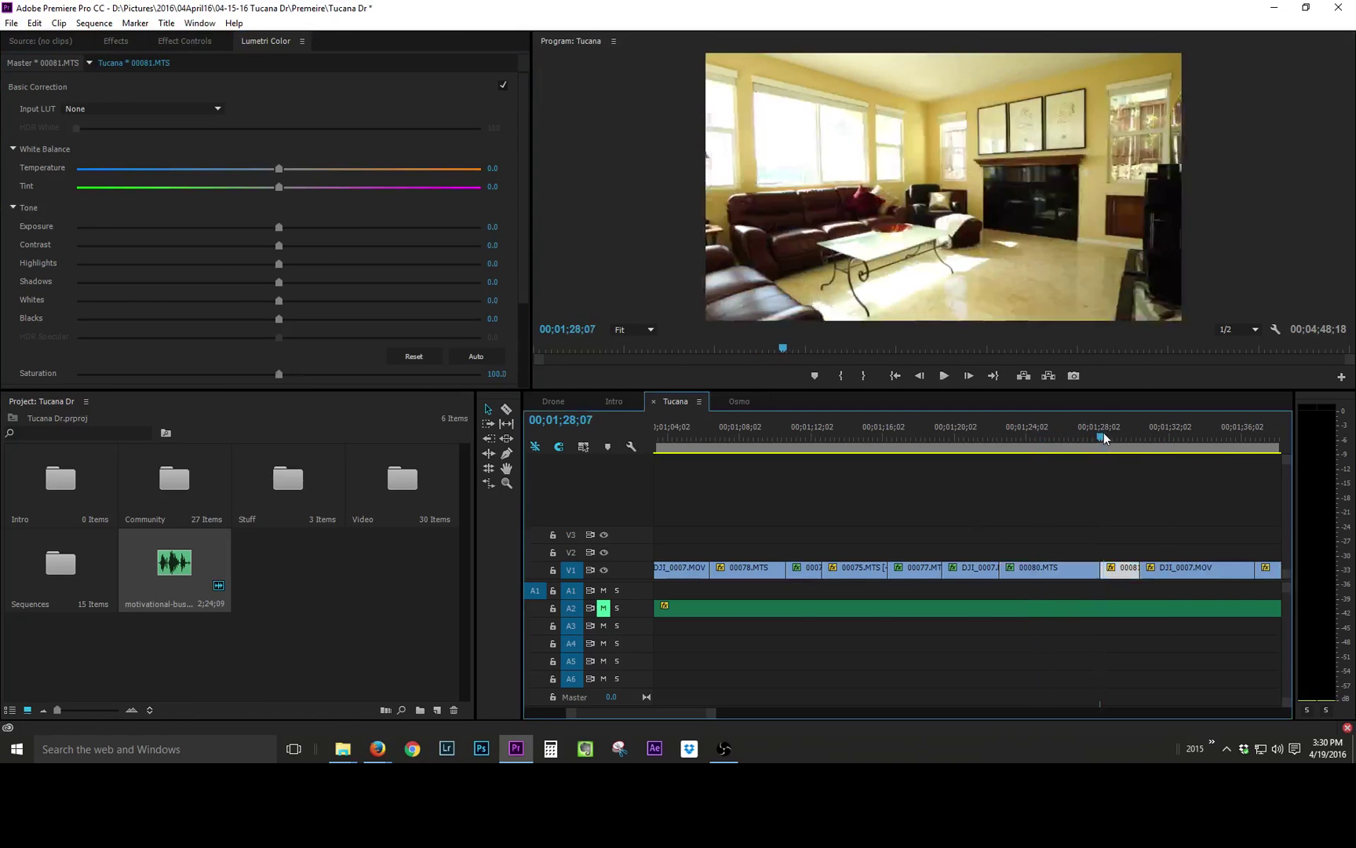
mouse_move(279, 169)
left_mouse_down()
mouse_move(262, 169)
mouse_move(296, 187)
left_mouse_up()
left_click_drag(279, 373, 280, 376)
left_click_drag(271, 225, 296, 226)
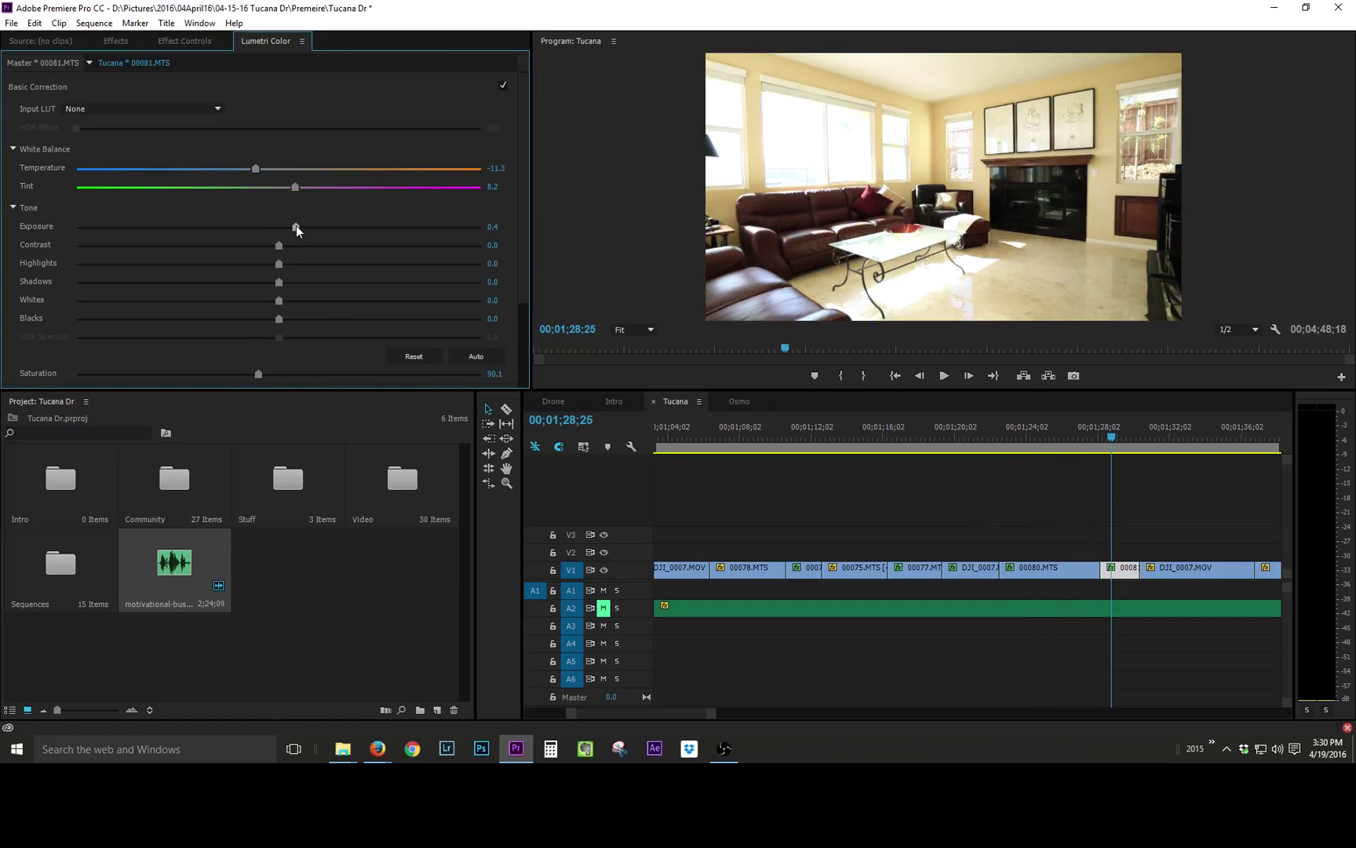
Step: Set Exposure to 1.1 and Blacks to -8.6 on the DJI_0007.MOV hallway clip at 00;01;31;07, and raise Exposure on the short clip following it
left_click_drag(1105, 441, 1156, 434)
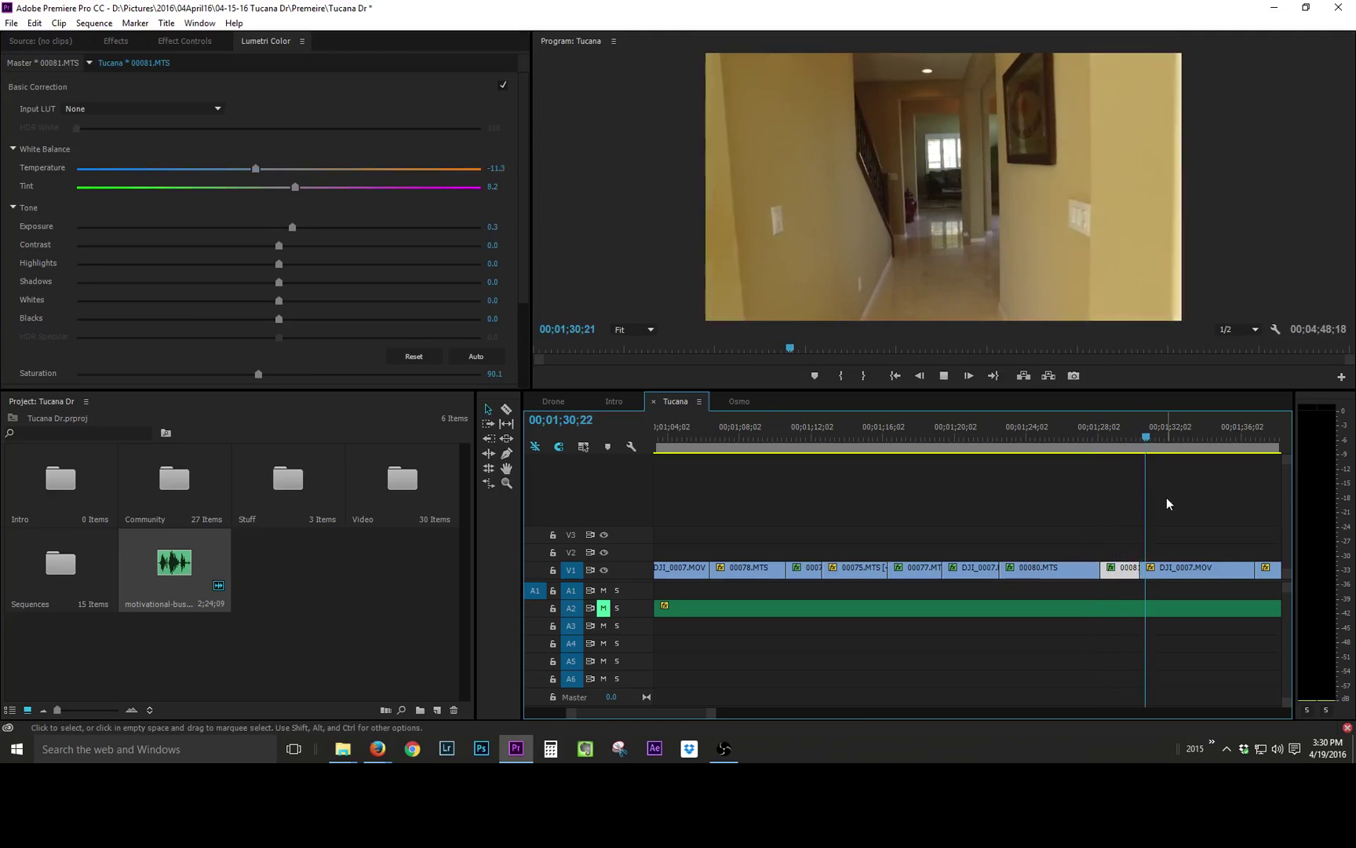
scroll(1167, 497, "down", 2)
left_click_drag(291, 228, 324, 228)
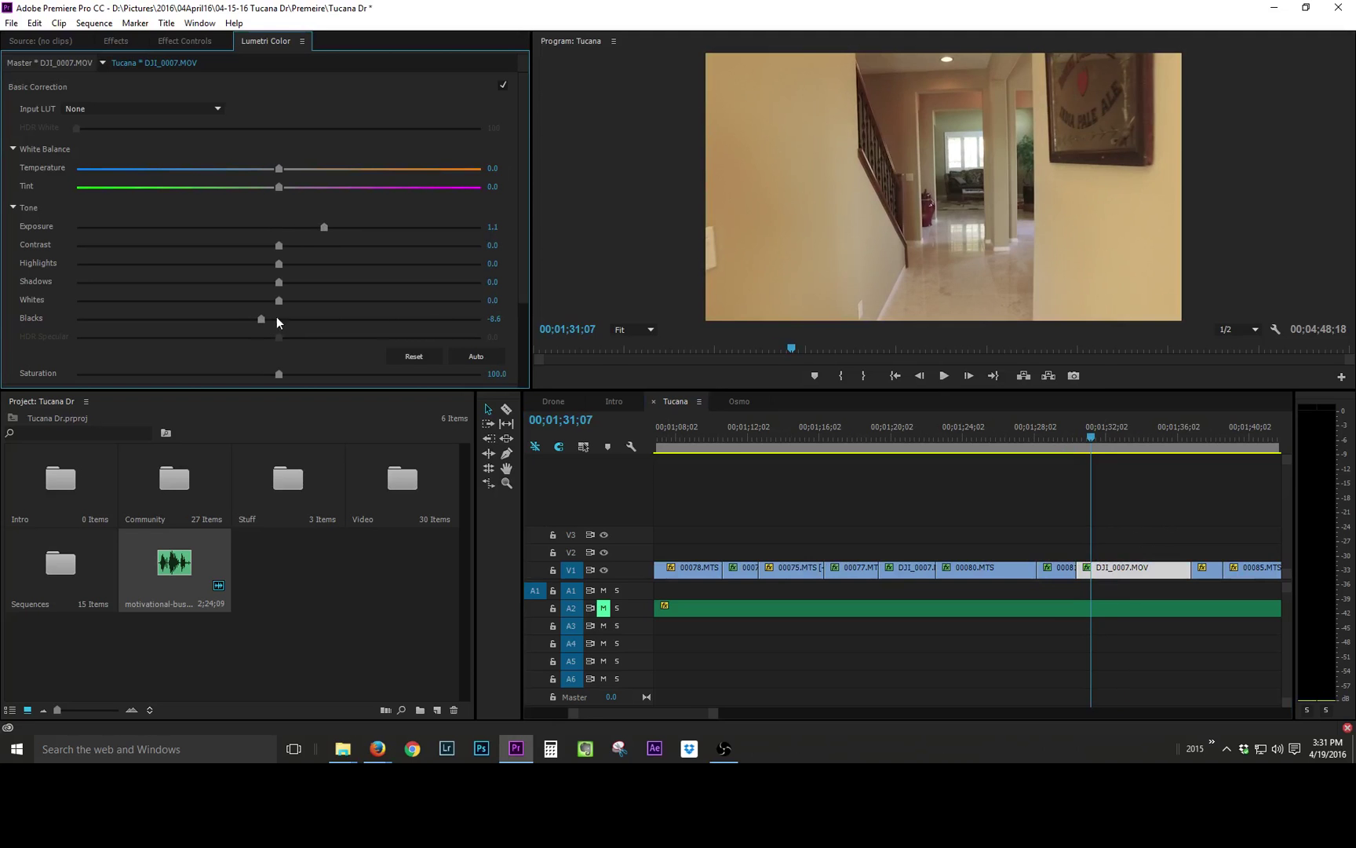
left_click(905, 480)
key("space")
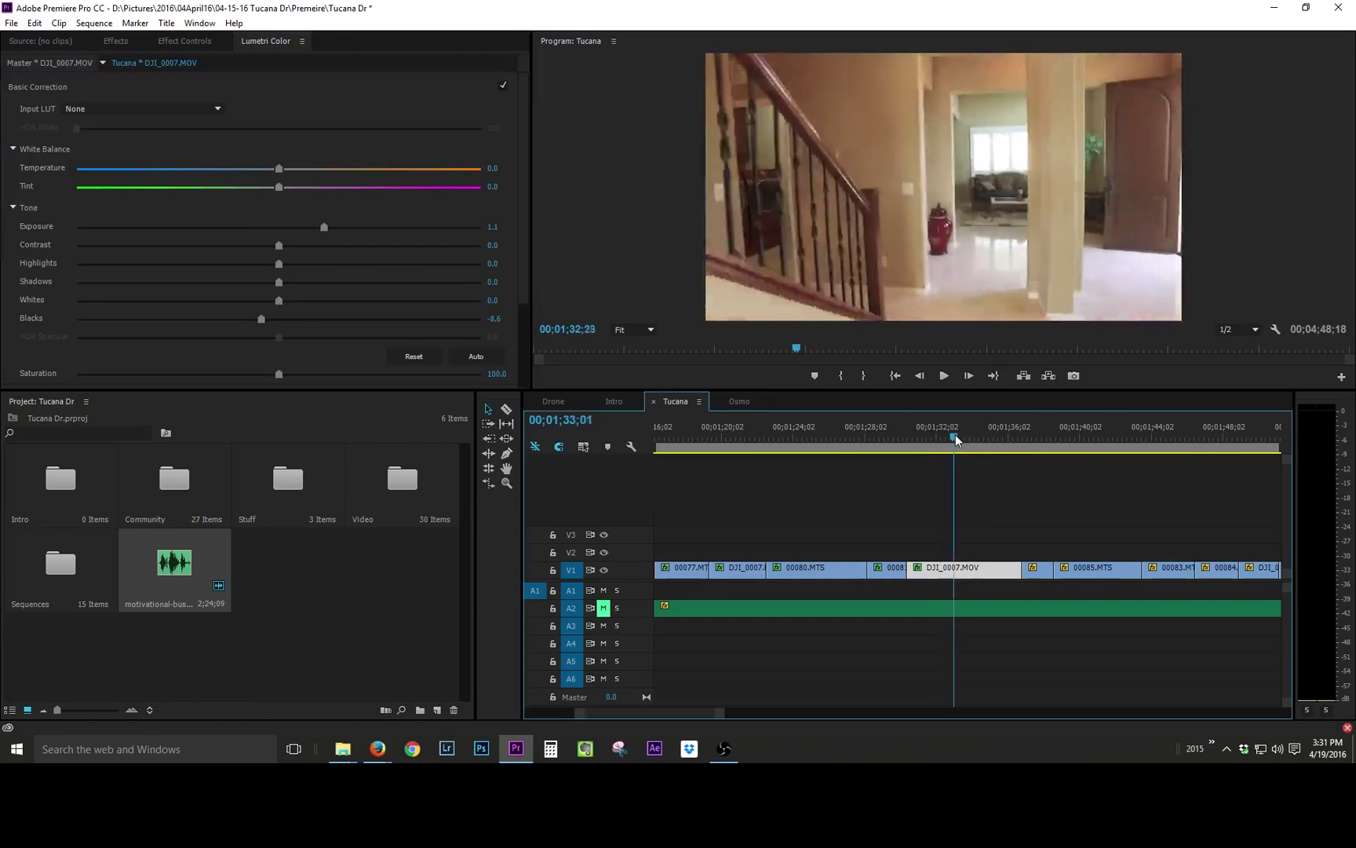
left_click_drag(955, 435, 1028, 438)
left_click_drag(286, 223, 305, 226)
Step: Grade the 00085.MTS bathroom clip with Temperature -9.9 and Exposure 0.5
key("space")
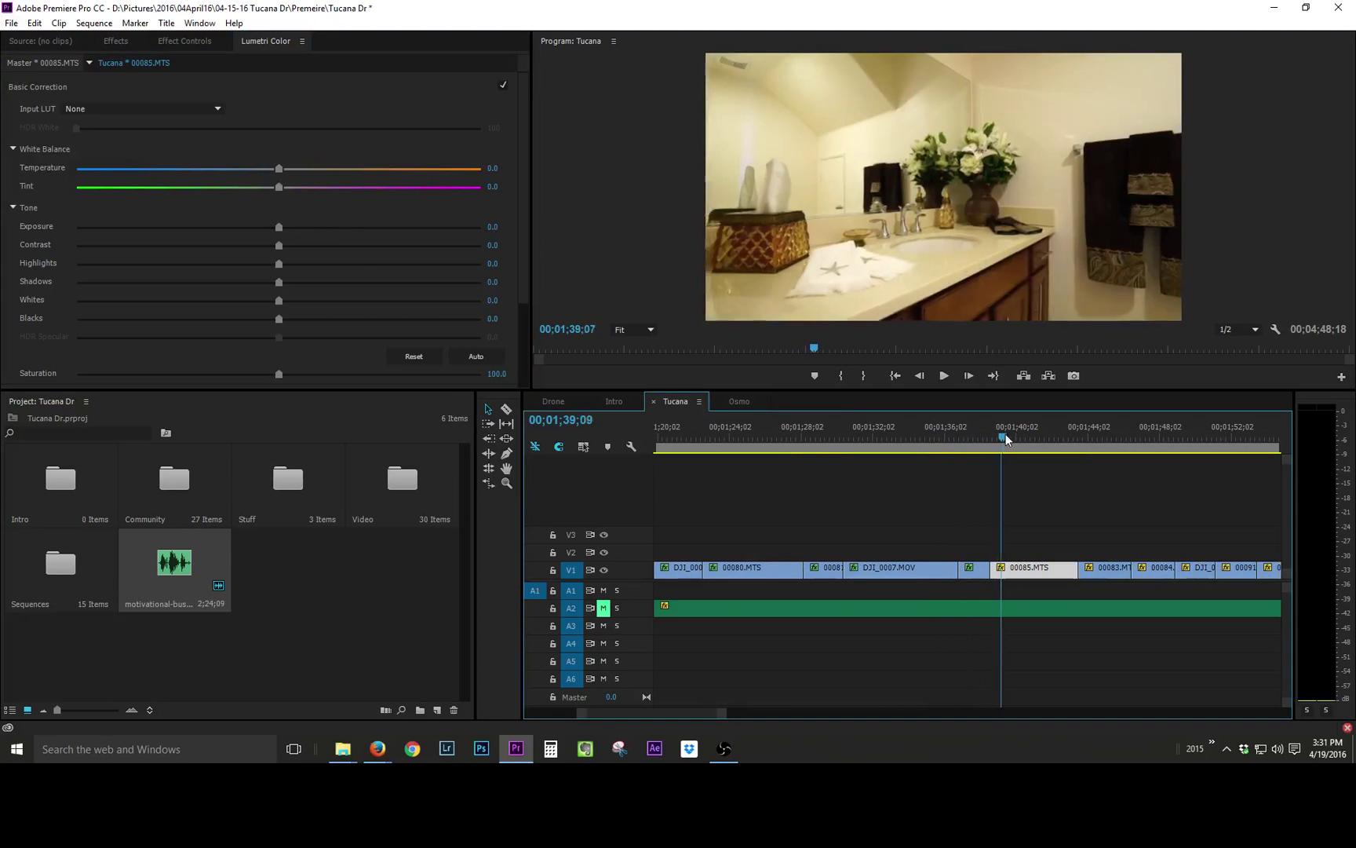
left_click_drag(278, 170, 259, 169)
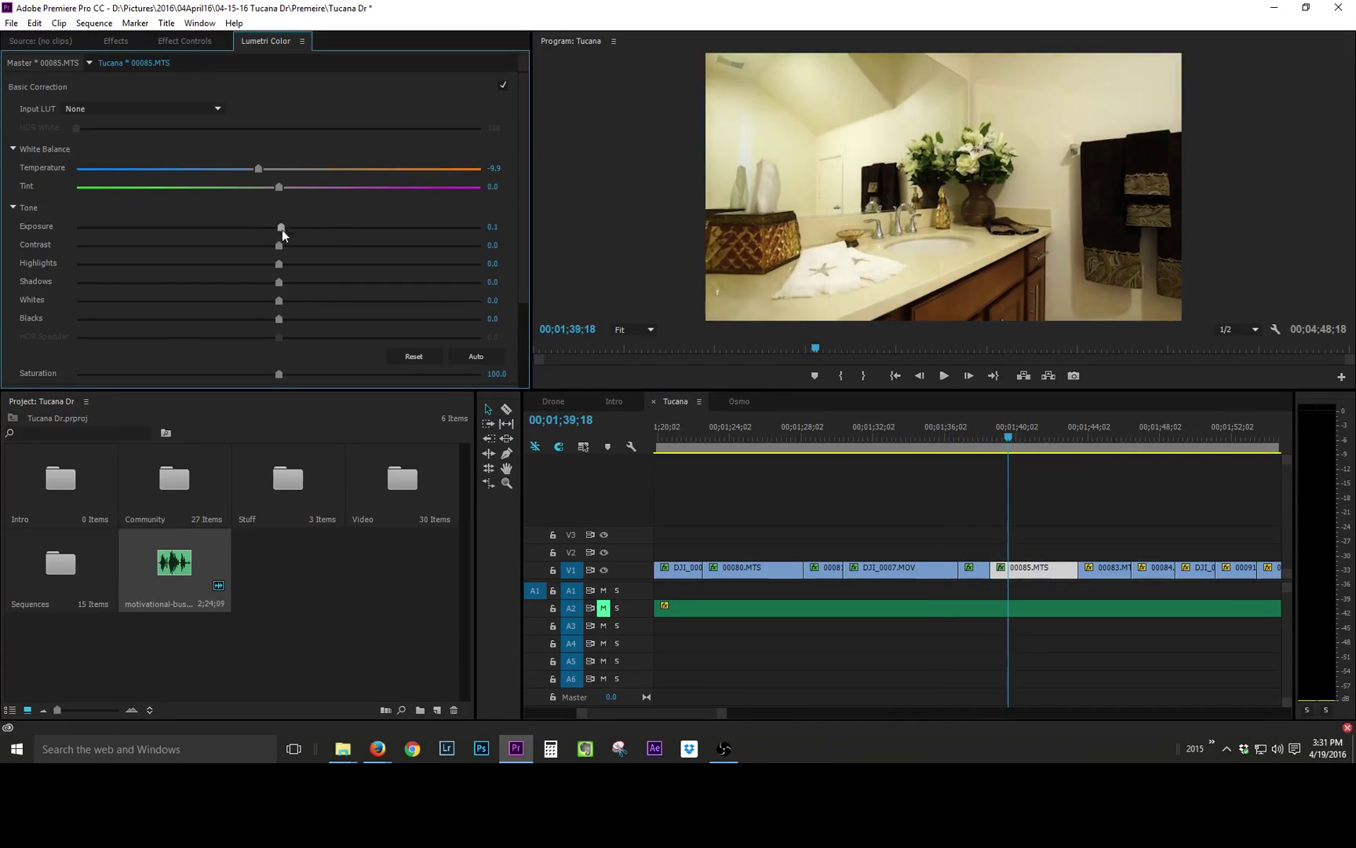
left_click(553, 401)
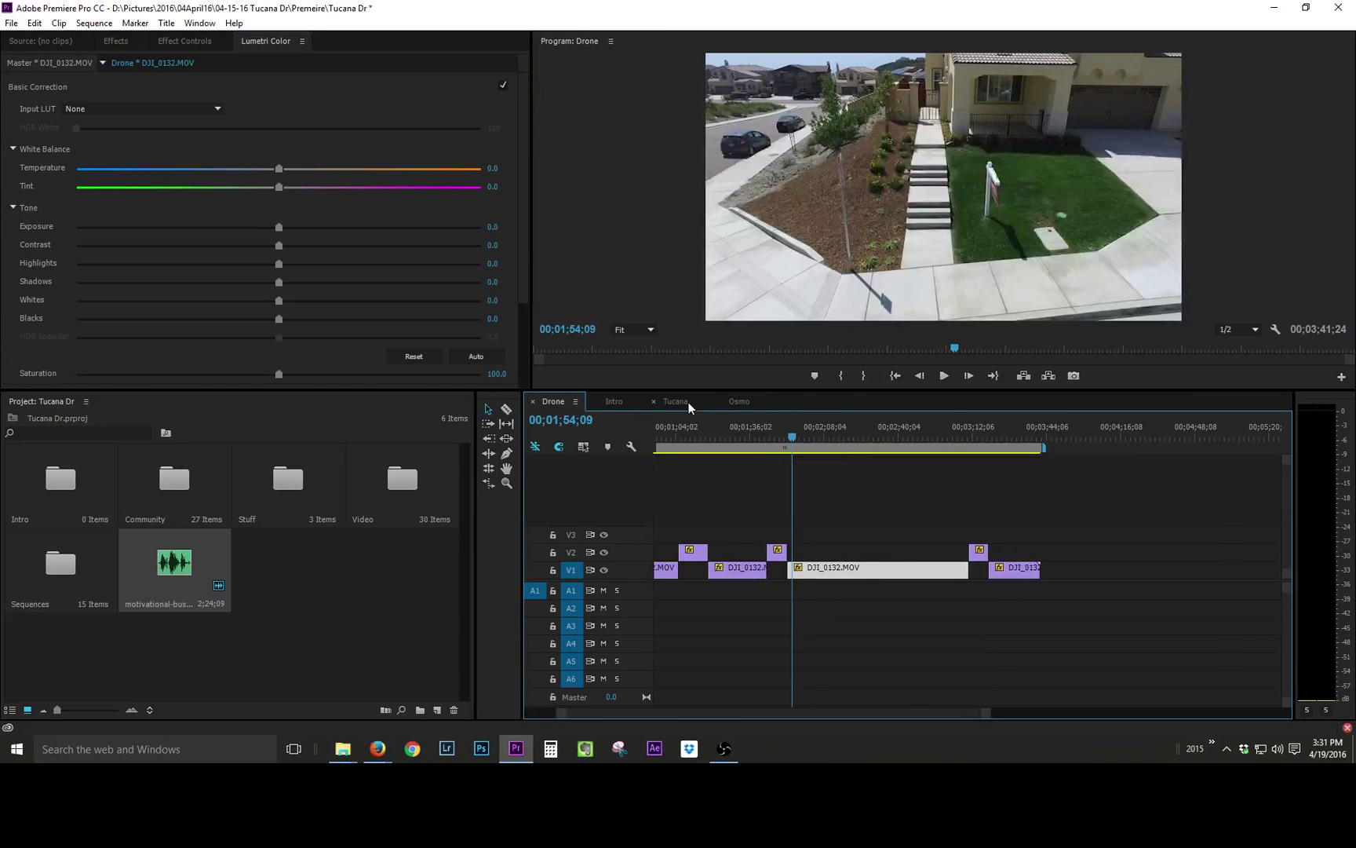
left_click(687, 404)
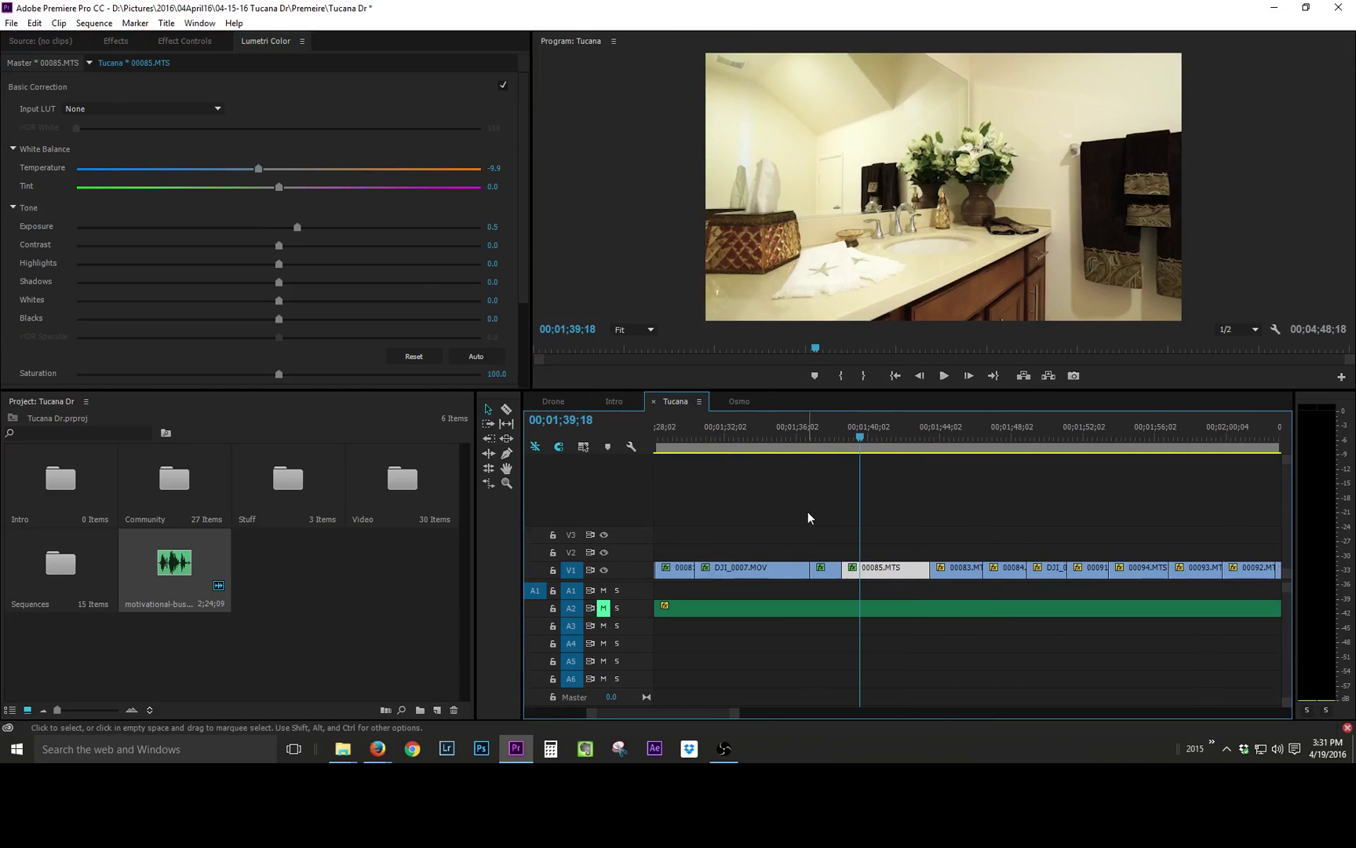
Step: Raise Exposure slightly on the 00083.MTS bedroom clip
scroll(879, 471, "down", 2)
left_click_drag(851, 428, 889, 425)
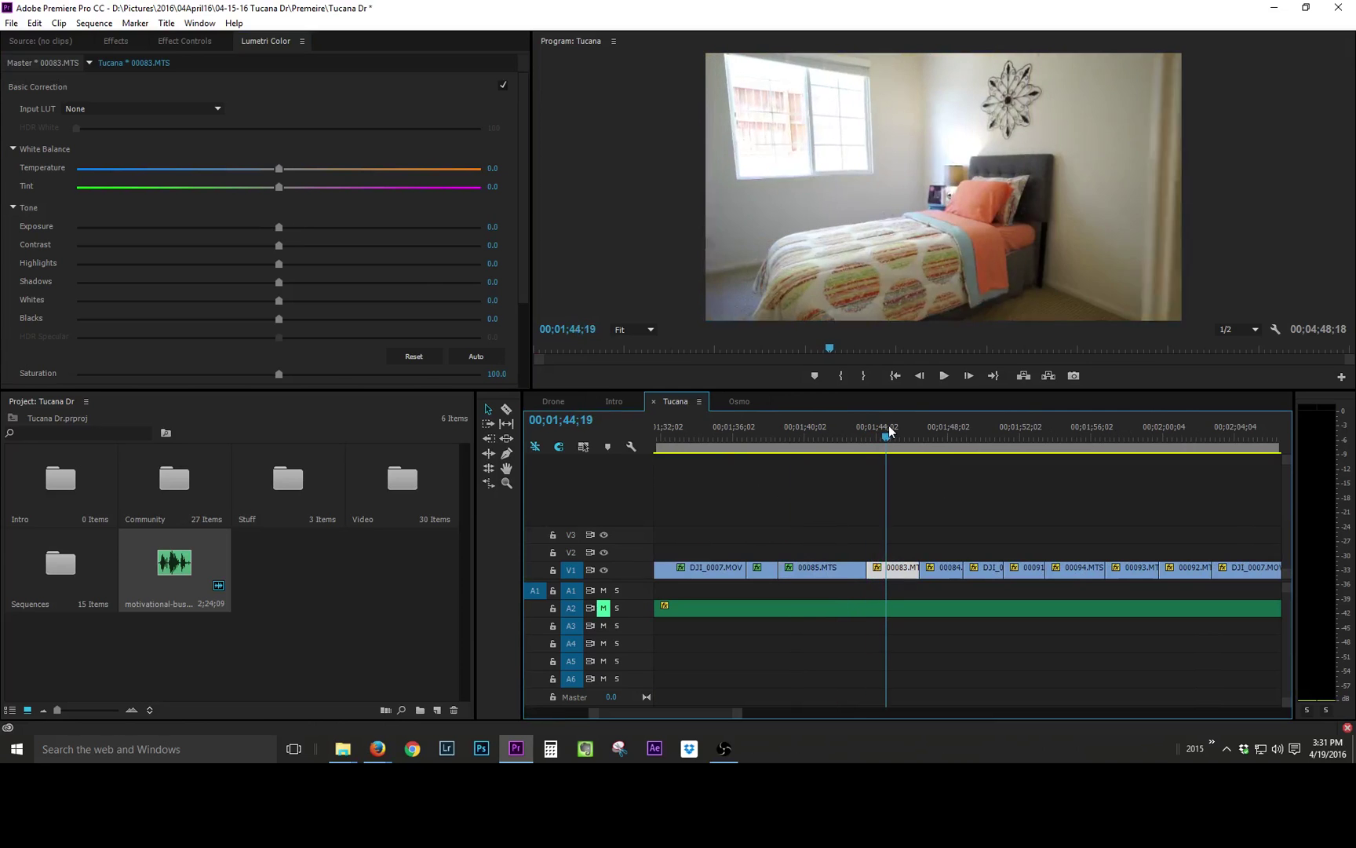
left_click_drag(279, 226, 283, 226)
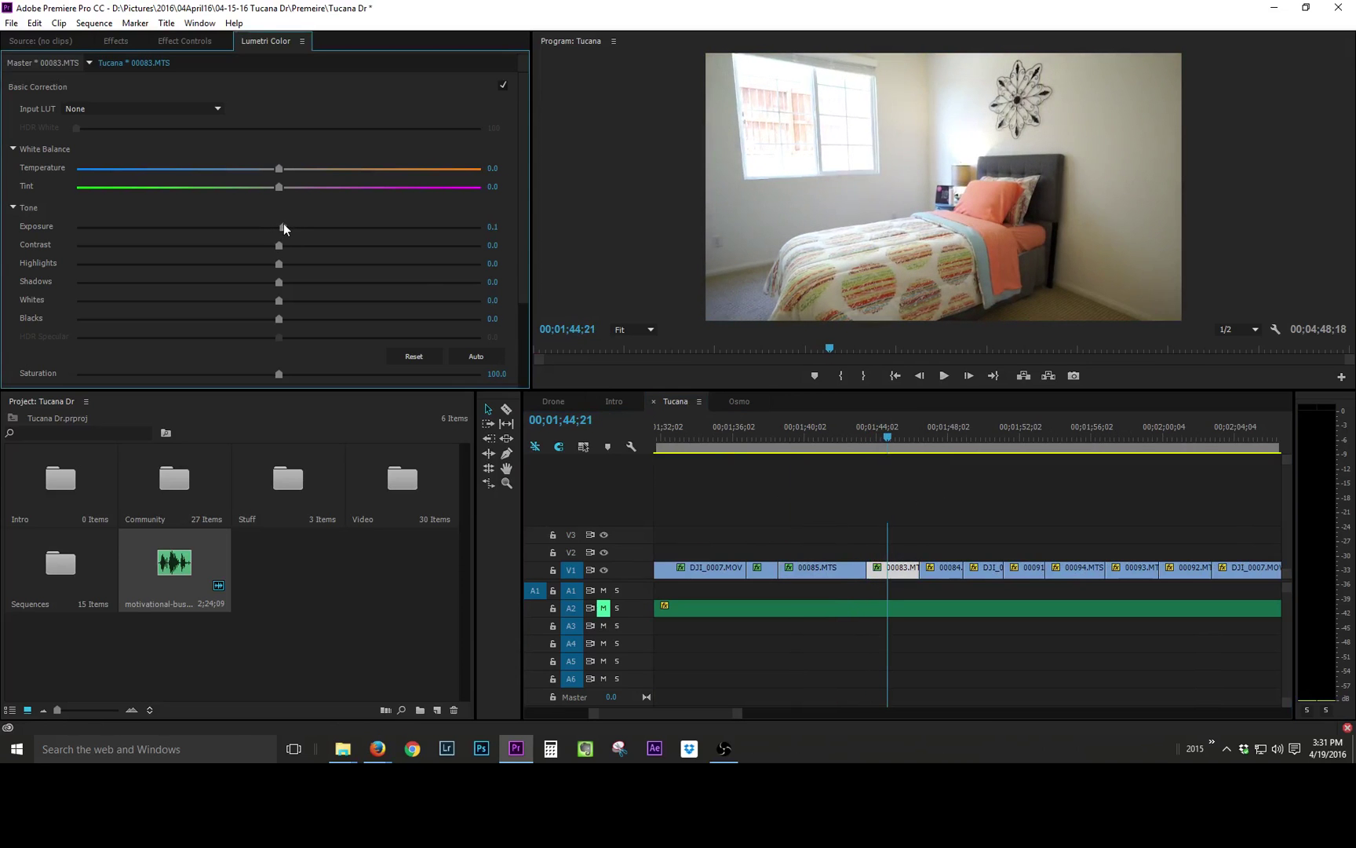
Step: Play through the 00084.MTS bathroom clip and raise Exposure on the DJI_0007.MOV staircase clip at 00;01;49;17
left_click_drag(906, 439, 935, 428)
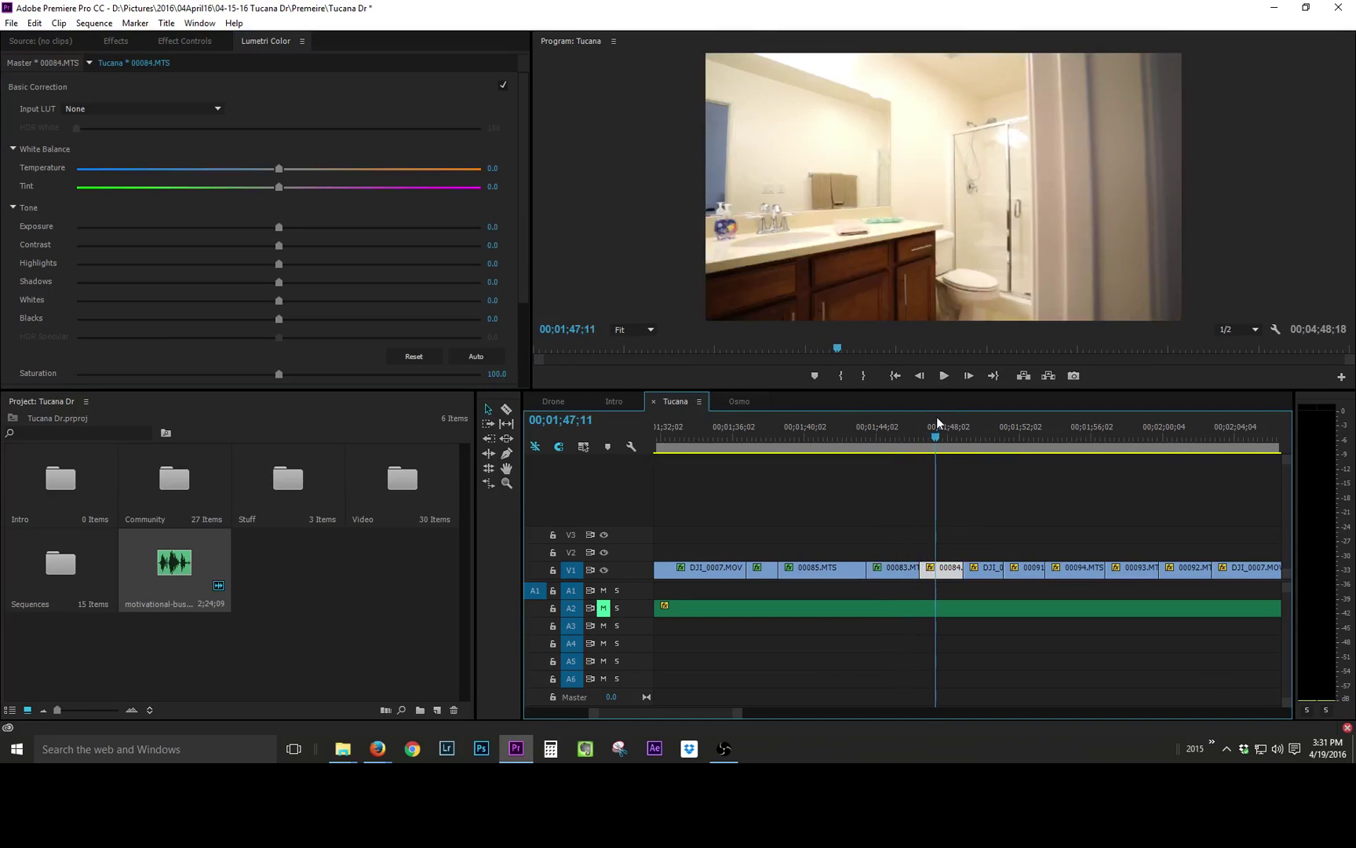
key("space")
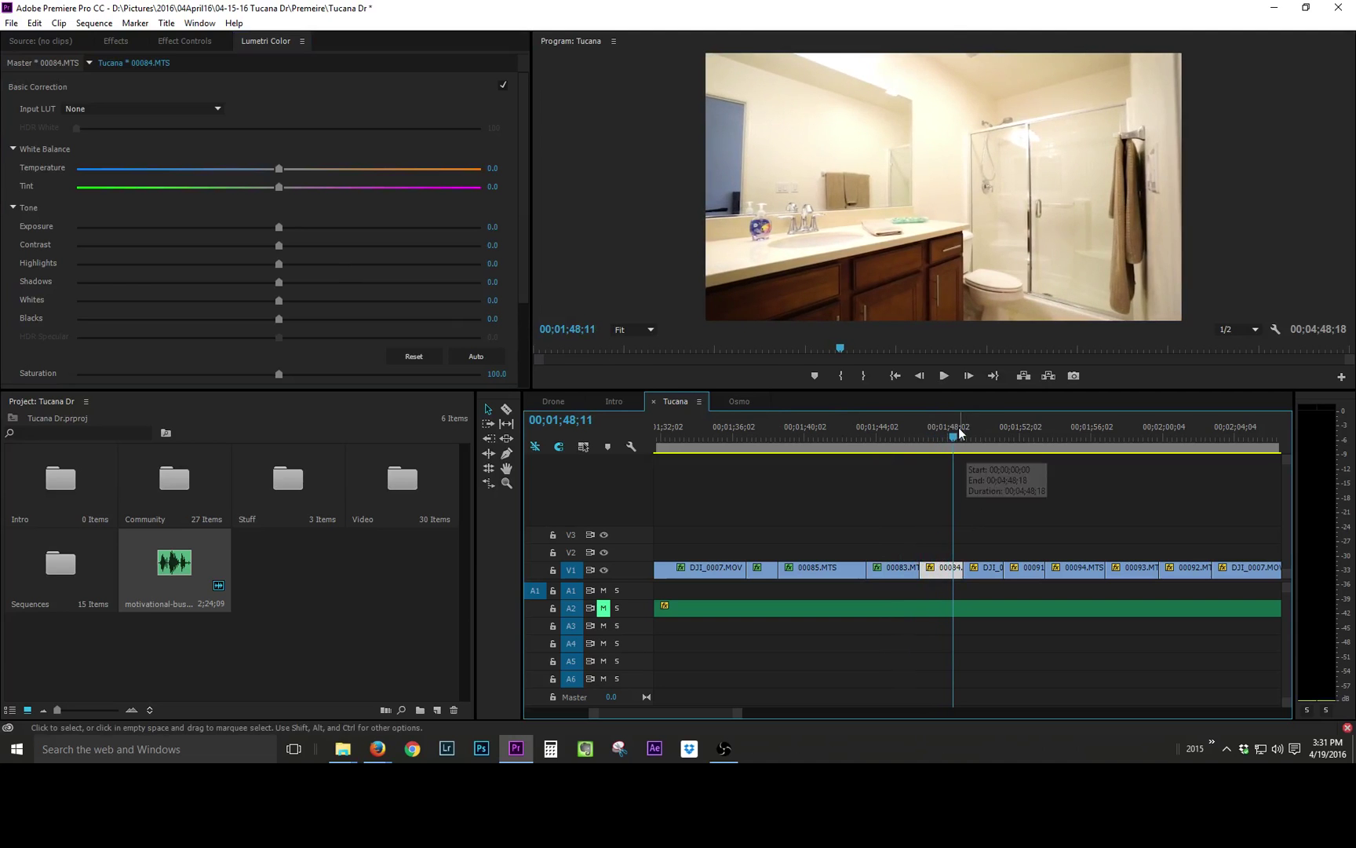
key("space")
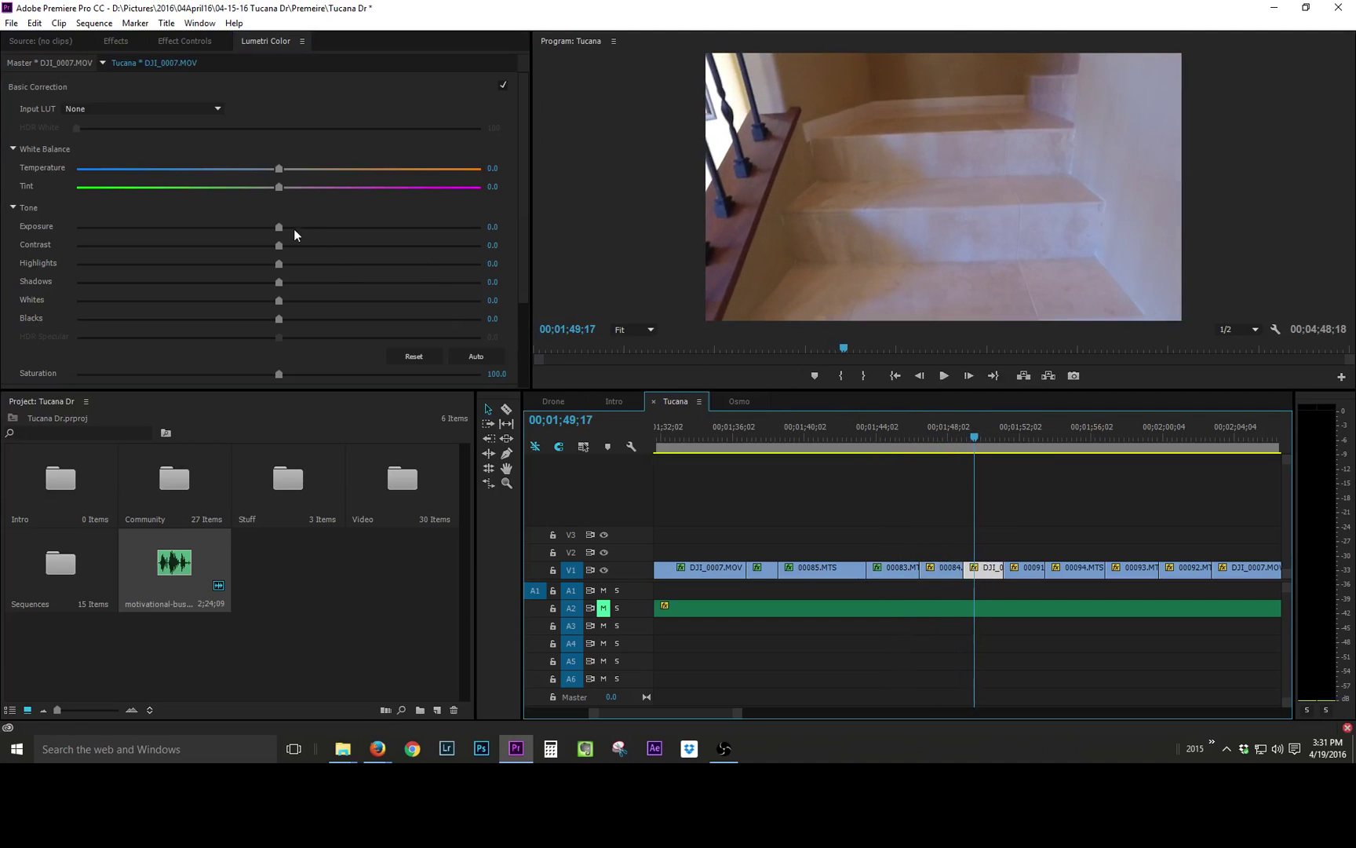
left_click_drag(279, 226, 311, 226)
Step: Grade the 00091.MTS bathroom clip with Temperature -6.1 and Exposure 0.4
left_click_drag(1019, 432, 1026, 430)
left_click_drag(278, 168, 271, 168)
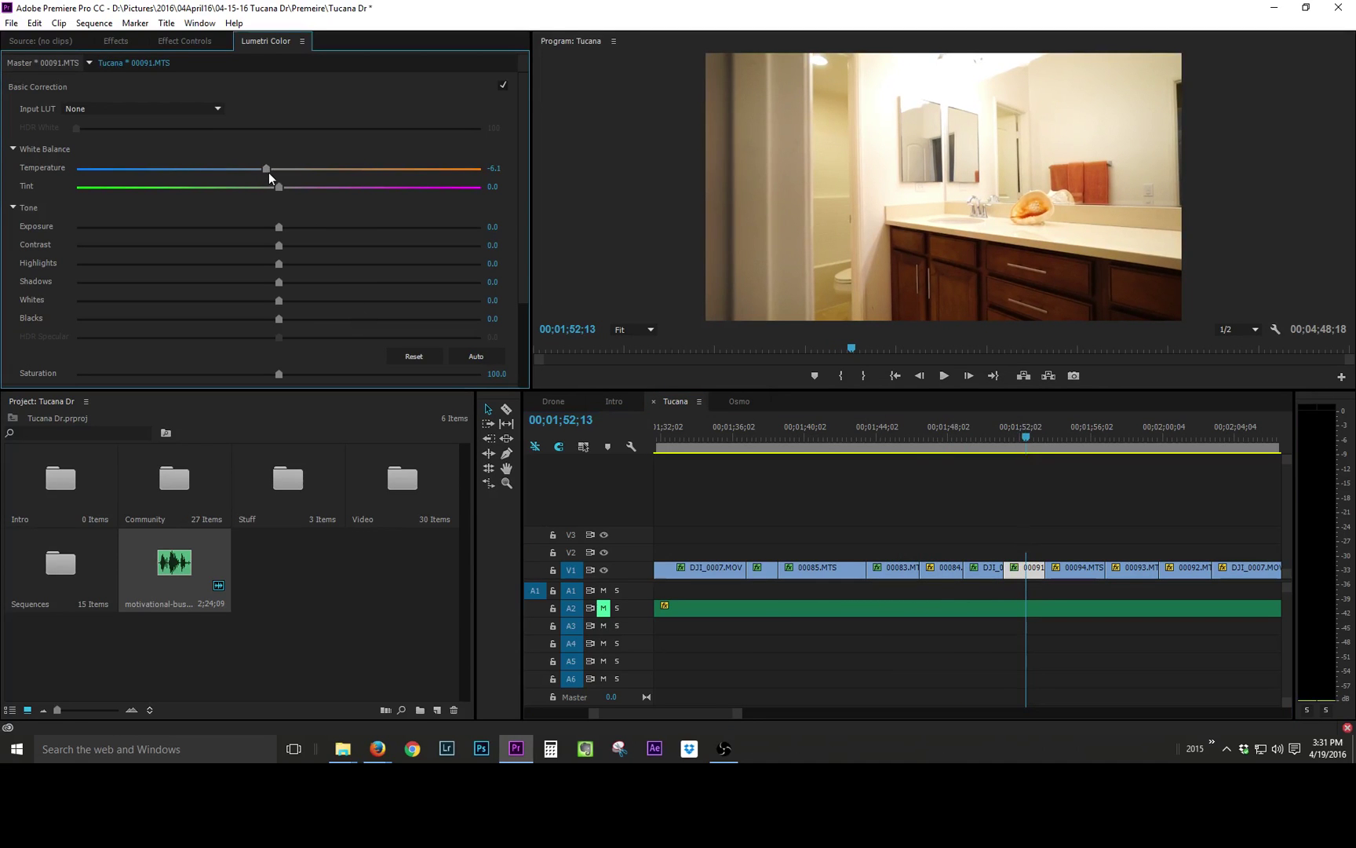
scroll(987, 540, "down", 3)
left_click(941, 432)
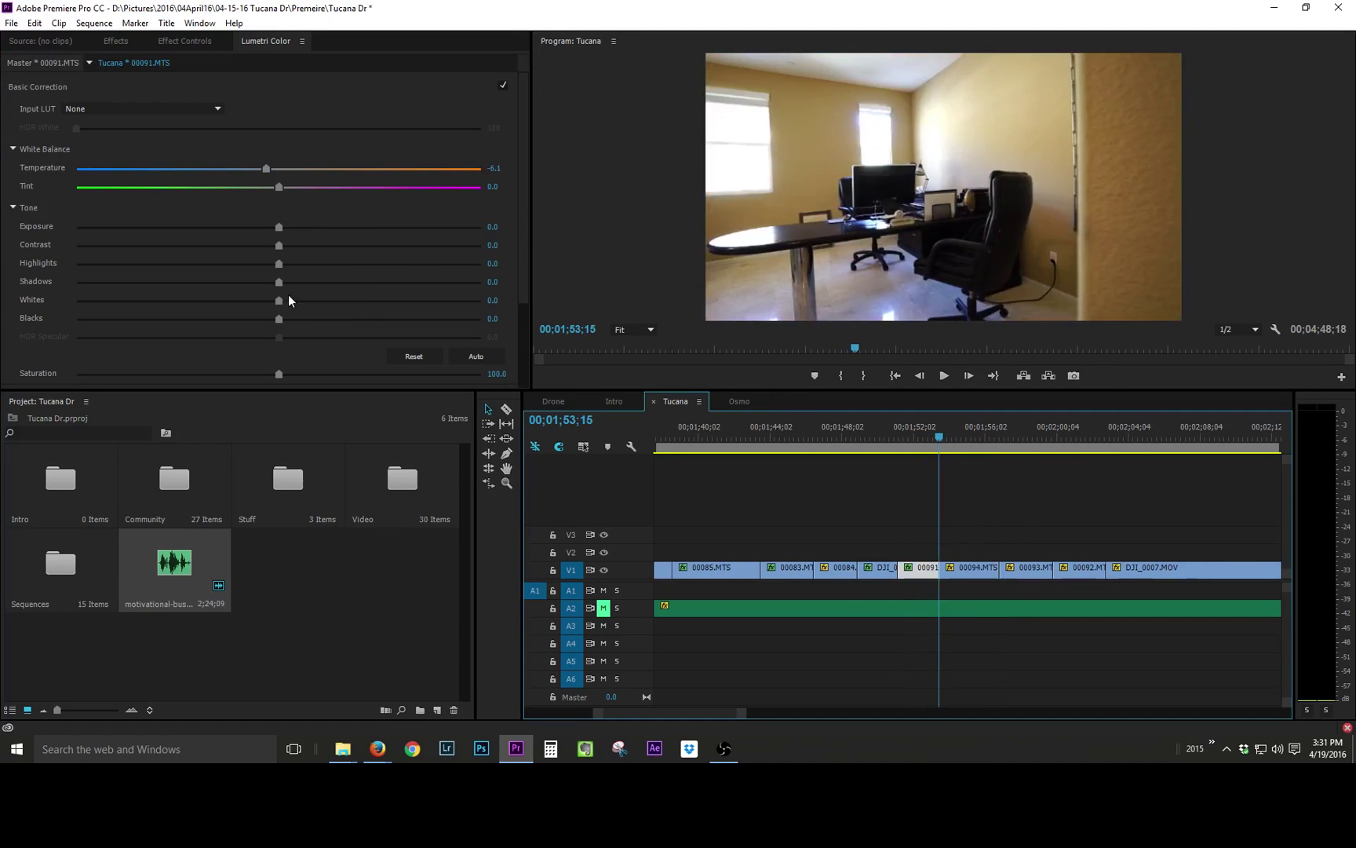
left_click_drag(279, 227, 296, 226)
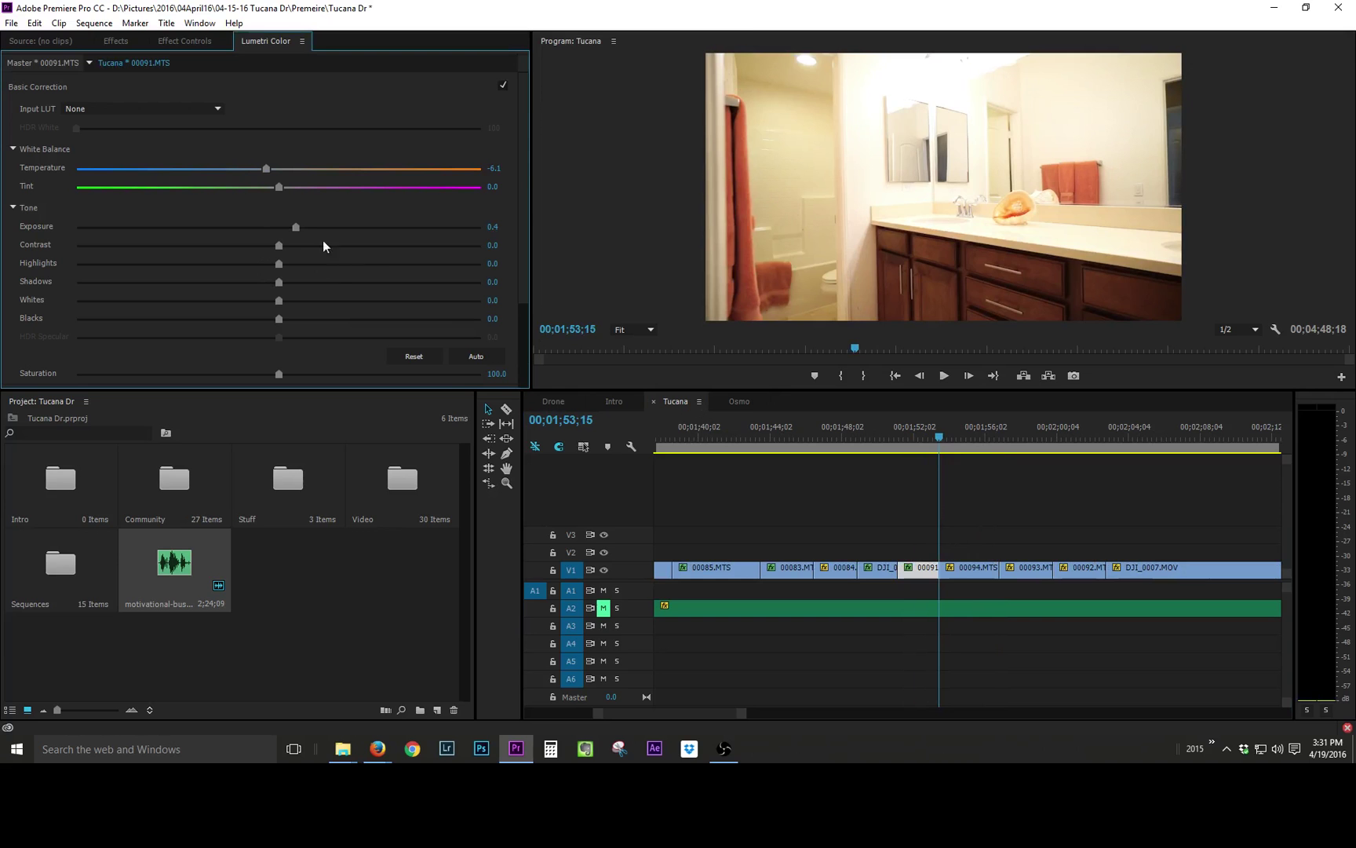
Step: Brighten the 00094.MTS office clip and set Exposure to 0.3 on the 00092.MTS bedroom clip
left_click(954, 429)
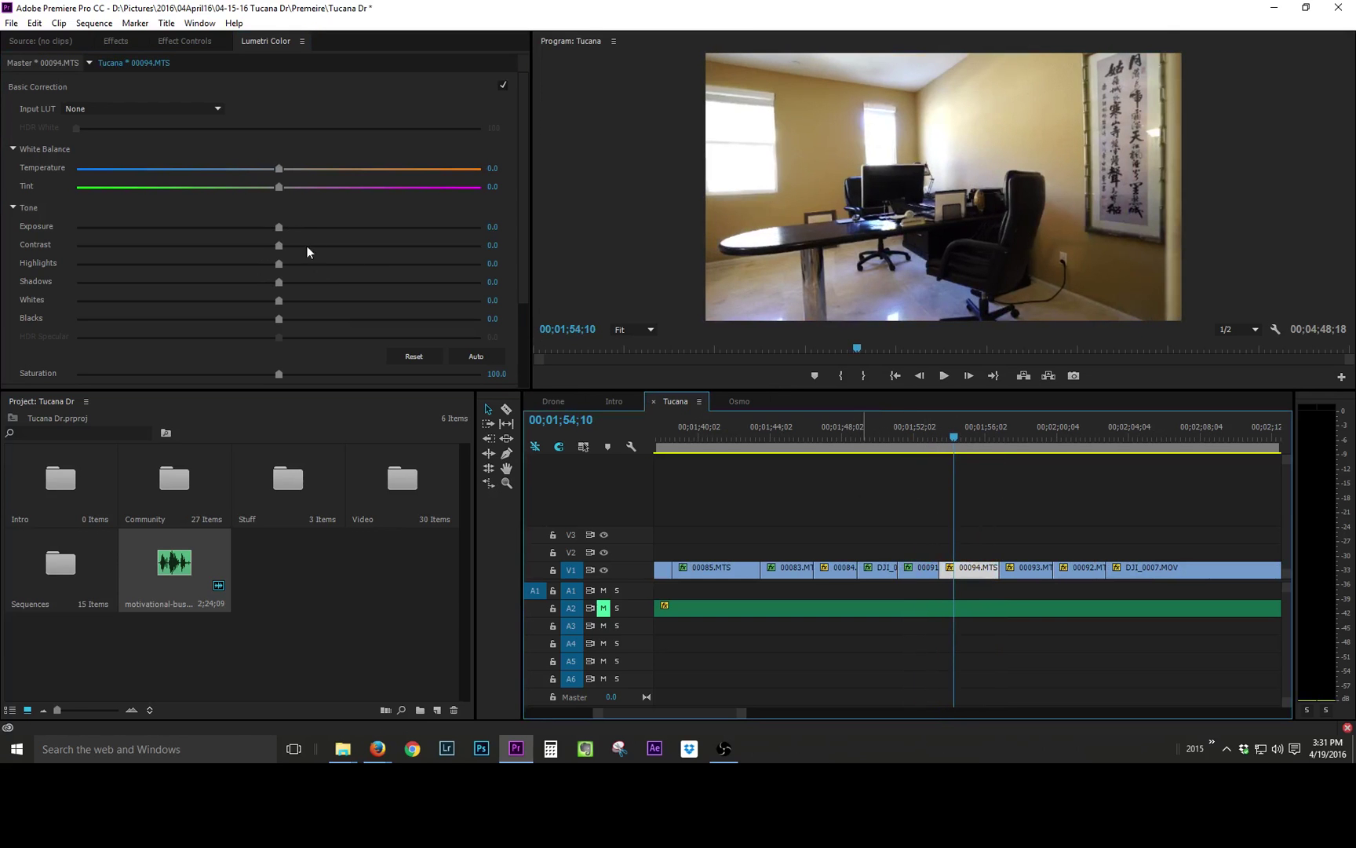
scroll(946, 508, "down", 1)
left_click(951, 435)
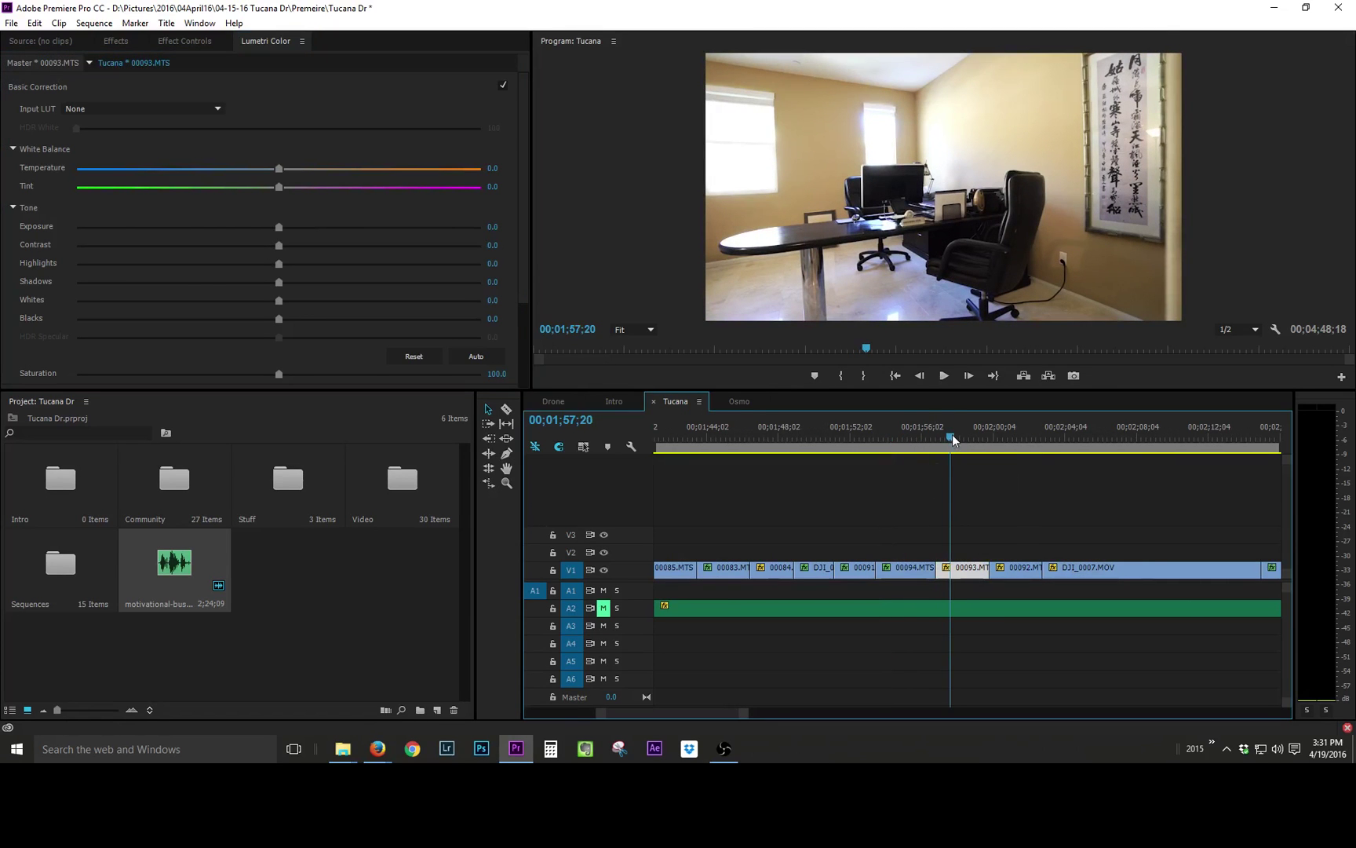
scroll(924, 444, "down", 1)
left_click(939, 429)
left_click_drag(975, 431, 961, 433)
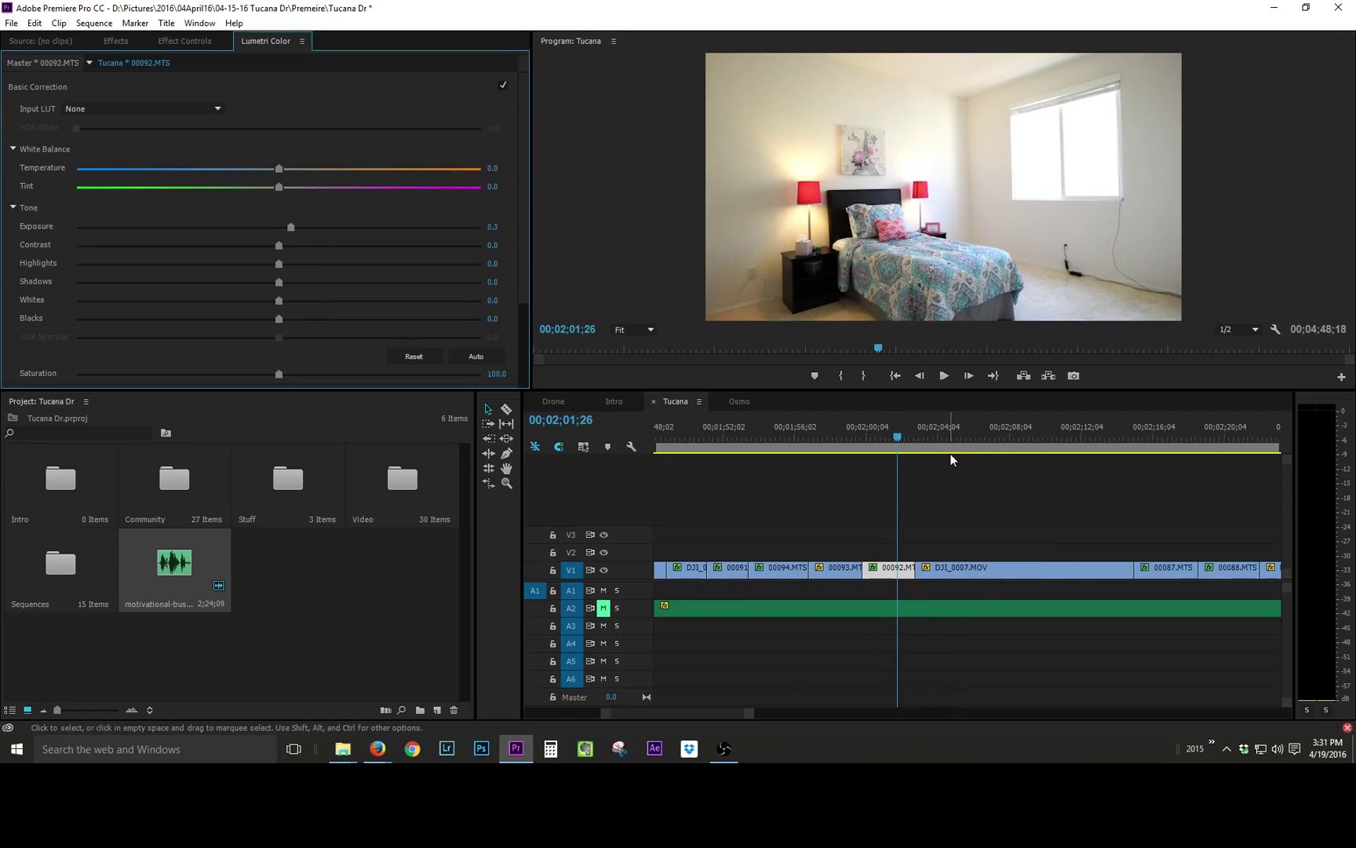
Step: Grade the DJI_0007.MOV hallway clip at 00;02;05;03 with Exposure 1.0, Blacks -6.1 and Saturation 113.4
left_click(957, 435)
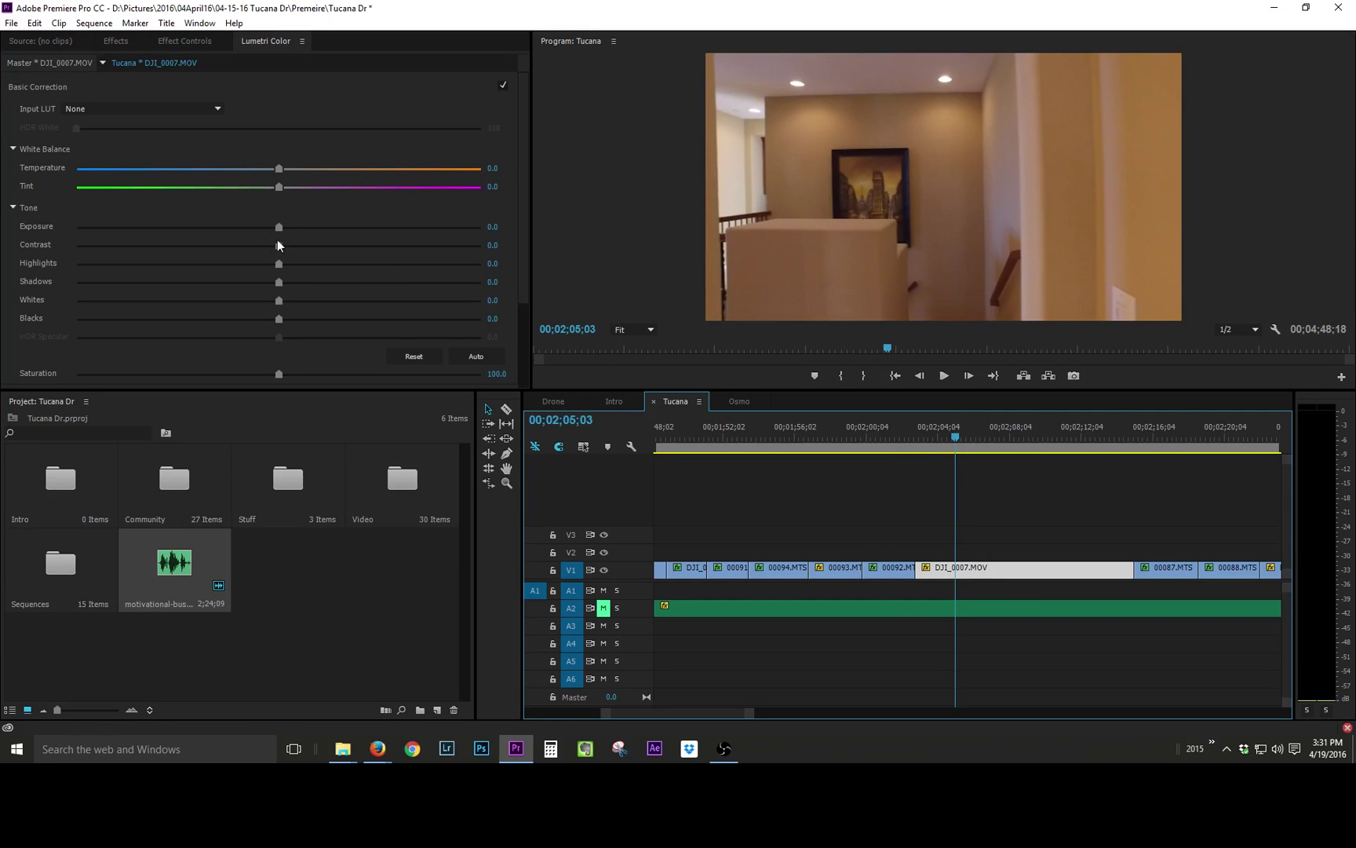
left_click_drag(279, 227, 318, 227)
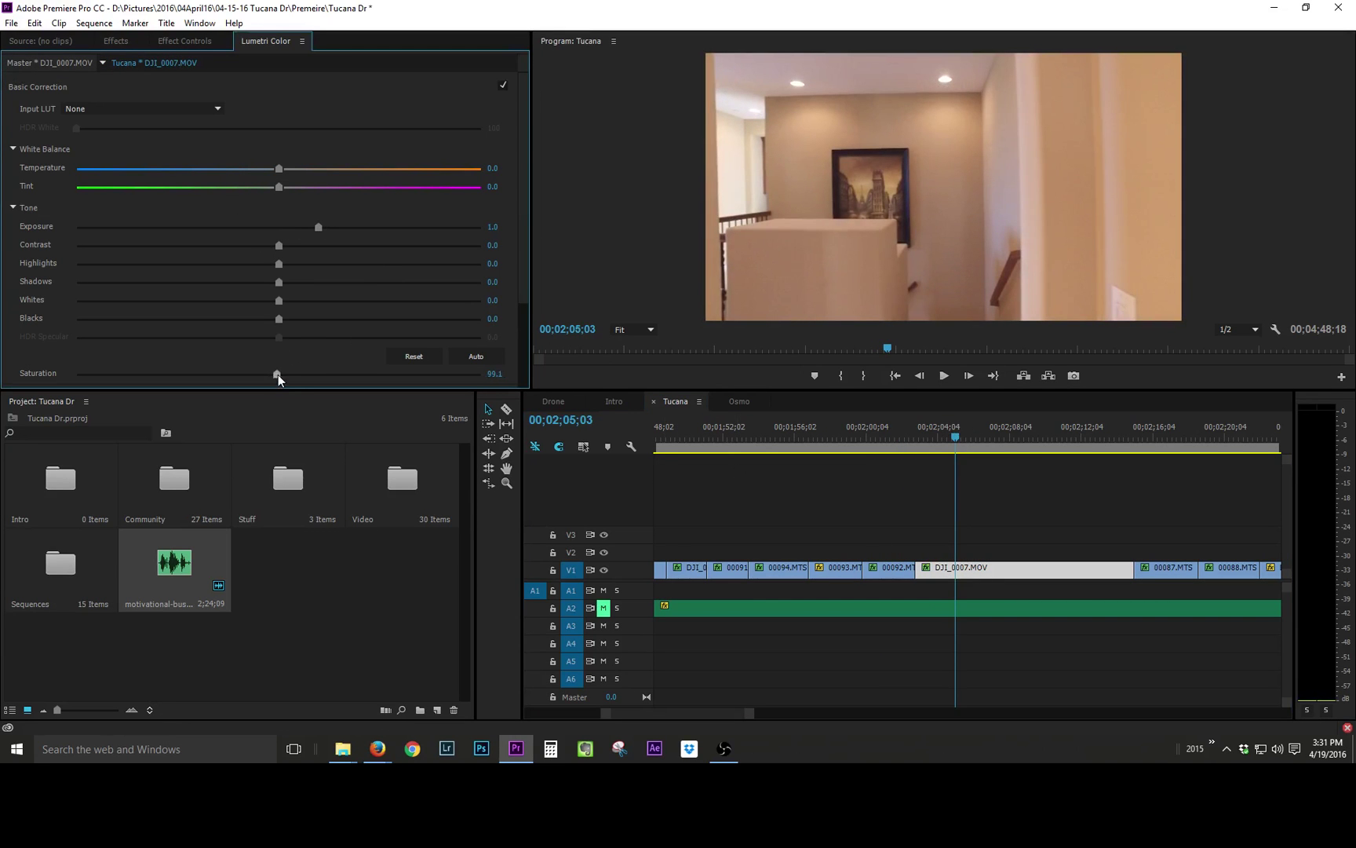
scroll(745, 513, "down", 3)
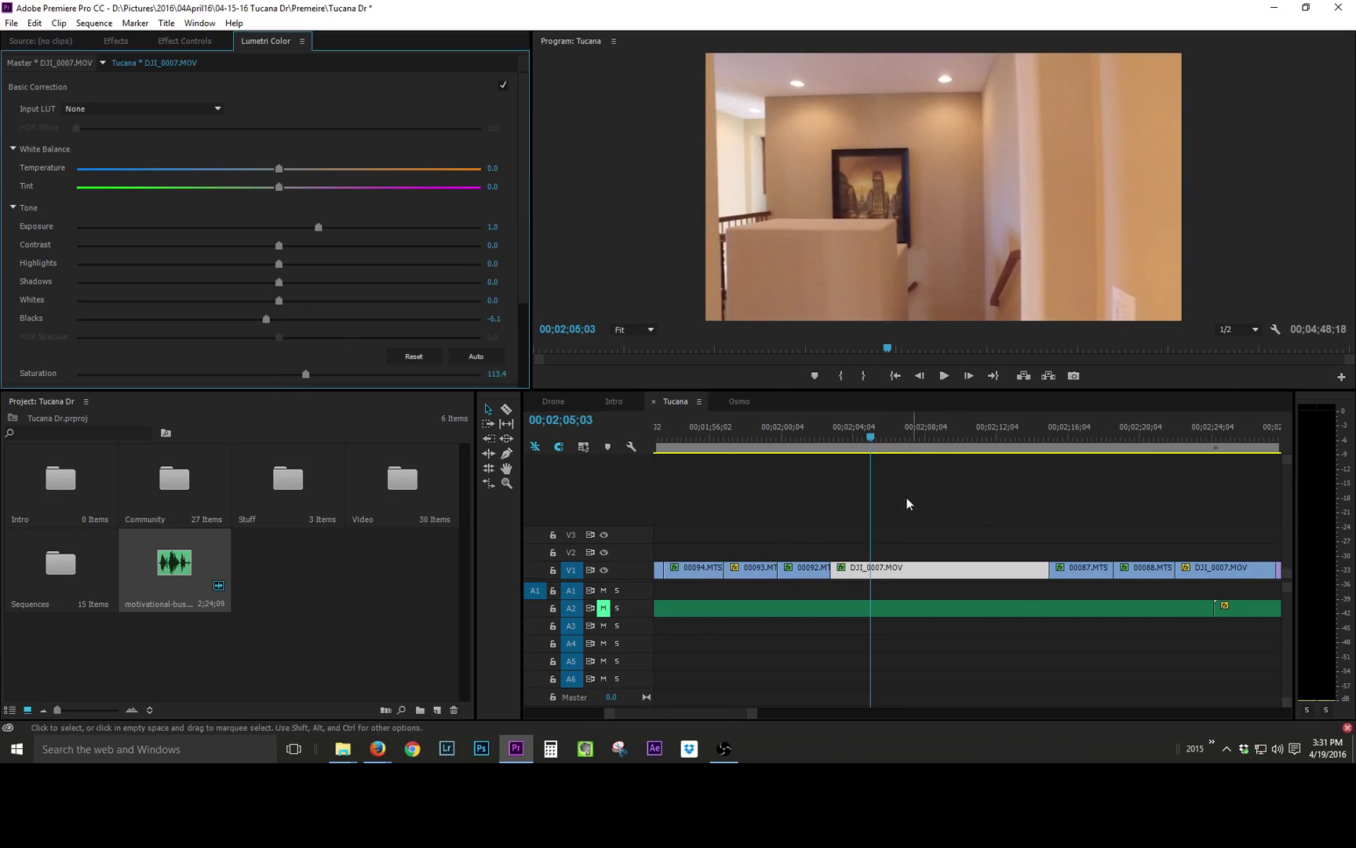
Step: Grade the 00088.MTS master bathroom clip with Temperature -3.7, Tint 12.4, Exposure 0.7 and Shadows 31.9
left_click_drag(1072, 445, 1138, 442)
scroll(1028, 525, "down", 2)
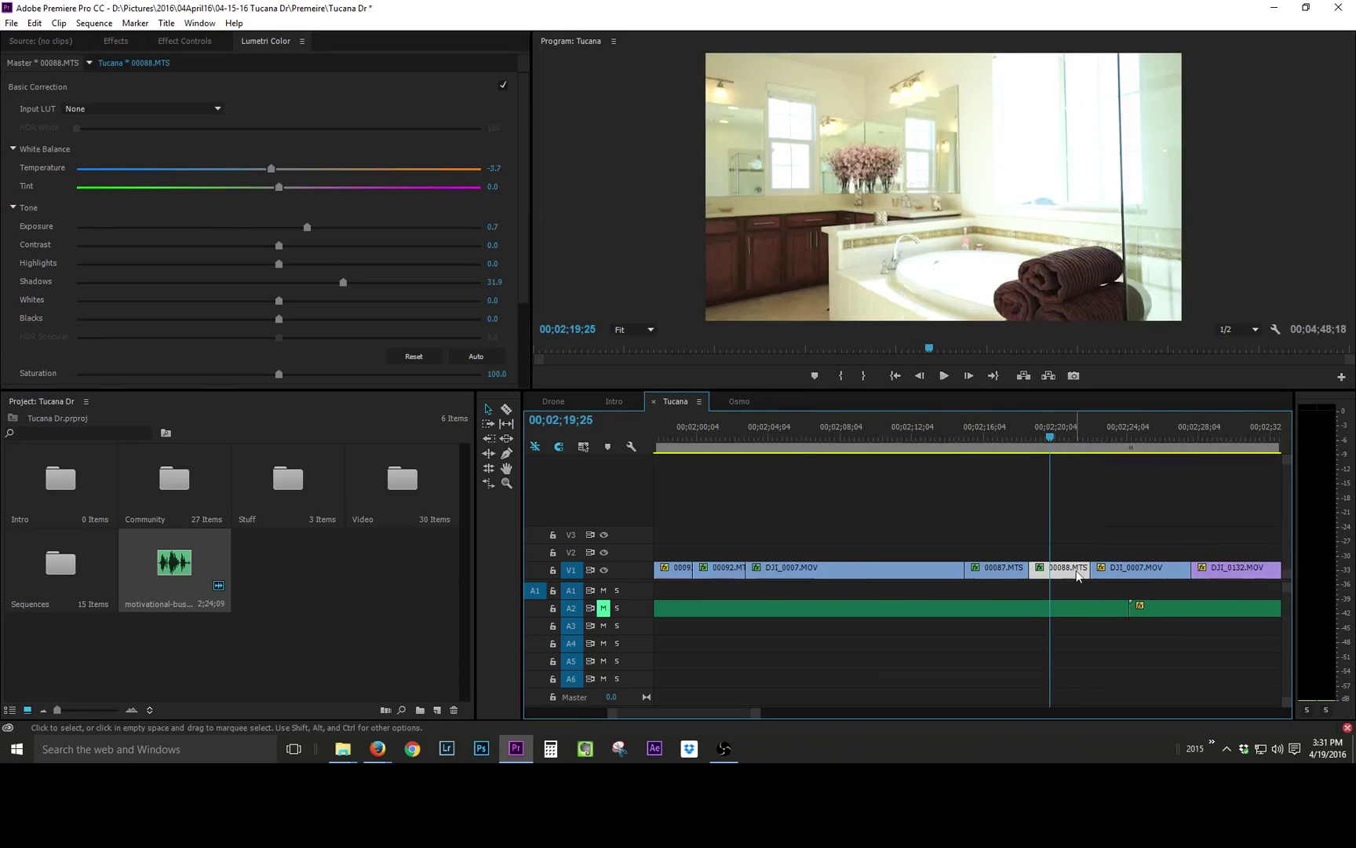
left_click_drag(280, 189, 294, 189)
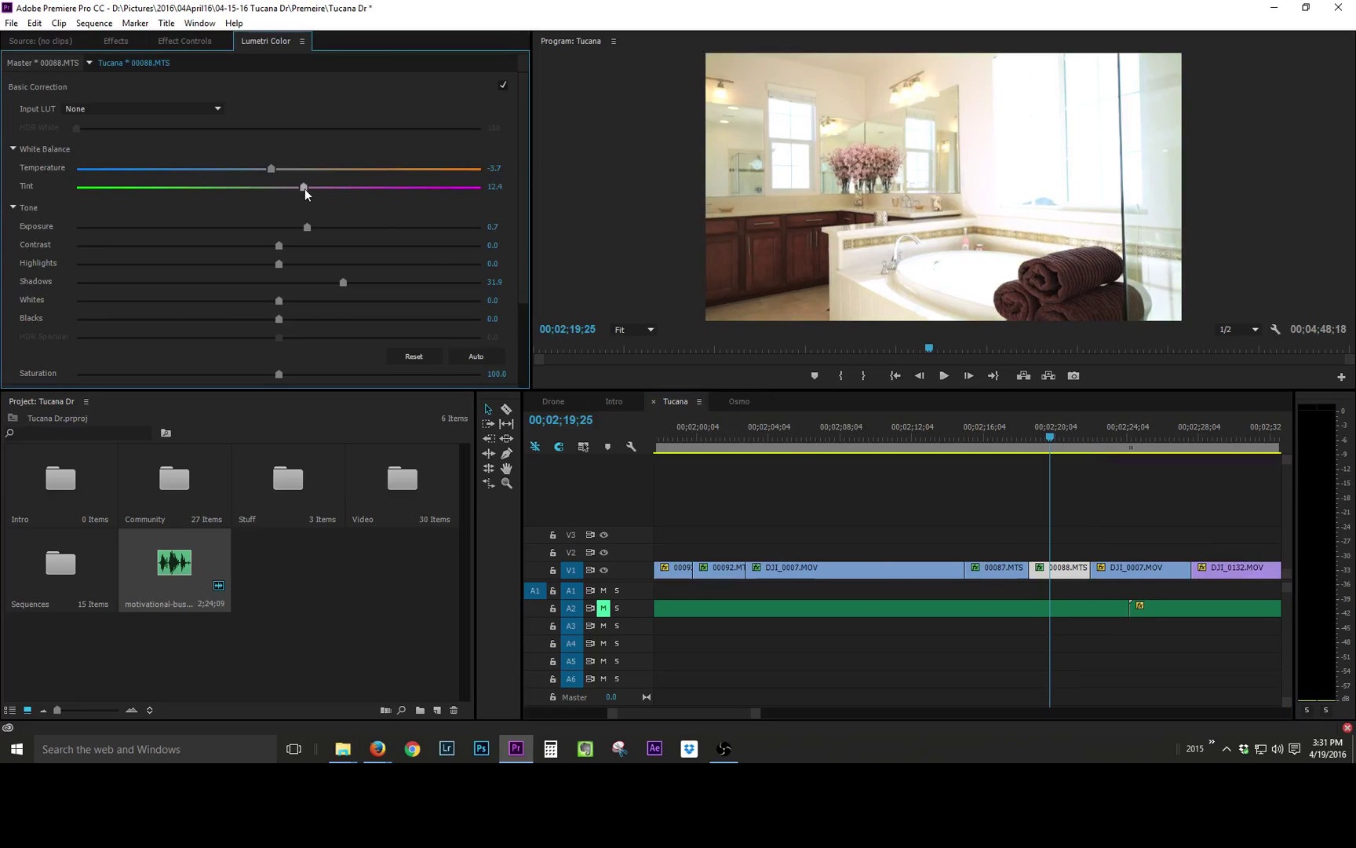
Step: Grade the DJI_0007.MOV balcony clip at 00;02;22;15 with Exposure 0.2, Blacks -7.9 and Saturation 150.4
scroll(984, 509, "down", 2)
mouse_move(986, 433)
left_mouse_down()
mouse_move(1025, 430)
mouse_move(1013, 432)
left_mouse_up()
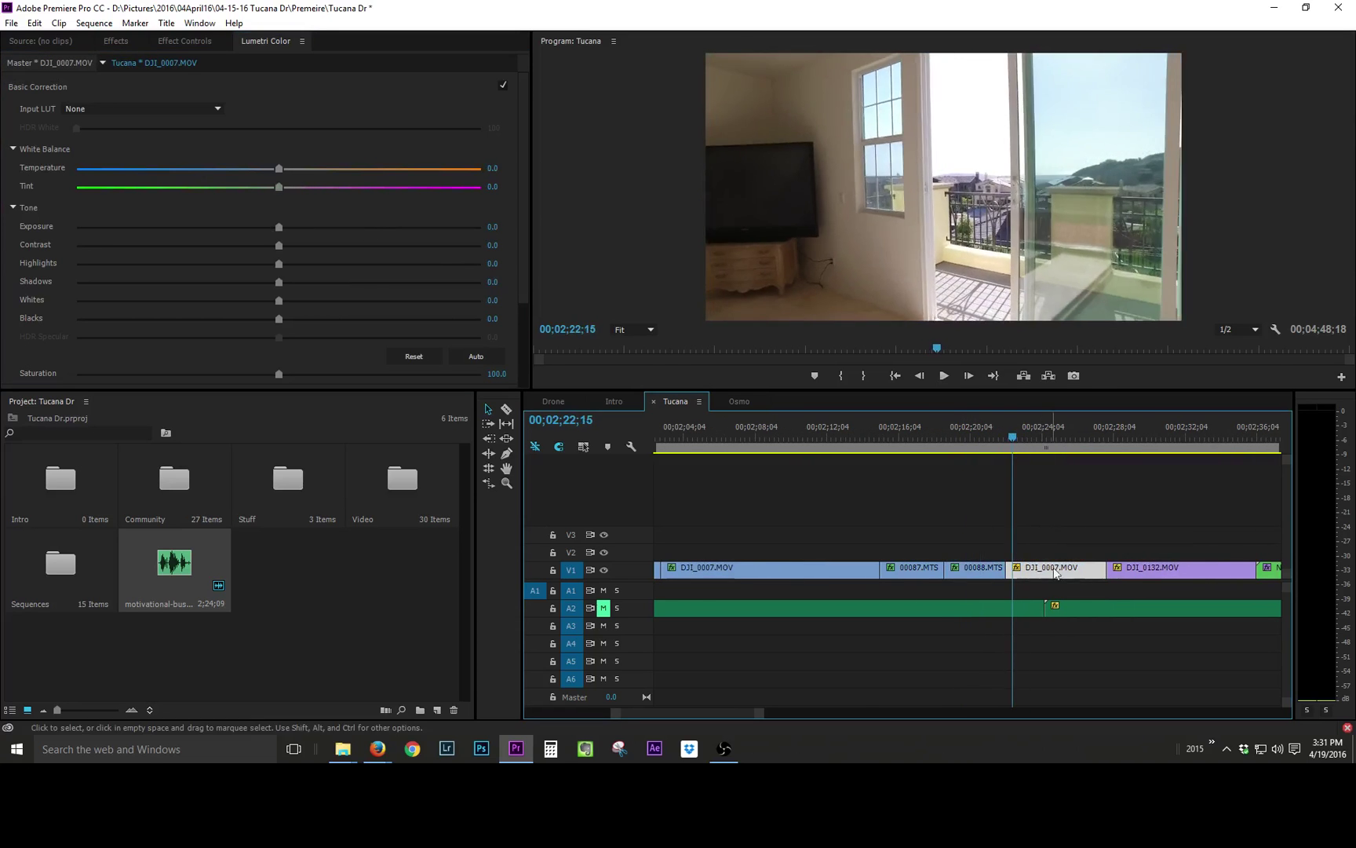
left_click_drag(278, 375, 352, 375)
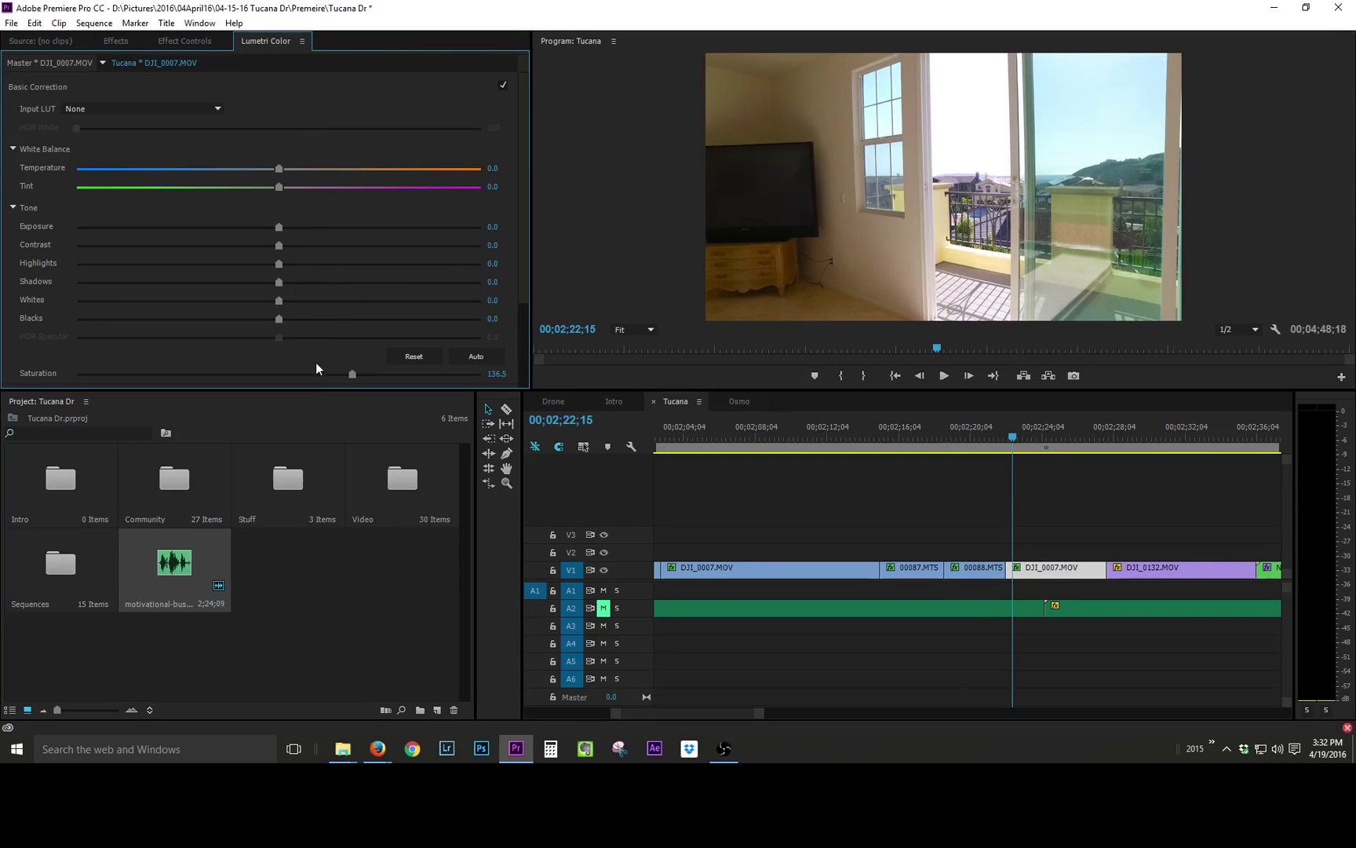
left_click_drag(281, 233, 285, 227)
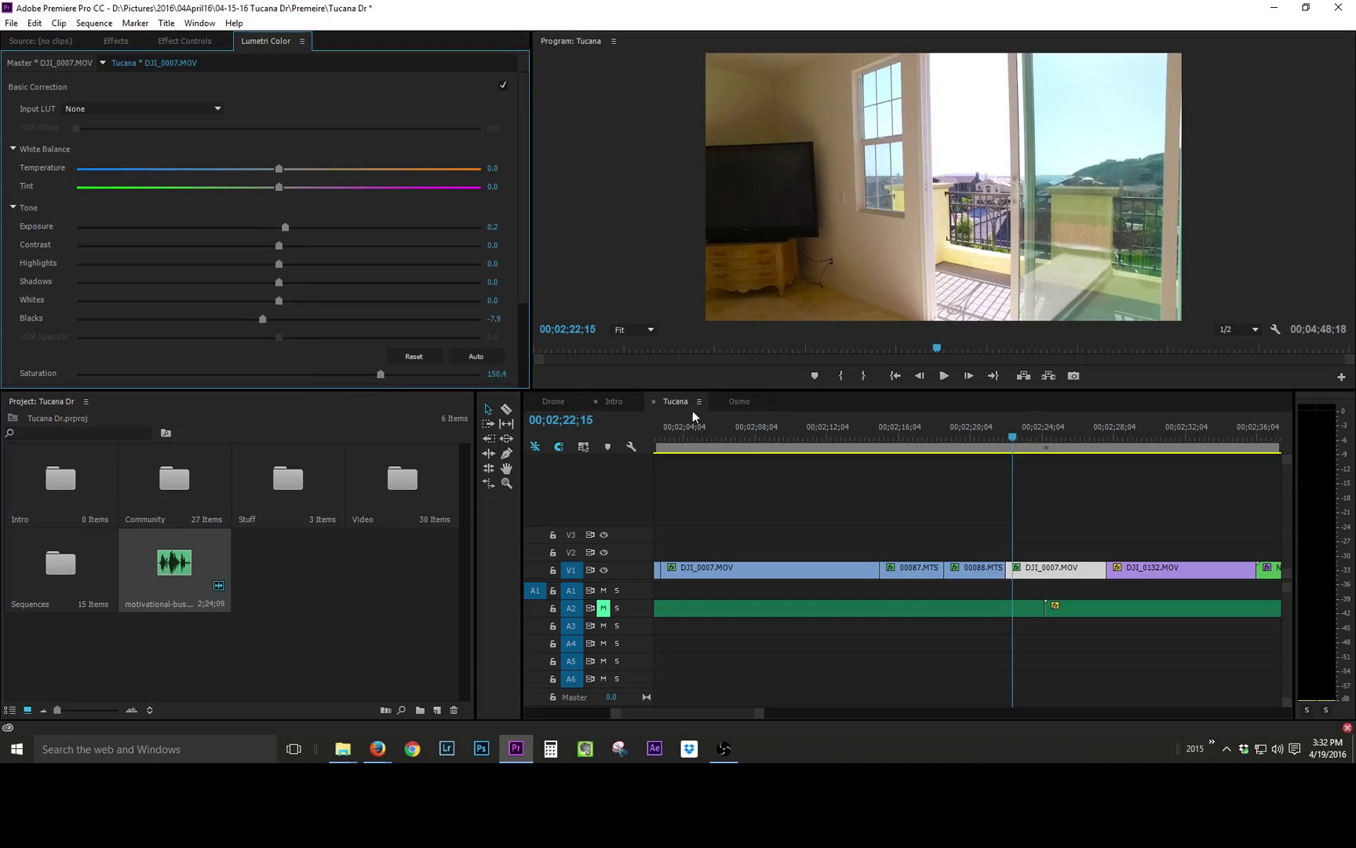
Step: Grade the DJI_0132.MOV aerial clip with Temperature -3.7, Blacks -5.1 and Saturation 141.0
left_click_drag(1018, 435, 1160, 431)
left_click_drag(278, 374, 328, 375)
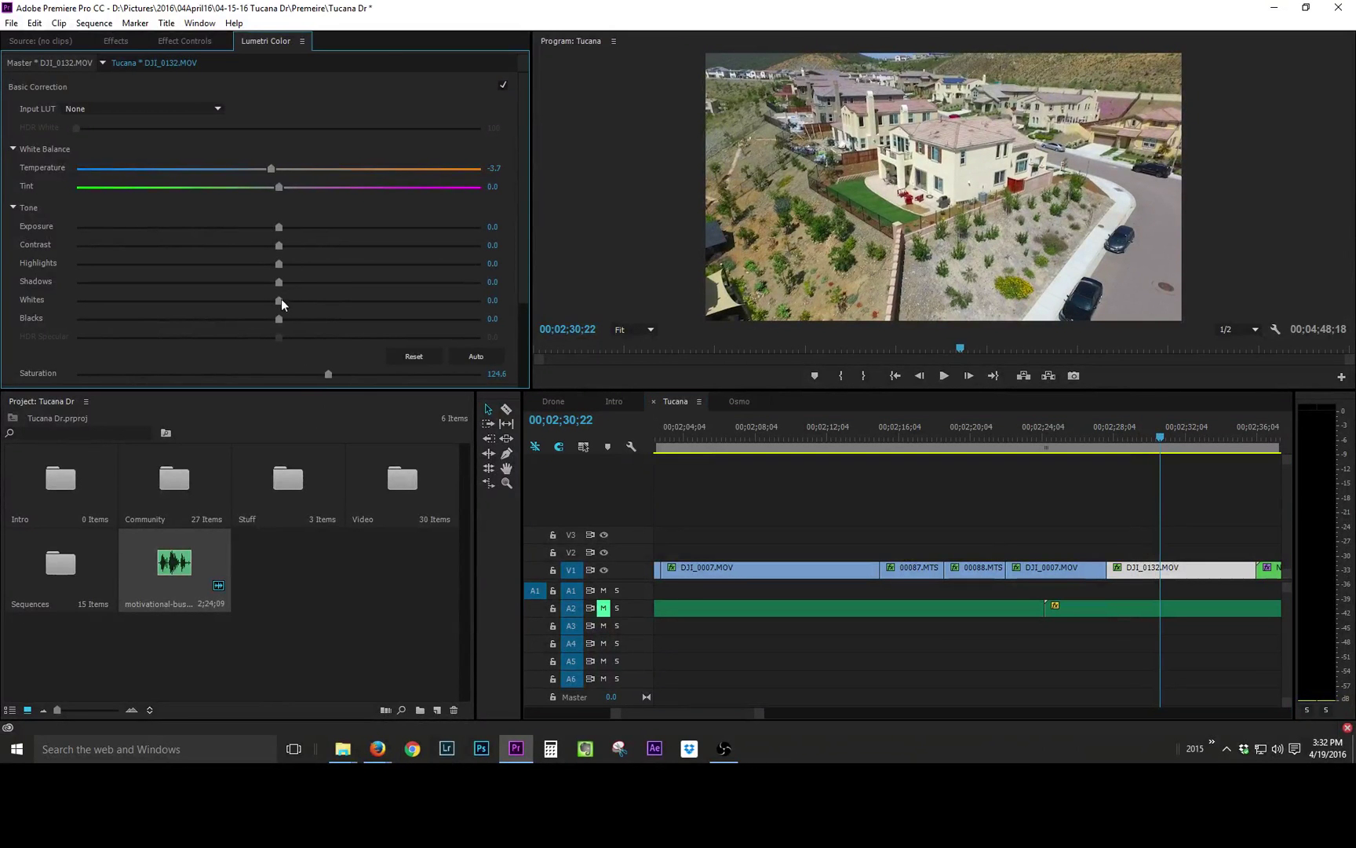
left_click_drag(322, 375, 359, 374)
Step: Play the nested community clips from the golf course sign through the San Marcos High School shot to check their look
scroll(950, 547, "down", 5)
left_click(942, 433)
key("space")
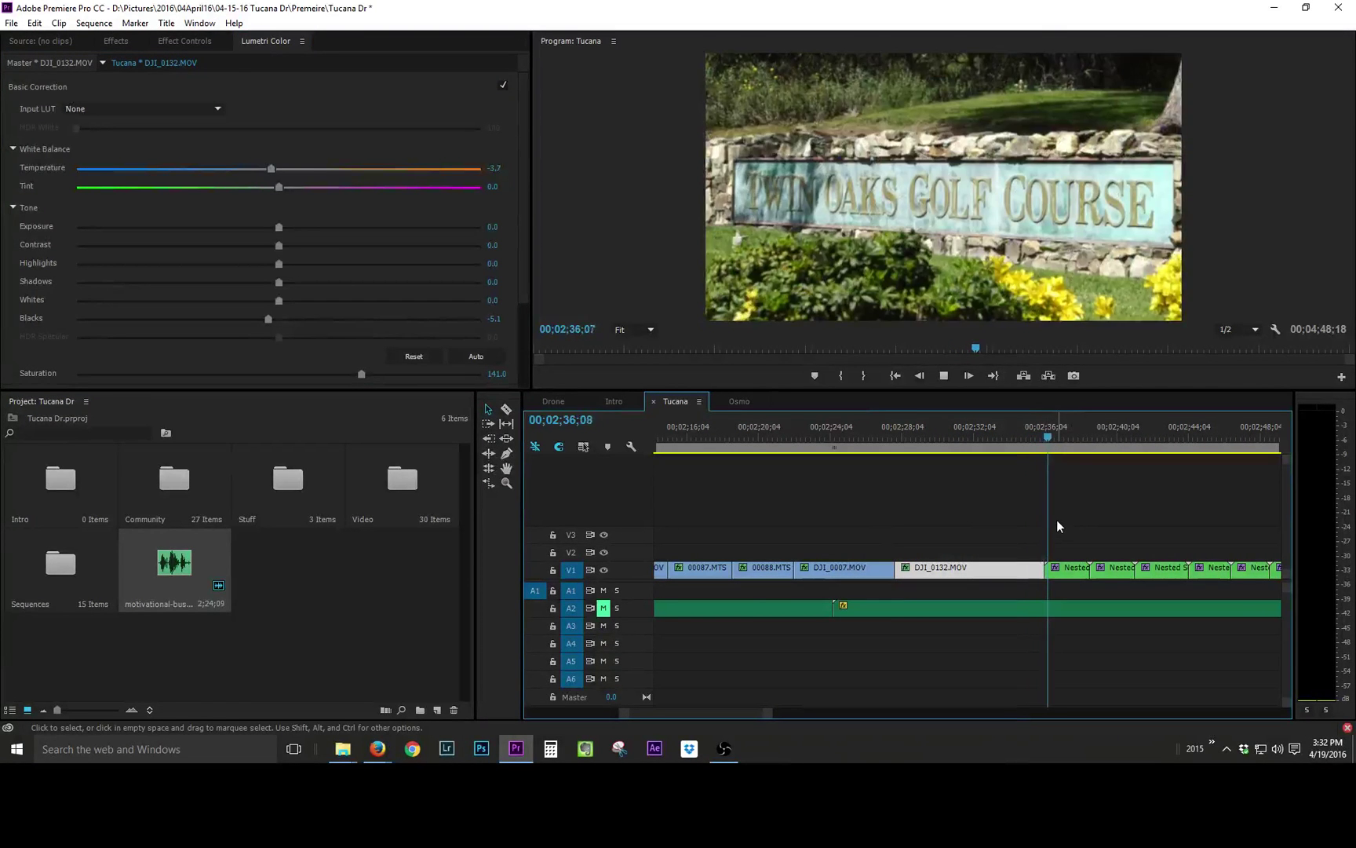
key("space")
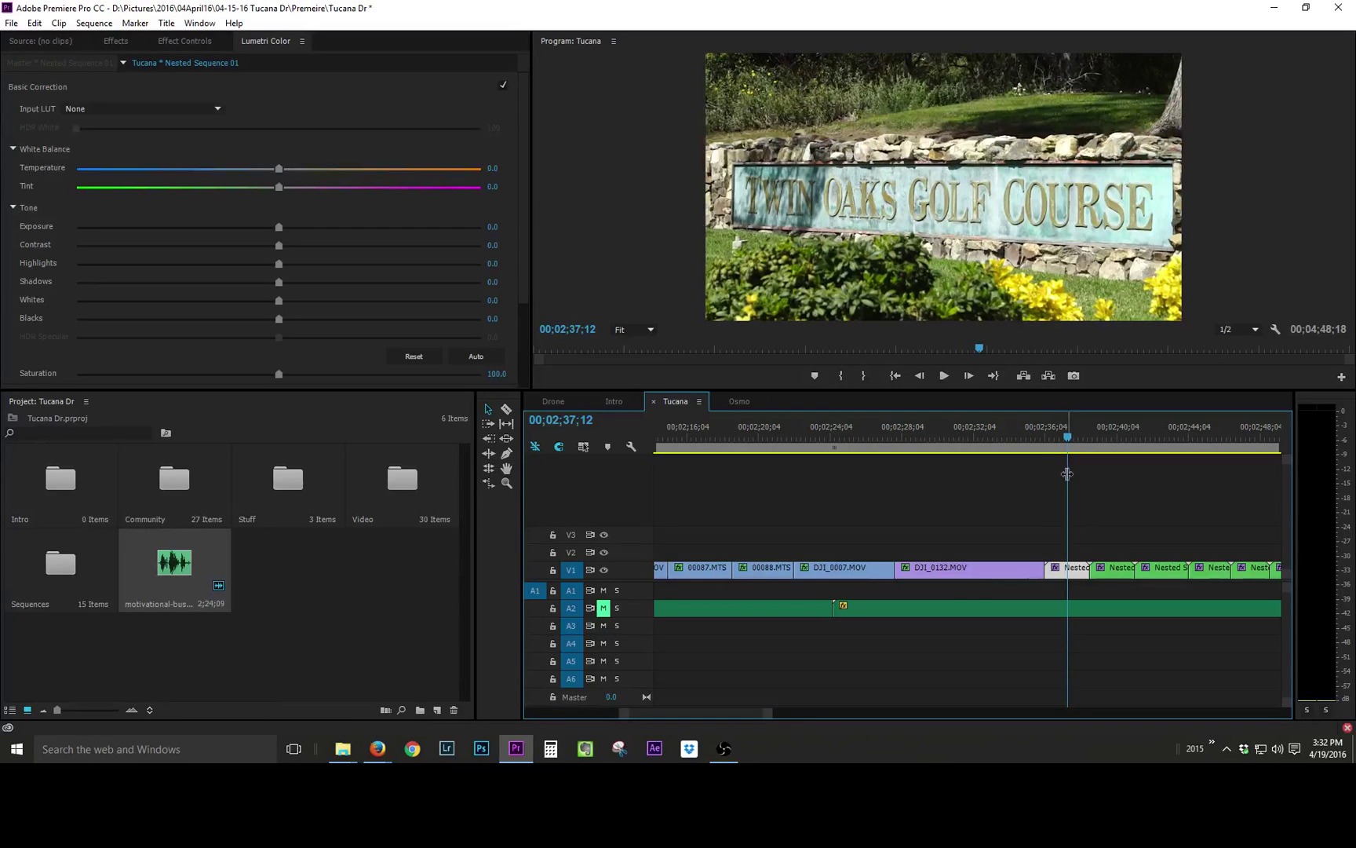
key("space")
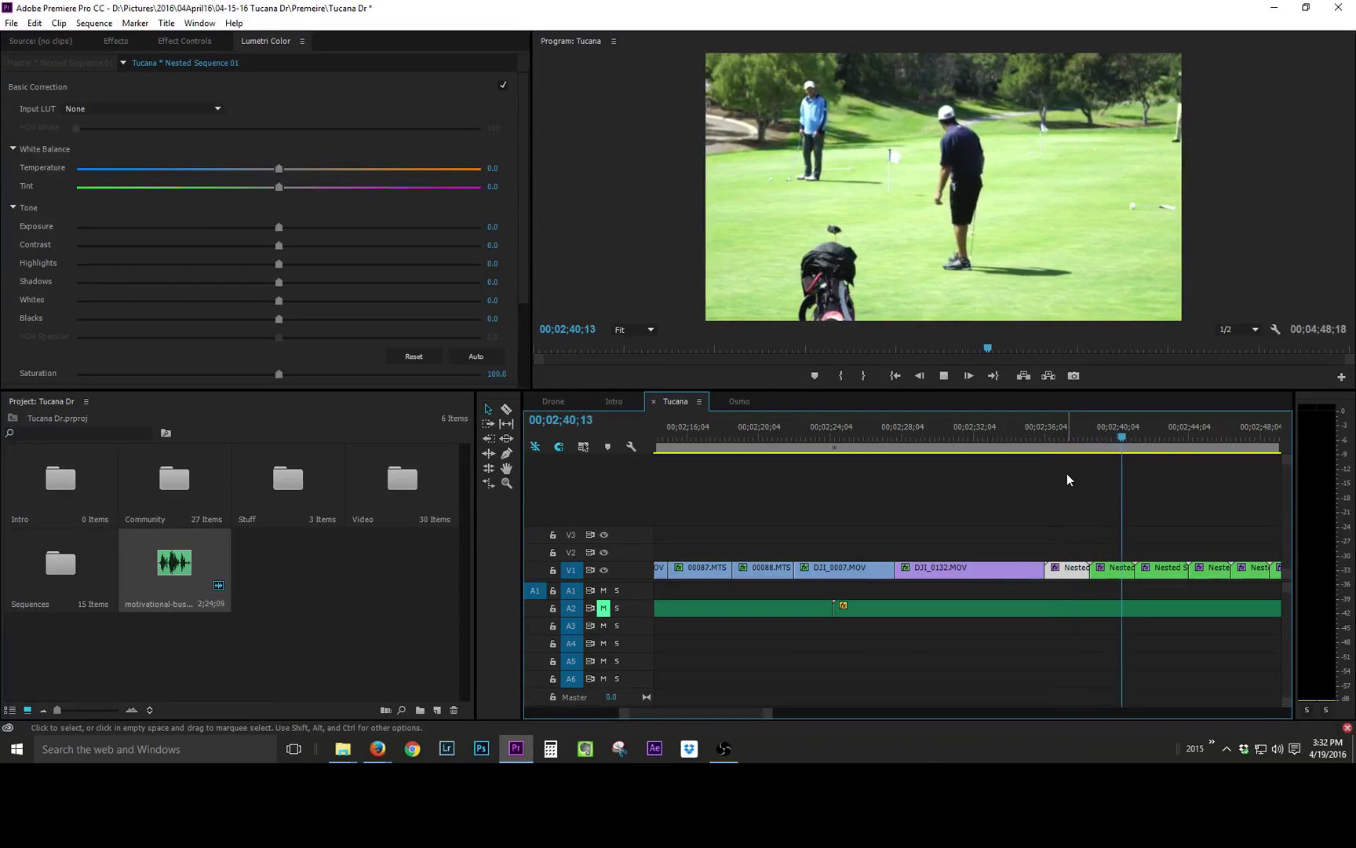
key("space")
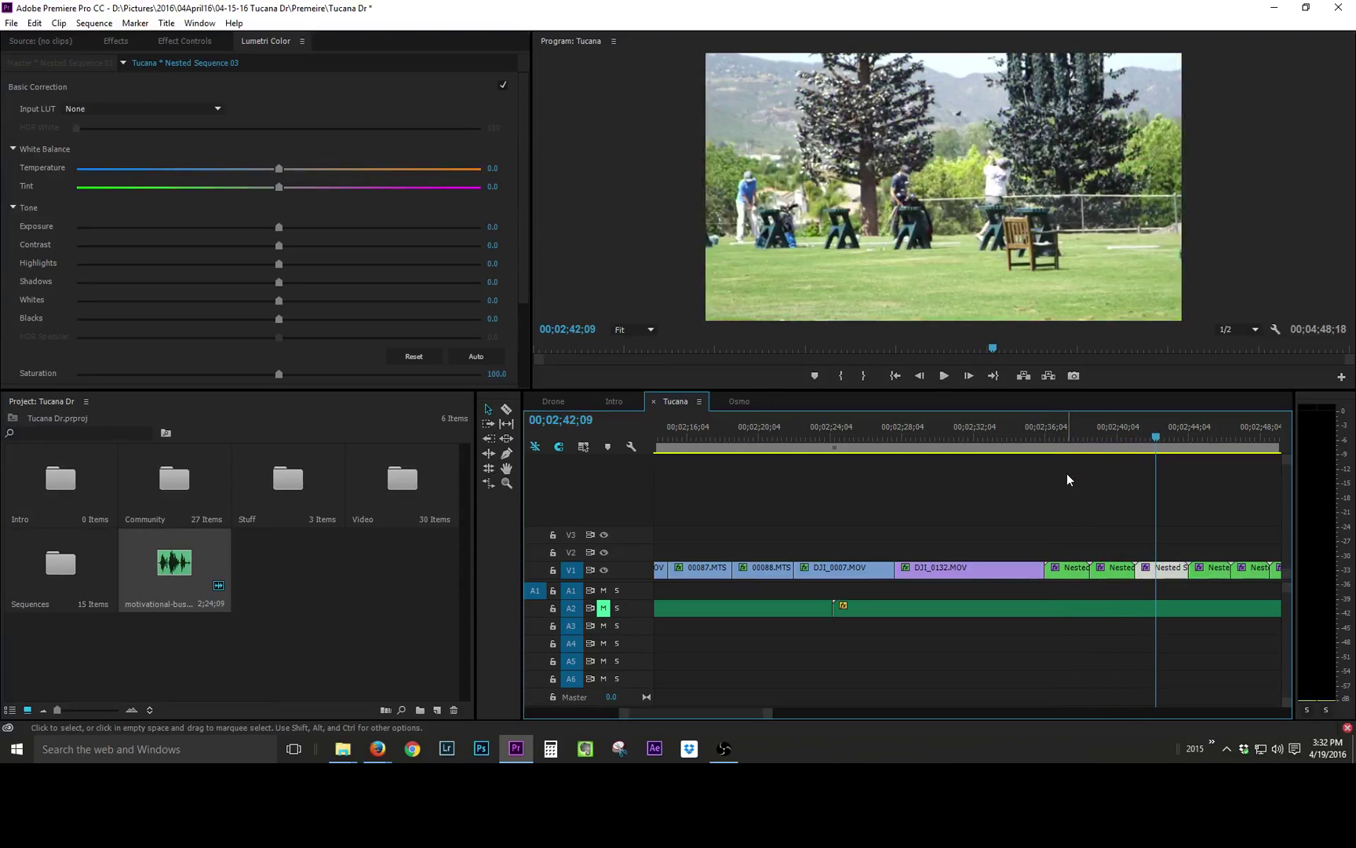
key("space")
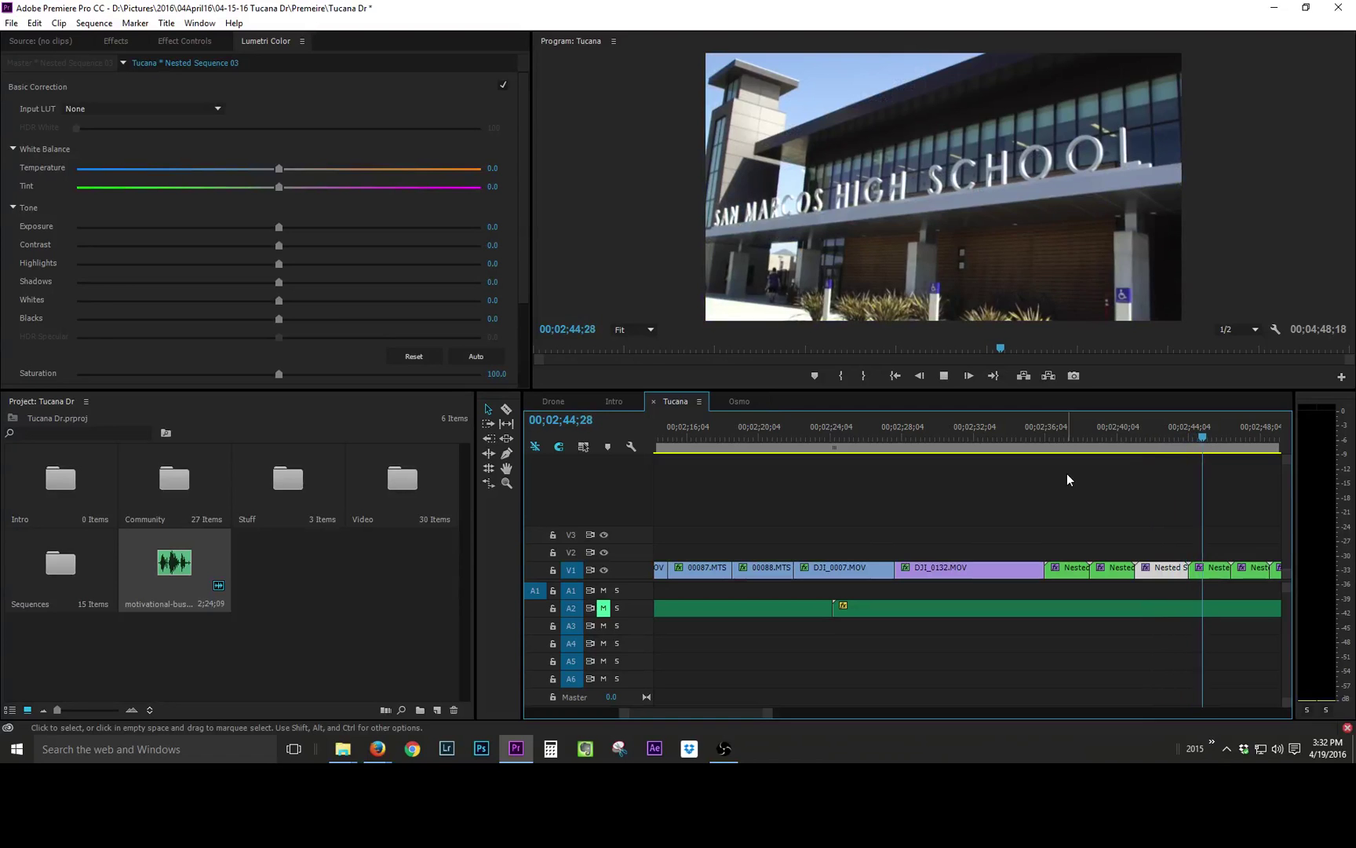
key("space")
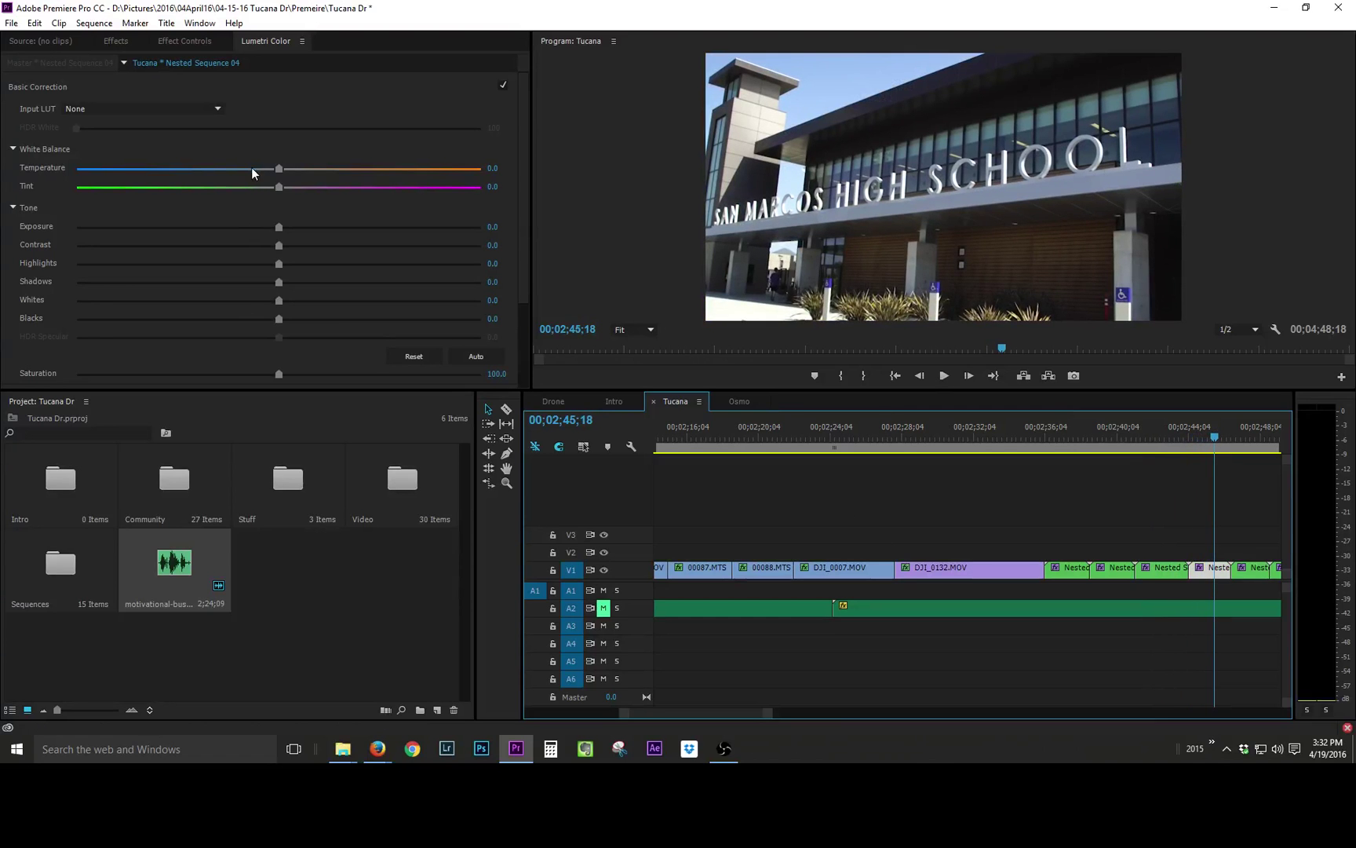
Step: Set the Warp Stabilizer Smoothness to 15% on Nested Sequence 06, the San Elijo Middle School clip
left_click(194, 57)
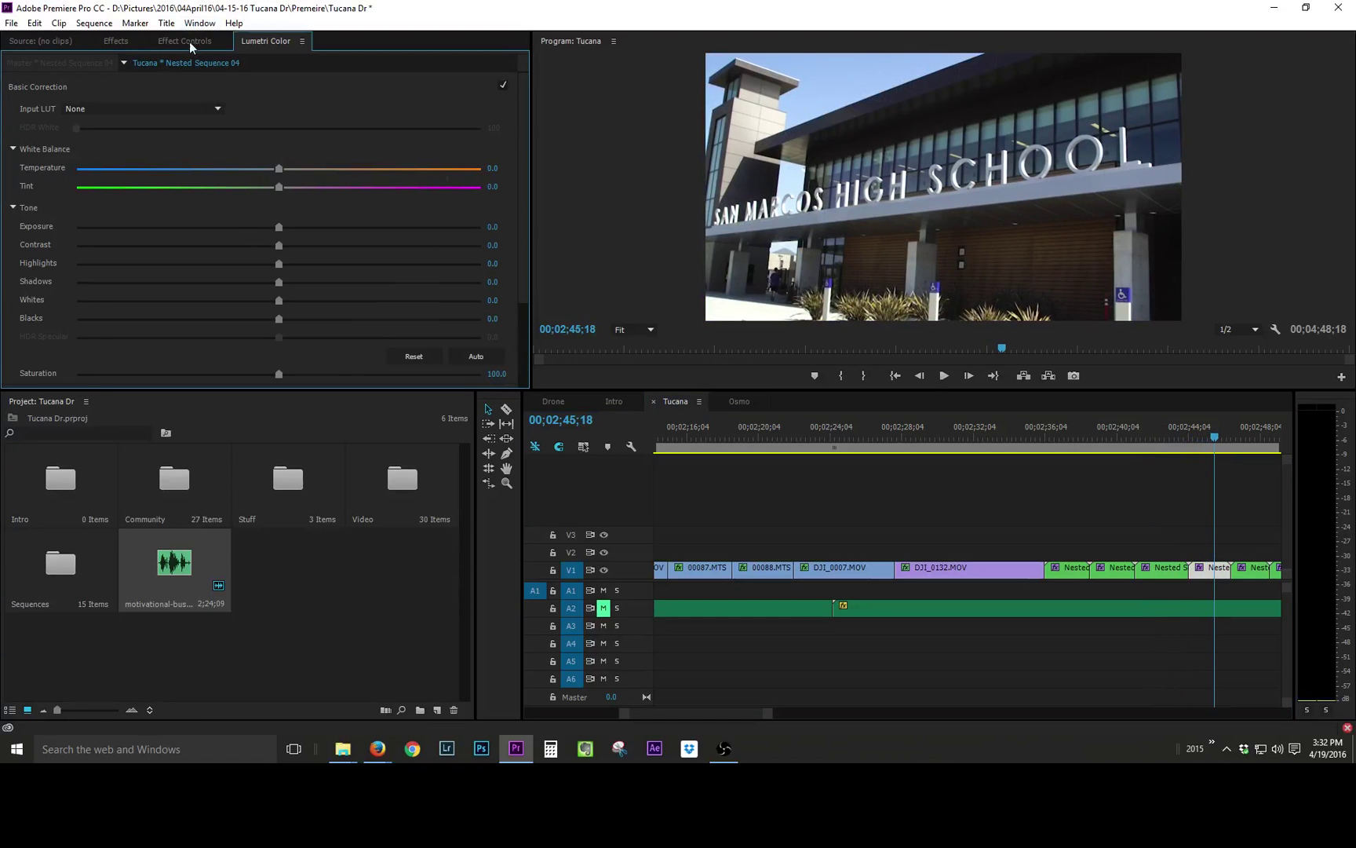
left_click(190, 42)
left_click(114, 41)
left_click(186, 41)
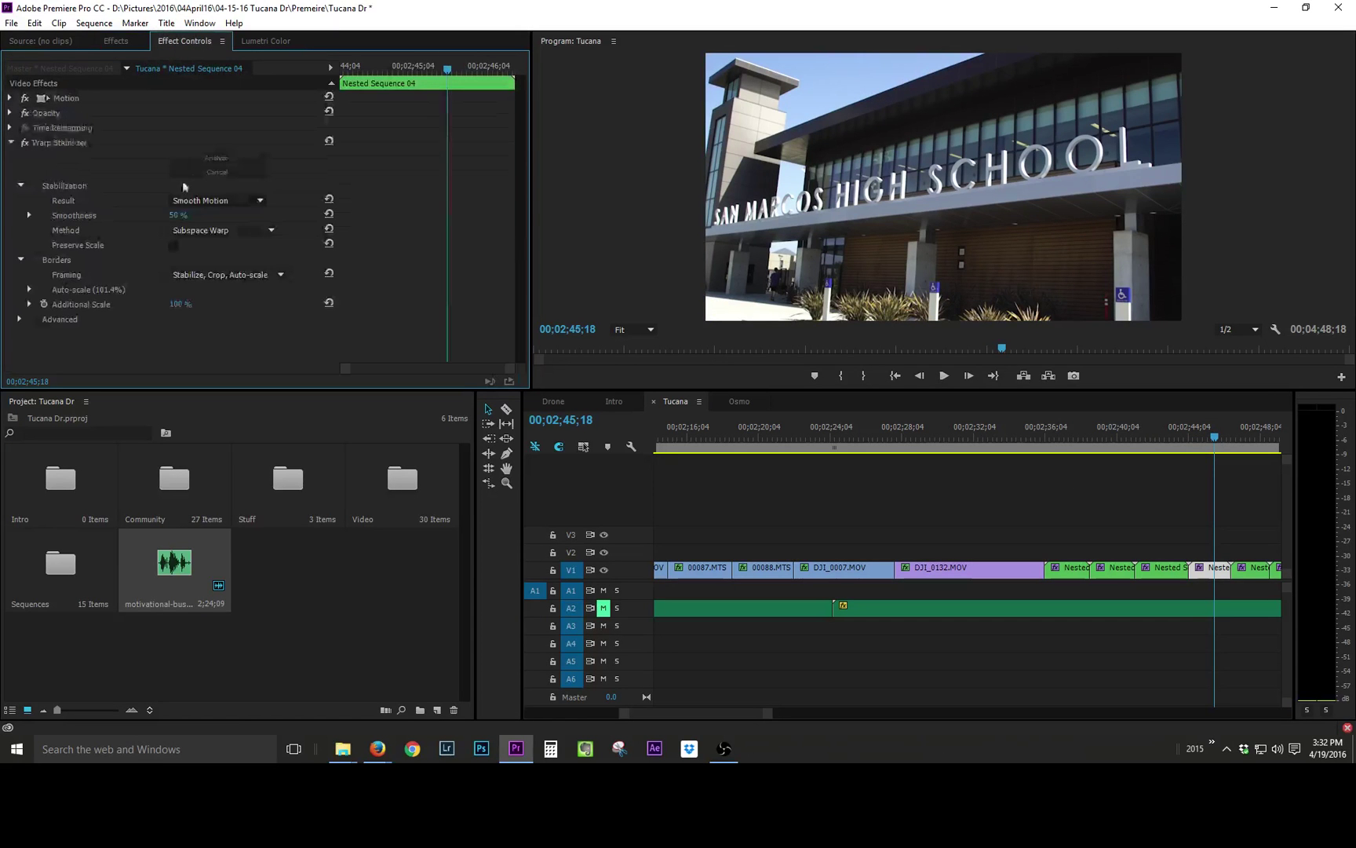
key("space")
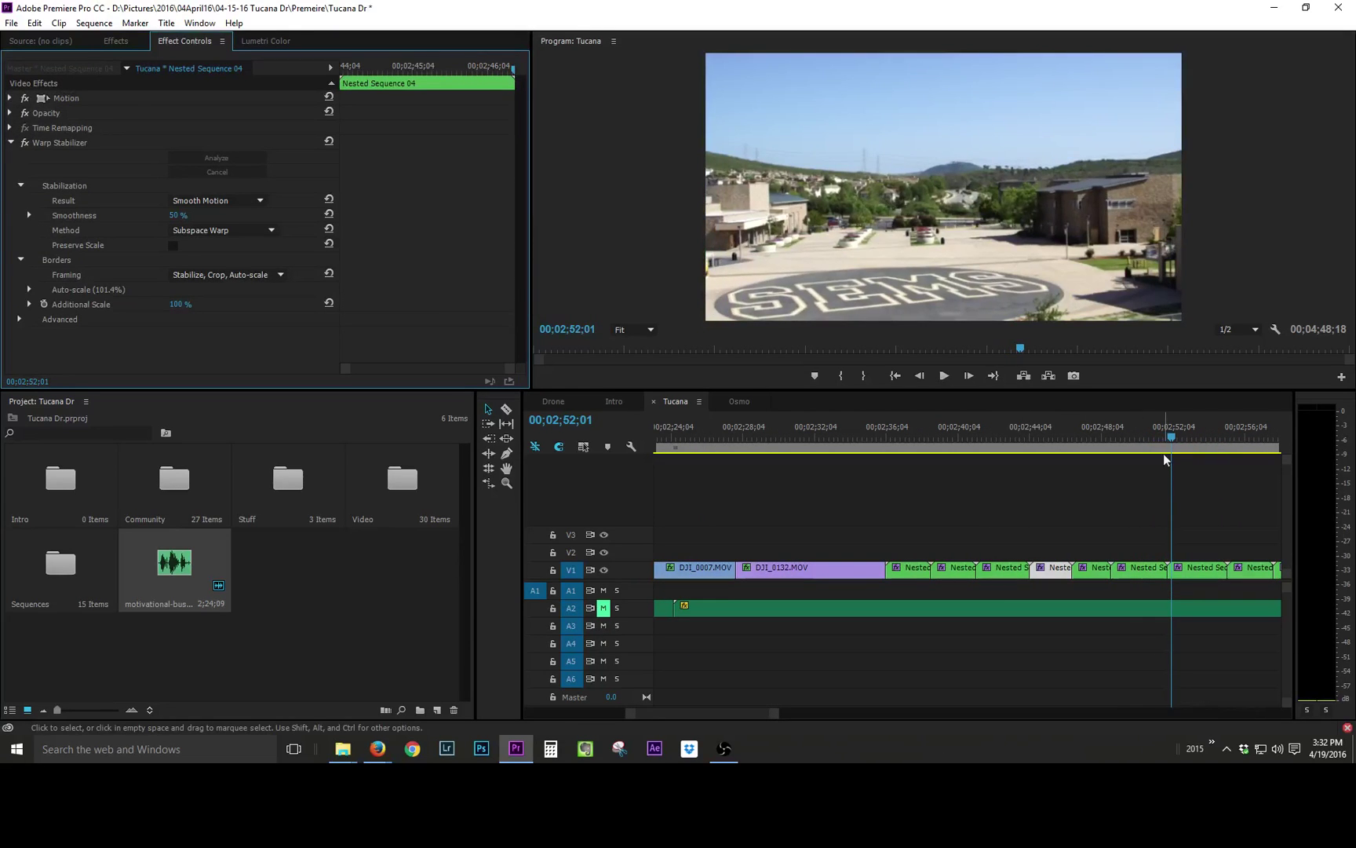
left_click(1154, 438)
left_click(1132, 570)
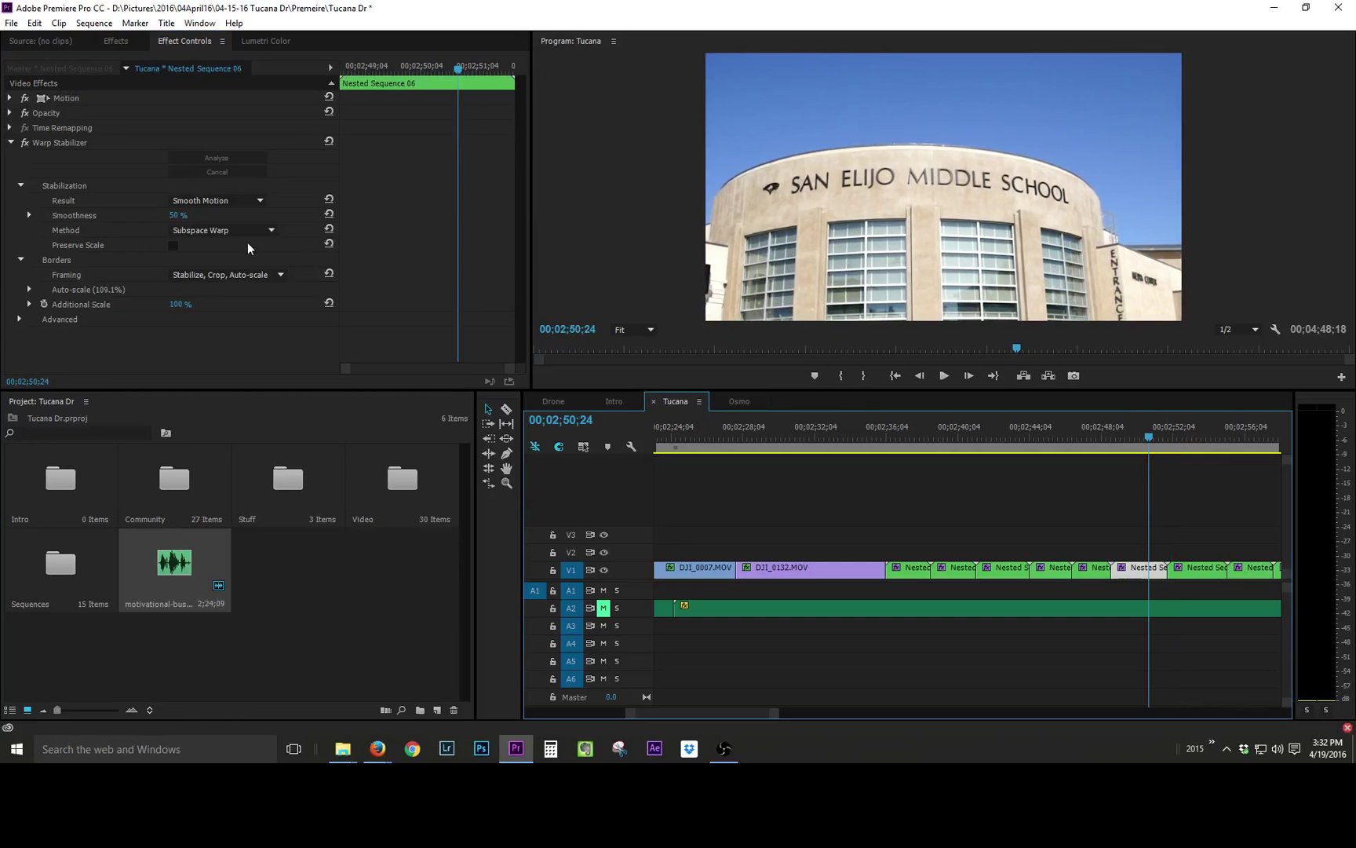
left_click(172, 216)
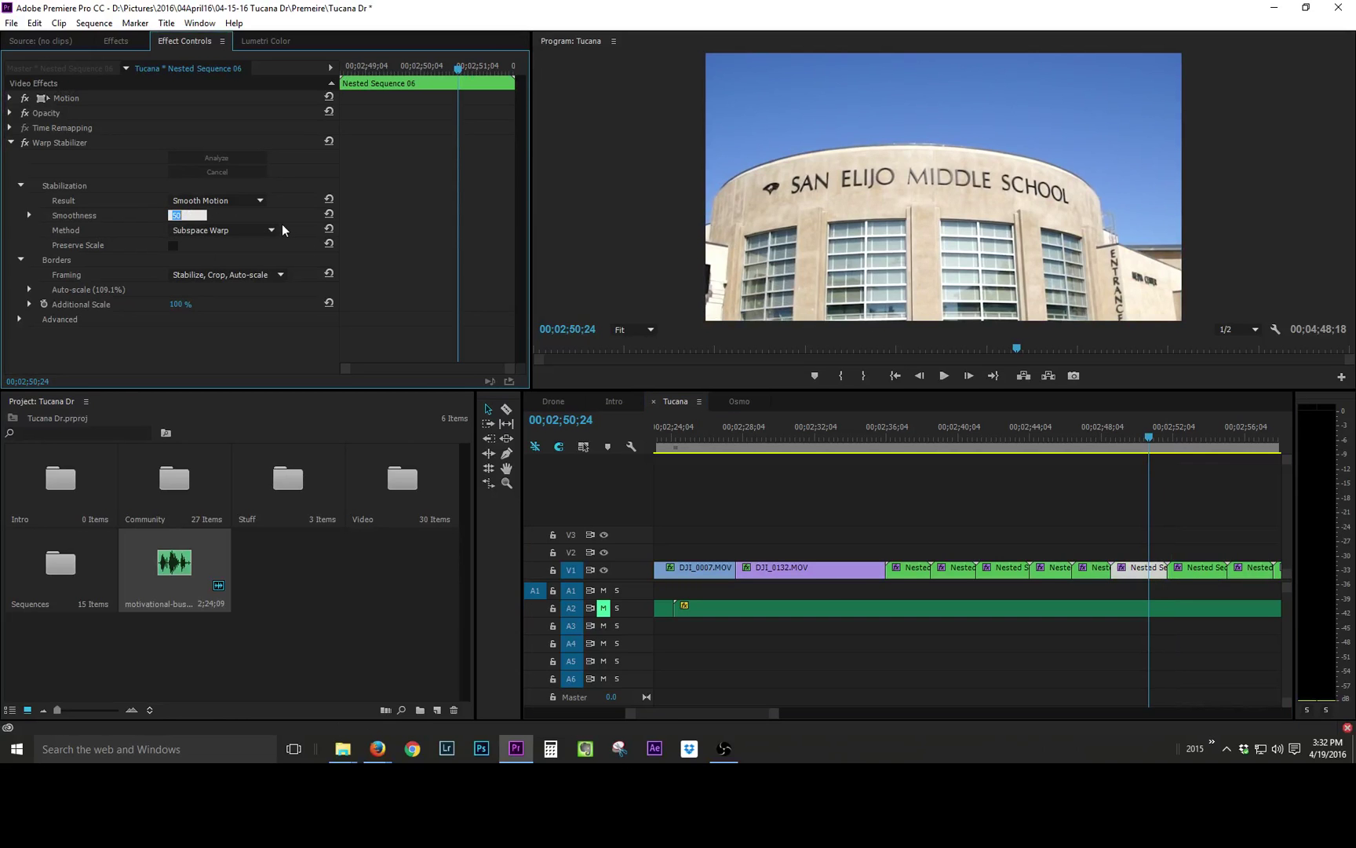
type("15")
key("Return")
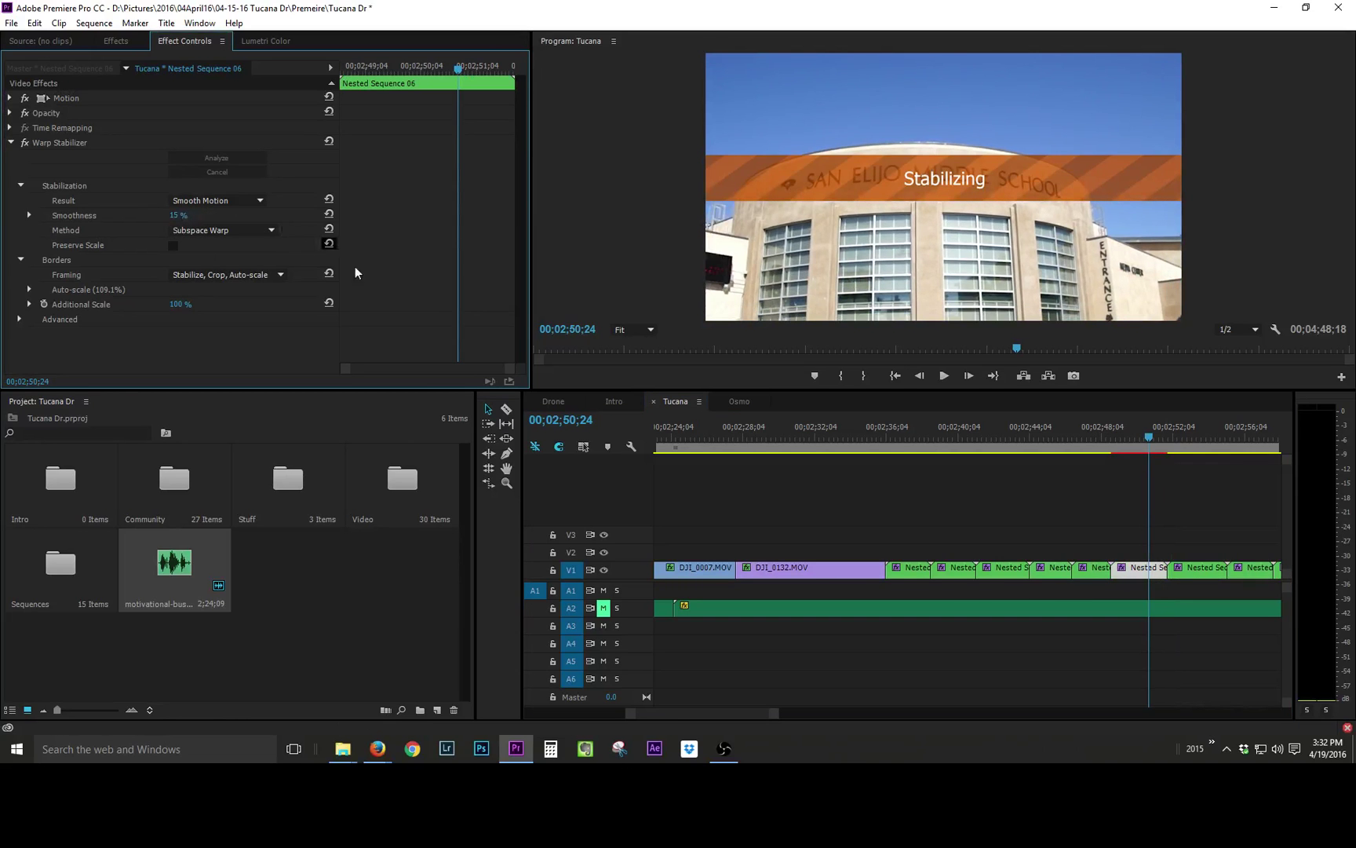
Step: Play back the remaining community clips and set Saturation to 128.8 on Nested Sequence 11, the man with the dog
left_click_drag(1119, 444, 1109, 450)
key("space")
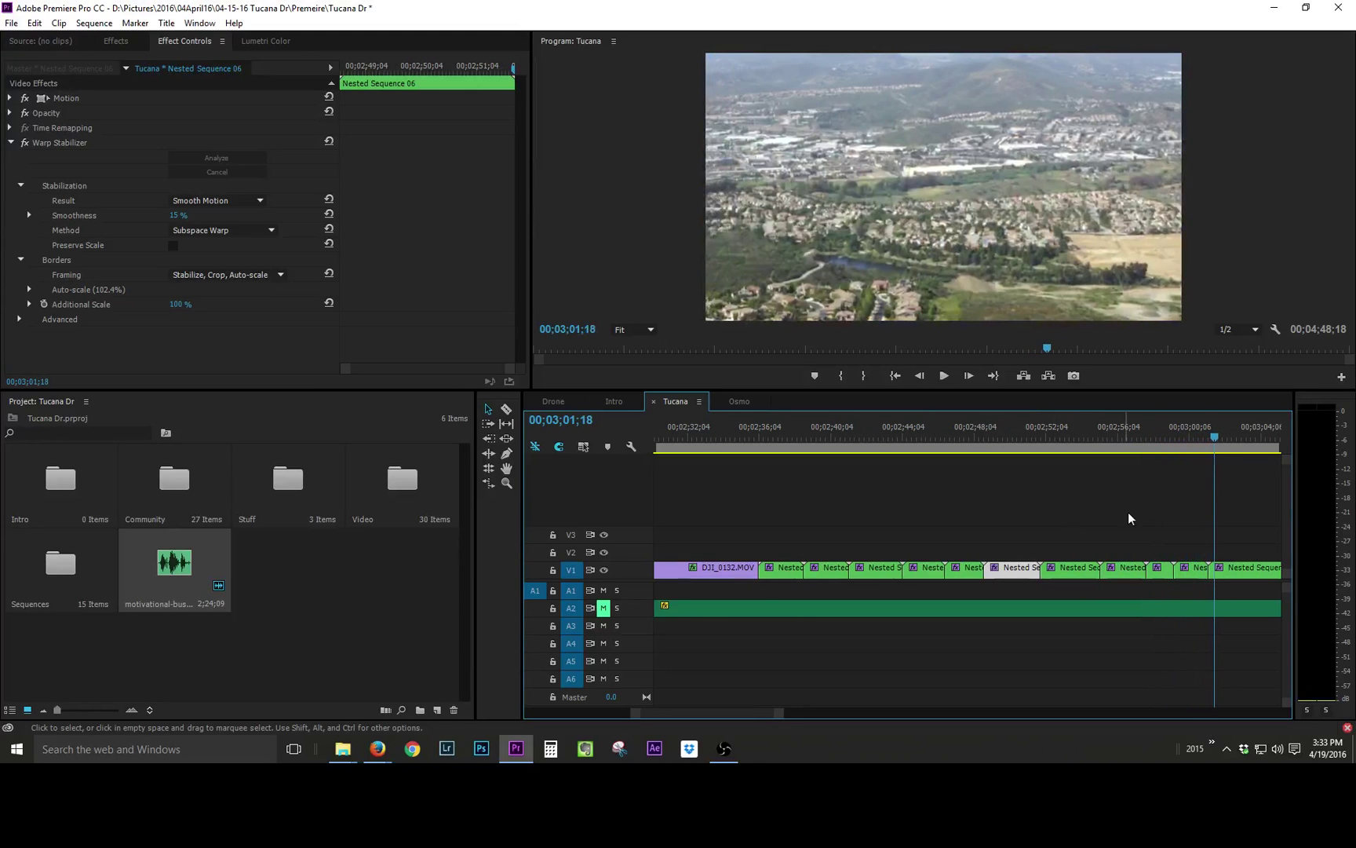
key("space")
left_click_drag(1210, 442, 1197, 443)
left_click(267, 42)
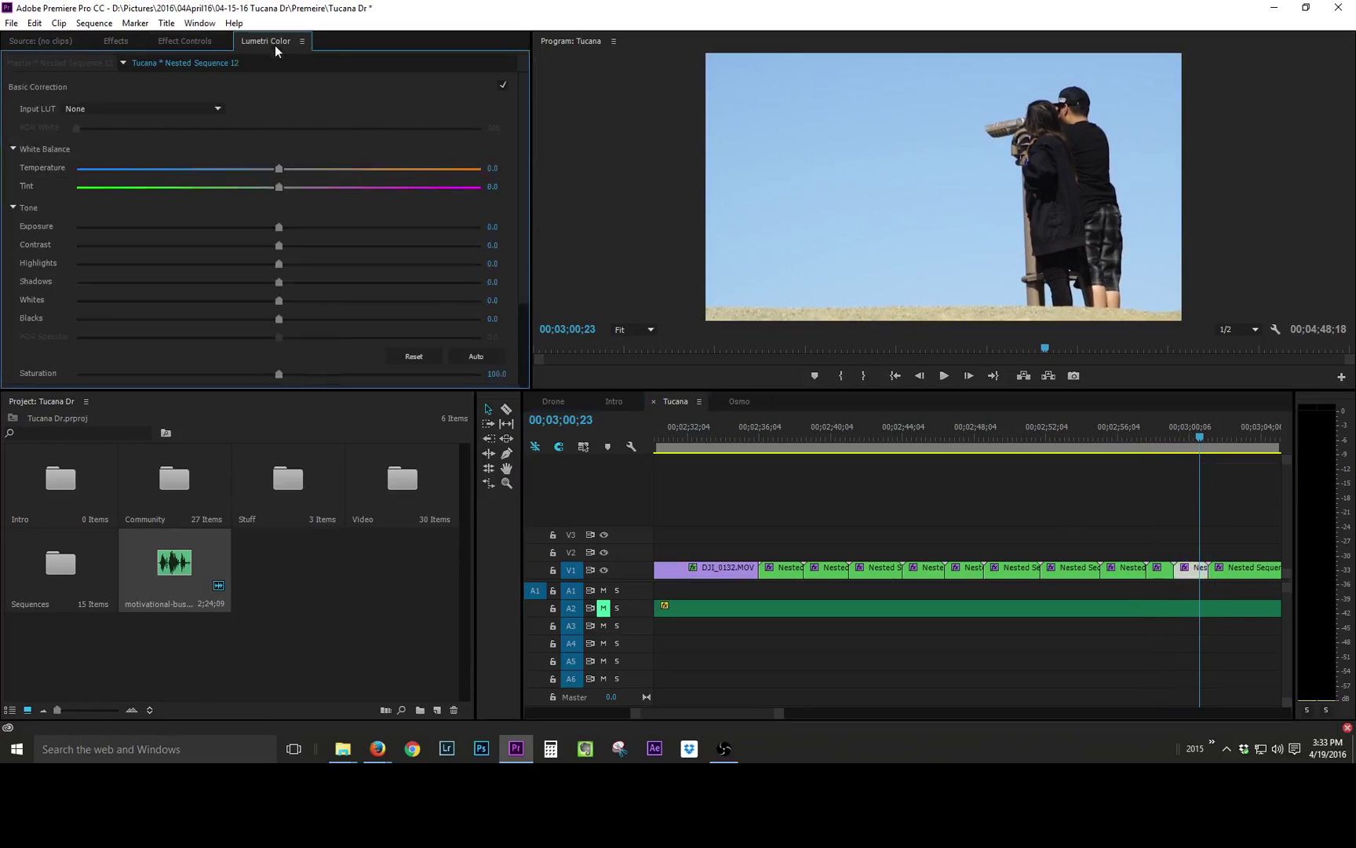
left_click_drag(1180, 432, 1161, 439)
left_click_drag(491, 374, 497, 372)
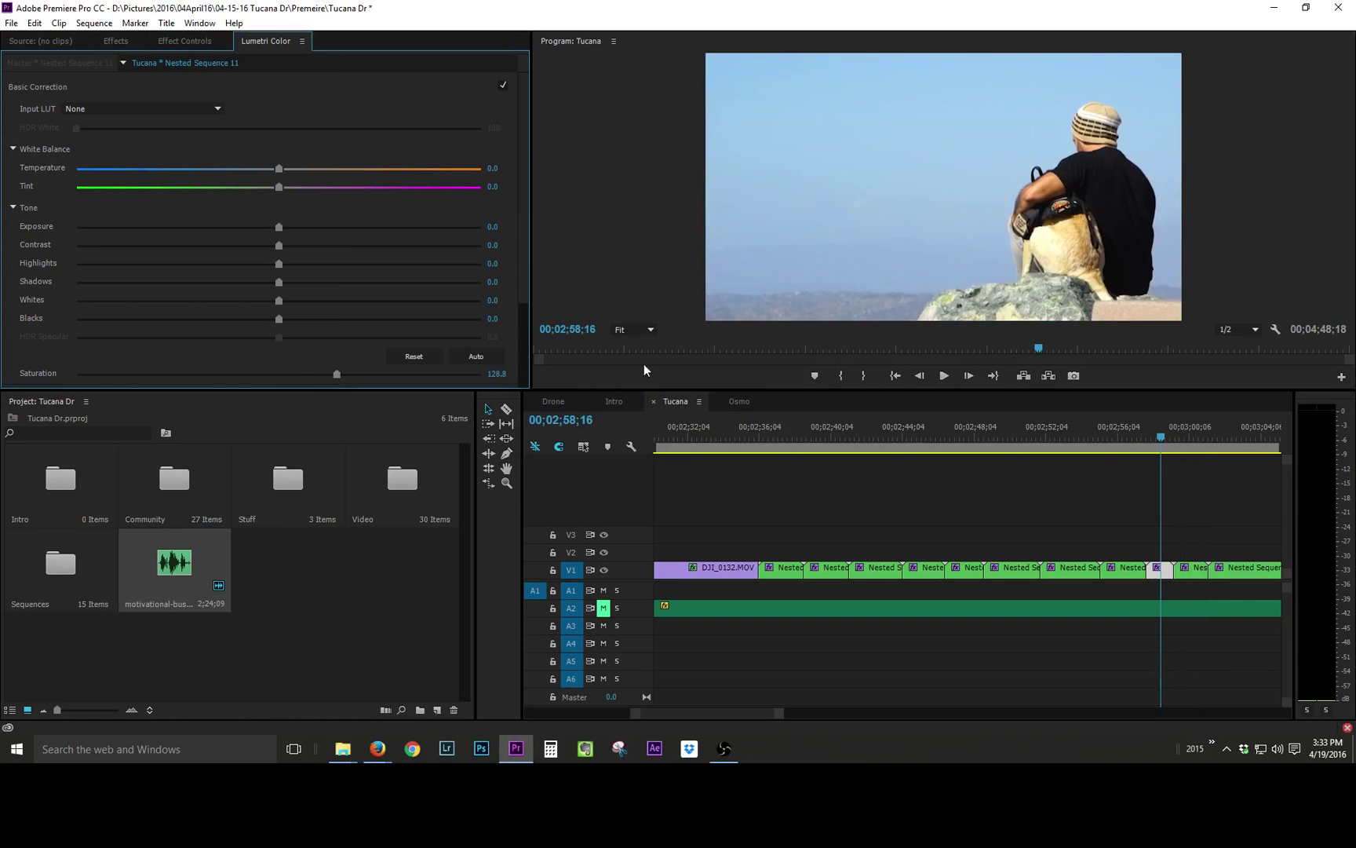
Step: Set Saturation to 126.0 on Nested Sequence 05, the San Marcos High School clip
left_click_drag(1161, 437, 980, 451)
left_click(348, 383)
left_click(1036, 444)
left_click_drag(280, 373, 331, 373)
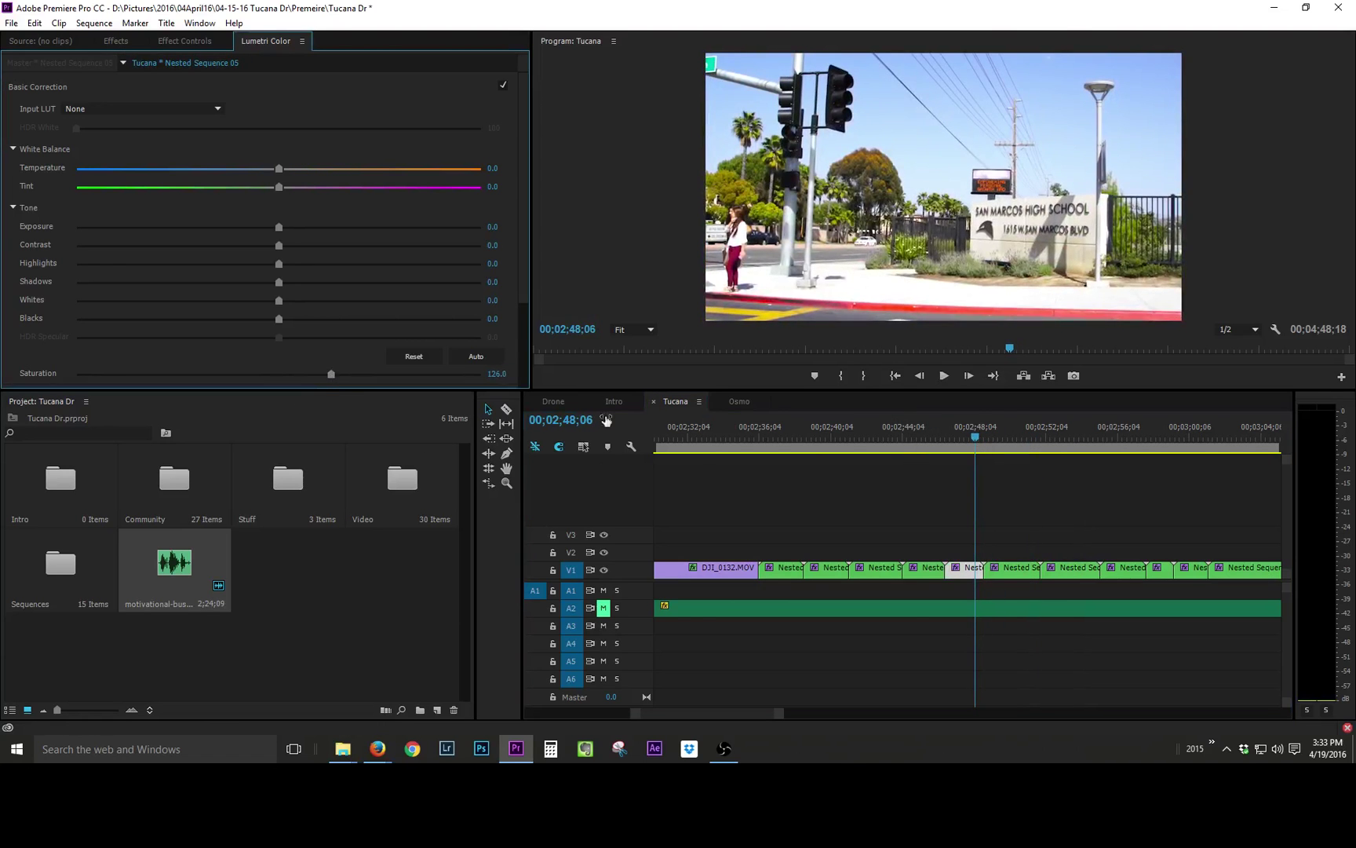
Step: Grade Nested Sequence 03, the driving range clip, with Temperature 6.1 and Saturation 130.9
left_click(972, 433)
left_click_drag(972, 435, 867, 441)
left_click_drag(296, 375, 342, 374)
left_click_drag(281, 174, 285, 175)
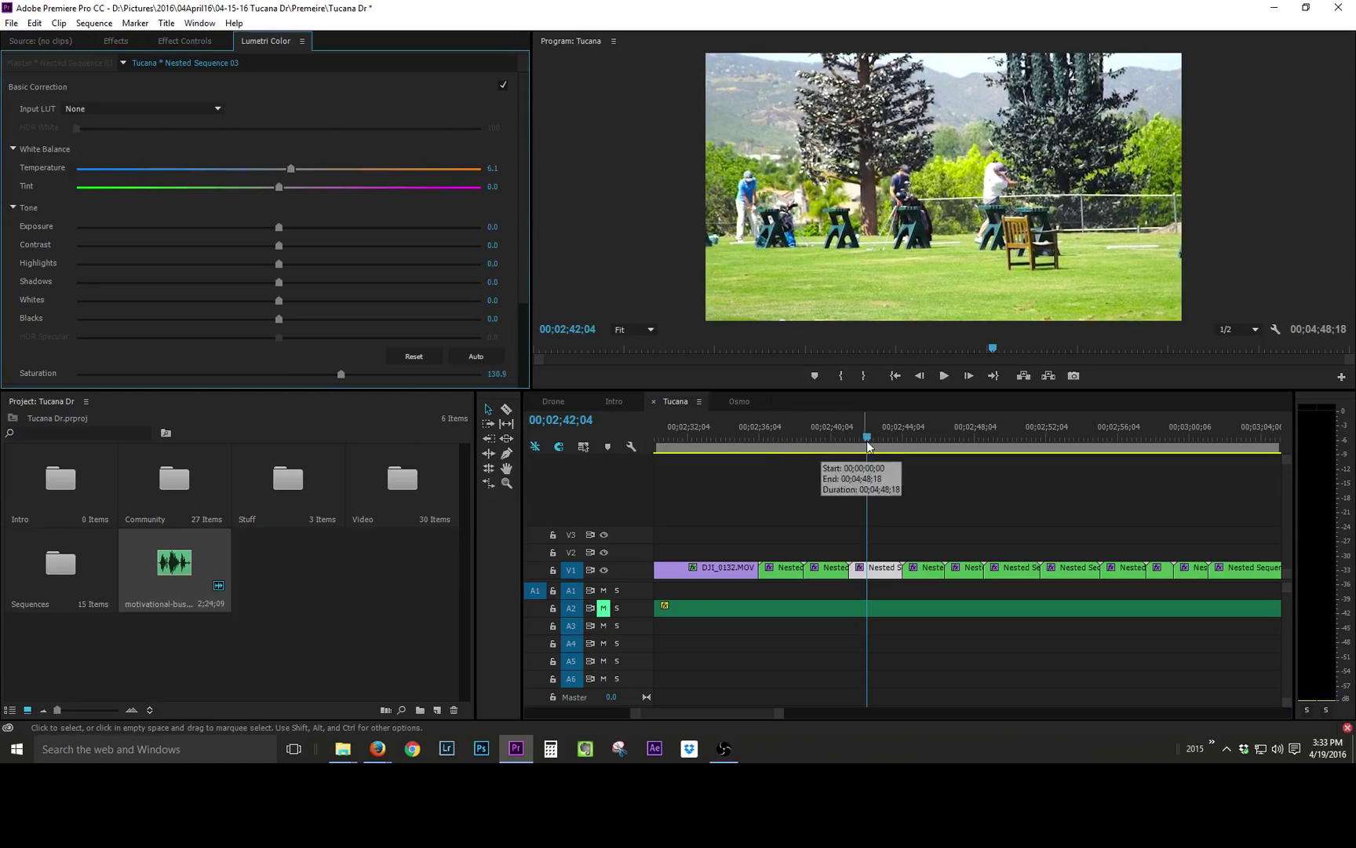
Step: Set Saturation to 114.8 on Nested Sequence 02, the putting green, and 115.2 on Nested Sequence 01, the golf course sign
left_click_drag(866, 441, 834, 442)
left_click_drag(279, 374, 309, 373)
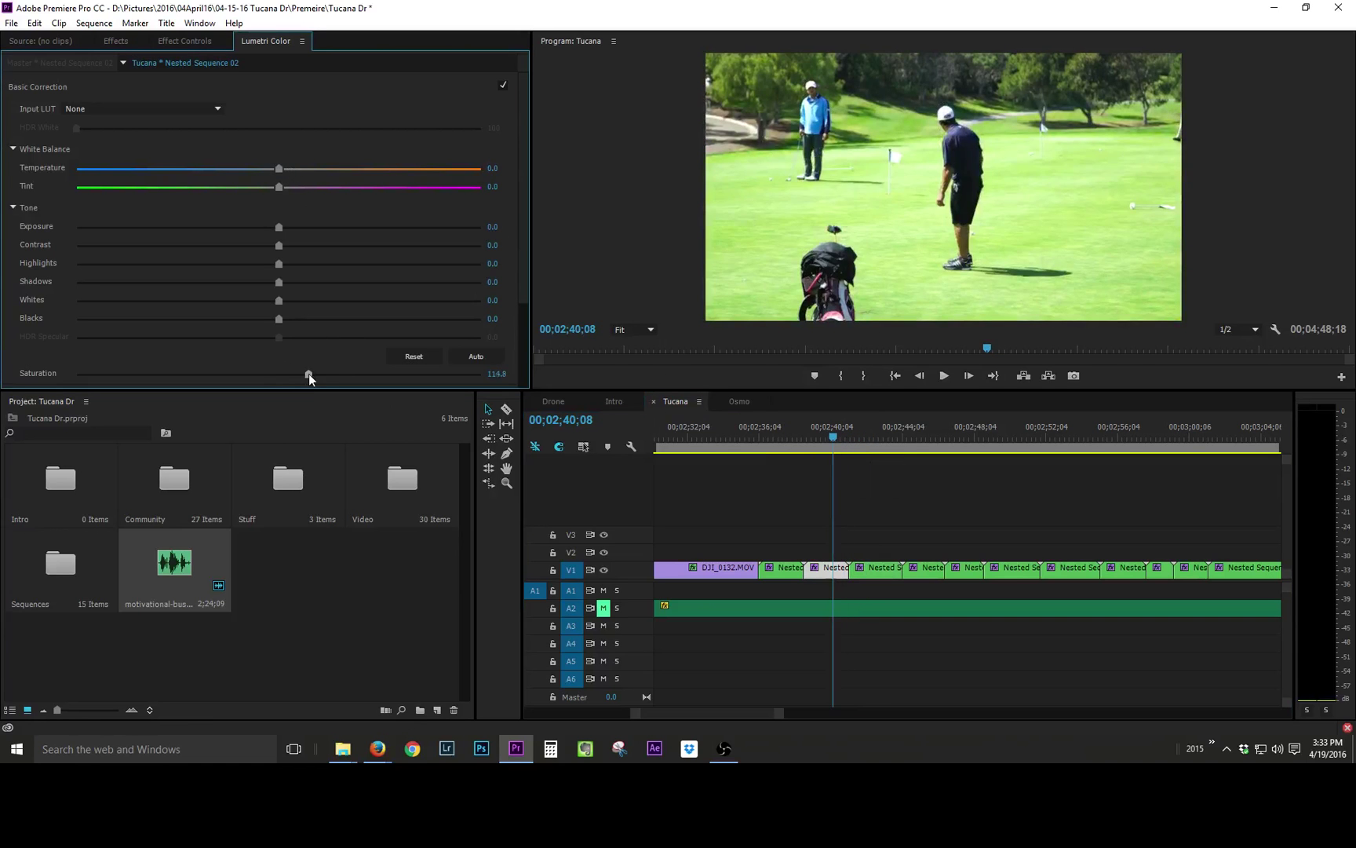
left_click(784, 437)
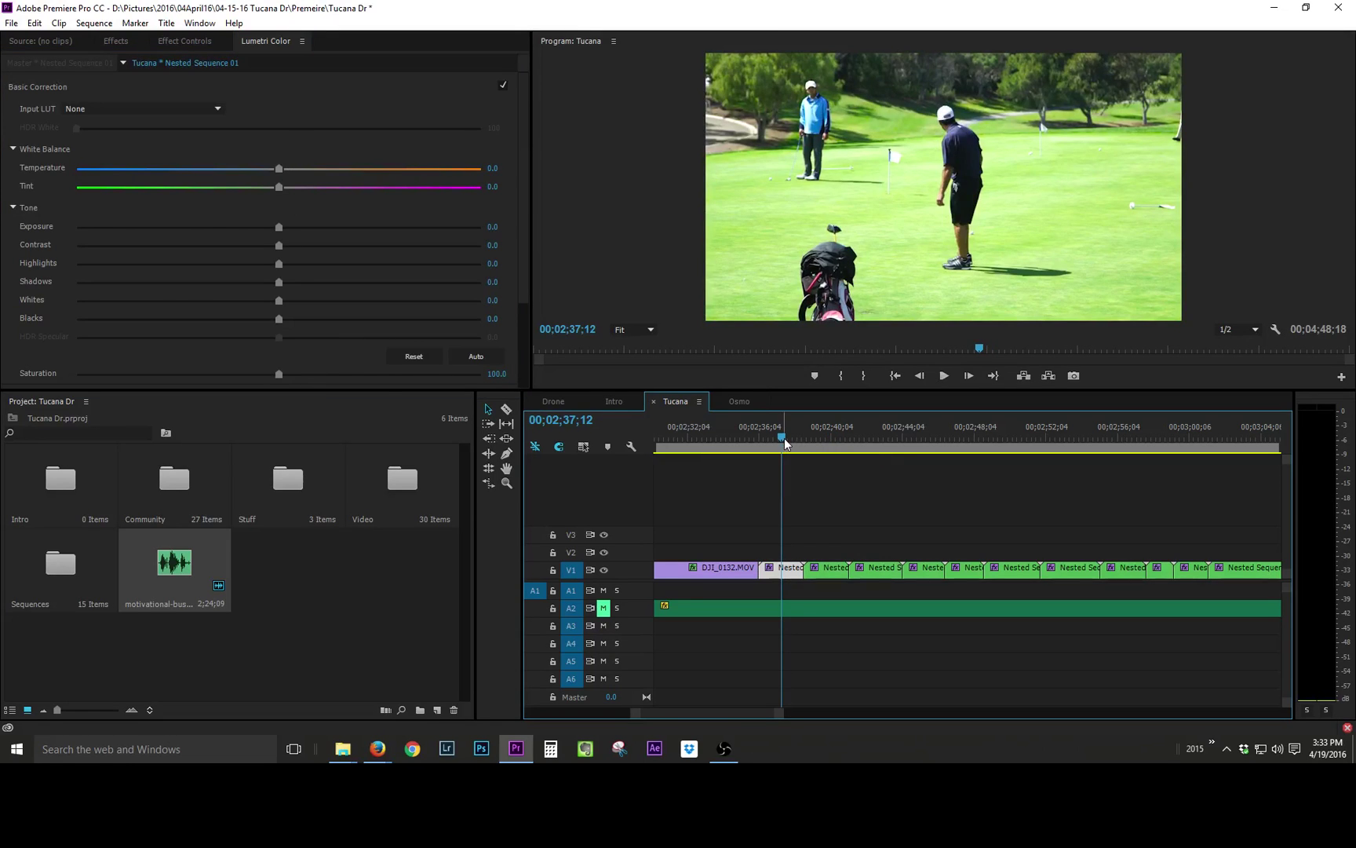
left_click_drag(279, 374, 311, 377)
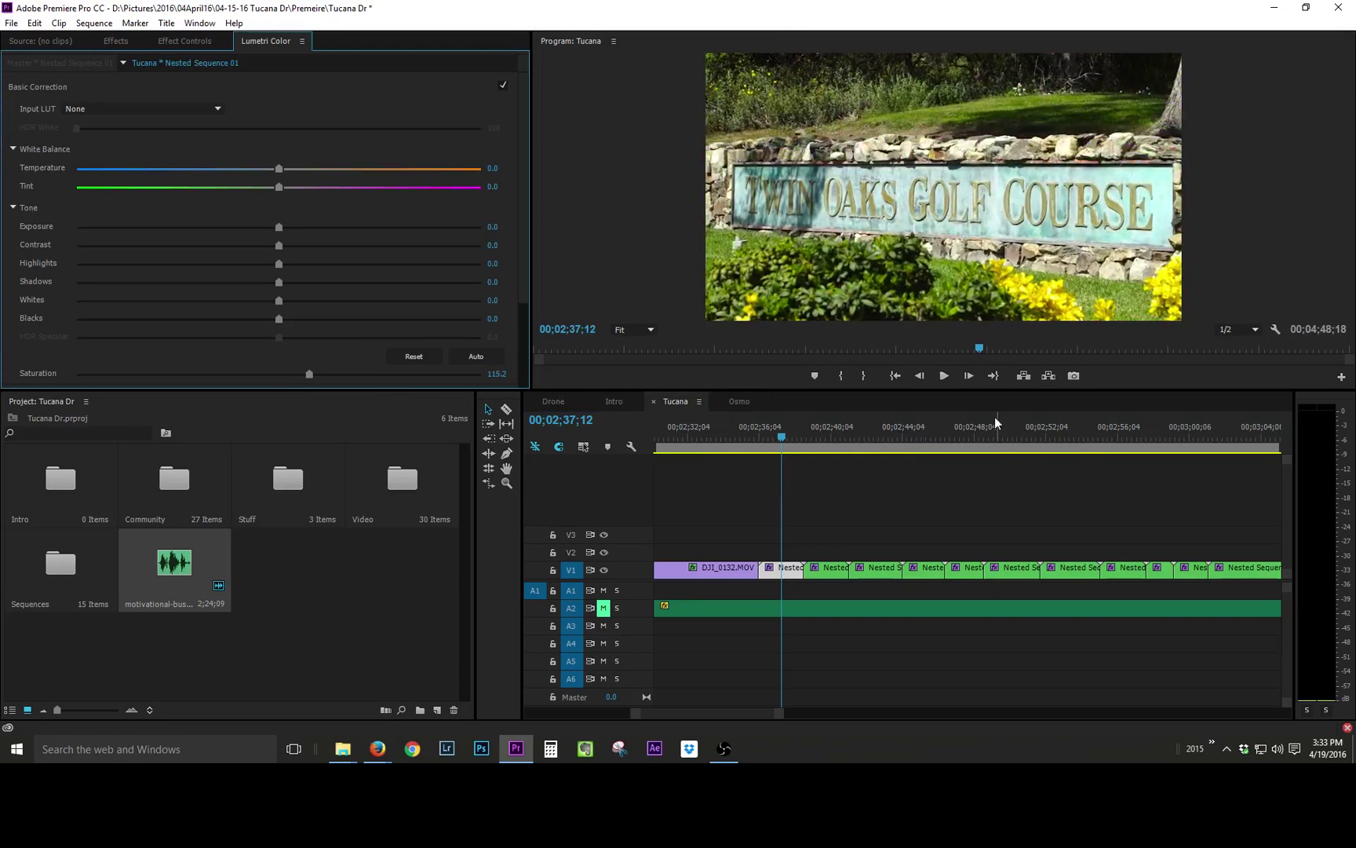
Step: Play the last community clips and move Nested Sequence 13, the city overlook shot, up to video track V2
left_click_drag(995, 423, 1116, 437)
key("space")
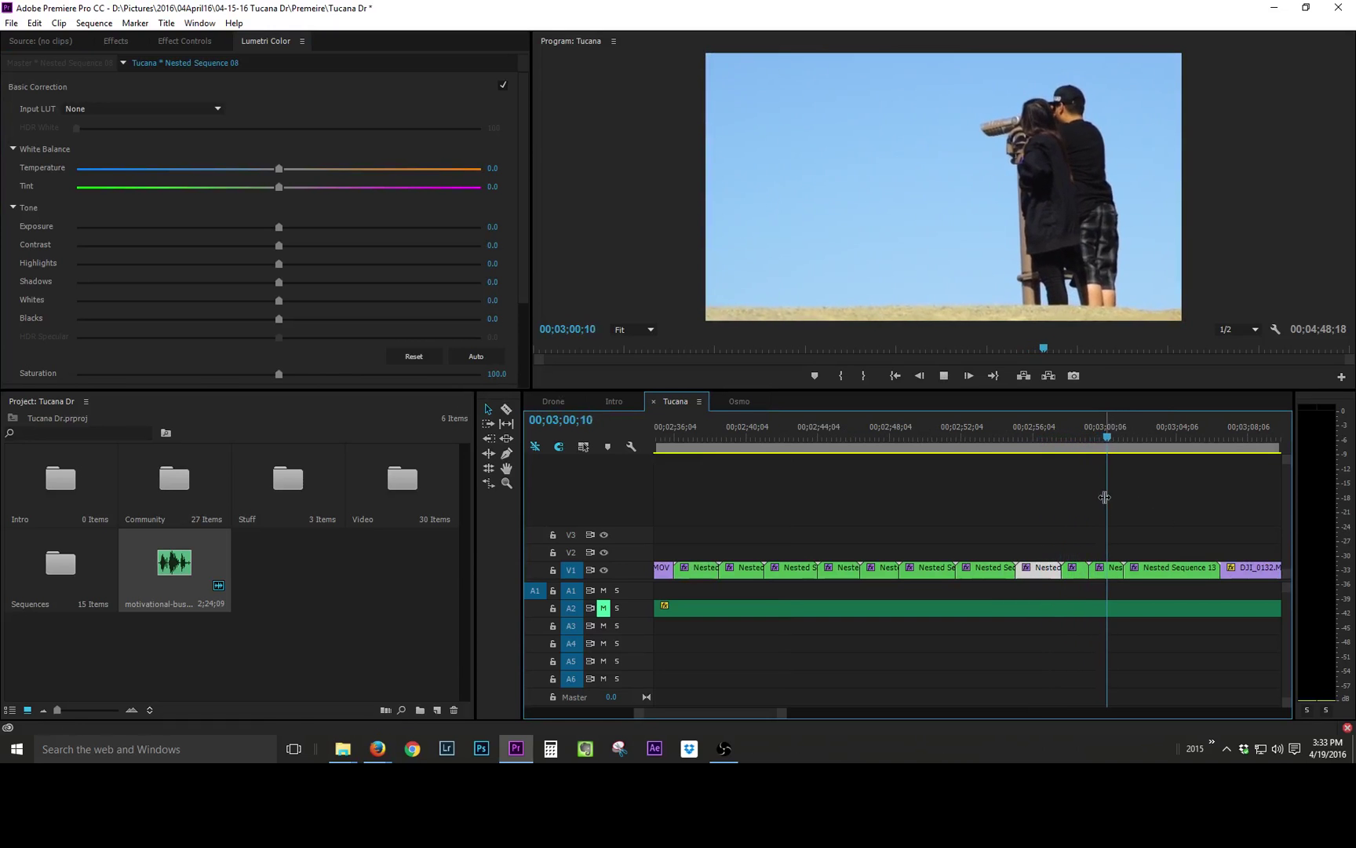
left_click(1165, 568)
key("space")
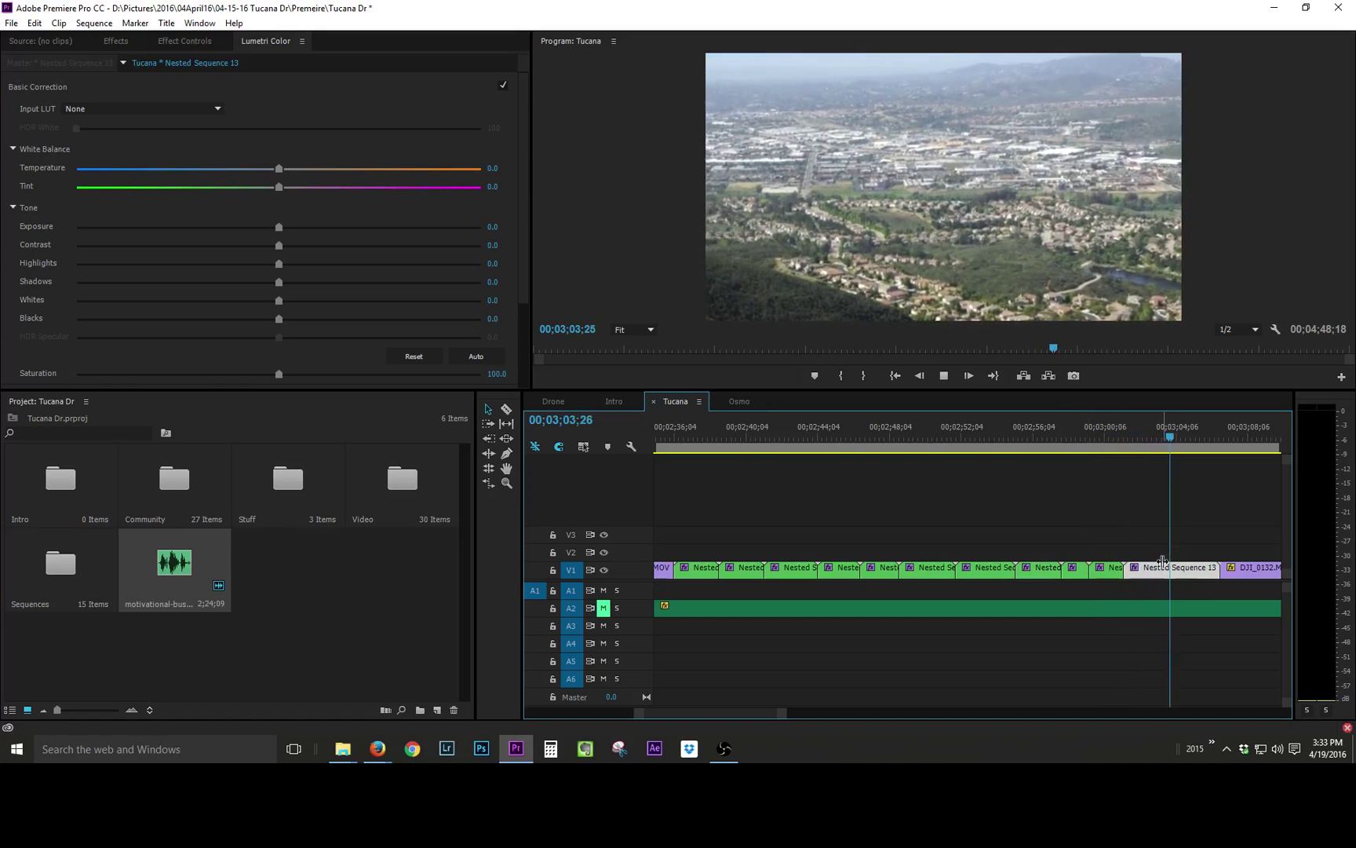
key("space")
left_click_drag(1193, 567, 1189, 550)
right_click(1177, 549)
key("Escape")
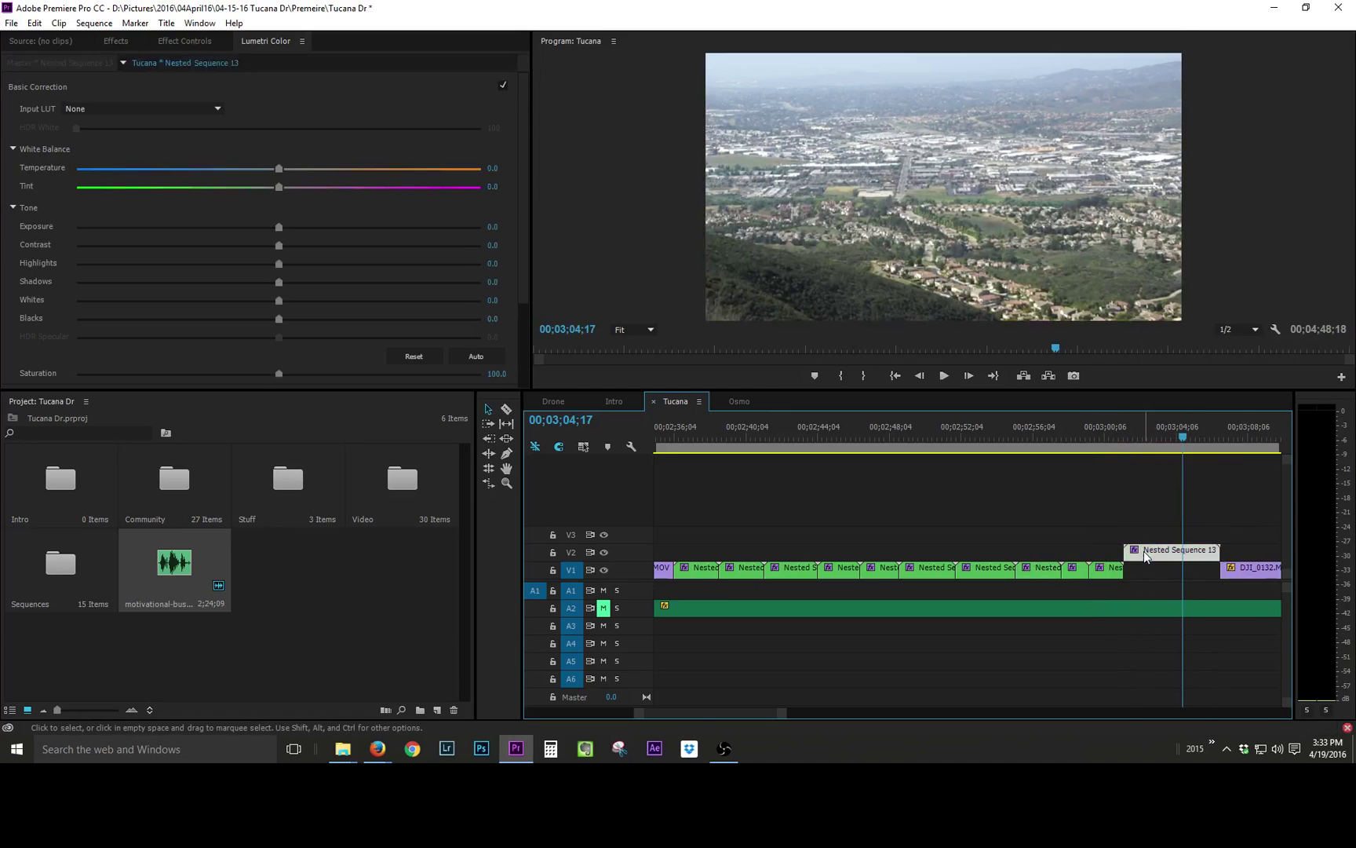
Step: Set the speed of 00067.MTS inside Nested Sequence 13 to 50% and return to the Tucana sequence
double_click(1143, 551)
right_click(691, 567)
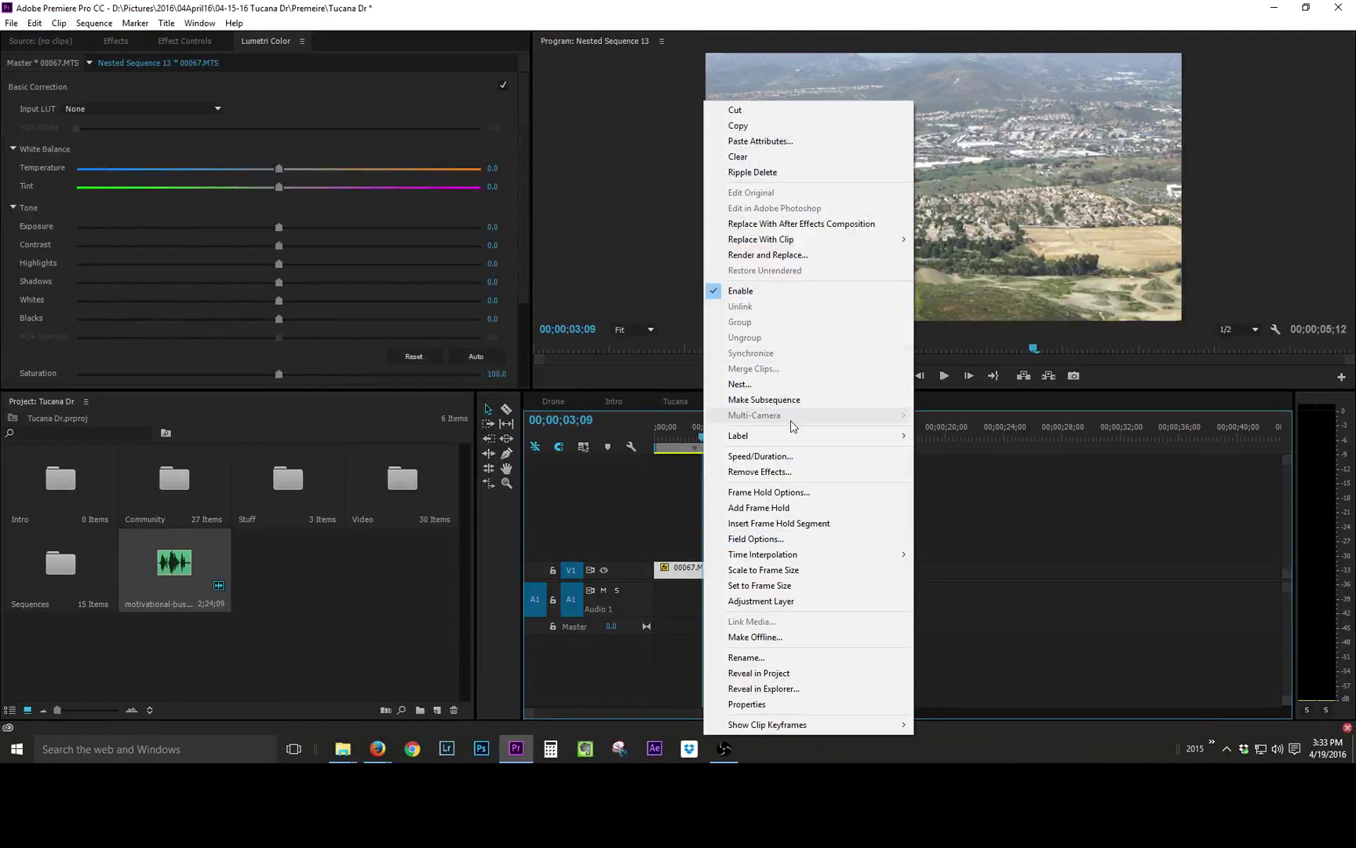
left_click(794, 456)
type("50")
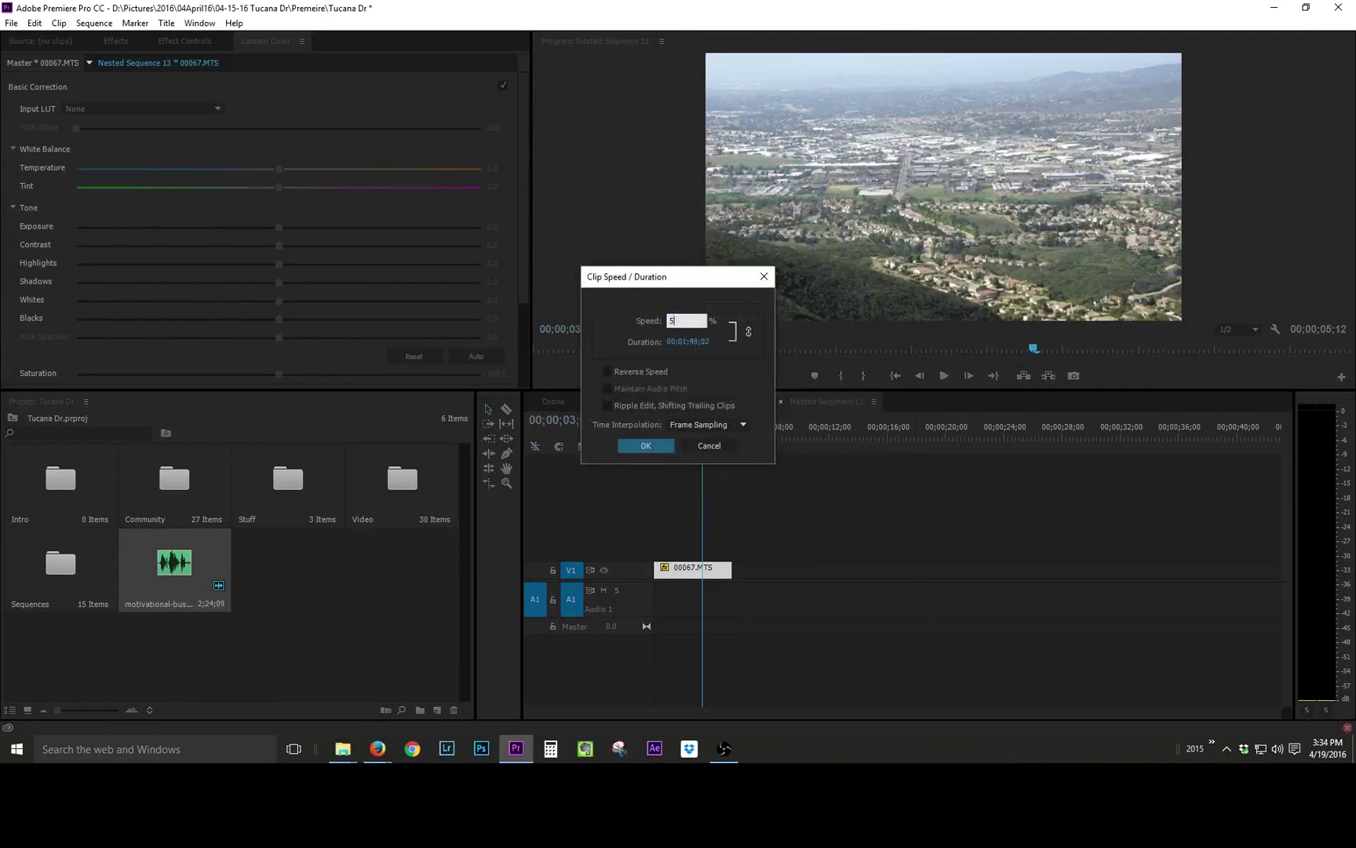
key("Return")
left_click(725, 401)
left_click(689, 401)
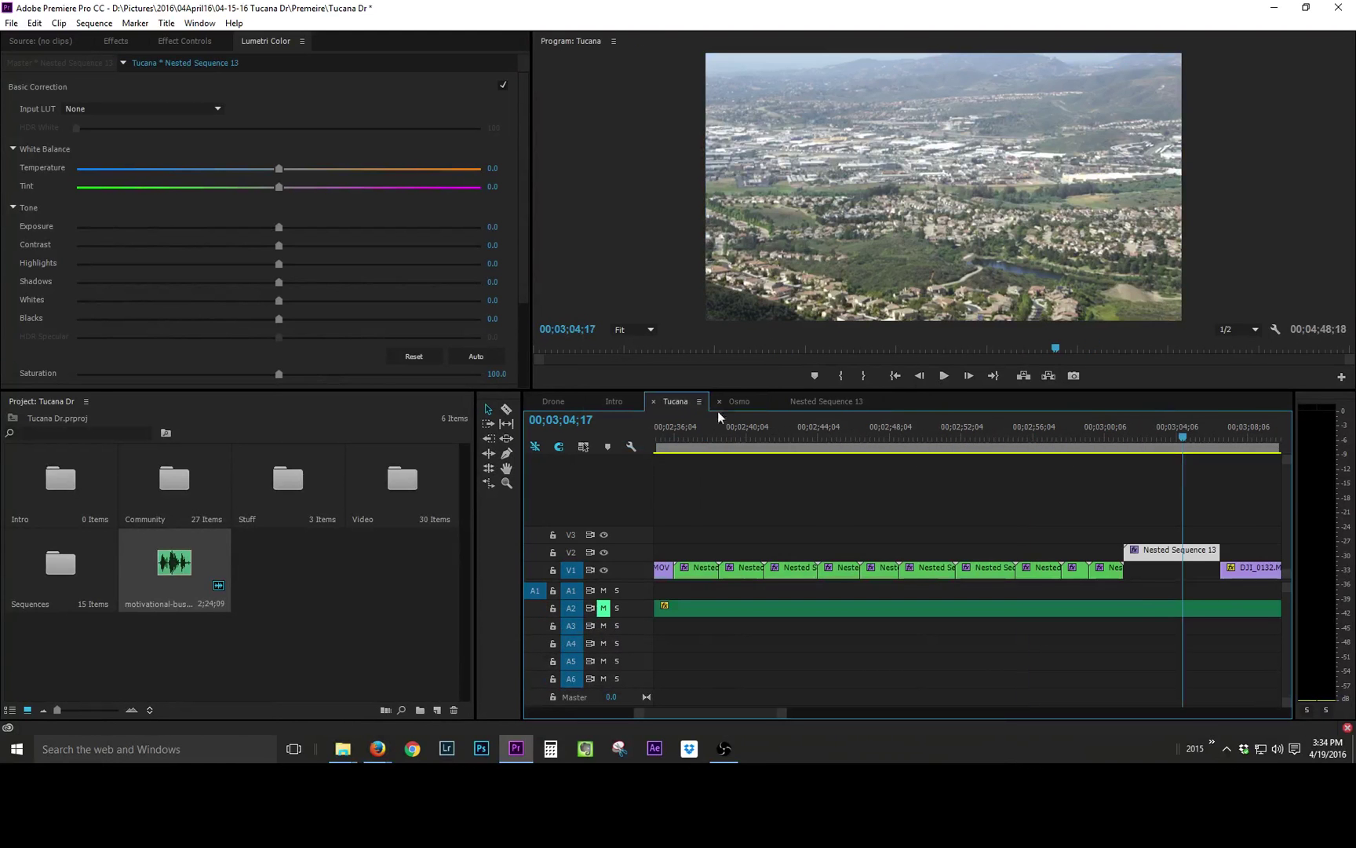
Step: Preview Nested Sequence 13 at its new speed, re-run its Warp Stabilizer analysis, and save the project
left_click(1115, 447)
key("space")
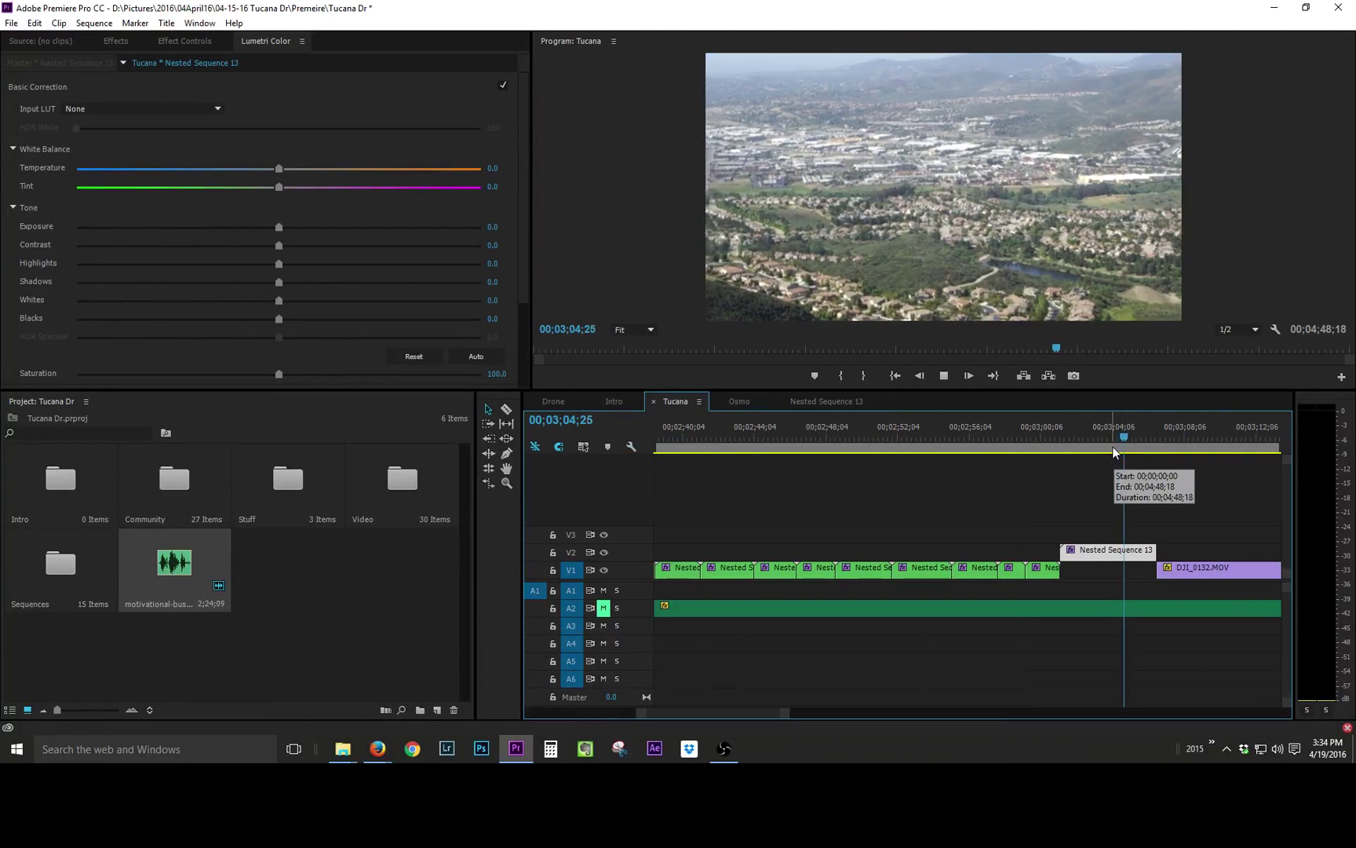
key("space")
left_click(192, 47)
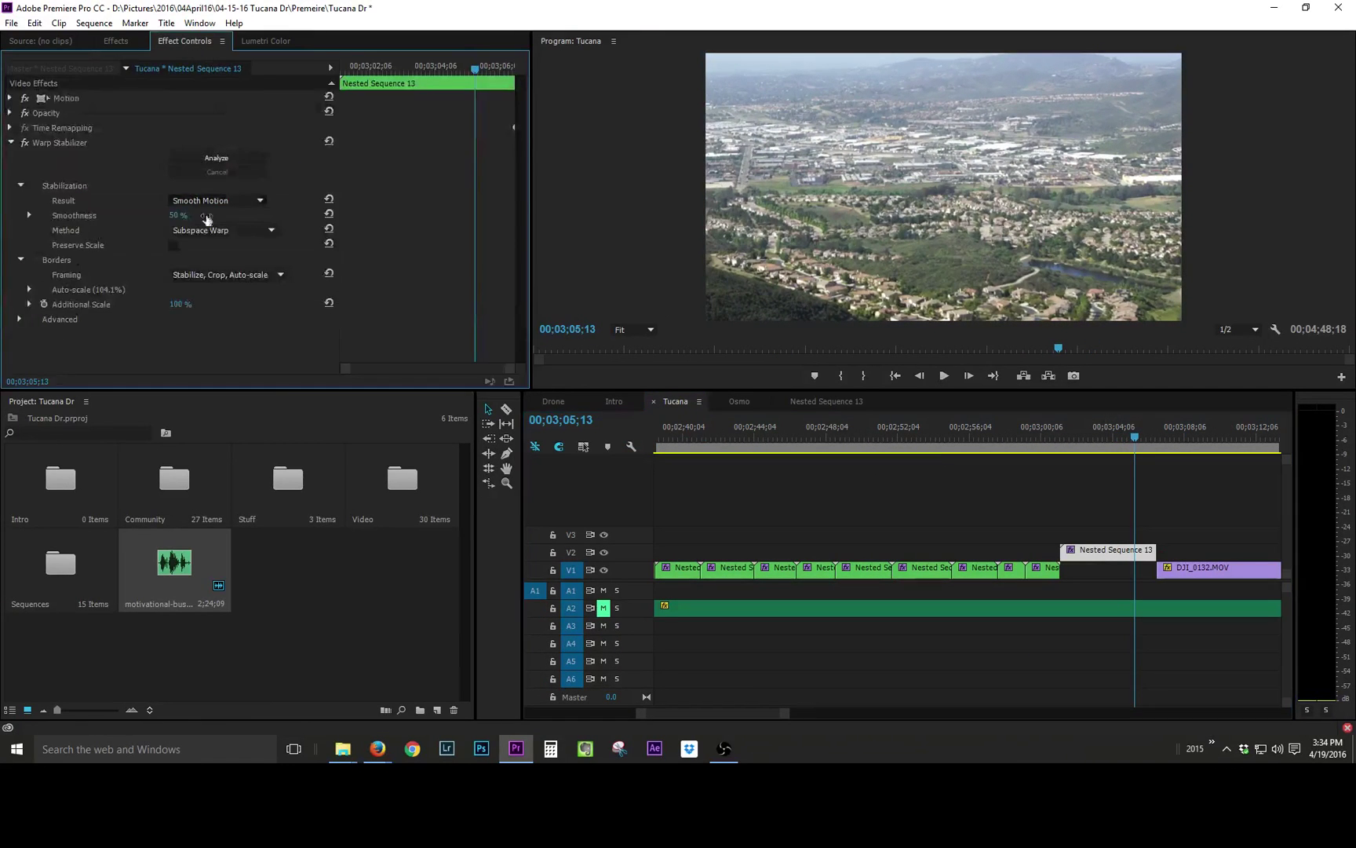
left_click(230, 157)
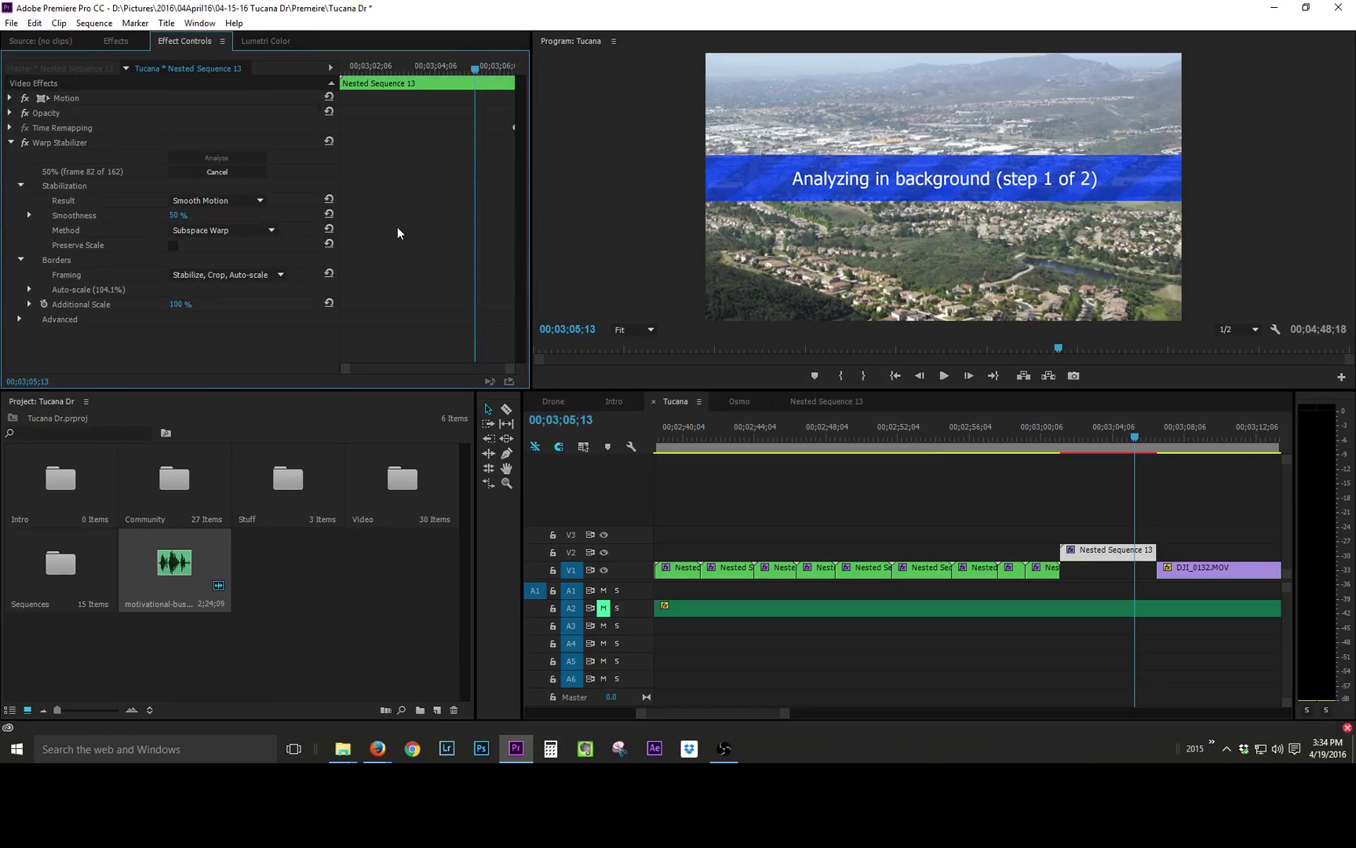
key("ctrl+s")
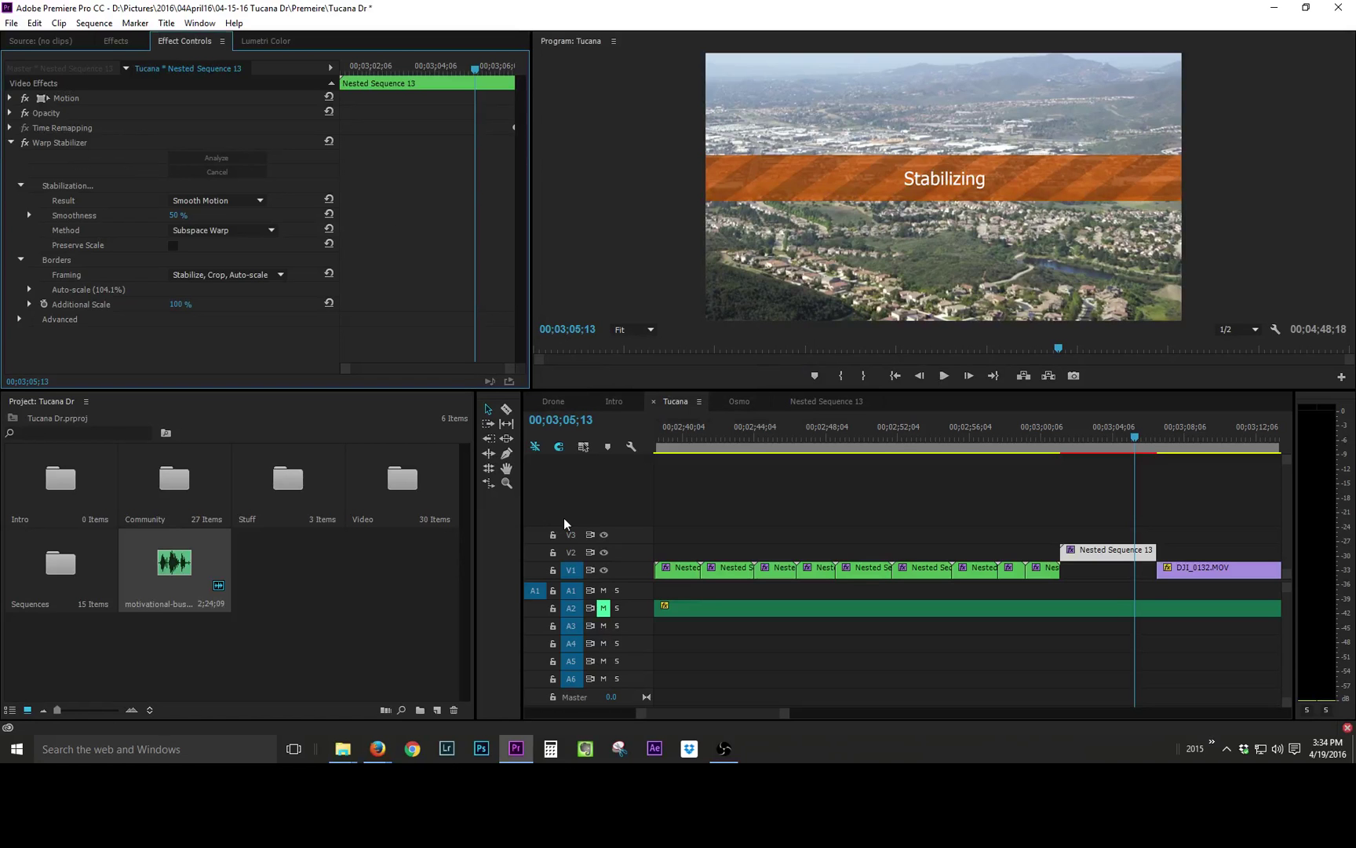
Step: Play back the stabilized Nested Sequence 13 and grade it with Temperature -6.1, Blacks -20.1 and Saturation 142.4
left_click_drag(1074, 441, 1057, 443)
key("space")
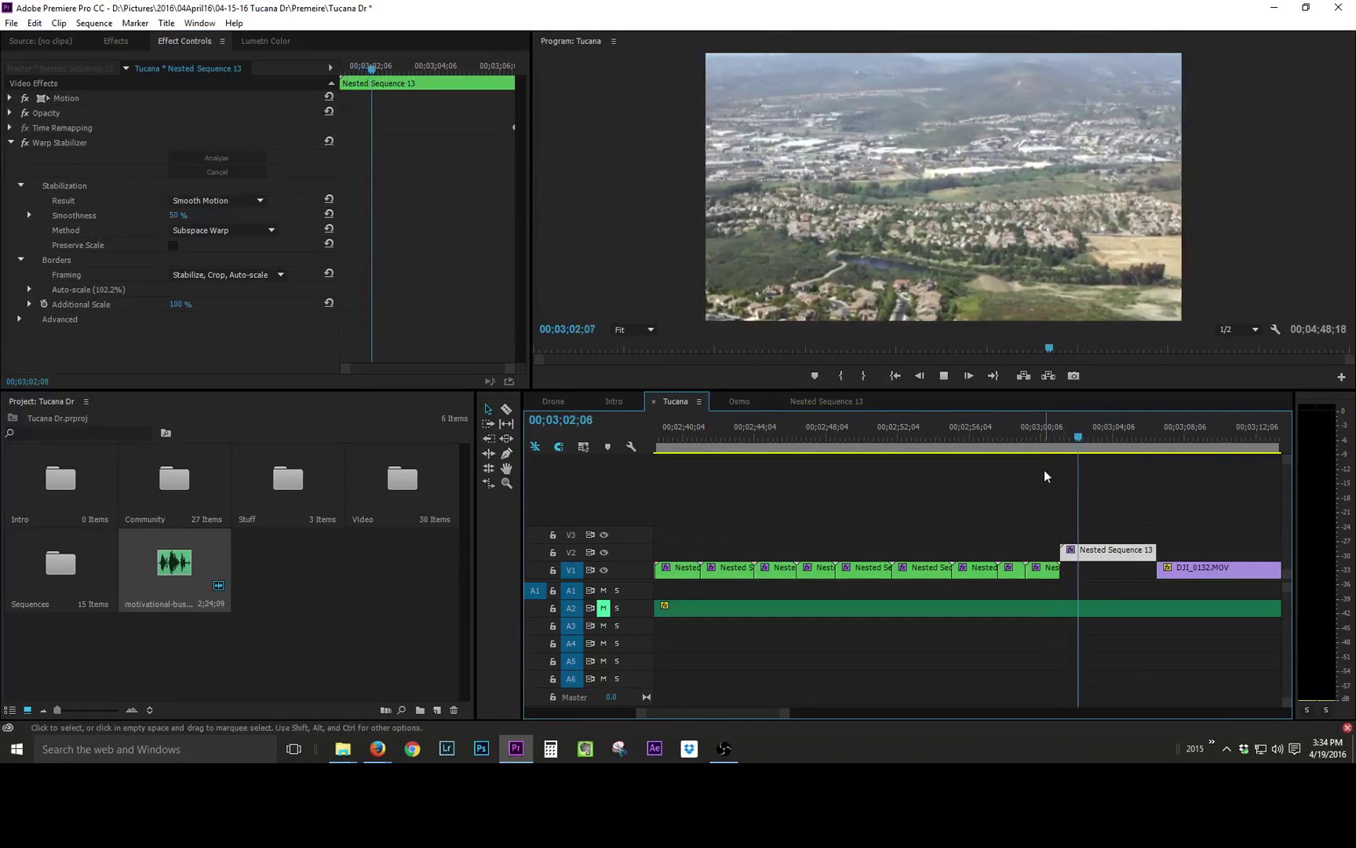
key("space")
left_click(283, 43)
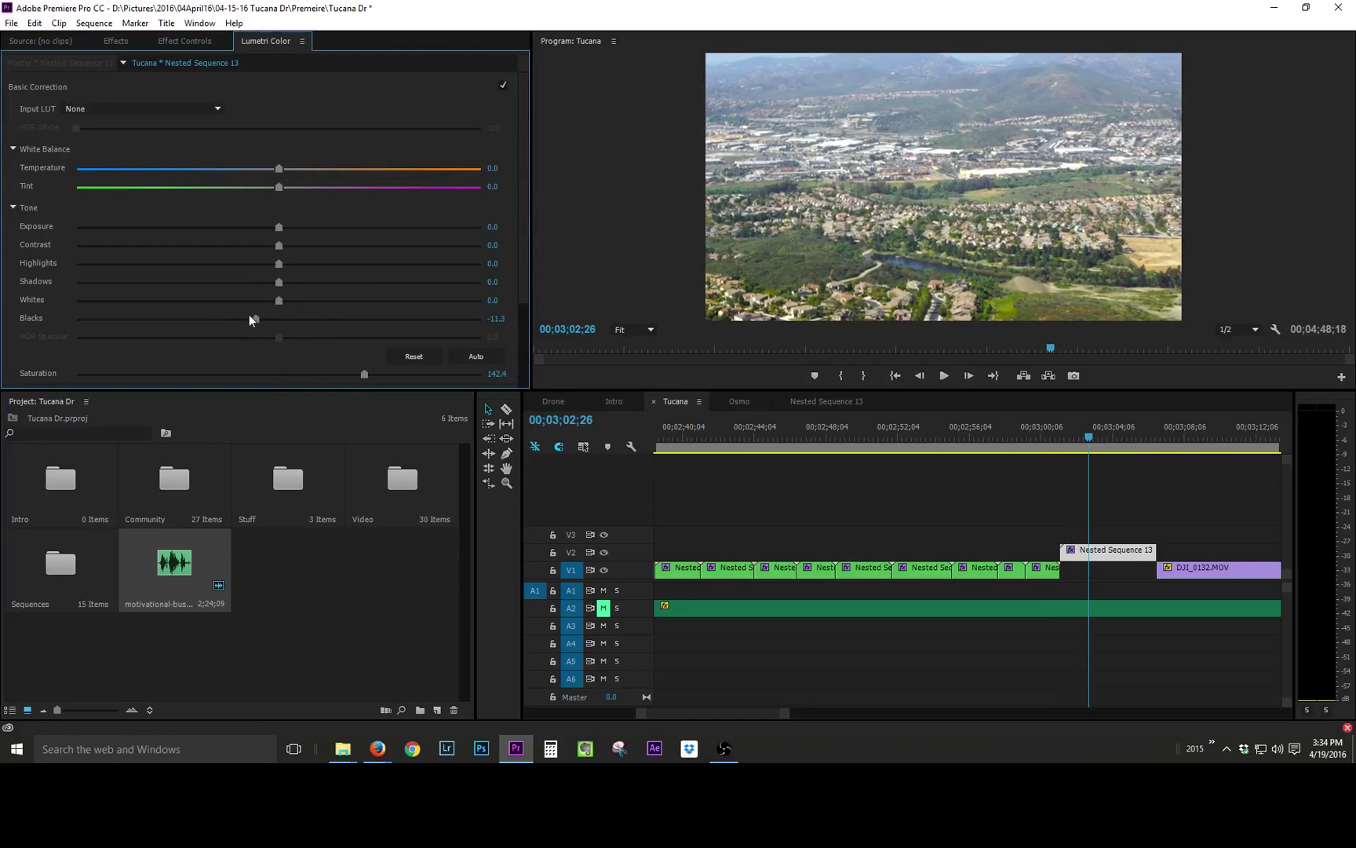
key("space")
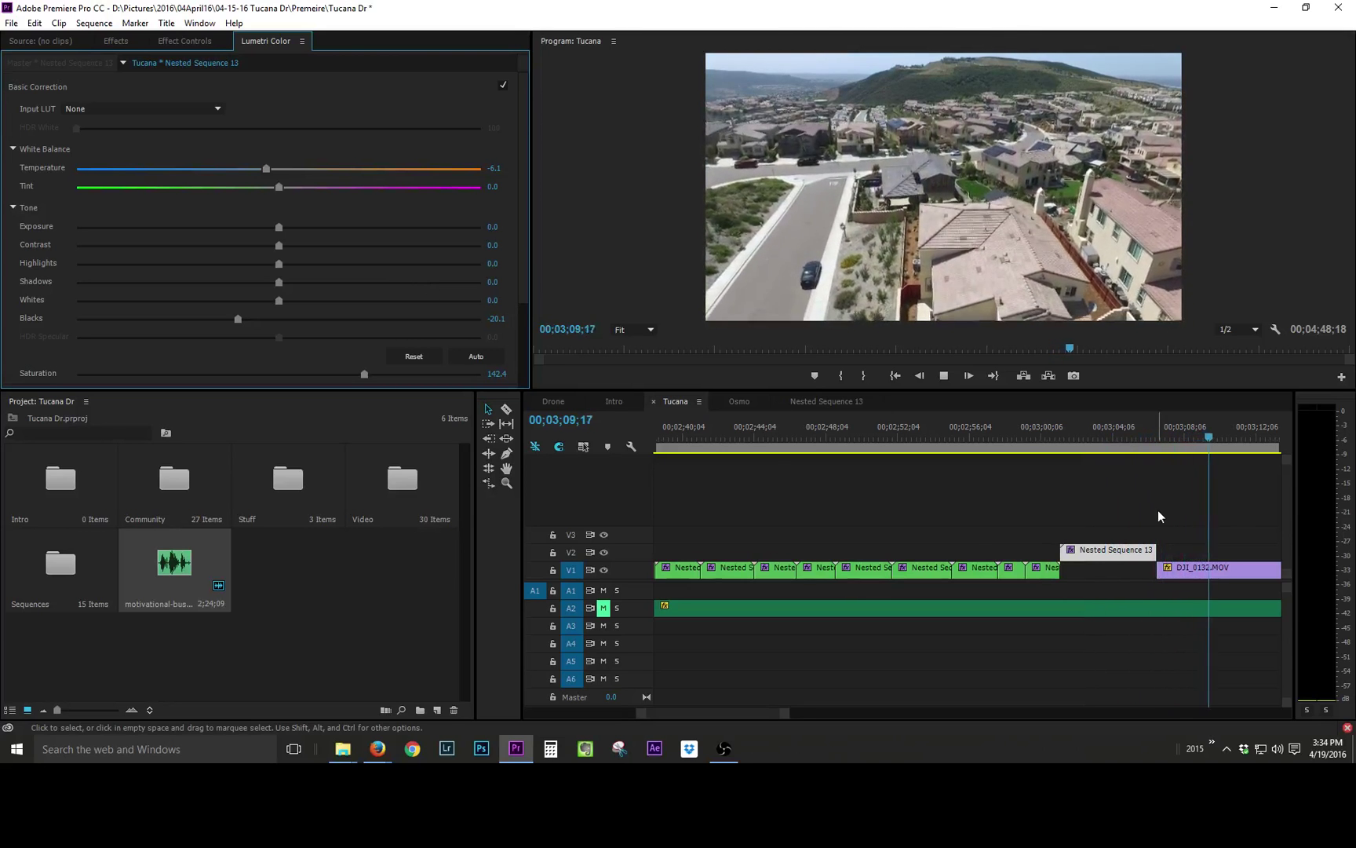
Step: Place the Bottom-Corner-WR-logo image from the Stuff bin on track V4, ending with the final DJI_0132.MOV clip
scroll(1141, 508, "down", 4)
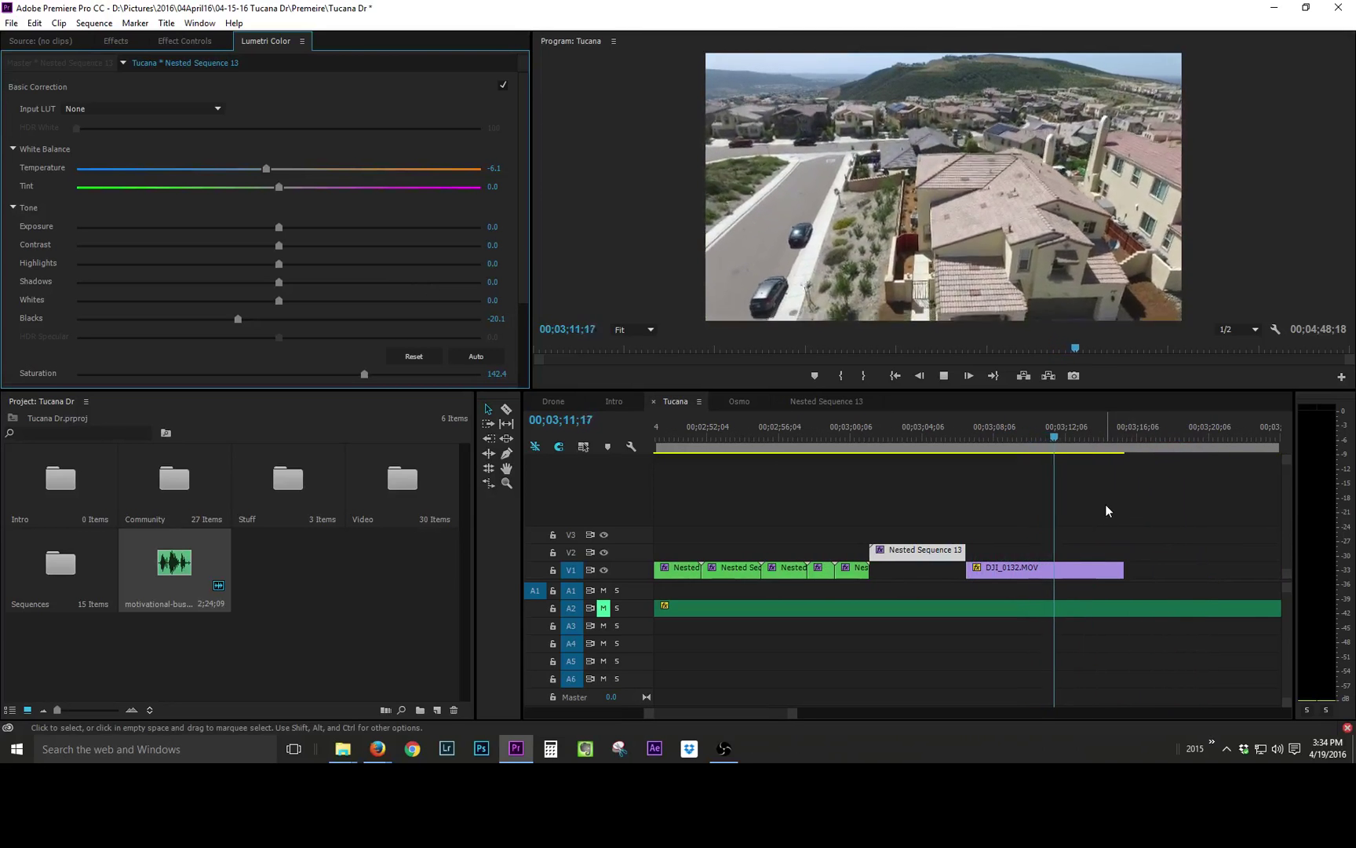
left_click(1095, 570)
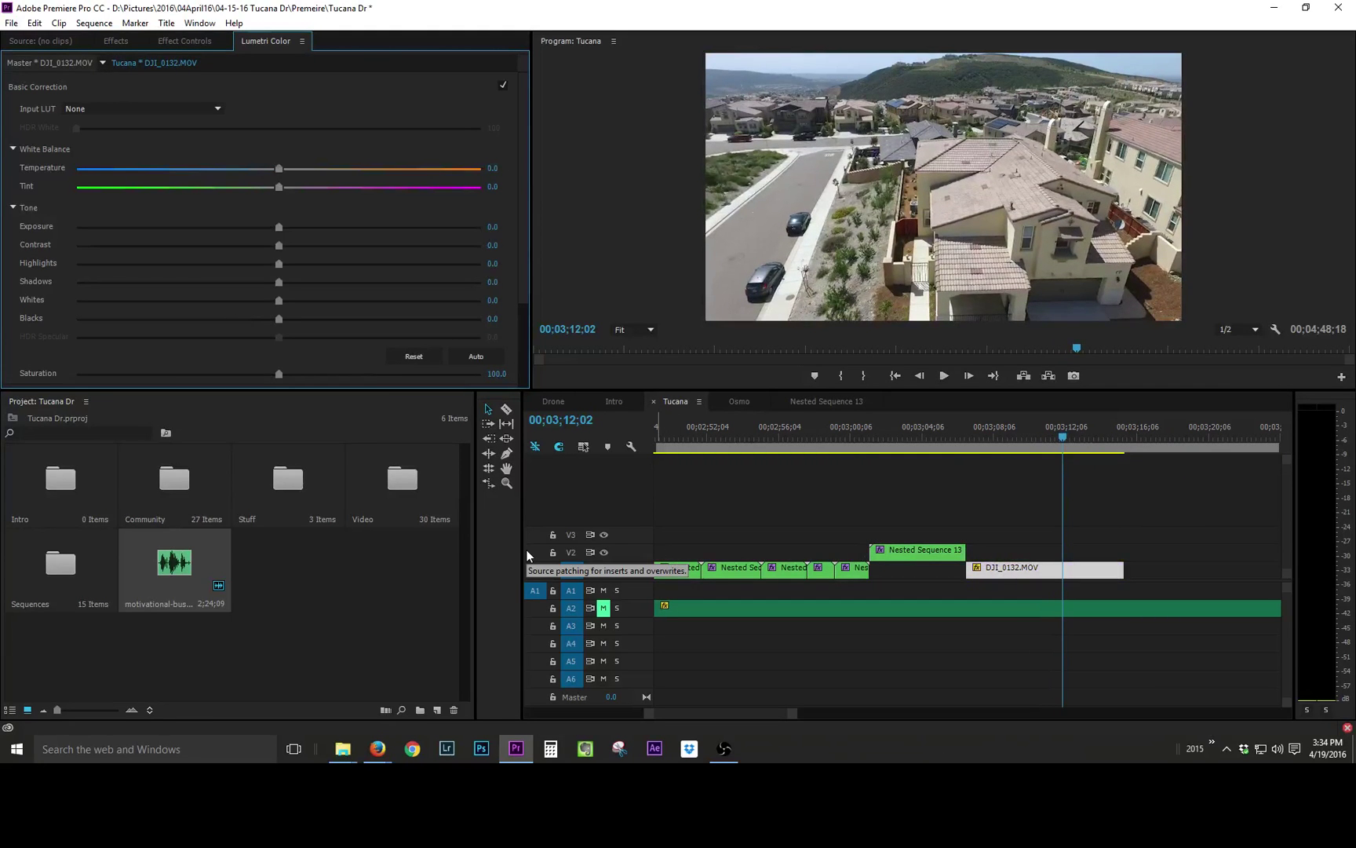
double_click(295, 465)
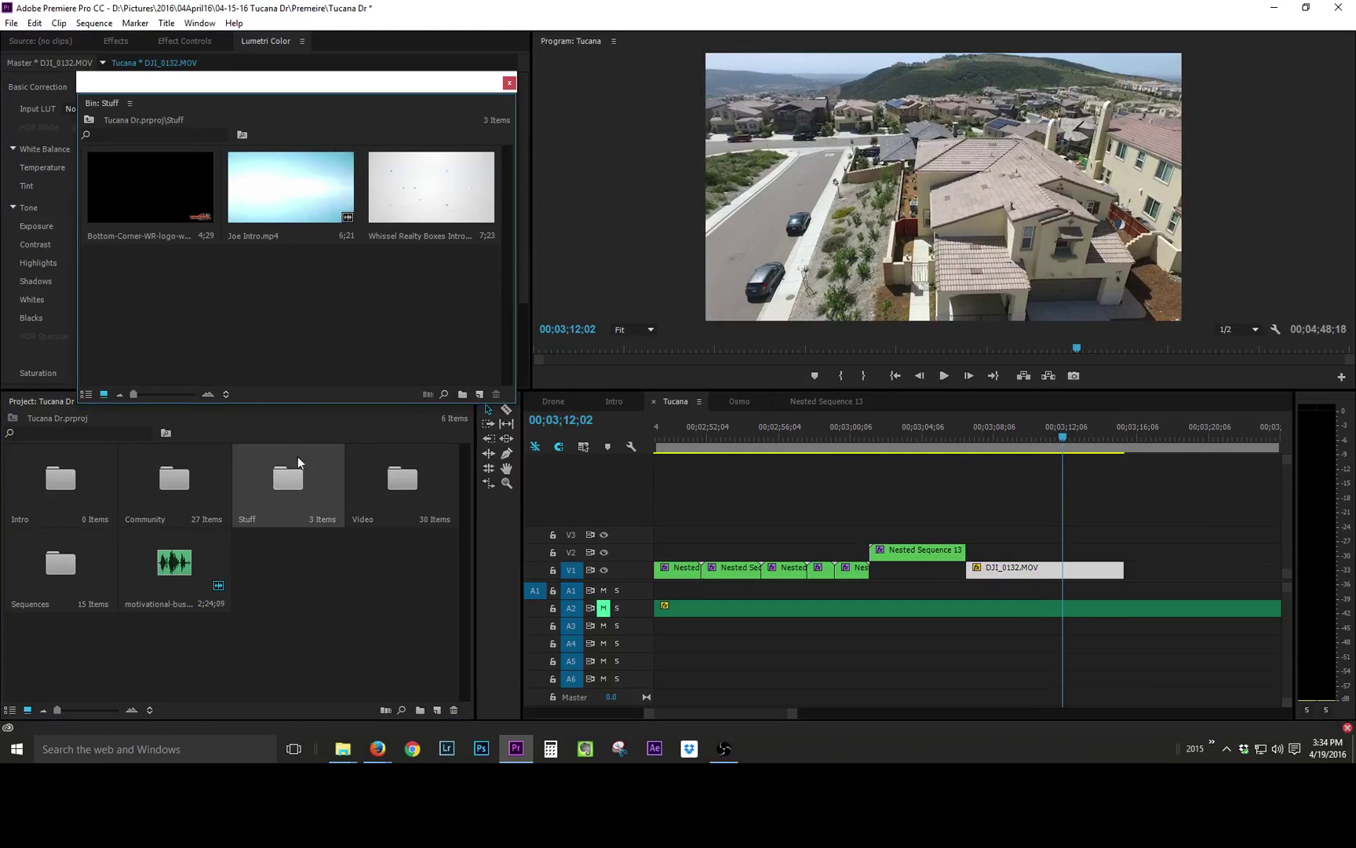
left_click_drag(177, 206, 1038, 515)
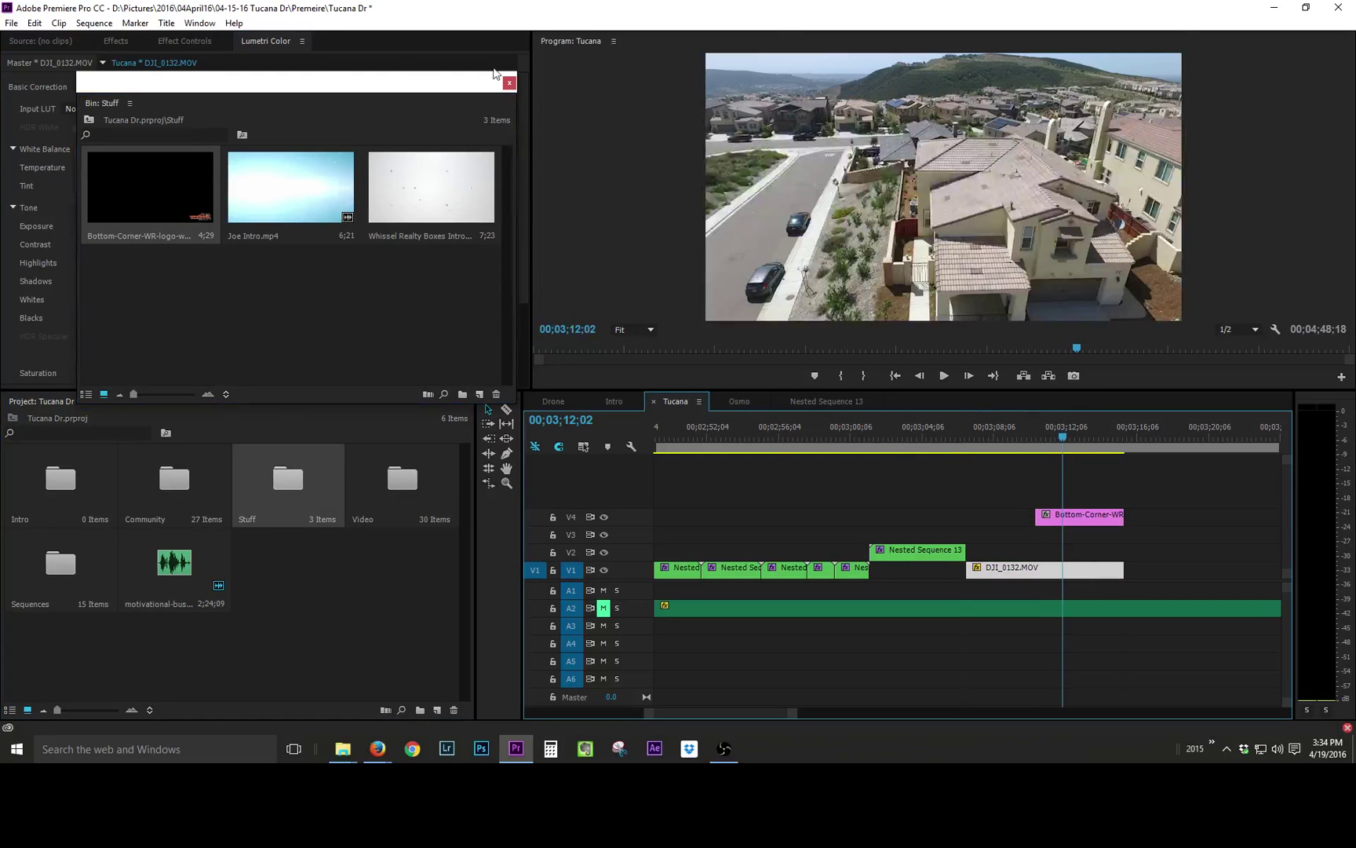
left_click(514, 97)
left_click(507, 84)
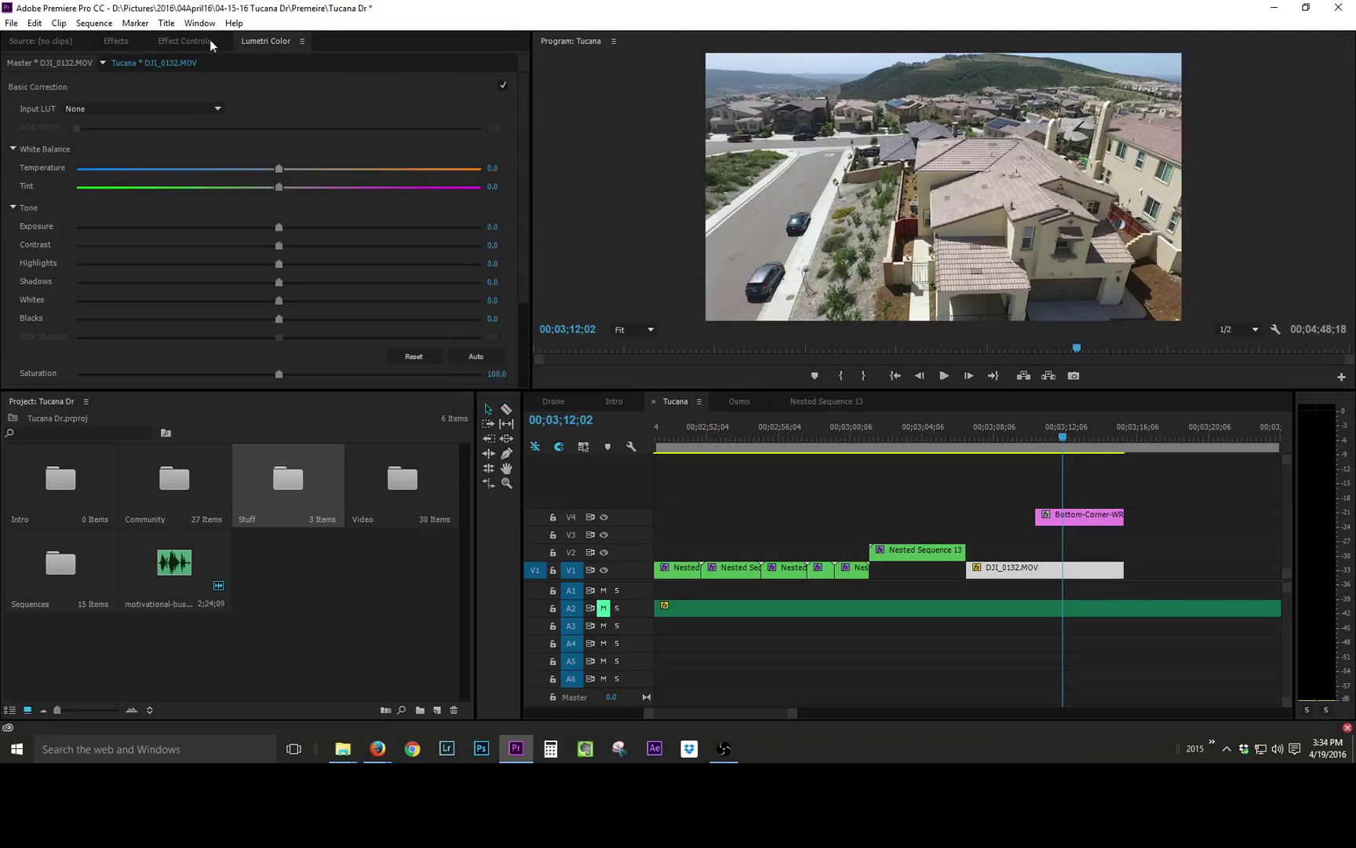
Step: Set the Scale of the Bottom-Corner-WR-logo clip to 66.7
left_click(209, 39)
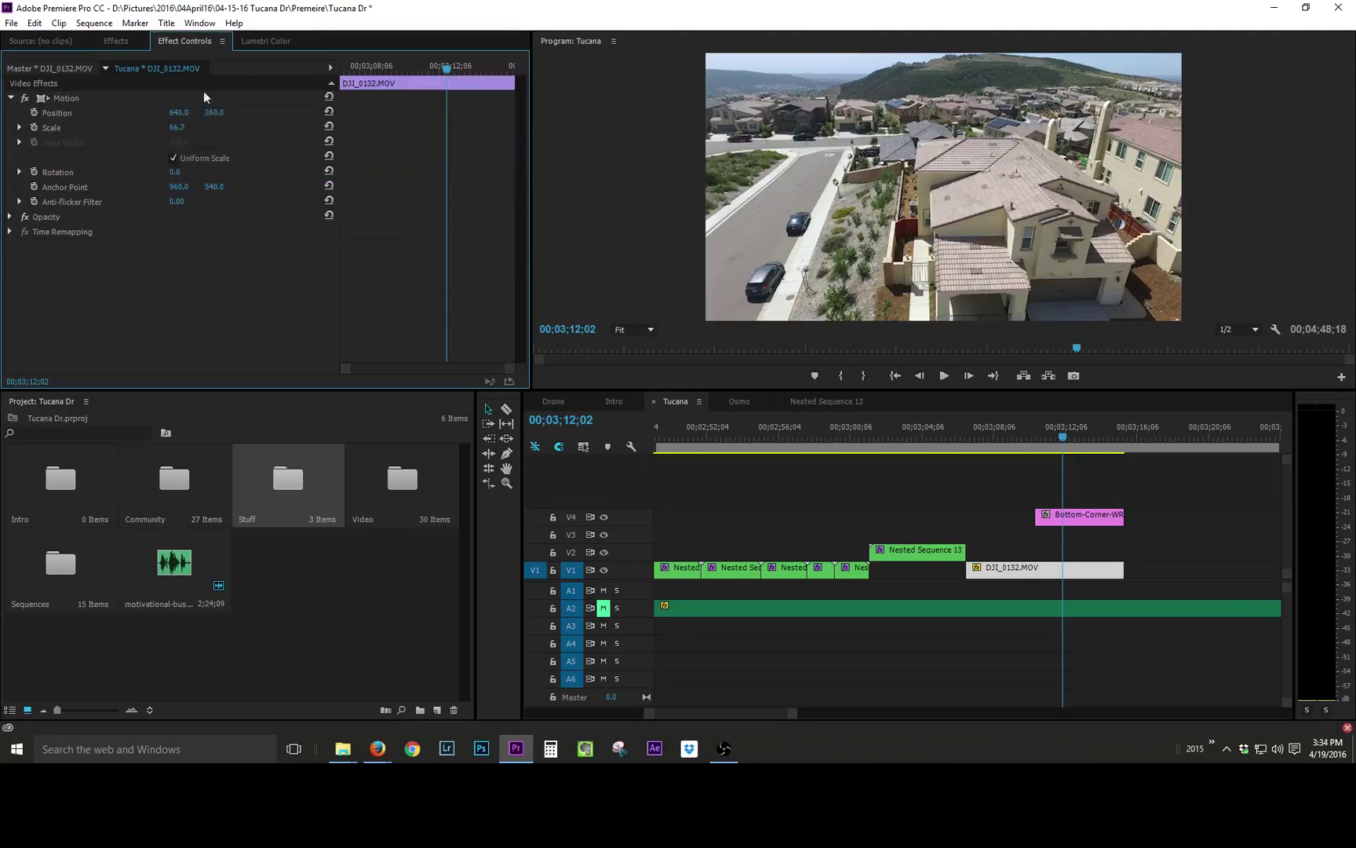
left_click(1102, 518)
left_click(64, 98)
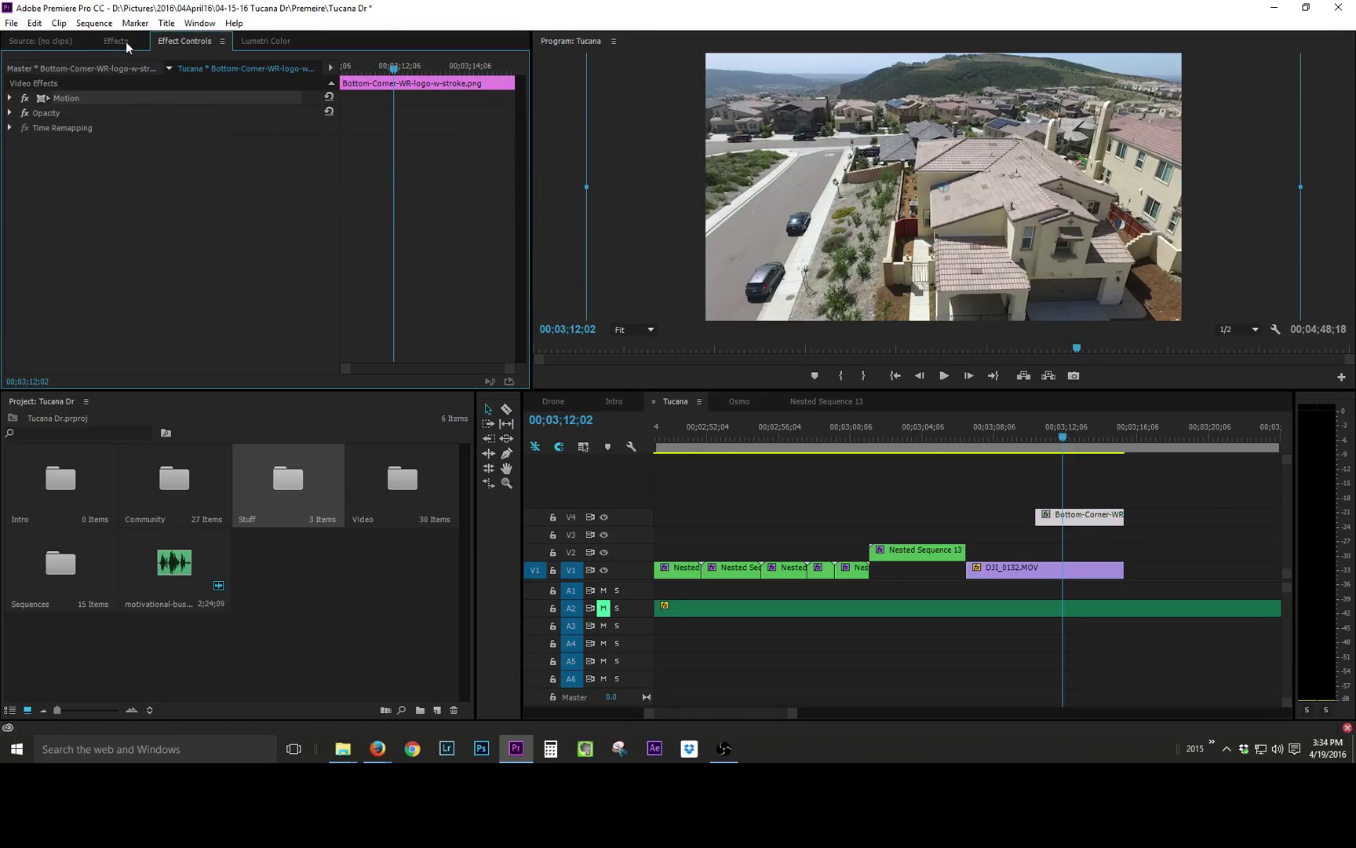
left_click(9, 98)
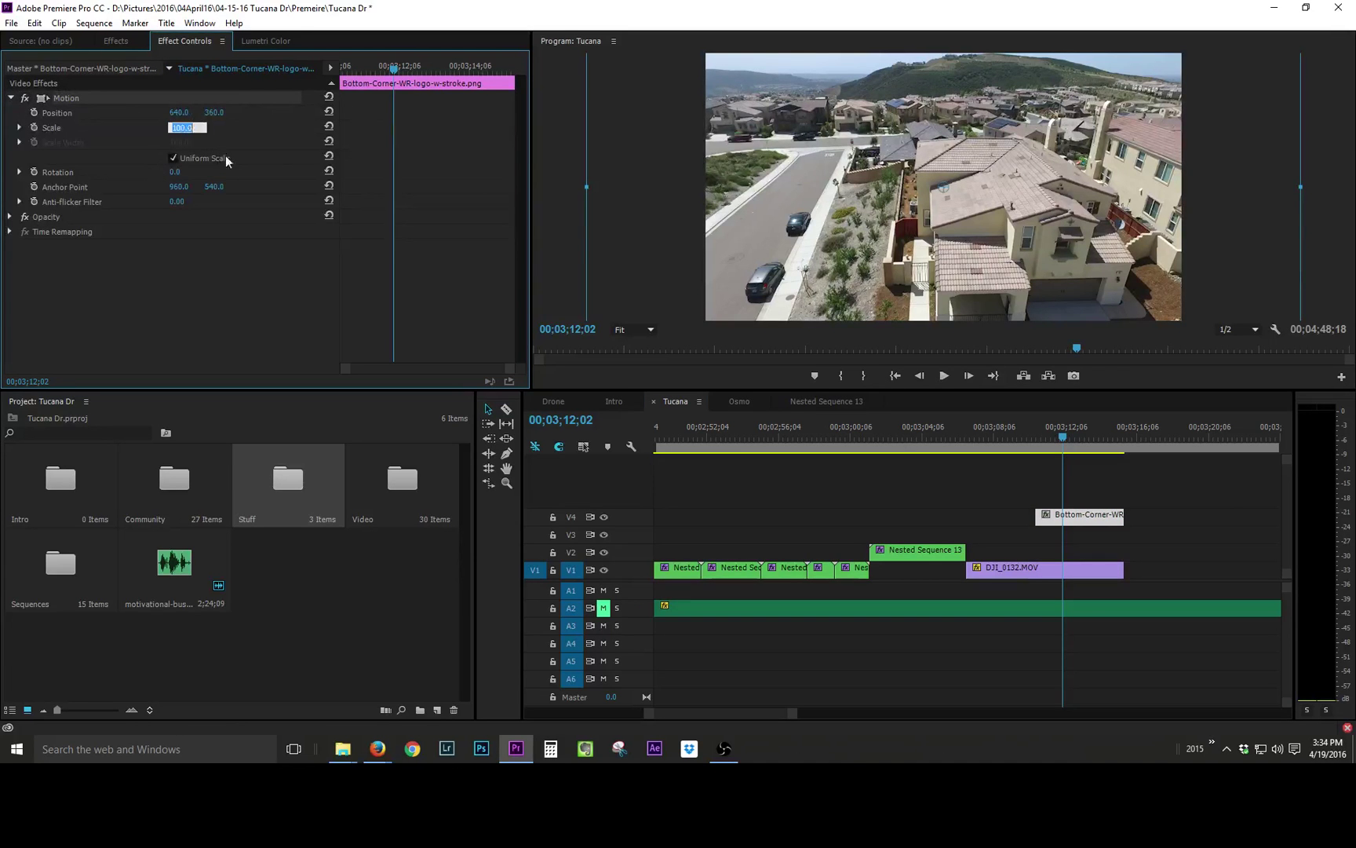
type("66.7")
key("Return")
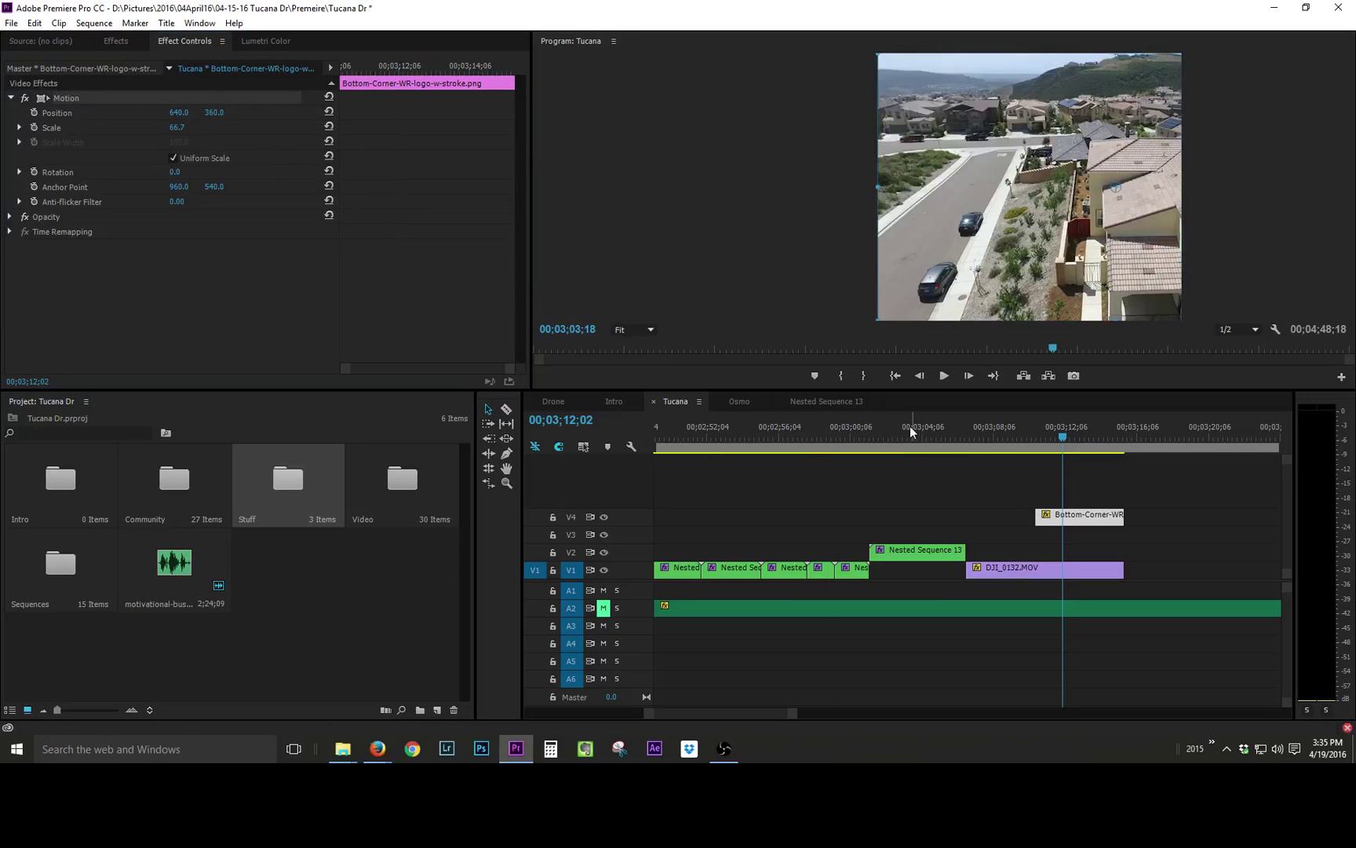
Step: Extend the logo clip on V4 back to the start of the Tucana sequence so it covers the whole video
left_click_drag(911, 434, 1034, 466)
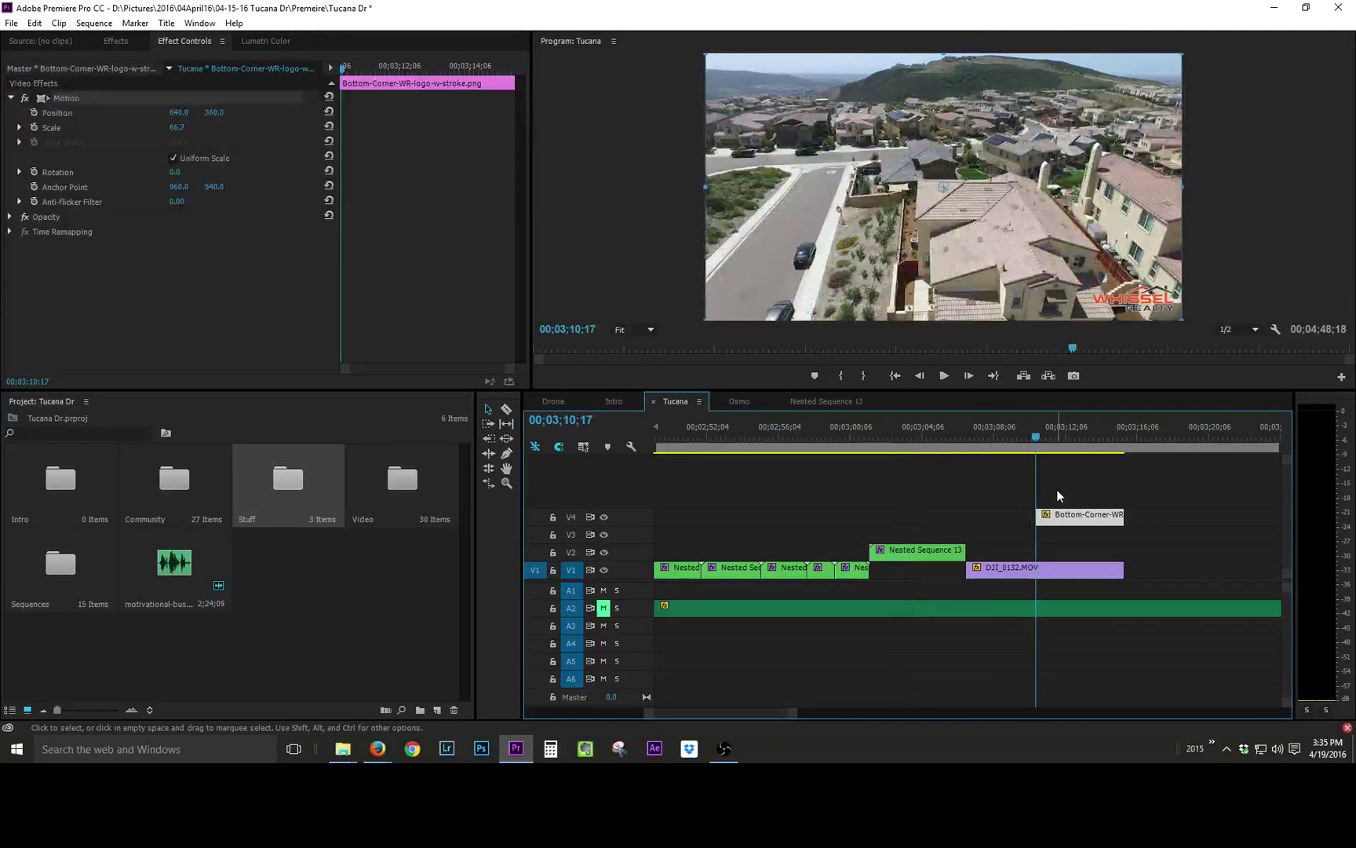
key("backslash")
left_click_drag(989, 518, 655, 514)
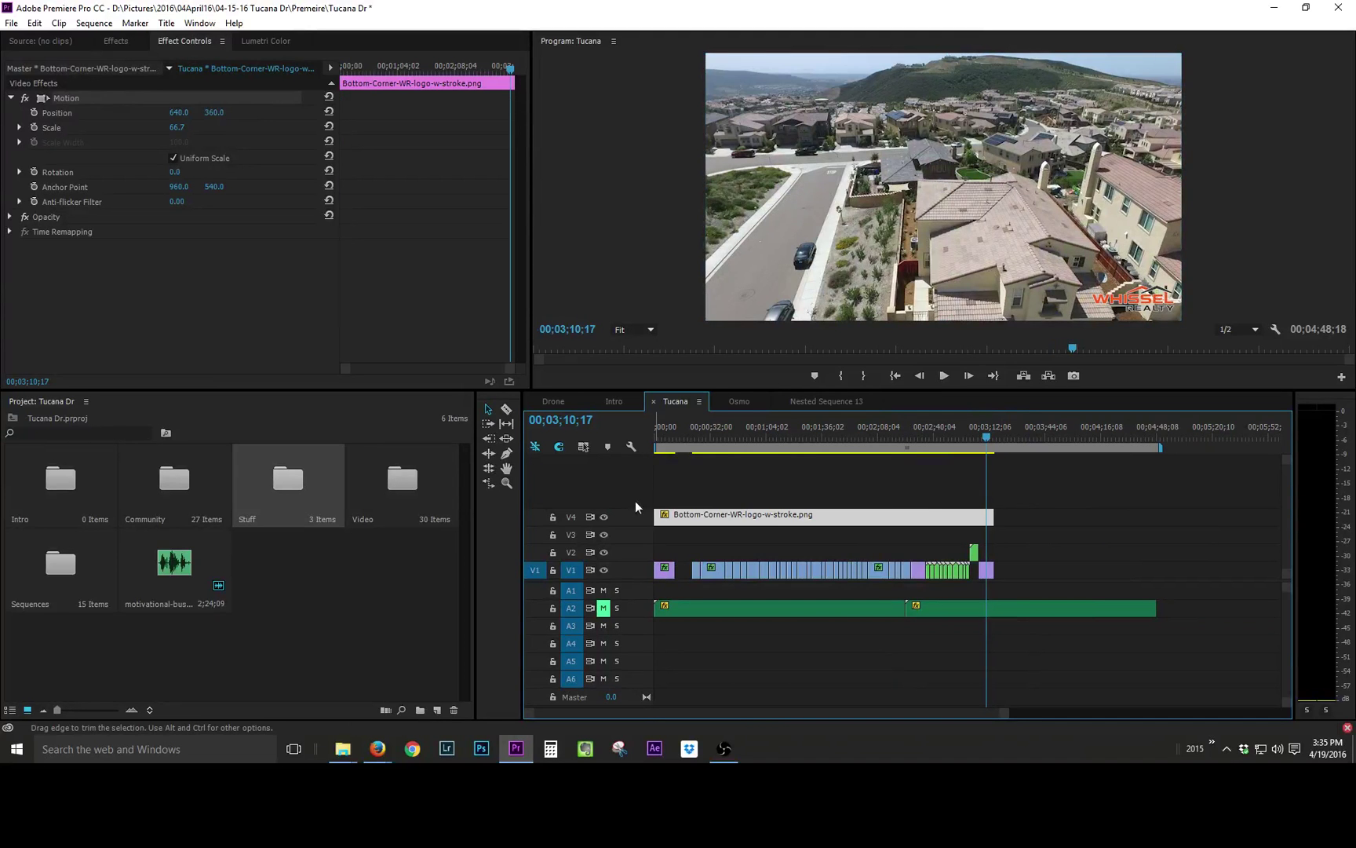
key("backslash")
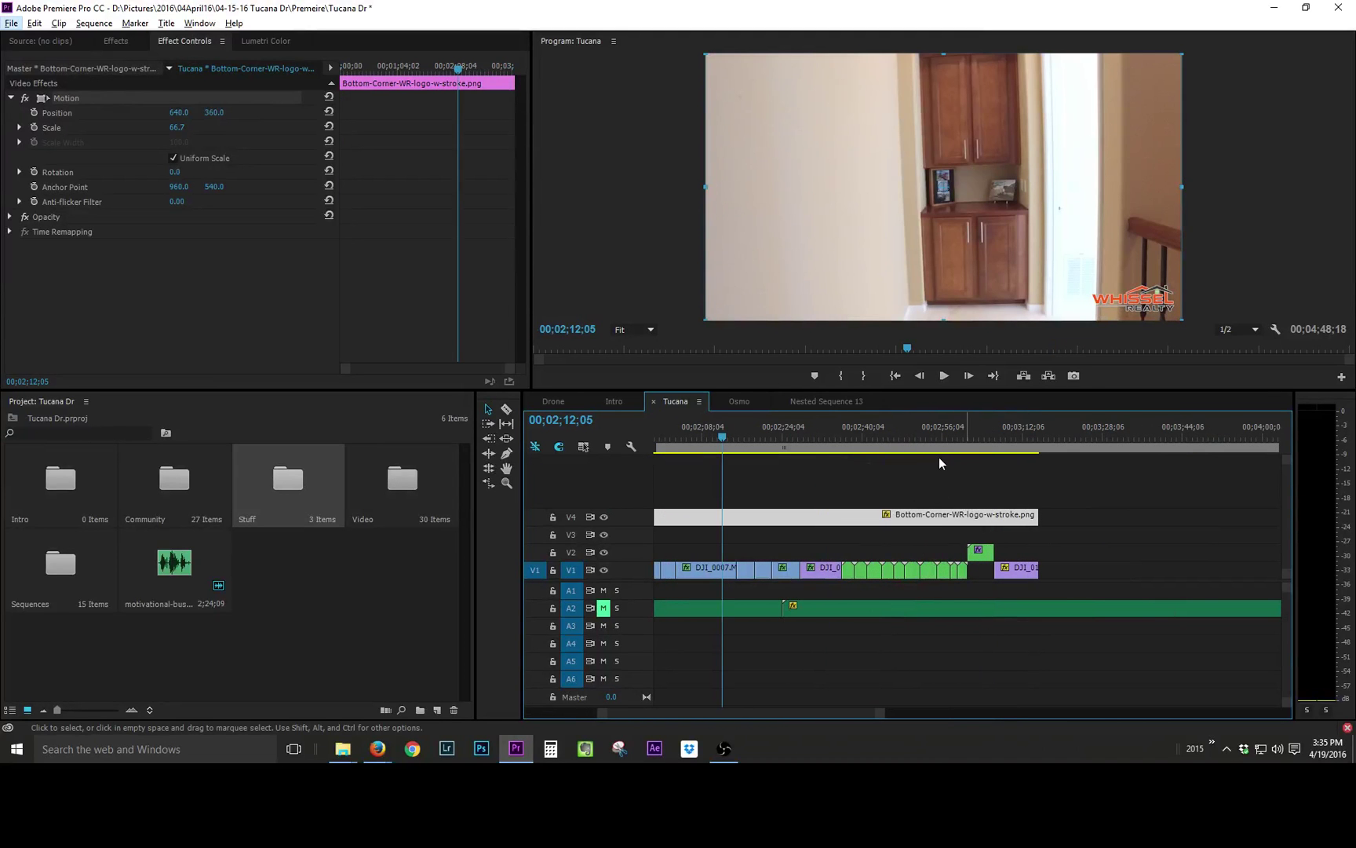
Step: Scrub through the community clips to Nested Sequence 13 to check the logo overlay
left_click(899, 469)
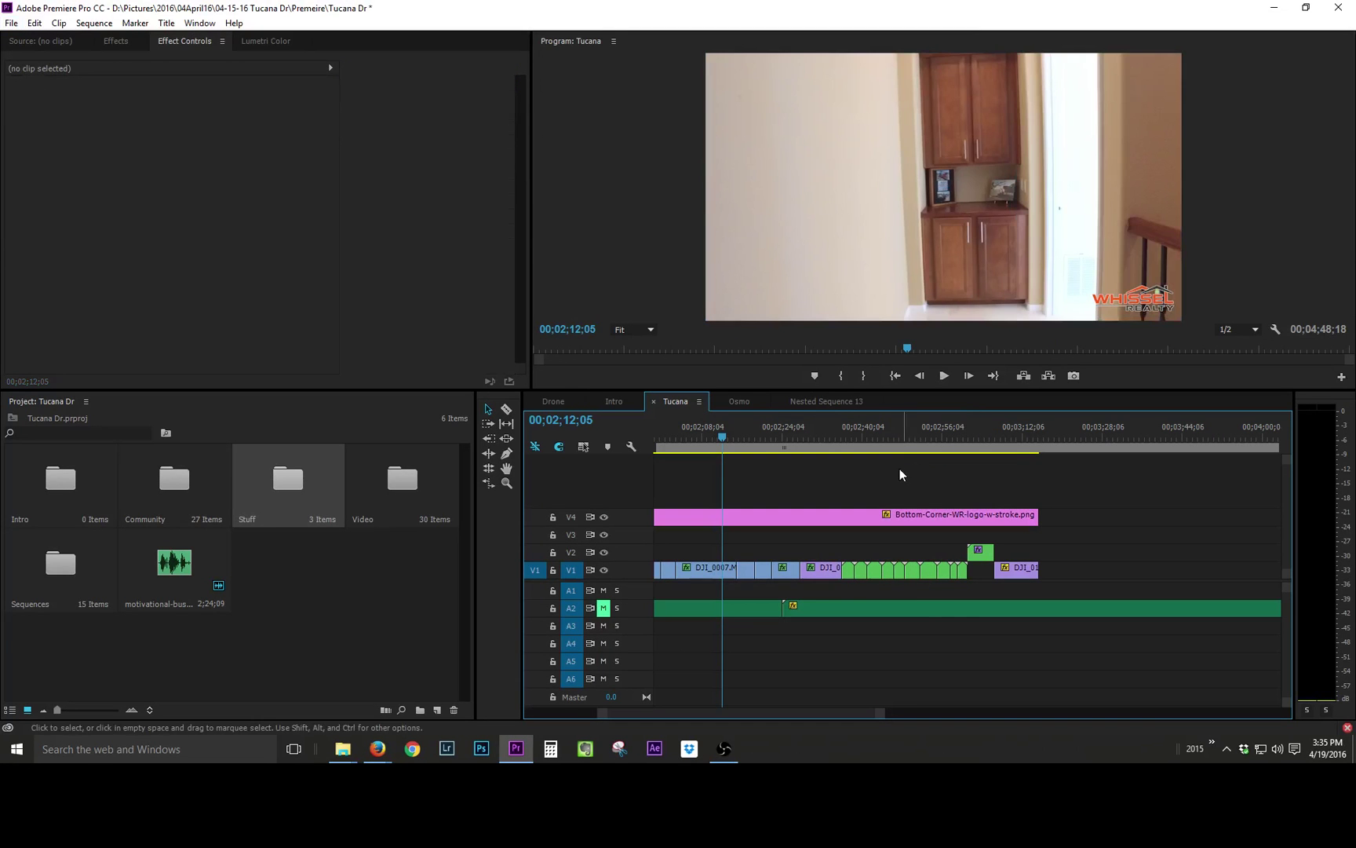
left_click_drag(882, 440, 975, 455)
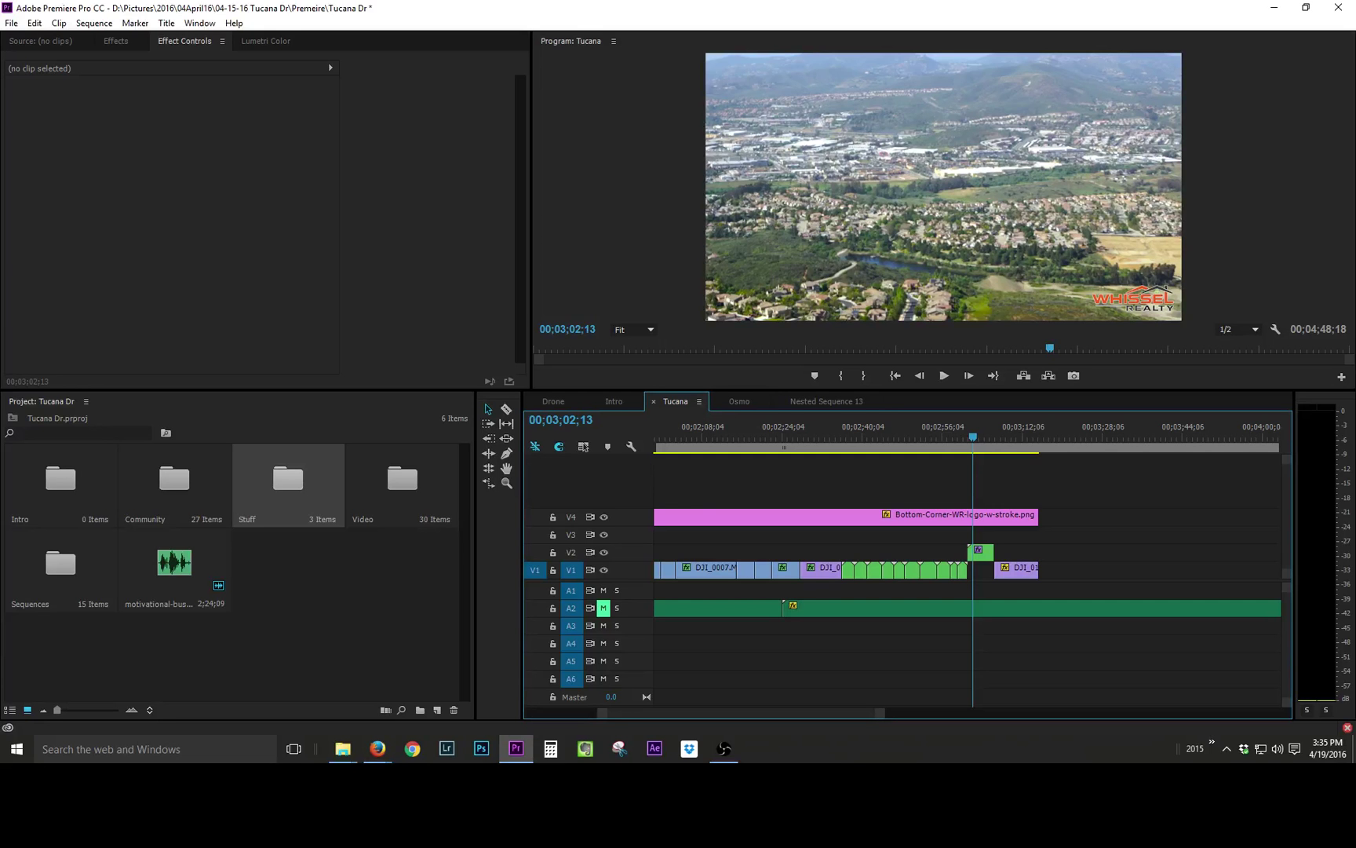
key("alt+Tab")
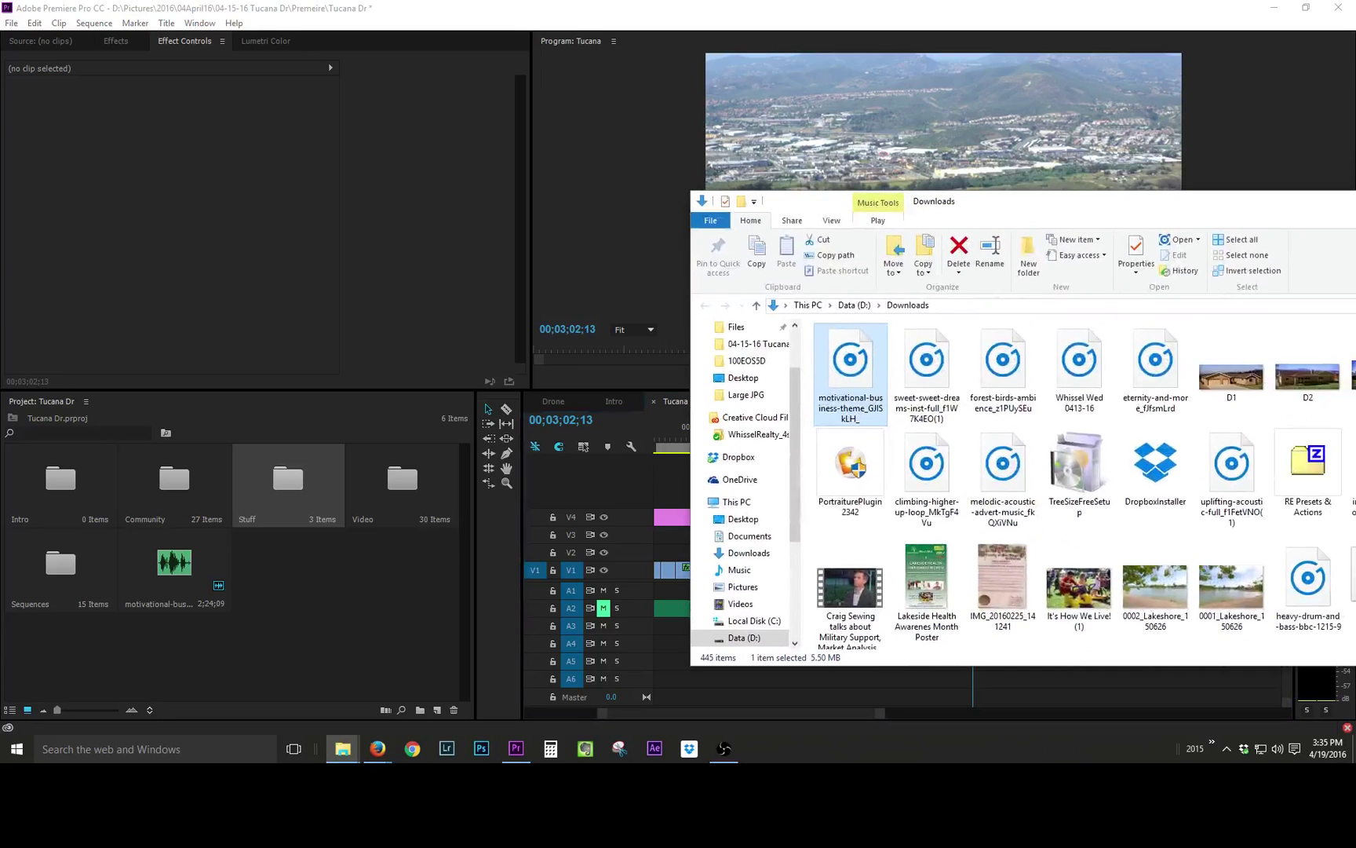
key("alt+Tab")
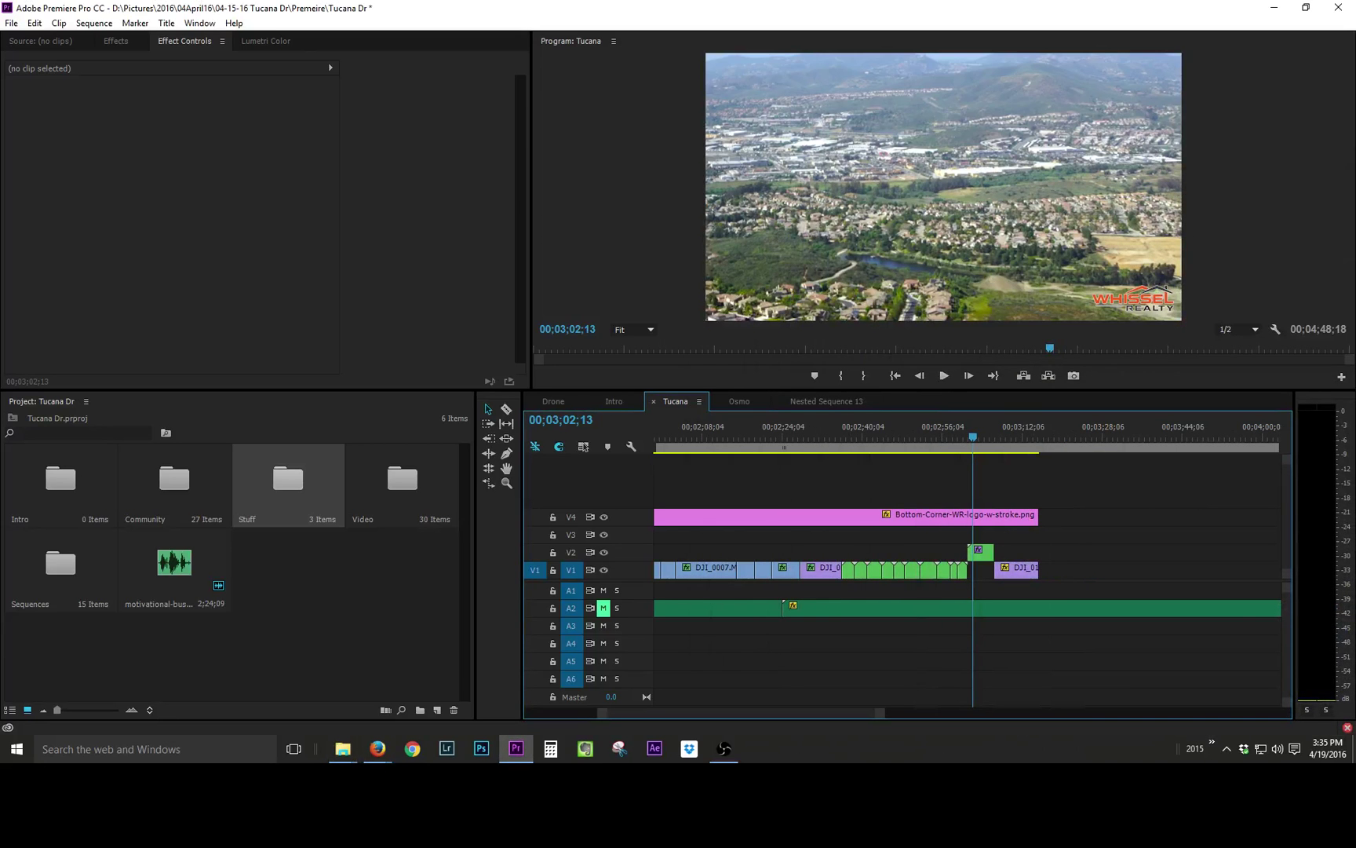